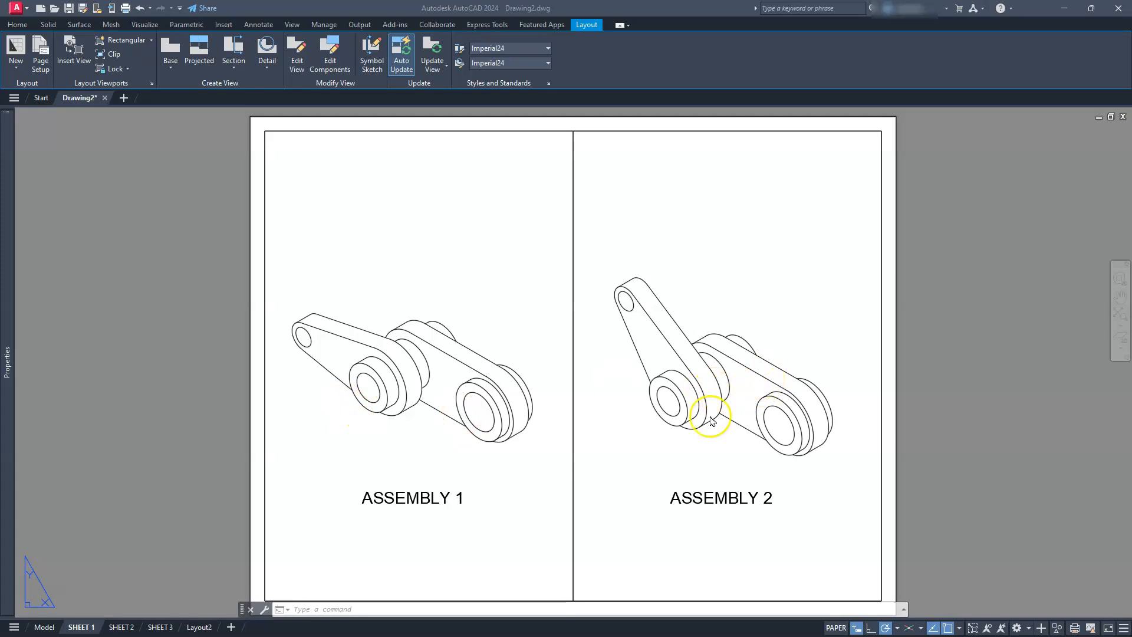
# Step: Review the dimensioned views and sections of ASSEMBLY 1 on SHEET 2 and ASSEMBLY 2 on SHEET 3
pyautogui.click(123, 627)
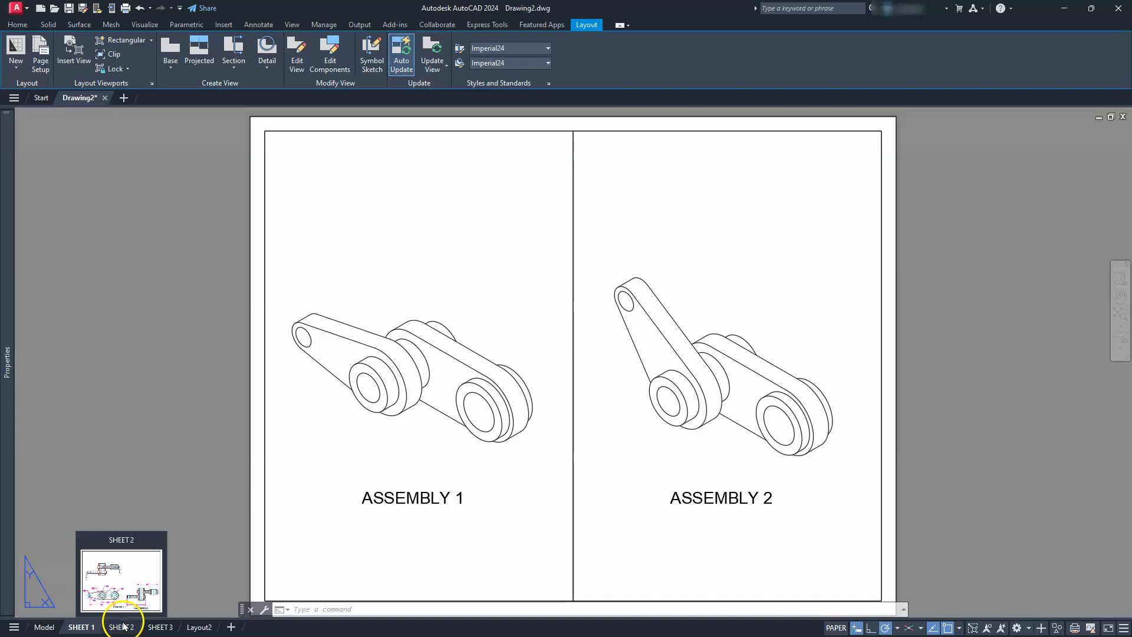
pyautogui.click(124, 627)
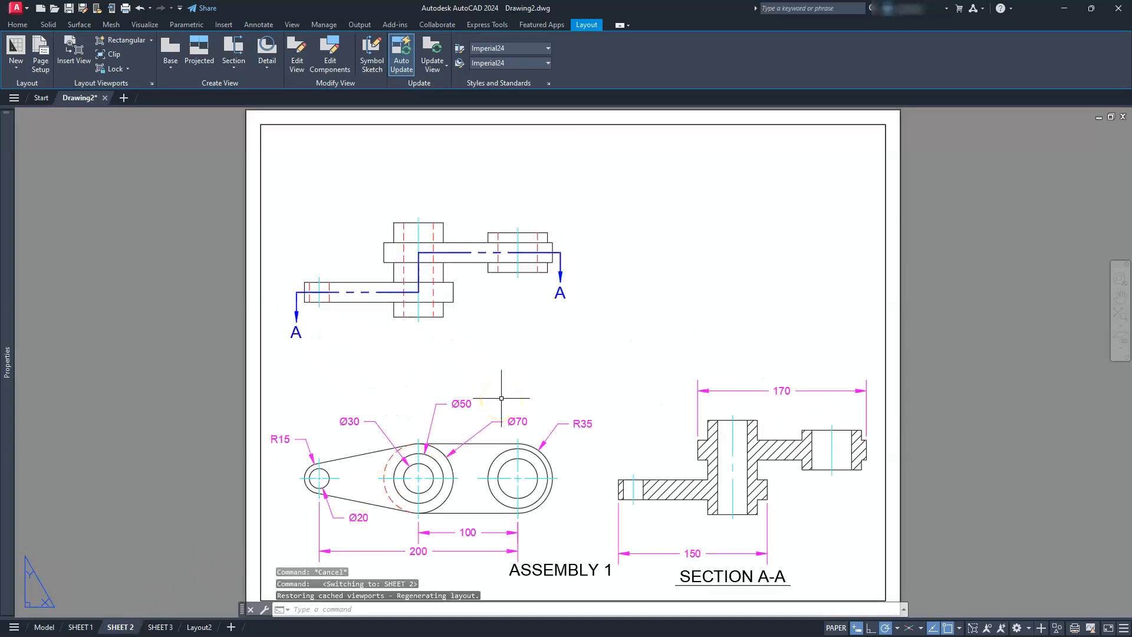
pyautogui.click(159, 628)
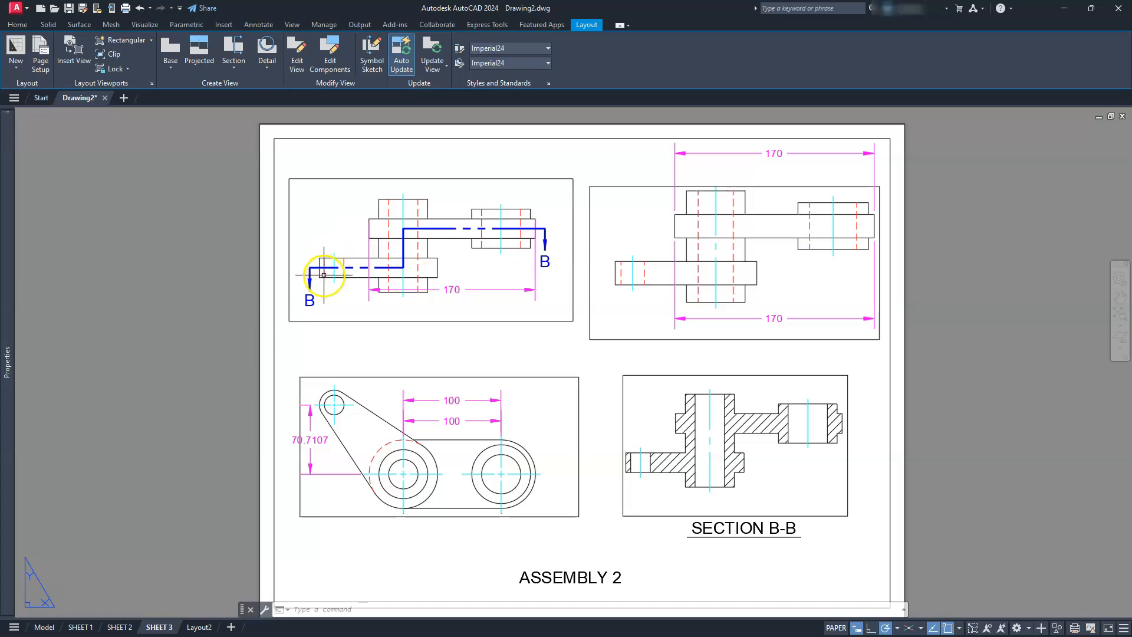
pyautogui.click(124, 628)
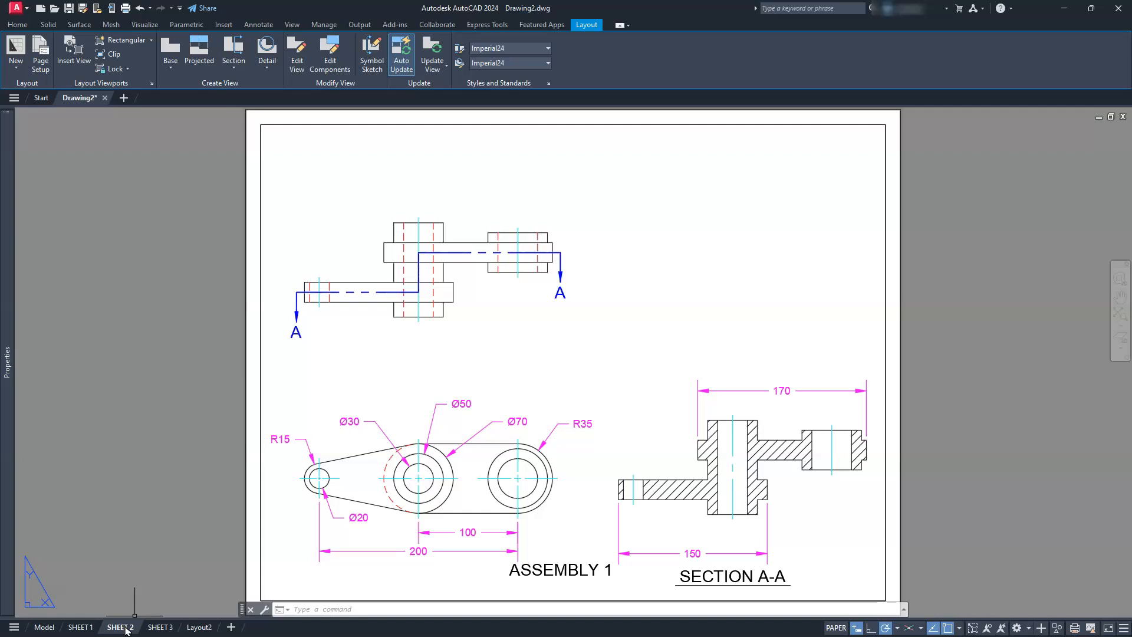
pyautogui.click(732, 246)
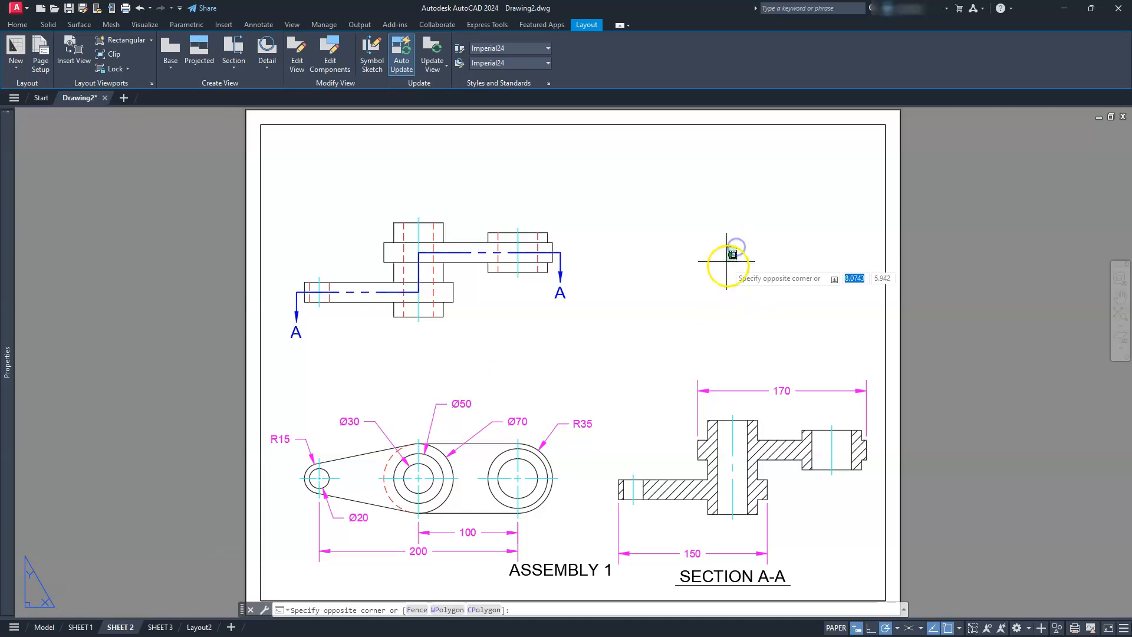
pyautogui.click(730, 254)
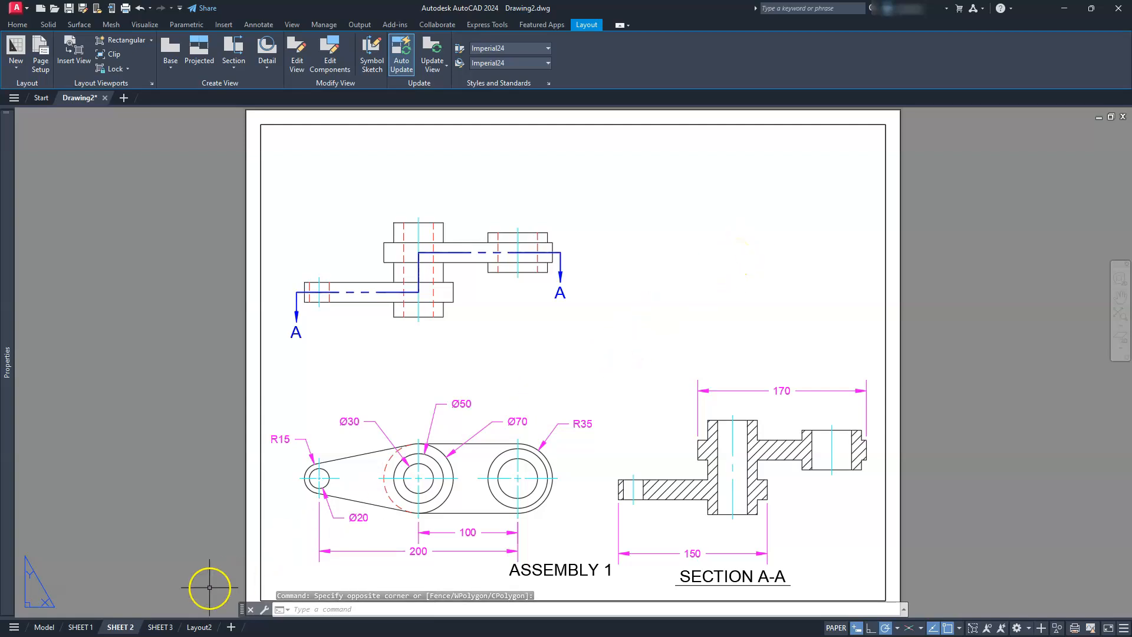
# Step: In model space, copy the first assembly's isometric view to the empty area above its section view
pyautogui.click(47, 627)
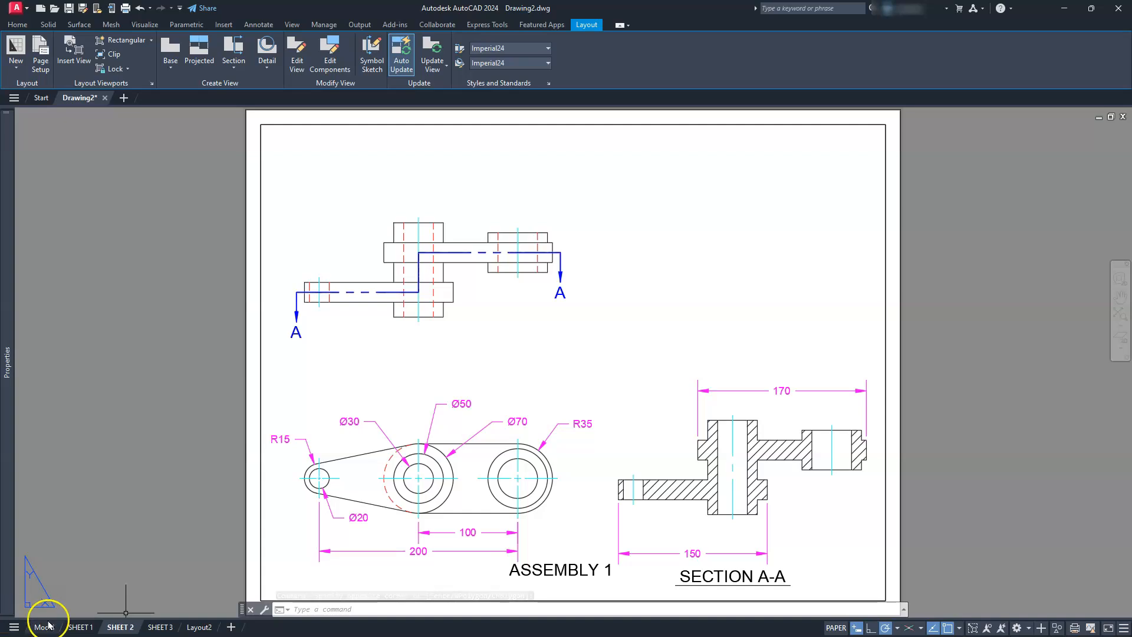
pyautogui.scroll(-4, 488, 370)
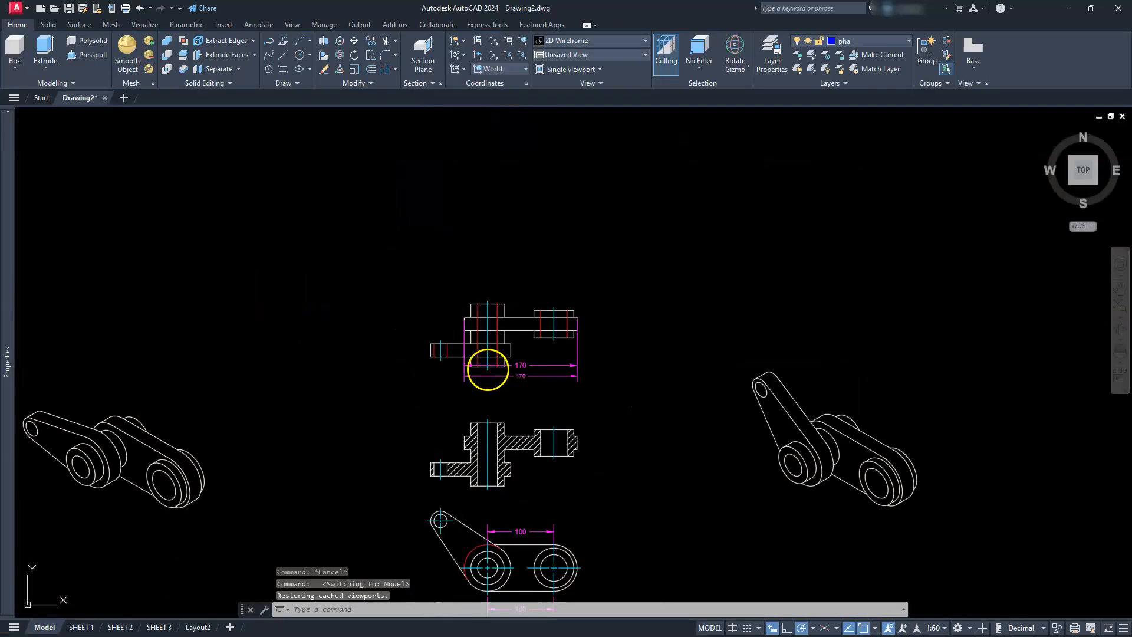
pyautogui.moveTo(396, 413)
pyautogui.mouseDown(button='middle')
pyautogui.moveTo(487, 361)
pyautogui.moveTo(778, 300)
pyautogui.mouseUp(button='middle')
pyautogui.moveTo(431, 371); pyautogui.dragTo(519, 389, button='middle')
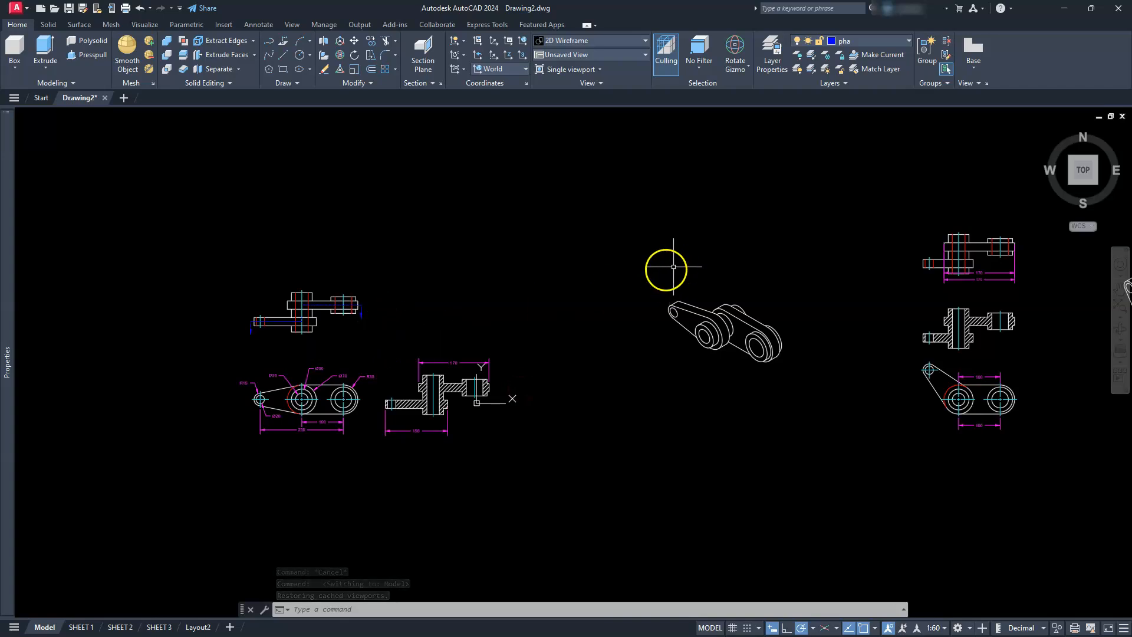
pyautogui.click(648, 268)
pyautogui.click(794, 408)
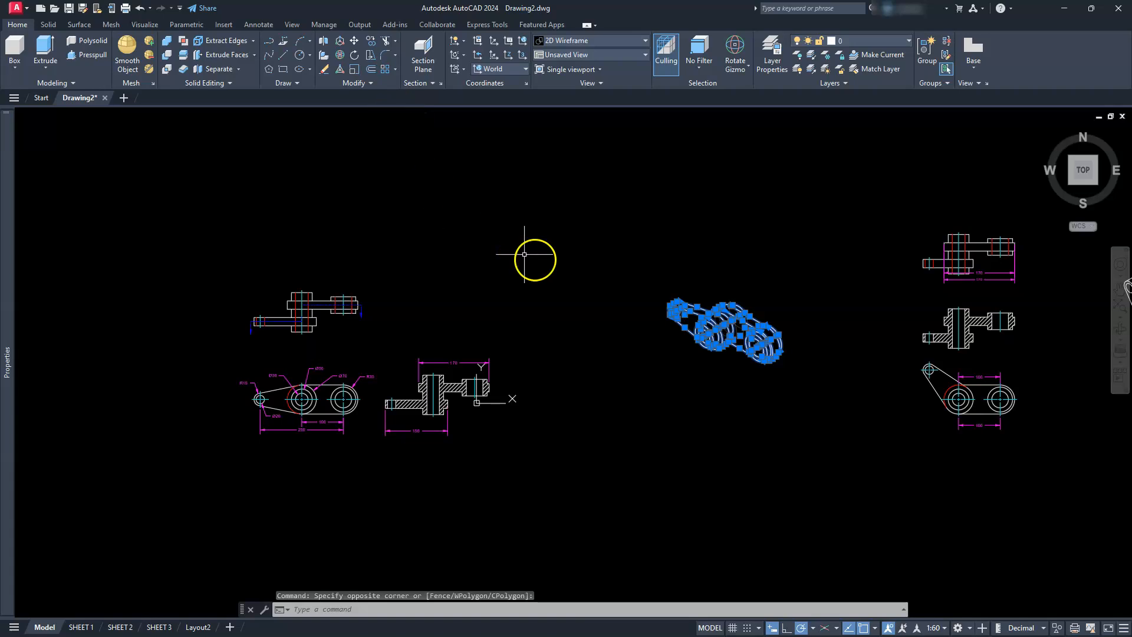
pyautogui.write('co')
pyautogui.press('Return')
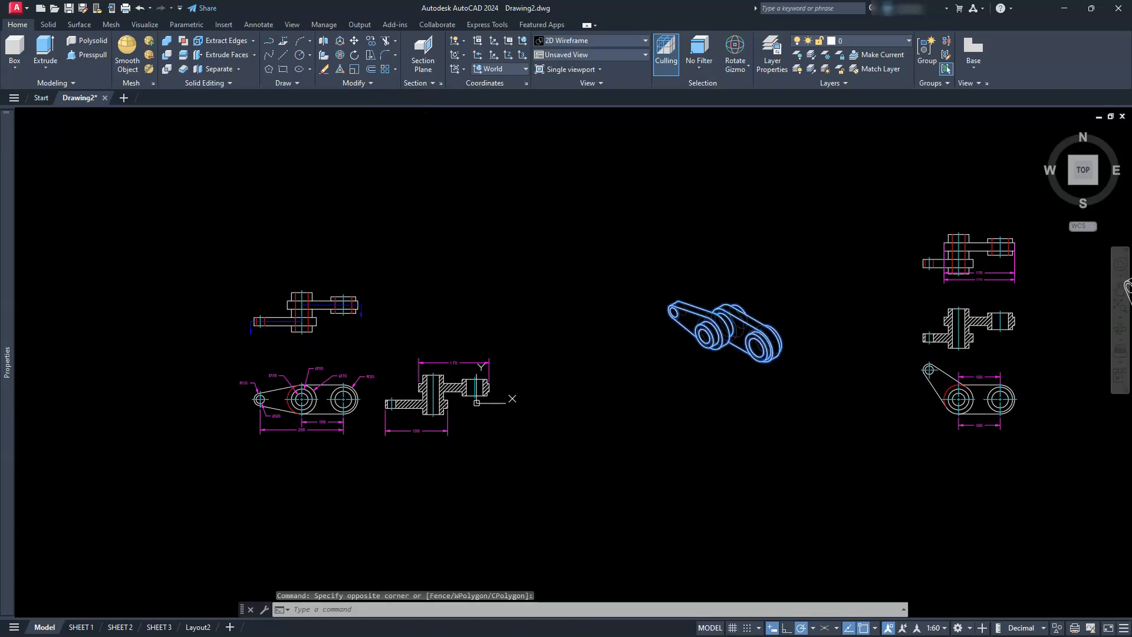
pyautogui.click(757, 308)
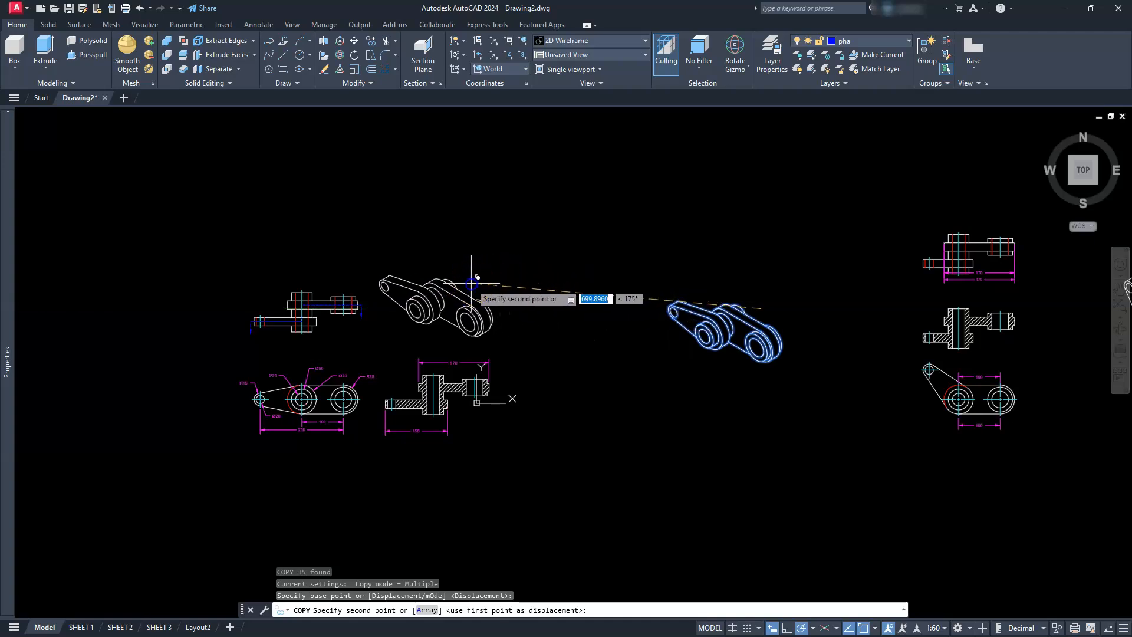
pyautogui.click(473, 285)
pyautogui.press('Escape')
pyautogui.press('Escape')
pyautogui.press('Escape')
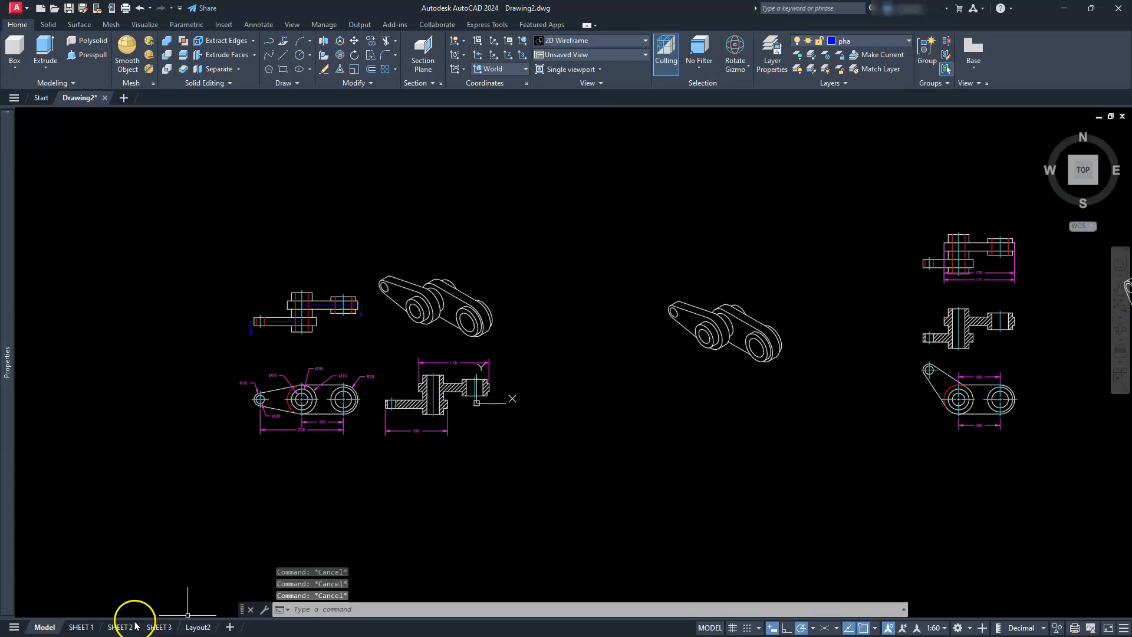
# Step: Check the copied isometric view on SHEET 2, the views on SHEET 3 and the available workspaces
pyautogui.click(119, 627)
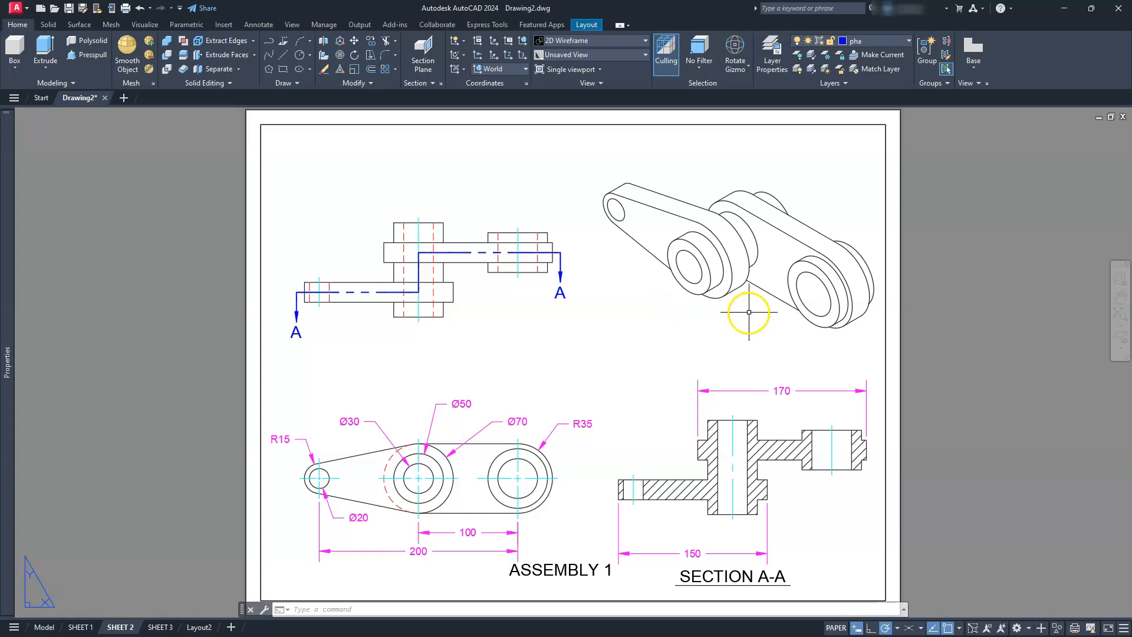
pyautogui.click(160, 627)
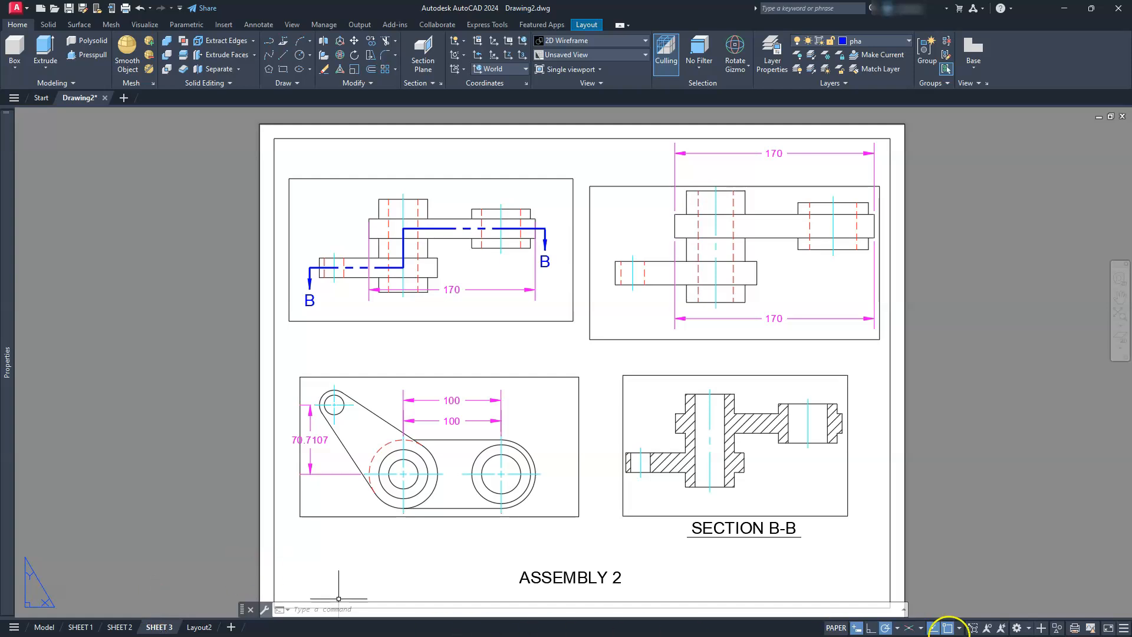
pyautogui.click(1029, 628)
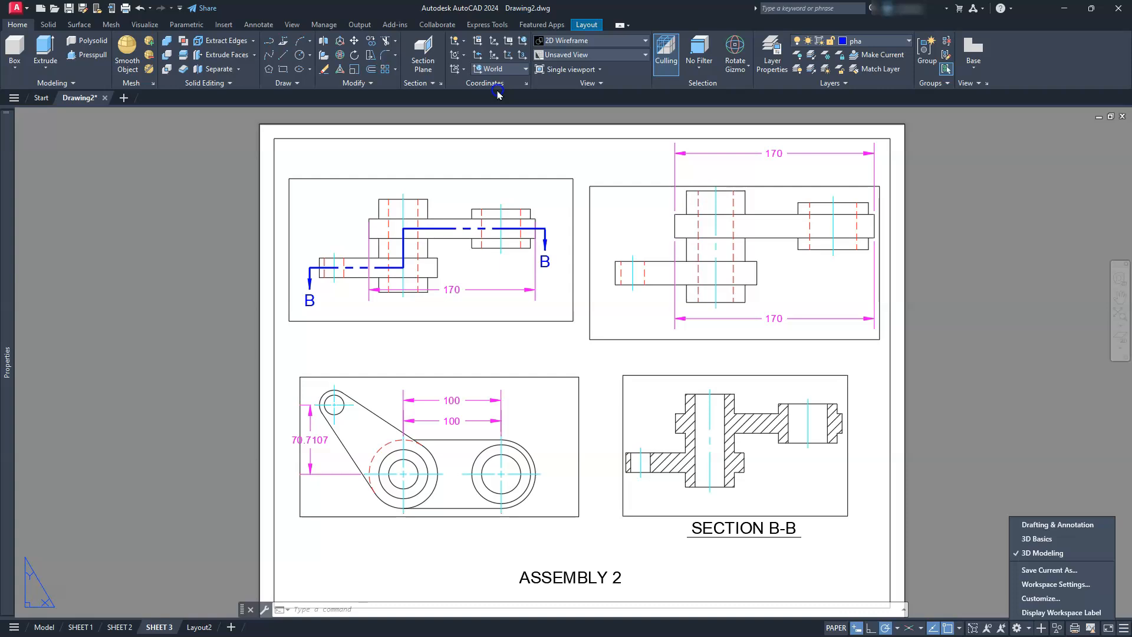
# Step: Create a new drawing and close the Properties palette
pyautogui.click(125, 98)
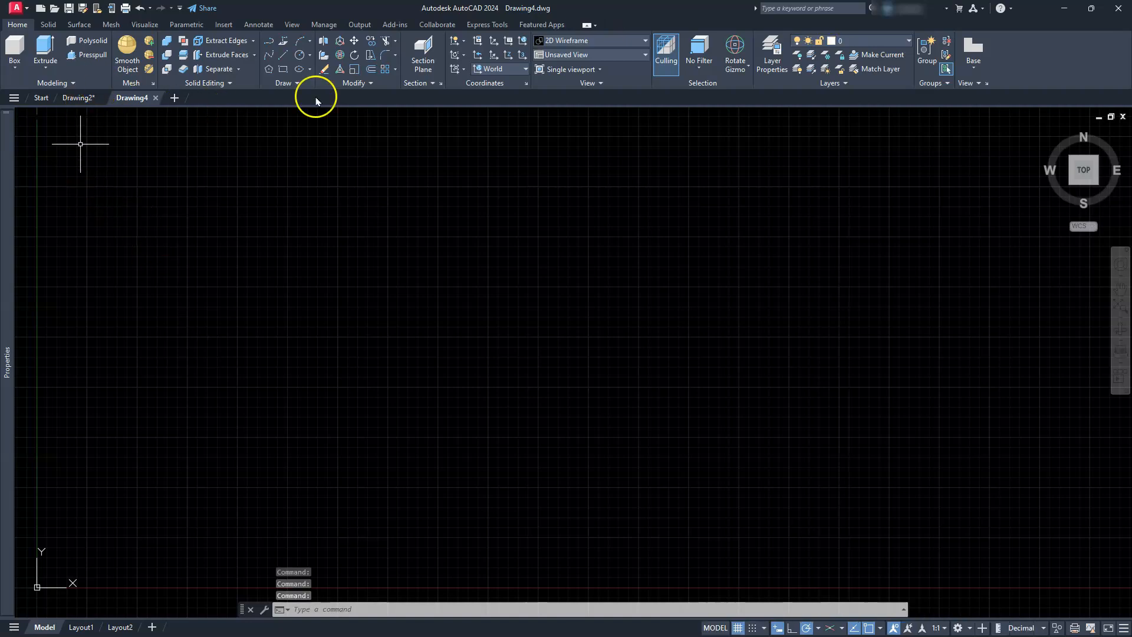
pyautogui.moveTo(8, 298)
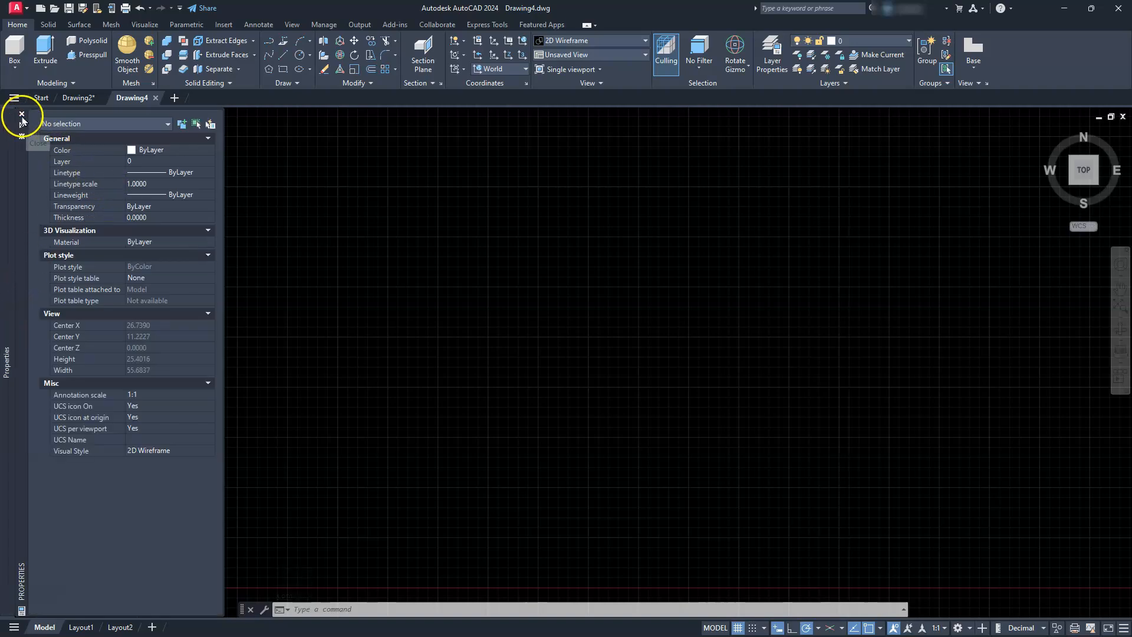
pyautogui.click(22, 113)
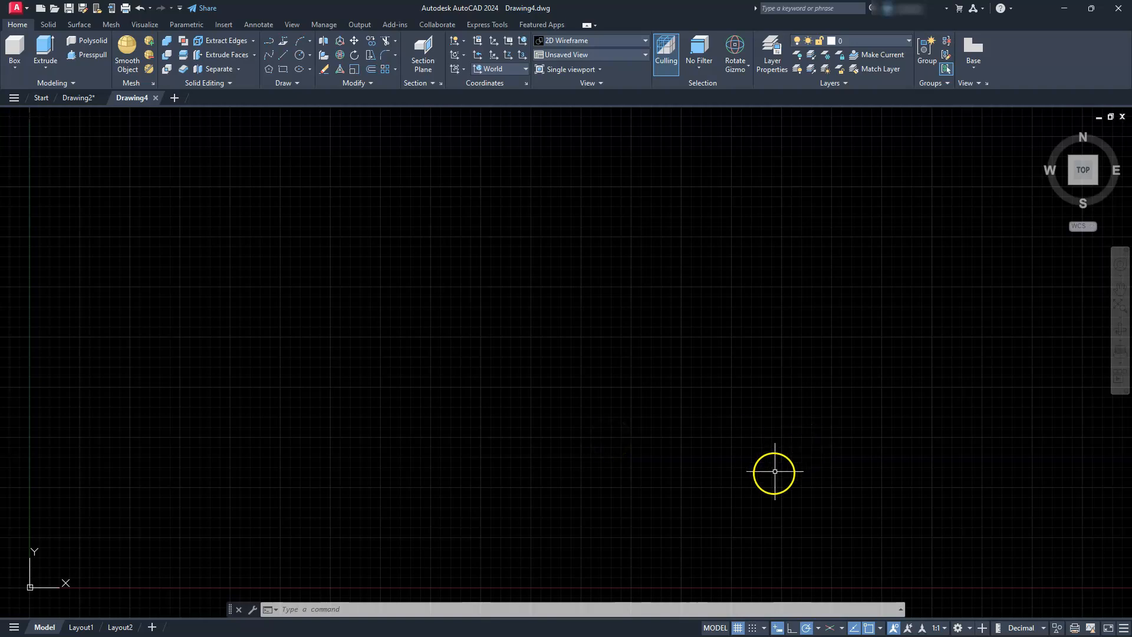
# Step: Turn the grid off and Ortho mode on in the new drawing, consulting Drawing2 for reference
pyautogui.click(737, 628)
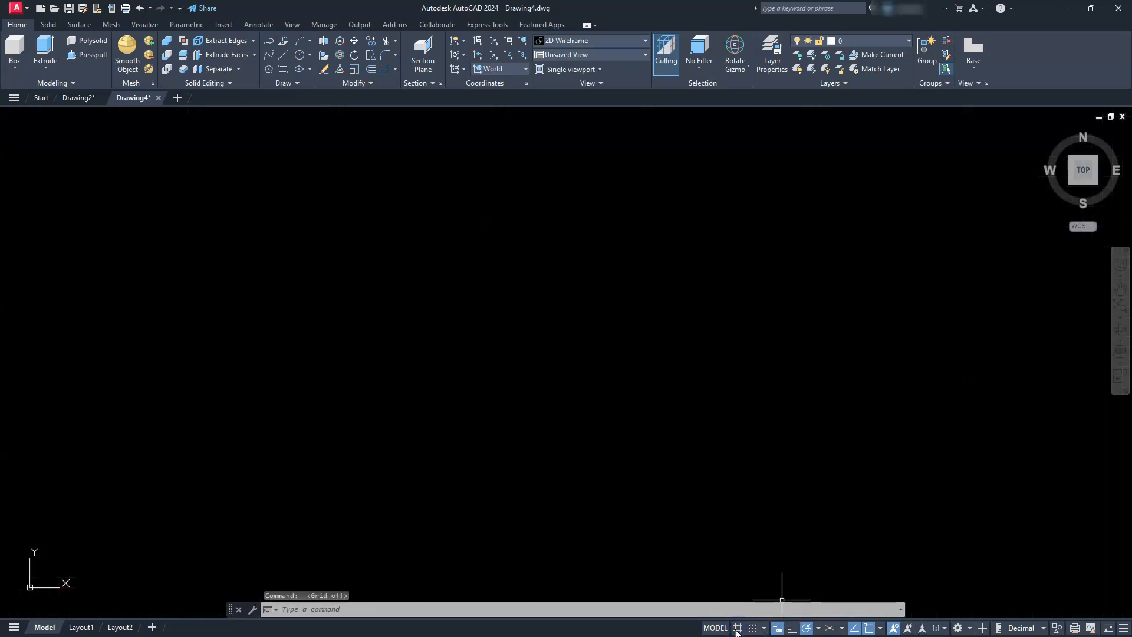
pyautogui.click(792, 628)
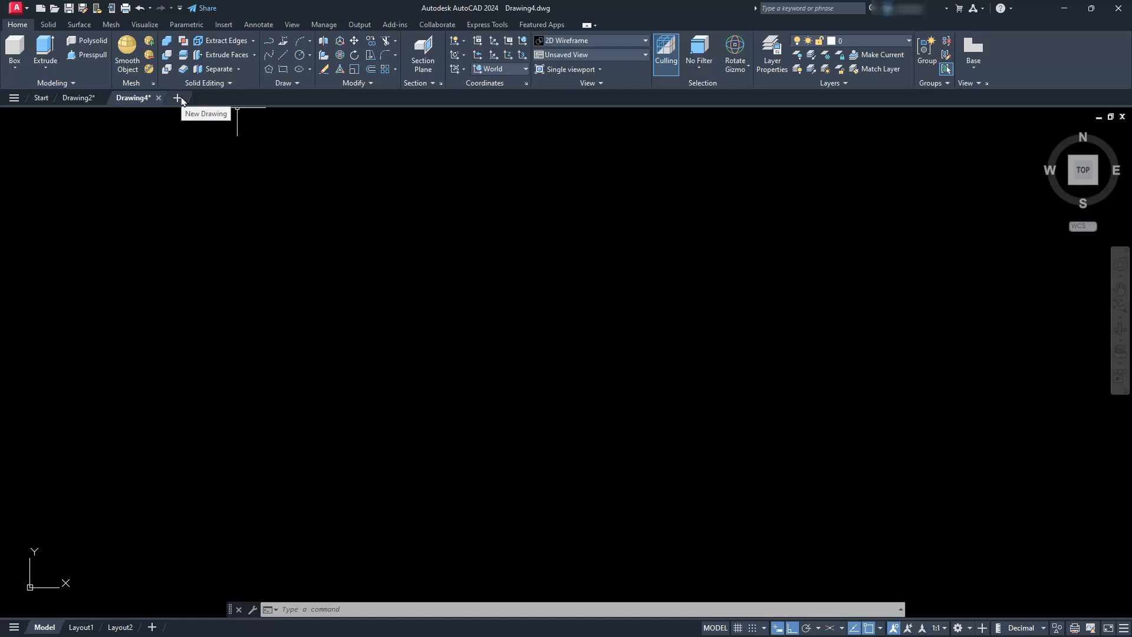
pyautogui.click(70, 98)
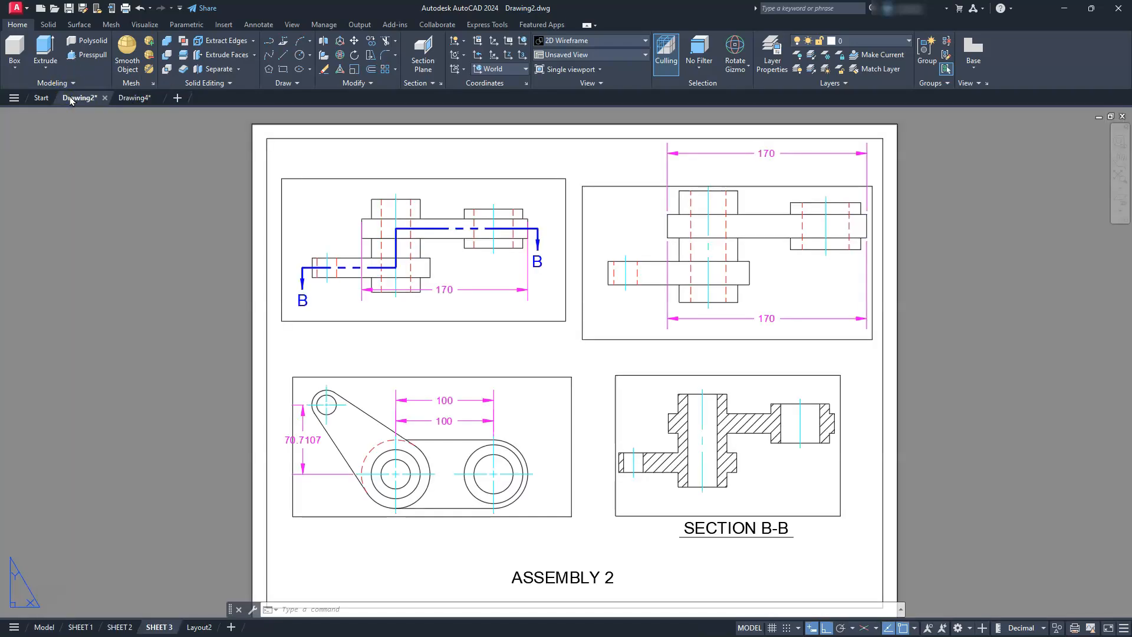
pyautogui.click(129, 98)
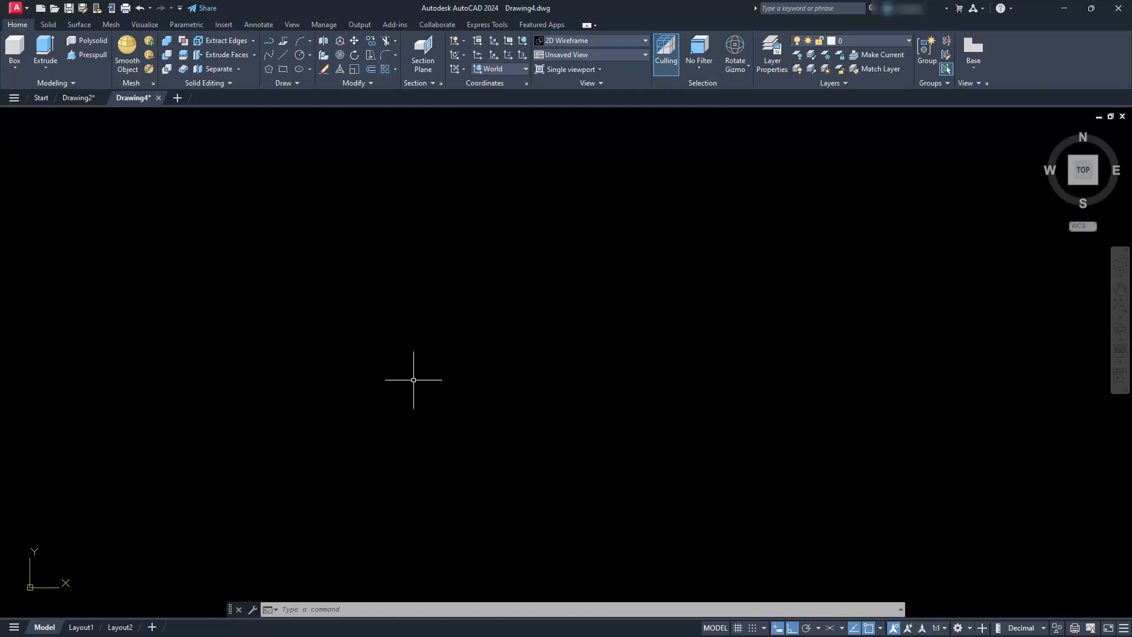
# Step: Draw a circle with radius 15 in the empty drawing area for the lever's small end
pyautogui.write('c')
pyautogui.press('Return')
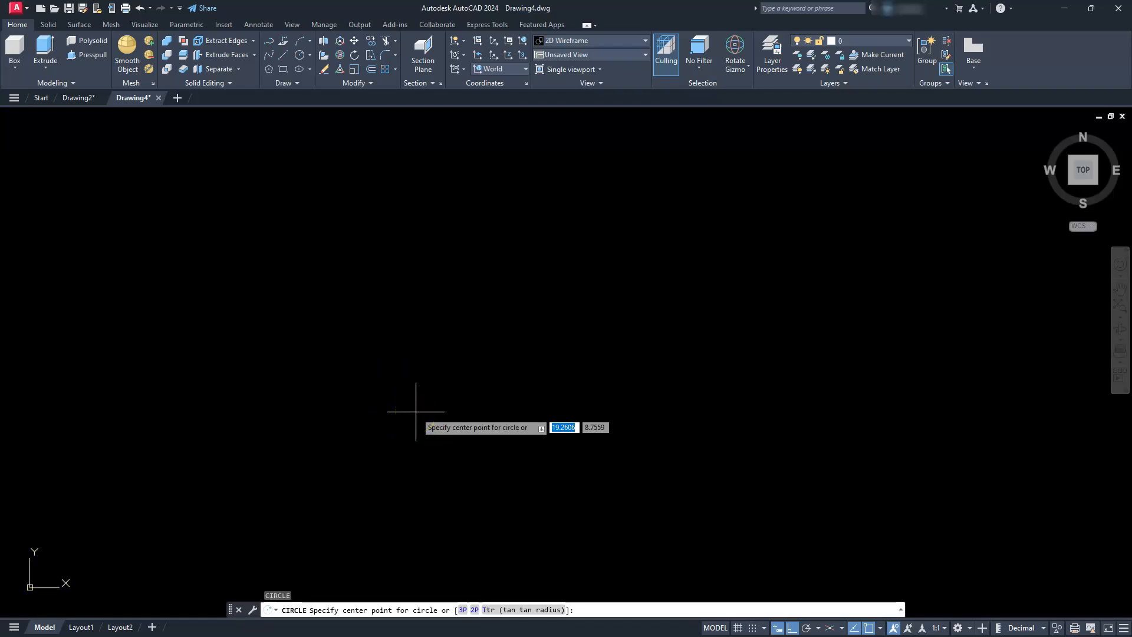
pyautogui.click(361, 375)
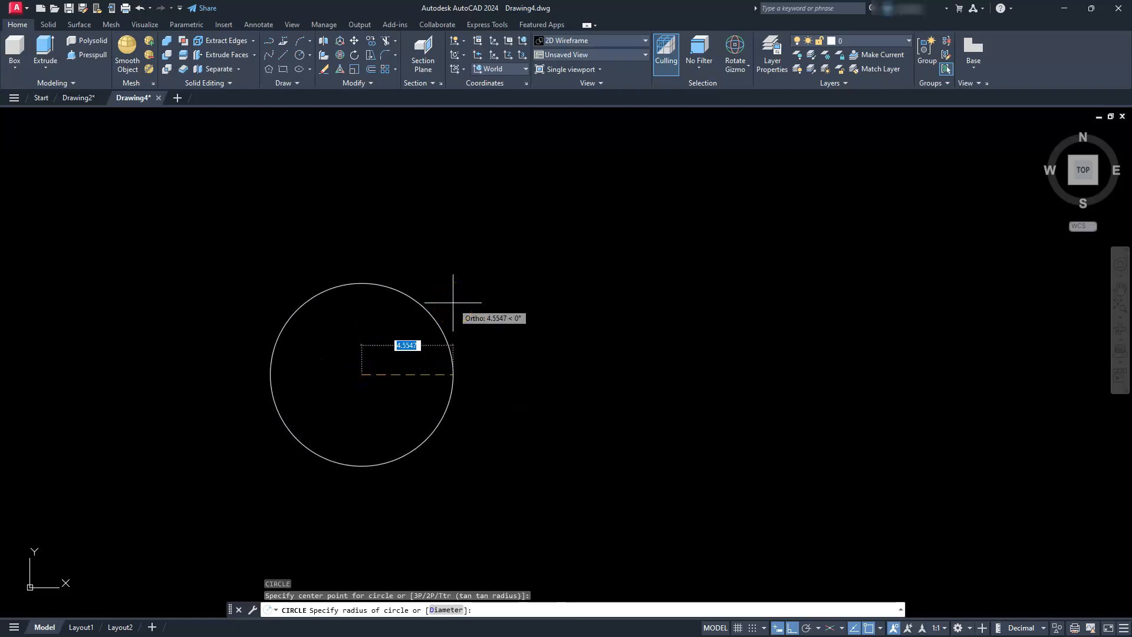
pyautogui.write('15')
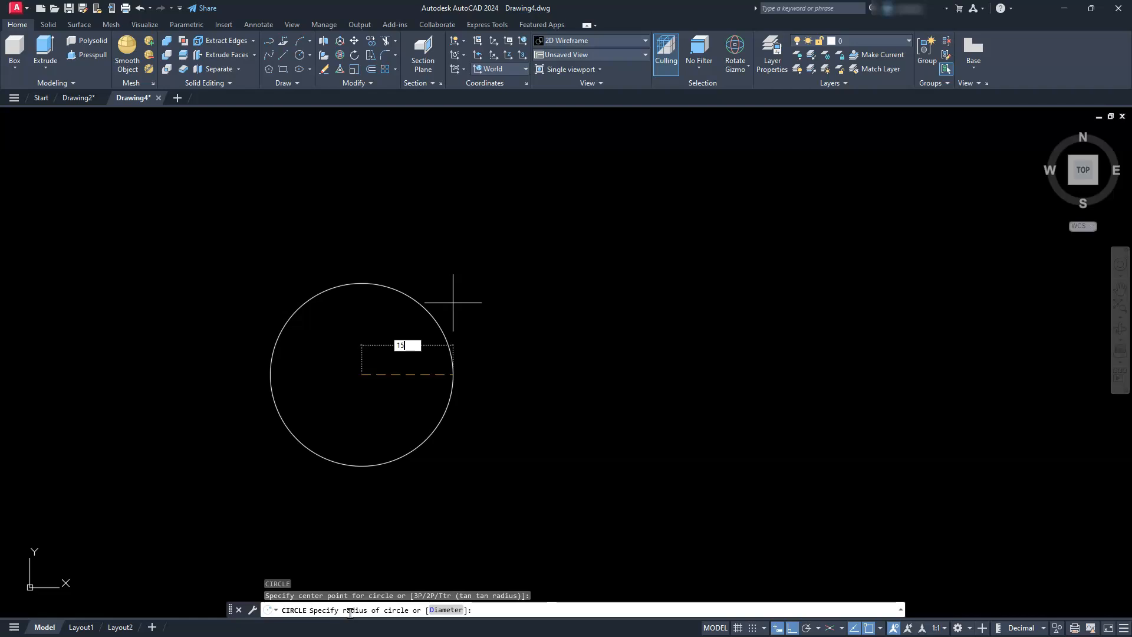
pyautogui.press('Return')
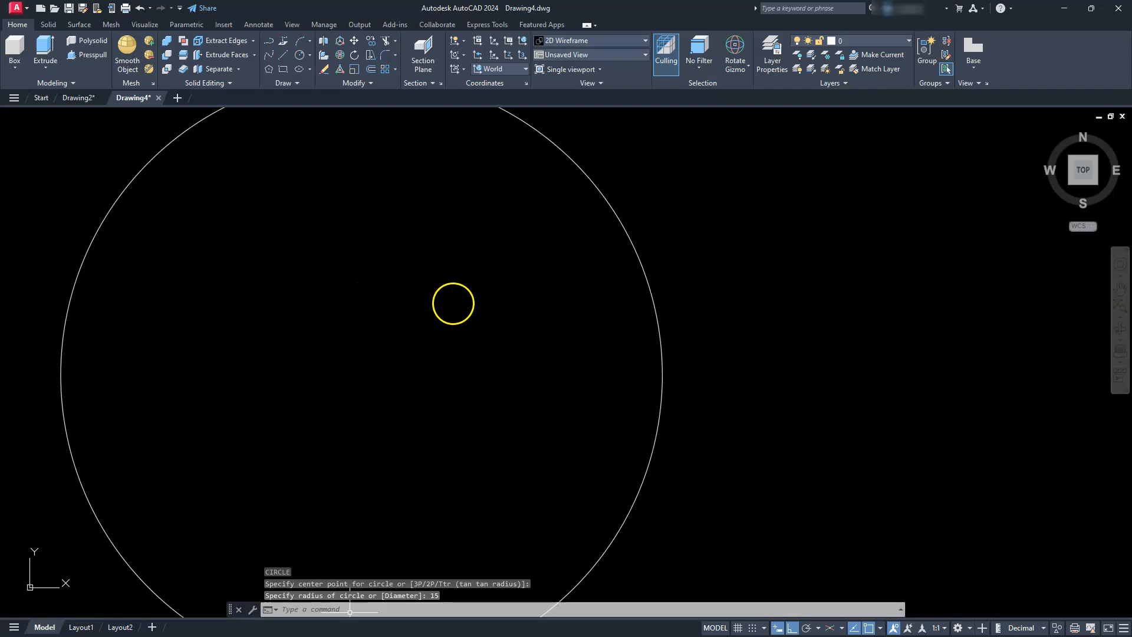
# Step: Draw a concentric circle with diameter 20 inside the radius 15 circle
pyautogui.scroll(-7, 452, 292)
pyautogui.scroll(-2, 453, 291)
pyautogui.moveTo(399, 318); pyautogui.dragTo(485, 362, button='middle')
pyautogui.scroll(4, 481, 348)
pyautogui.moveTo(576, 328); pyautogui.dragTo(497, 353, button='middle')
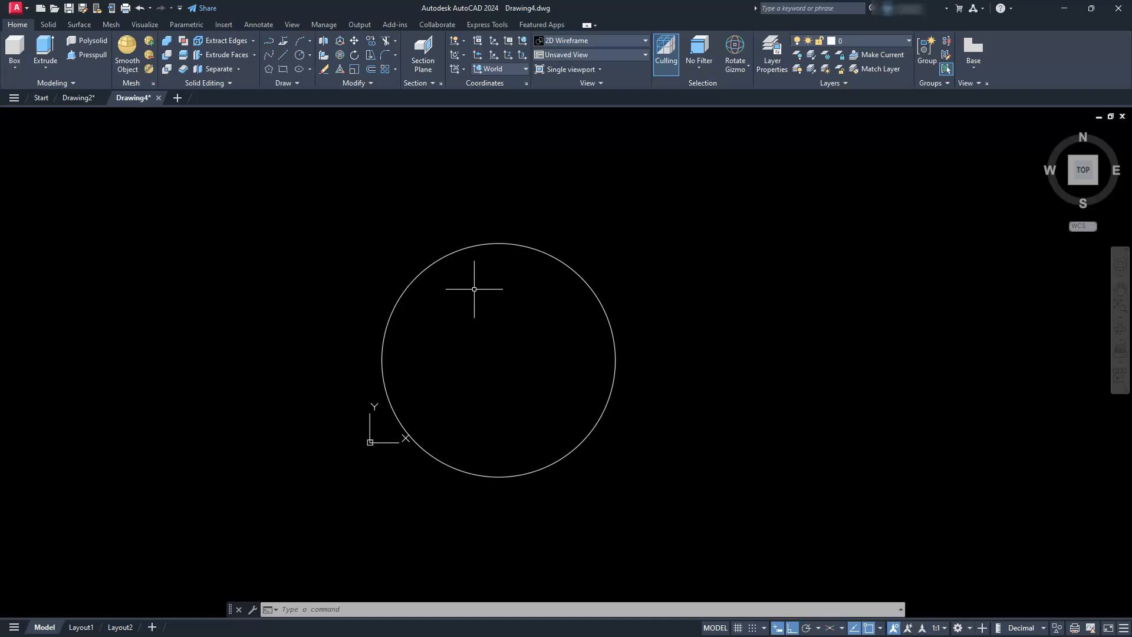
pyautogui.write('c')
pyautogui.press('Return')
pyautogui.click(538, 270)
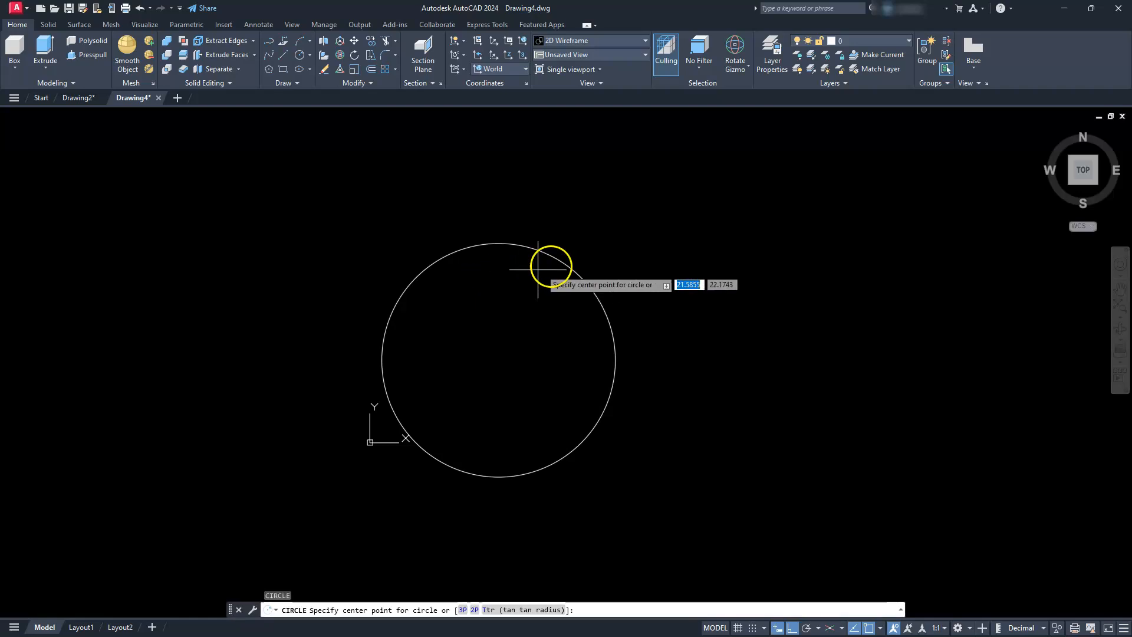
pyautogui.click(499, 359)
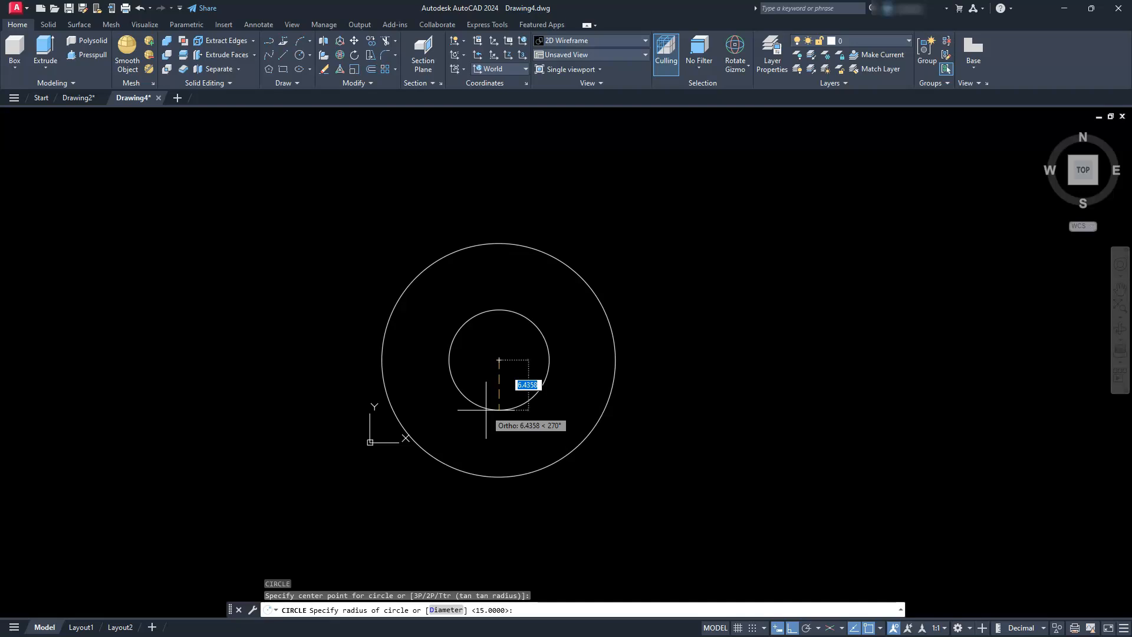
pyautogui.write('d')
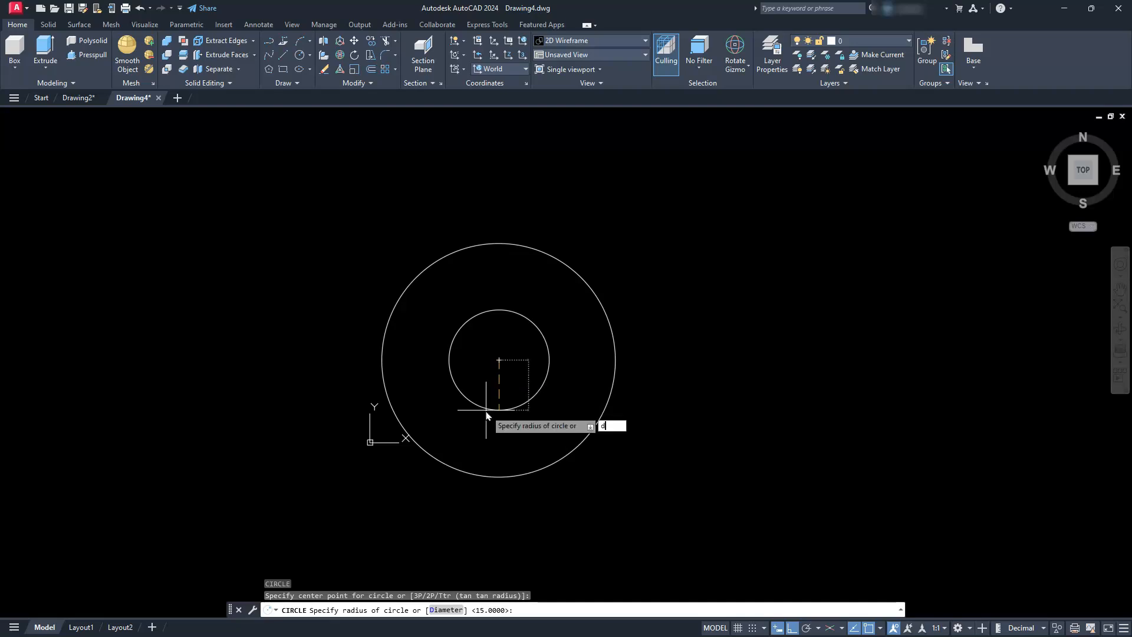
pyautogui.press('Return')
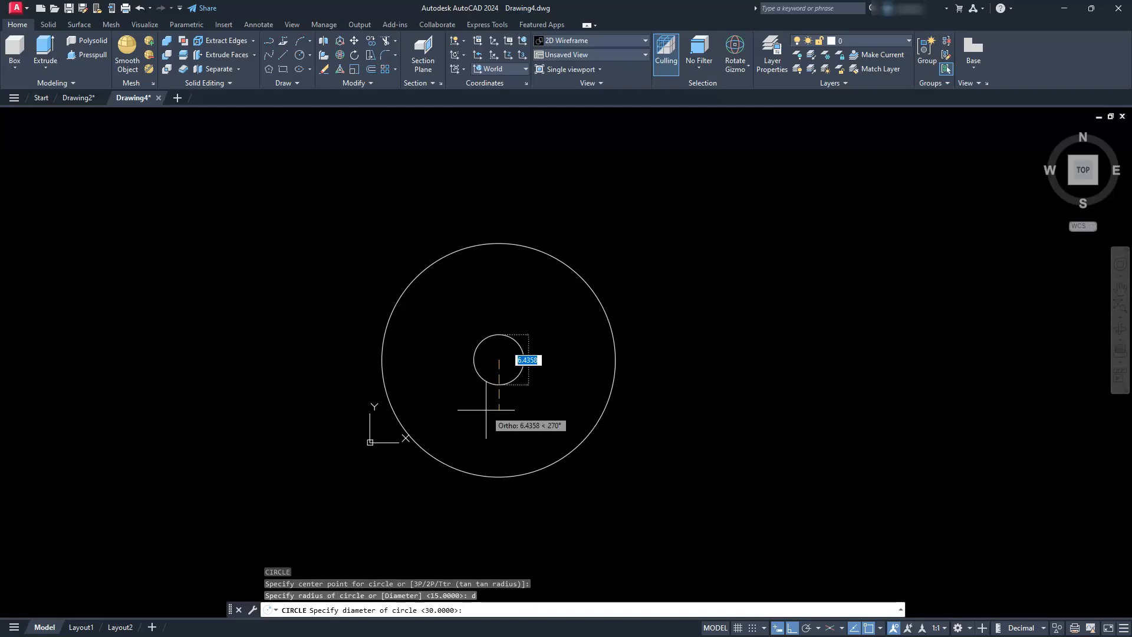
pyautogui.write('20')
pyautogui.press('Return')
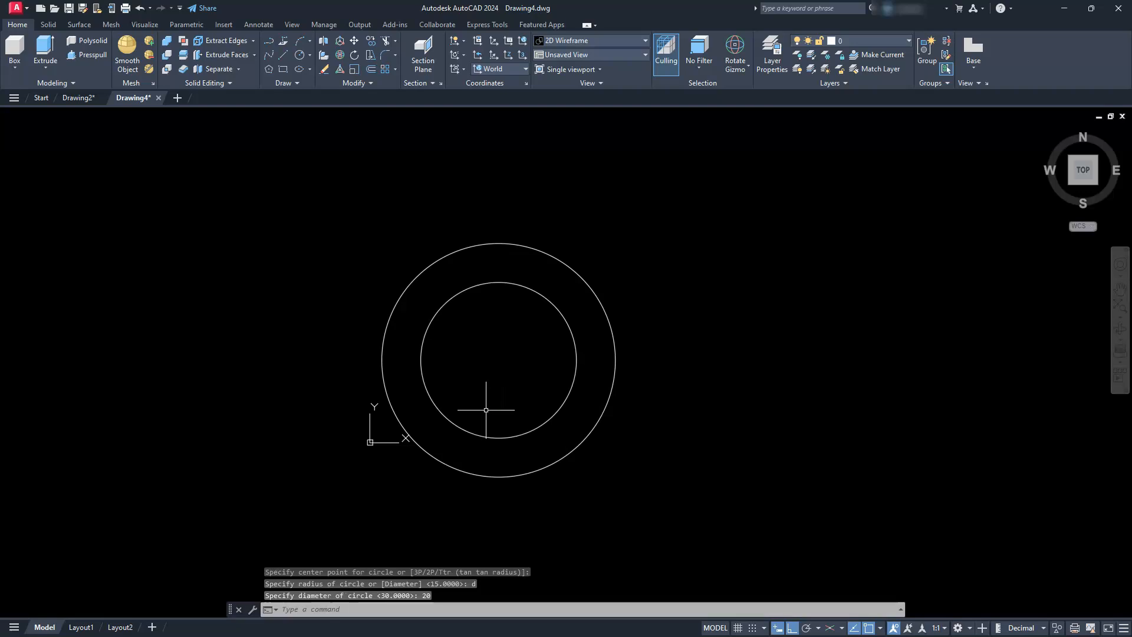
# Step: Draw a 100-unit horizontal construction line rightward from the centre of the small concentric circles
pyautogui.scroll(-2, 472, 407)
pyautogui.moveTo(478, 404)
pyautogui.mouseDown(button='middle')
pyautogui.moveTo(367, 364)
pyautogui.moveTo(329, 372)
pyautogui.moveTo(431, 385)
pyautogui.mouseUp(button='middle')
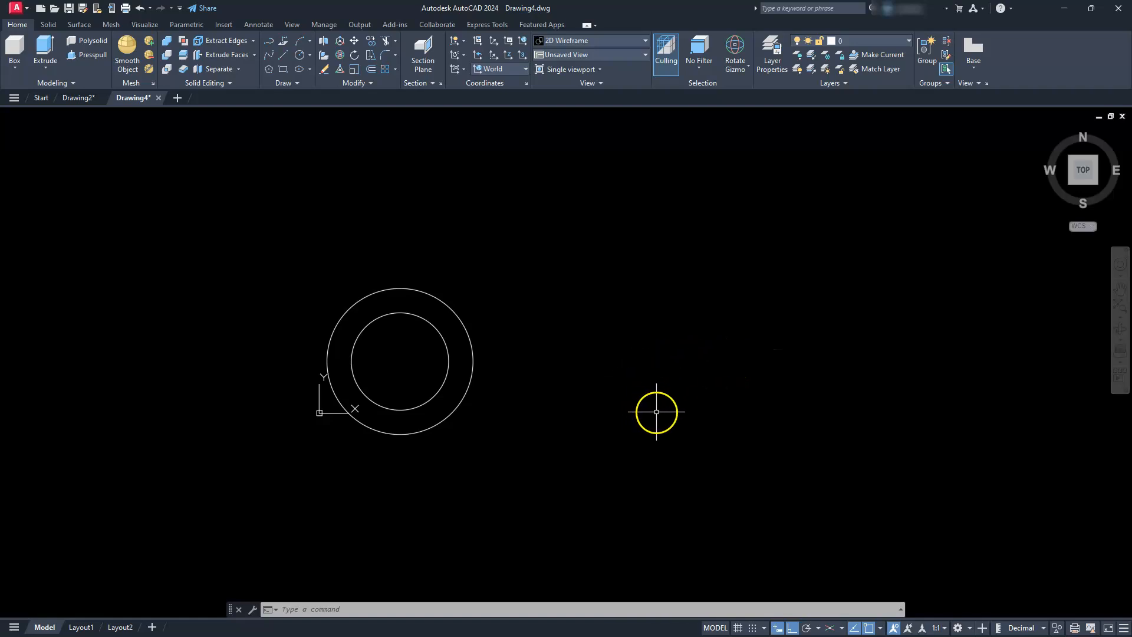
pyautogui.write('l')
pyautogui.press('Return')
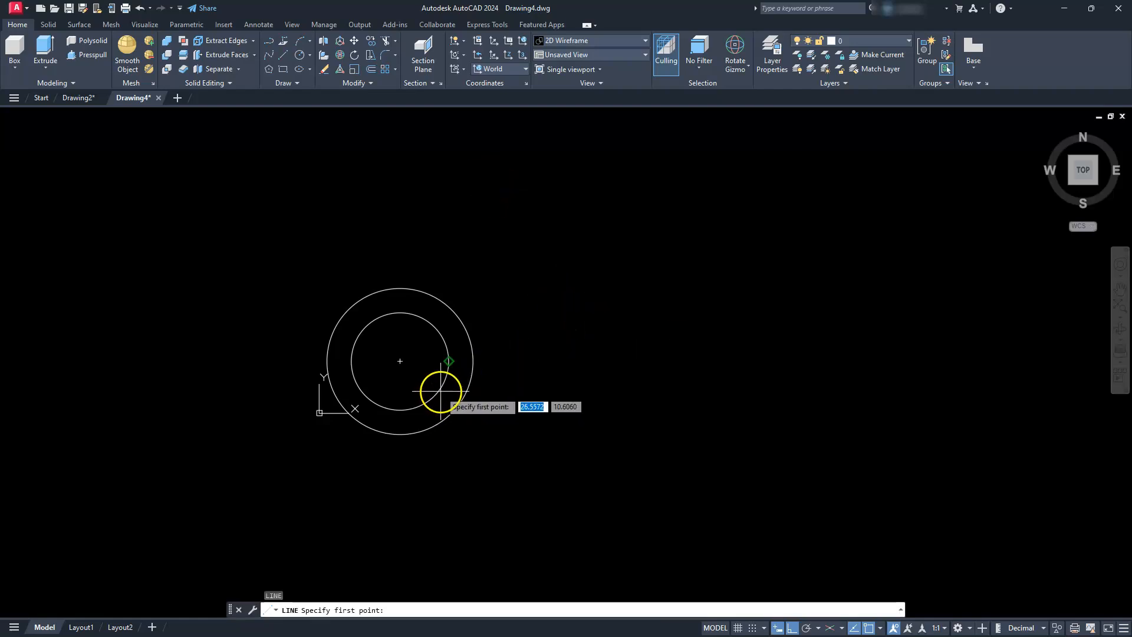
pyautogui.click(400, 361)
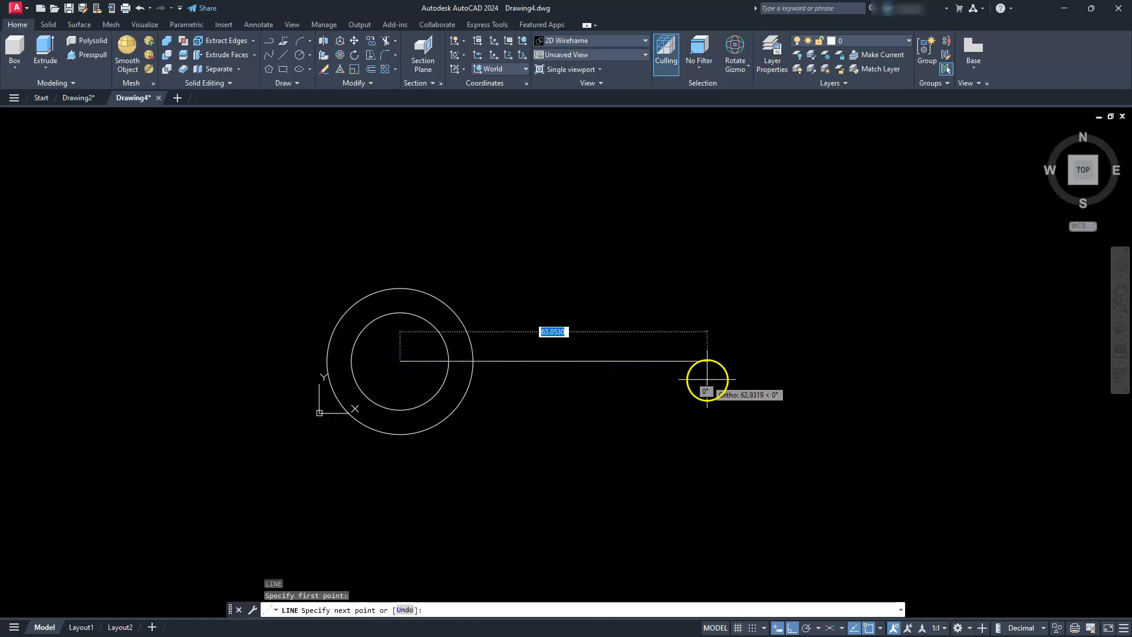
pyautogui.write('100')
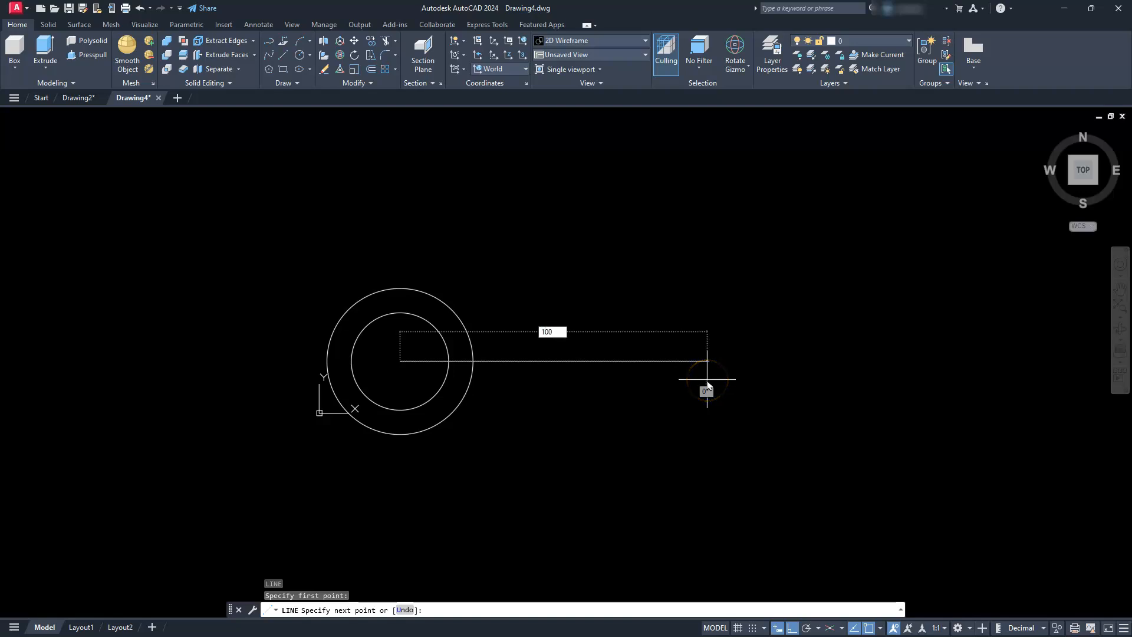
pyautogui.press('Return')
pyautogui.press('Escape')
# Step: Draw a circle with radius 35 centred on the free end of the 100-unit line for the lever's large end
pyautogui.scroll(-2, 721, 371)
pyautogui.moveTo(787, 360); pyautogui.dragTo(682, 370, button='middle')
pyautogui.scroll(2, 683, 367)
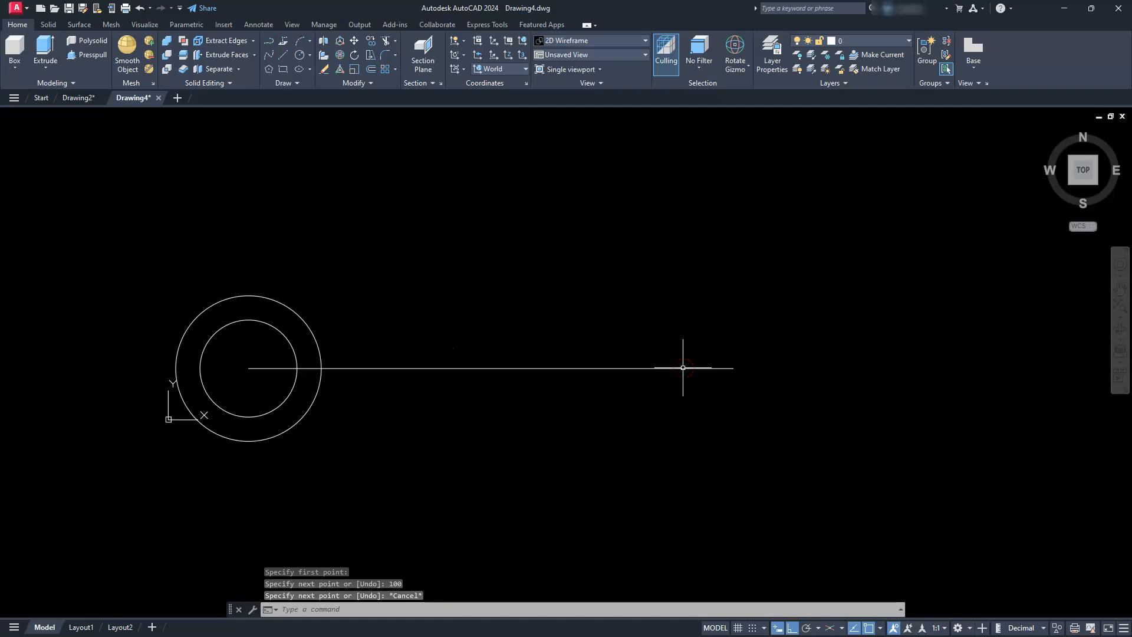
pyautogui.scroll(-2, 683, 367)
pyautogui.press('Escape')
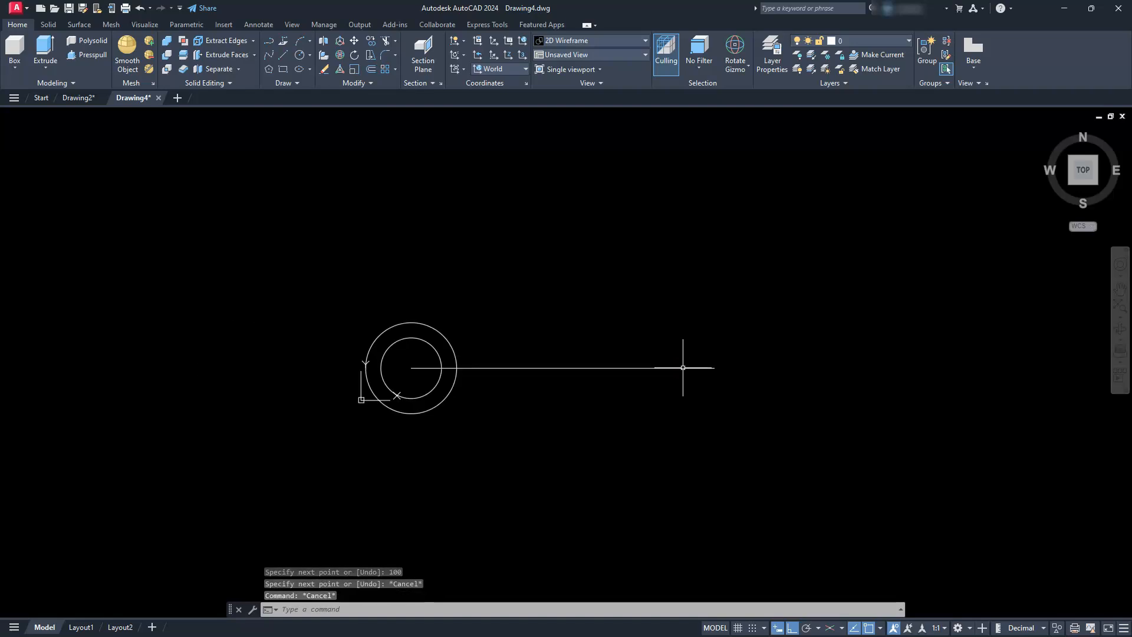
pyautogui.write('c')
pyautogui.press('Return')
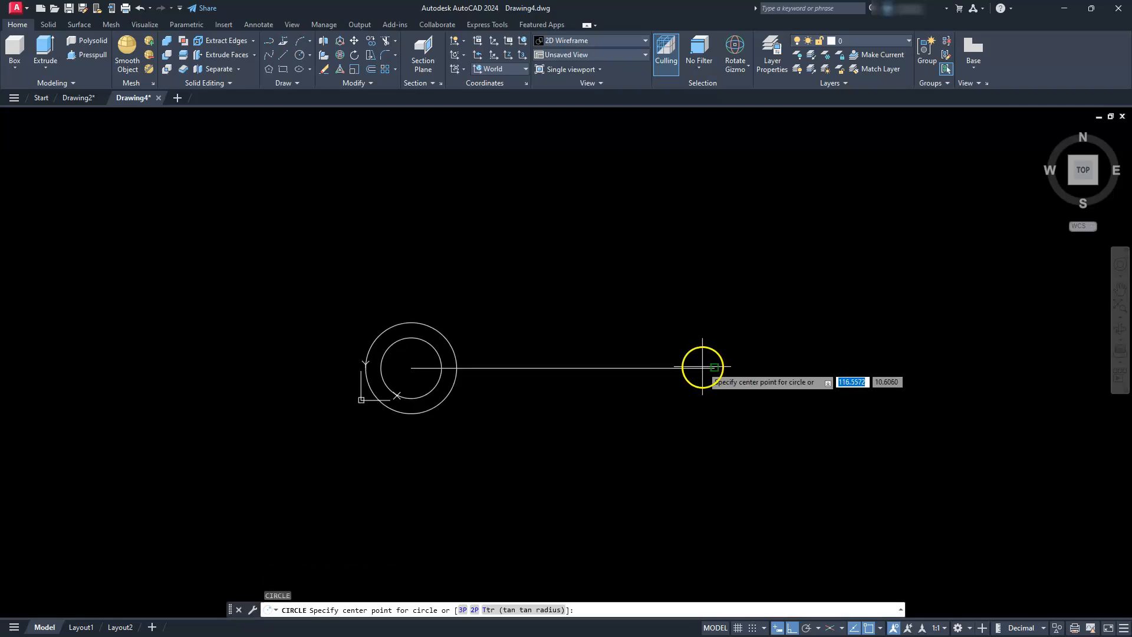
pyautogui.click(706, 368)
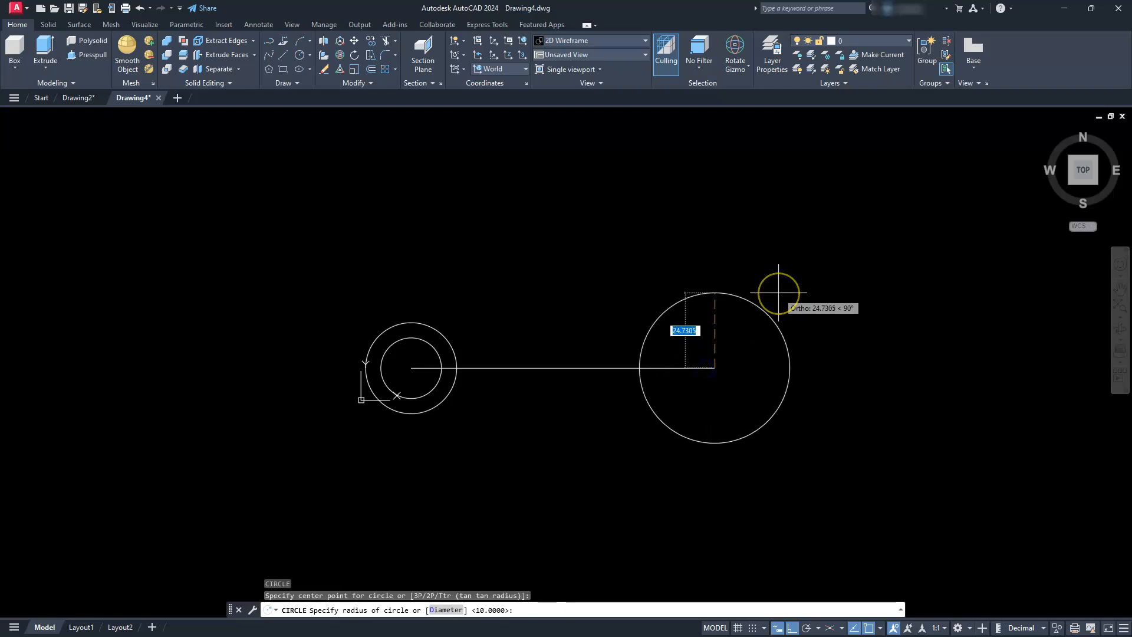
pyautogui.write('35')
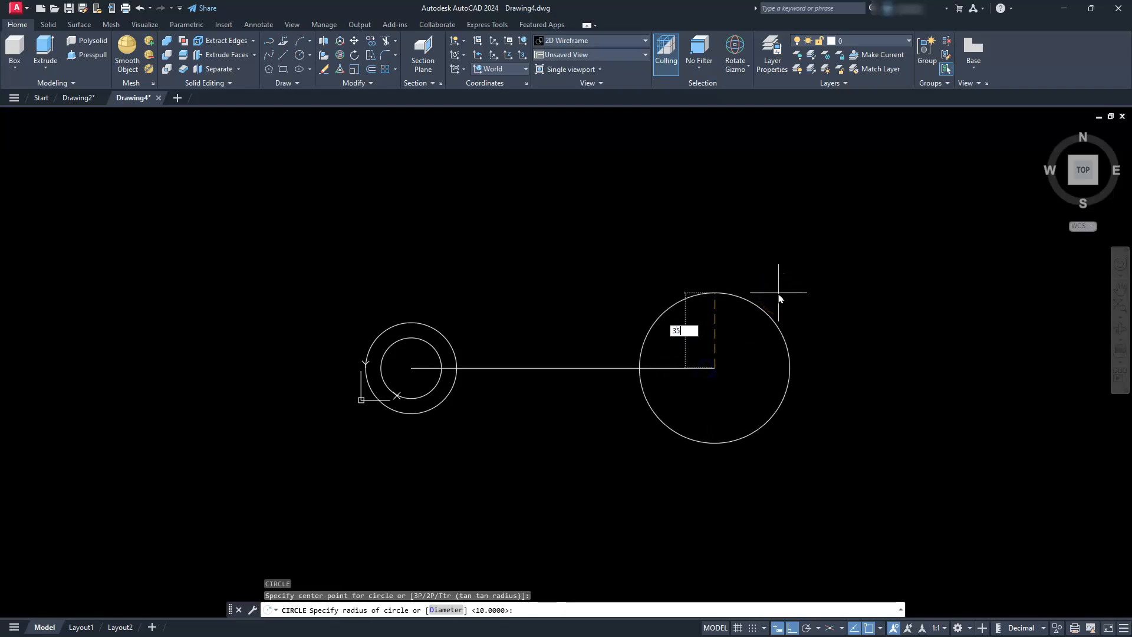
pyautogui.press('Return')
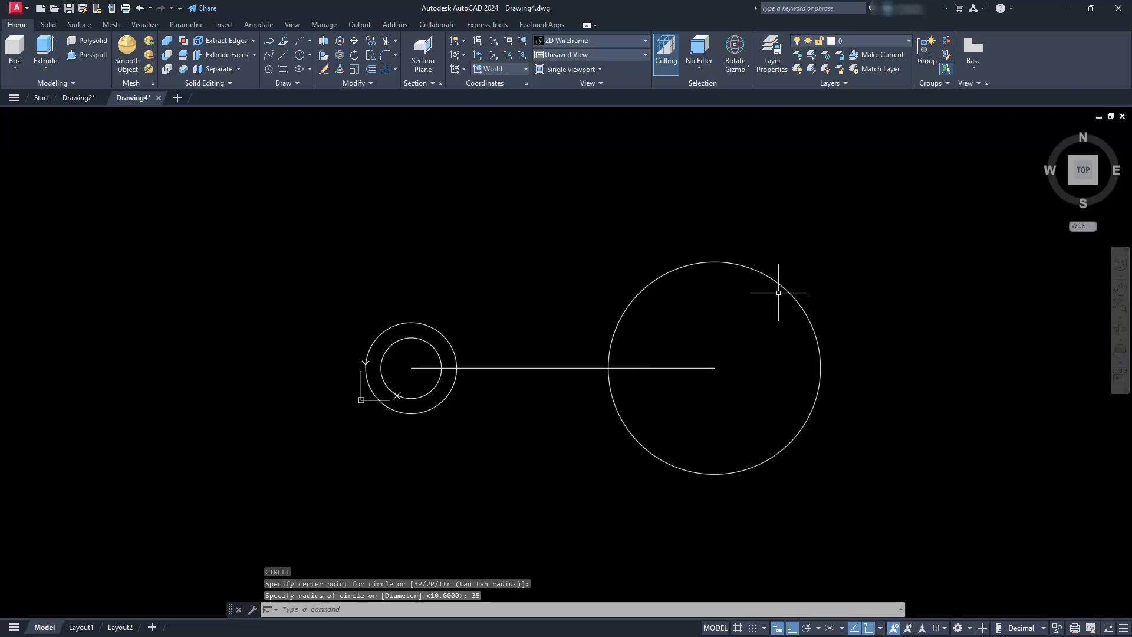
# Step: Draw a concentric circle with diameter 50 inside the radius 35 circle
pyautogui.press('Return')
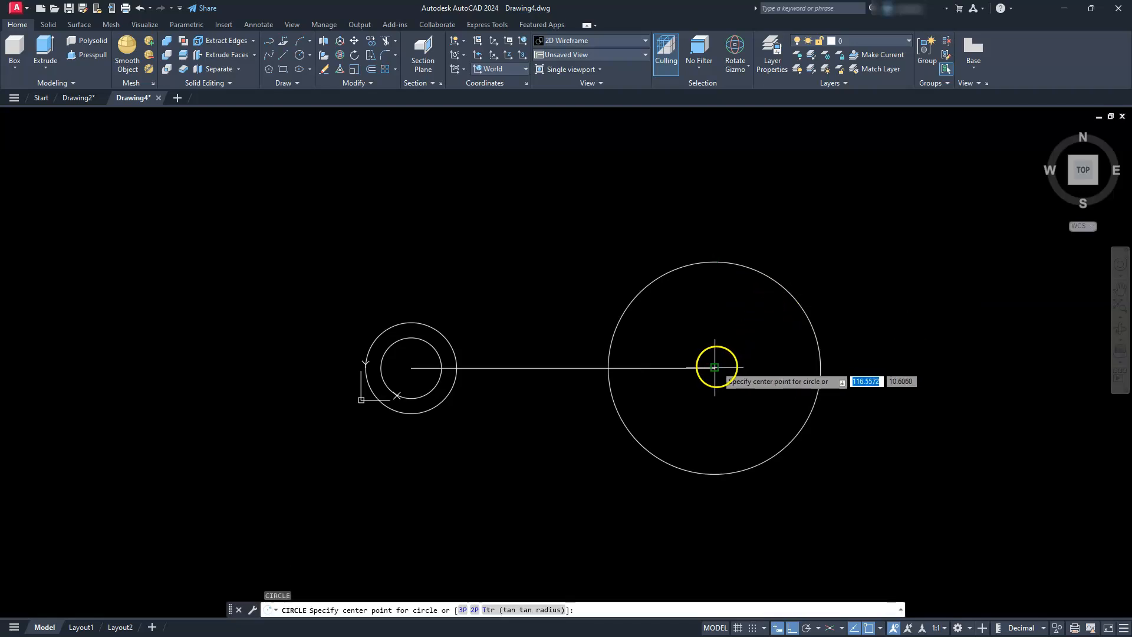
pyautogui.click(715, 367)
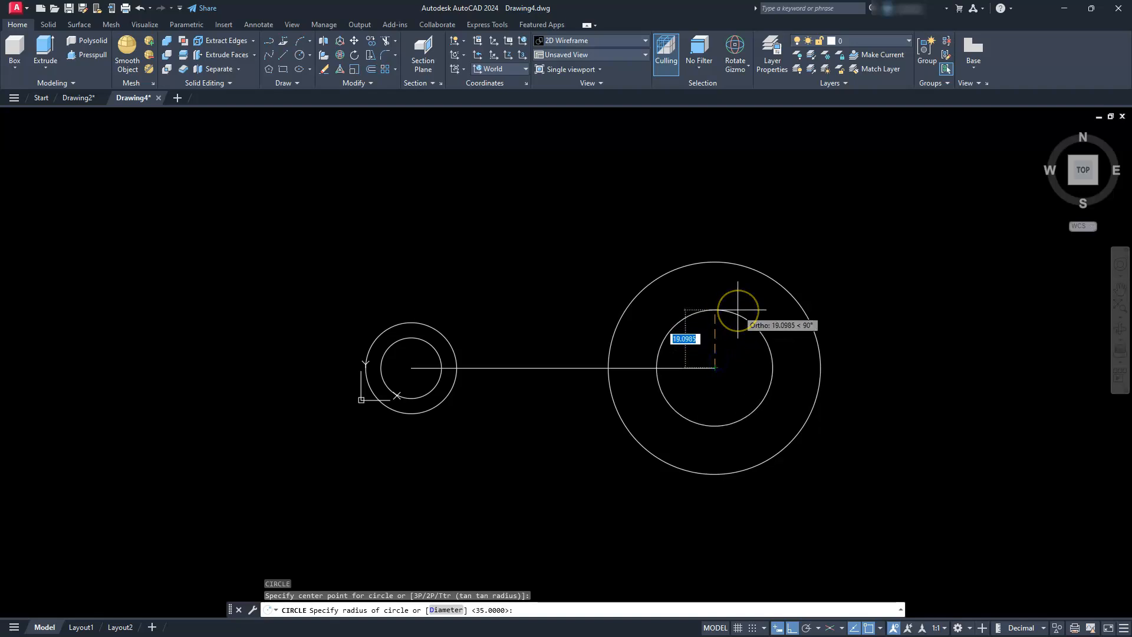
pyautogui.write('d')
pyautogui.press('Return')
pyautogui.write('50')
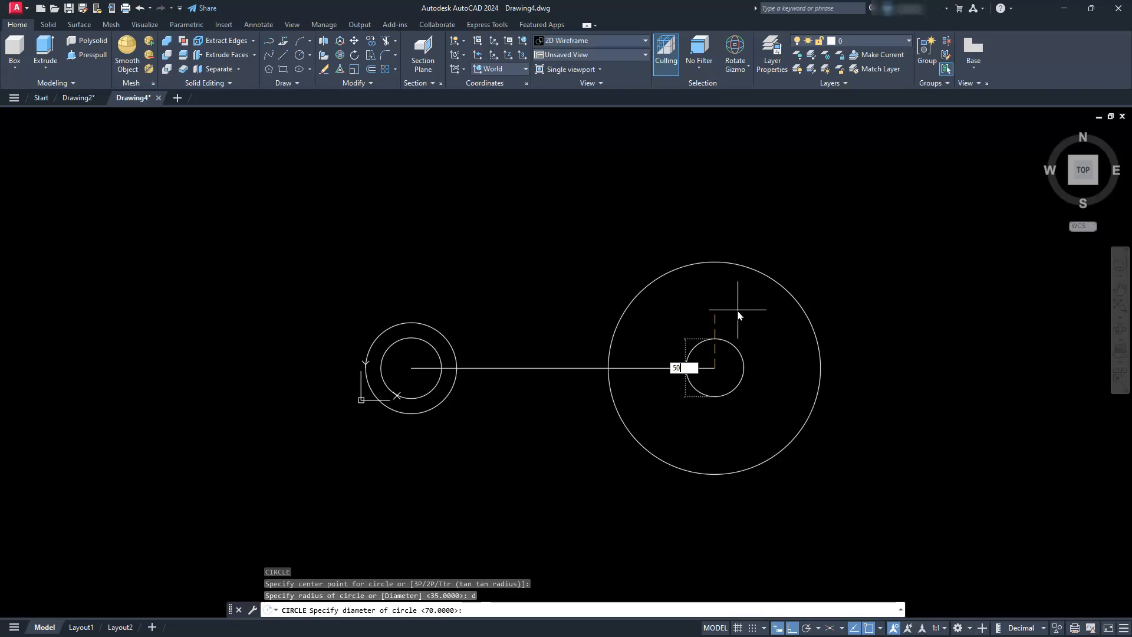
pyautogui.press('Return')
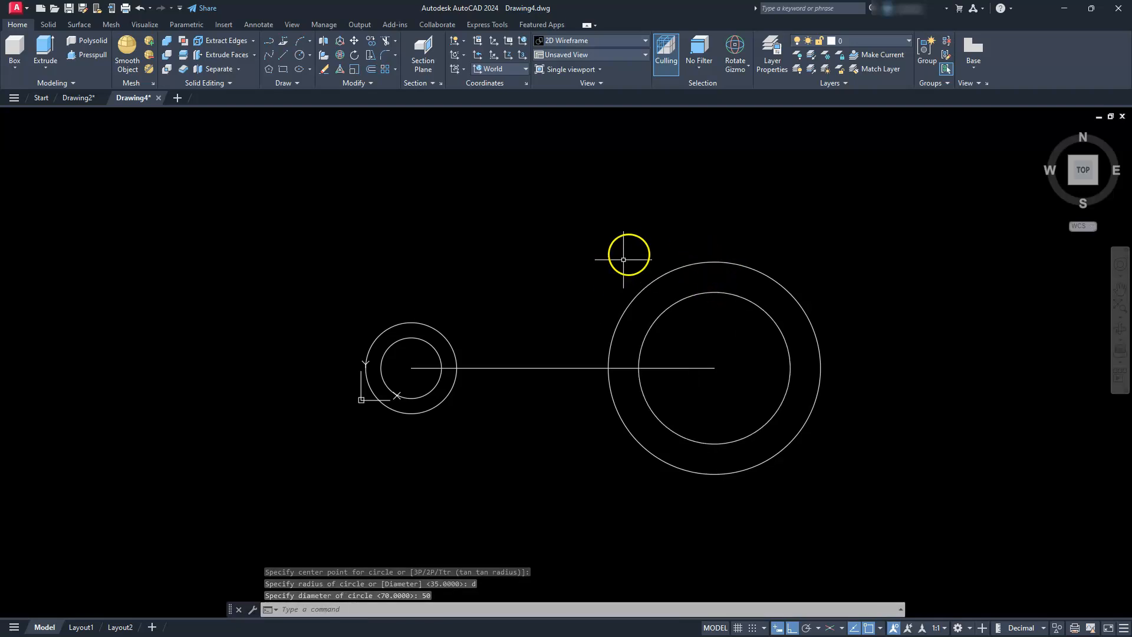
# Step: Draw a line tangent to the upper sides of the radius 15 and radius 35 circles
pyautogui.write('l')
pyautogui.press('Return')
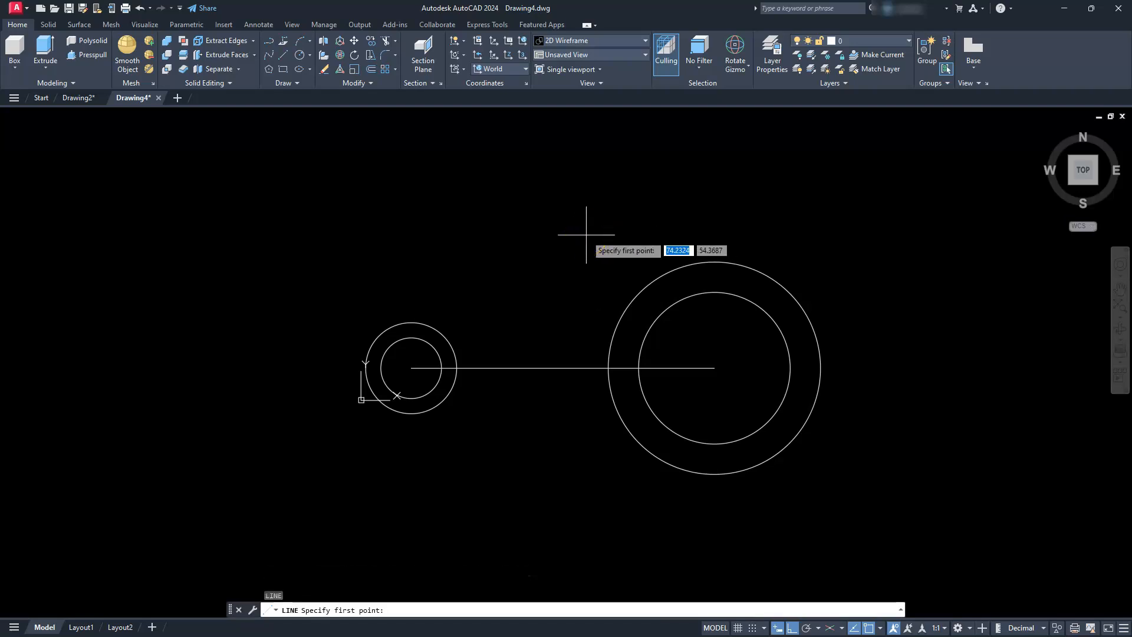
pyautogui.write('tan')
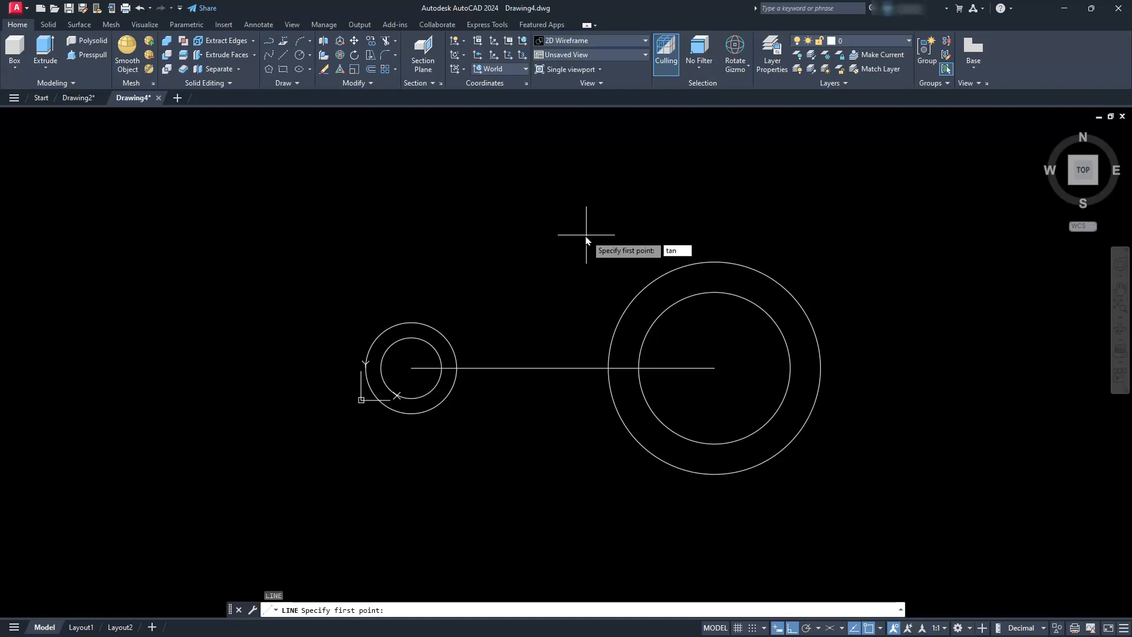
pyautogui.press('Return')
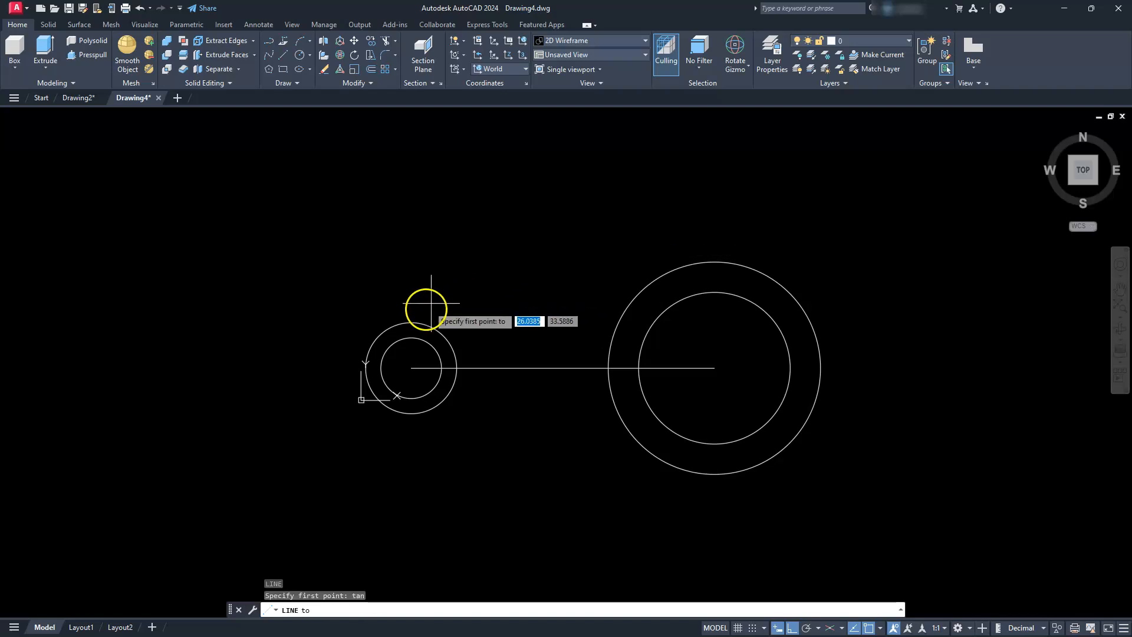
pyautogui.click(410, 321)
pyautogui.write('tan')
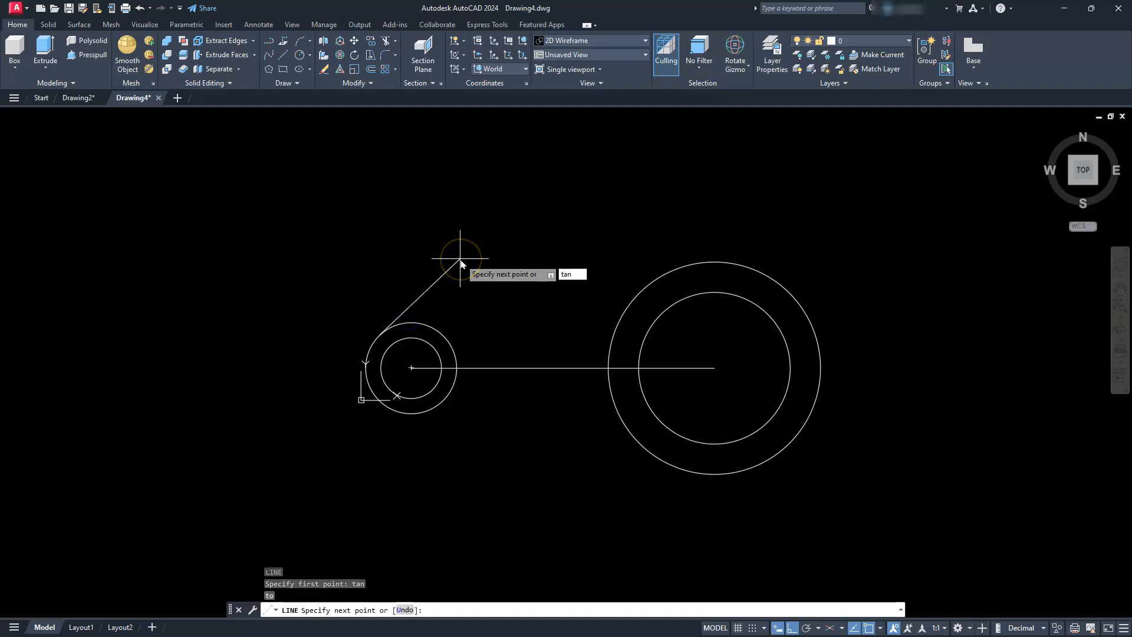
pyautogui.press('Return')
pyautogui.click(699, 258)
pyautogui.press('Escape')
pyautogui.press('Escape')
pyautogui.press('Escape')
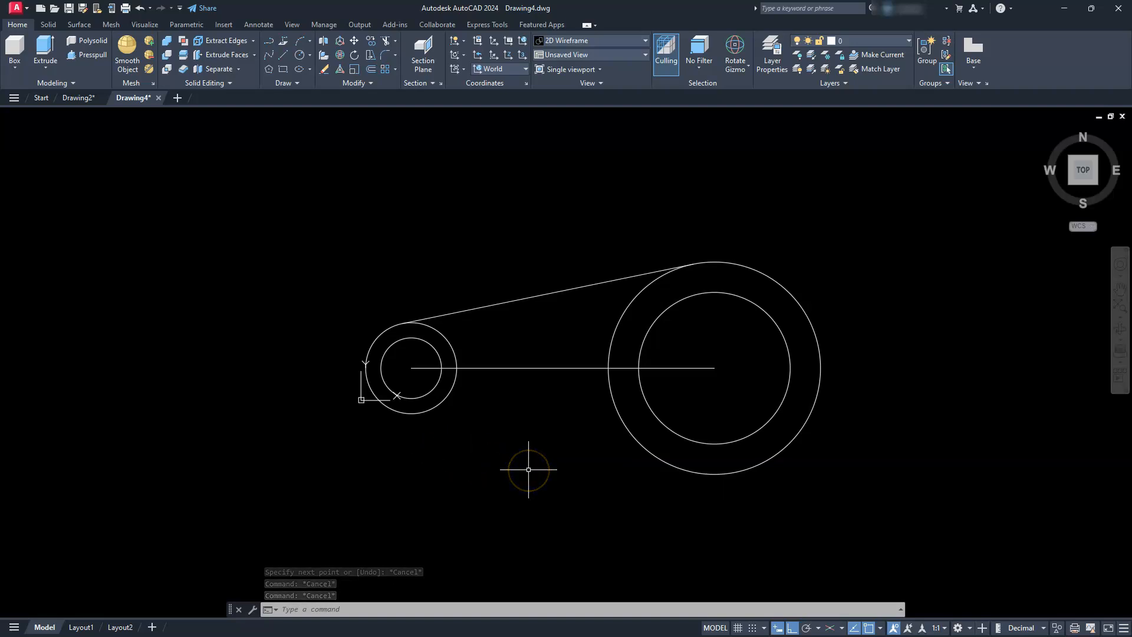
# Step: Mirror the upper tangent line about the horizontal line between the circle centres, keeping the original
pyautogui.write('MI')
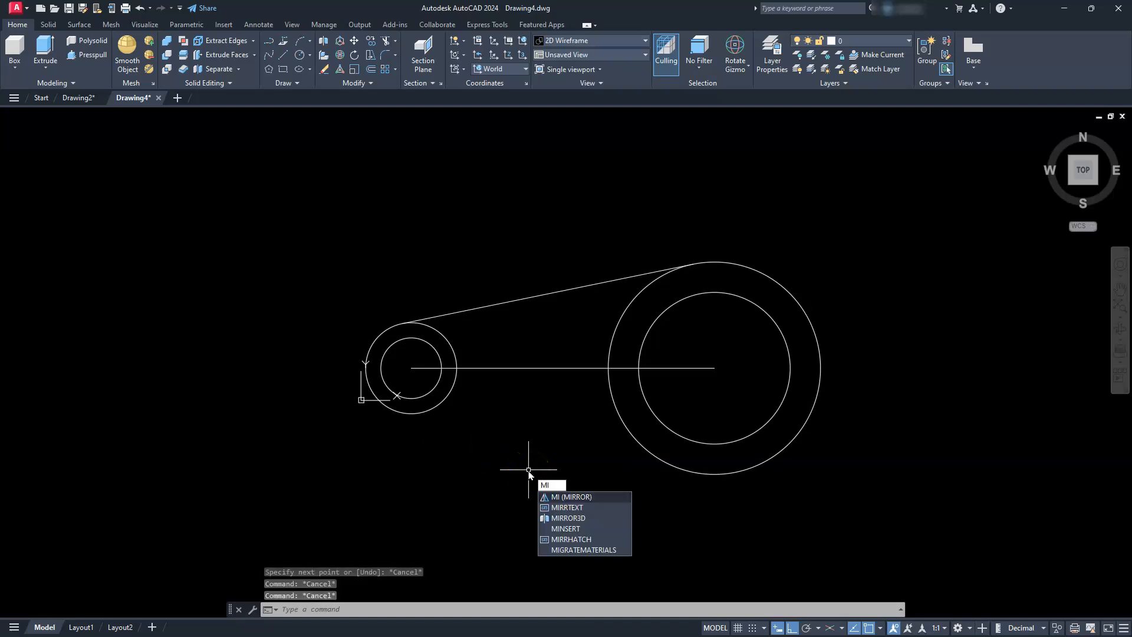
pyautogui.press('Return')
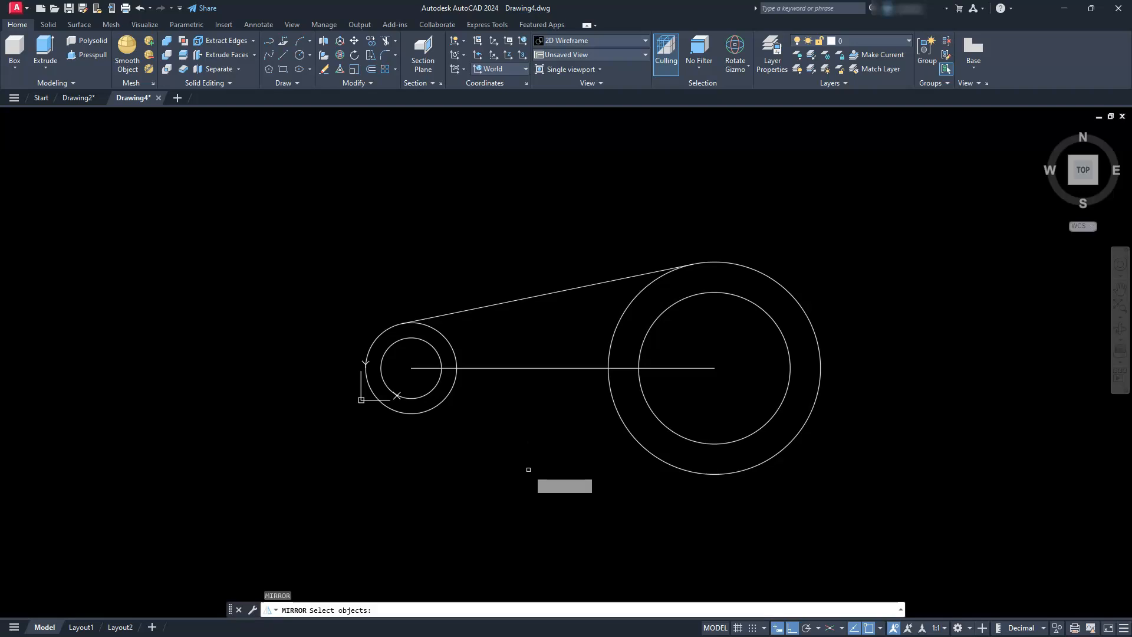
pyautogui.click(561, 290)
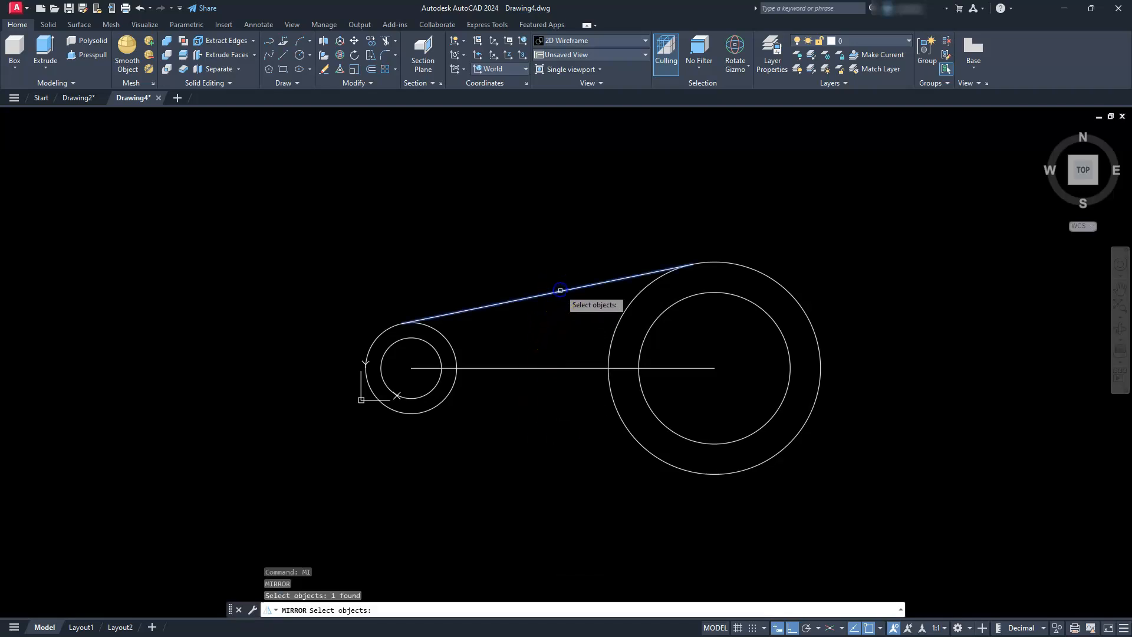
pyautogui.press('Return')
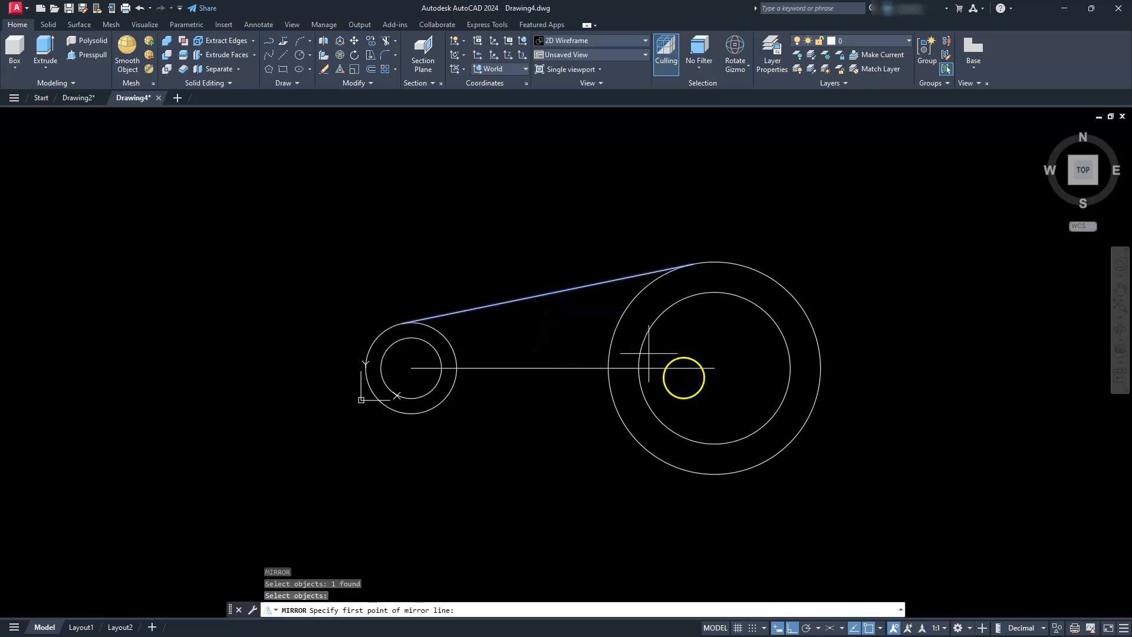
pyautogui.click(712, 368)
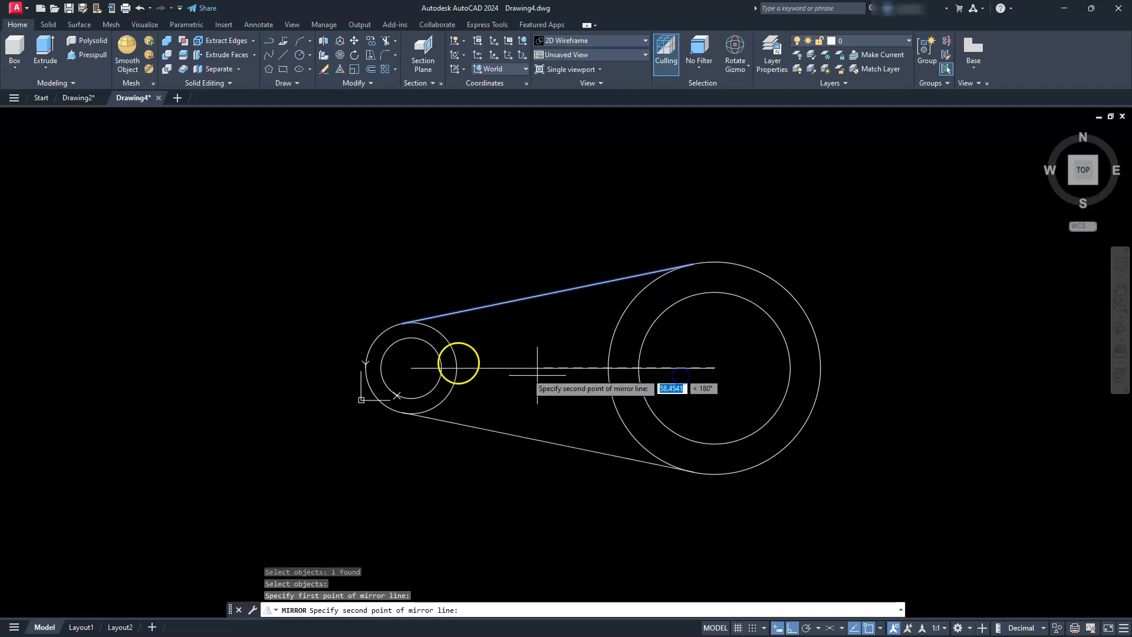
pyautogui.click(409, 369)
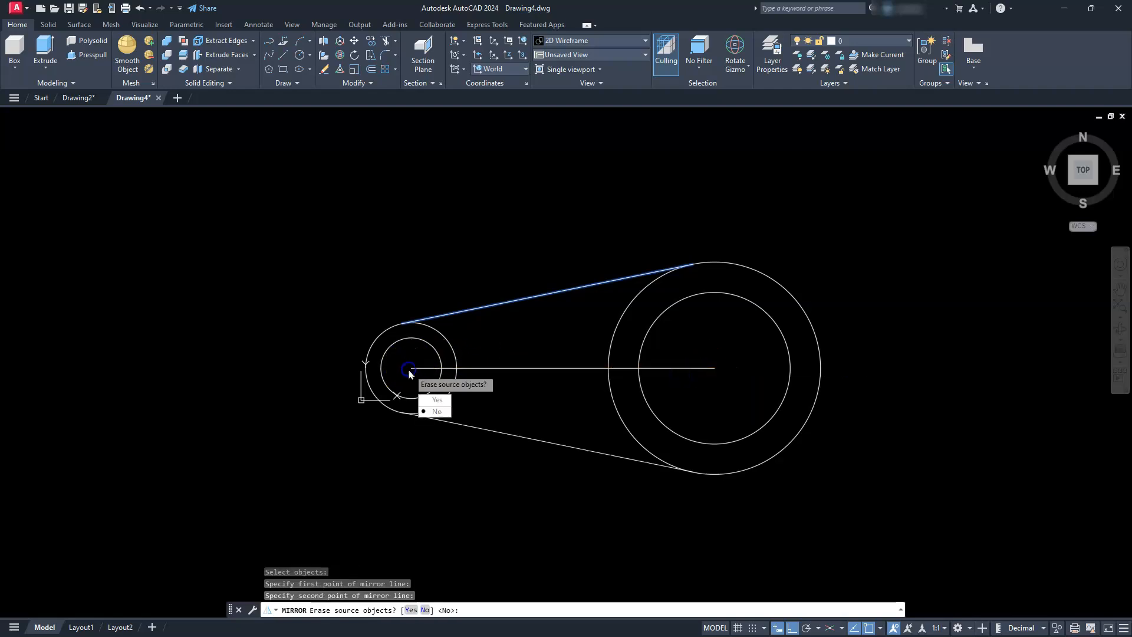
pyautogui.press('Return')
pyautogui.press('Escape')
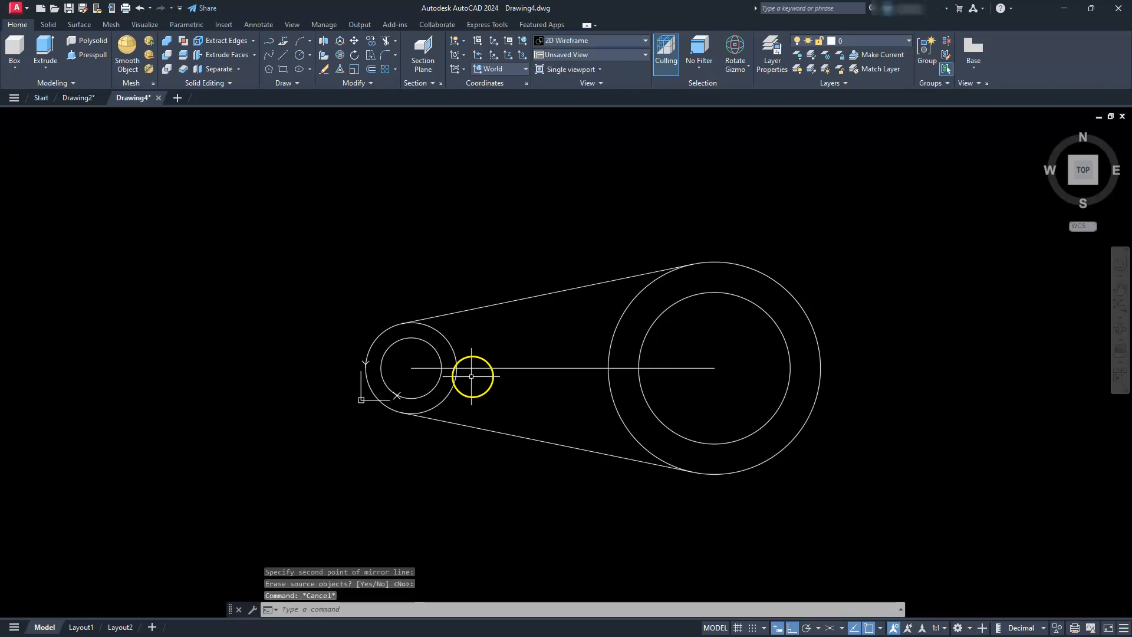
pyautogui.press('Escape')
pyautogui.press('Escape')
# Step: Erase the horizontal construction line and trim the inner arcs of both outer circles between the two tangent lines
pyautogui.click(500, 368)
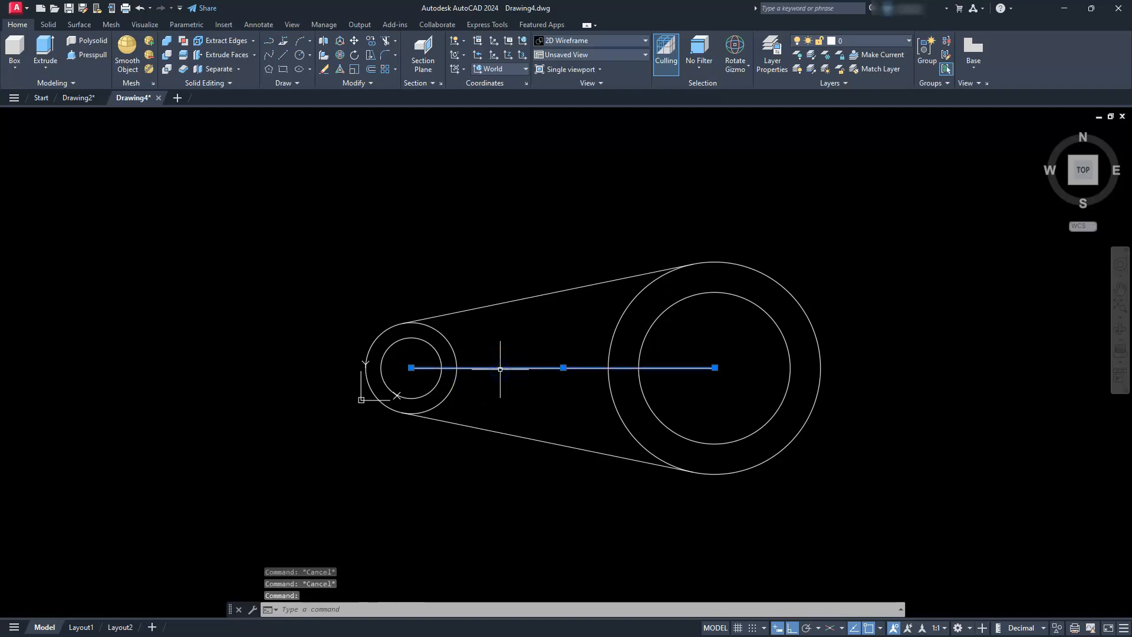
pyautogui.press('Delete')
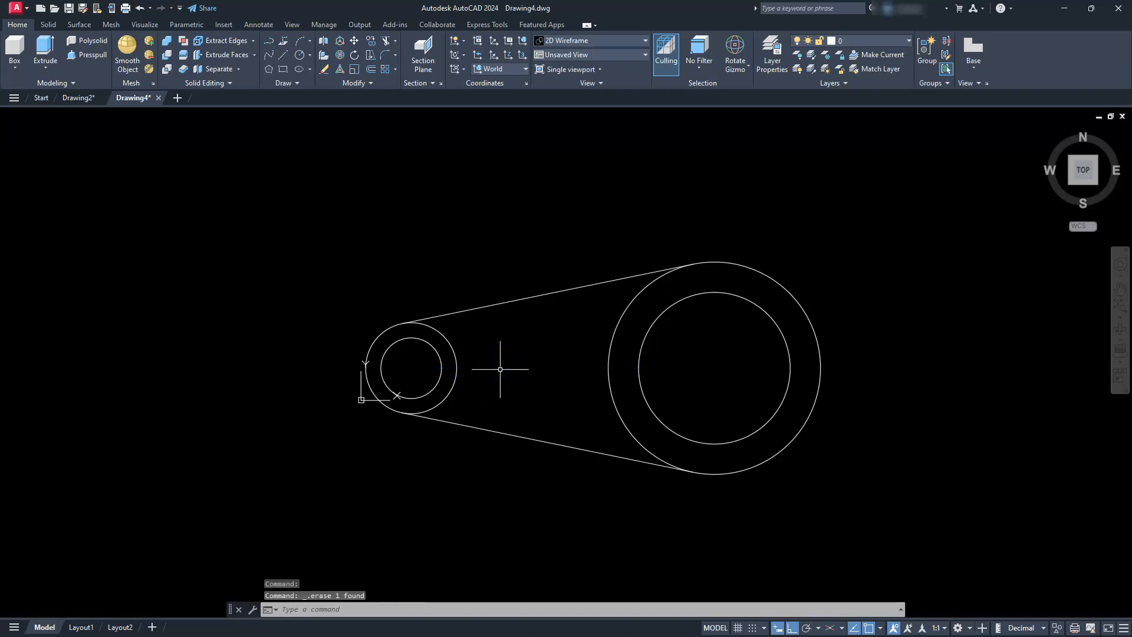
pyautogui.write('tr')
pyautogui.press('Return')
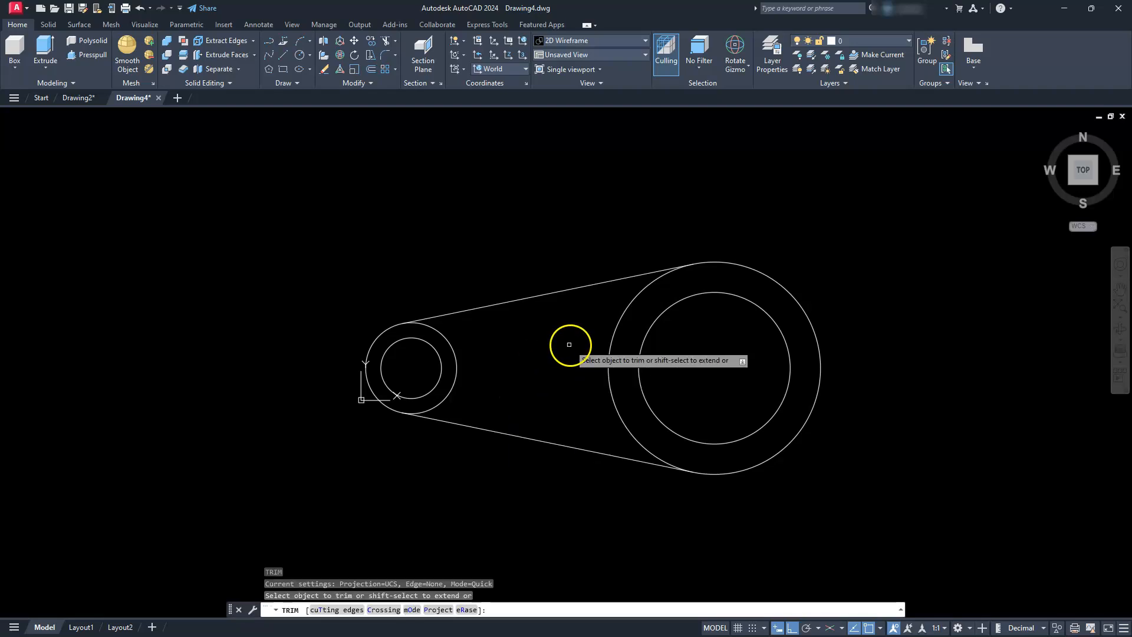
pyautogui.click(610, 348)
pyautogui.click(457, 364)
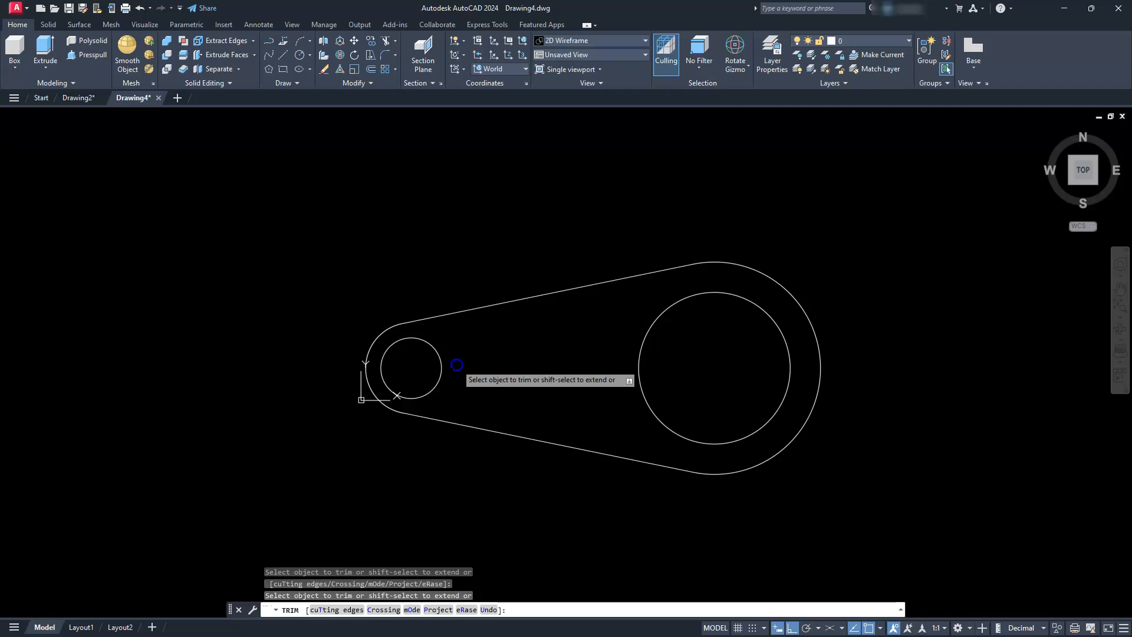
pyautogui.press('Escape')
pyautogui.press('Escape')
pyautogui.press('Escape')
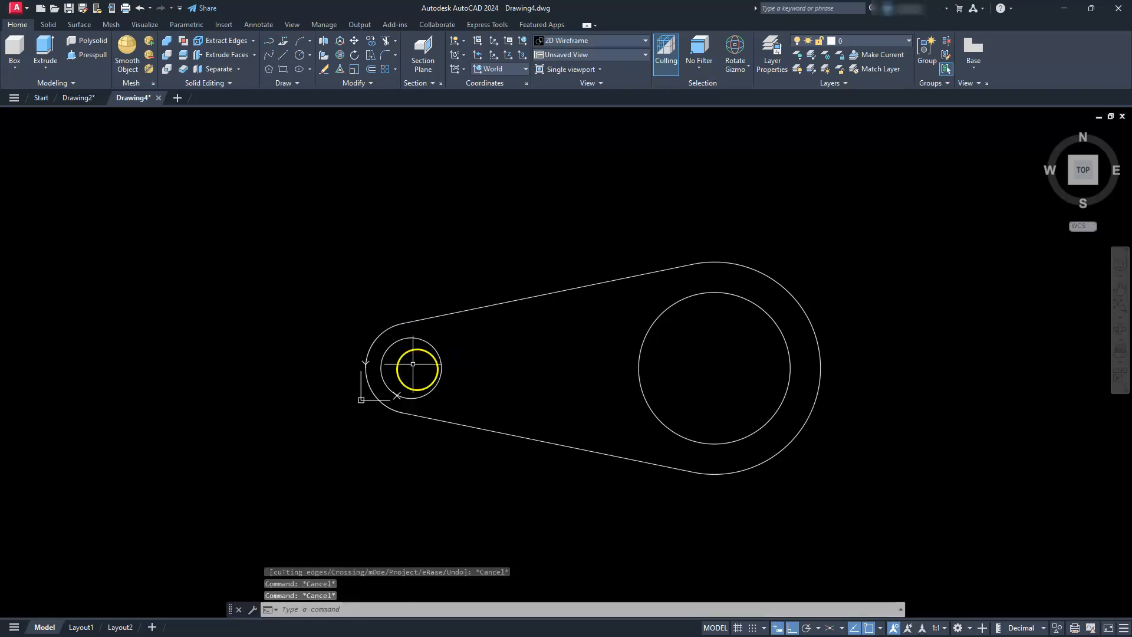
# Step: Draw a separate circle with radius 35 in the empty area above the lever's small end
pyautogui.scroll(-3, 640, 336)
pyautogui.moveTo(633, 352); pyautogui.dragTo(660, 399, button='middle')
pyautogui.scroll(2, 658, 388)
pyautogui.moveTo(671, 335); pyautogui.dragTo(685, 400, button='middle')
pyautogui.press('Escape')
pyautogui.press('Escape')
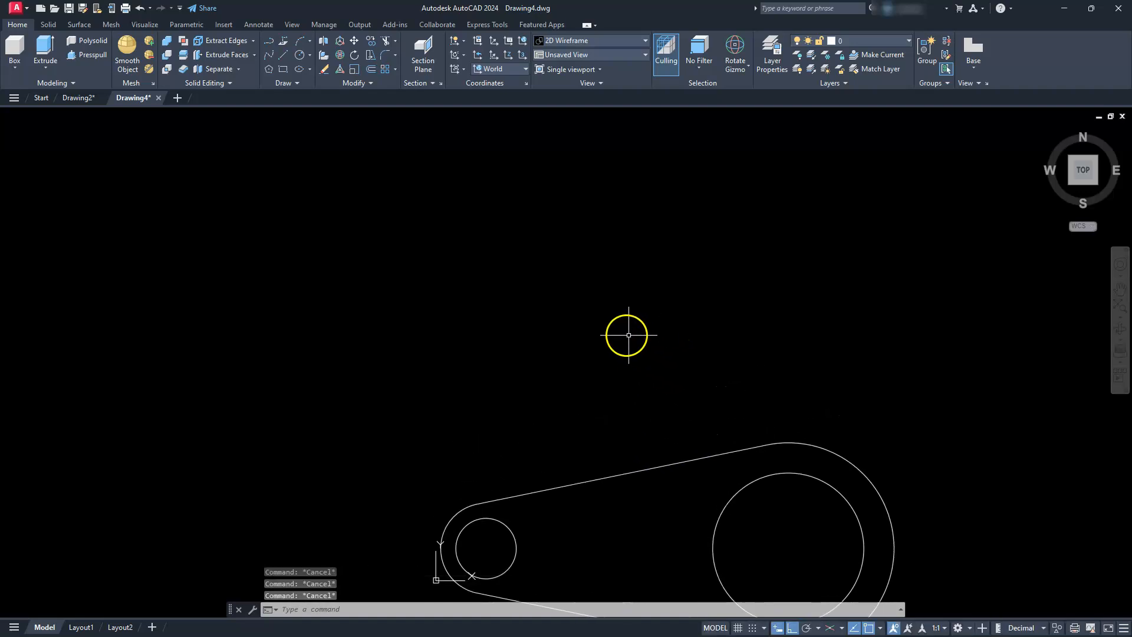
pyautogui.write('c')
pyautogui.press('Return')
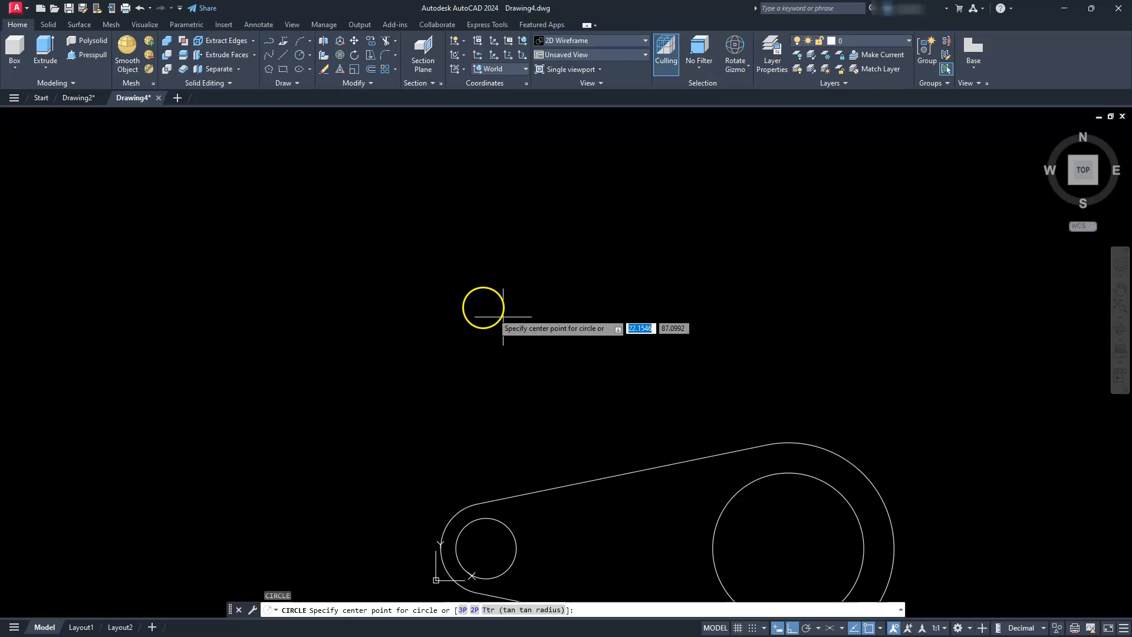
pyautogui.click(460, 279)
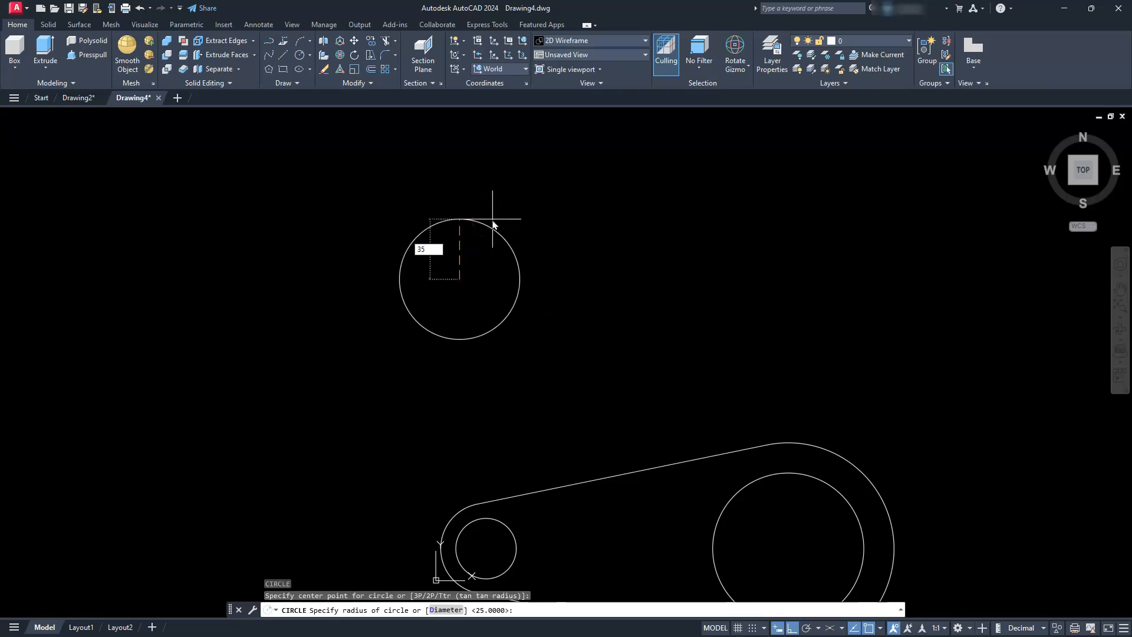
pyautogui.press('Return')
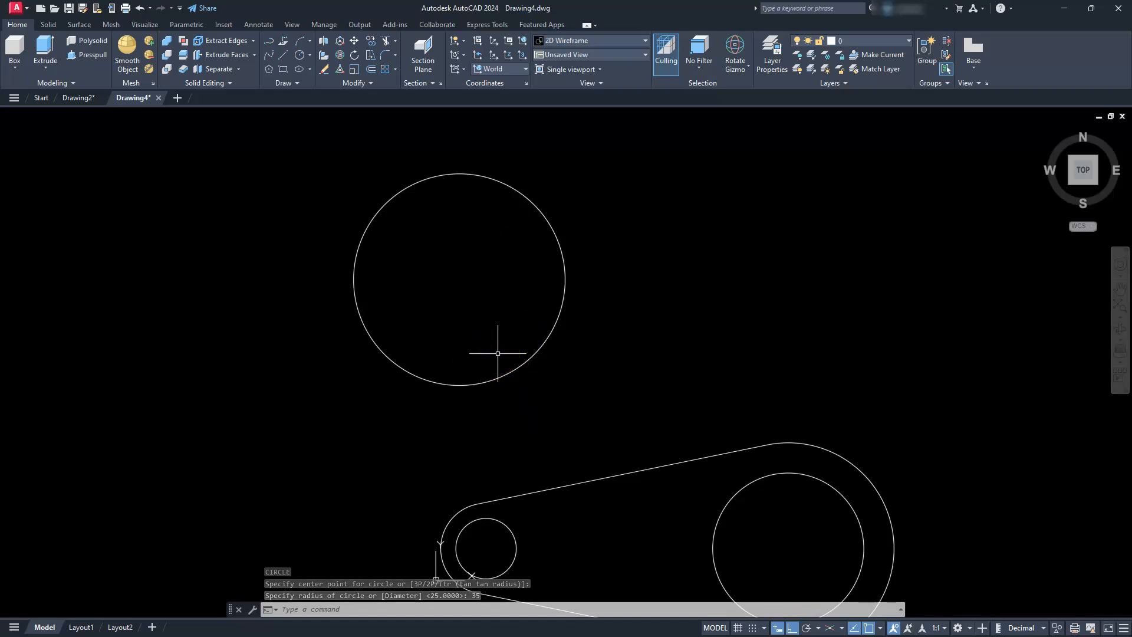
# Step: Draw a circle with diameter 50 concentric with the radius 35 circle above the lever
pyautogui.press('Return')
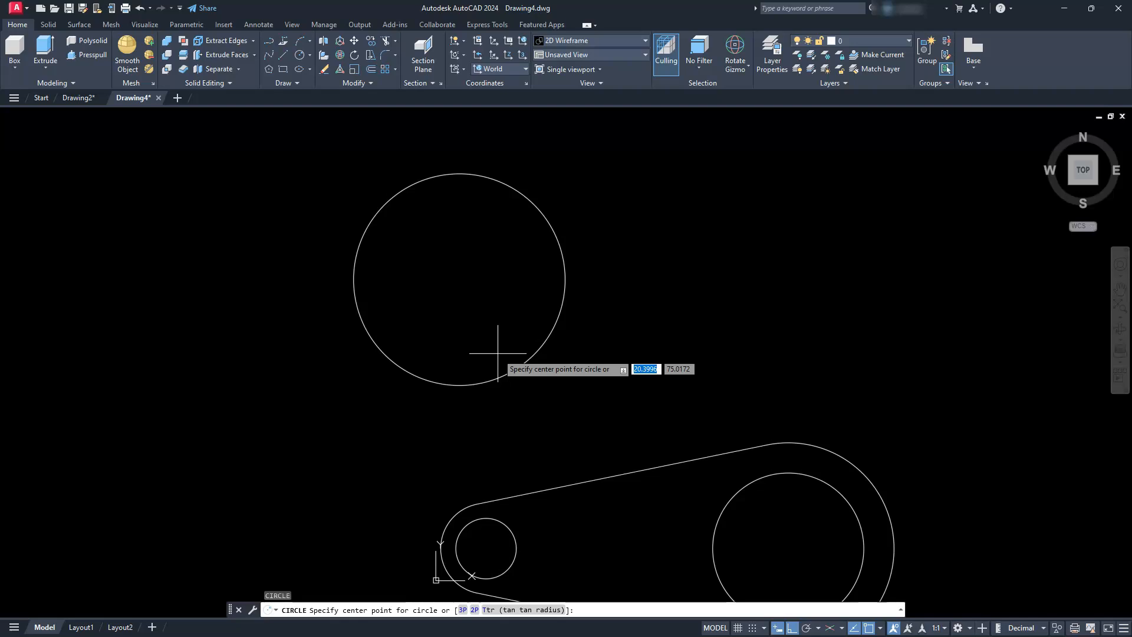
pyautogui.click(459, 280)
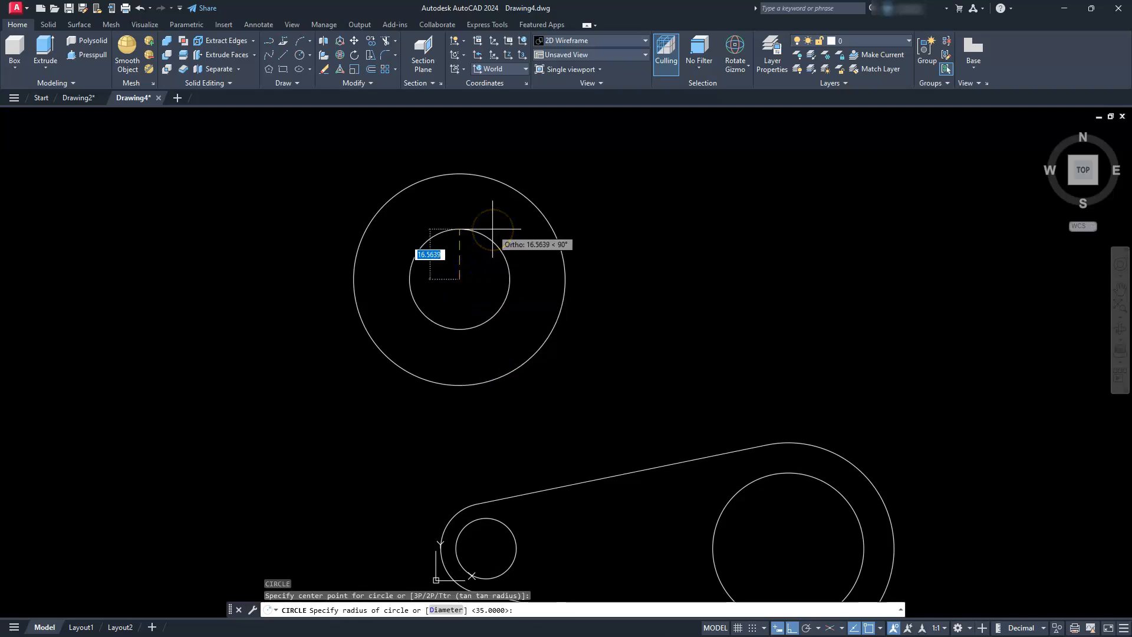
pyautogui.write('d')
pyautogui.press('Return')
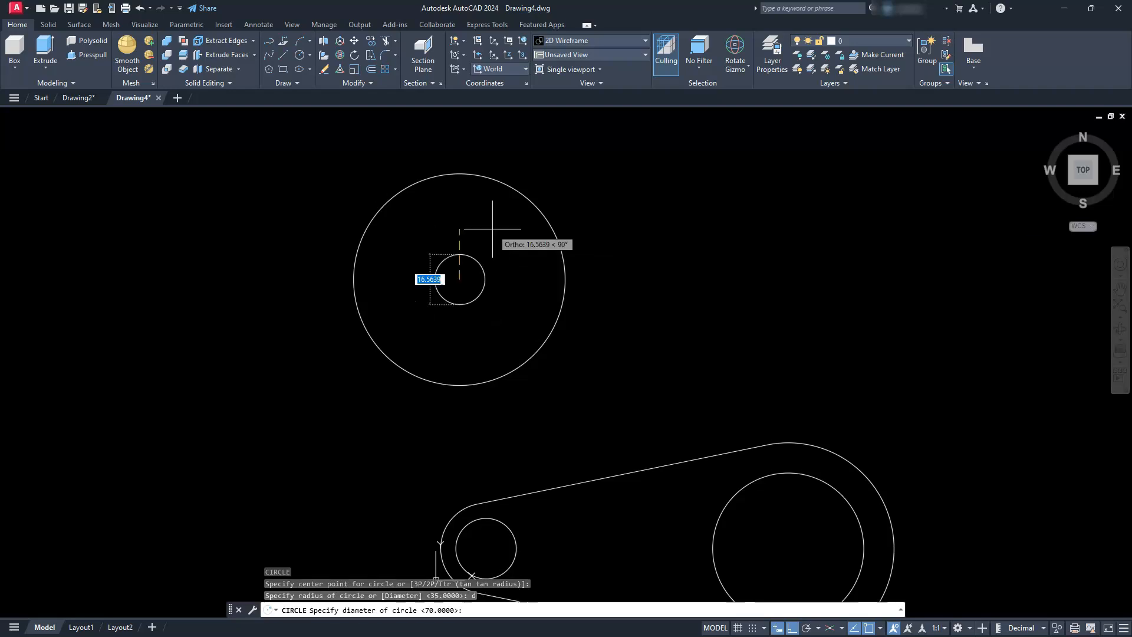
pyautogui.write('50')
pyautogui.press('Return')
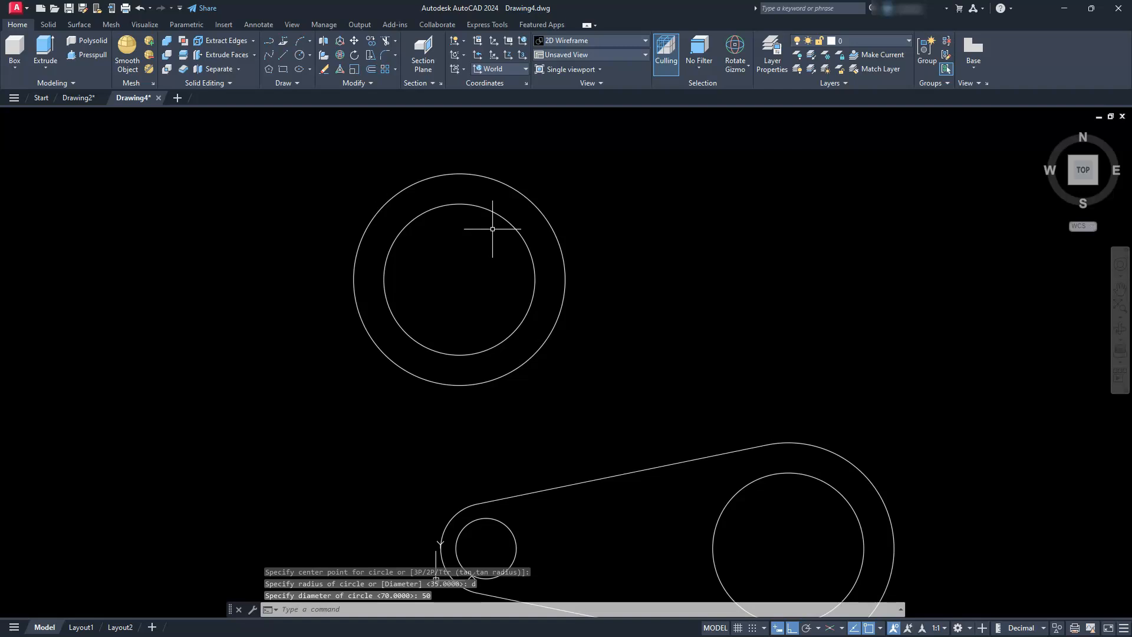
pyautogui.scroll(-2, 503, 246)
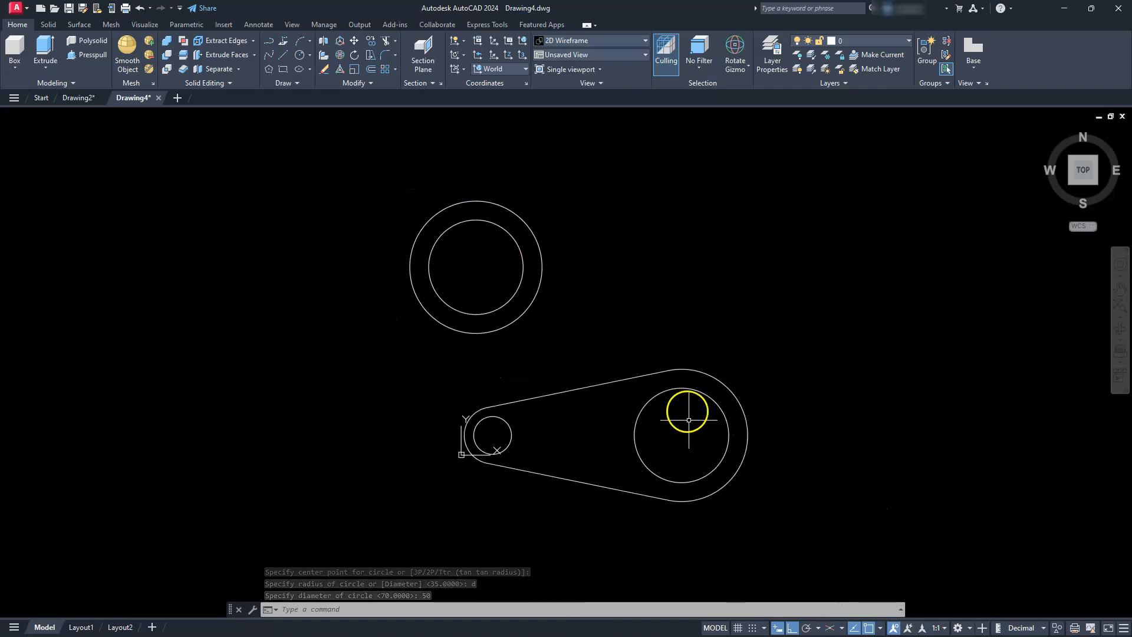
pyautogui.moveTo(680, 362); pyautogui.dragTo(680, 385, button='middle')
pyautogui.scroll(2, 515, 304)
pyautogui.moveTo(515, 304); pyautogui.dragTo(513, 334, button='middle')
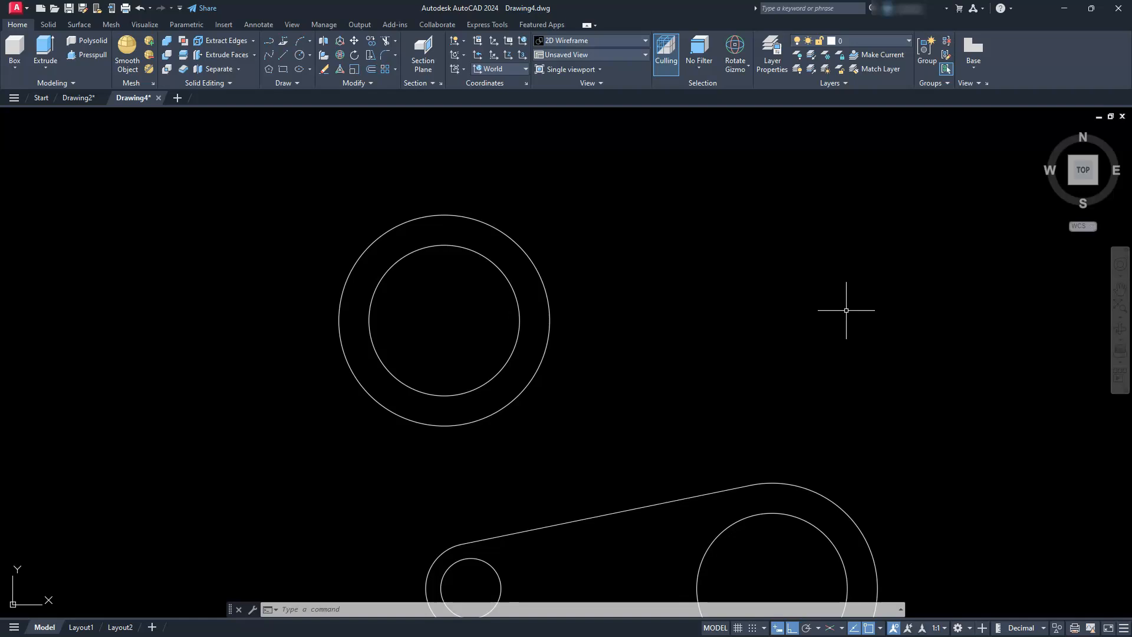
pyautogui.click(533, 378)
pyautogui.click(720, 344)
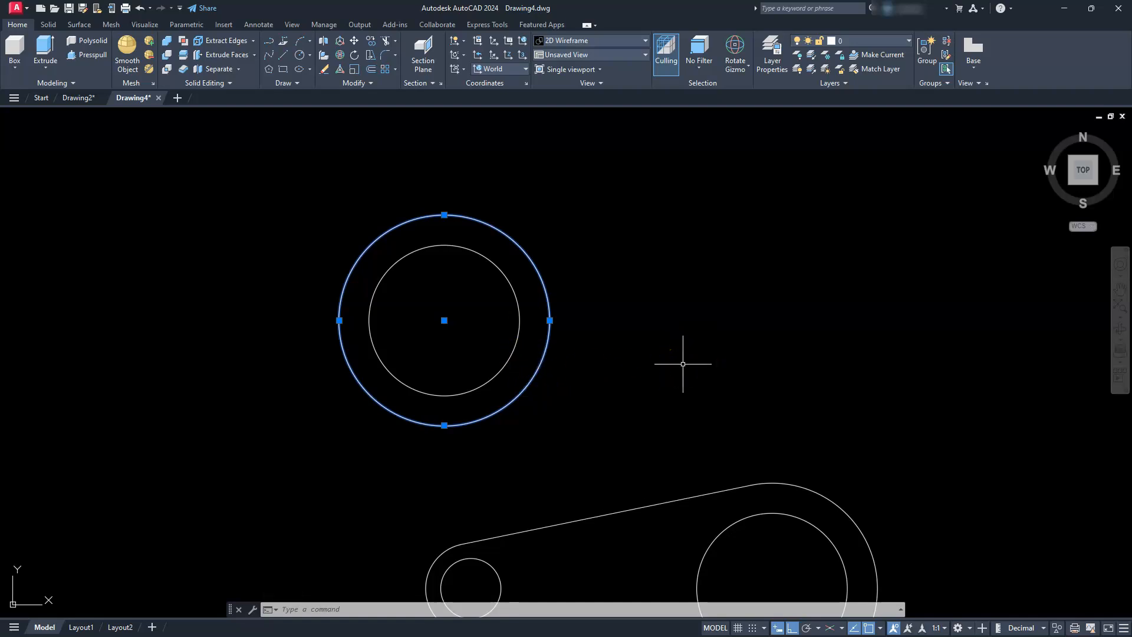
pyautogui.press('Escape')
pyautogui.press('Escape')
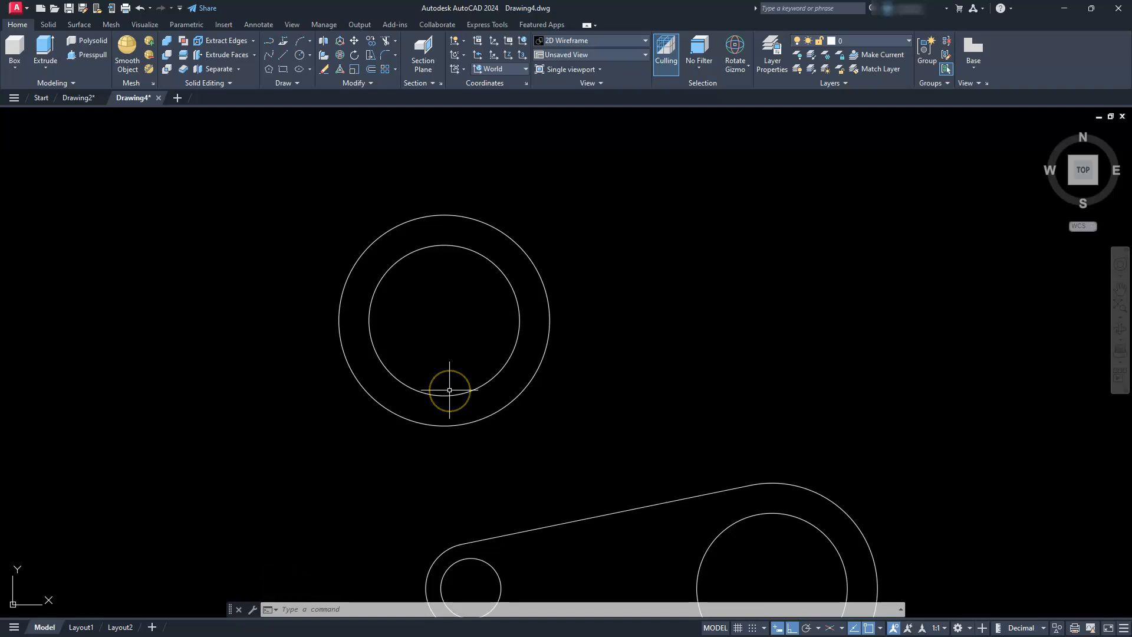
# Step: Draw a radius 35 circle with its centre 100 horizontally to the right of the concentric circles' centre
pyautogui.write('c')
pyautogui.press('Return')
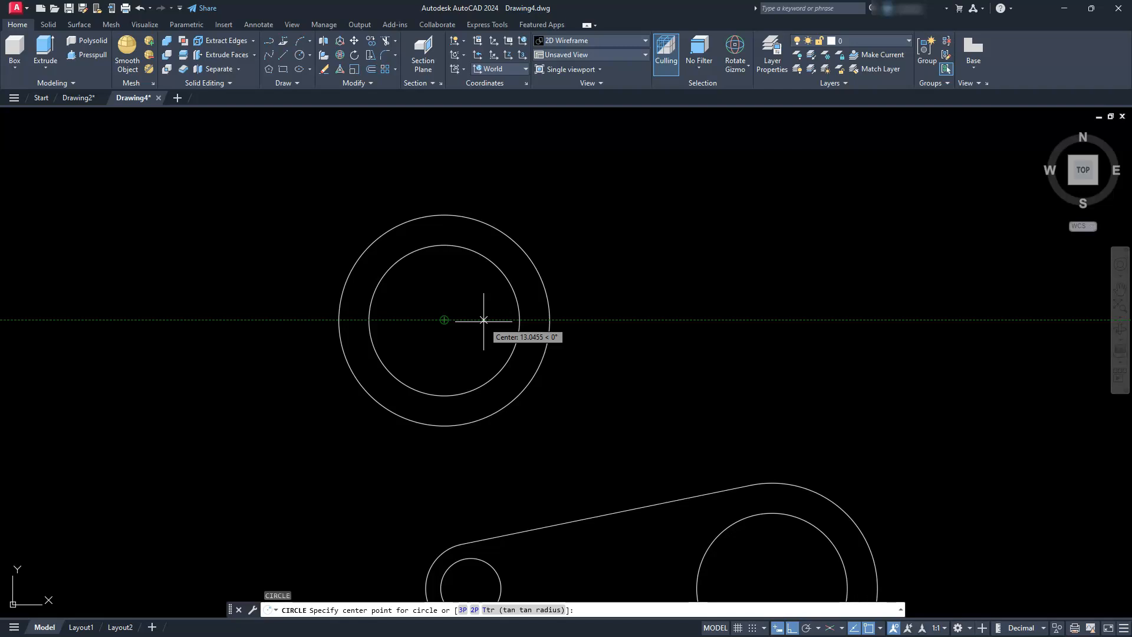
pyautogui.write('100')
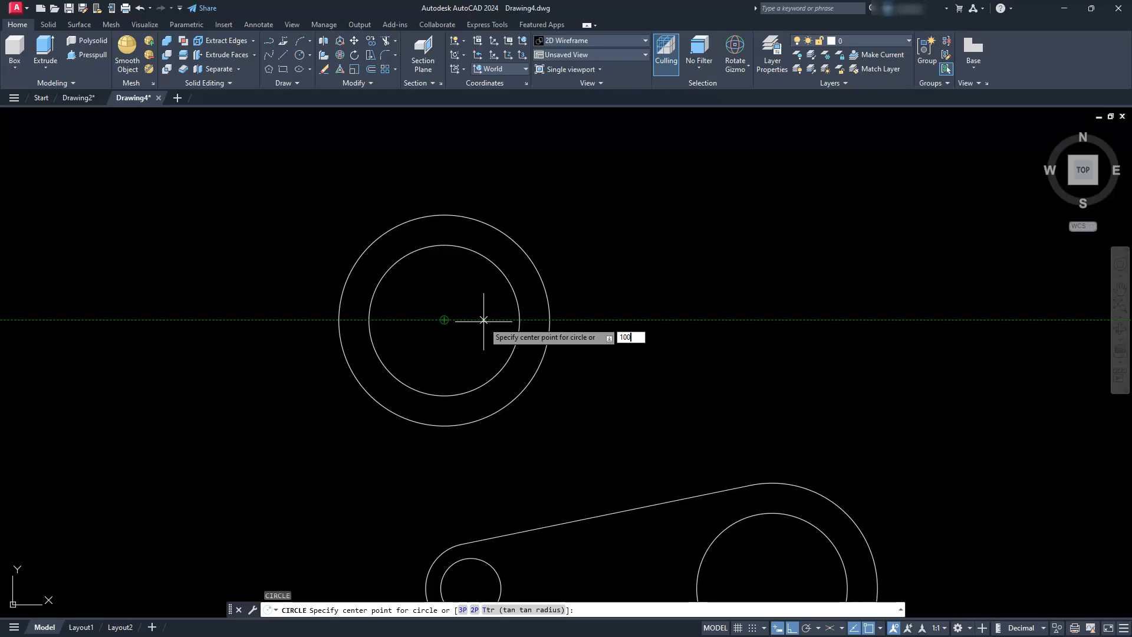
pyautogui.press('Return')
pyautogui.write('3')
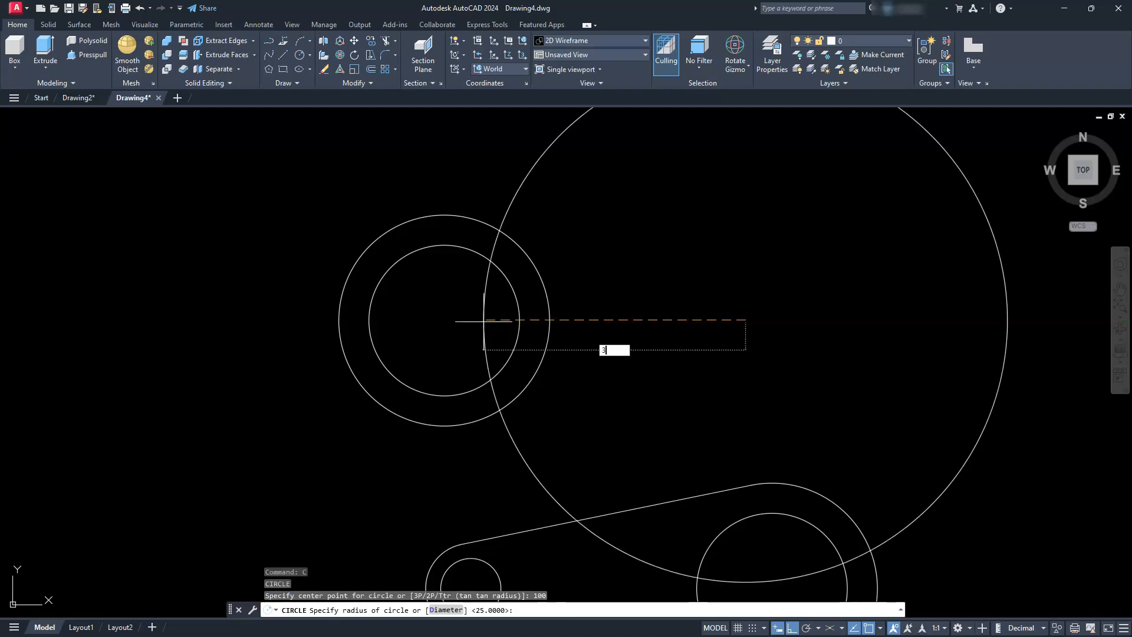
pyautogui.write('5')
pyautogui.press('Return')
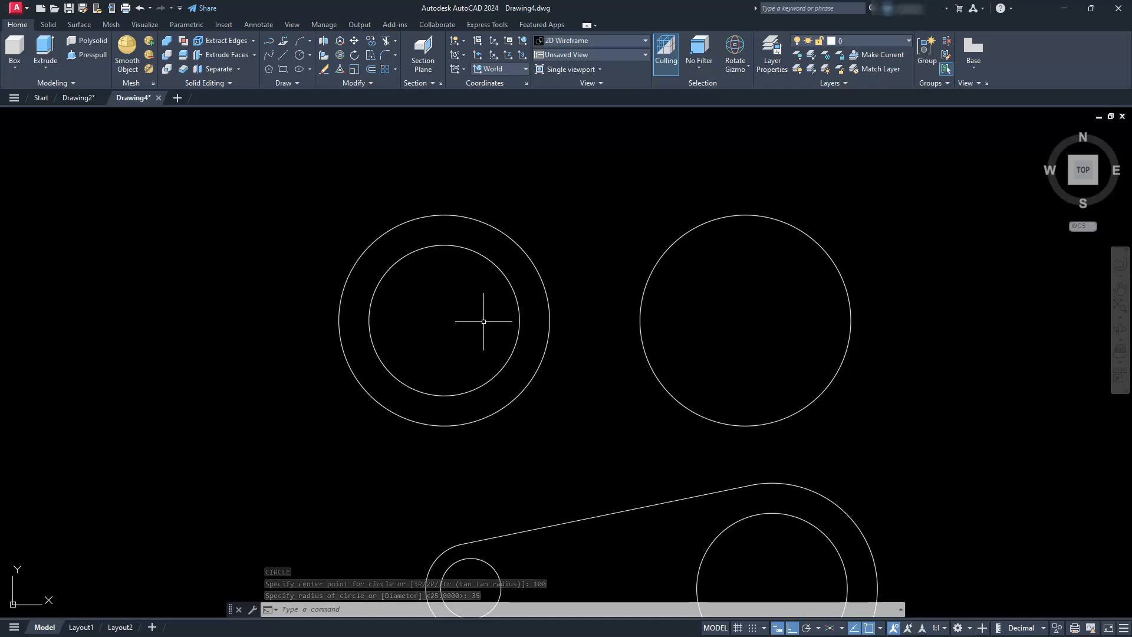
# Step: Draw a circle with diameter 60 concentric with the new right-hand radius 35 circle
pyautogui.press('Return')
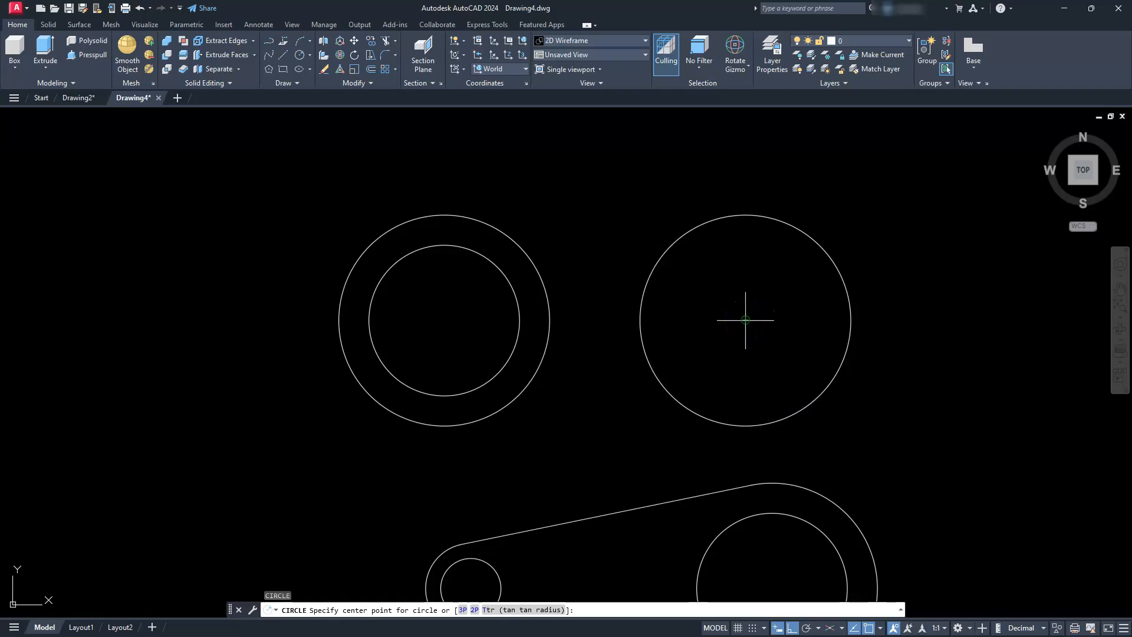
pyautogui.click(745, 321)
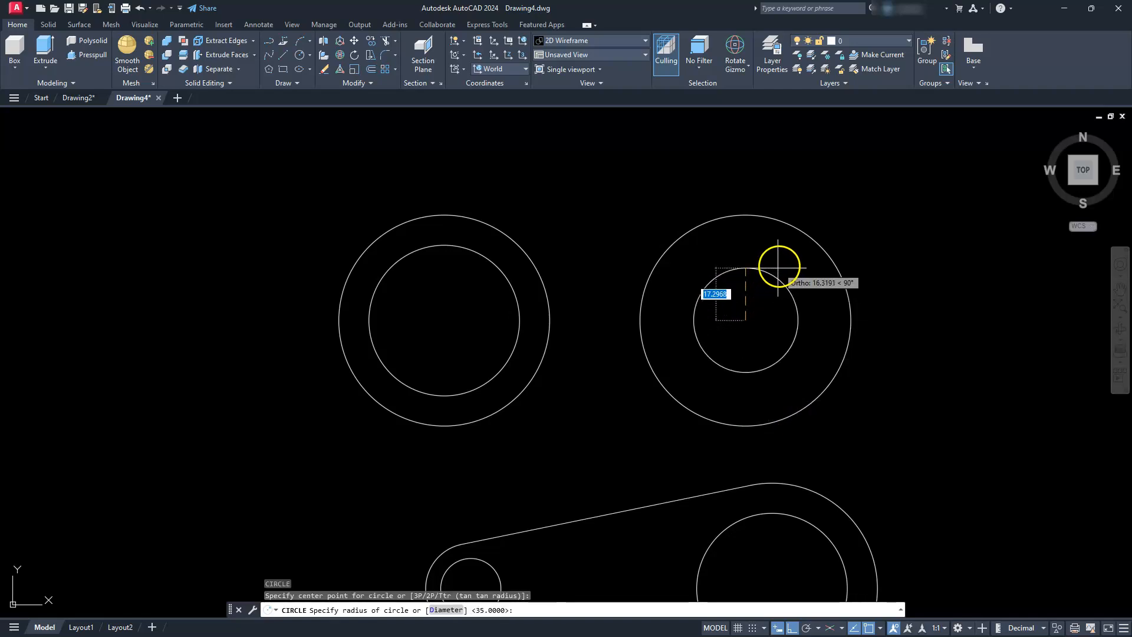
pyautogui.write('d')
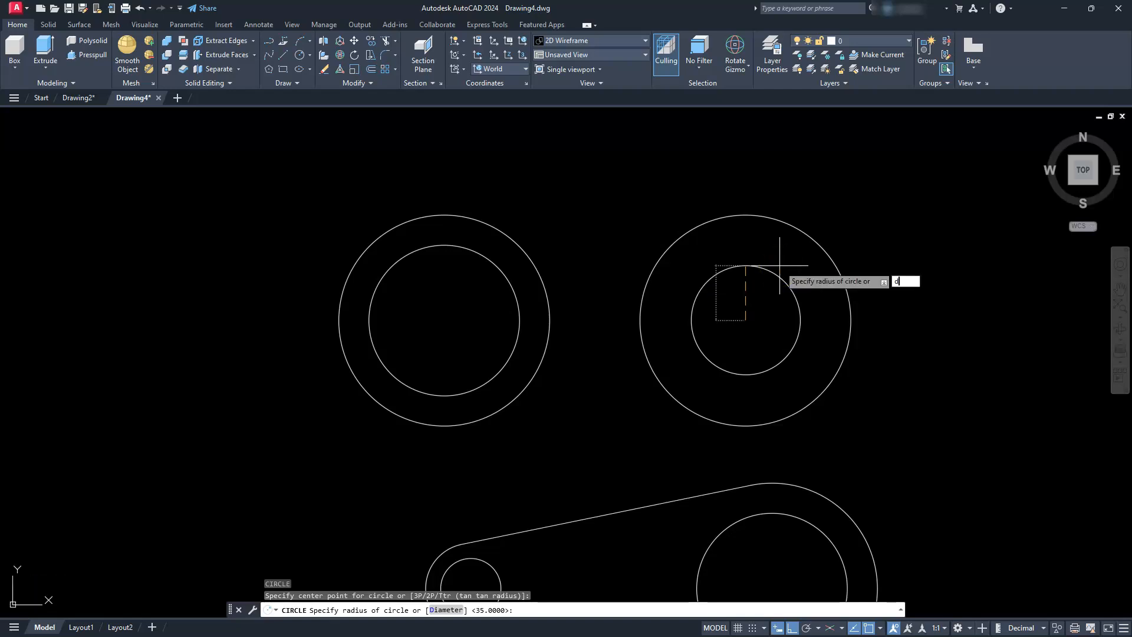
pyautogui.press('Return')
pyautogui.write('6')
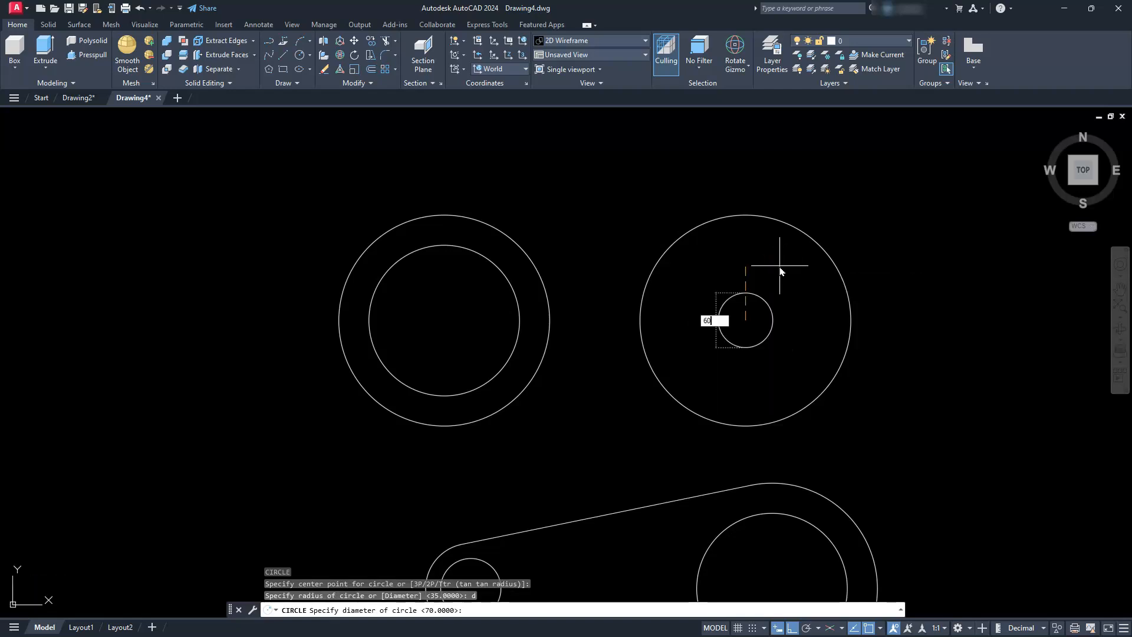
pyautogui.write('0')
pyautogui.press('Return')
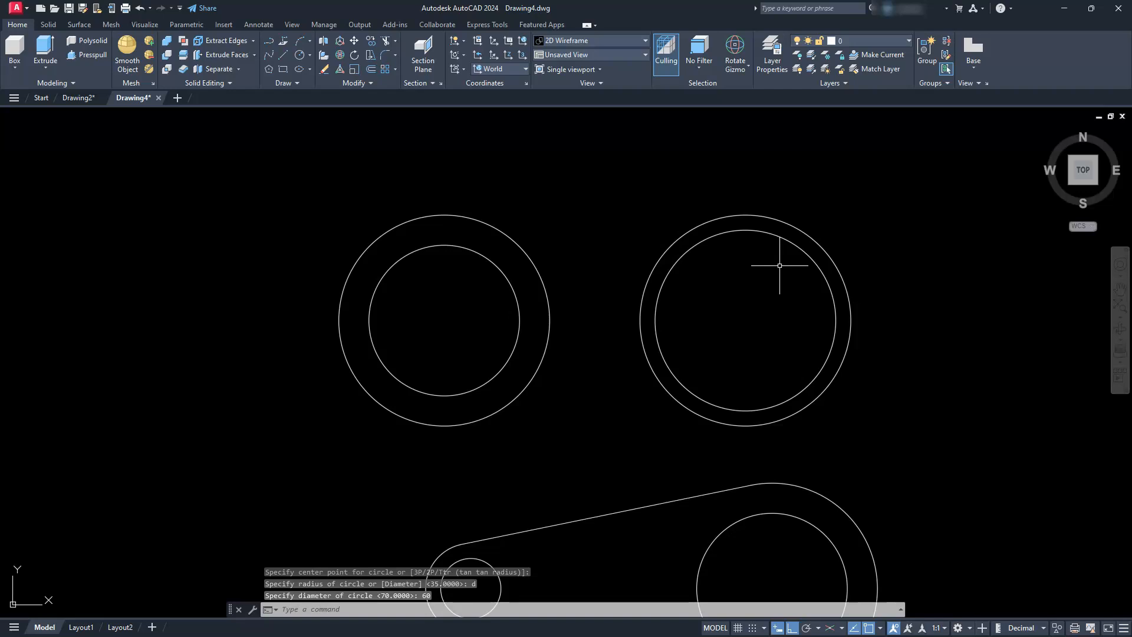
# Step: Draw a line connecting the top quadrants of the two upper radius 35 circles
pyautogui.write('l')
pyautogui.press('Return')
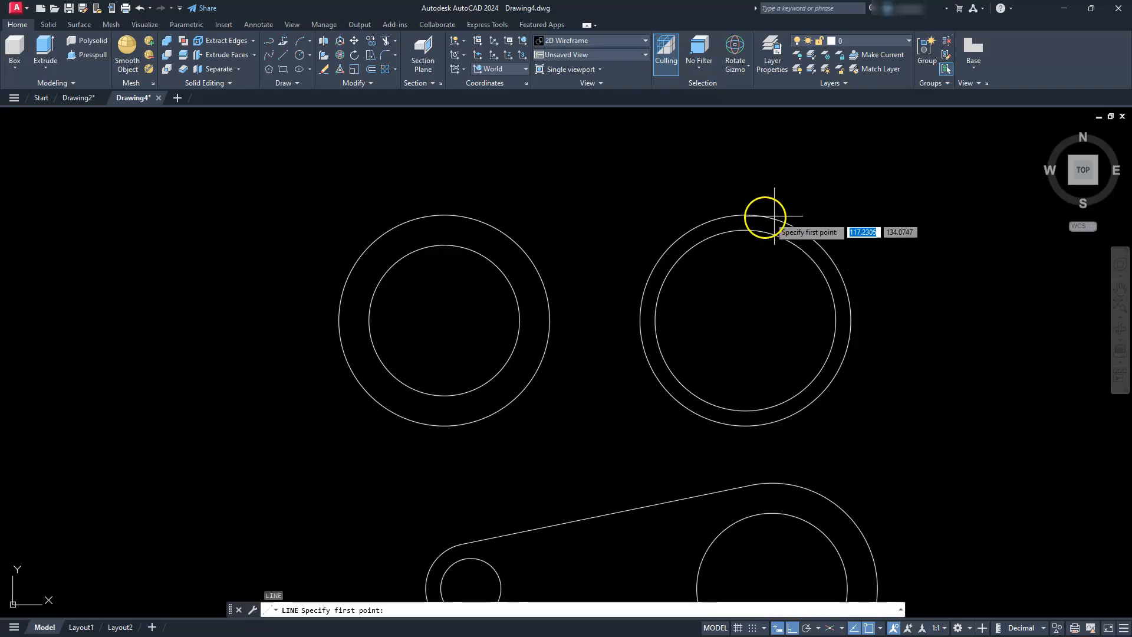
pyautogui.click(745, 215)
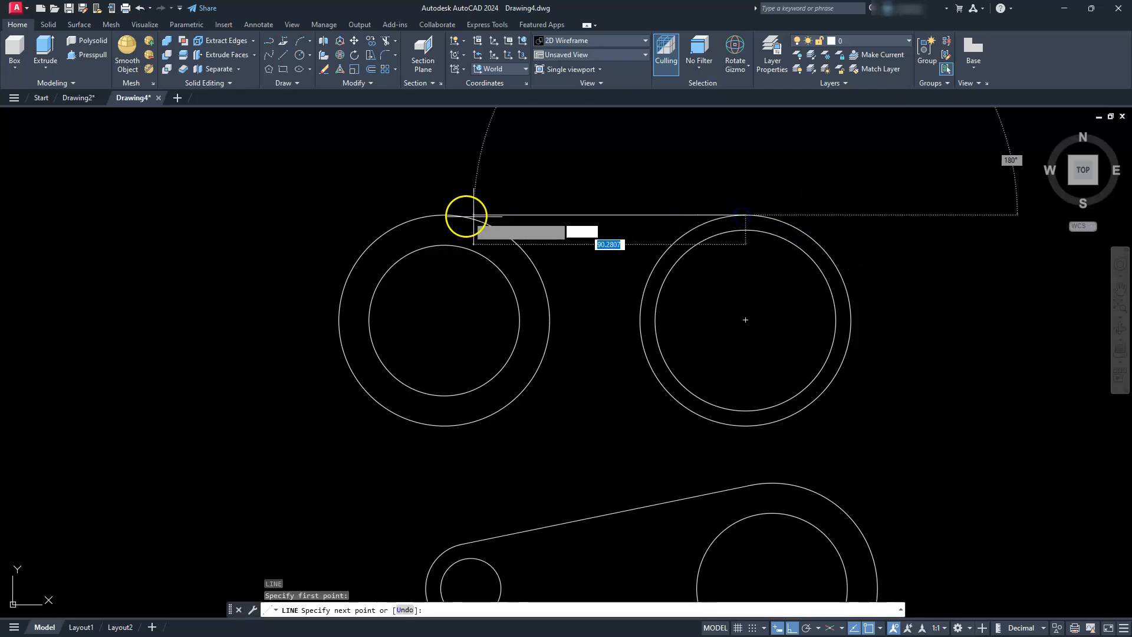
pyautogui.click(445, 214)
pyautogui.press('Escape')
pyautogui.press('Escape')
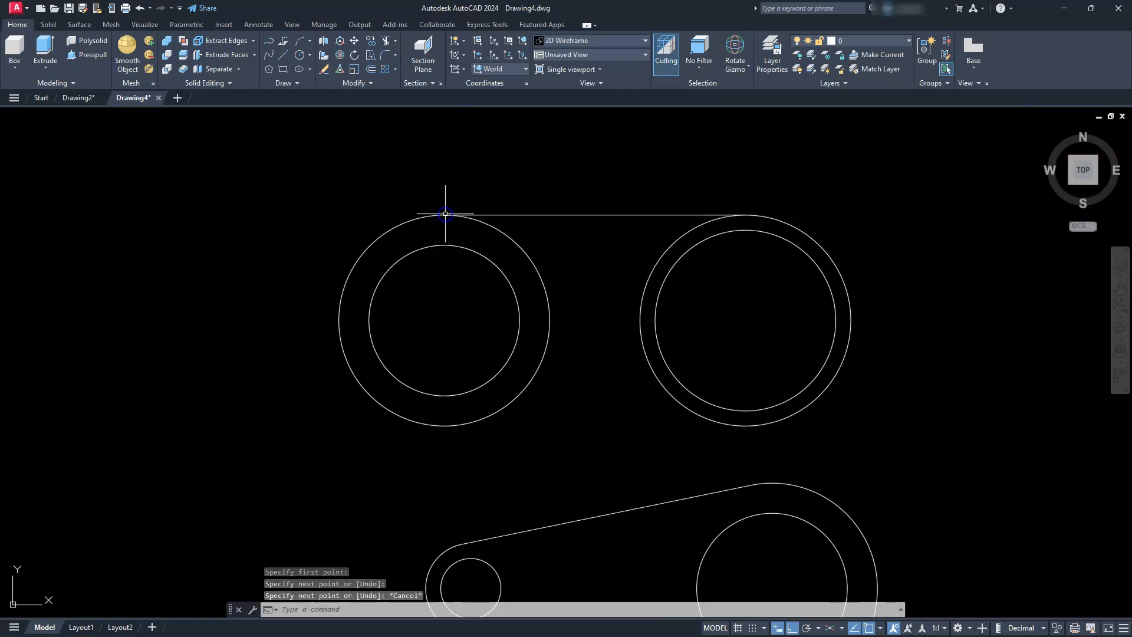
pyautogui.click(881, 629)
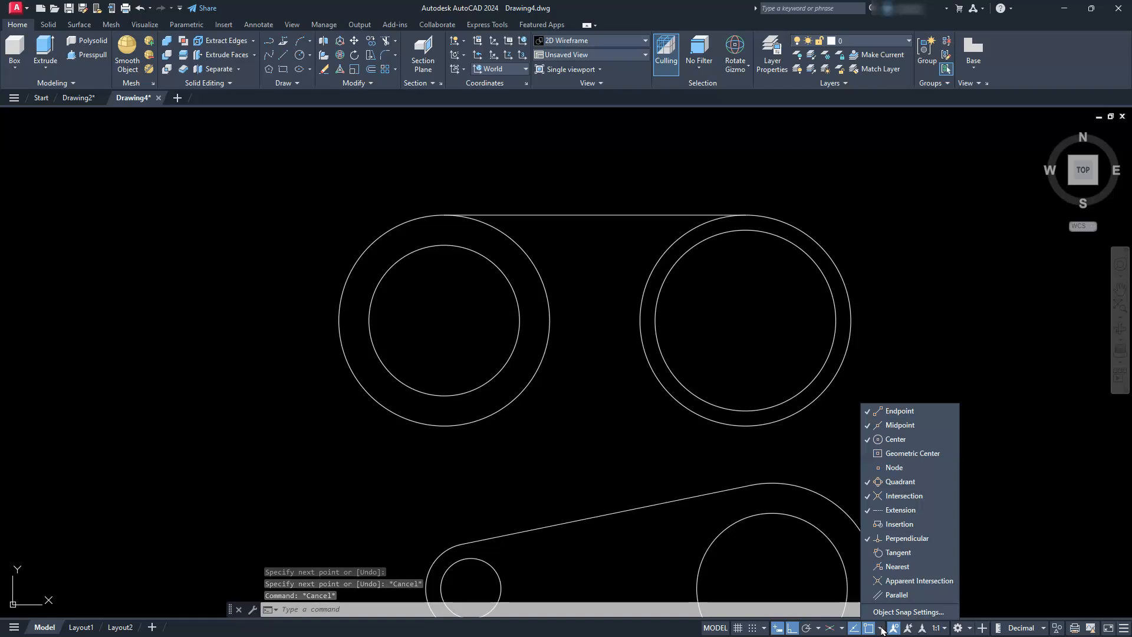
pyautogui.press('Escape')
pyautogui.click(681, 480)
pyautogui.press('Escape')
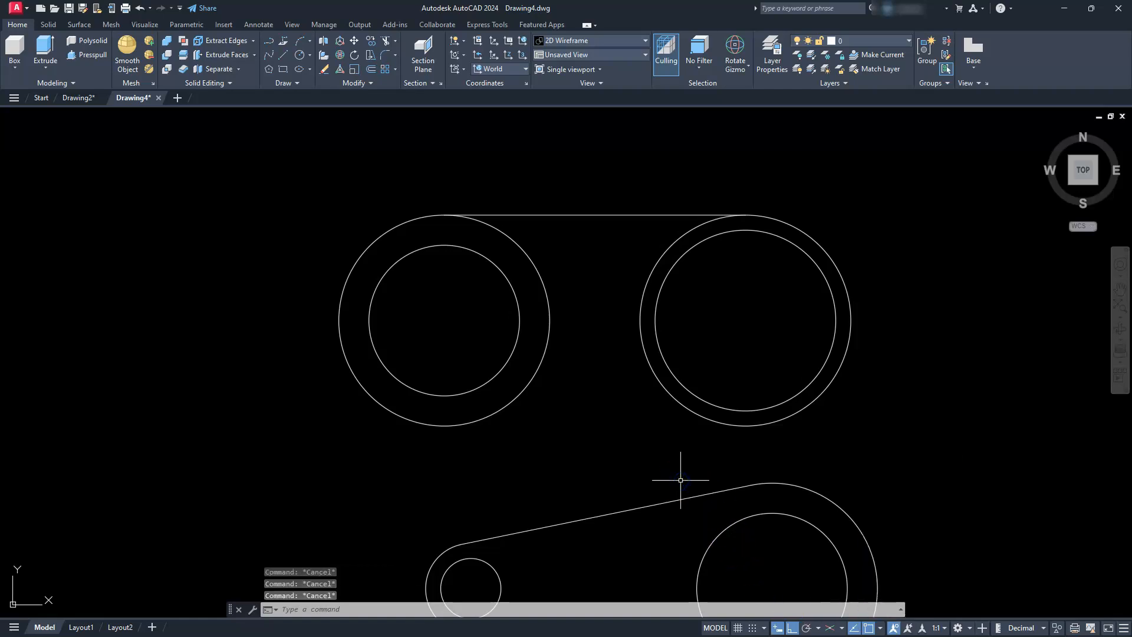
# Step: Draw a line connecting the bottom quadrants of the two upper radius 35 circles
pyautogui.write('l')
pyautogui.press('Return')
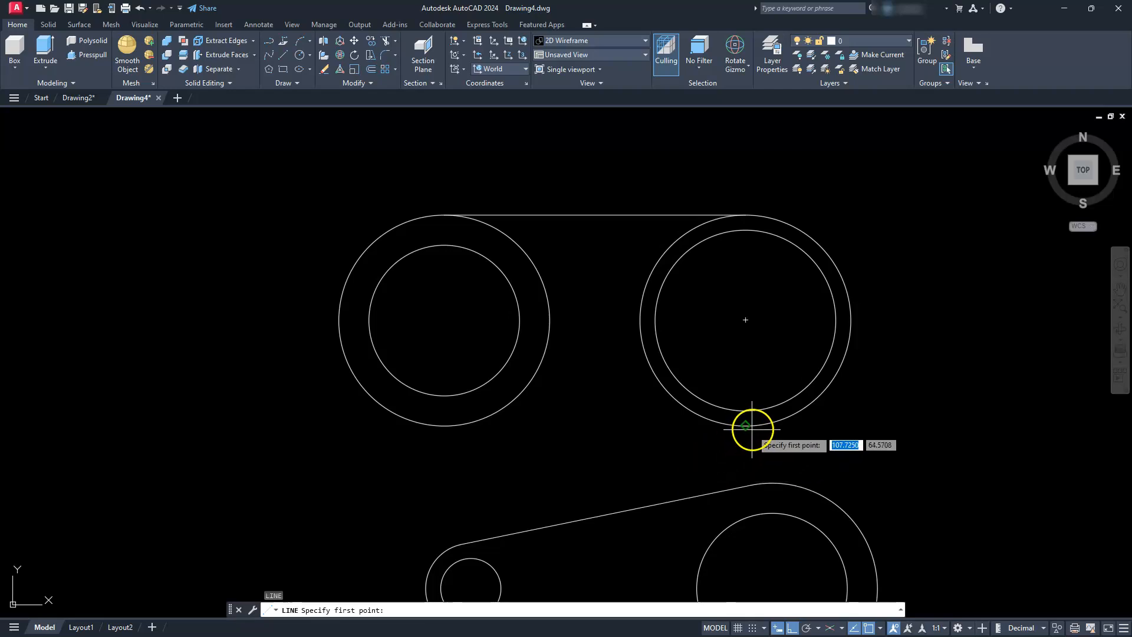
pyautogui.click(747, 426)
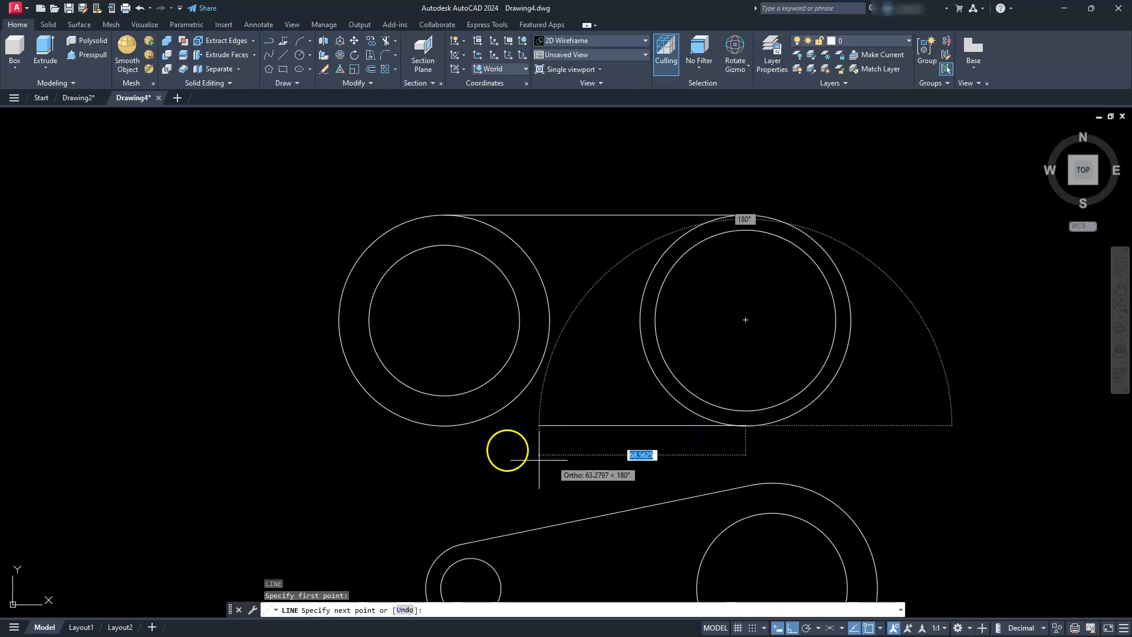
pyautogui.click(443, 425)
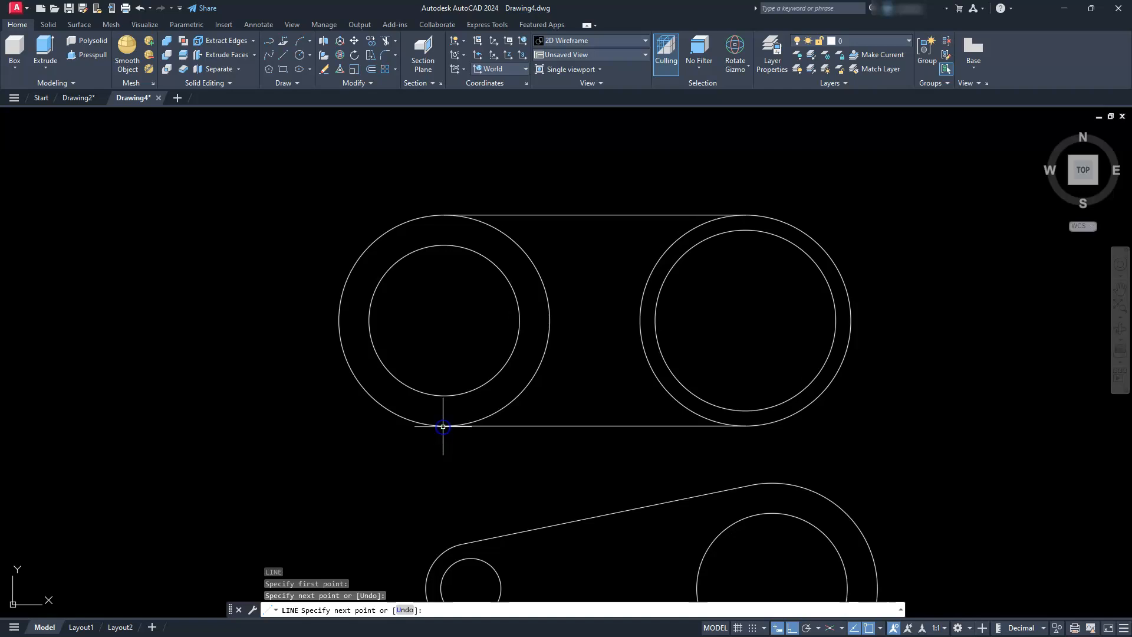
pyautogui.press('Escape')
# Step: Trim the inner arcs of both radius 35 circles between the two horizontal lines to leave a rounded link outline
pyautogui.scroll(-3, 591, 405)
pyautogui.moveTo(592, 404)
pyautogui.mouseDown(button='middle')
pyautogui.moveTo(749, 445)
pyautogui.moveTo(742, 426)
pyautogui.mouseUp(button='middle')
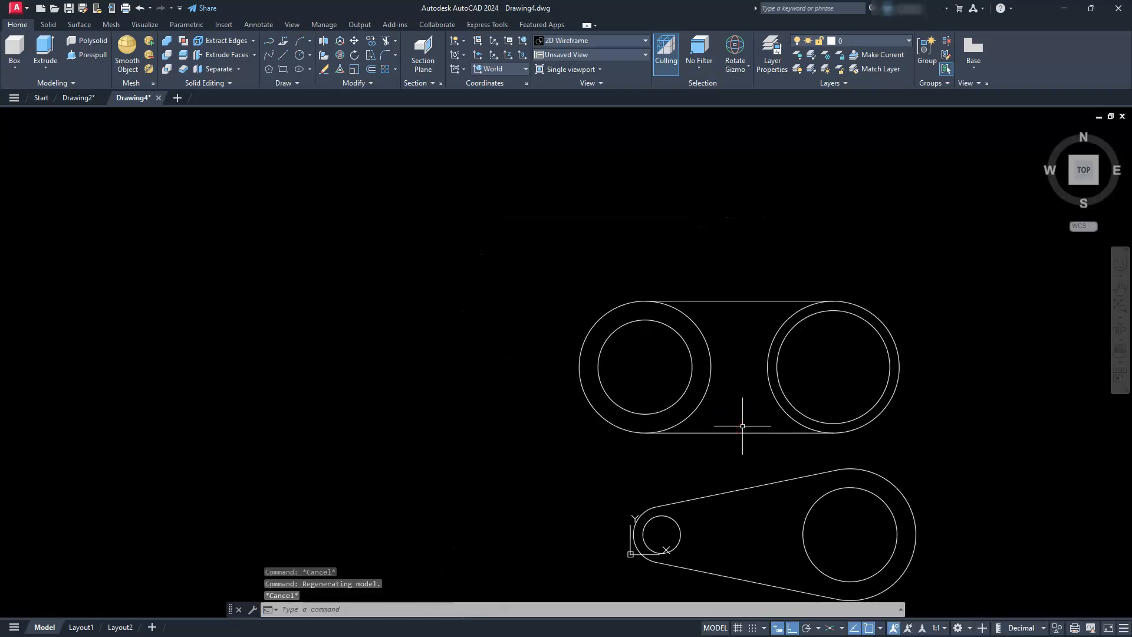
pyautogui.write('TR')
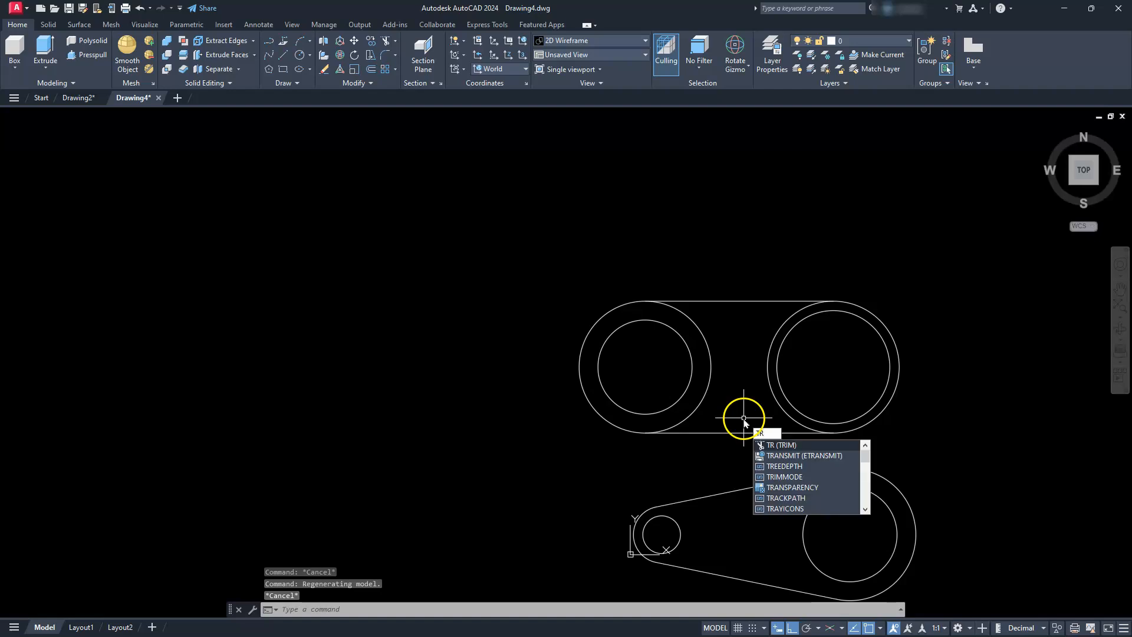
pyautogui.press('Return')
pyautogui.click(774, 400)
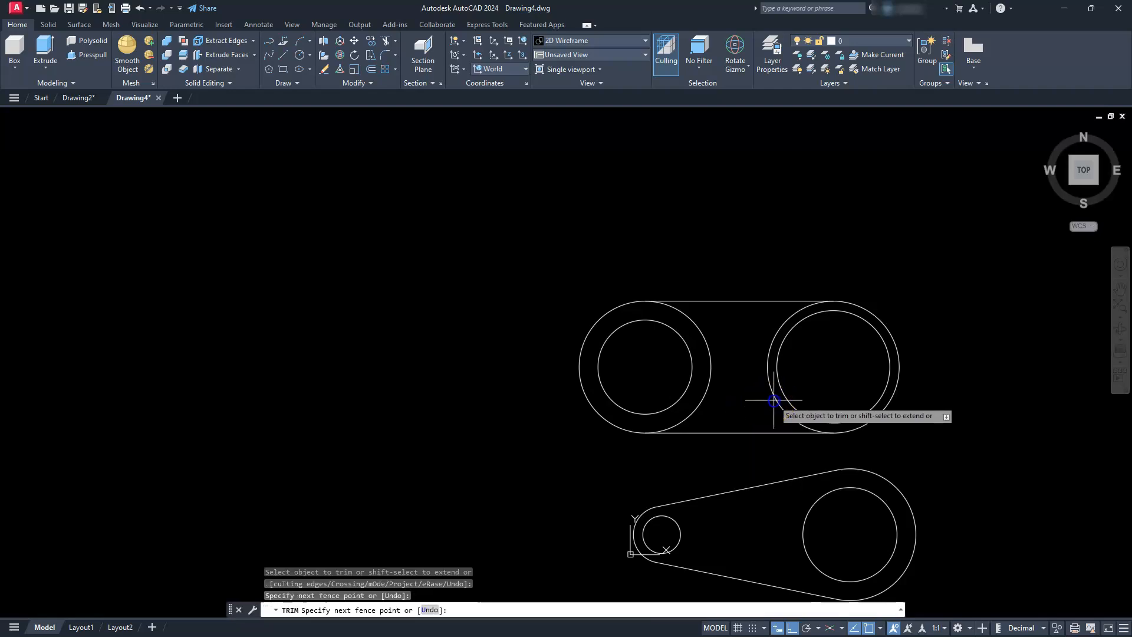
pyautogui.press('Return')
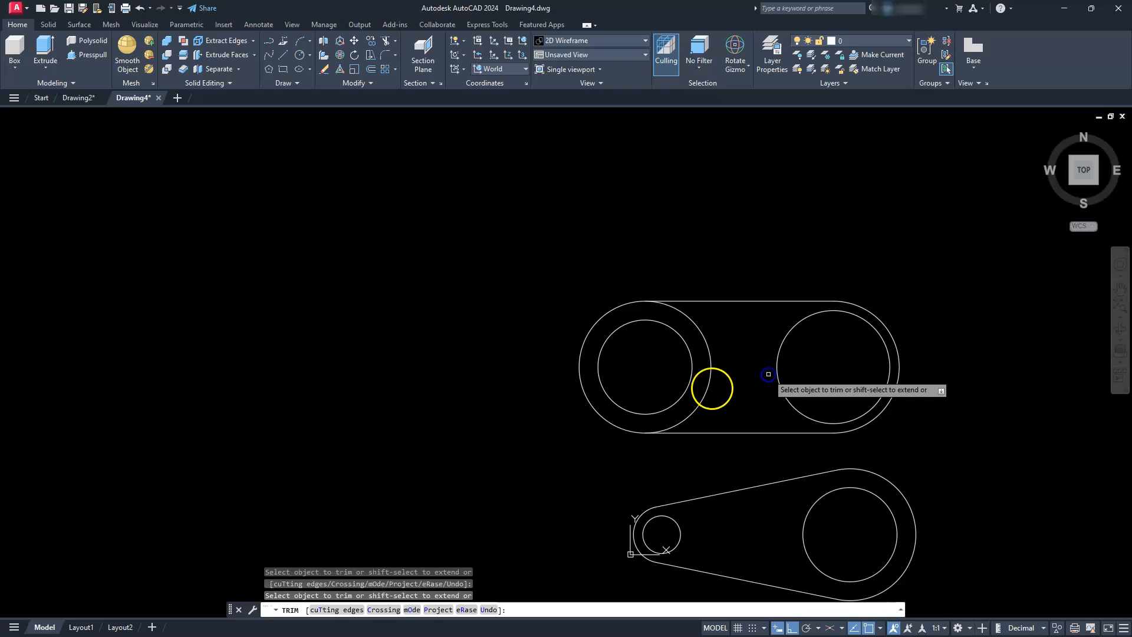
pyautogui.click(702, 394)
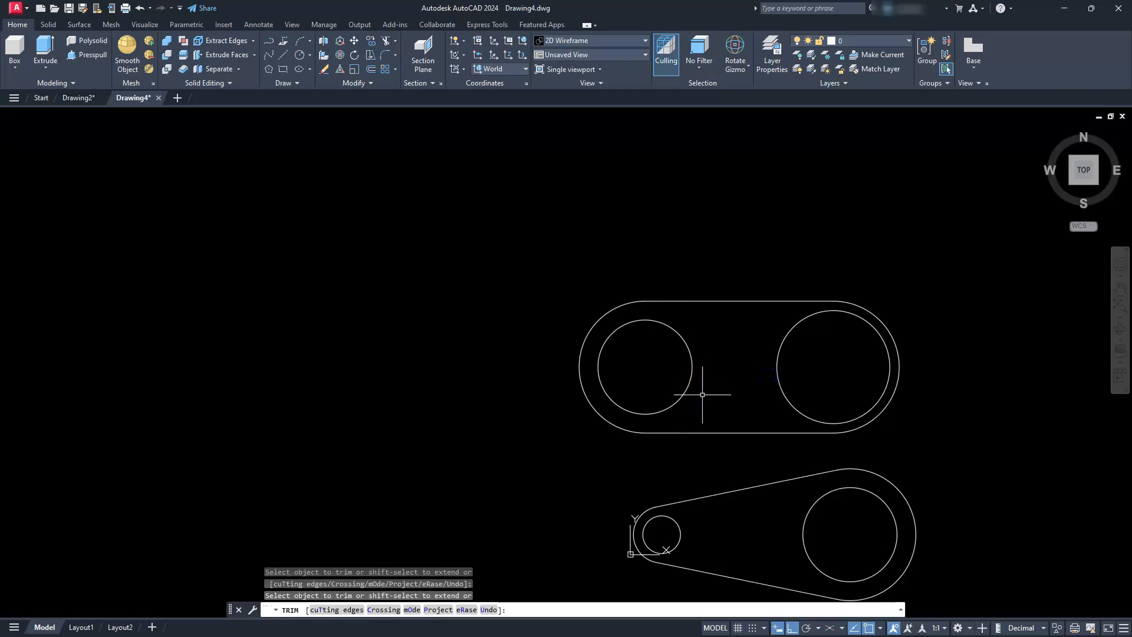
pyautogui.press('Escape')
pyautogui.press('Escape')
pyautogui.press('Escape')
# Step: Draw a circle with diameter 50 in the empty space above the left end of the rounded link
pyautogui.scroll(-2, 697, 431)
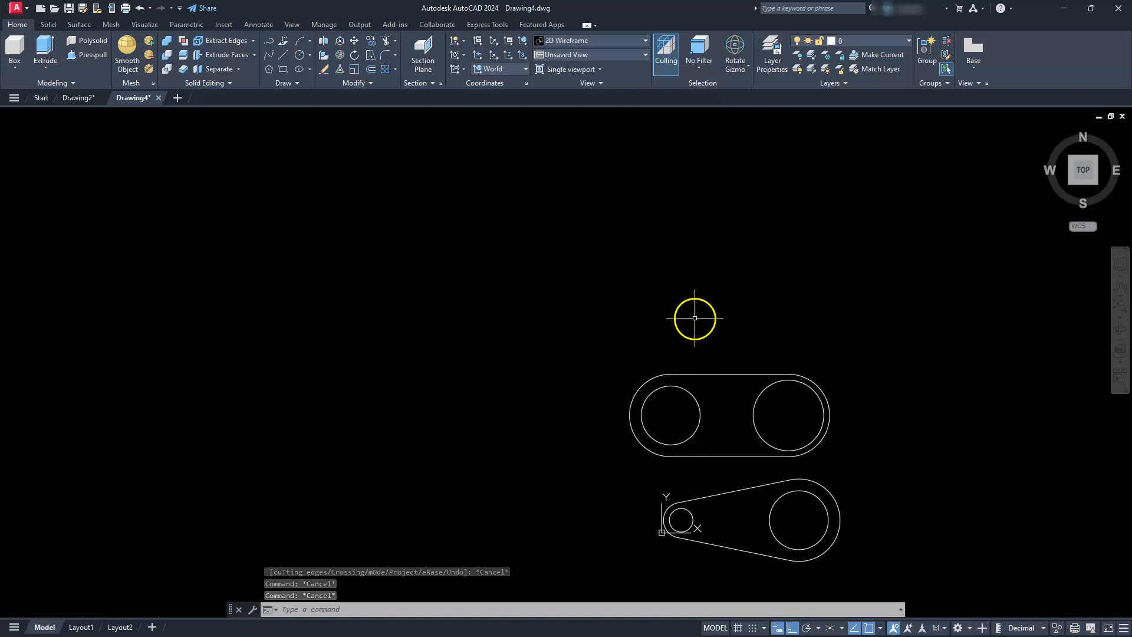
pyautogui.scroll(4, 695, 316)
pyautogui.moveTo(688, 326); pyautogui.dragTo(691, 349, button='middle')
pyautogui.press('Escape')
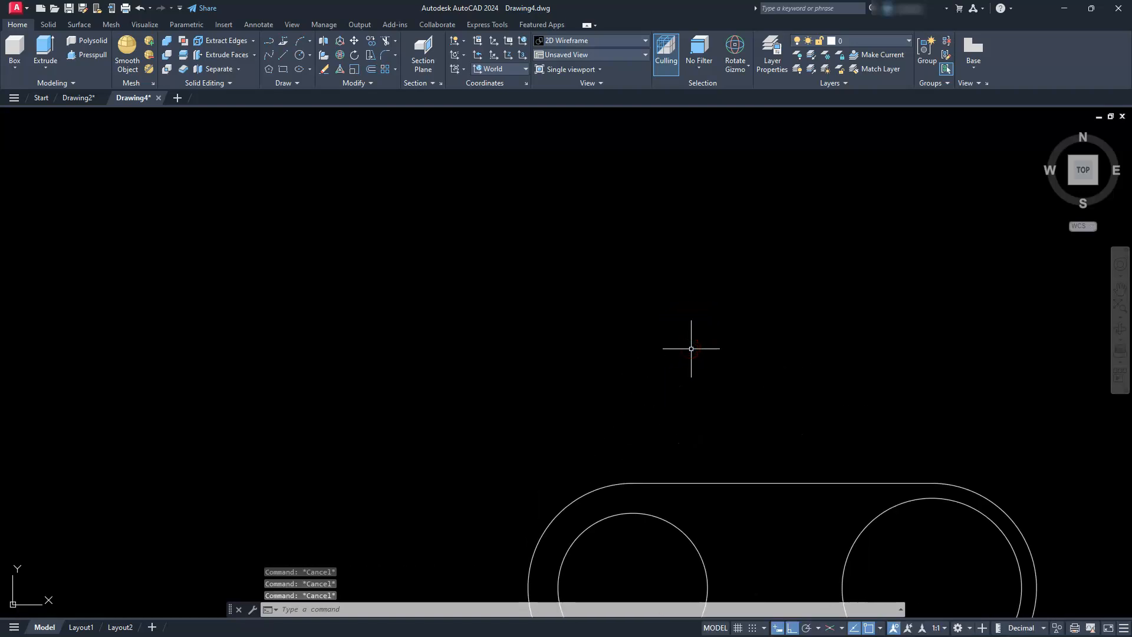
pyautogui.press('Return')
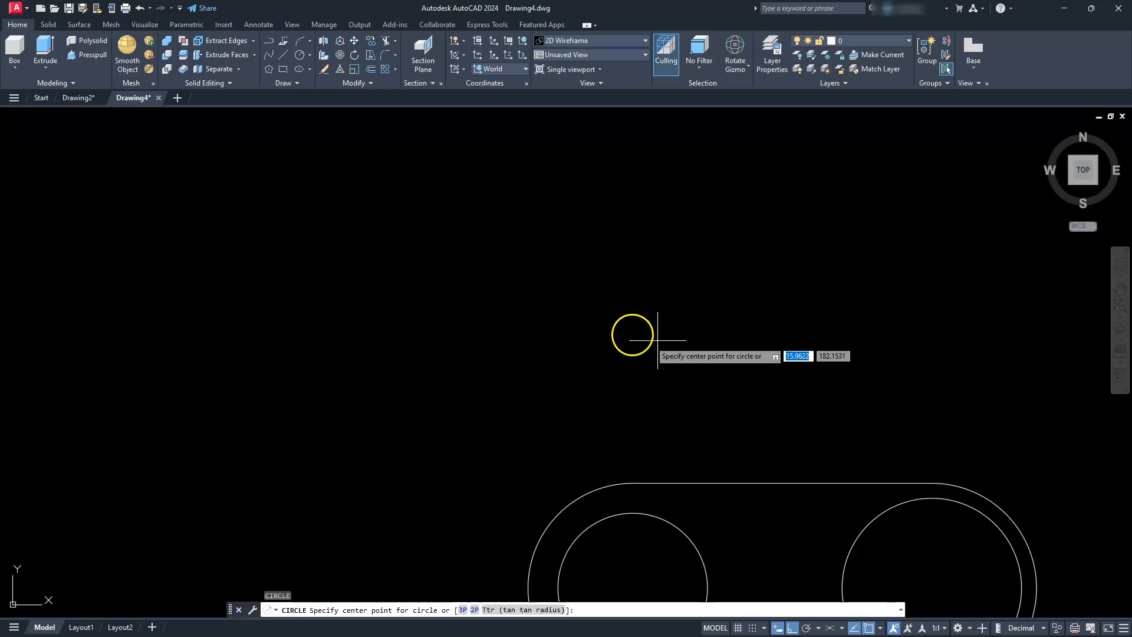
pyautogui.click(630, 349)
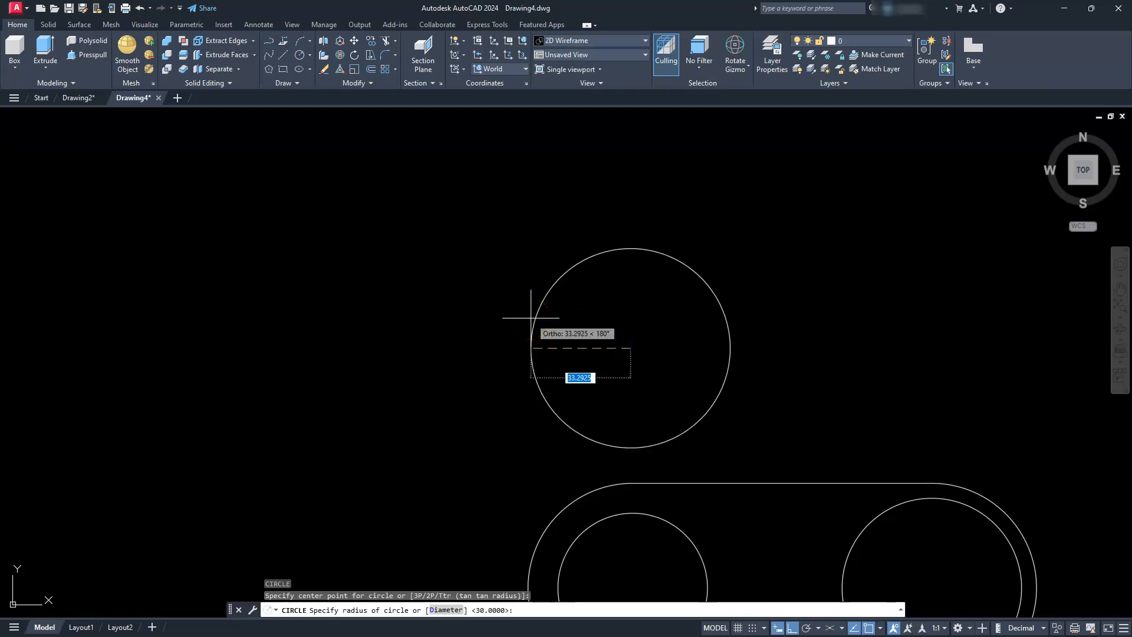
pyautogui.write('d')
pyautogui.press('Return')
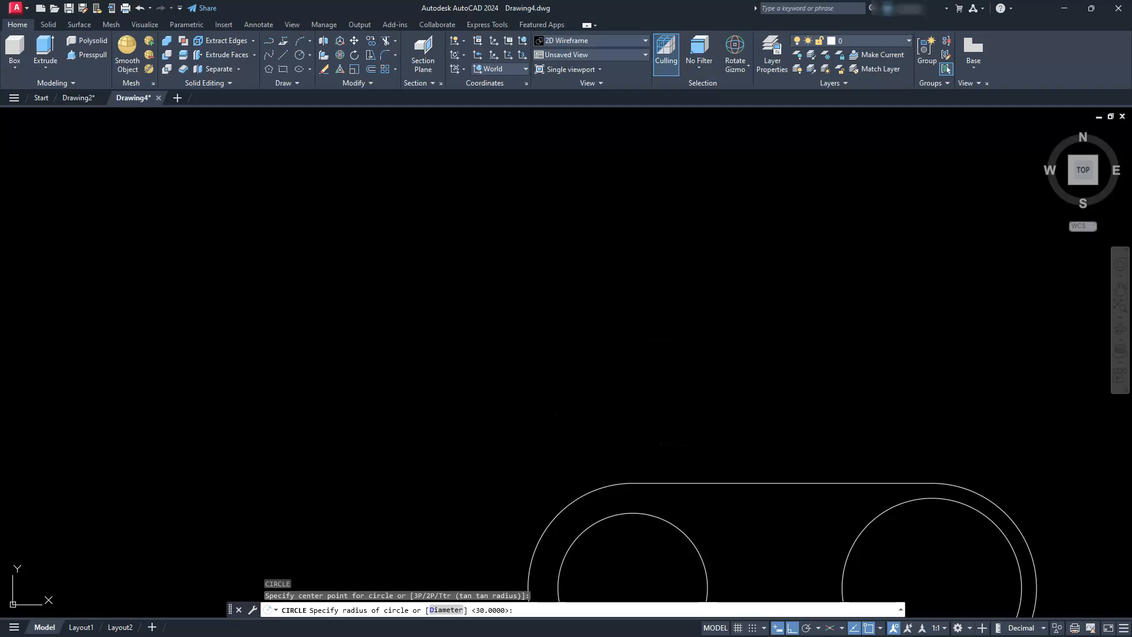
pyautogui.write('50')
pyautogui.press('Return')
# Step: Draw a circle with diameter 30 concentric with the diameter 50 circle above the link
pyautogui.press('Return')
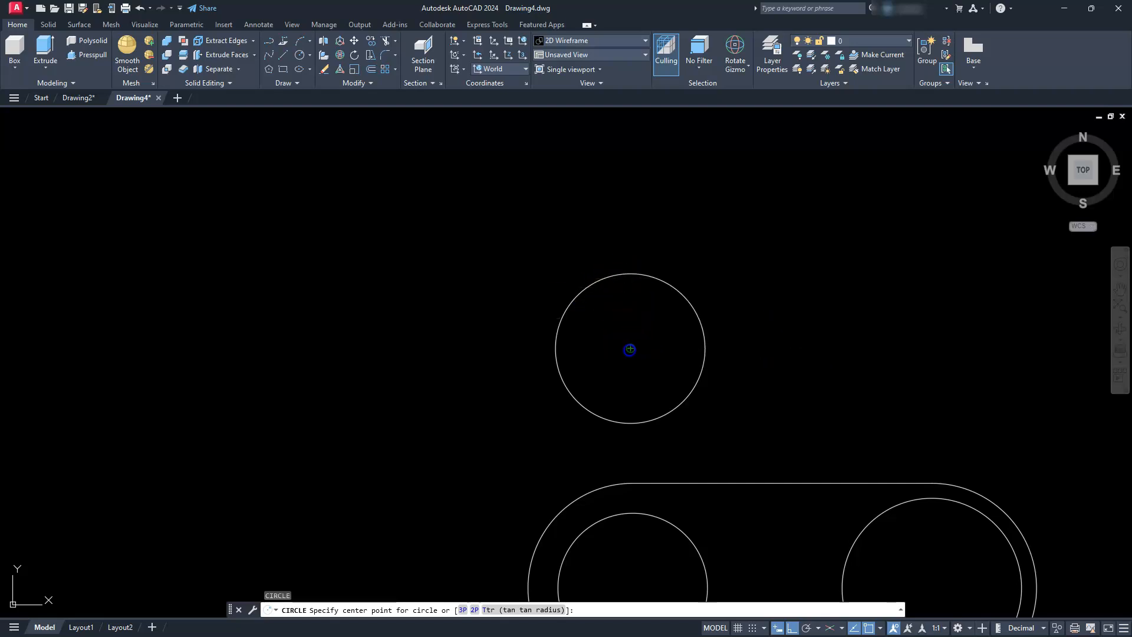
pyautogui.click(630, 348)
pyautogui.write('d')
pyautogui.press('Return')
pyautogui.write('30')
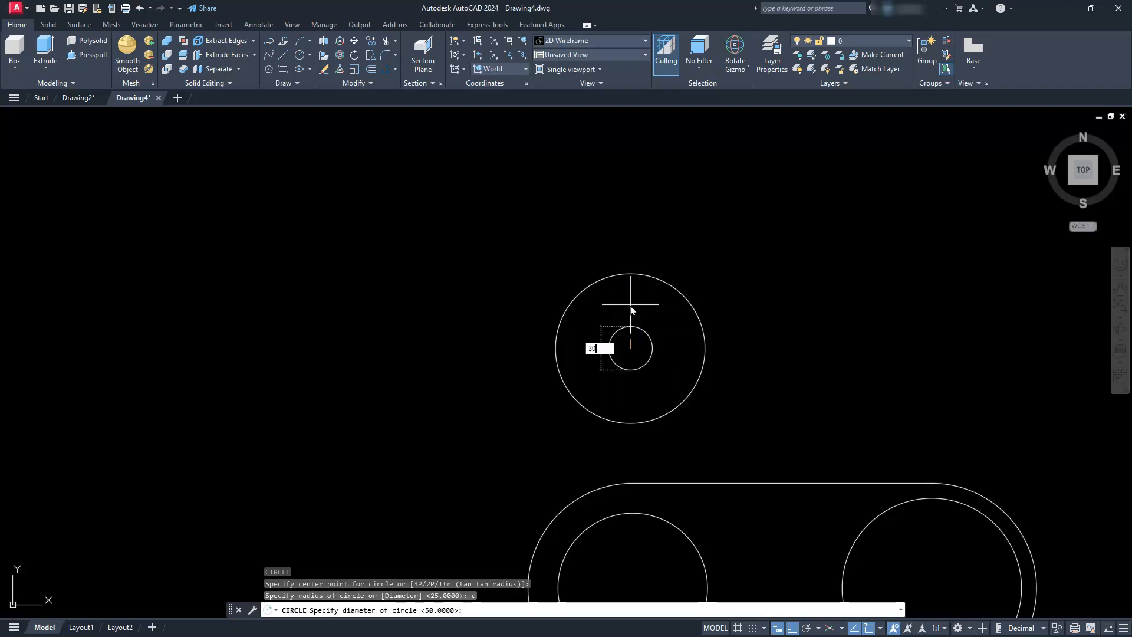
pyautogui.press('Return')
# Step: Draw a circle with diameter 60 above the right end of the rounded link, beside the concentric pair
pyautogui.moveTo(841, 335); pyautogui.dragTo(599, 314, button='middle')
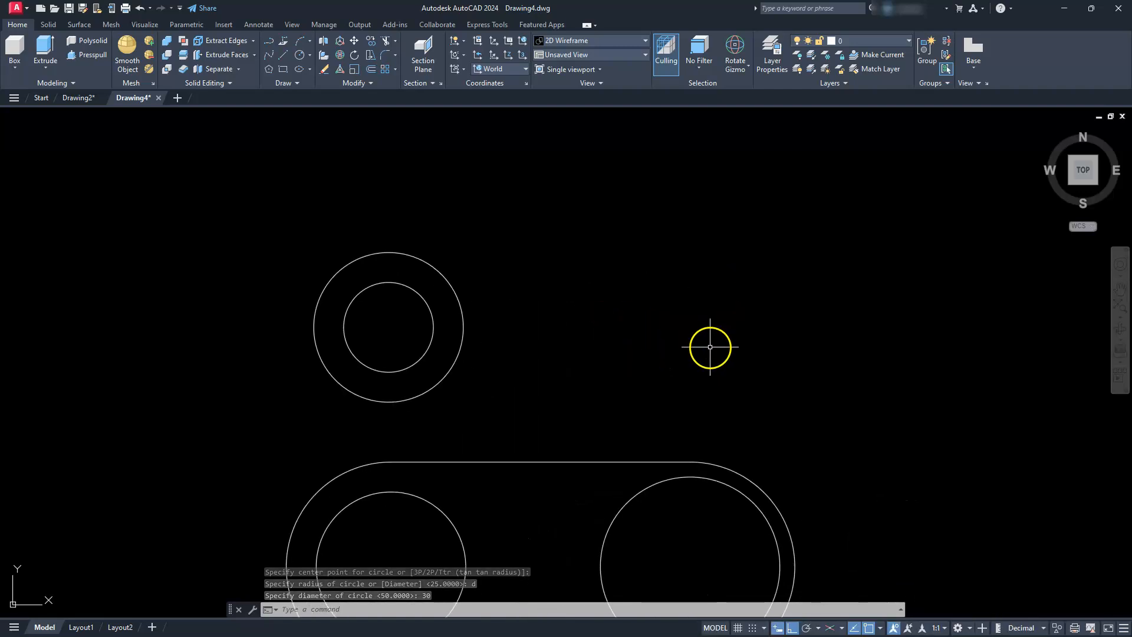
pyautogui.press('Return')
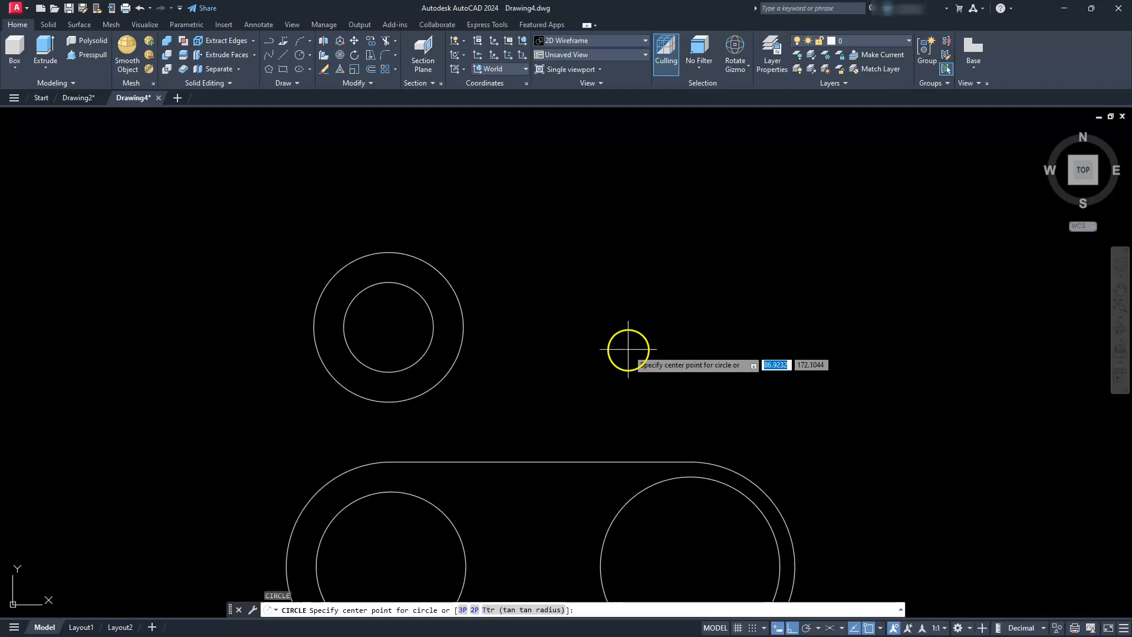
pyautogui.click(666, 317)
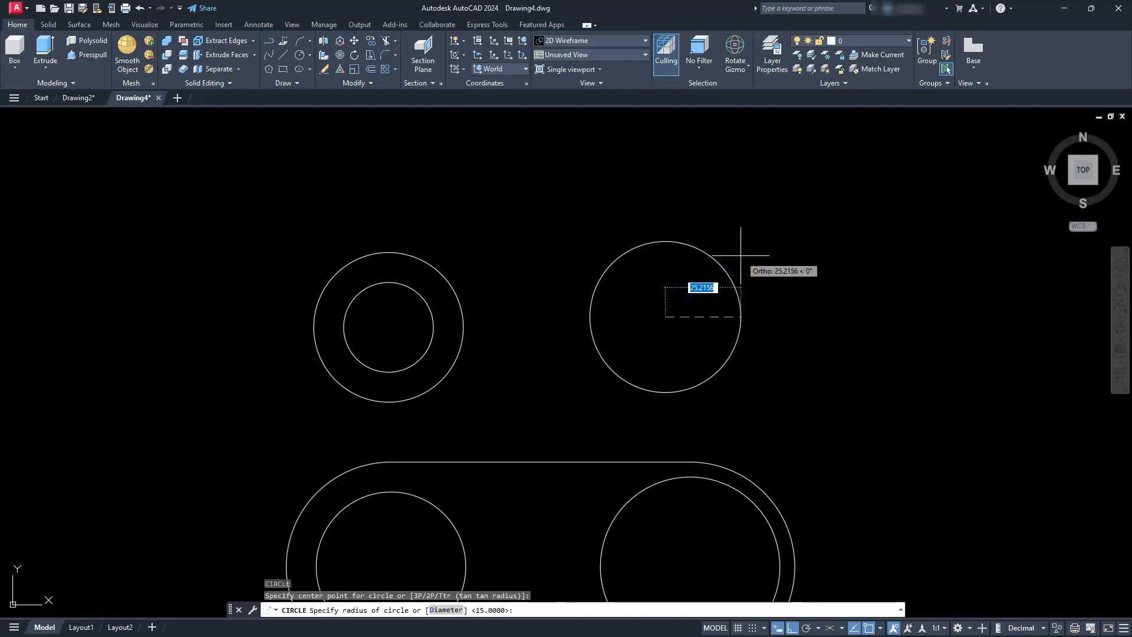
pyautogui.write('d')
pyautogui.press('Return')
pyautogui.write('60')
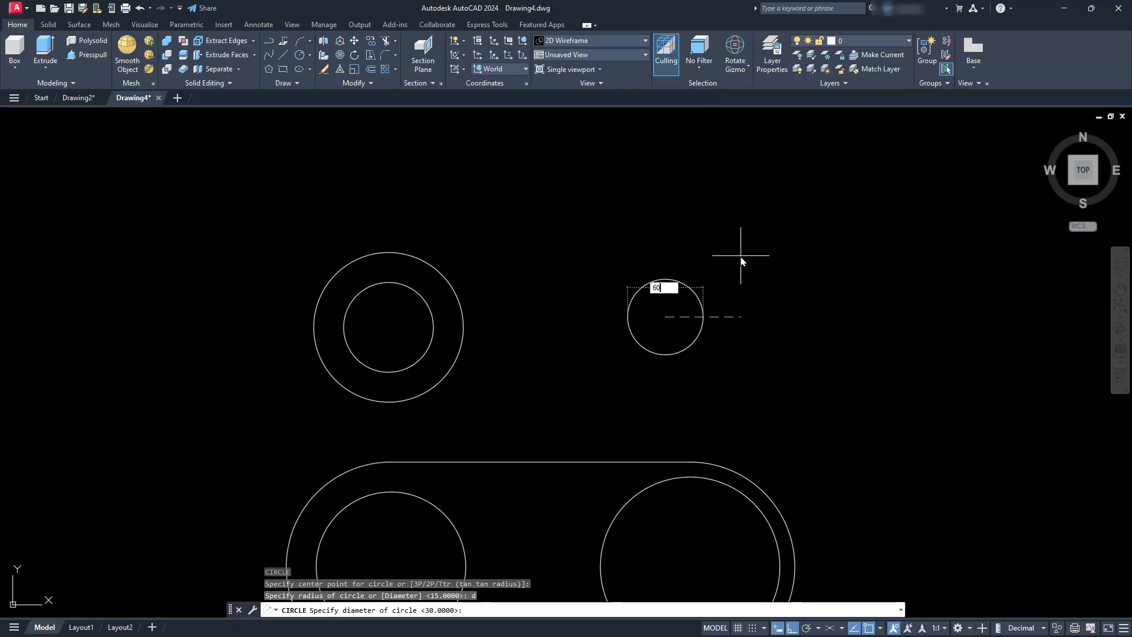
pyautogui.press('Return')
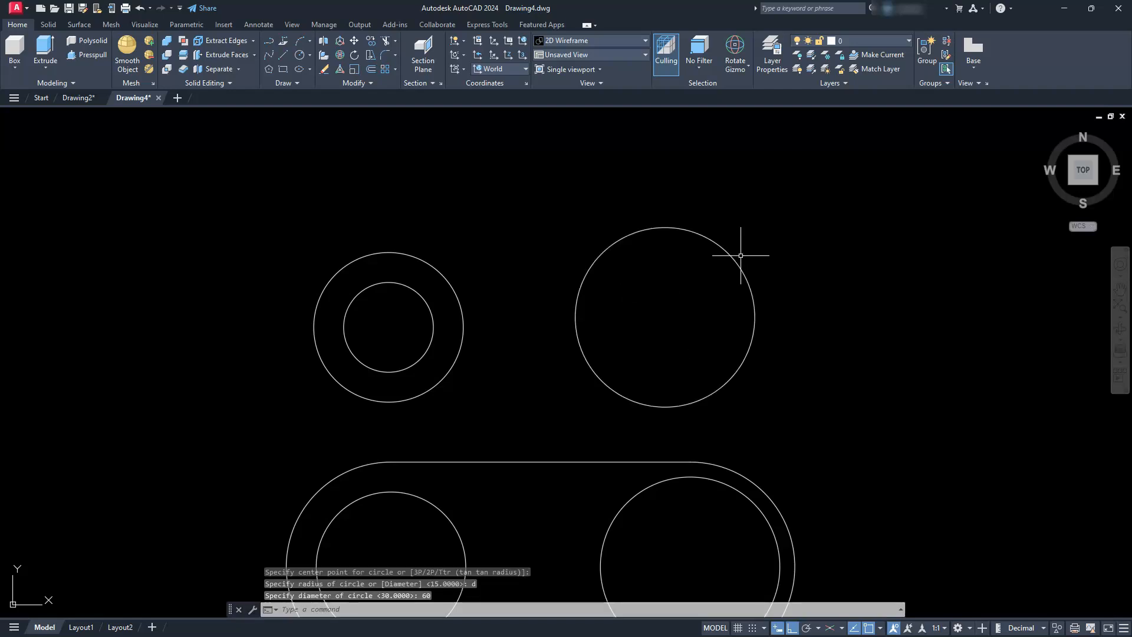
# Step: Draw a circle with diameter 40 concentric with the new diameter 60 circle above the link
pyautogui.press('Return')
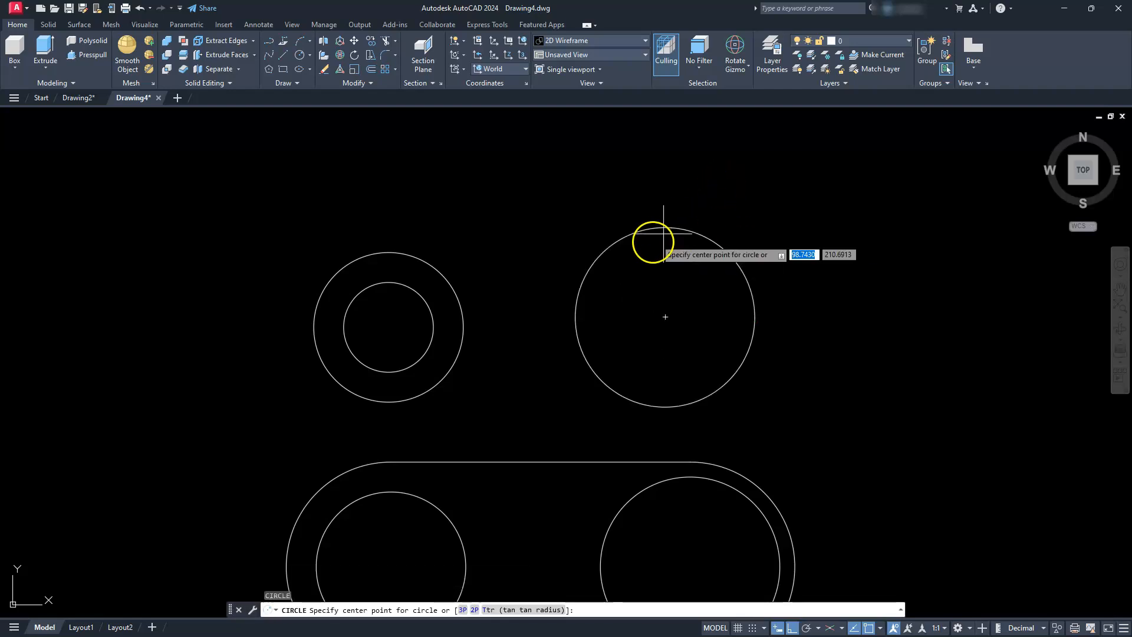
pyautogui.click(665, 317)
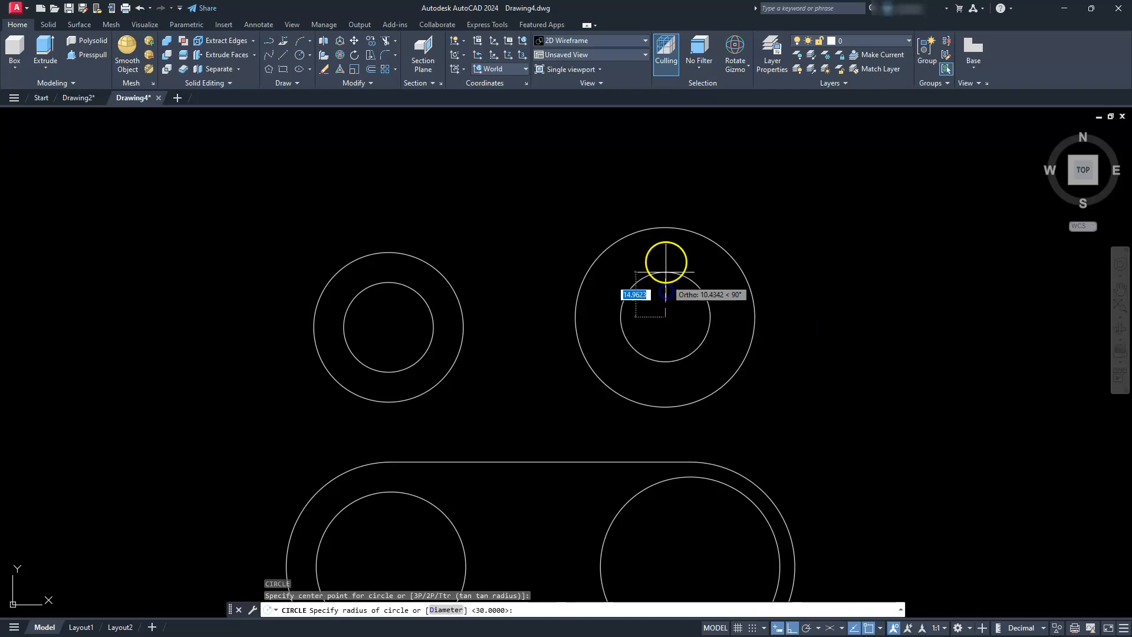
pyautogui.write('d')
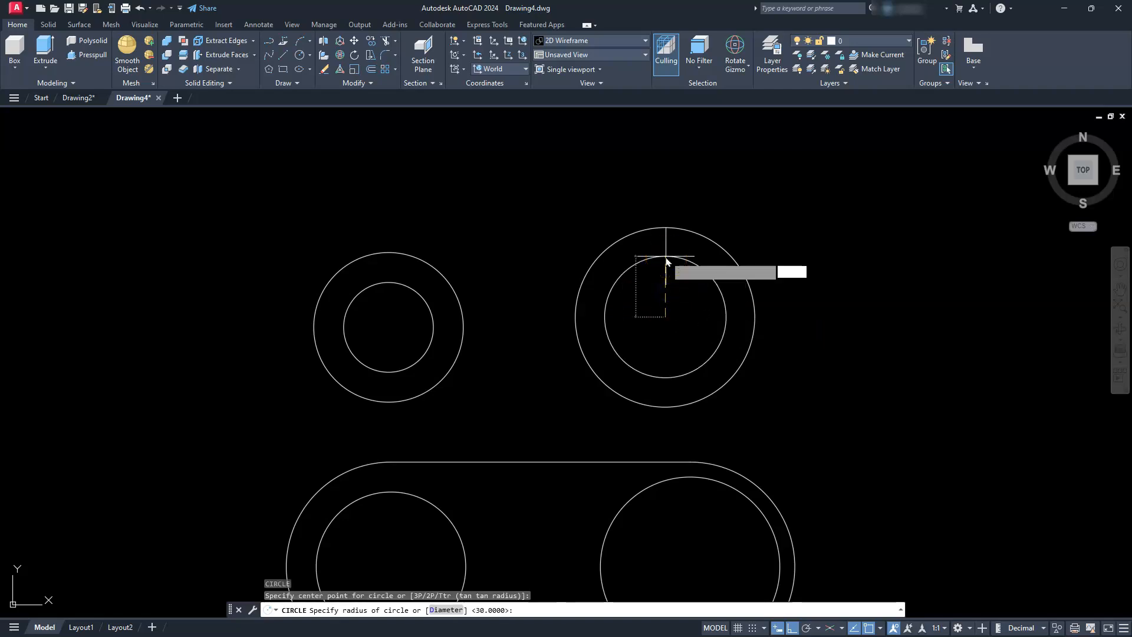
pyautogui.press('Return')
pyautogui.write('40')
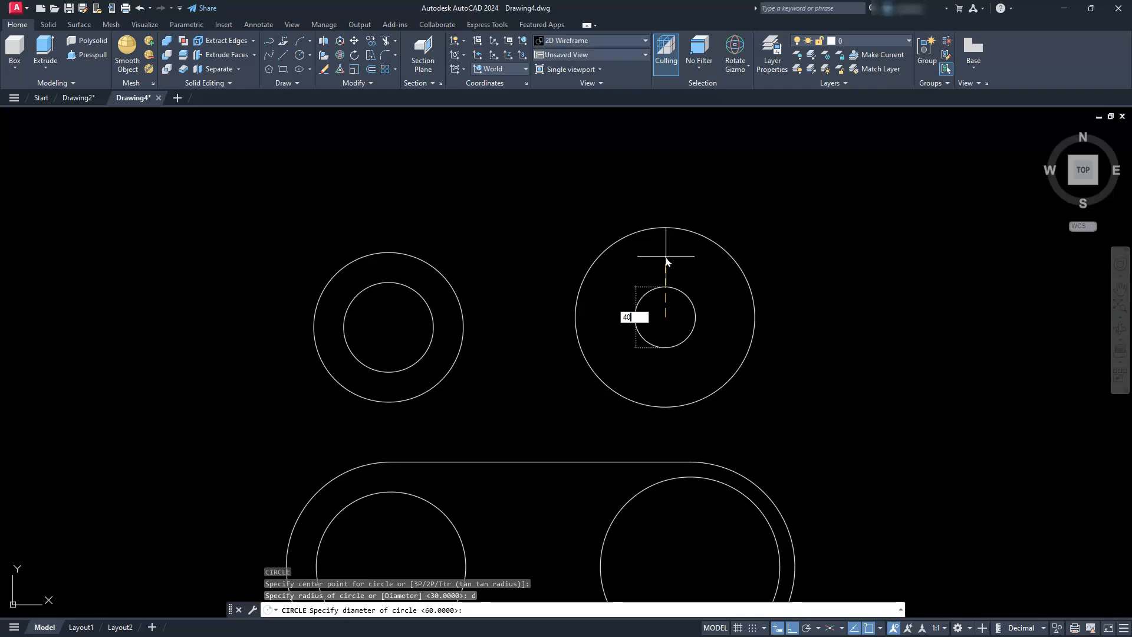
pyautogui.press('Return')
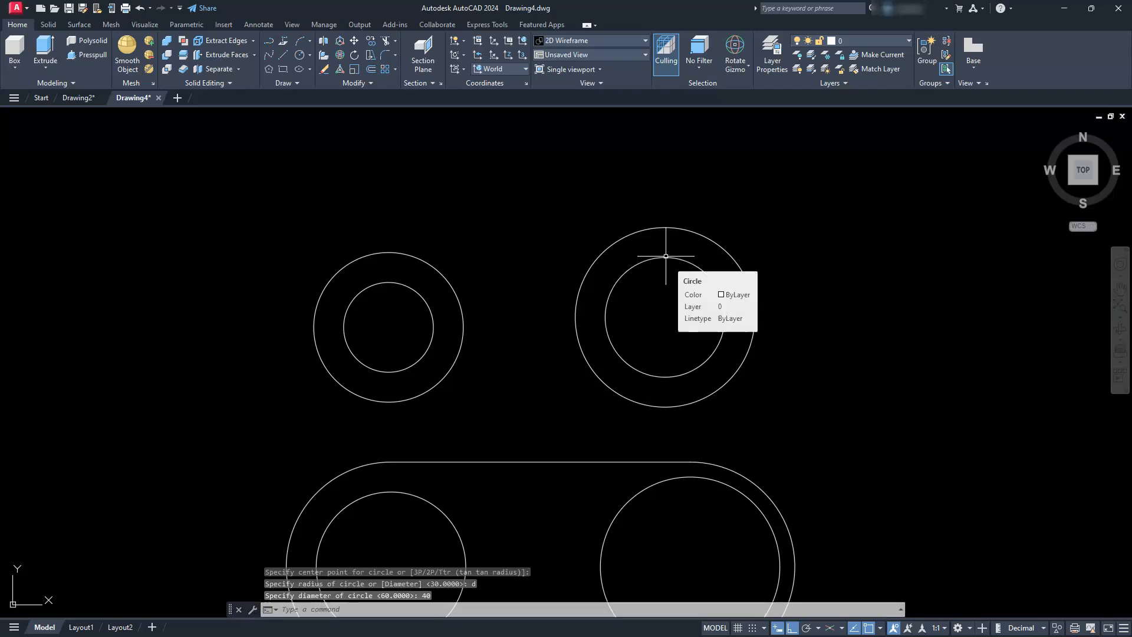
# Step: Consult SHEET 1 of Drawing2 for the pictorial views of both assemblies and return to Drawing4
pyautogui.scroll(-2, 666, 256)
pyautogui.scroll(-2, 637, 345)
pyautogui.moveTo(639, 374); pyautogui.dragTo(667, 328, button='middle')
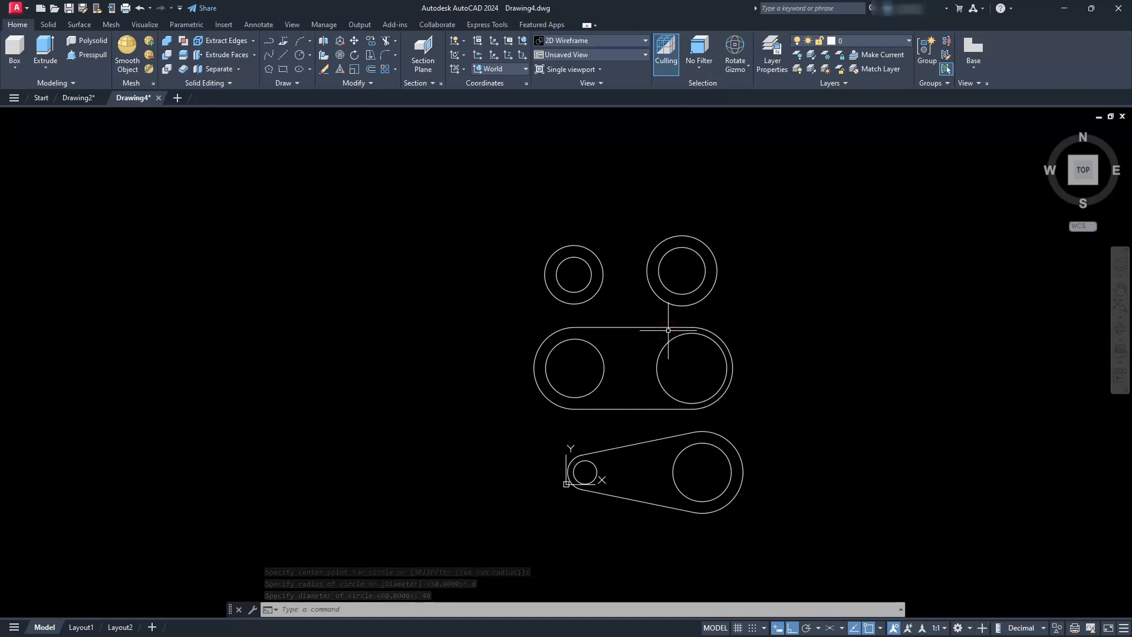
pyautogui.click(77, 98)
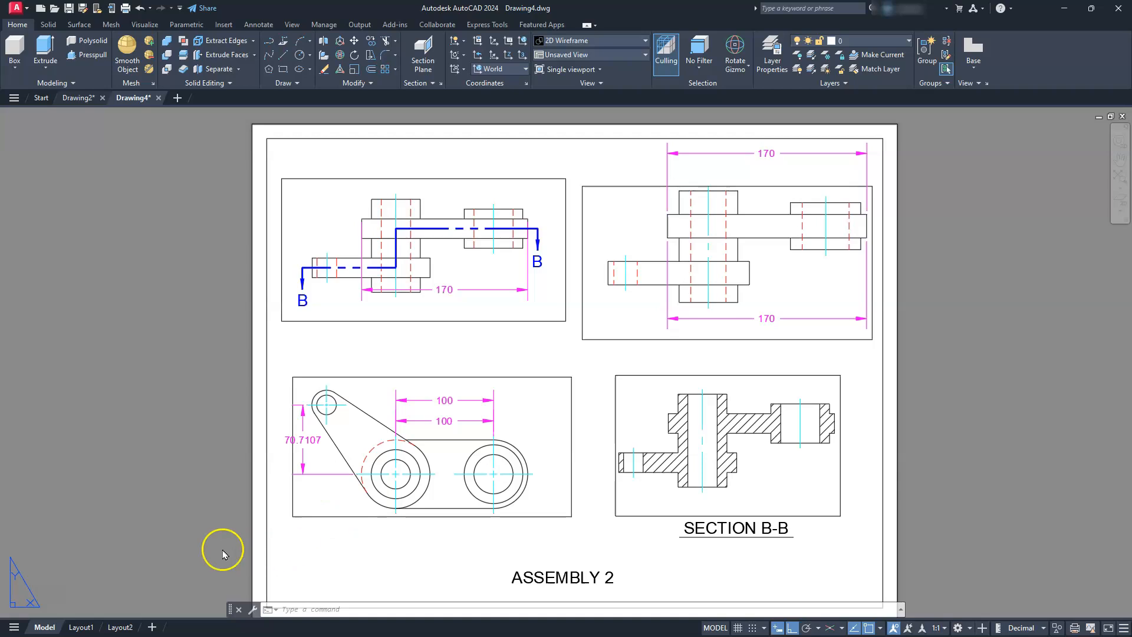
pyautogui.click(82, 628)
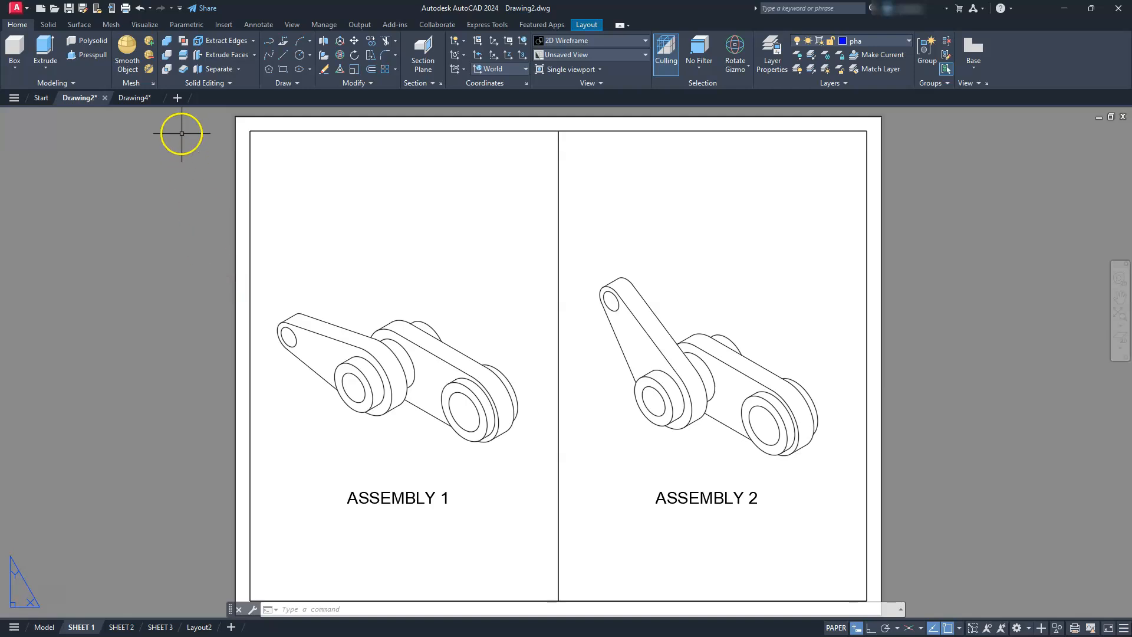
pyautogui.click(140, 100)
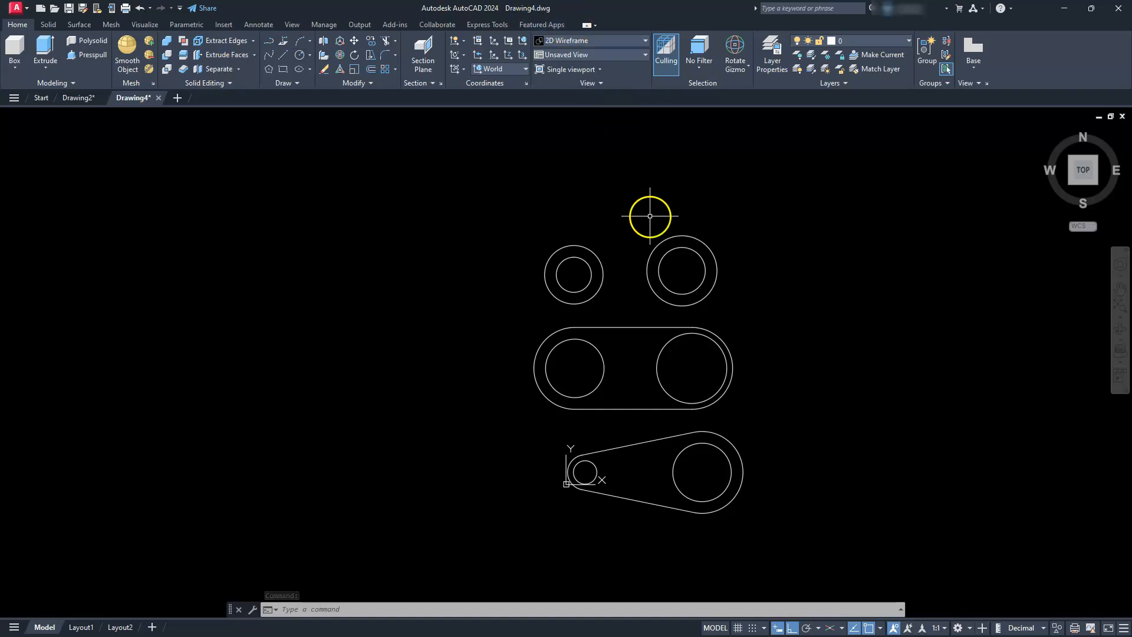
# Step: Set the view to SW Isometric and the visual style to Wireframe
pyautogui.click(1071, 180)
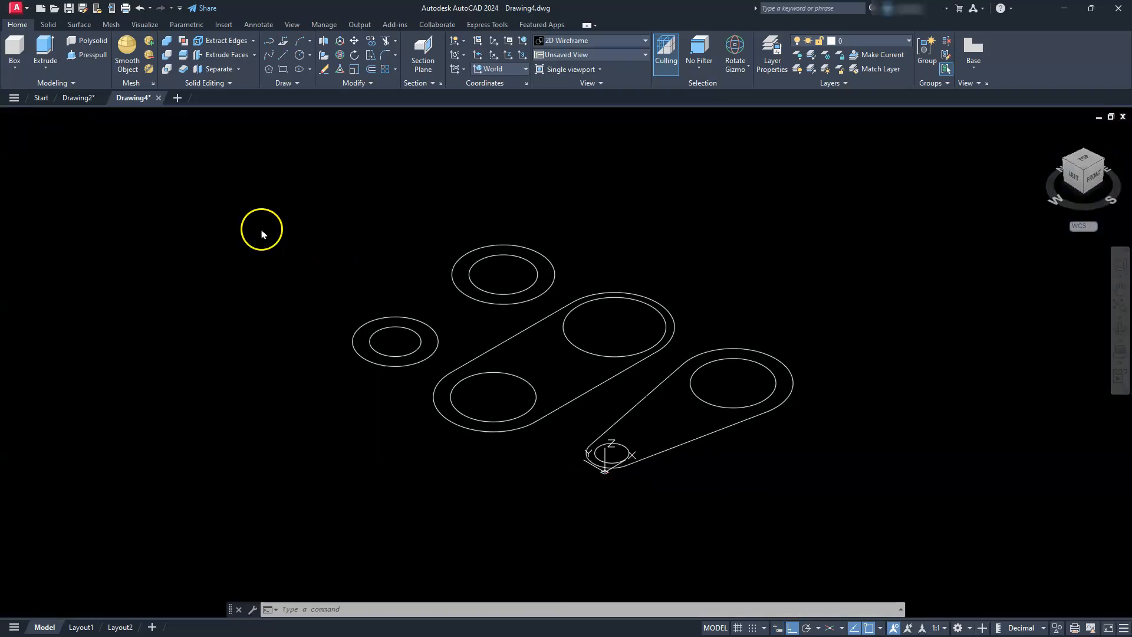
pyautogui.click(86, 116)
pyautogui.click(136, 249)
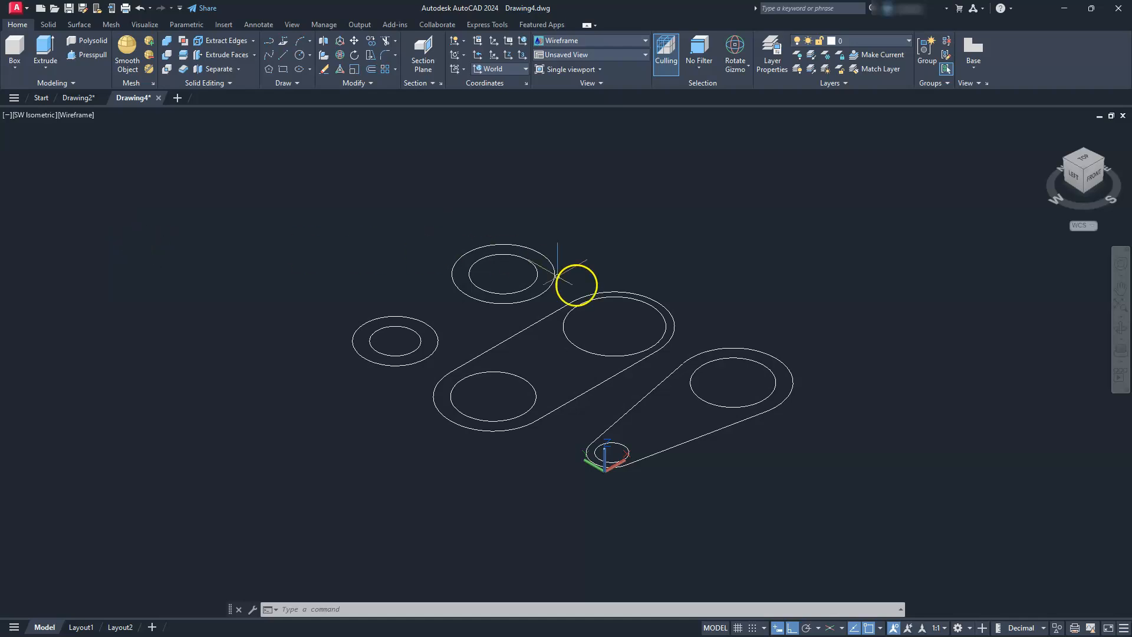
# Step: Select the lever outline's upper line and large arc to check whether they are separate objects, and clear the selection
pyautogui.click(659, 386)
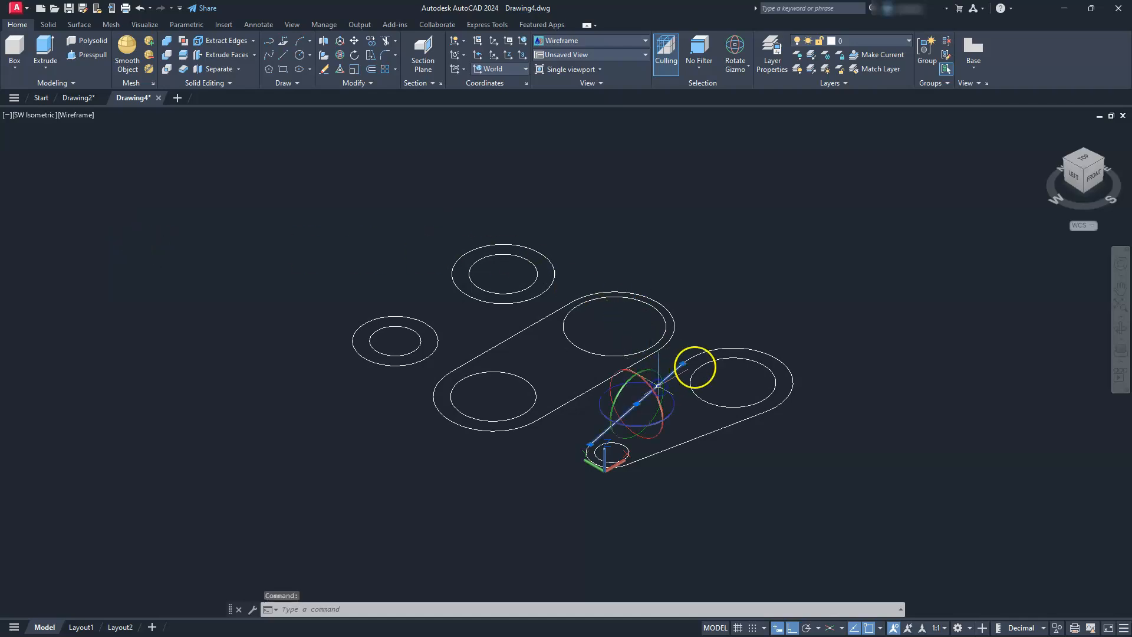
pyautogui.click(711, 347)
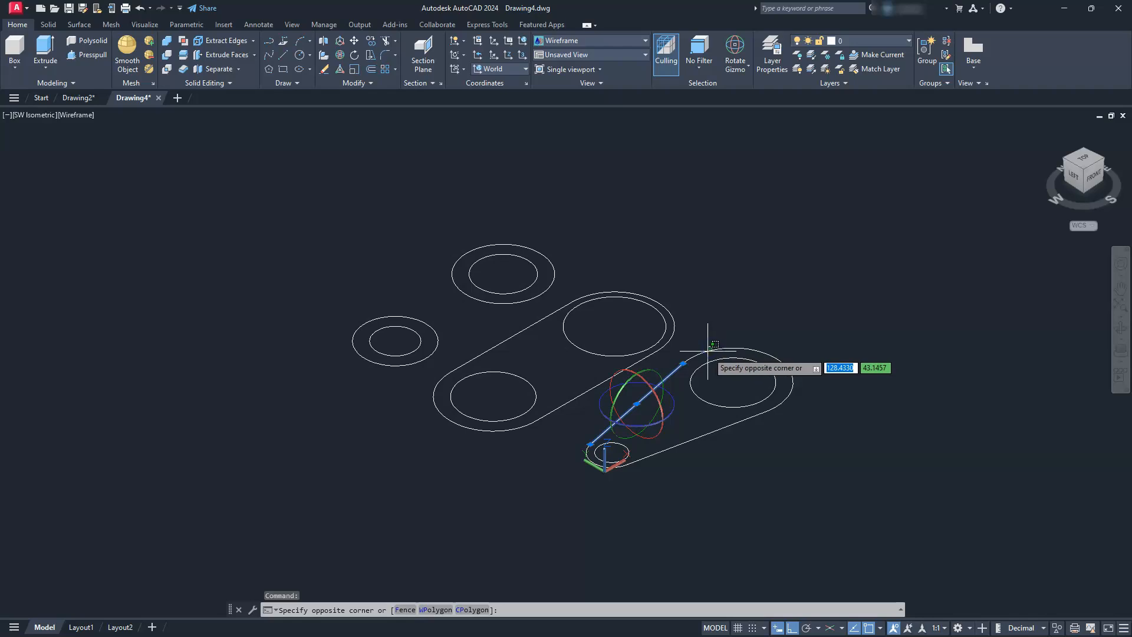
pyautogui.click(708, 352)
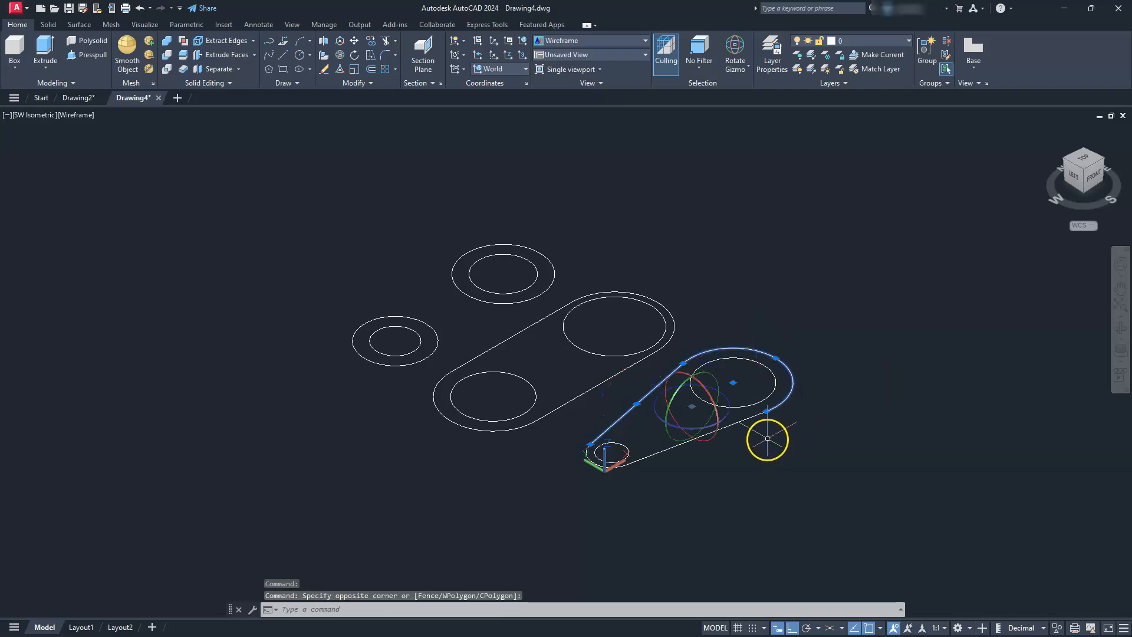
pyautogui.press('Escape')
pyautogui.press('Escape')
pyautogui.press('Escape')
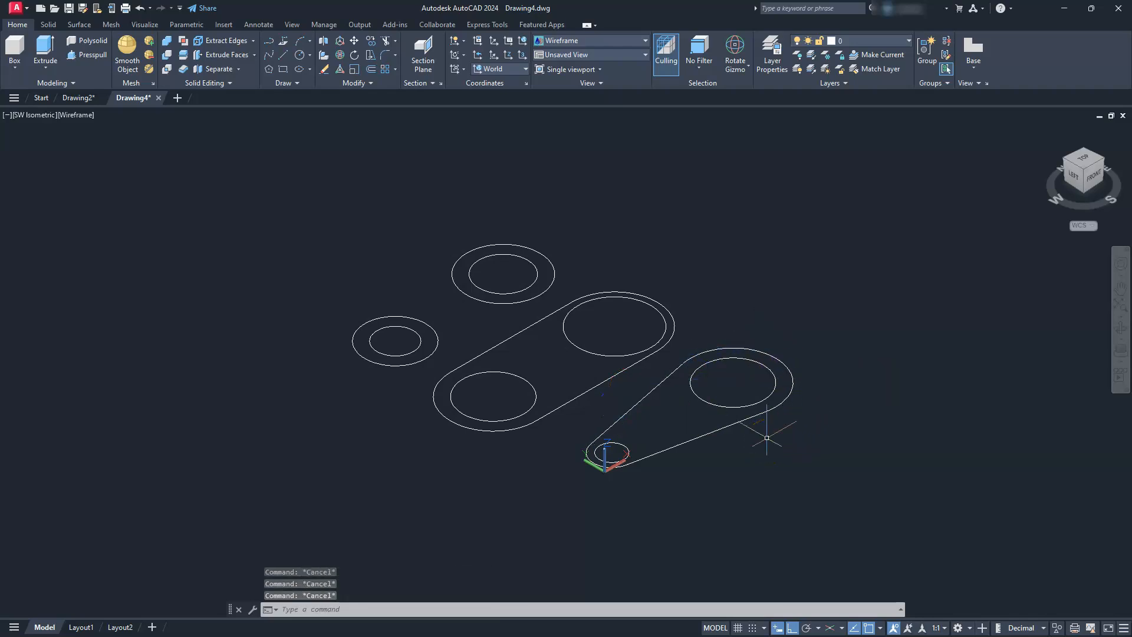
# Step: Join all objects in the drawing so the connected lines and arcs form single outlines
pyautogui.write('j')
pyautogui.press('Return')
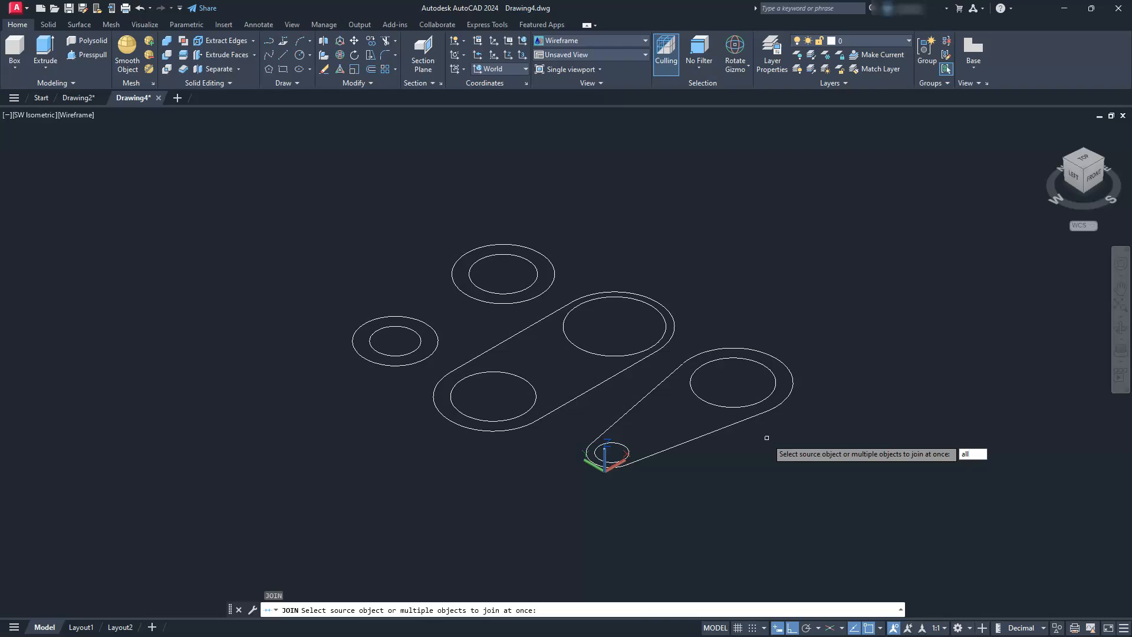
pyautogui.press('Return')
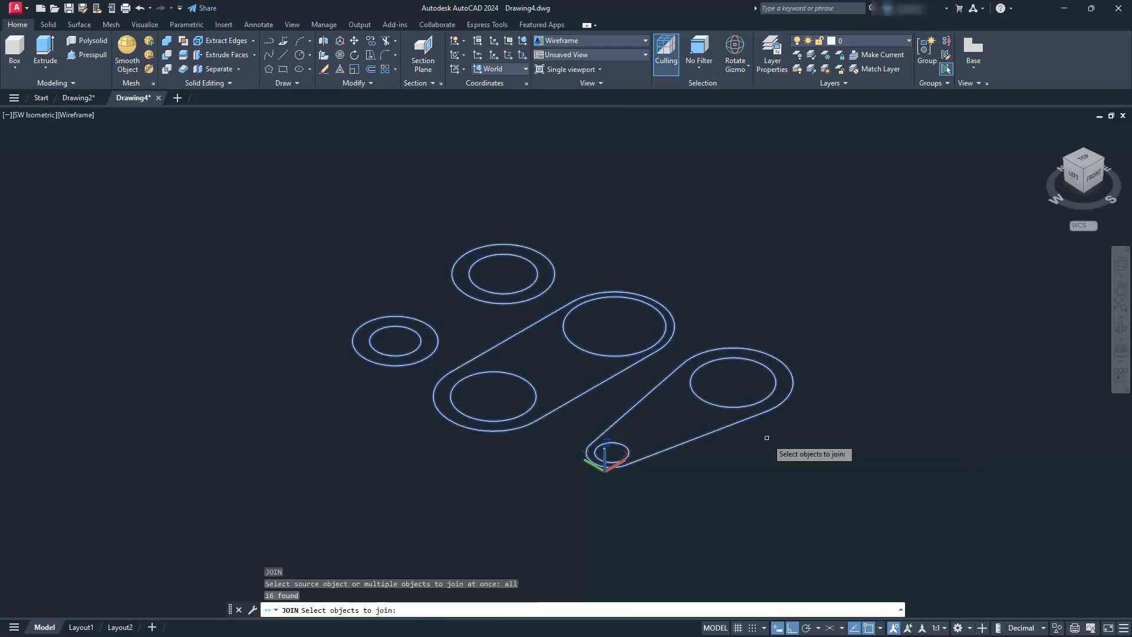
pyautogui.press('Return')
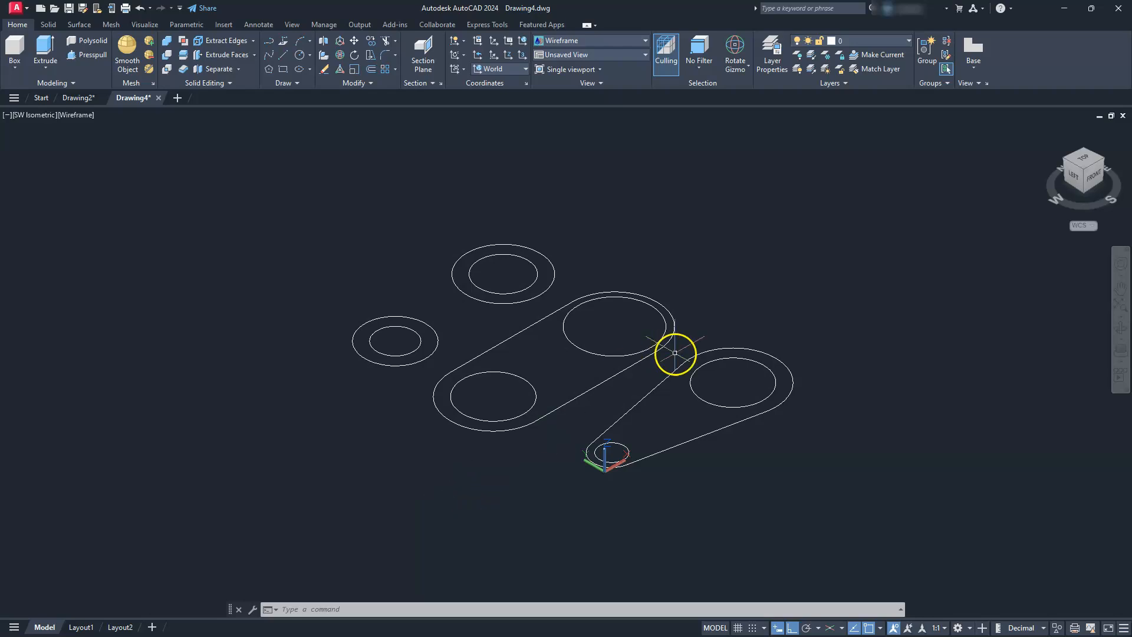
# Step: Select the lever and rounded link outlines to check that each is one object, and clear the selection
pyautogui.click(664, 379)
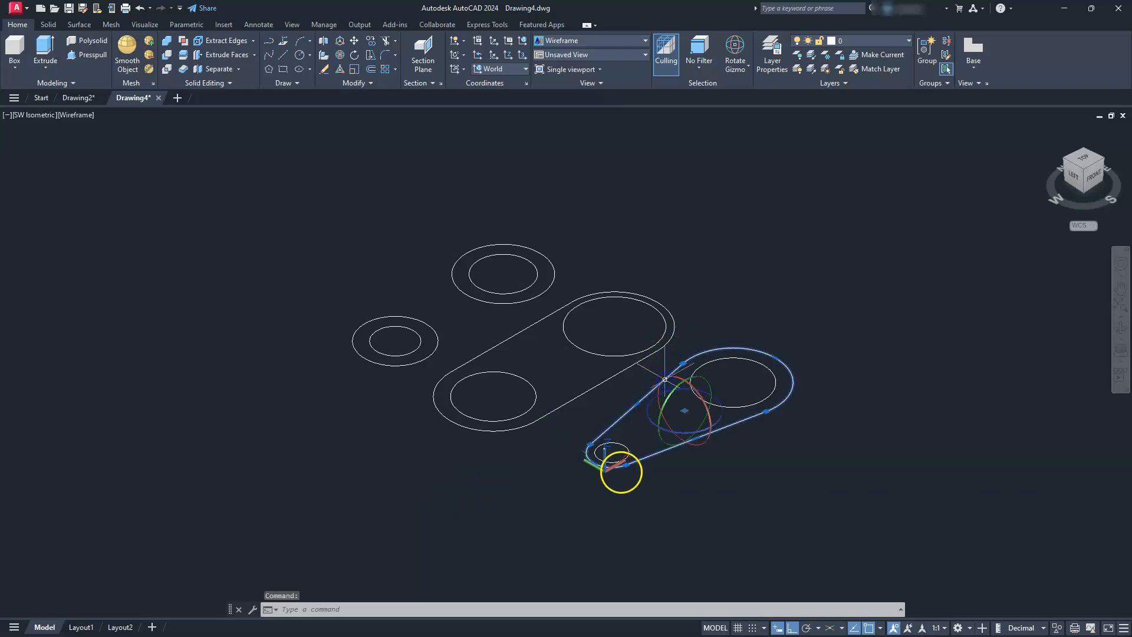
pyautogui.click(588, 392)
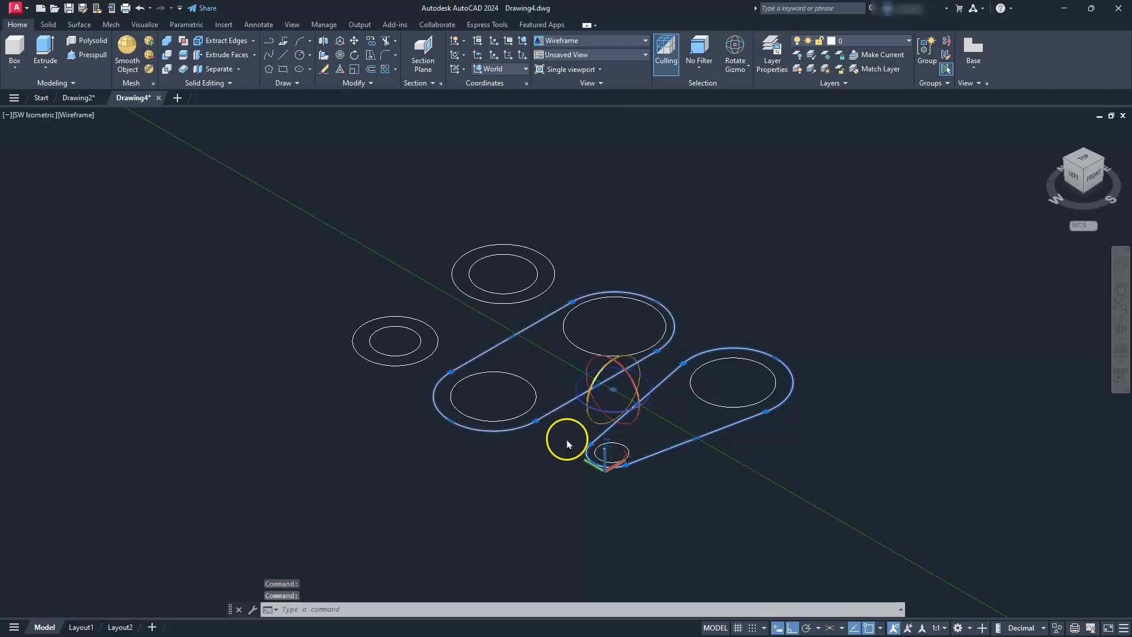
pyautogui.press('Escape')
pyautogui.press('Escape')
pyautogui.press('Escape')
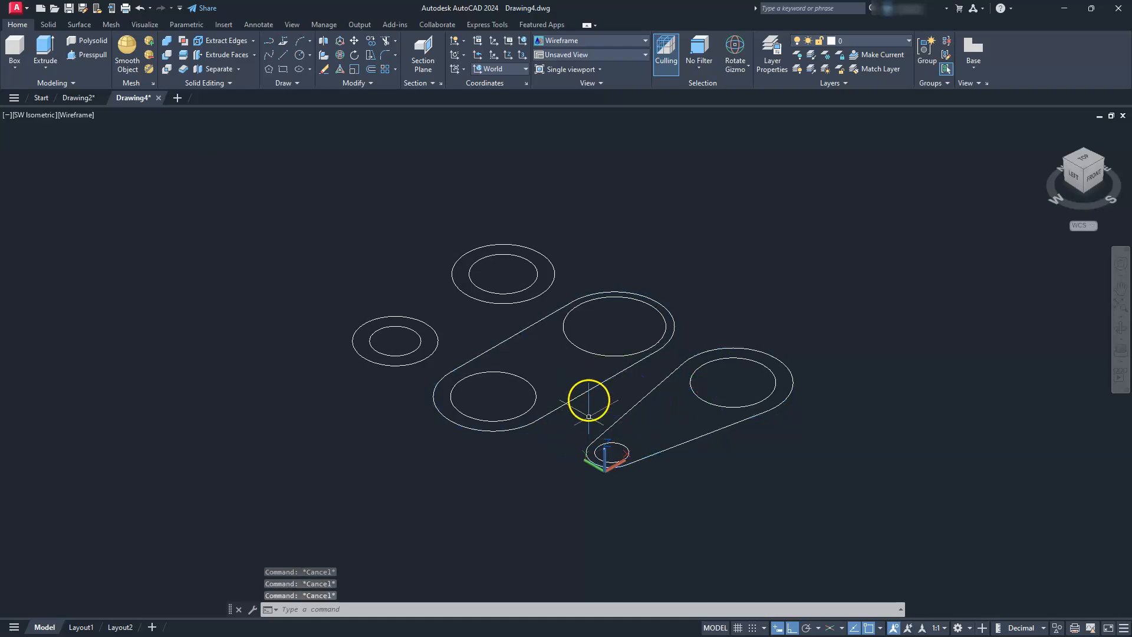
pyautogui.scroll(-3, 588, 354)
pyautogui.moveTo(589, 346); pyautogui.dragTo(613, 329, button='middle')
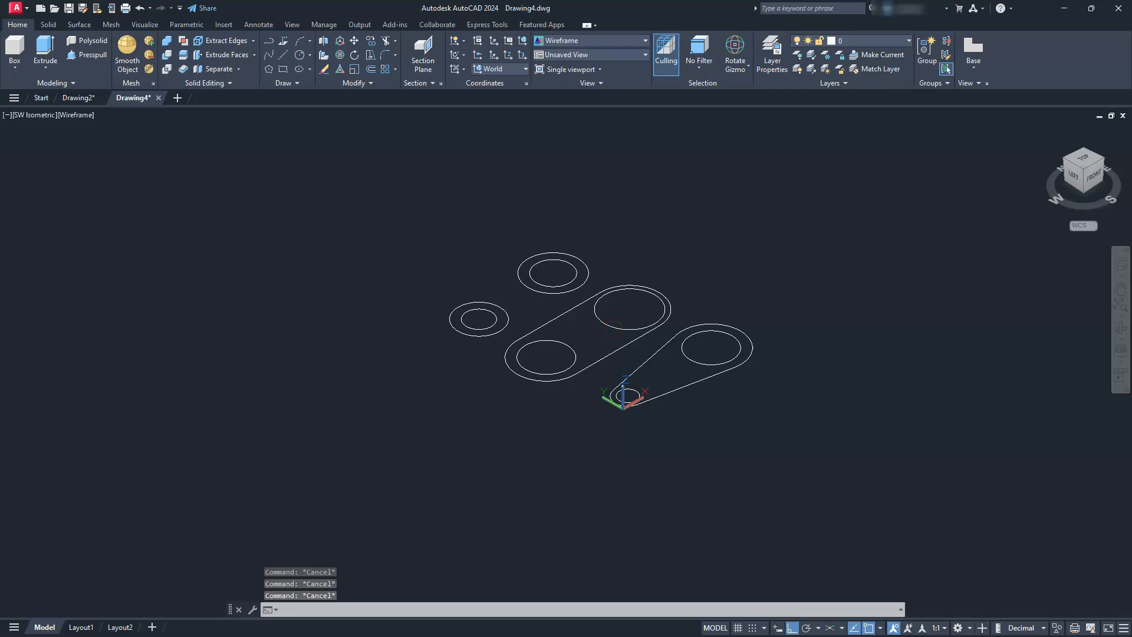
pyautogui.scroll(2, 599, 328)
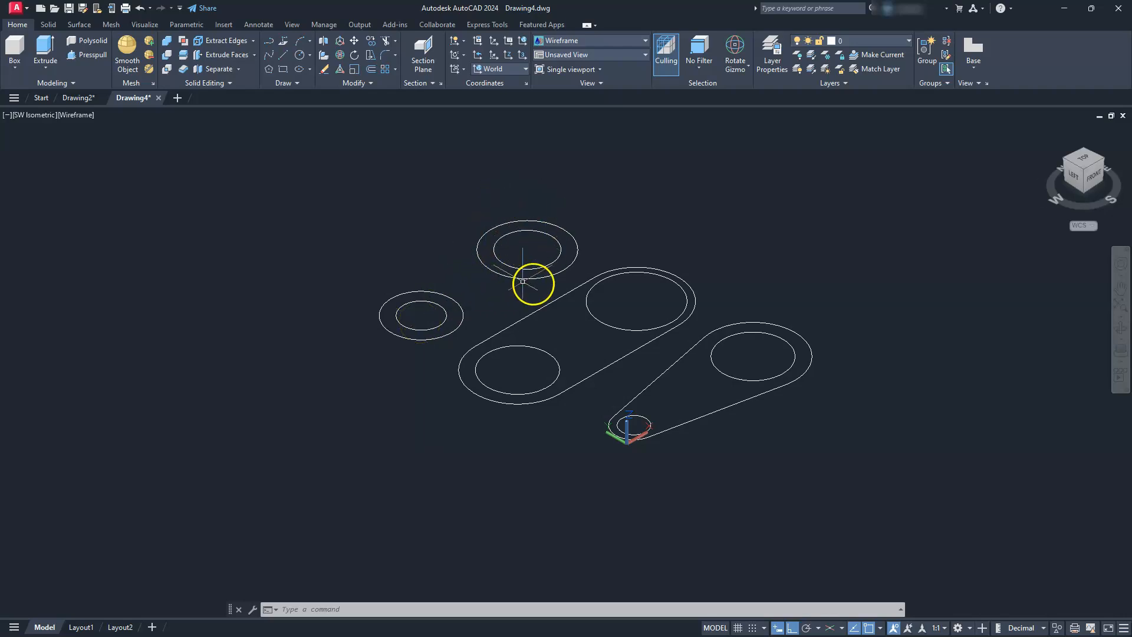
# Step: Extrude the lever outline and its two inner circles 20 units downward as solids
pyautogui.click(40, 47)
pyautogui.click(759, 372)
pyautogui.click(735, 413)
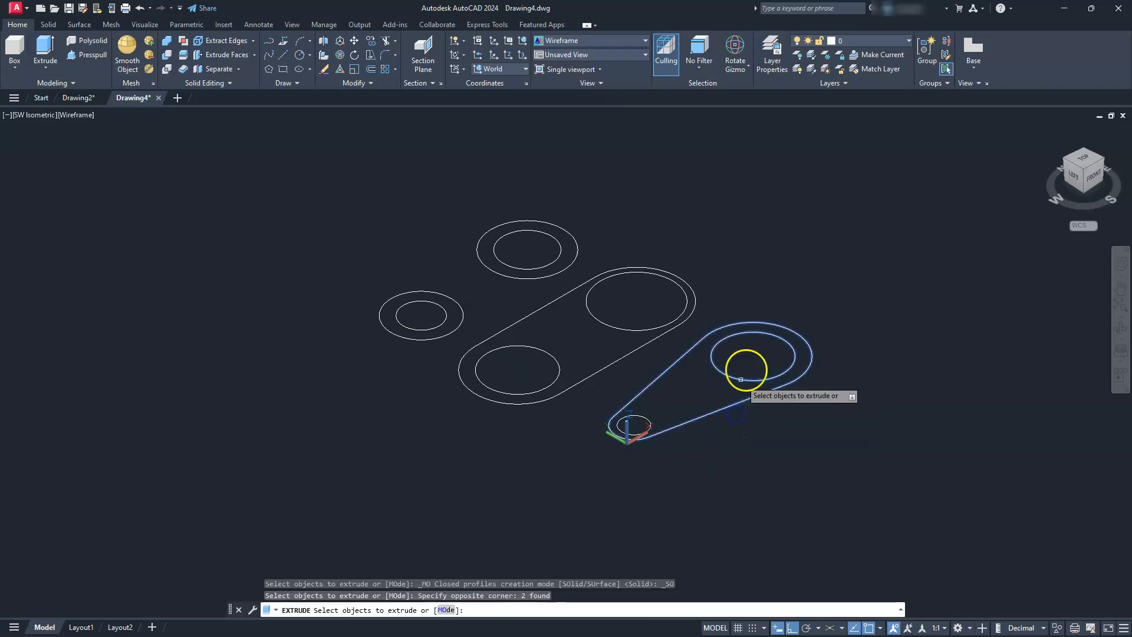
pyautogui.click(647, 421)
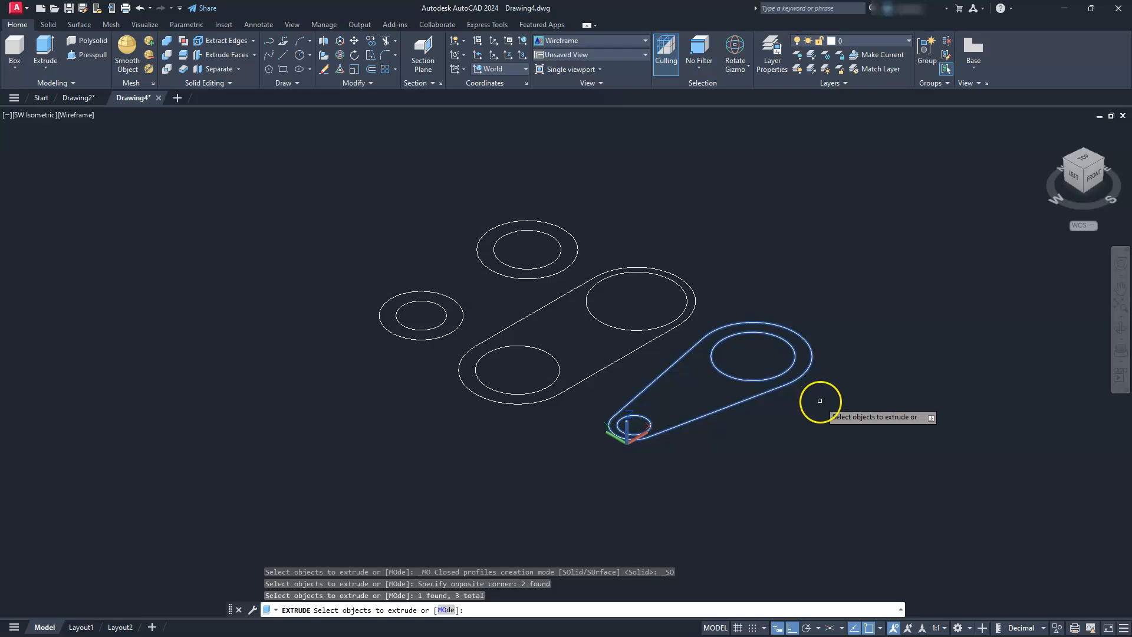
pyautogui.press('Return')
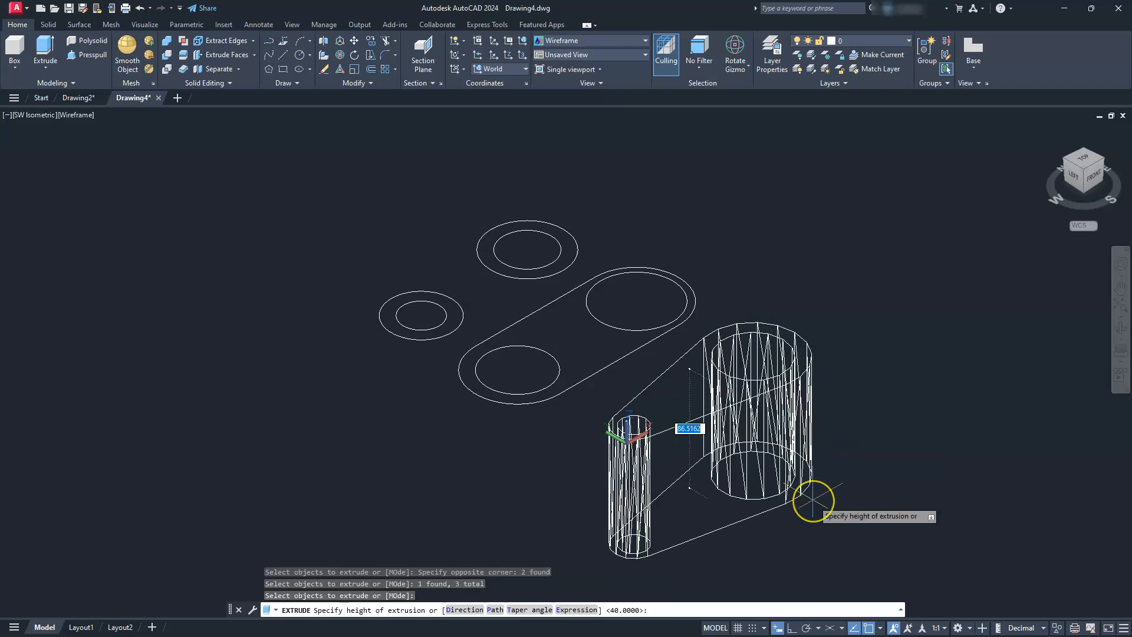
pyautogui.press('Return')
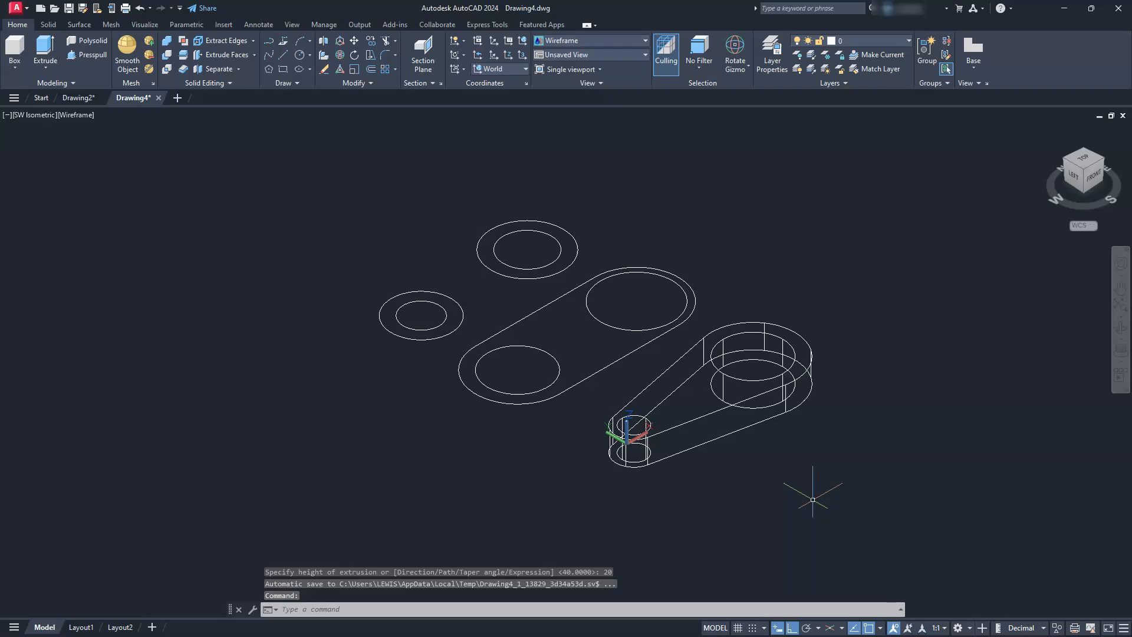
# Step: Extrude the rounded link outline and both circles inside it 20 units downward
pyautogui.press('Return')
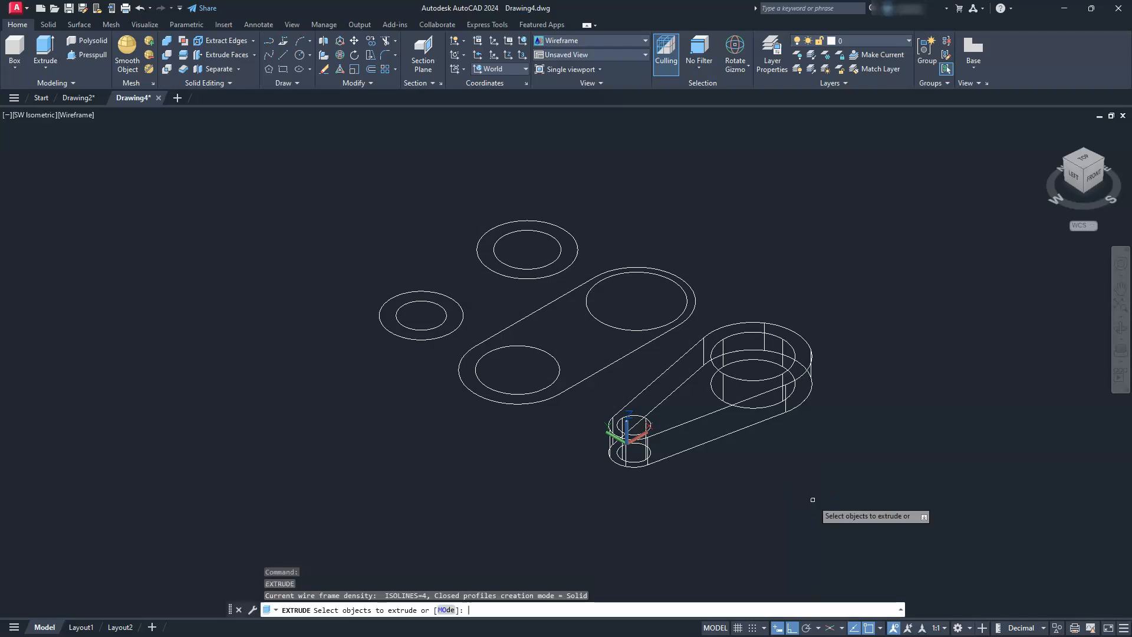
pyautogui.click(611, 364)
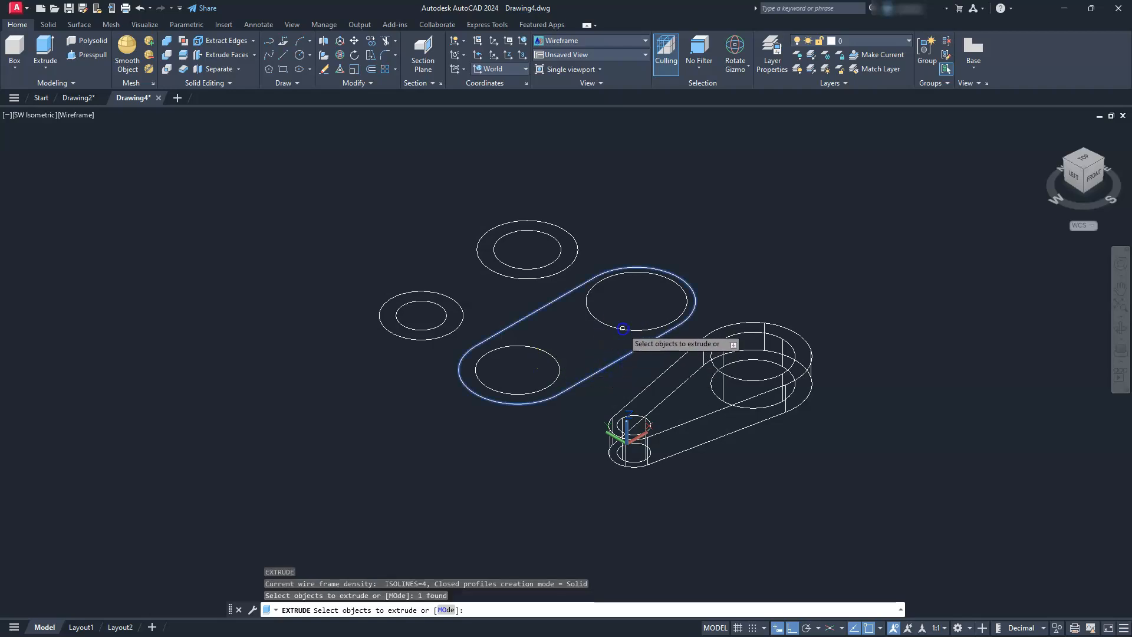
pyautogui.click(619, 329)
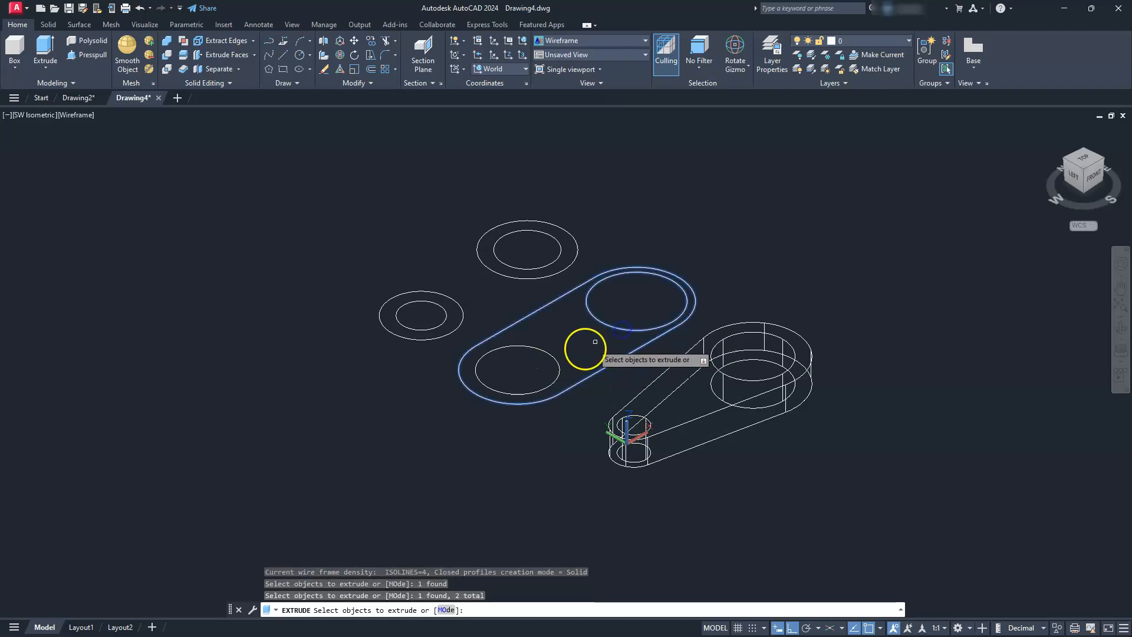
pyautogui.click(557, 359)
pyautogui.press('Return')
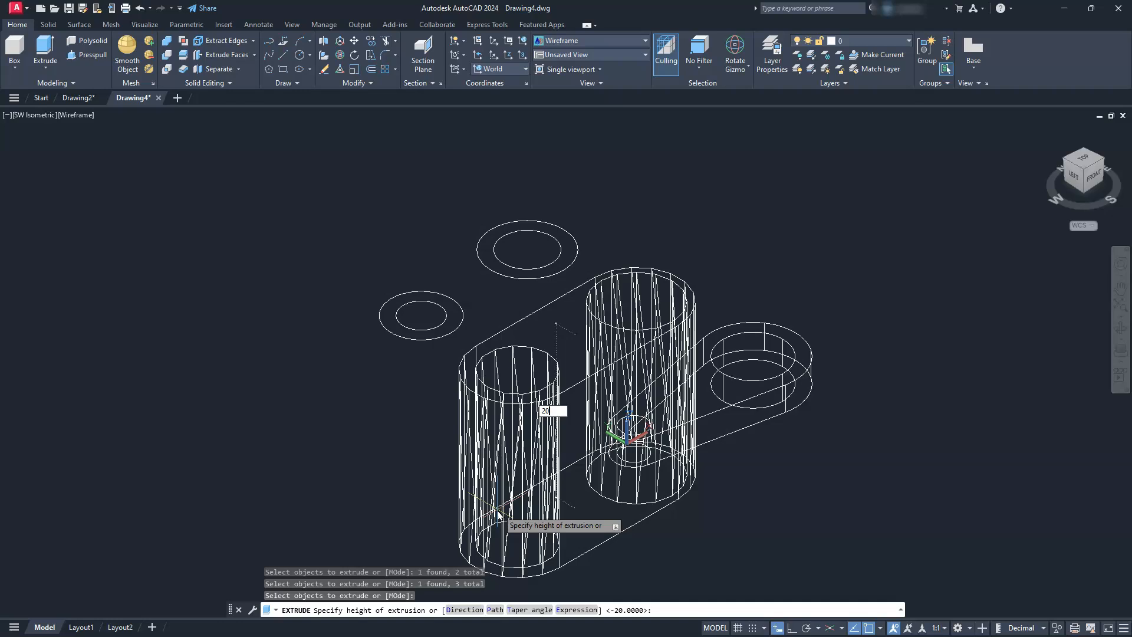
pyautogui.press('Return')
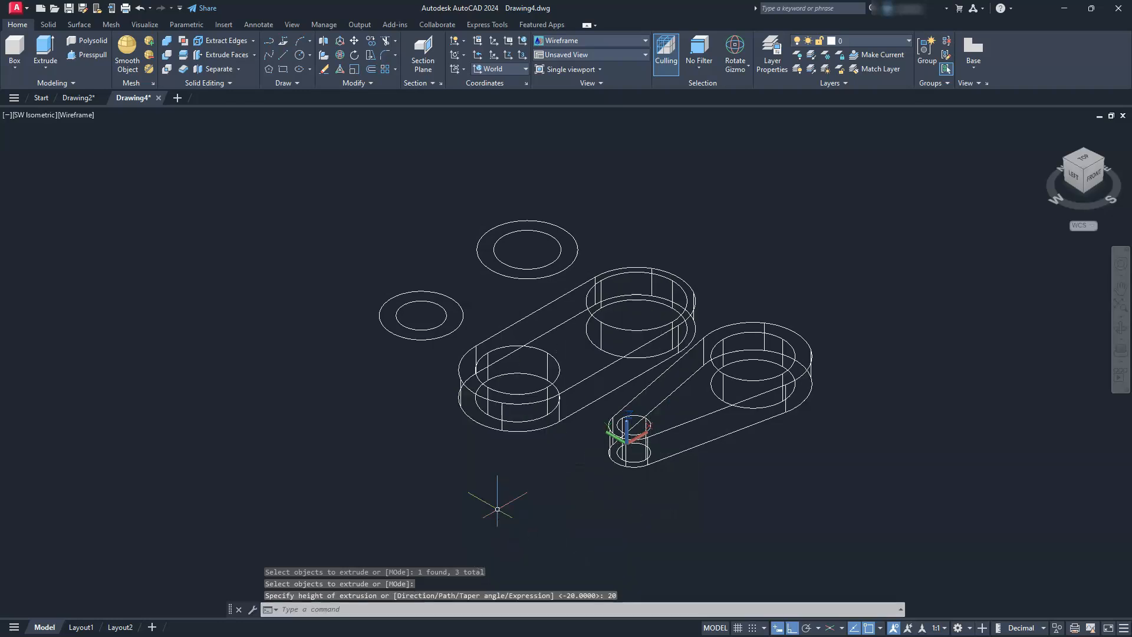
# Step: Extrude the smaller separate pair of concentric circles 95 units downward
pyautogui.press('Return')
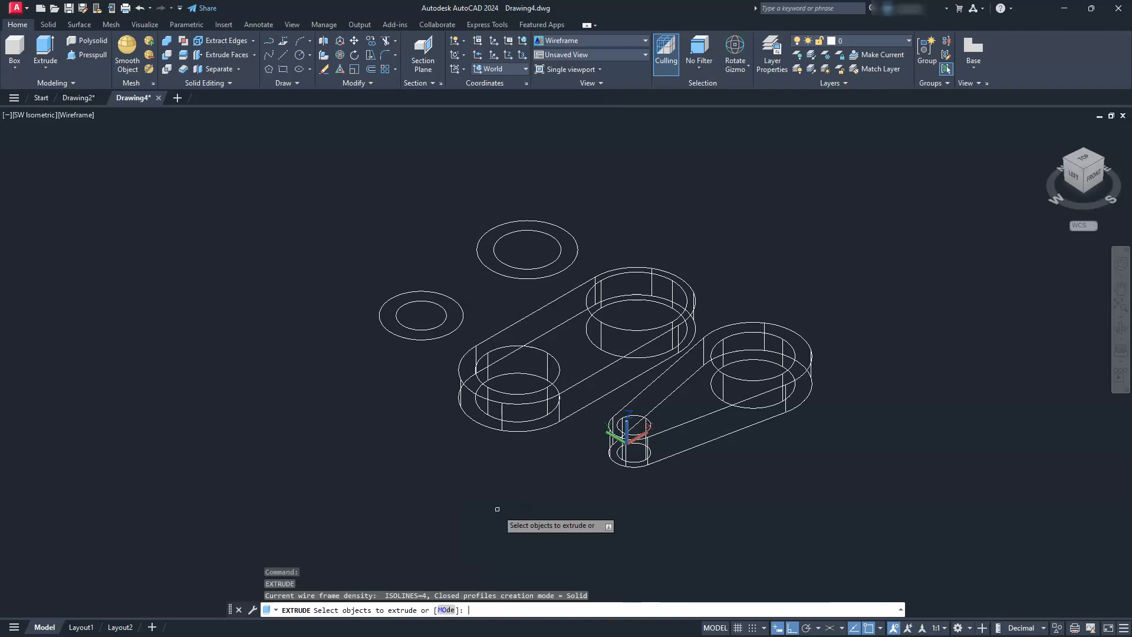
pyautogui.click(412, 306)
pyautogui.click(352, 376)
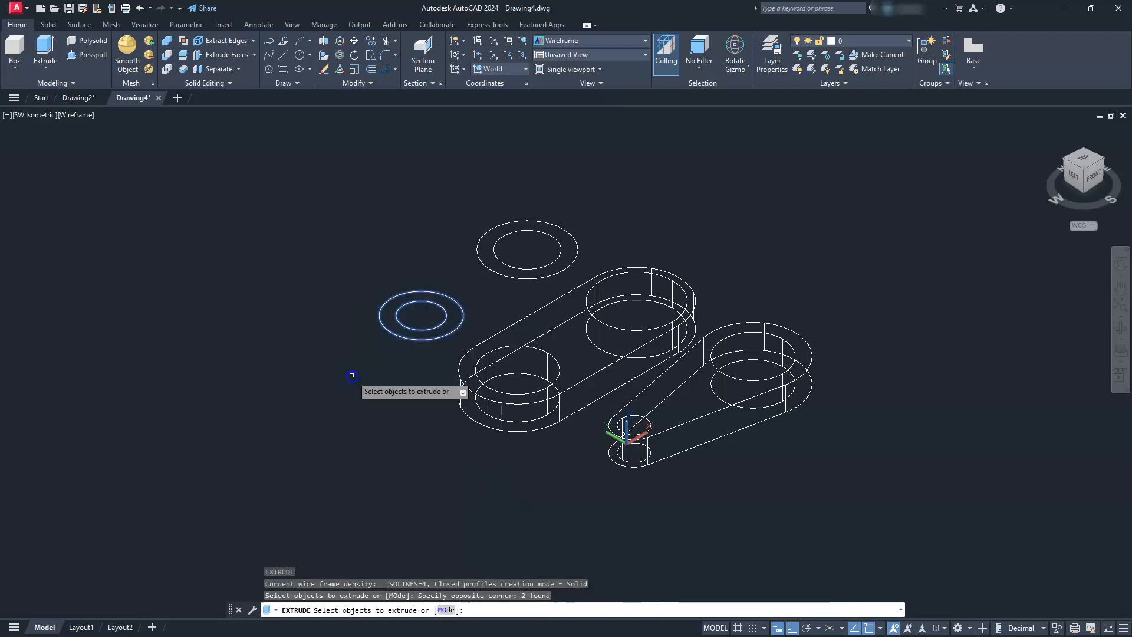
pyautogui.rightClick(352, 377)
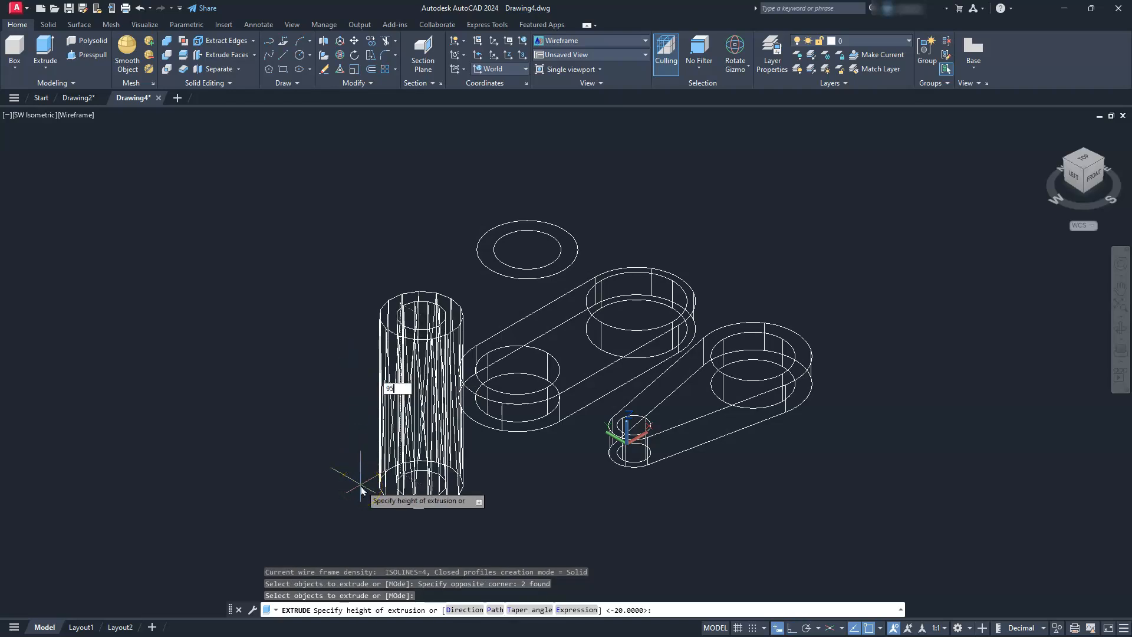
pyautogui.write('95')
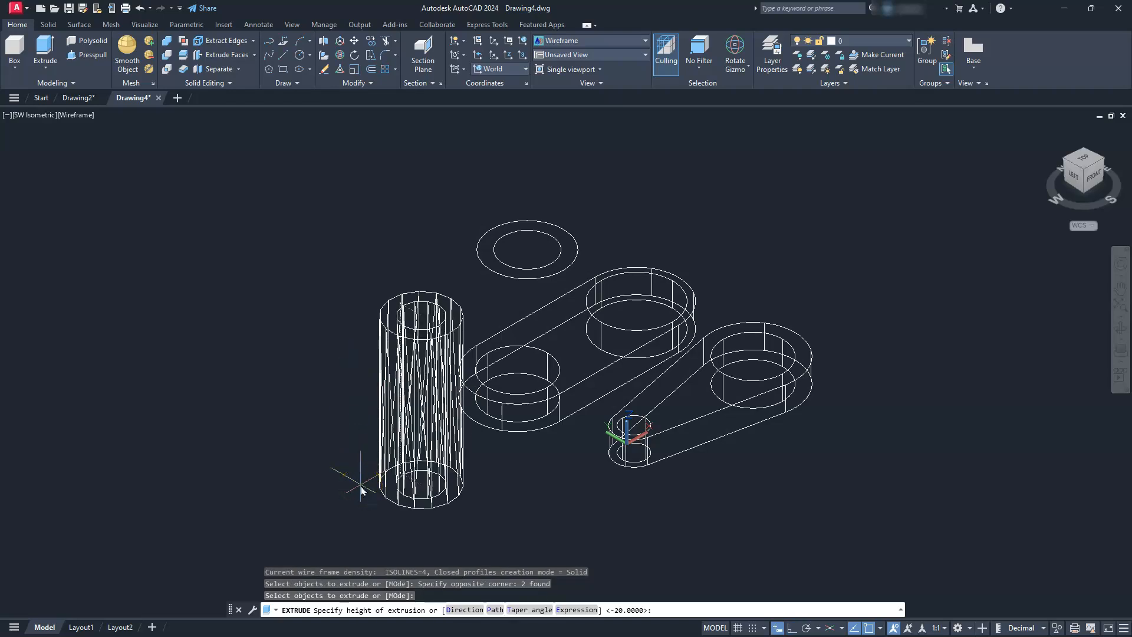
pyautogui.press('Return')
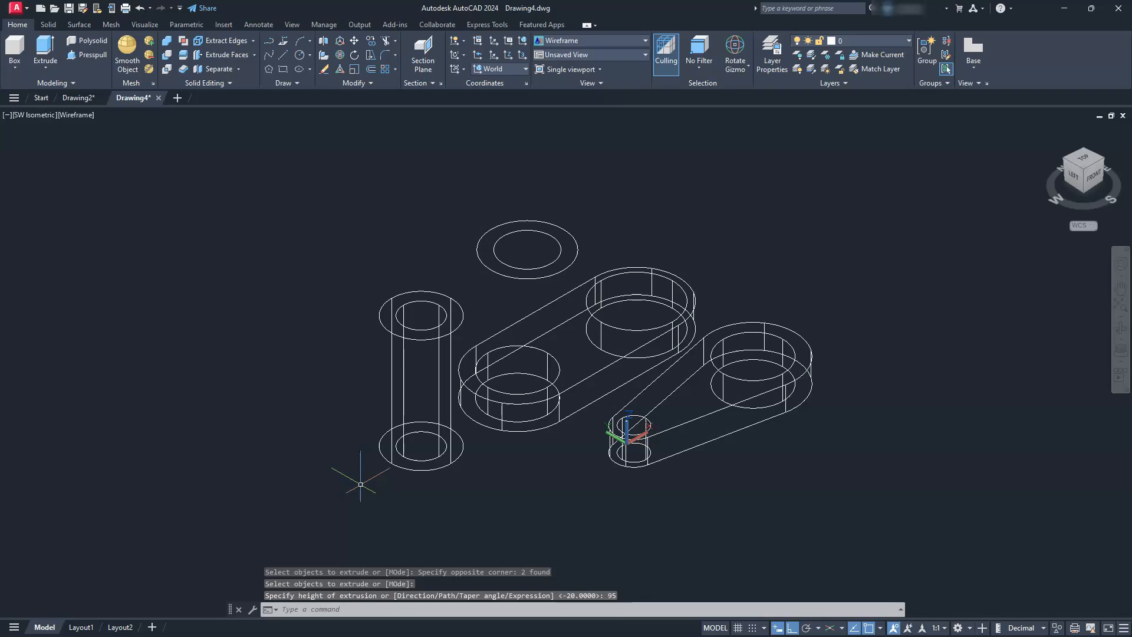
# Step: Extrude the larger separate pair of concentric circles behind the link 40 units downward and end the command
pyautogui.press('Return')
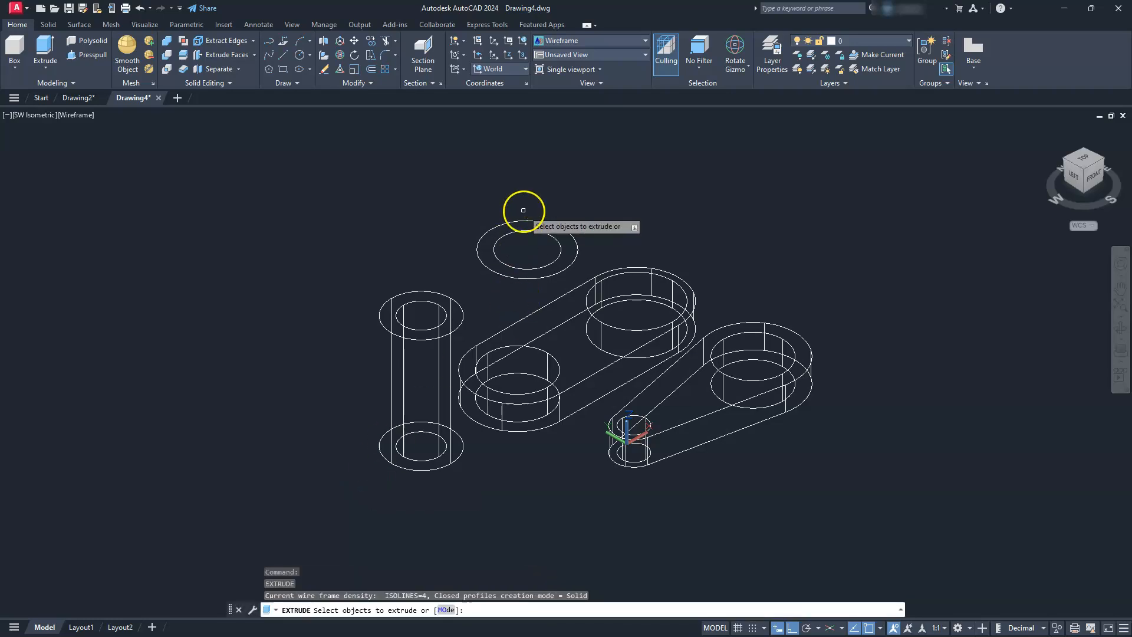
pyautogui.click(523, 254)
pyautogui.click(503, 289)
pyautogui.press('Return')
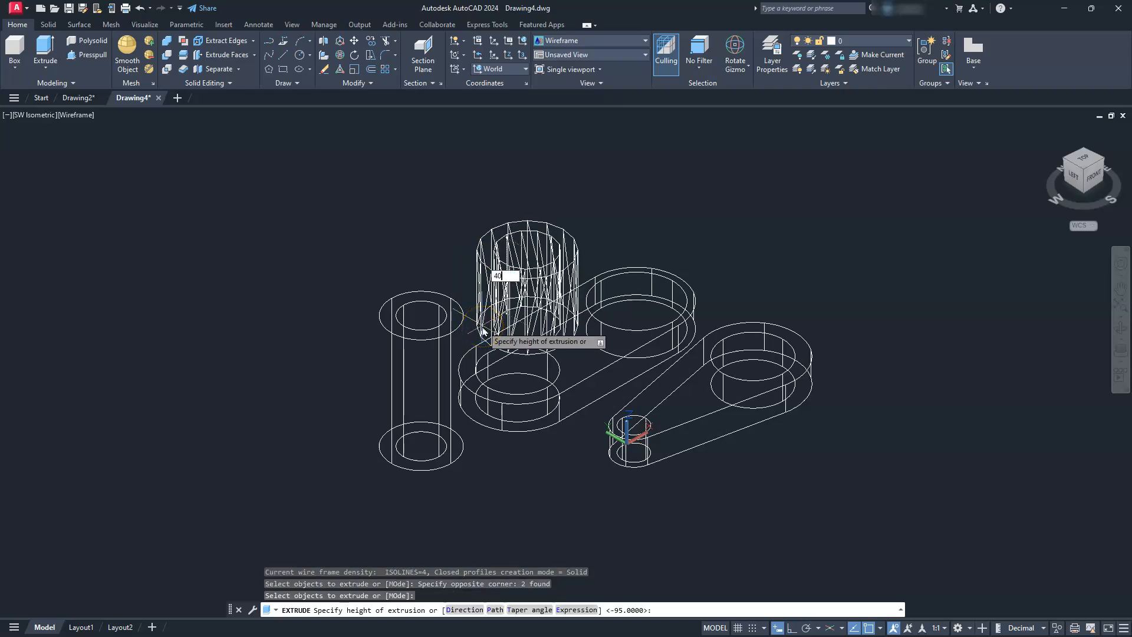
pyautogui.press('Return')
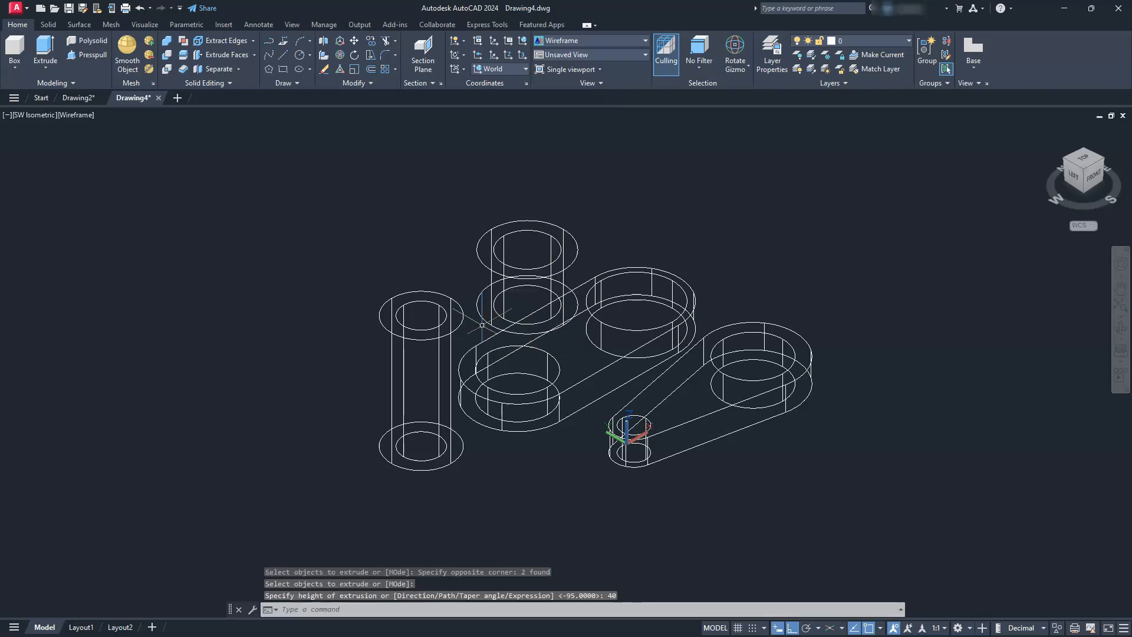
pyautogui.press('Escape')
pyautogui.press('Escape')
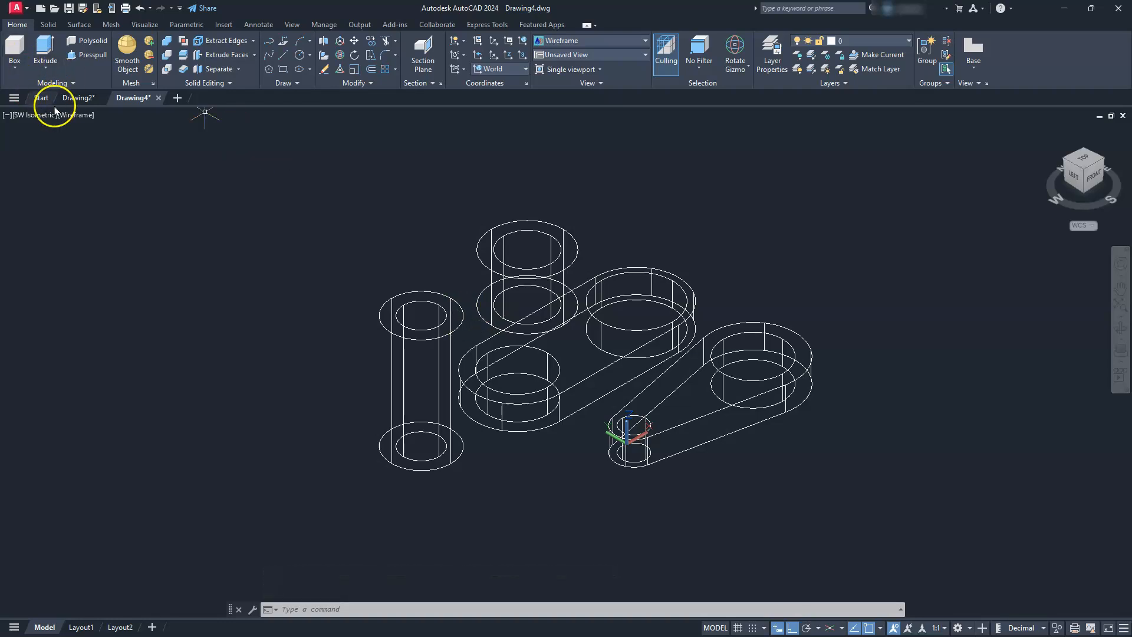
# Step: Display the extruded solids in the Shades of Gray visual style to inspect them, and return to Wireframe
pyautogui.click(73, 115)
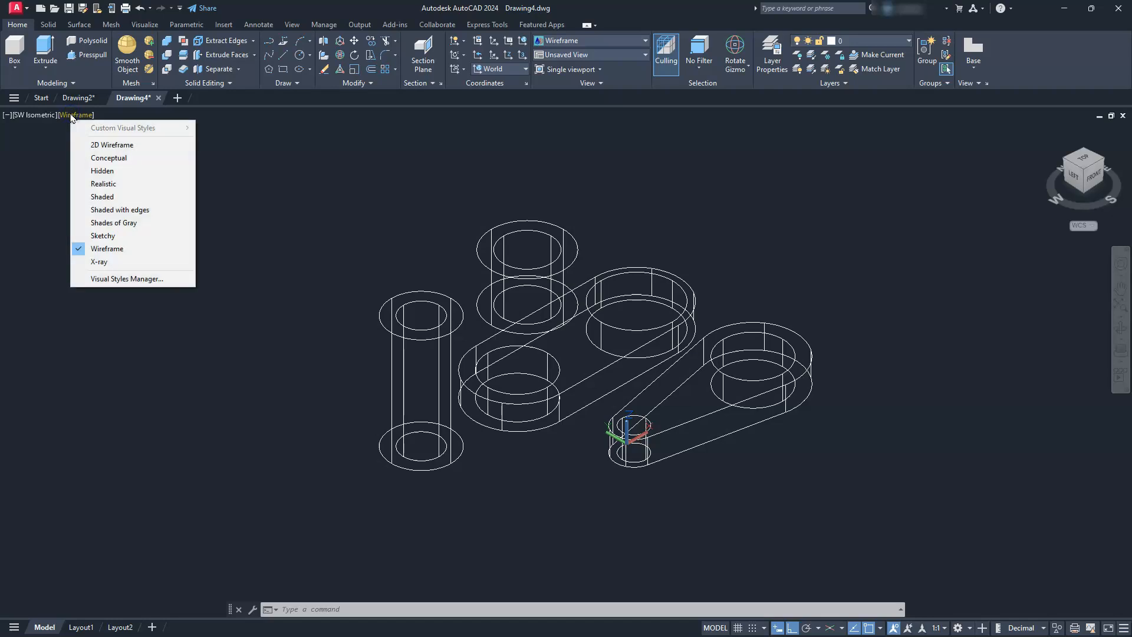
pyautogui.click(108, 223)
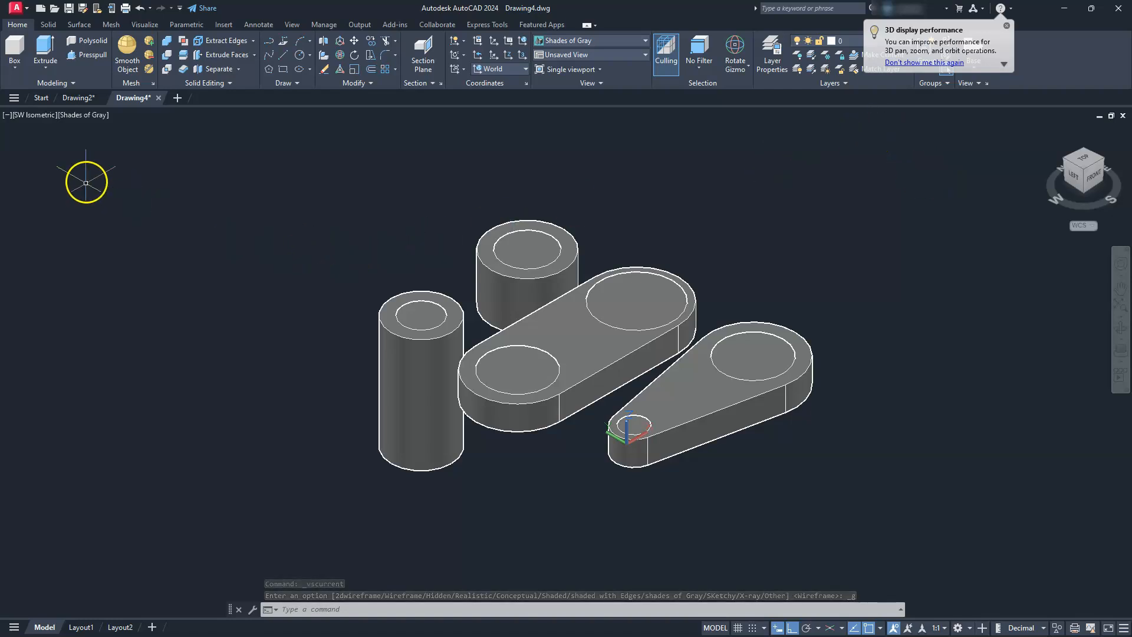
pyautogui.click(101, 118)
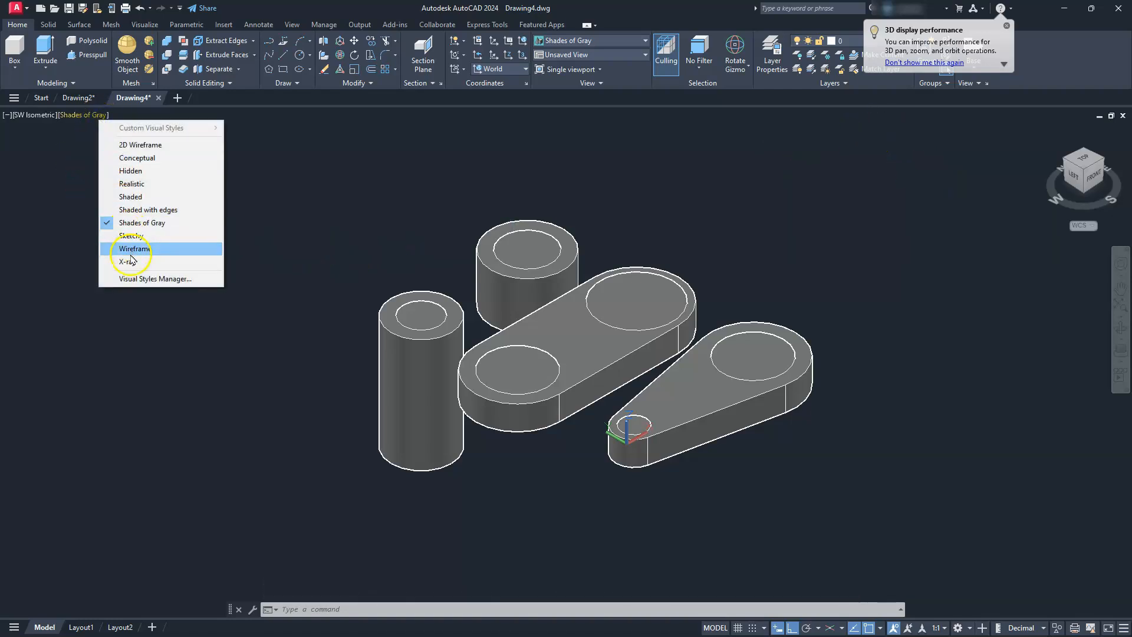
pyautogui.click(131, 249)
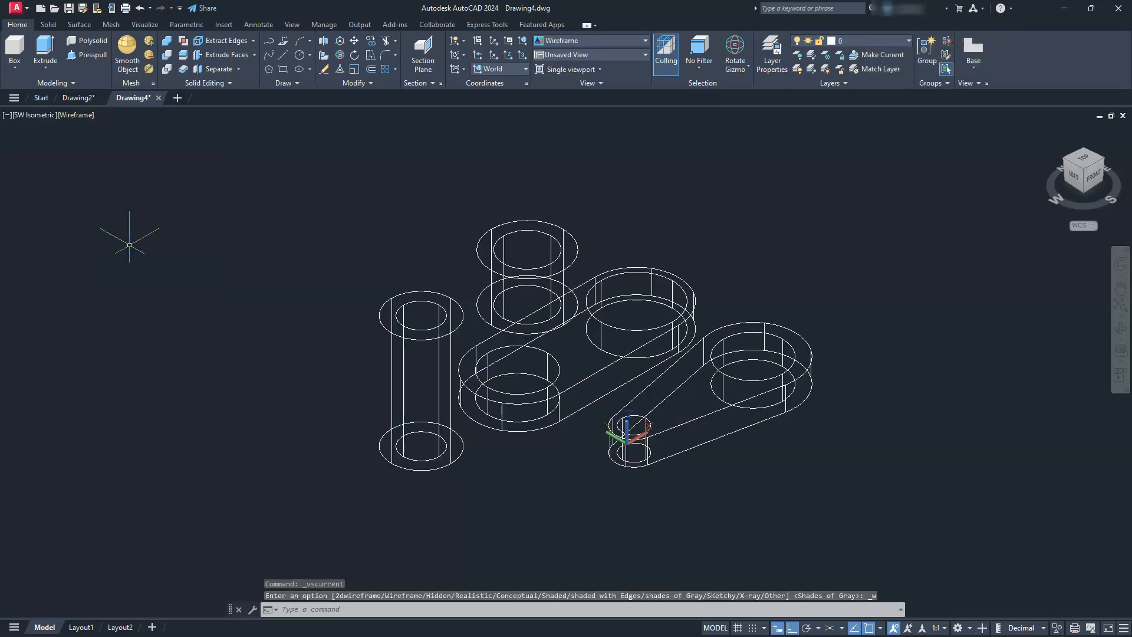
# Step: Subtract the large and small inner cylinders from the lever solid to cut its two through holes
pyautogui.click(167, 56)
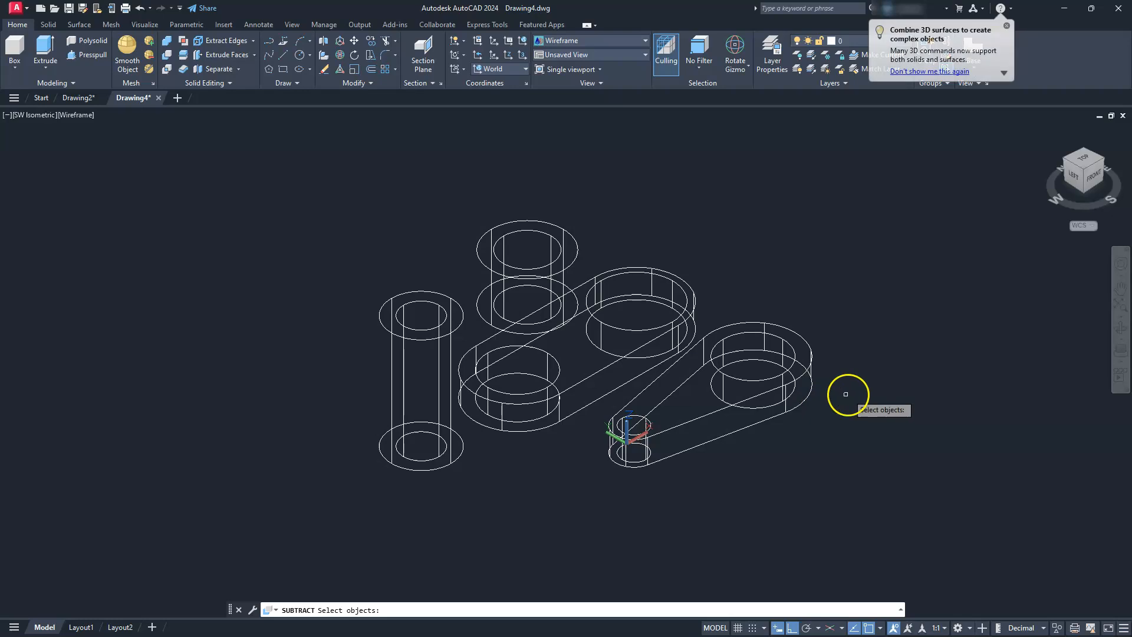
pyautogui.click(811, 357)
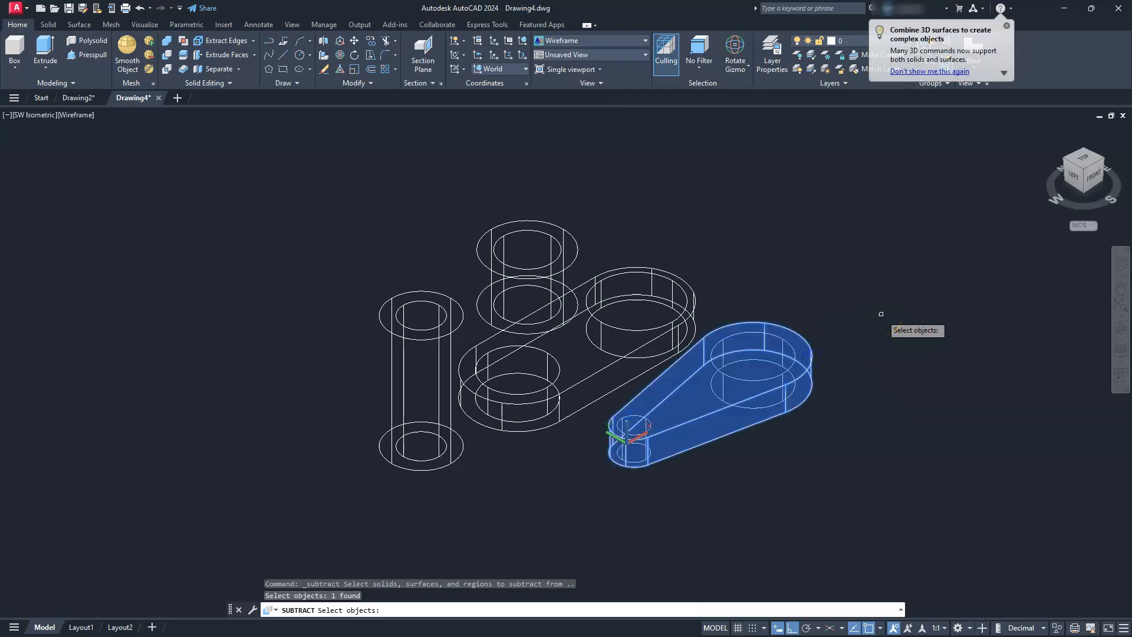
pyautogui.press('Return')
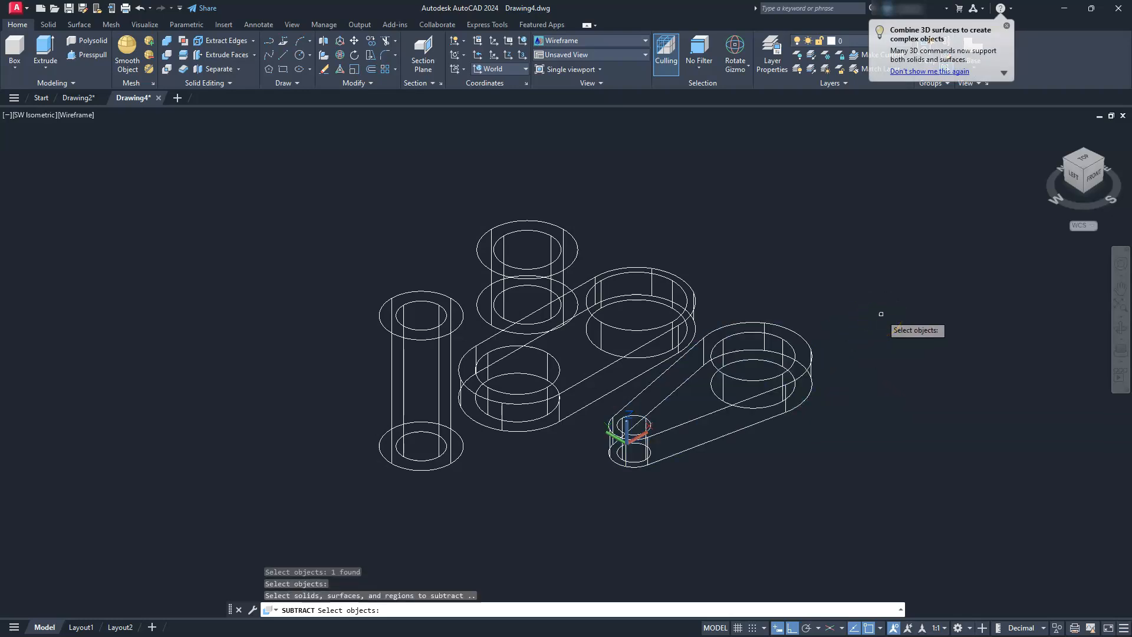
pyautogui.click(758, 376)
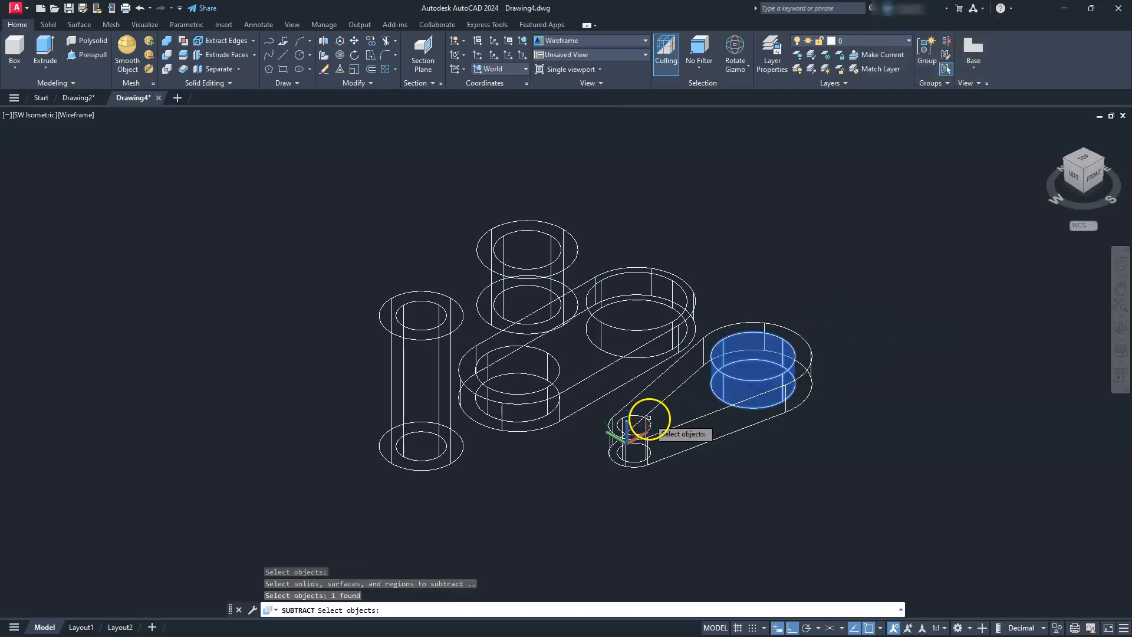
pyautogui.click(648, 418)
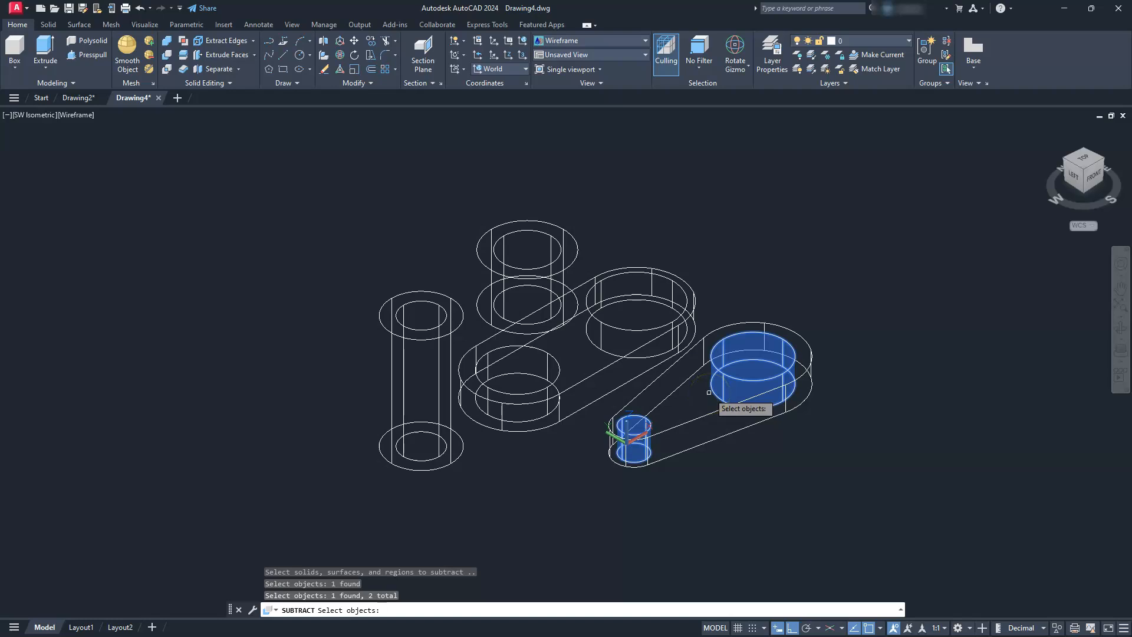
pyautogui.press('Return')
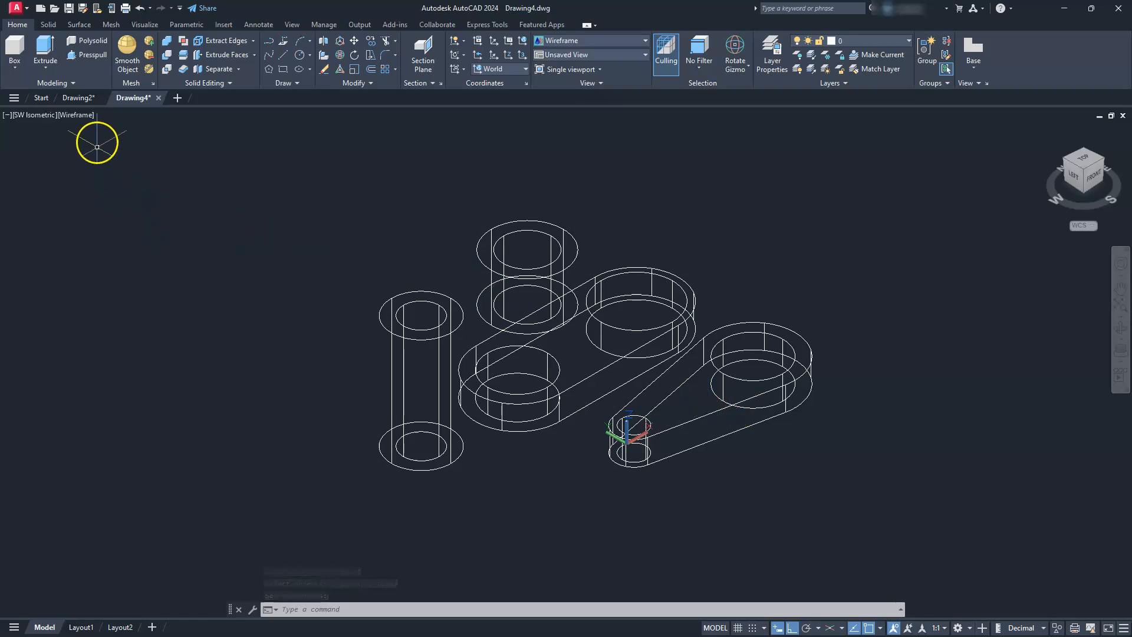
# Step: Check the lever's cut holes in the Shades of Gray visual style, and switch back to Wireframe
pyautogui.click(79, 115)
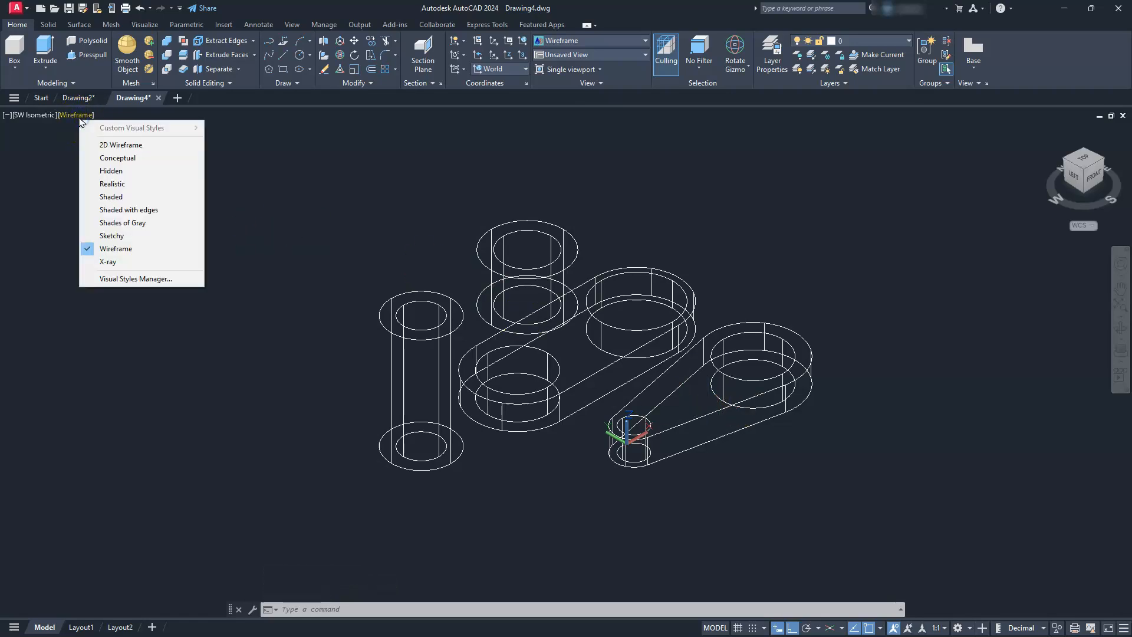
pyautogui.click(109, 223)
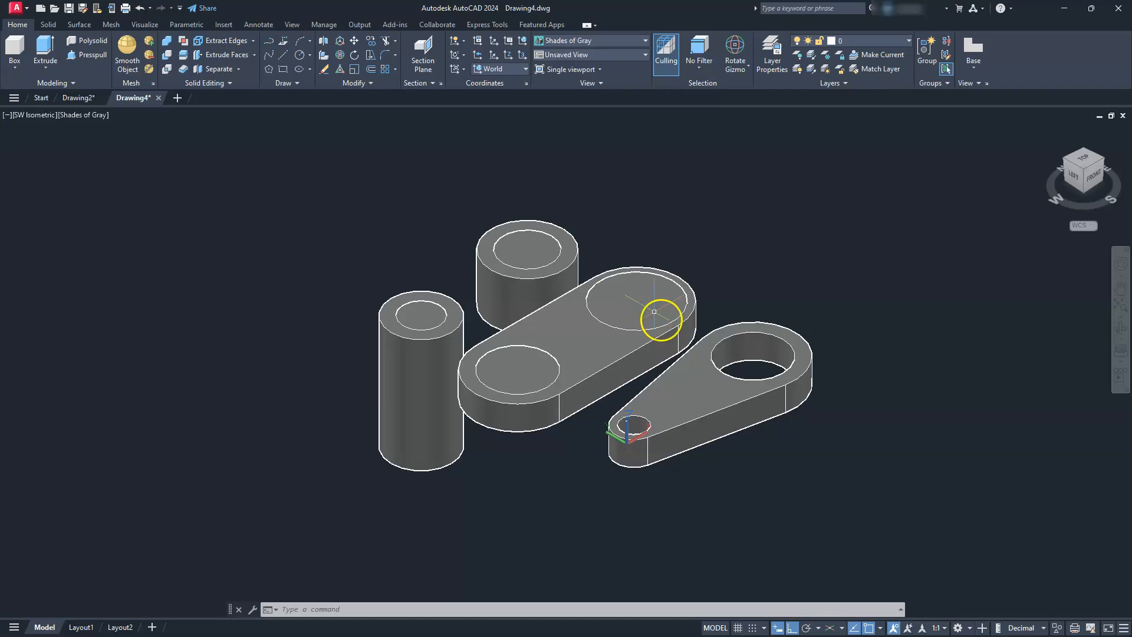
pyautogui.click(88, 114)
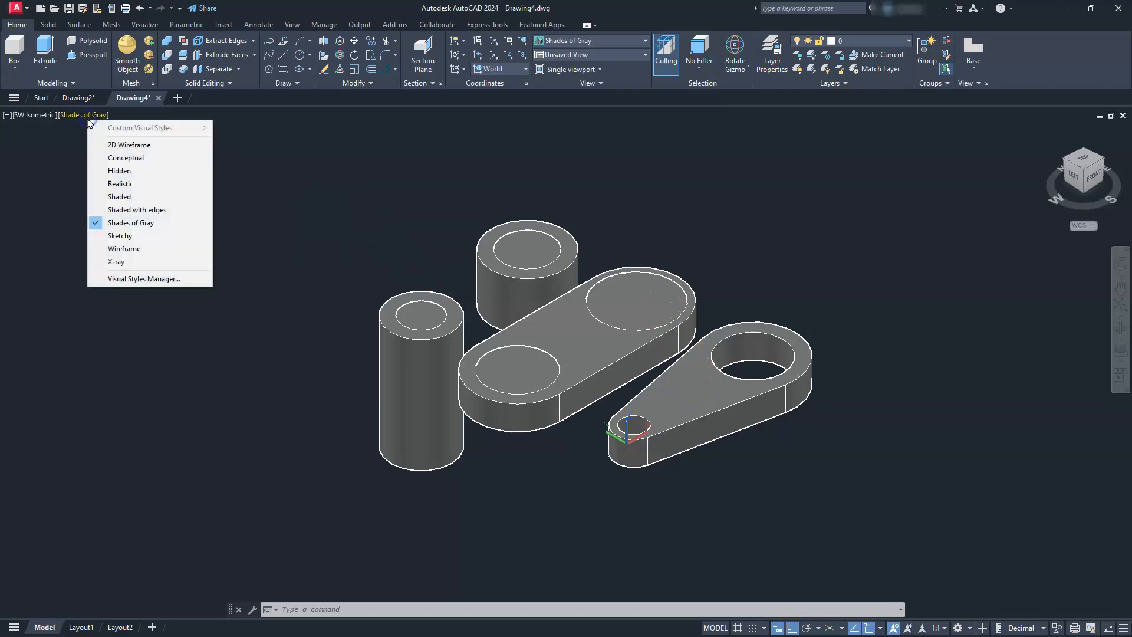
pyautogui.click(133, 251)
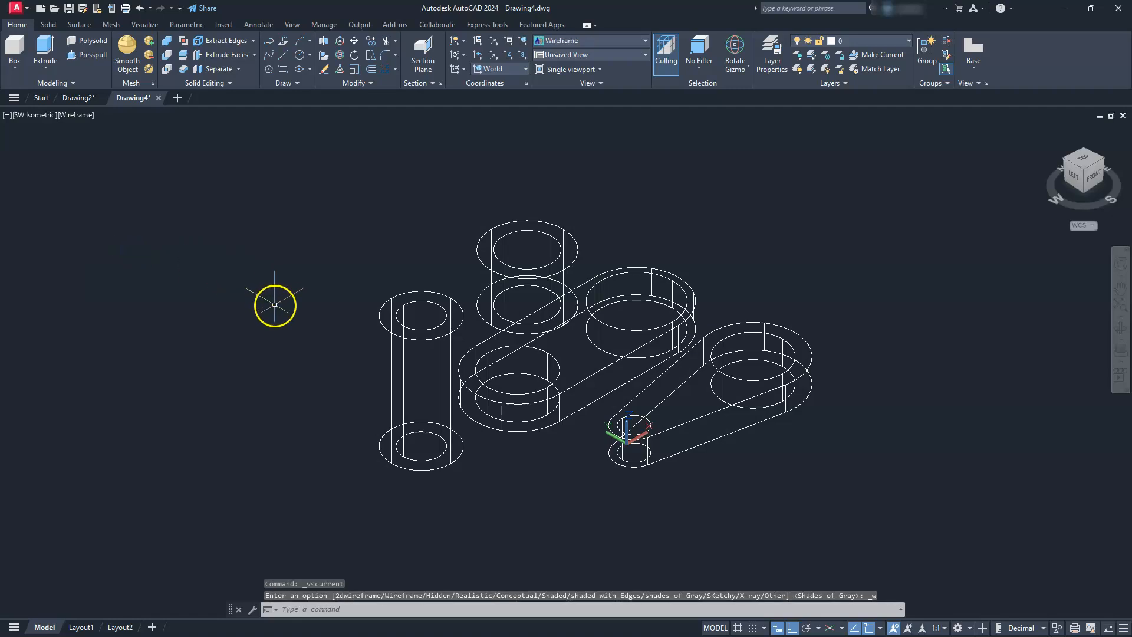
# Step: Subtract the two inner cylinders from the straight link solid to cut its through holes
pyautogui.click(168, 55)
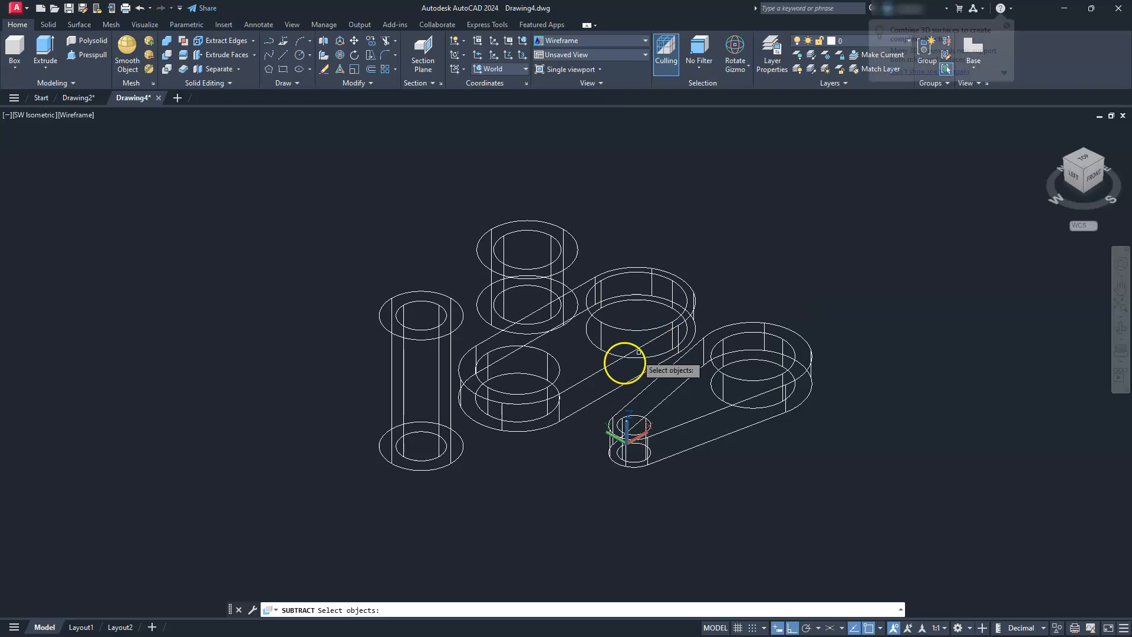
pyautogui.click(603, 368)
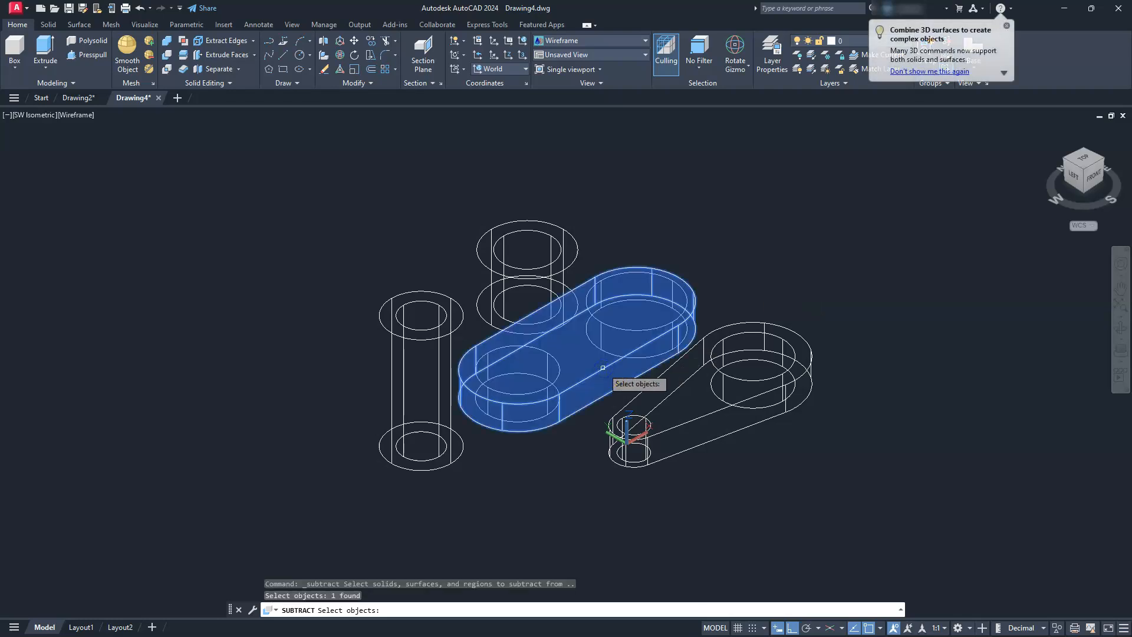
pyautogui.press('Return')
pyautogui.click(612, 327)
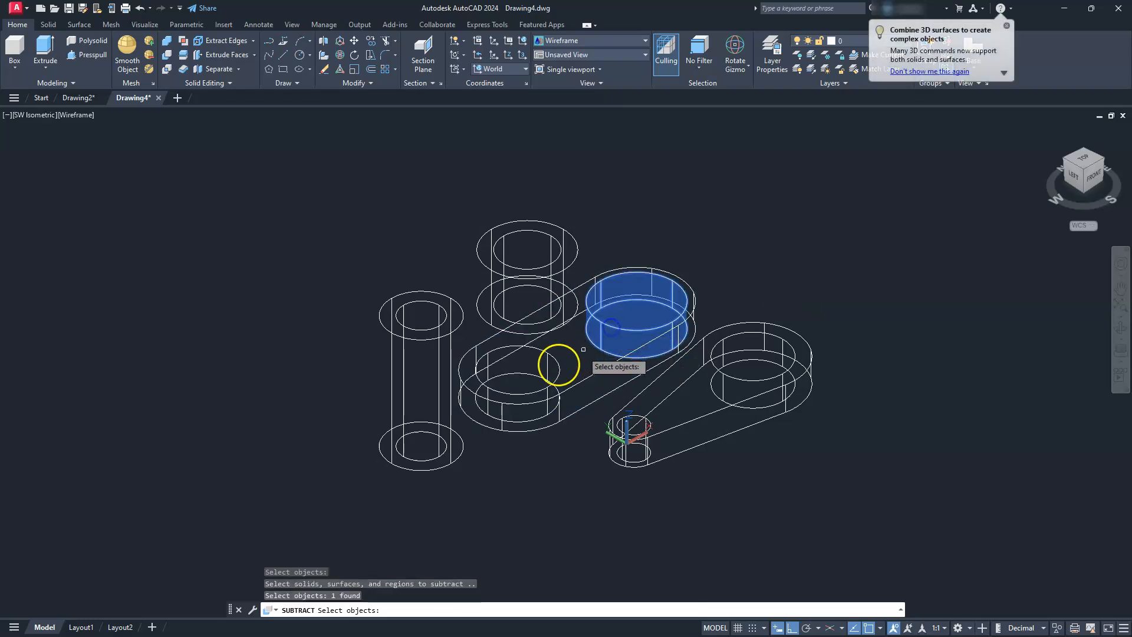
pyautogui.click(557, 364)
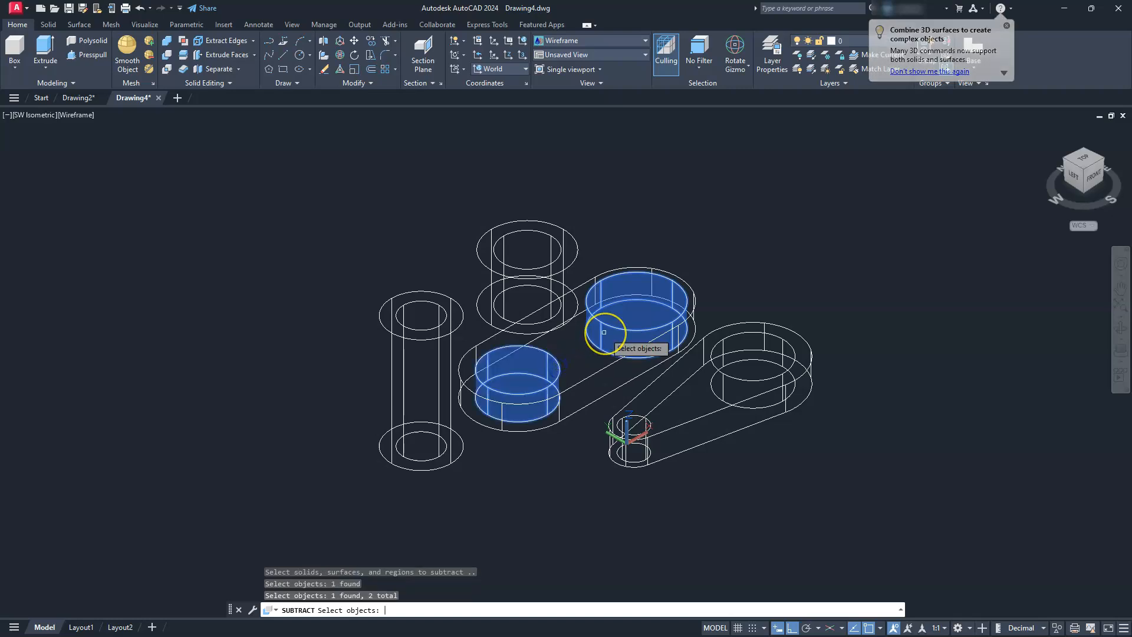
pyautogui.press('Return')
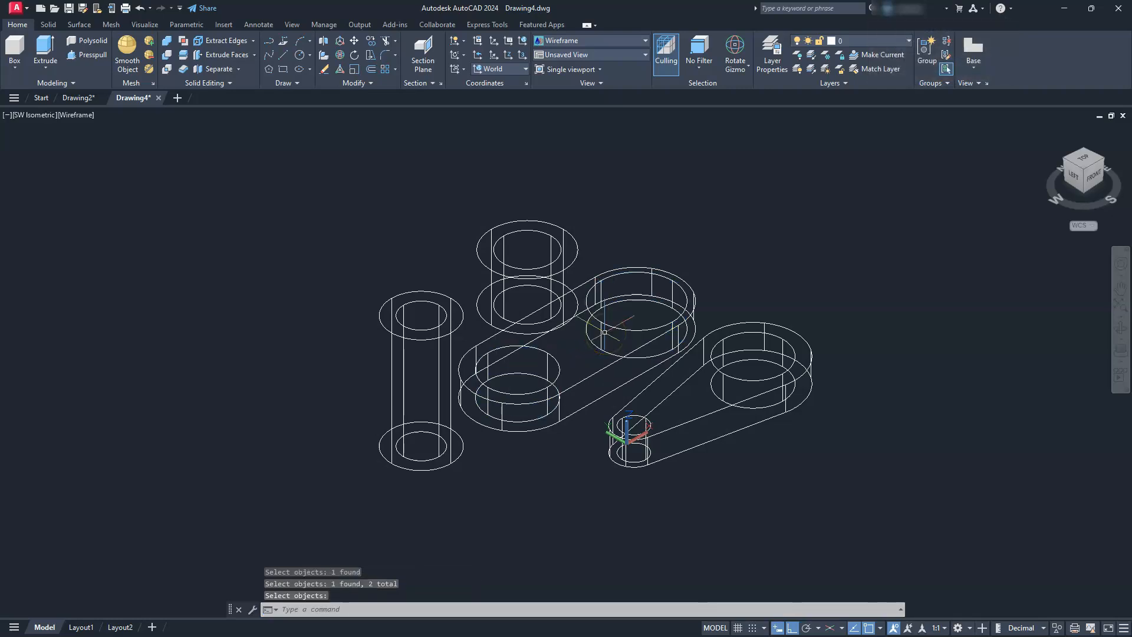
# Step: Subtract the inner cylinder from the short, wide cylinder behind the link to make it hollow
pyautogui.press('Return')
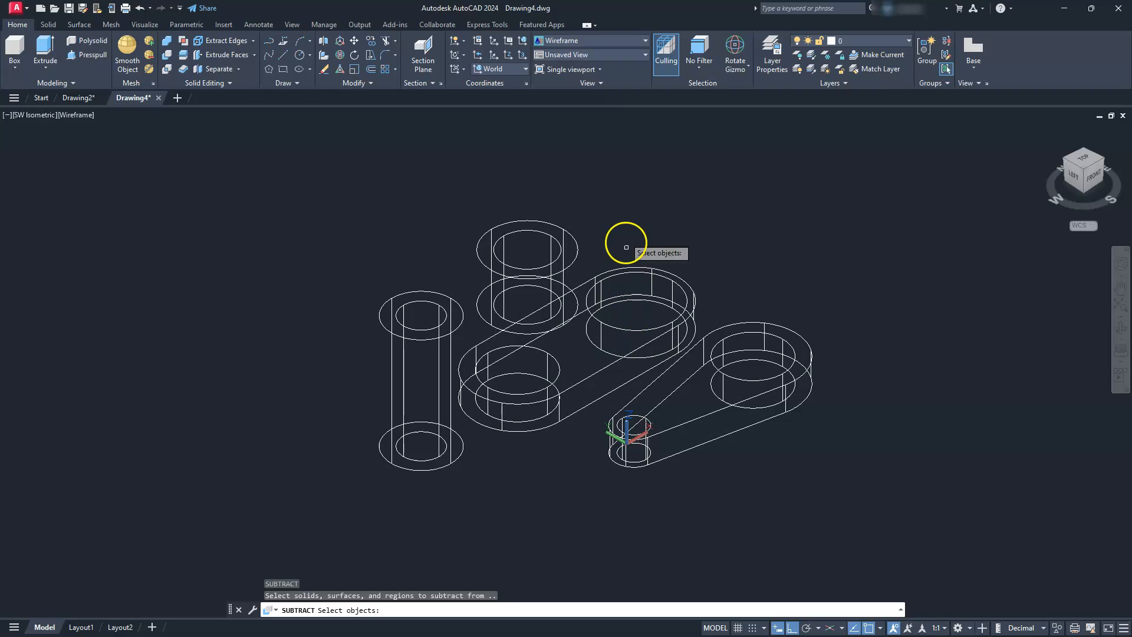
pyautogui.click(546, 219)
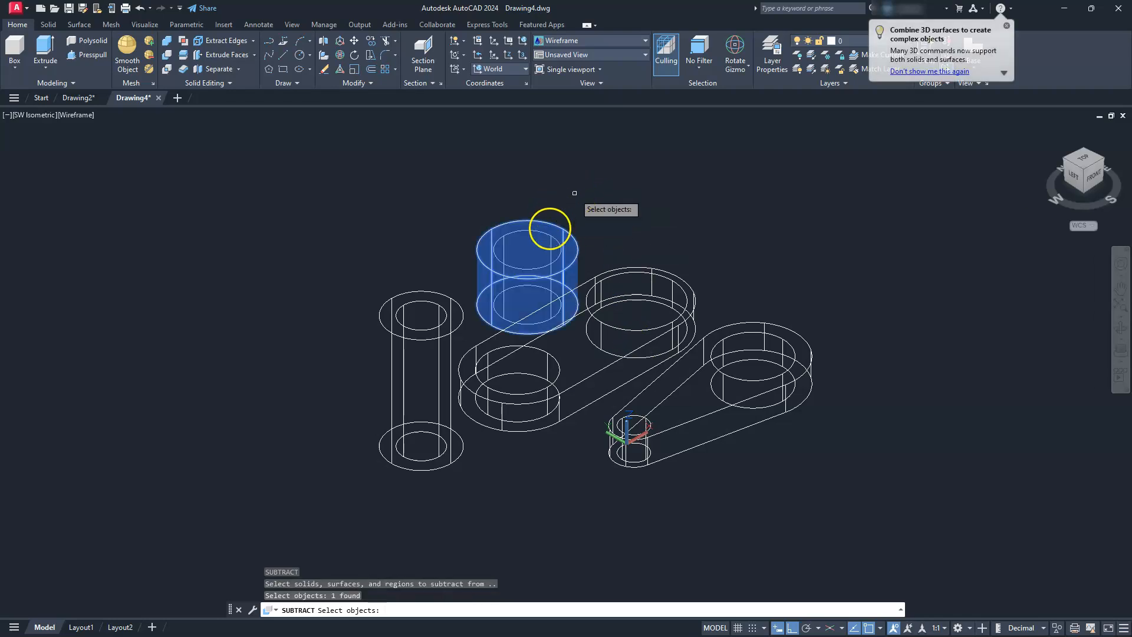
pyautogui.press('Return')
pyautogui.click(539, 232)
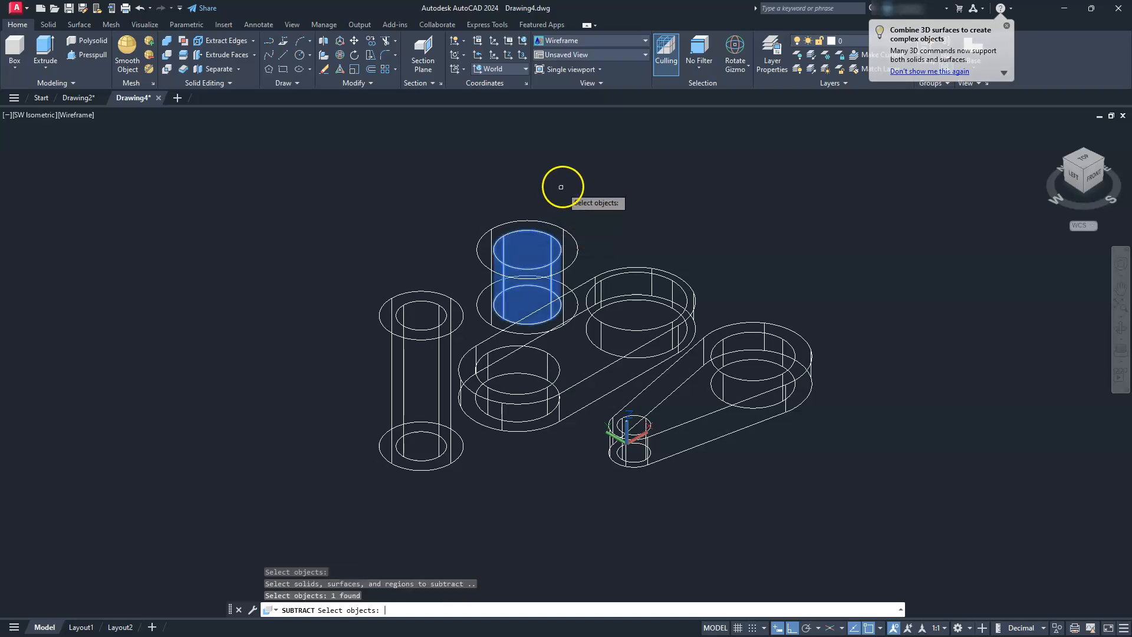
pyautogui.press('Return')
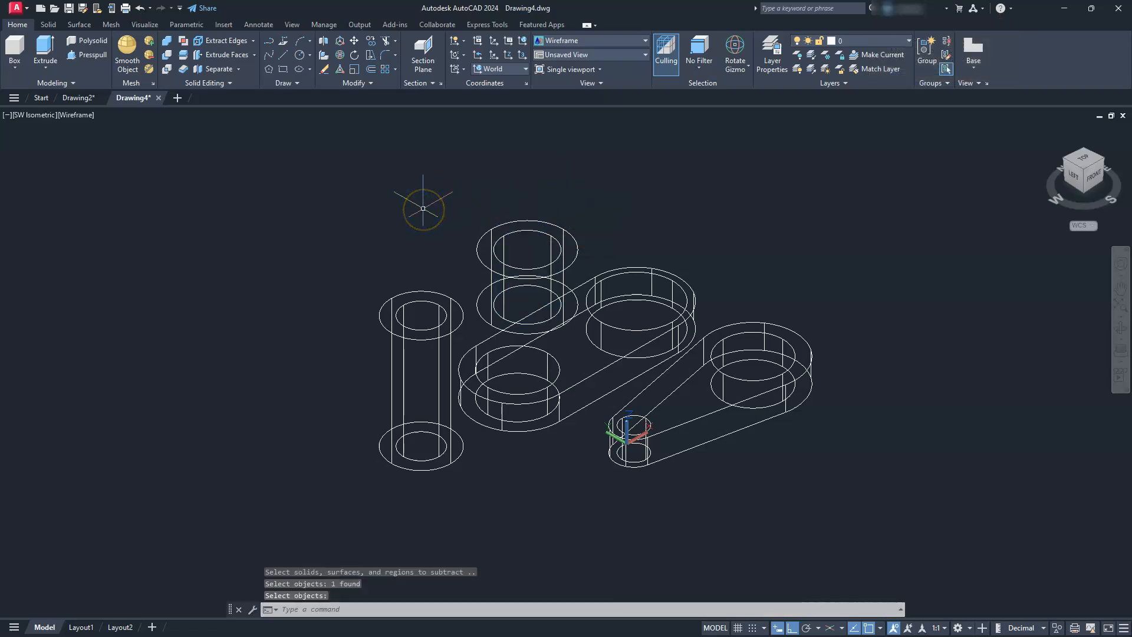
# Step: Subtract the inner cylinder from the tall, narrow cylinder beside the link to make it a tube
pyautogui.press('Return')
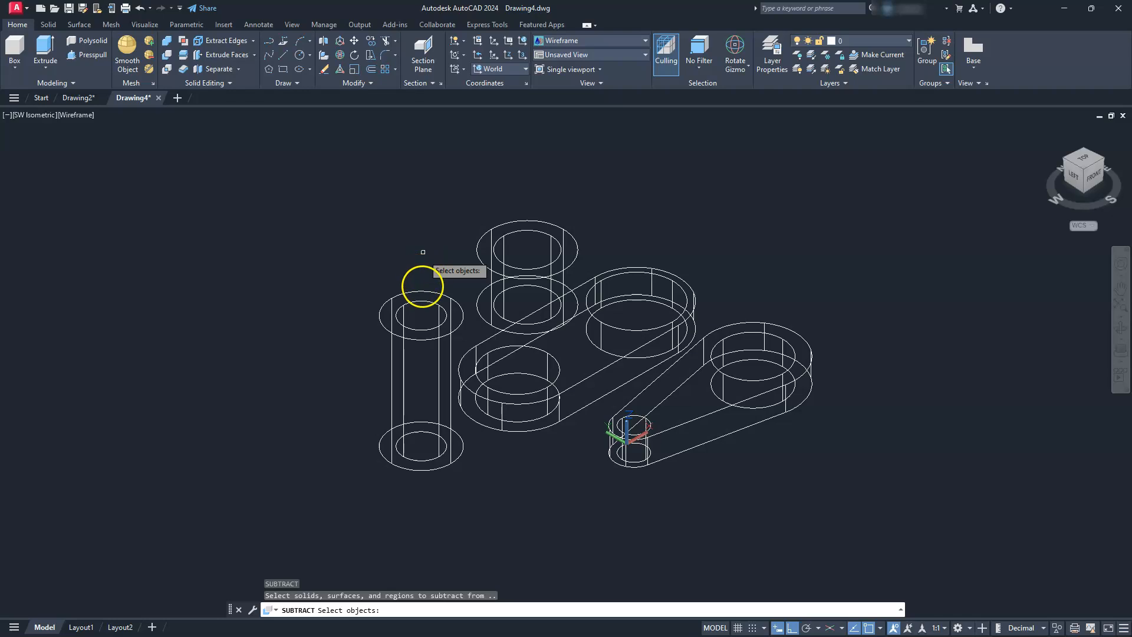
pyautogui.click(422, 292)
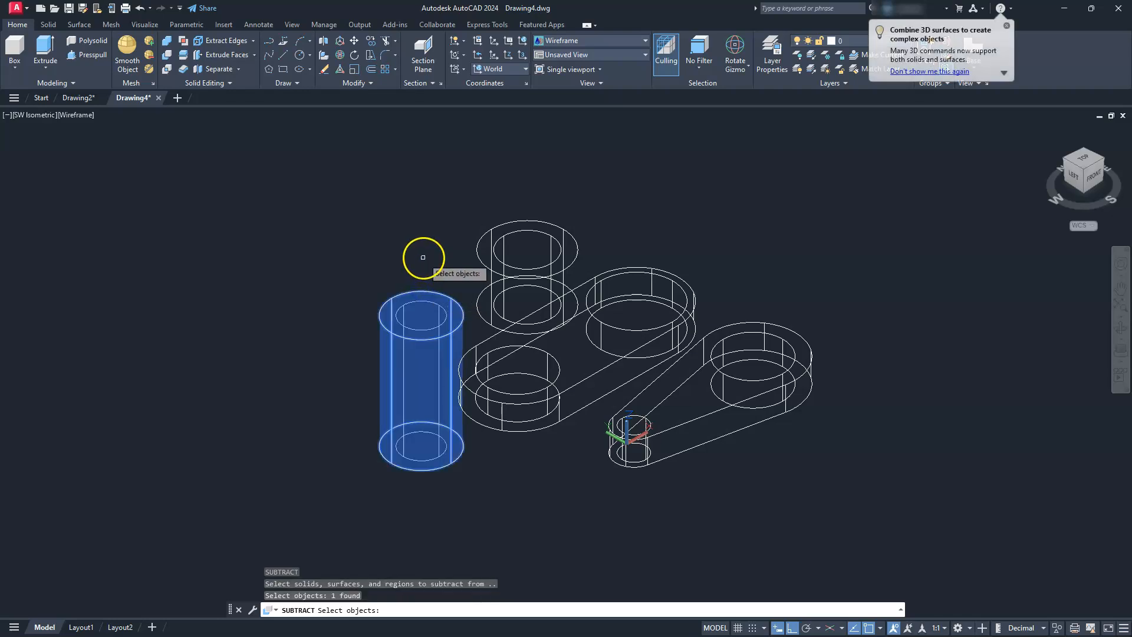
pyautogui.press('Return')
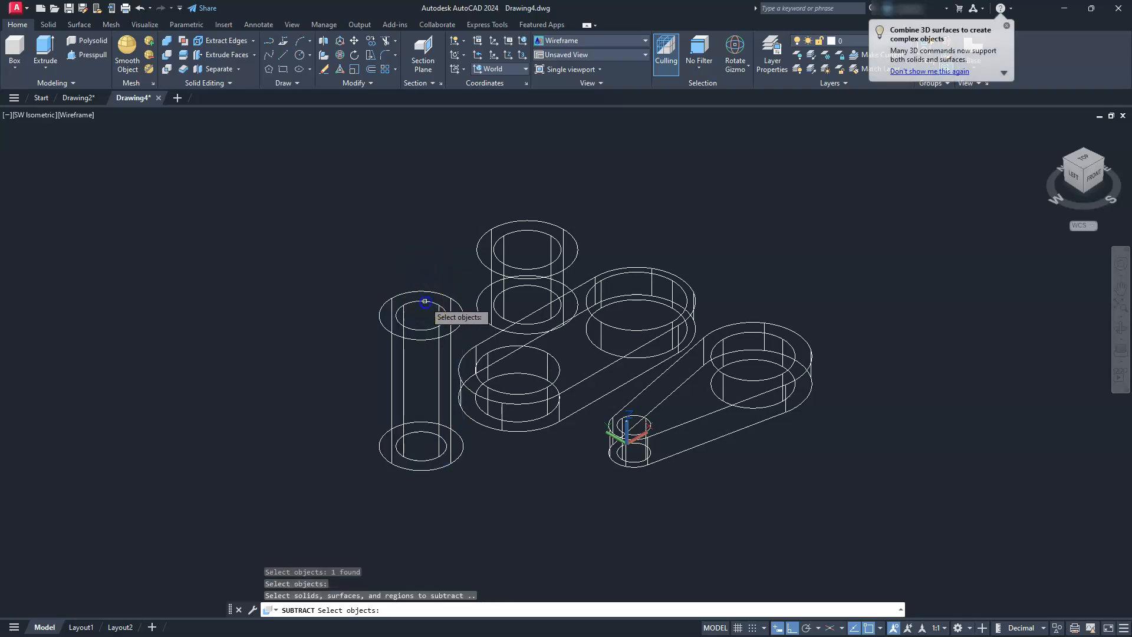
pyautogui.click(422, 303)
pyautogui.press('Return')
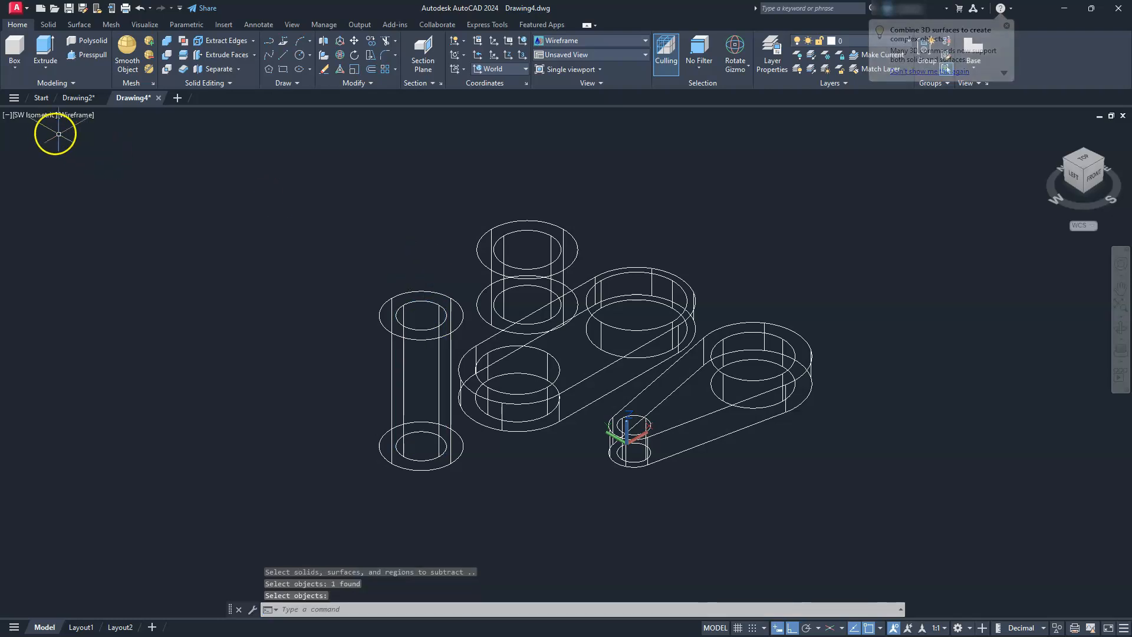
# Step: Inspect all the hollowed solids in the Shades of Gray visual style, and switch back to Wireframe
pyautogui.click(75, 115)
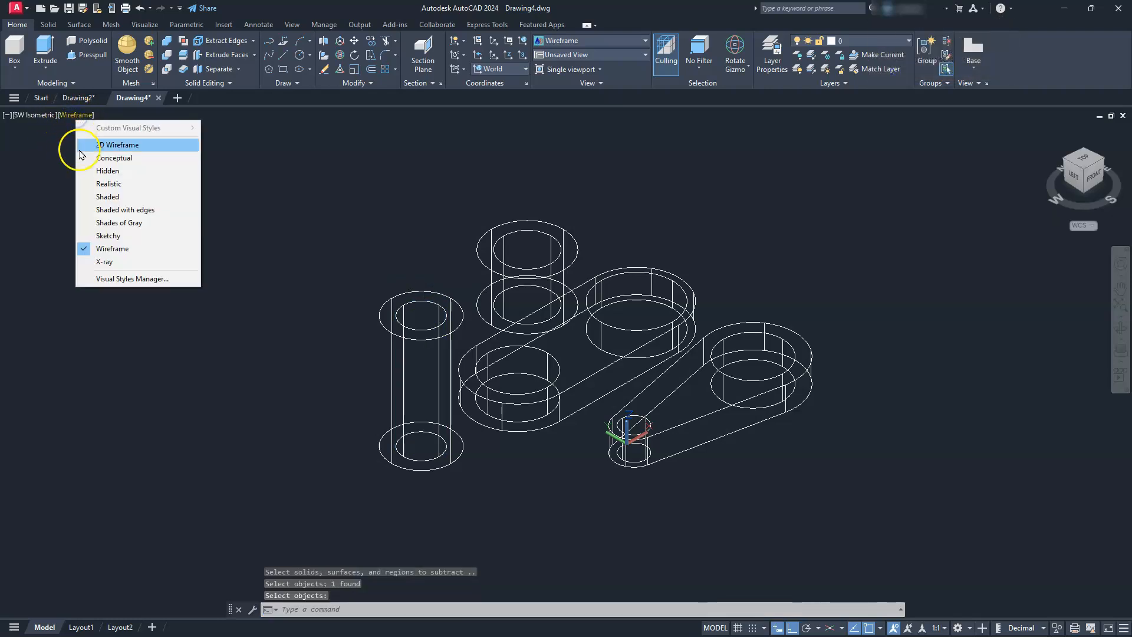
pyautogui.click(97, 222)
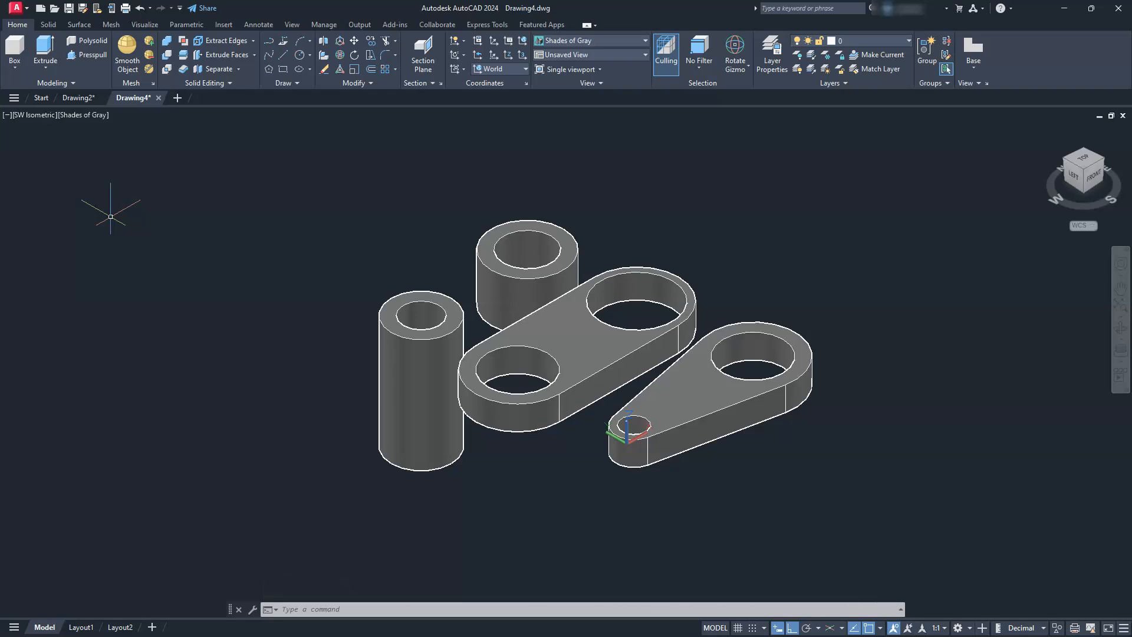
pyautogui.click(82, 115)
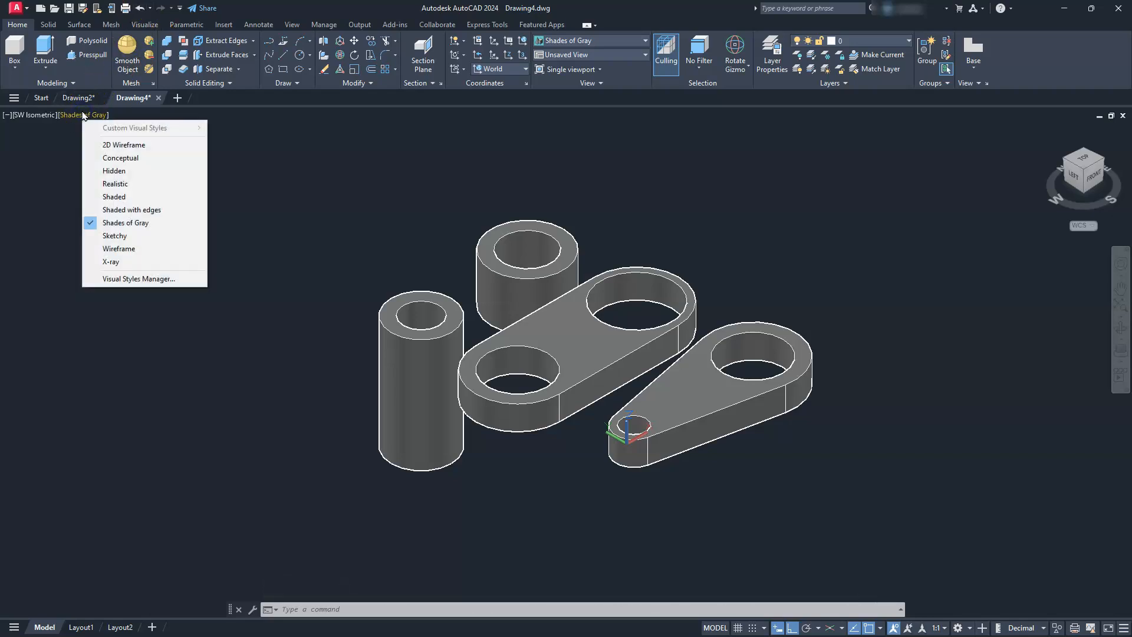
pyautogui.click(118, 249)
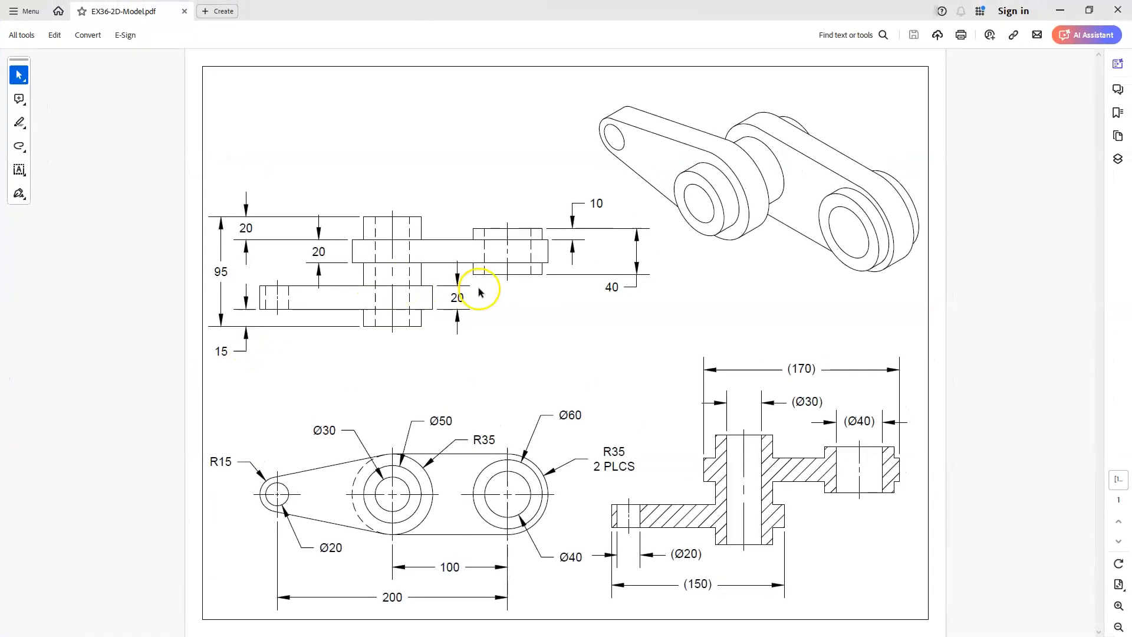
# Step: In the EX36-2D-Model.pdf drawing in Acrobat, highlight the tall cylinder's 15 and 20 end offsets and its 95 overall height
pyautogui.doubleClick(218, 352)
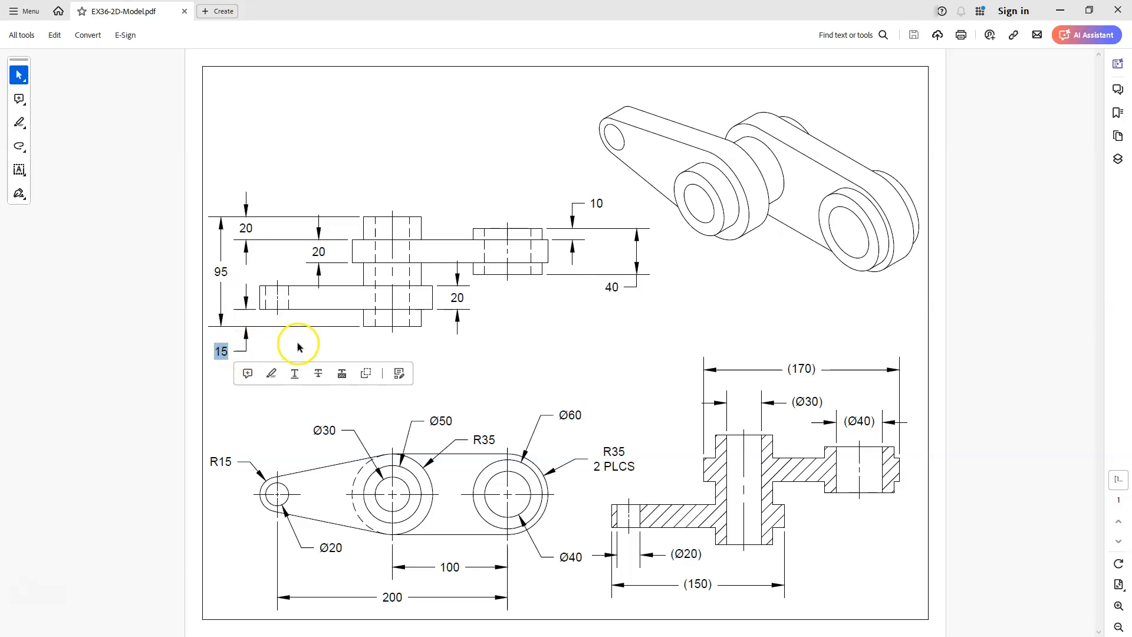
pyautogui.click(272, 374)
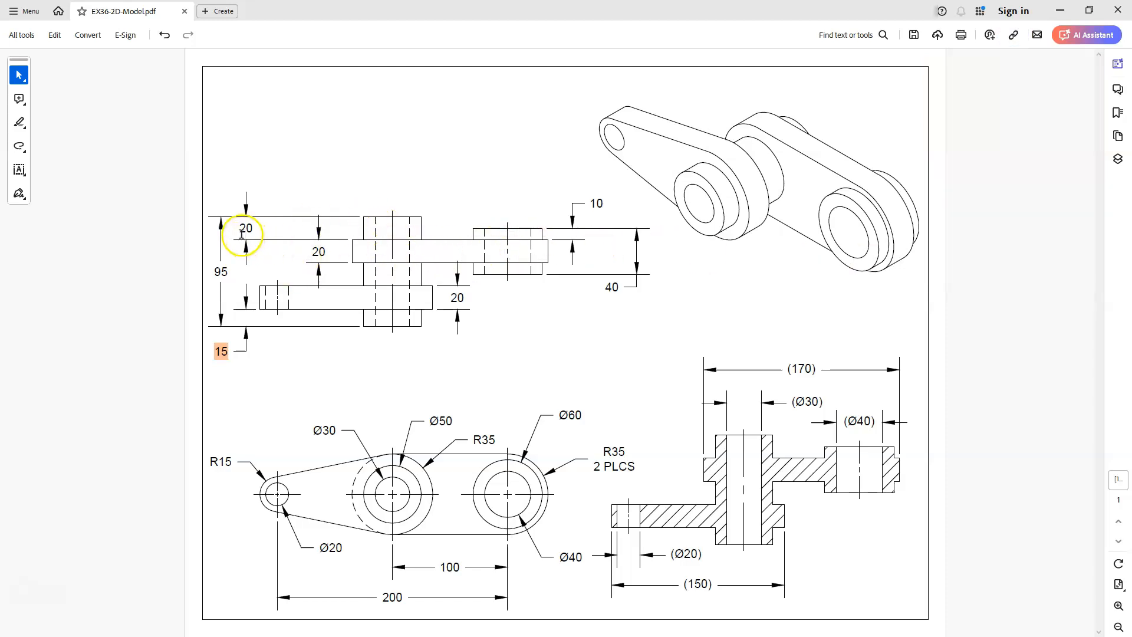
pyautogui.moveTo(236, 230); pyautogui.dragTo(258, 231)
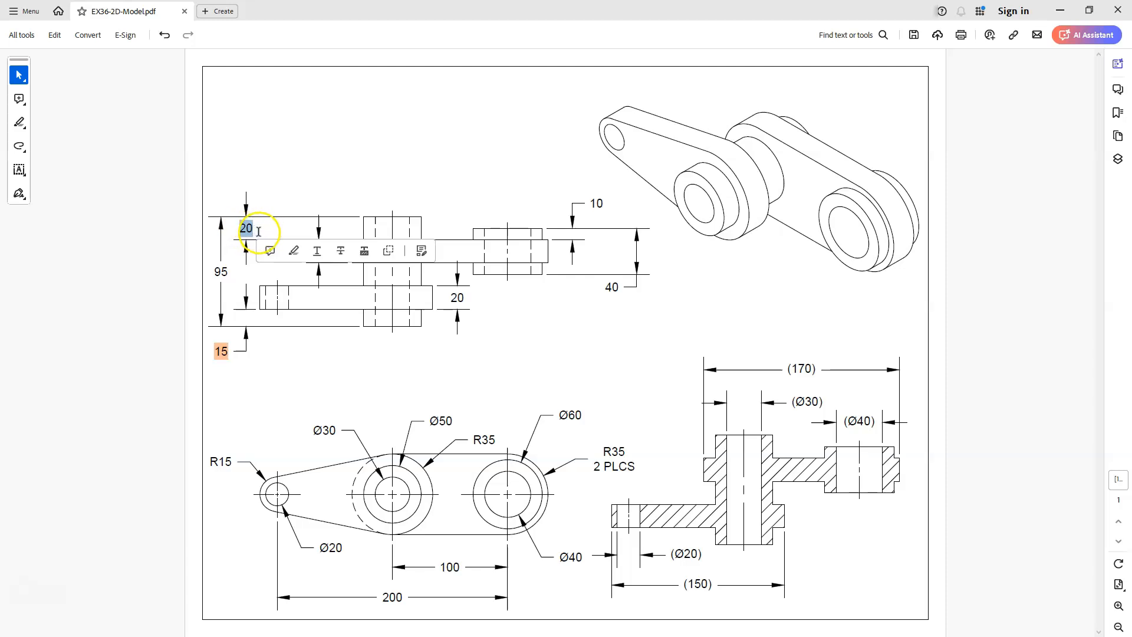
pyautogui.click(286, 212)
pyautogui.moveTo(248, 229); pyautogui.dragTo(238, 230)
pyautogui.click(273, 250)
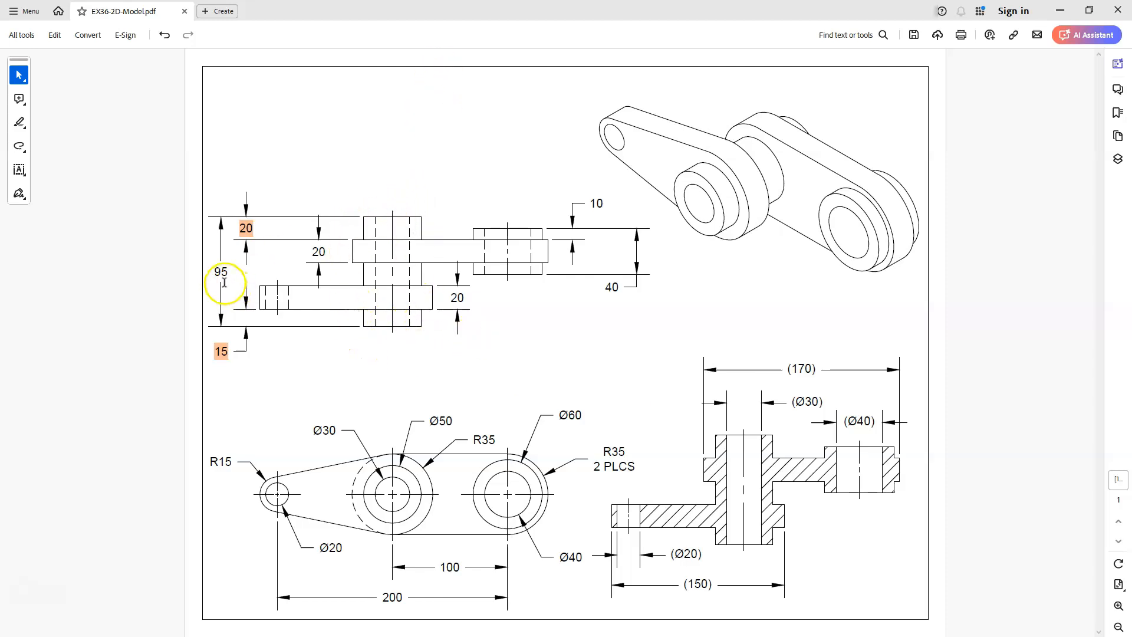
pyautogui.moveTo(228, 271); pyautogui.dragTo(216, 273)
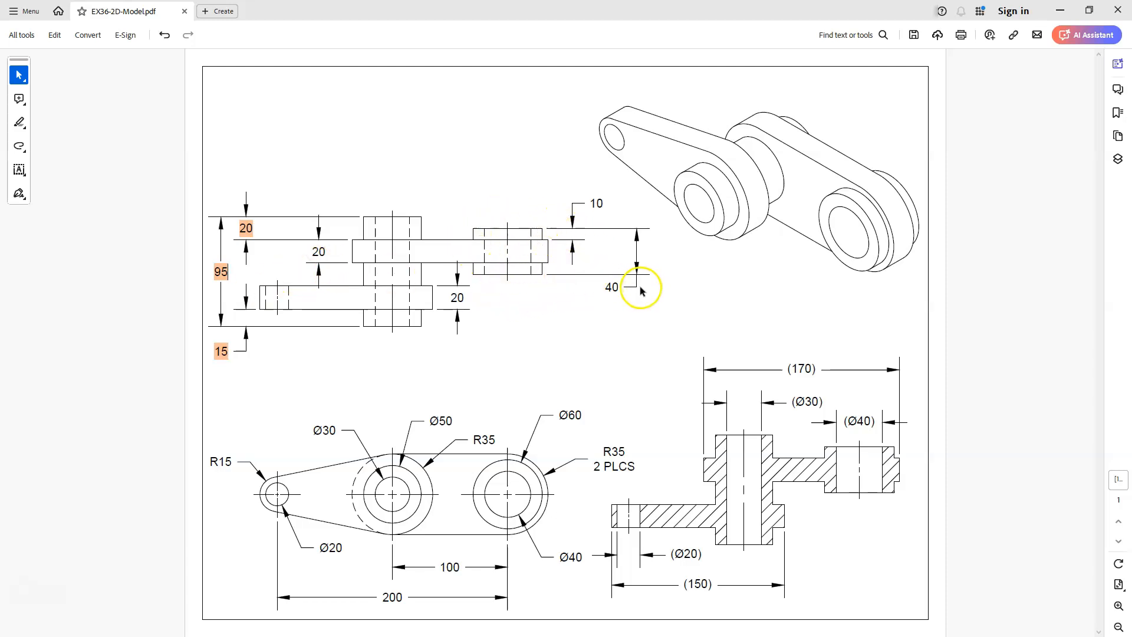
# Step: Highlight the short cylinder's 40 height and 10 offset dimensions in the PDF drawing
pyautogui.moveTo(614, 288); pyautogui.dragTo(621, 293)
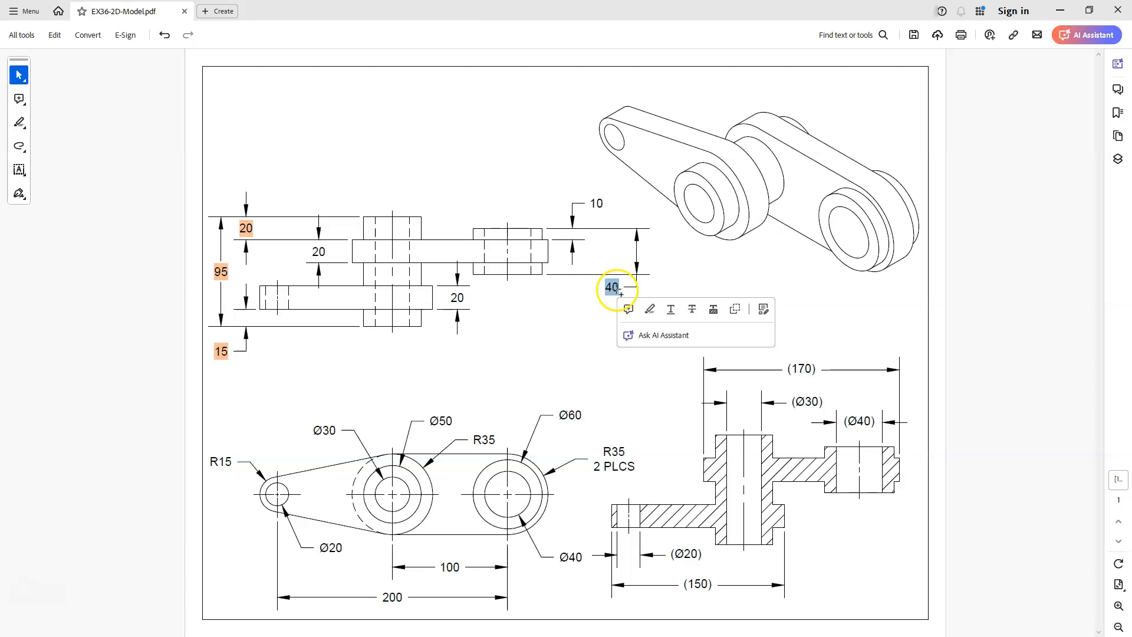
pyautogui.click(651, 309)
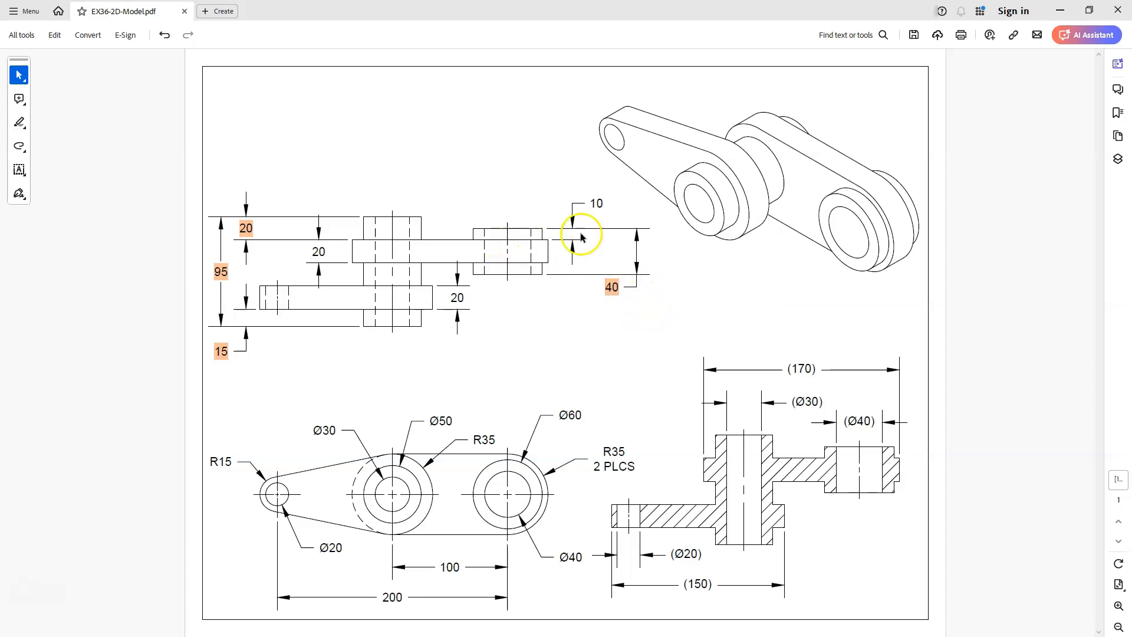
pyautogui.moveTo(605, 207); pyautogui.dragTo(582, 219)
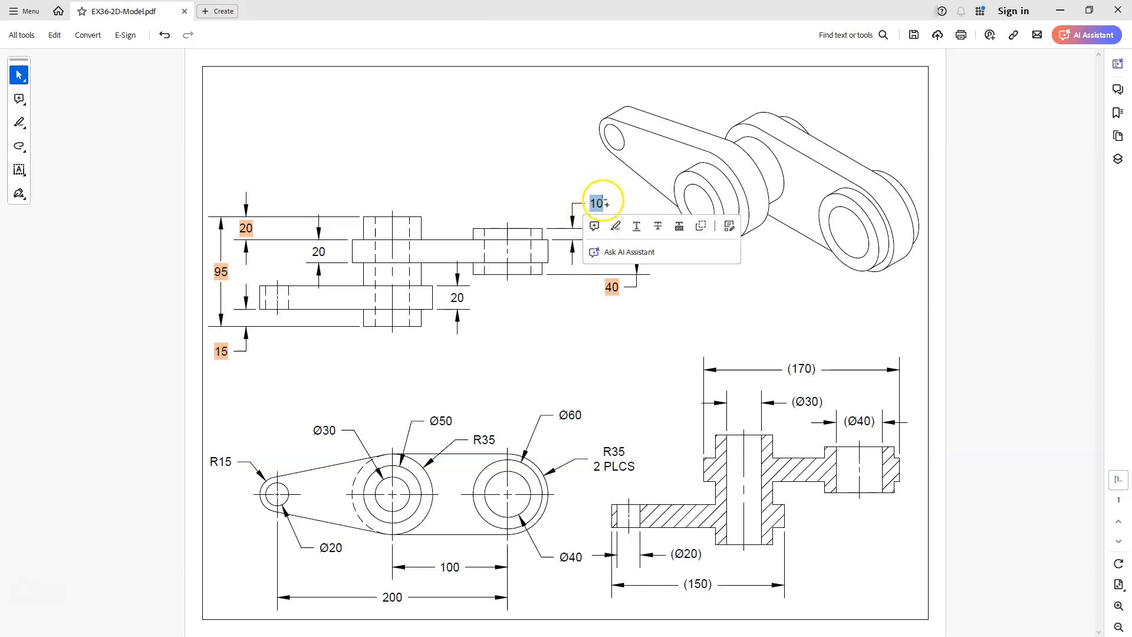
pyautogui.click(616, 227)
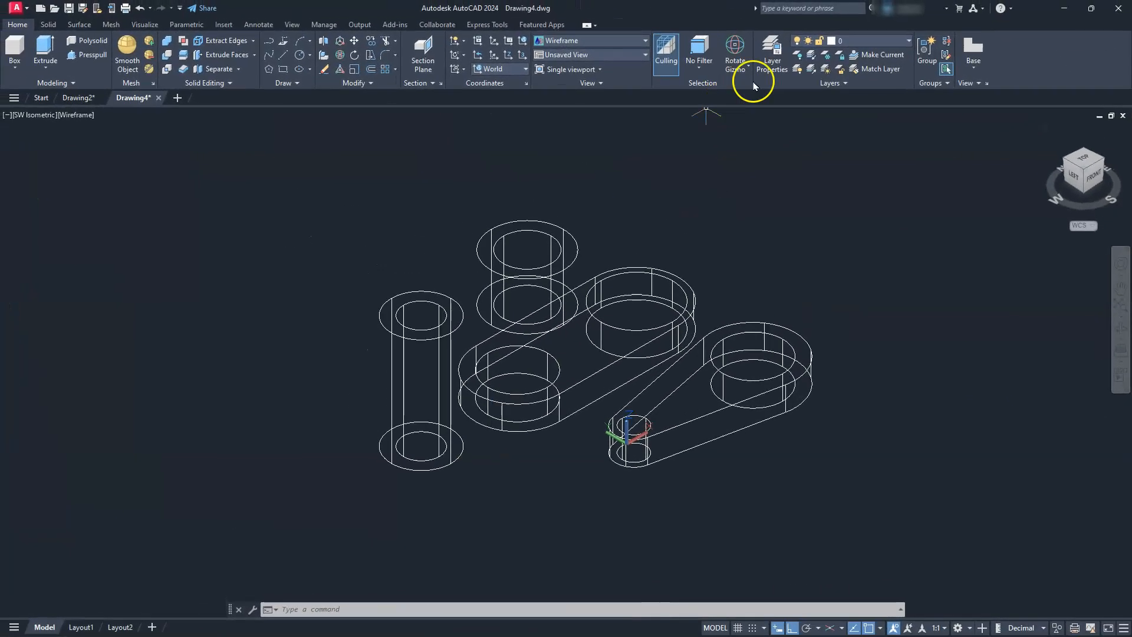
# Step: In AutoCAD, set the gizmo to Move, and move the tall tube by its bottom center onto the bottom center of the lever's large hole
pyautogui.click(740, 73)
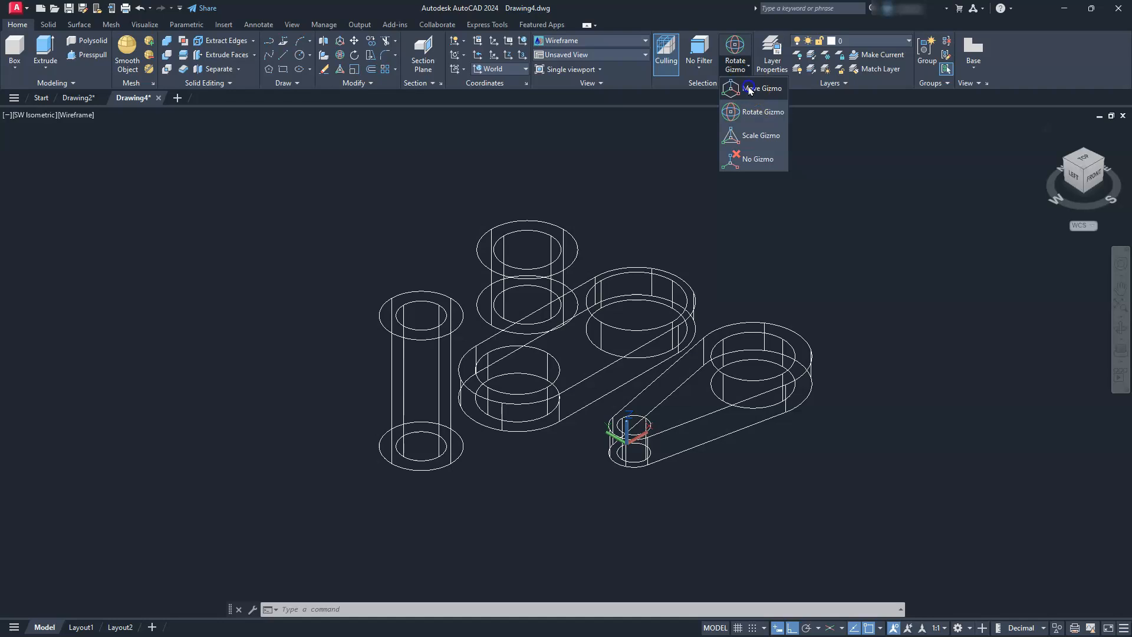
pyautogui.click(749, 89)
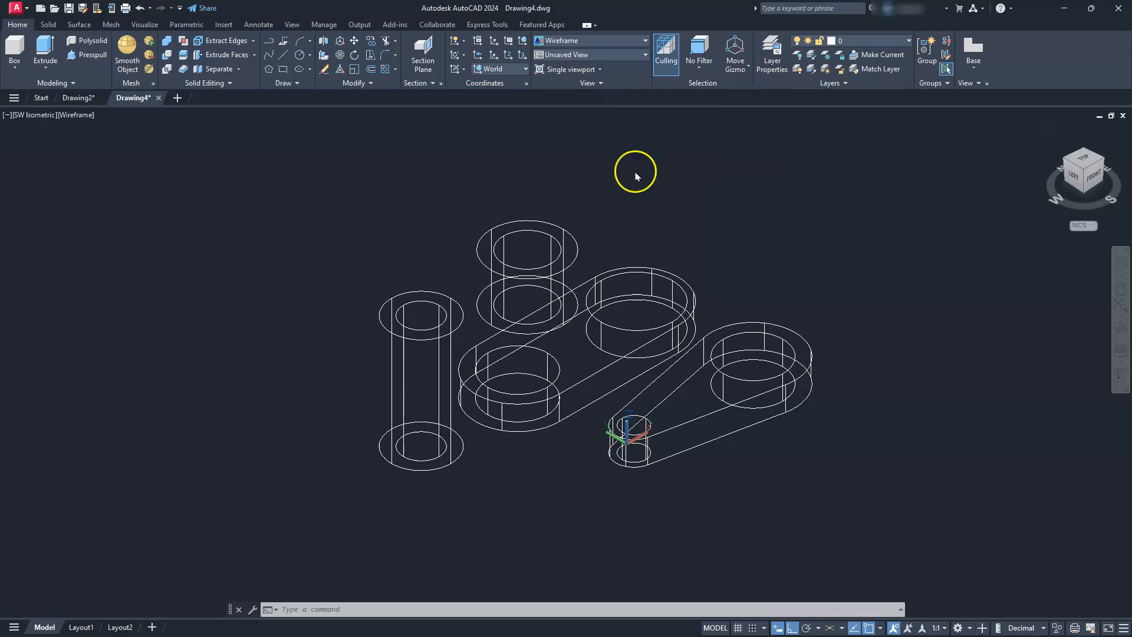
pyautogui.click(400, 454)
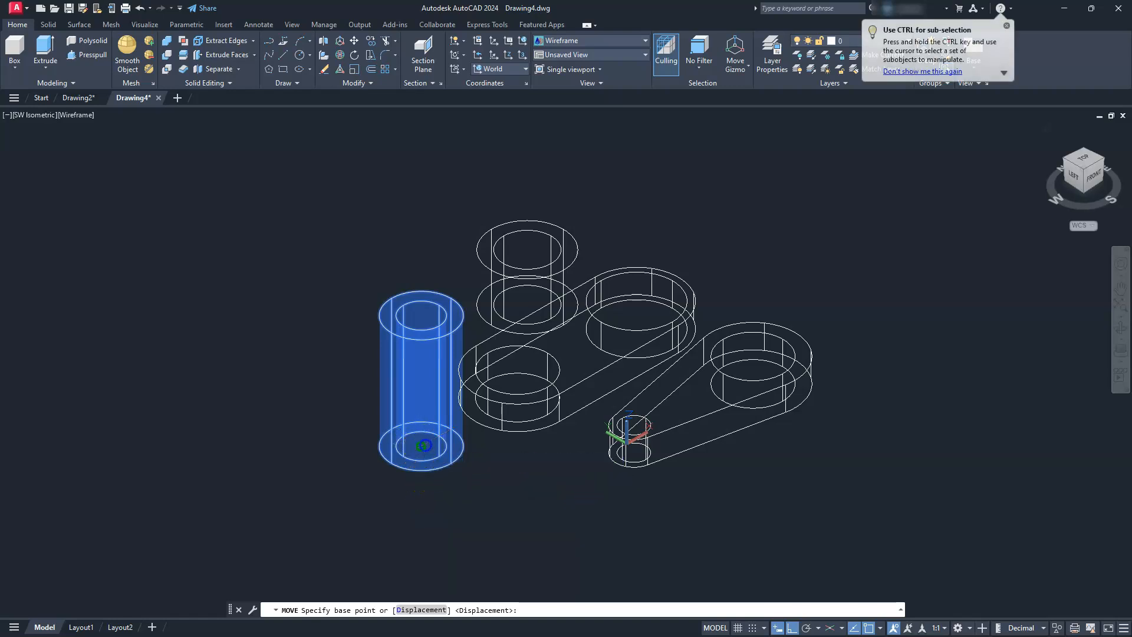
pyautogui.click(421, 447)
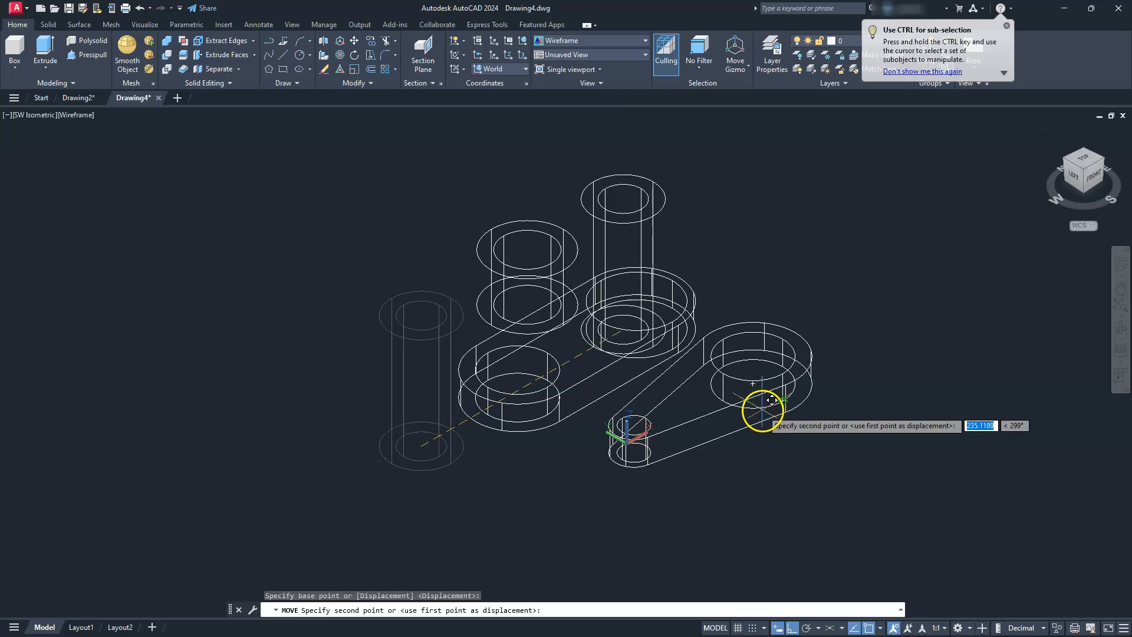
pyautogui.scroll(2, 773, 380)
pyautogui.scroll(5, 773, 380)
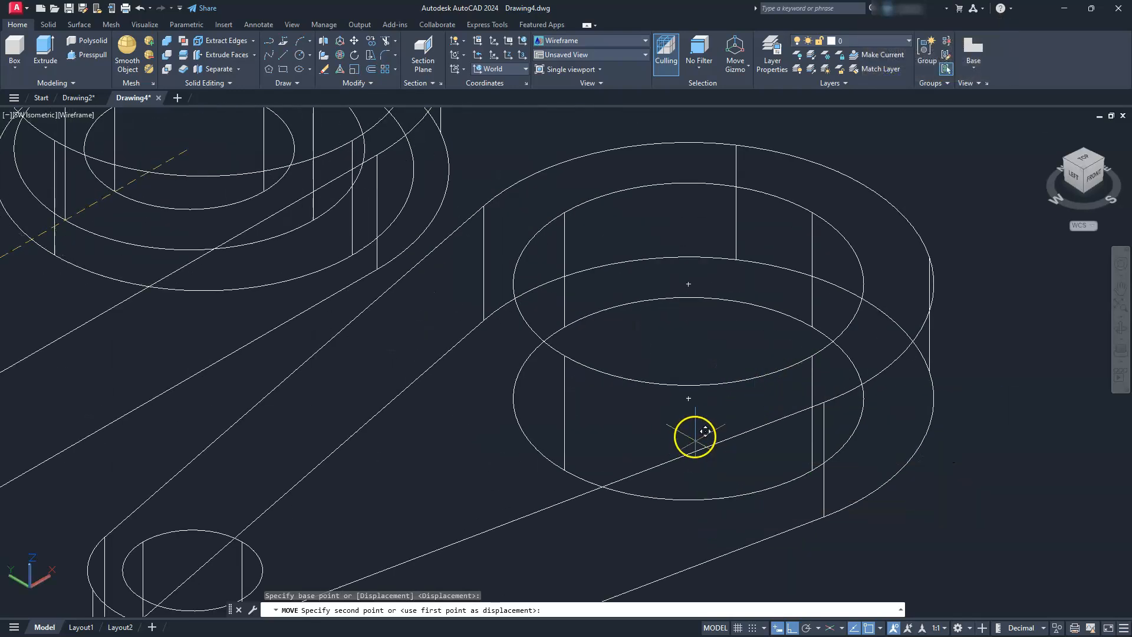
pyautogui.click(689, 399)
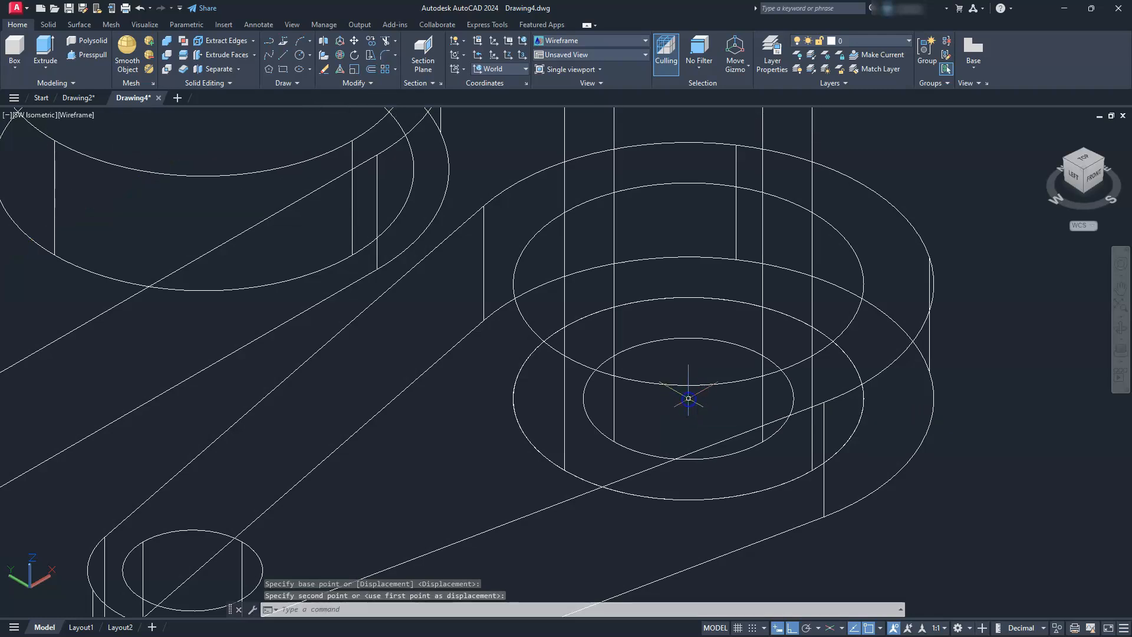
# Step: Move the tall tube 15 units straight down along the Z axis with the Move gizmo
pyautogui.scroll(-5, 685, 429)
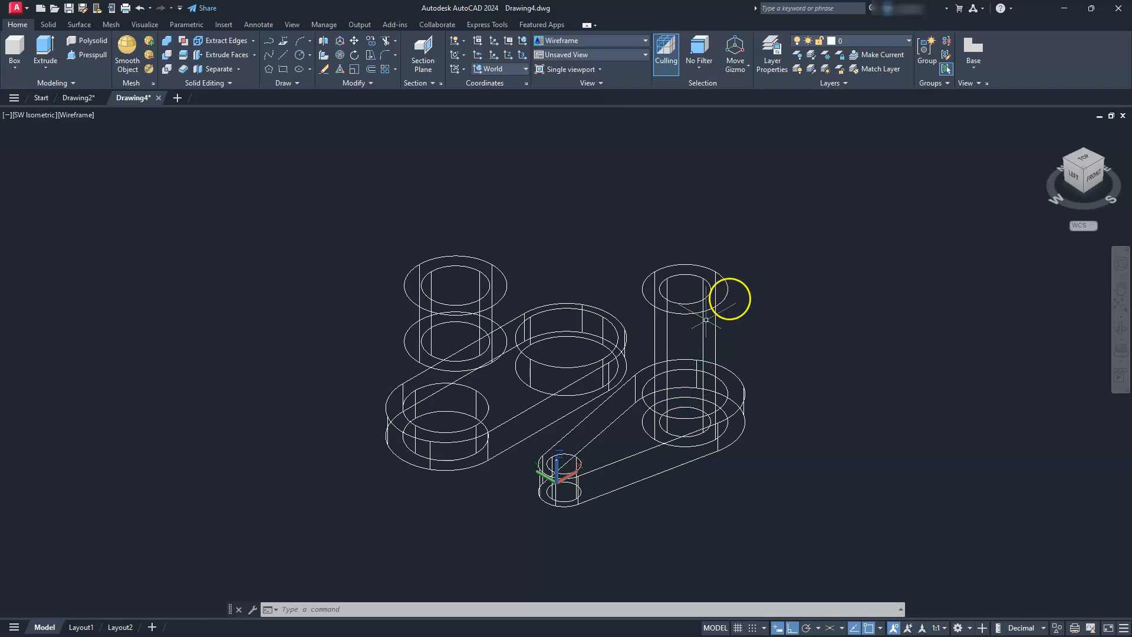
pyautogui.click(717, 269)
pyautogui.click(714, 286)
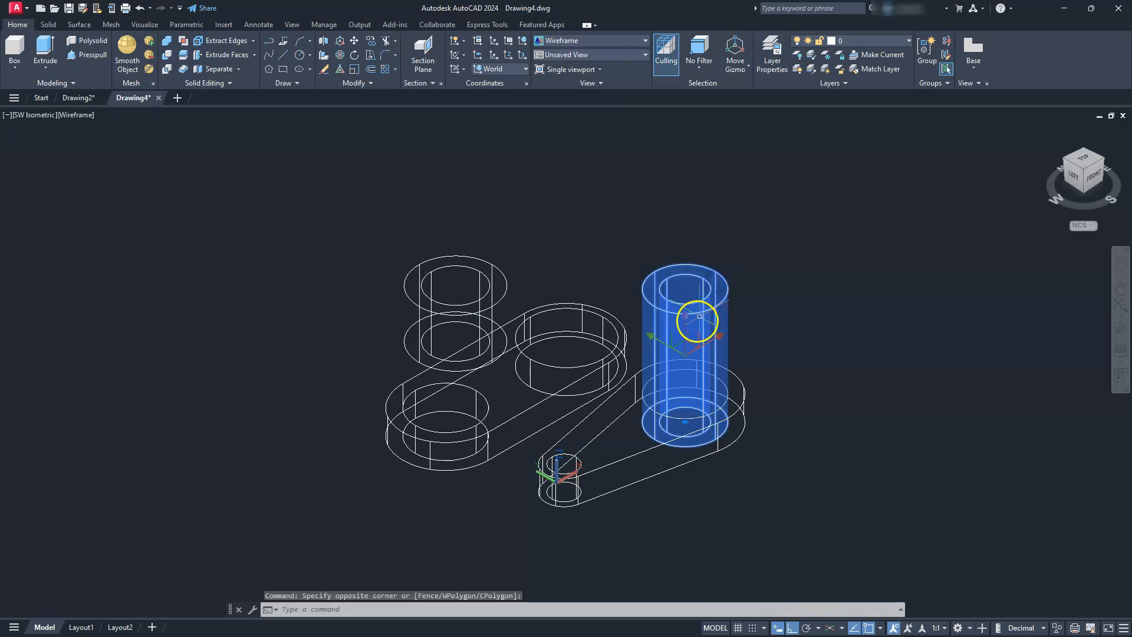
pyautogui.click(685, 321)
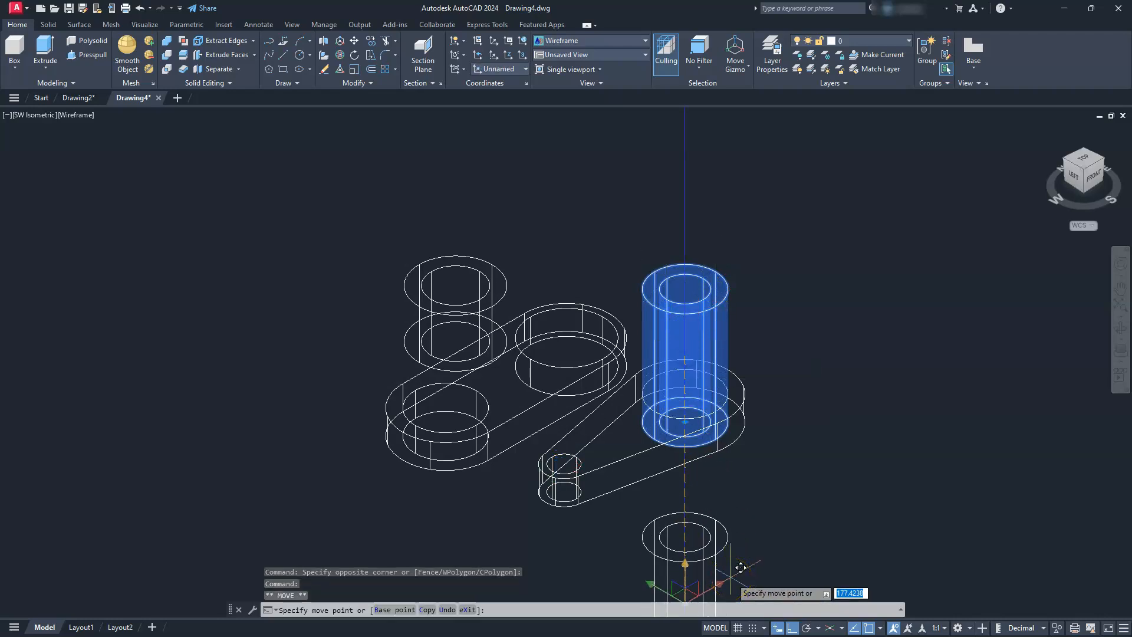
pyautogui.write('15')
pyautogui.press('Return')
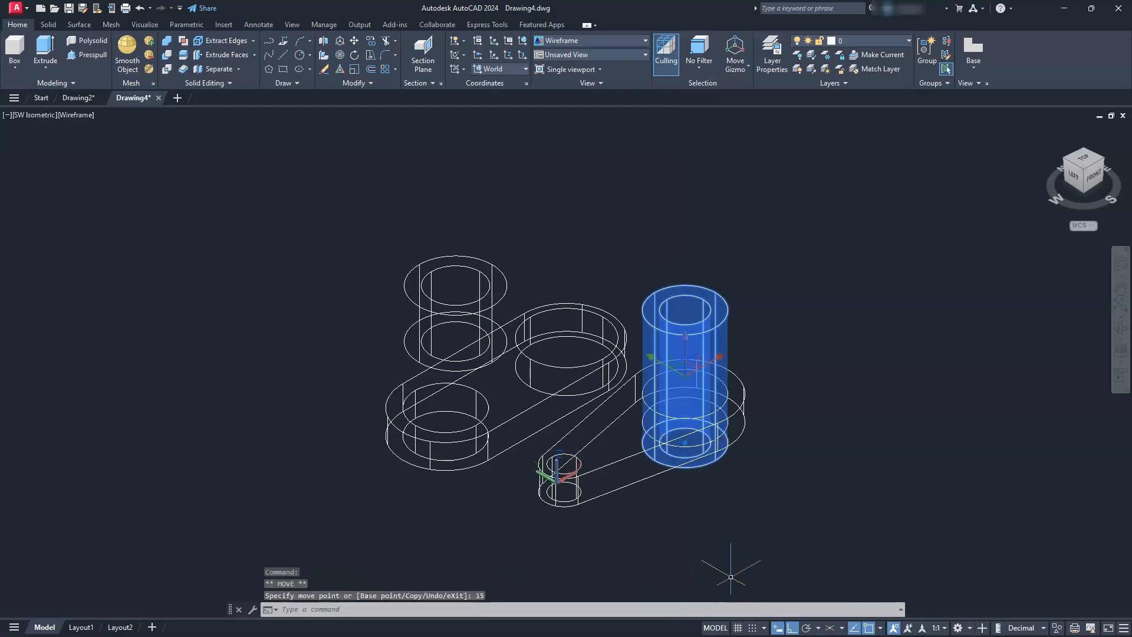
pyautogui.press('Escape')
pyautogui.press('Escape')
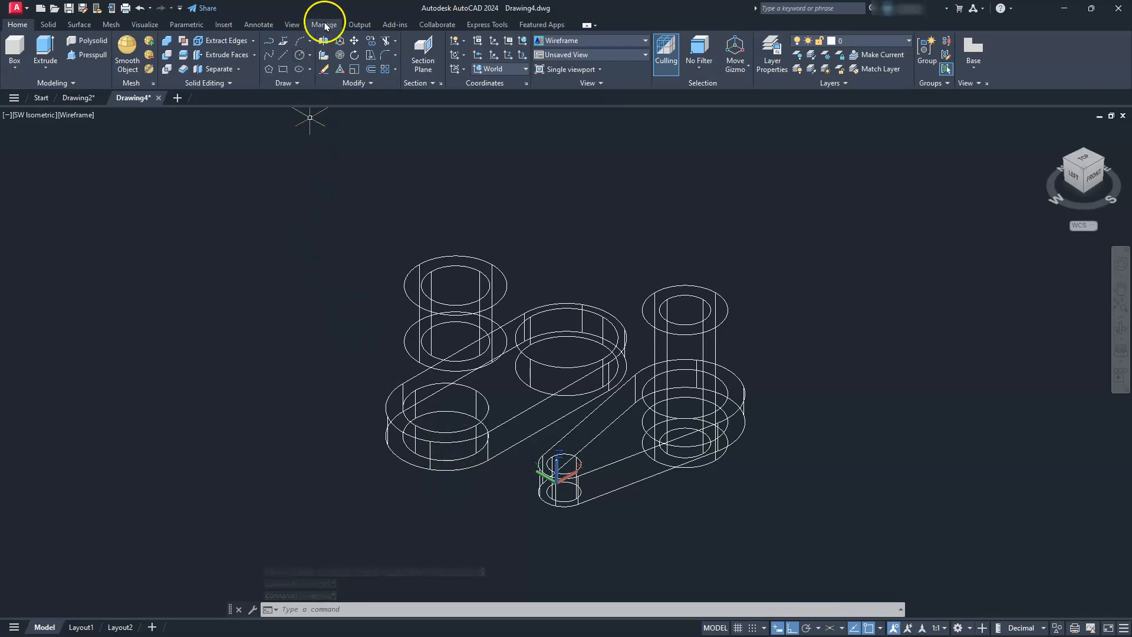
# Step: Move the straight two-hole link by the top center of its front hole onto the top center of the tall tube
pyautogui.click(353, 40)
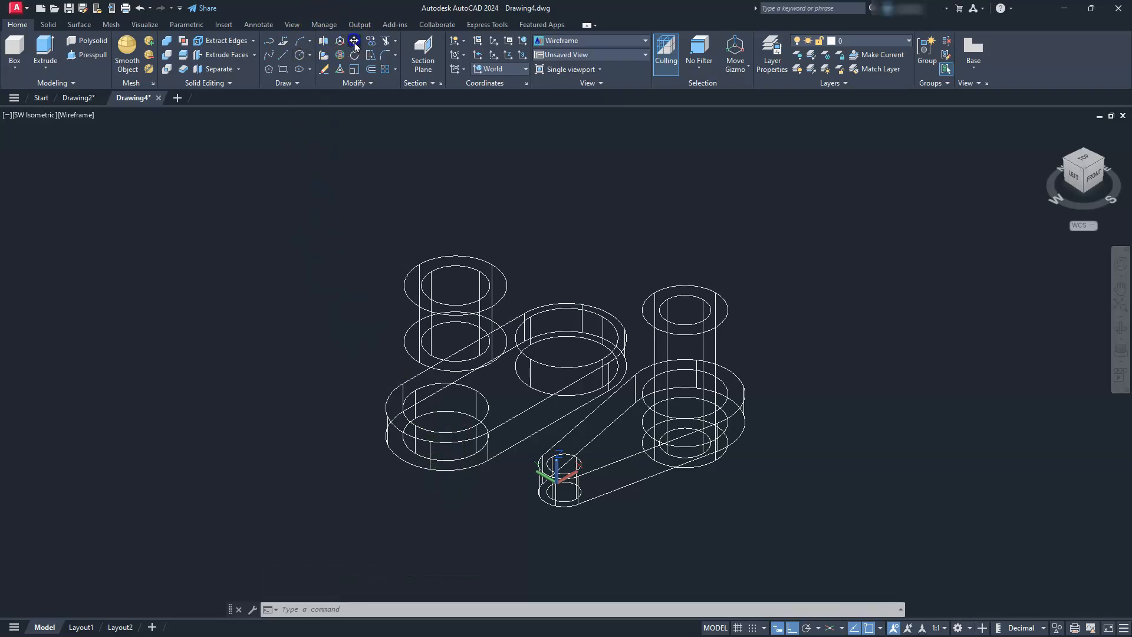
pyautogui.click(406, 407)
pyautogui.click(406, 407)
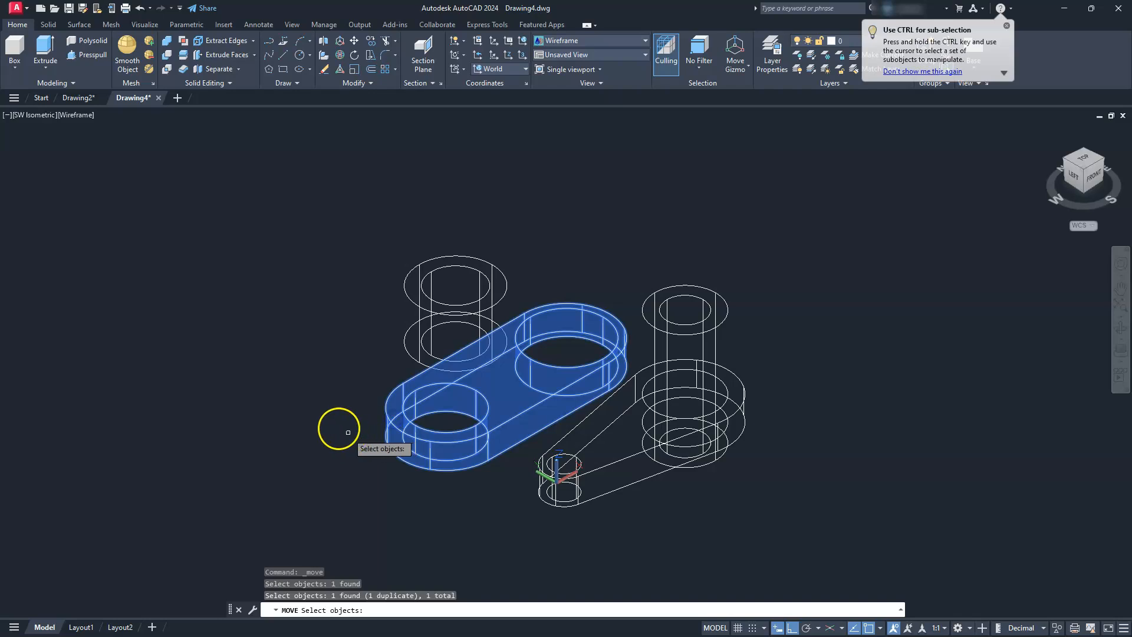
pyautogui.rightClick(366, 396)
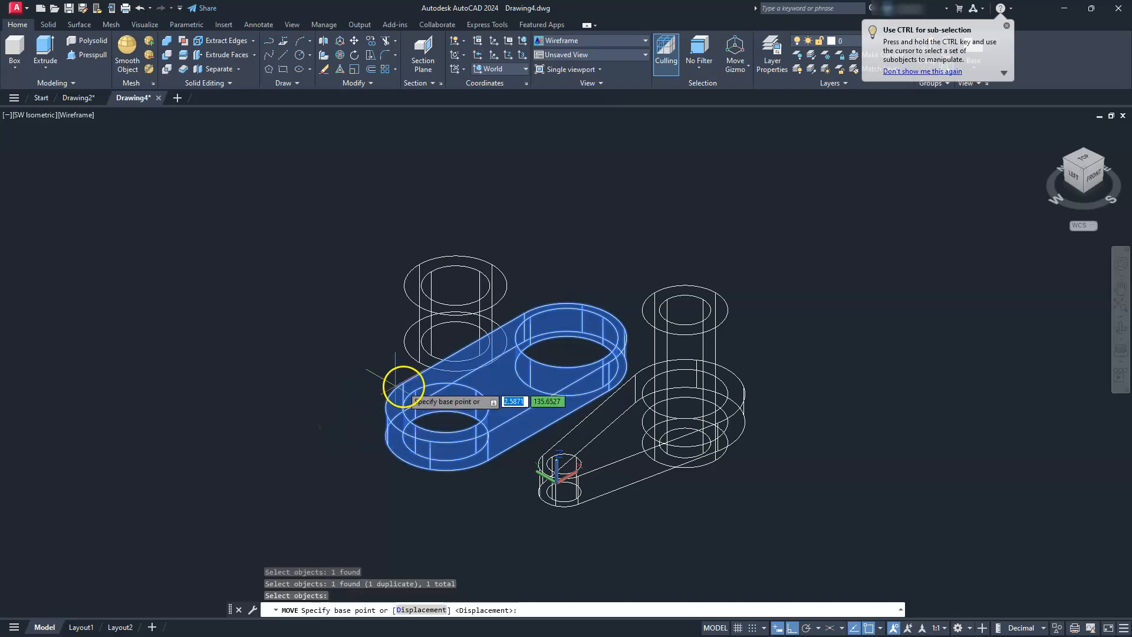
pyautogui.scroll(5, 404, 392)
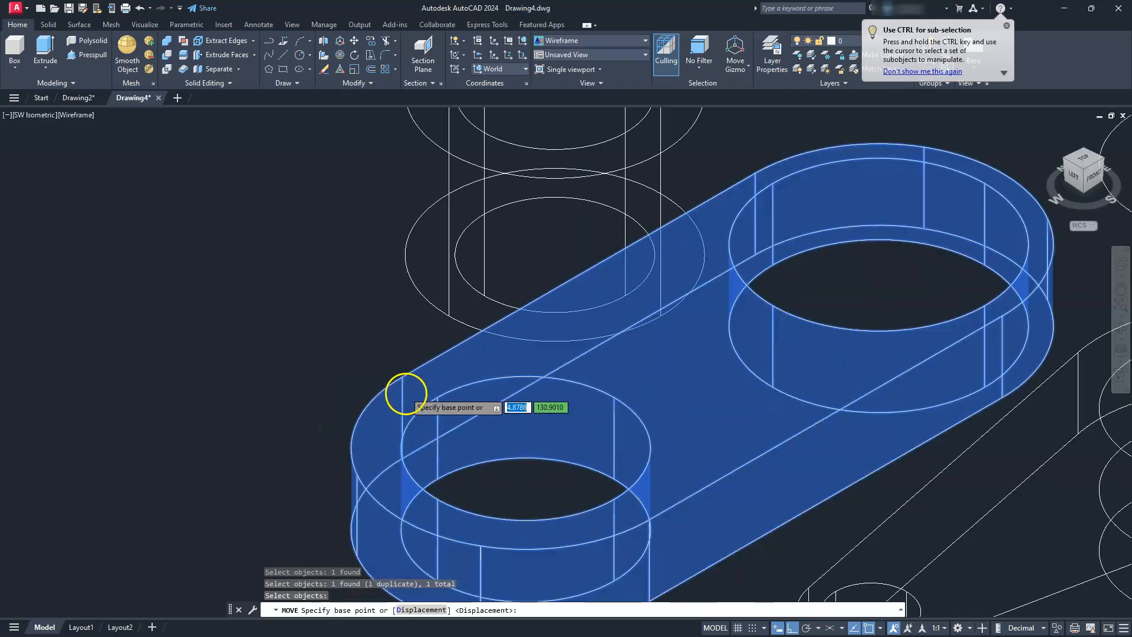
pyautogui.click(525, 448)
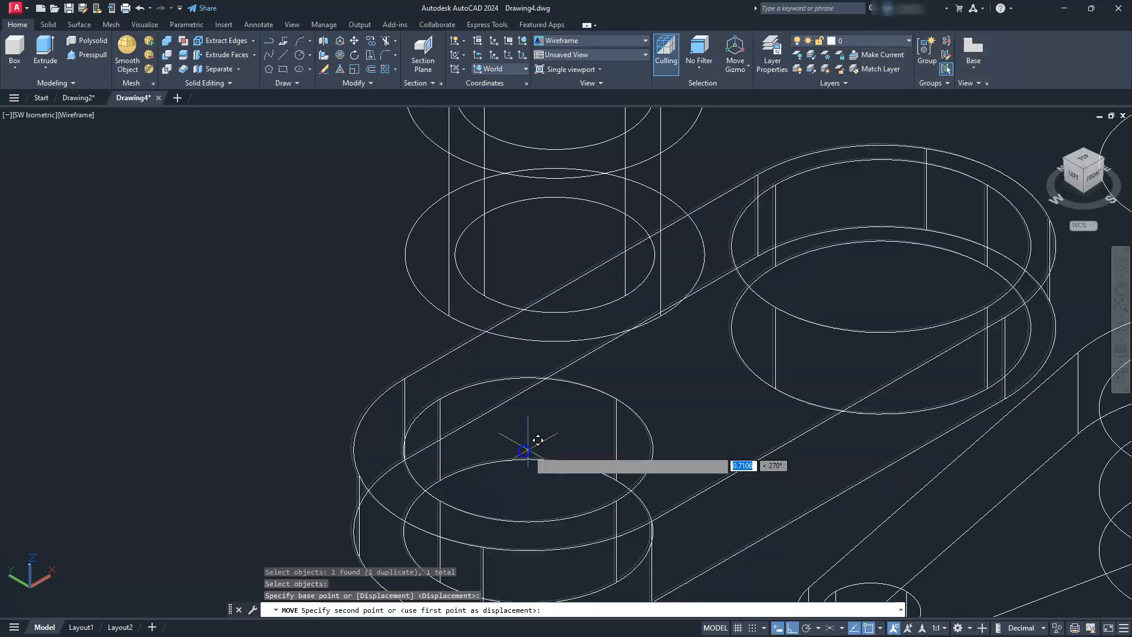
pyautogui.scroll(-5, 530, 449)
pyautogui.scroll(5, 690, 366)
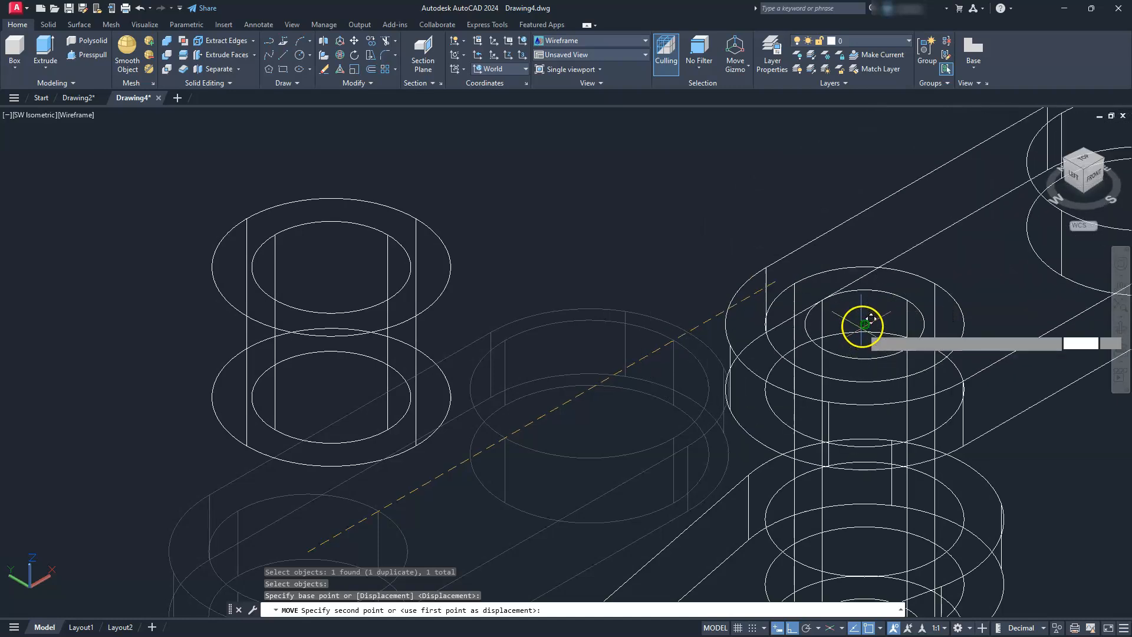
pyautogui.click(863, 324)
pyautogui.scroll(-4, 785, 305)
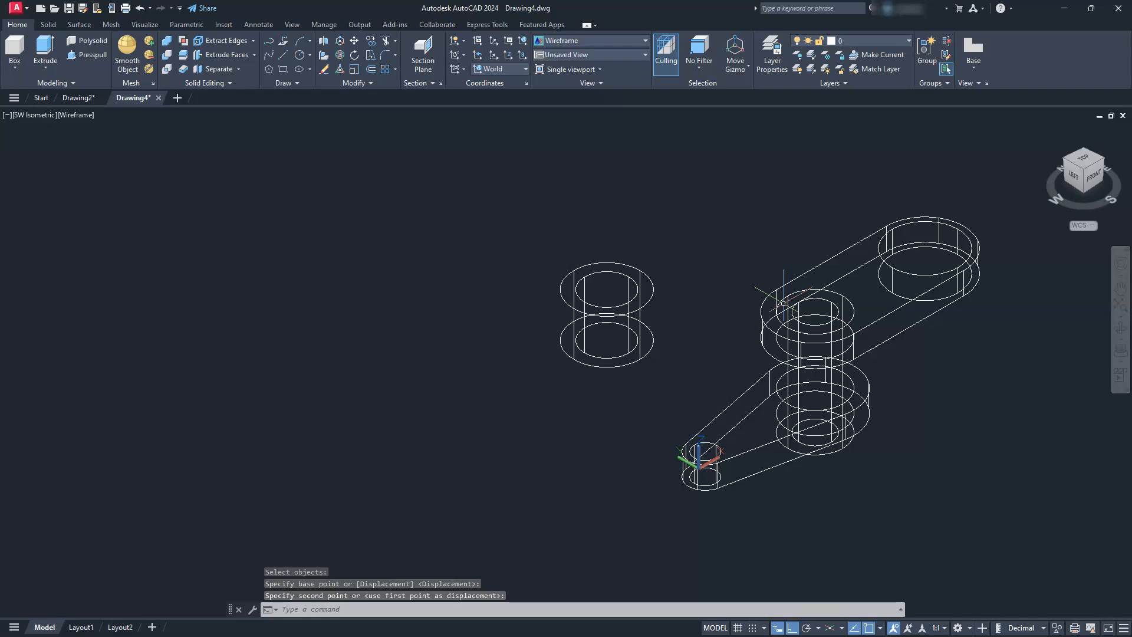
# Step: Lower the two-hole link 20 units along the Z axis with the Move gizmo
pyautogui.click(927, 297)
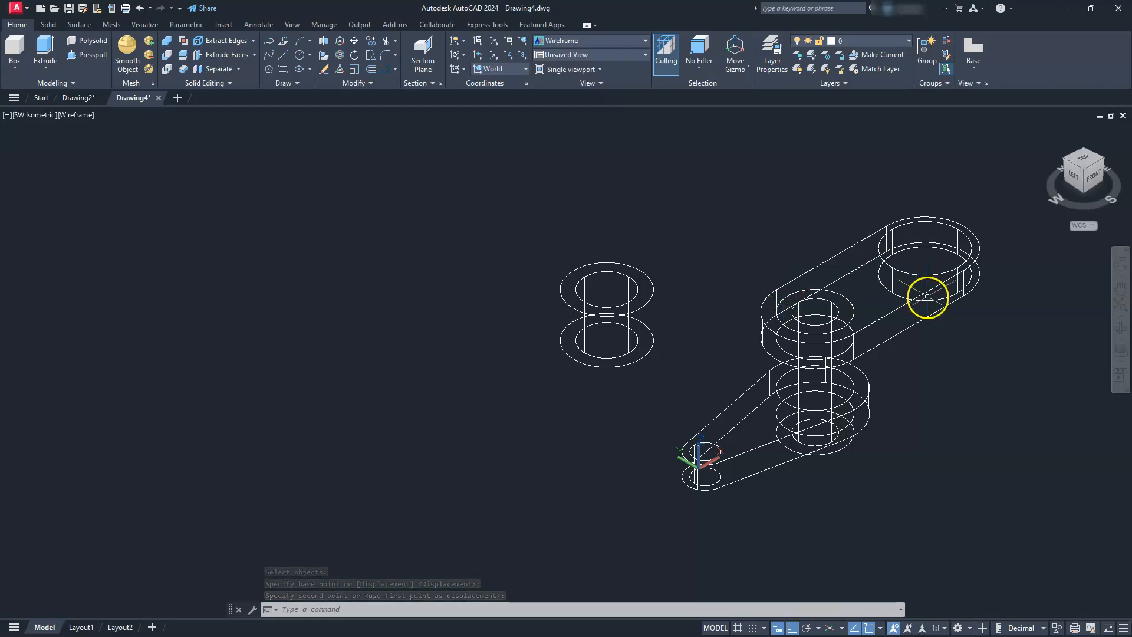
pyautogui.click(884, 268)
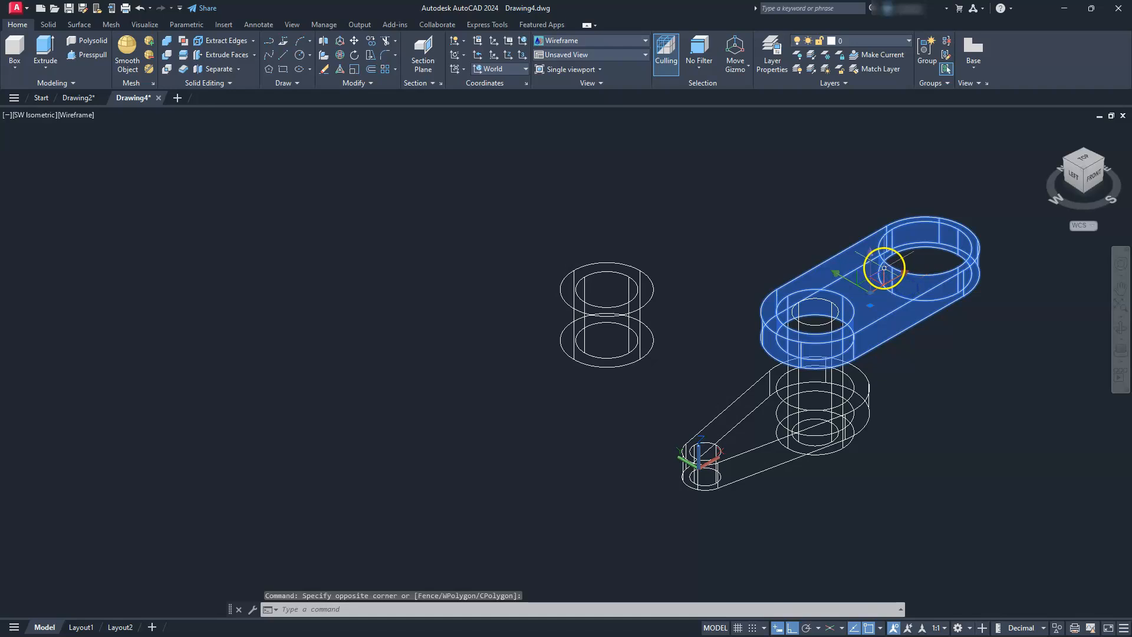
pyautogui.click(883, 268)
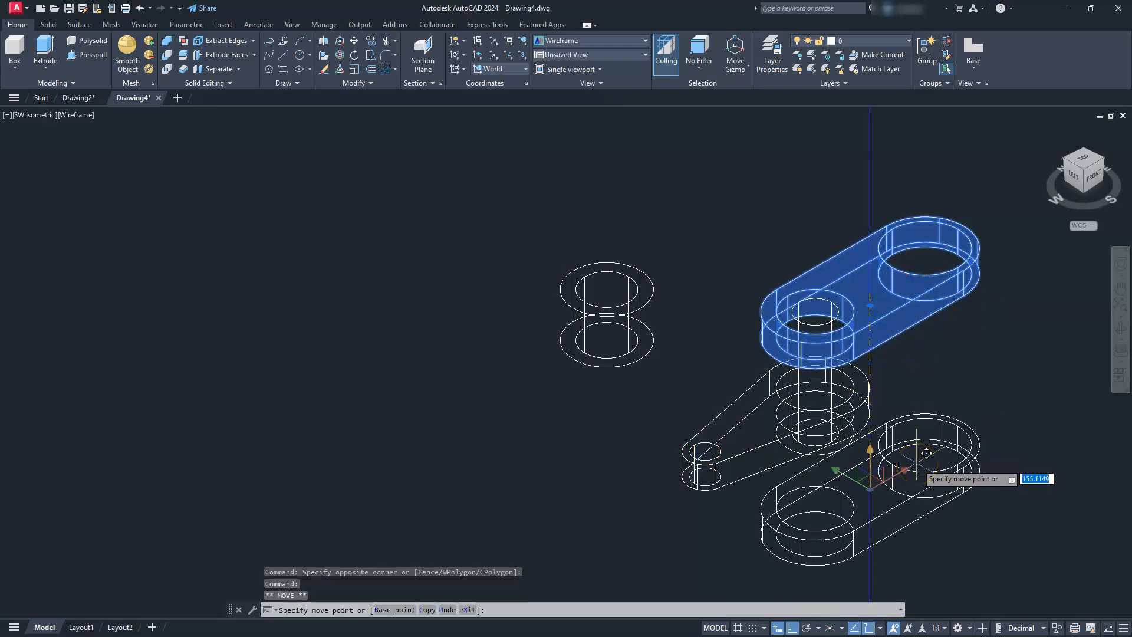
pyautogui.write('20')
pyautogui.press('Return')
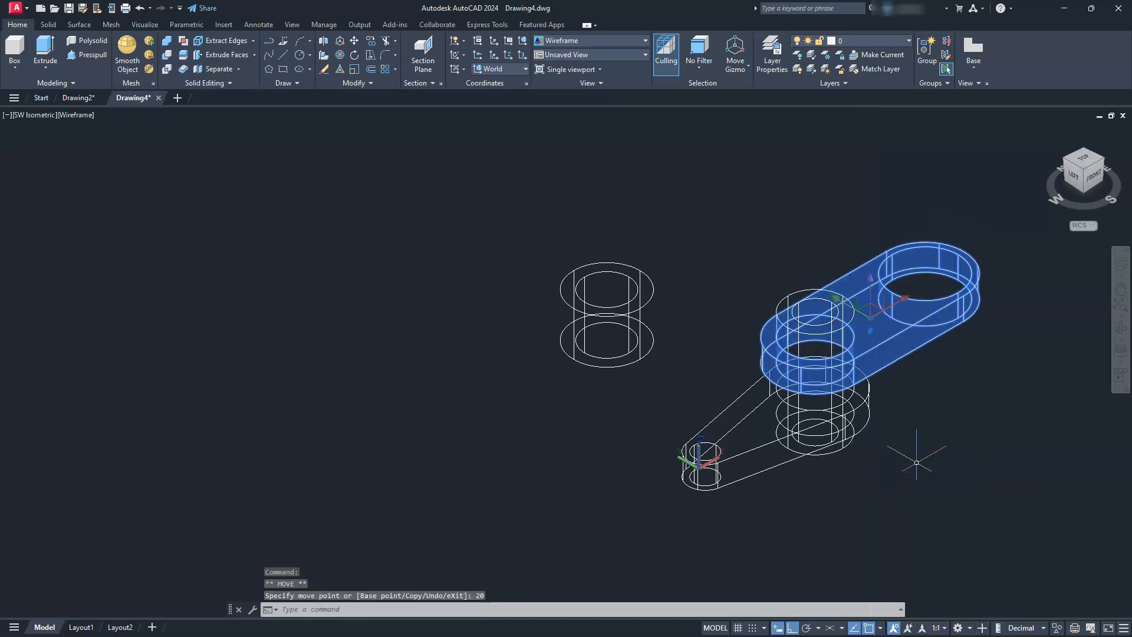
pyautogui.press('Escape')
pyautogui.press('Escape')
pyautogui.press('Escape')
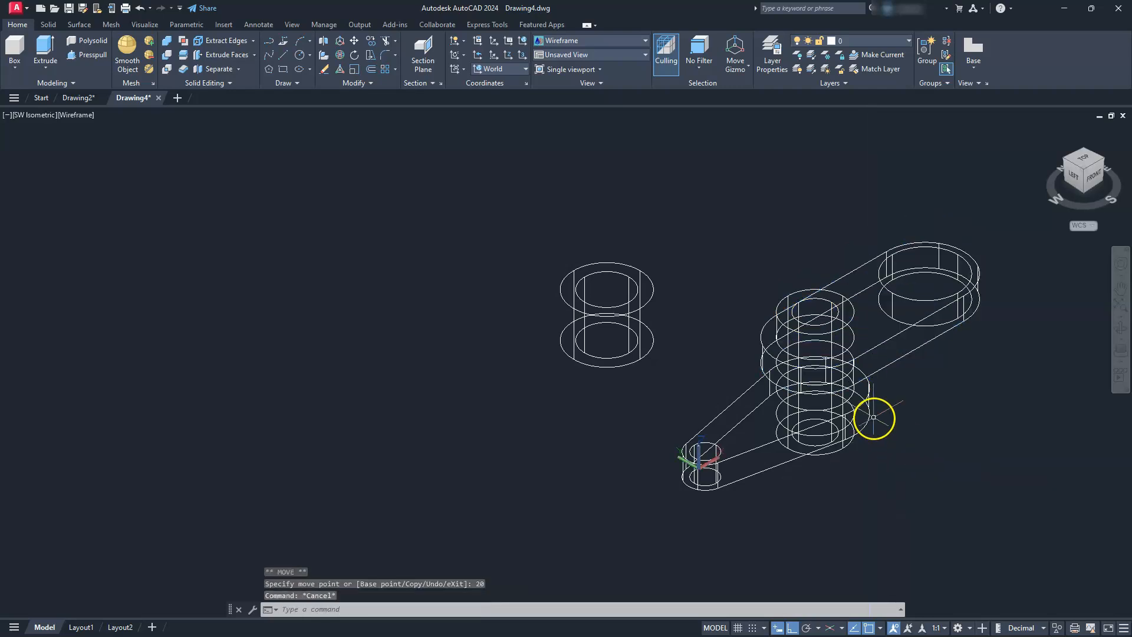
# Step: Move the short tube by its top center onto the top center of the link's free hole
pyautogui.moveTo(784, 355); pyautogui.dragTo(654, 361, button='middle')
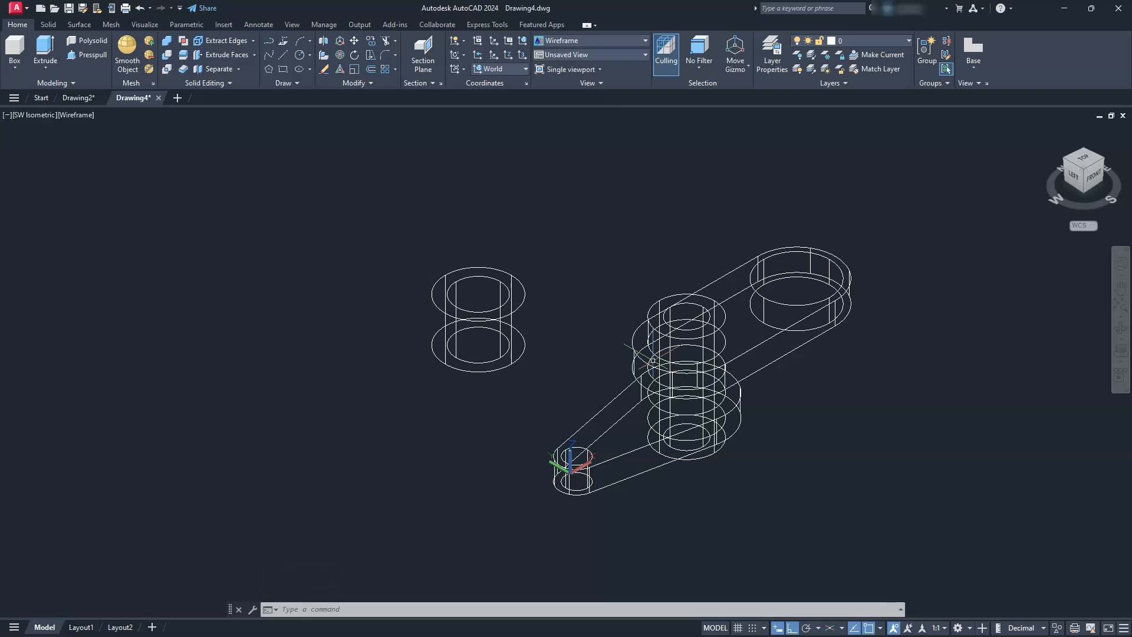
pyautogui.click(448, 358)
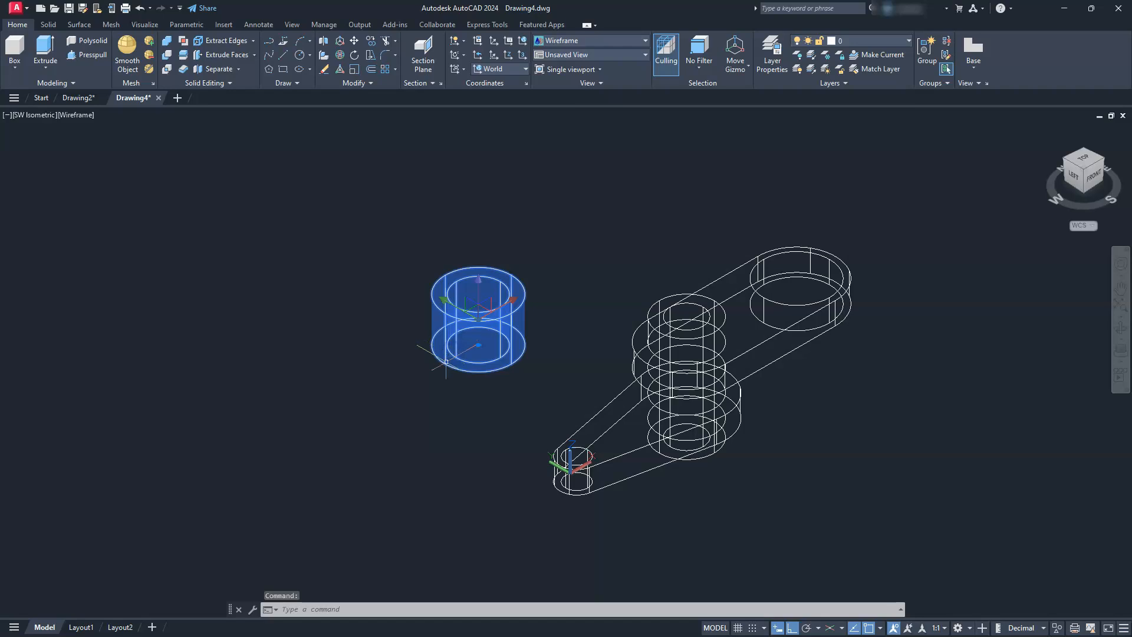
pyautogui.click(354, 43)
pyautogui.scroll(5, 500, 306)
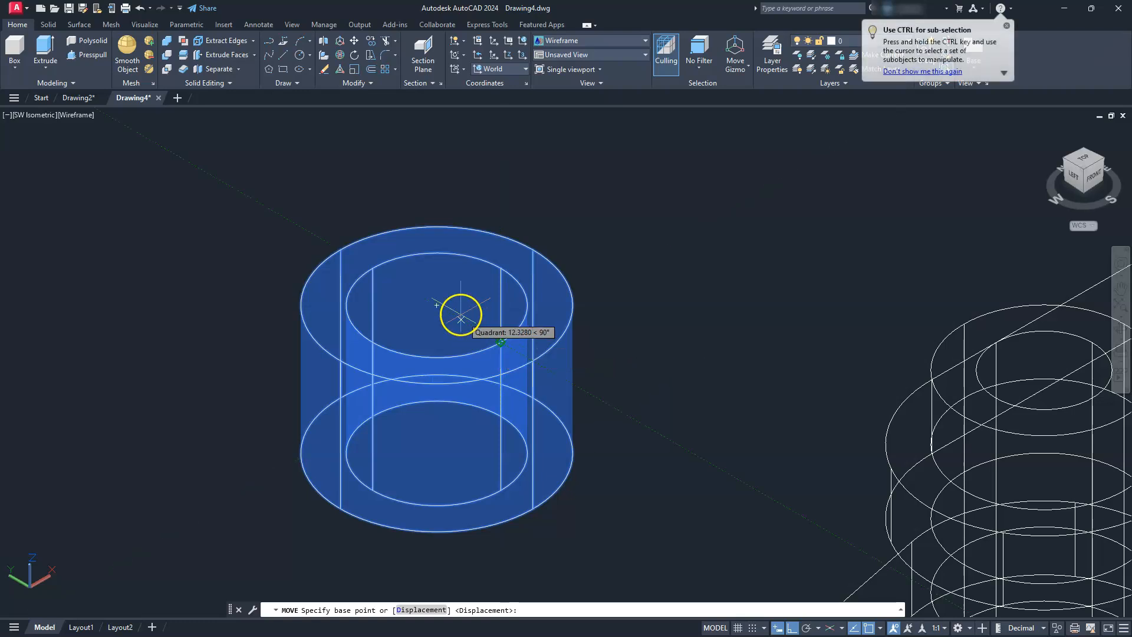
pyautogui.click(436, 305)
pyautogui.scroll(-4, 444, 296)
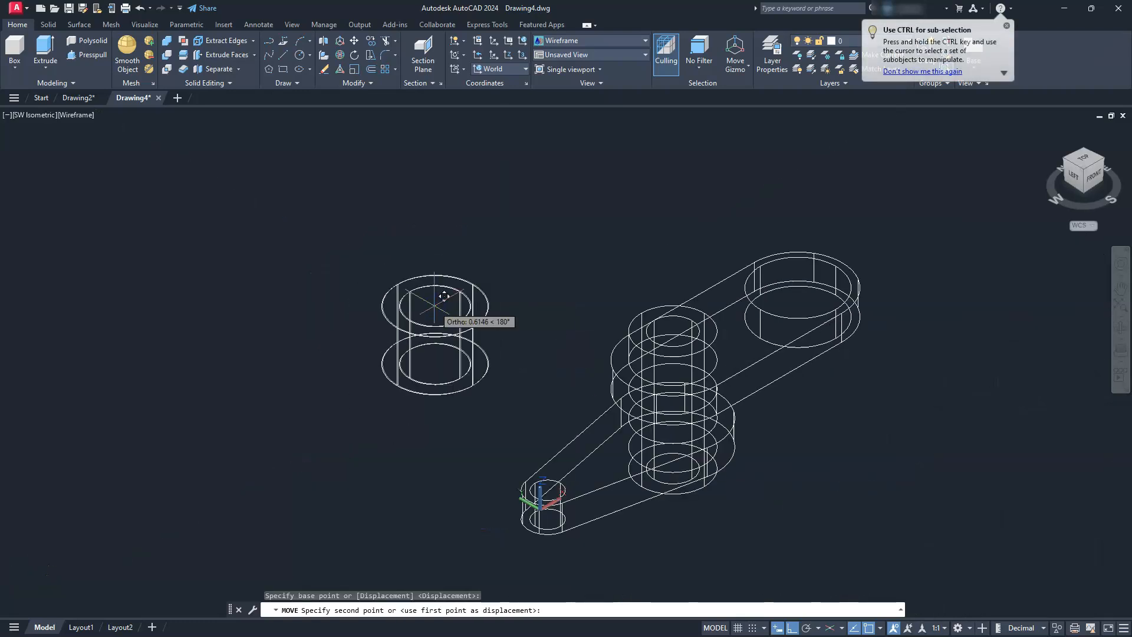
pyautogui.scroll(4, 707, 291)
pyautogui.scroll(2, 753, 323)
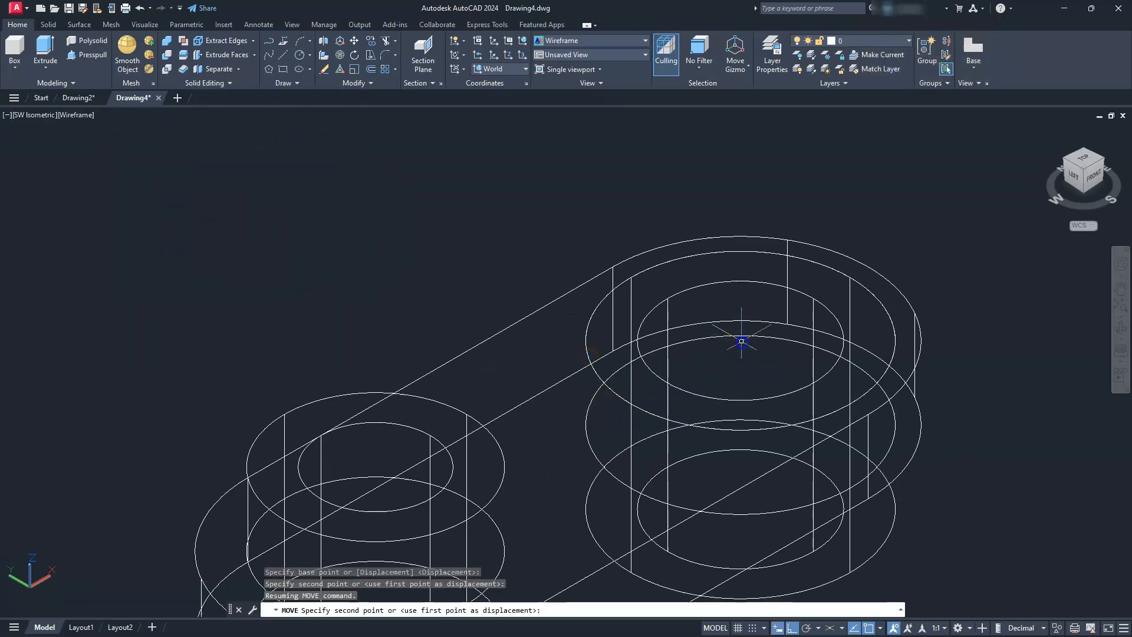
pyautogui.click(742, 342)
pyautogui.scroll(-4, 632, 318)
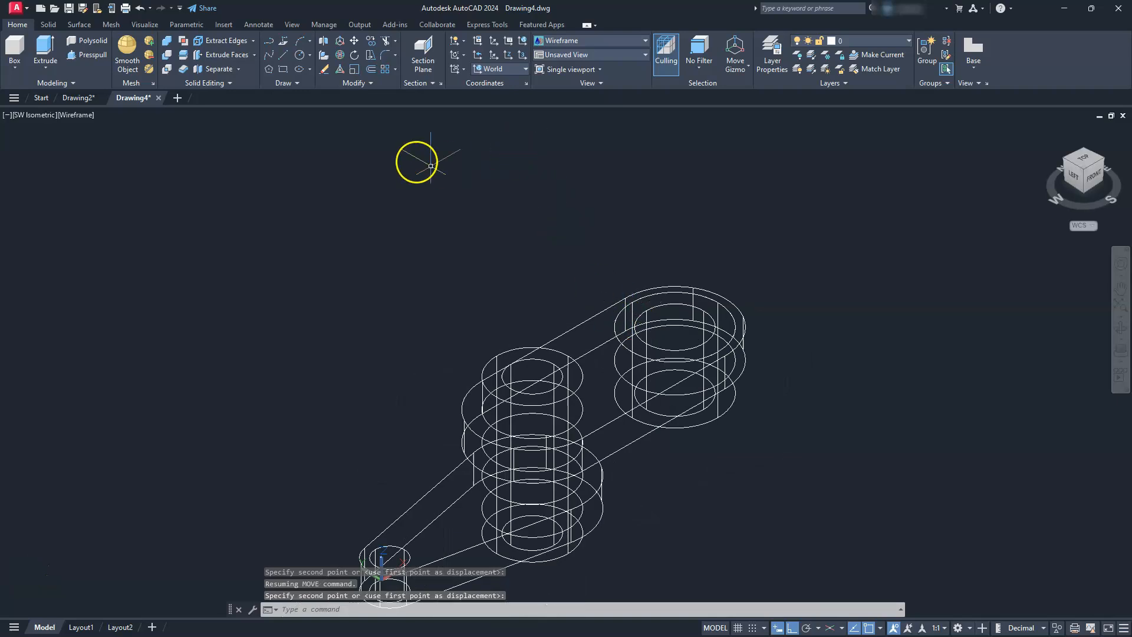
# Step: Raise the short tube 10 units along the Z axis with the Move gizmo
pyautogui.click(704, 424)
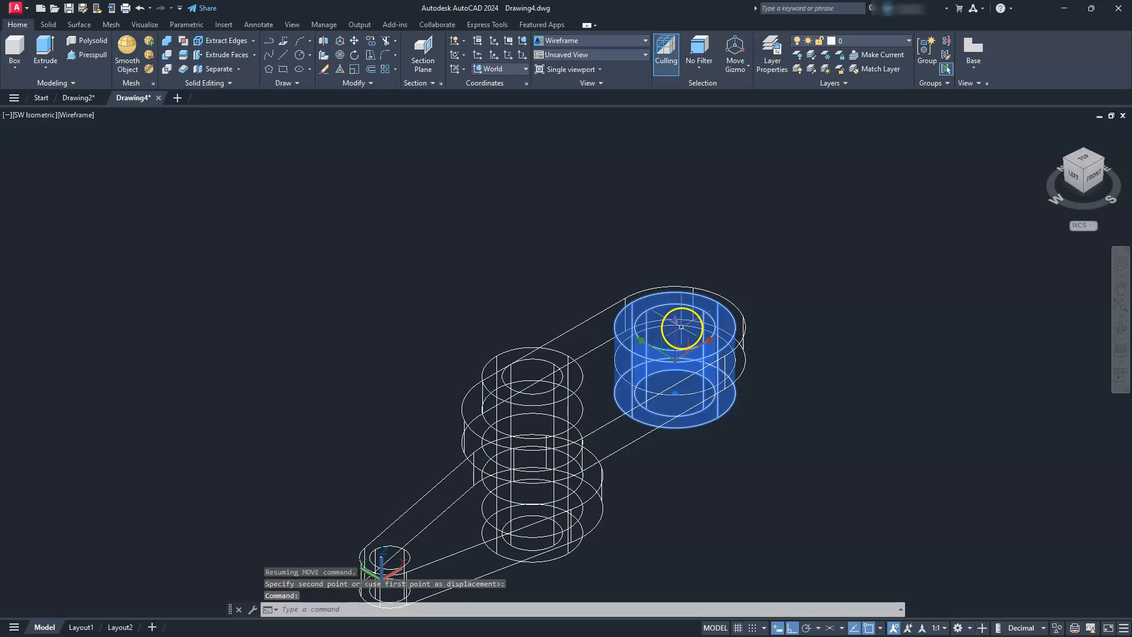
pyautogui.click(677, 326)
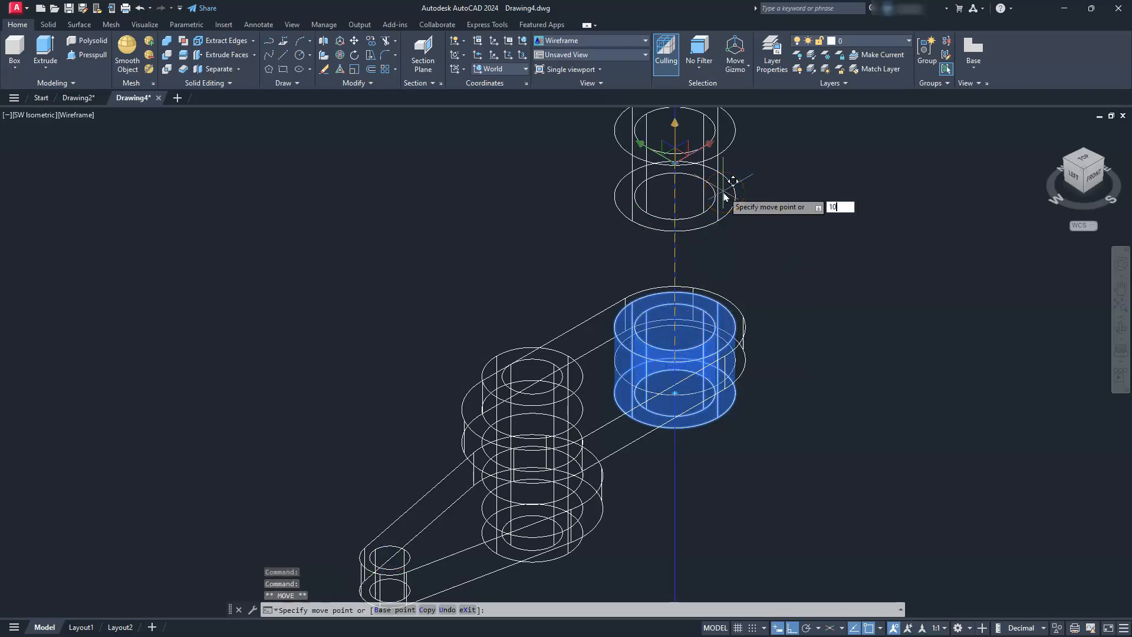
pyautogui.press('Return')
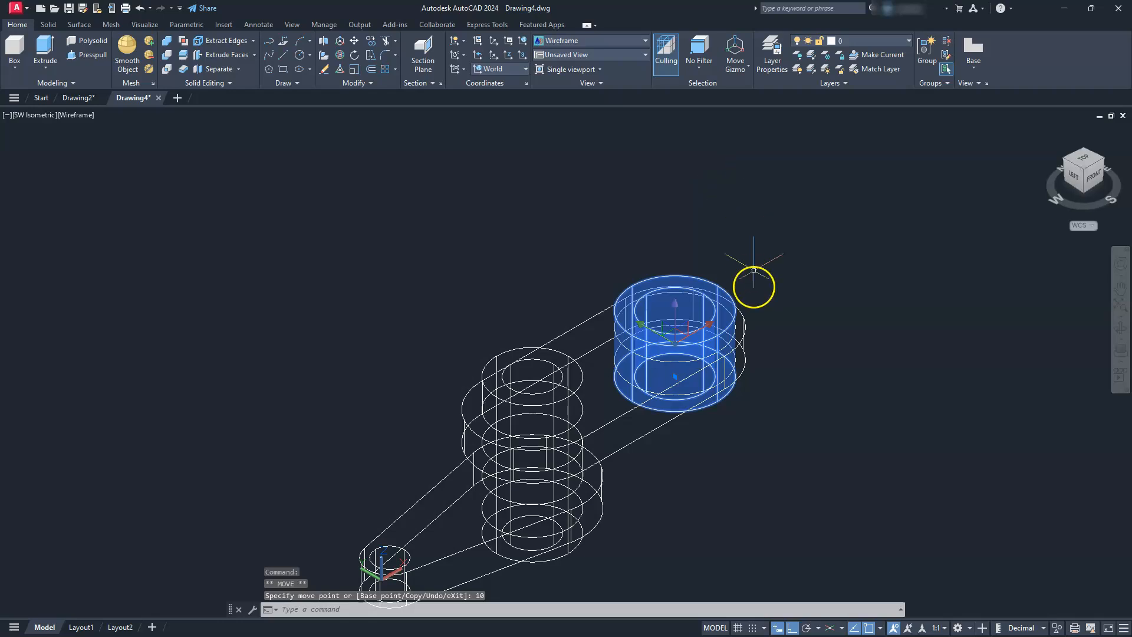
pyautogui.press('Escape')
pyautogui.press('Escape')
pyautogui.press('Escape')
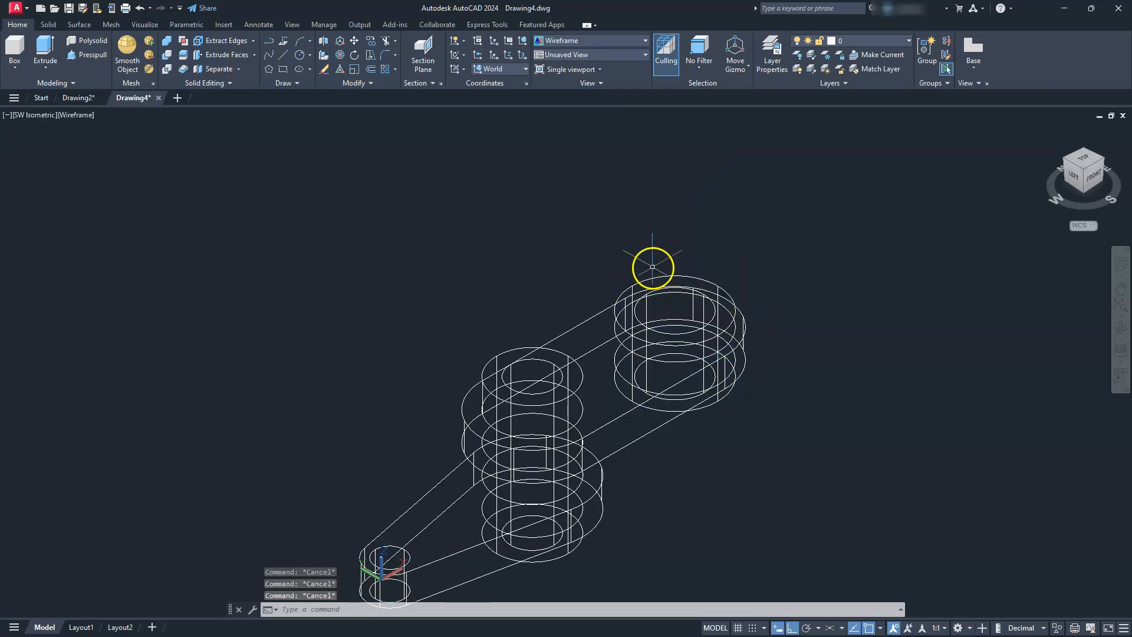
# Step: Check the assembly from the front, switch to SE Isometric, and rotate all solids 90 degrees about the X axis with the Rotate gizmo
pyautogui.click(1091, 180)
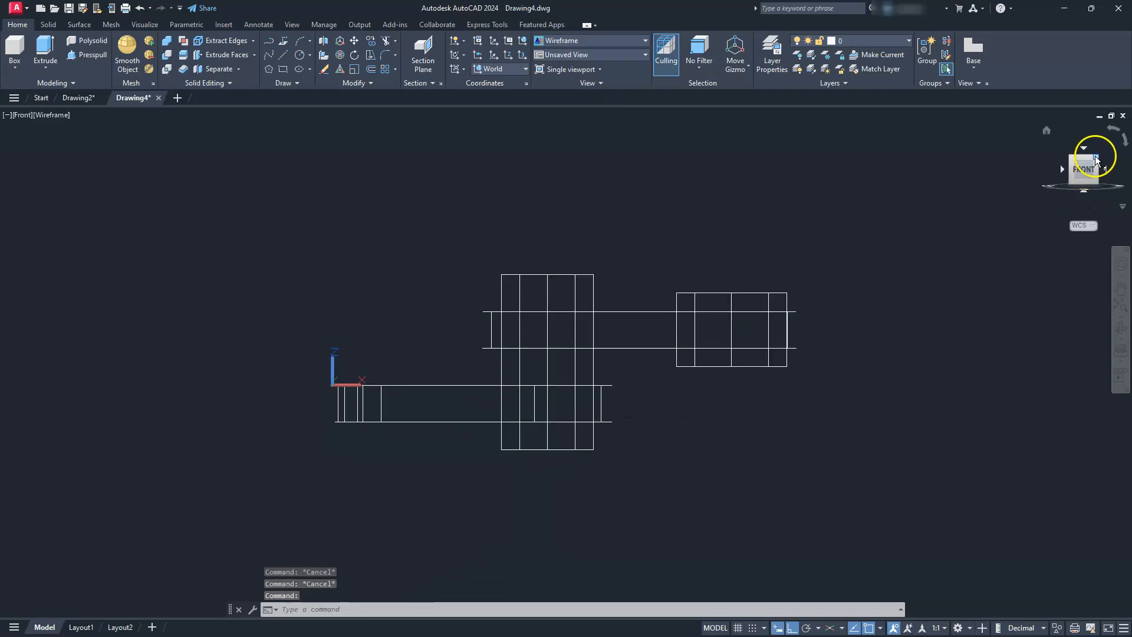
pyautogui.click(1095, 164)
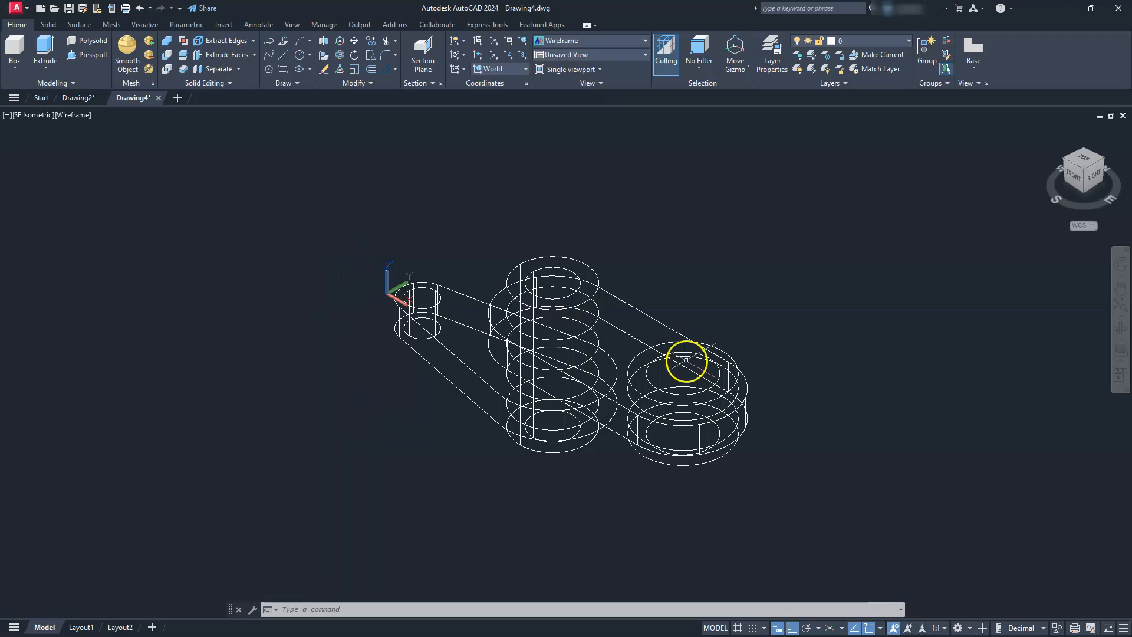
pyautogui.click(730, 71)
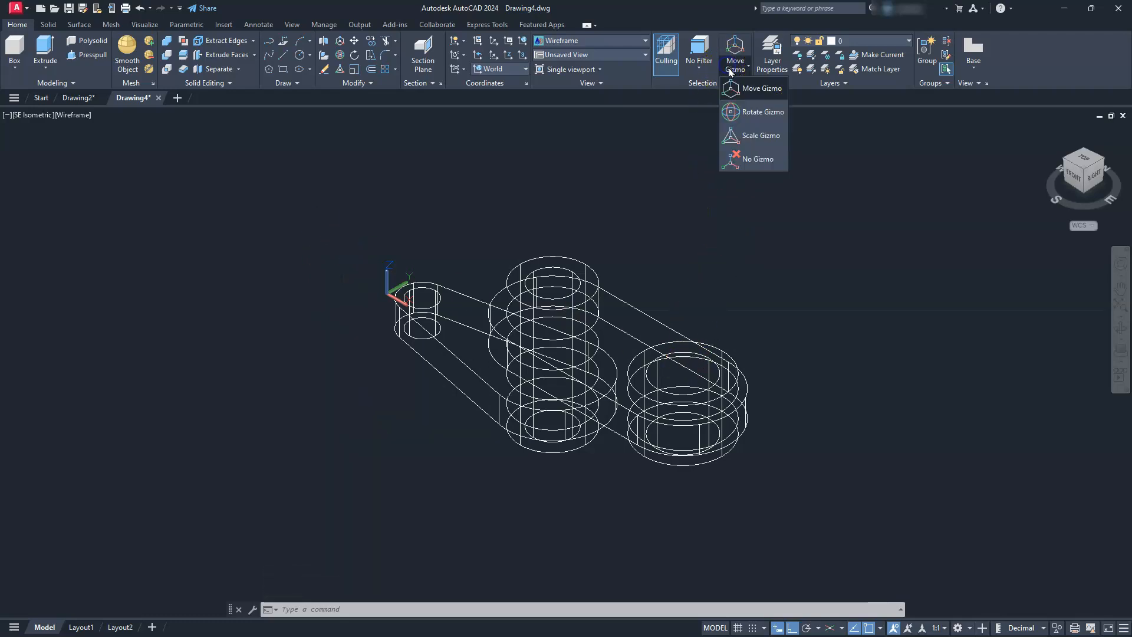
pyautogui.click(744, 110)
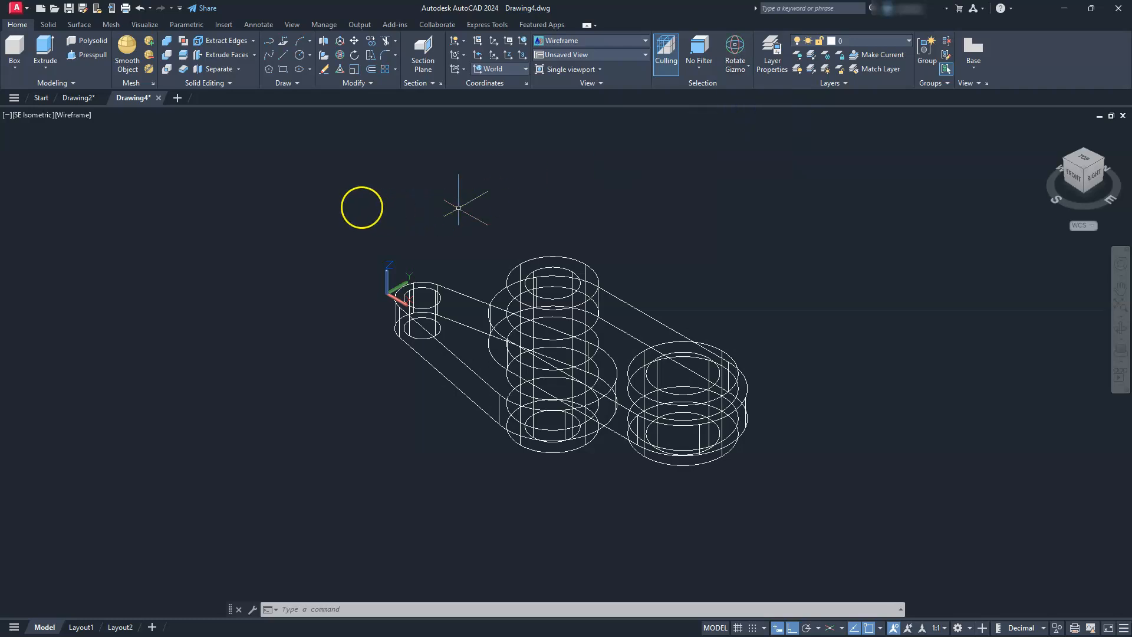
pyautogui.click(291, 169)
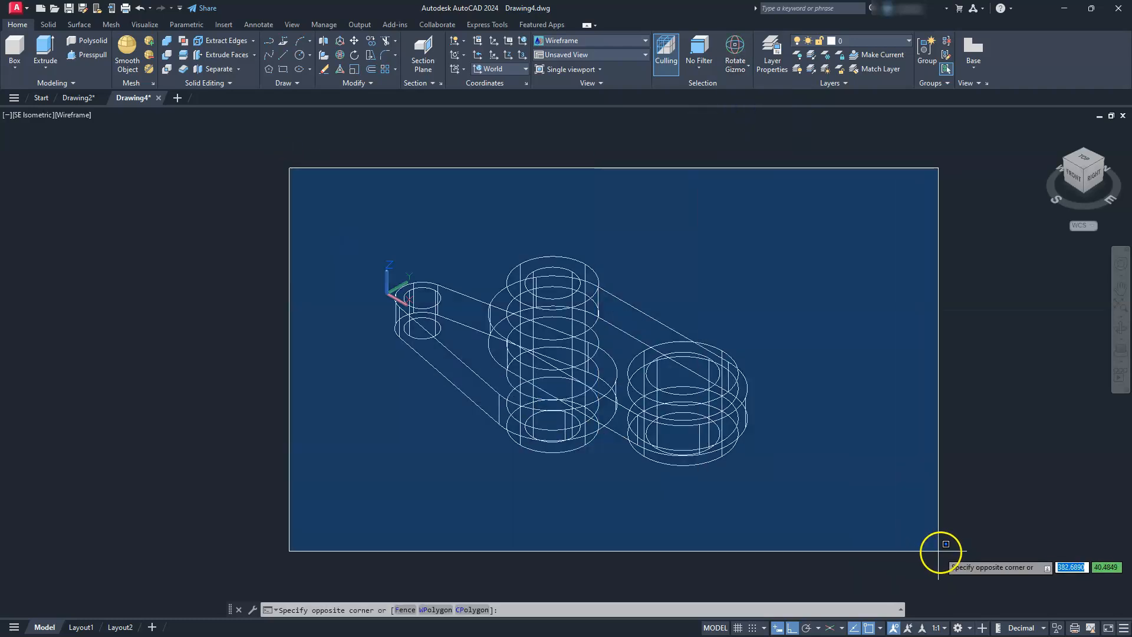
pyautogui.click(939, 551)
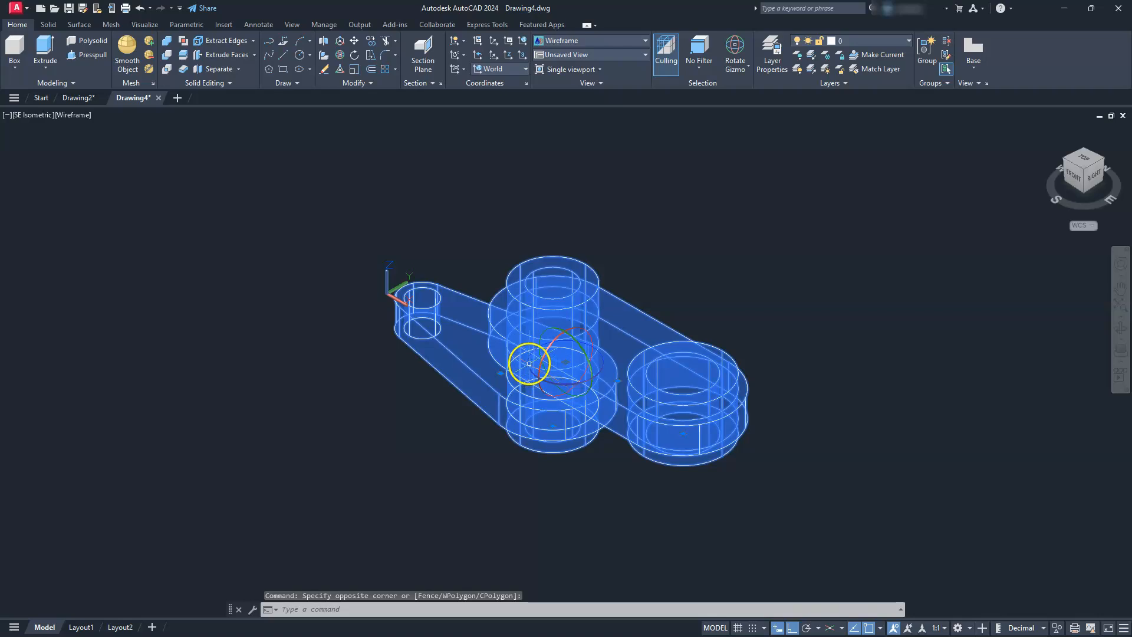
pyautogui.click(543, 354)
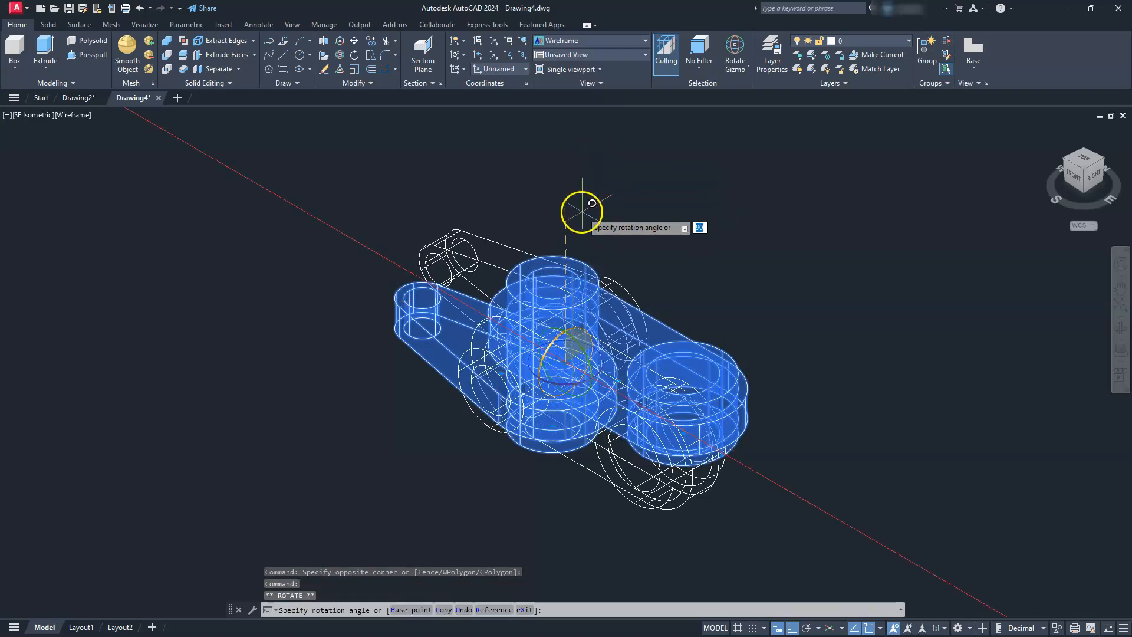
pyautogui.click(580, 159)
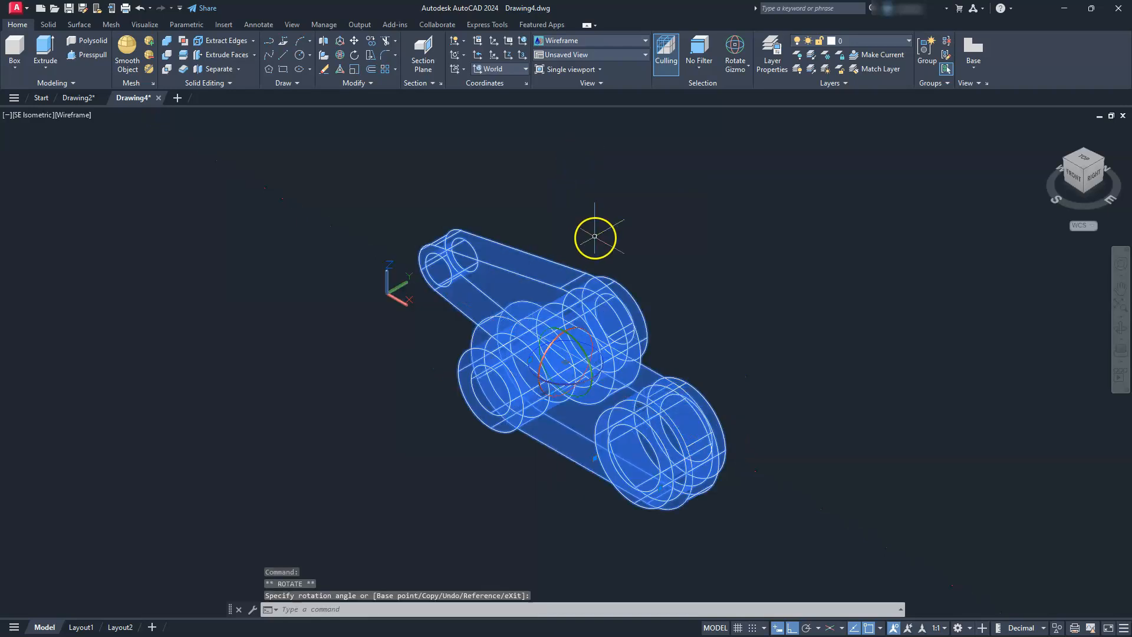
# Step: Clear the selection of the rotated solids and set the visual style to Shades of Gray
pyautogui.press('Escape')
pyautogui.press('Escape')
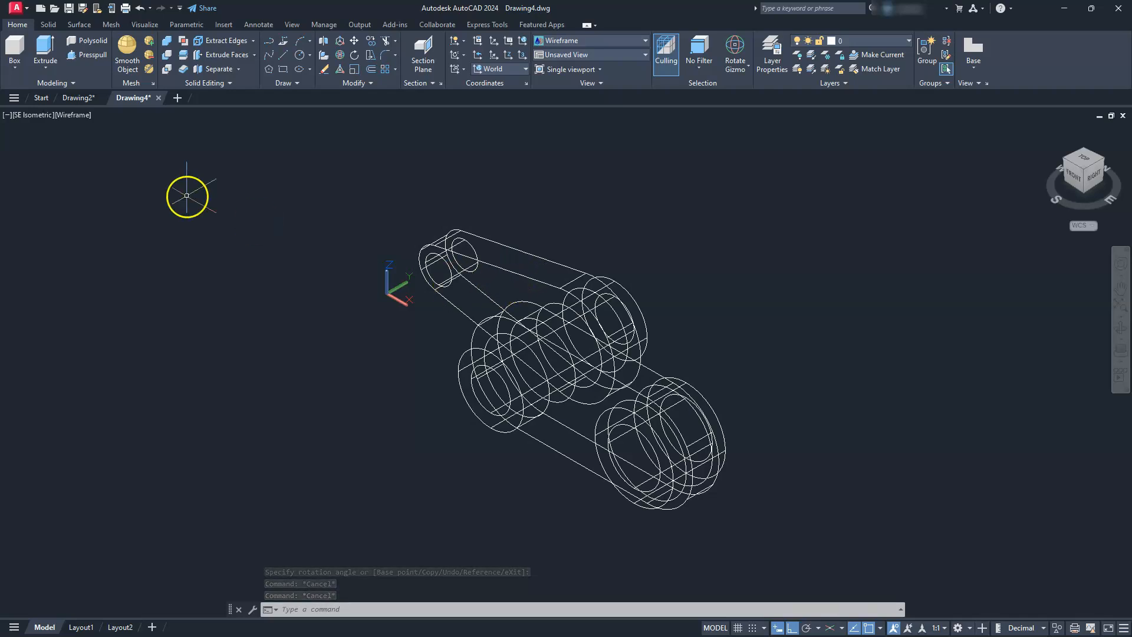
pyautogui.click(68, 118)
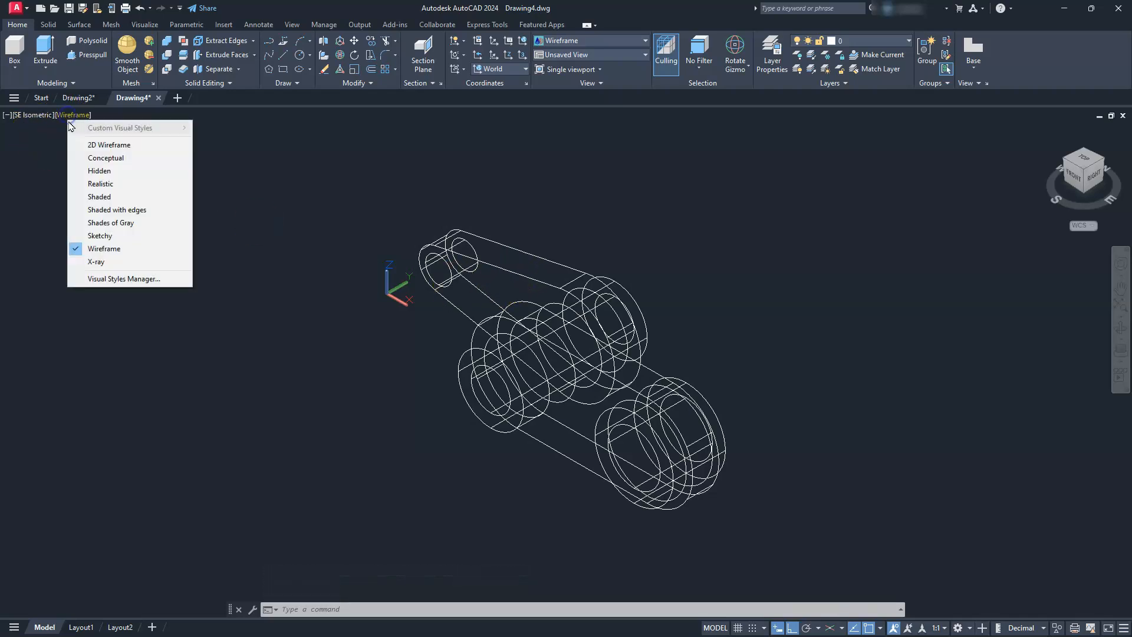
pyautogui.click(111, 223)
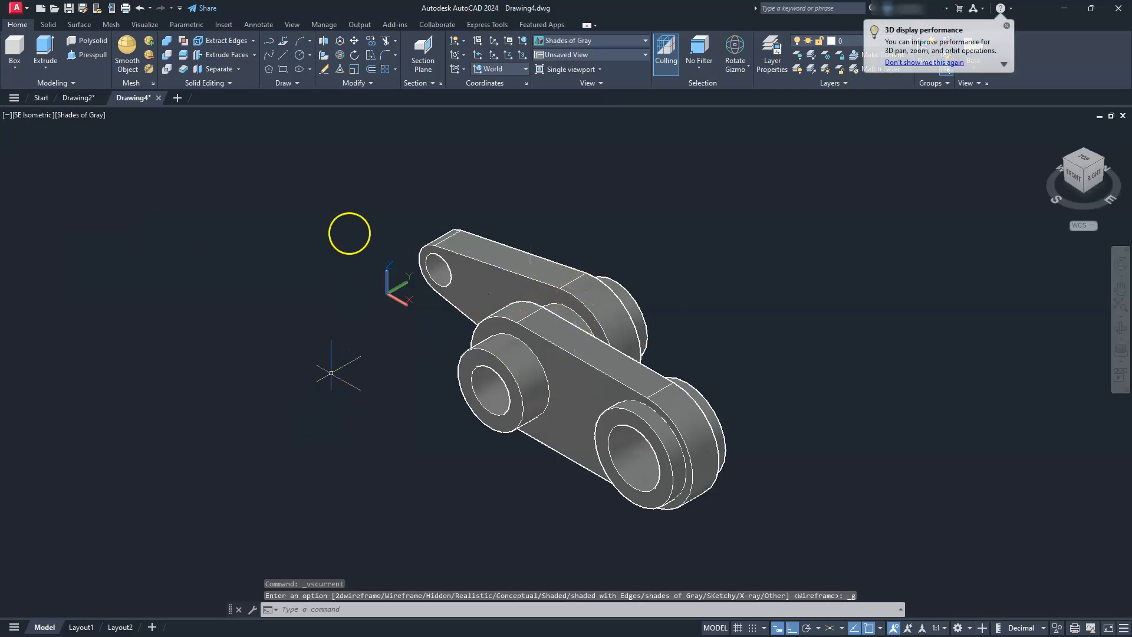
# Step: Rotate all solids of the assembly half a turn about the X axis with the Rotate gizmo, bringing the tapered lever to the front
pyautogui.click(377, 165)
pyautogui.click(776, 541)
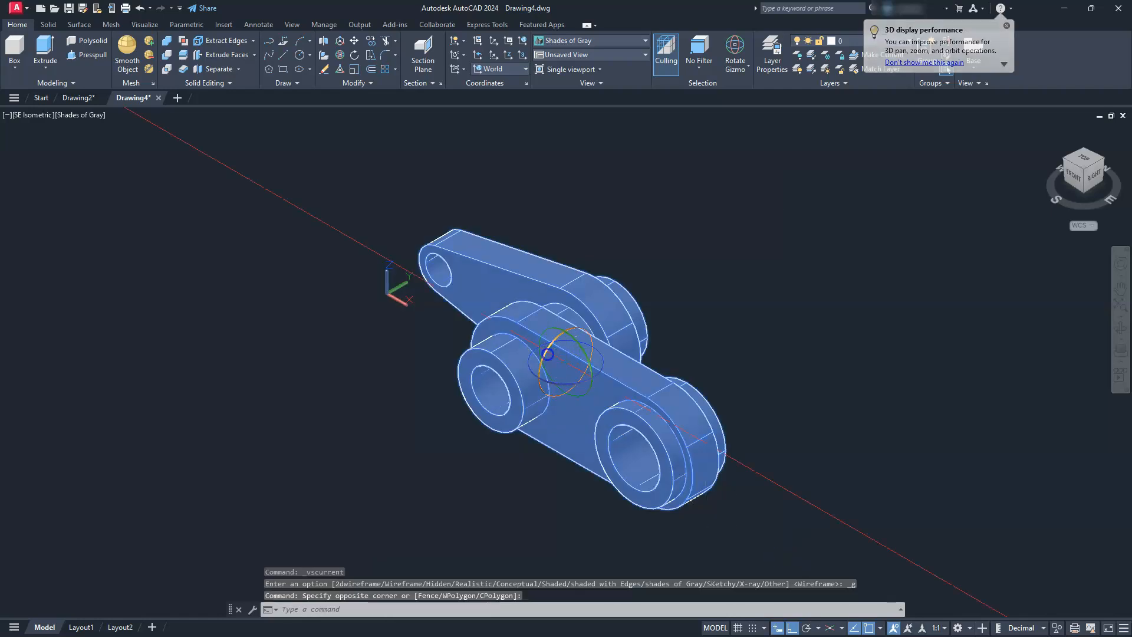
pyautogui.click(547, 354)
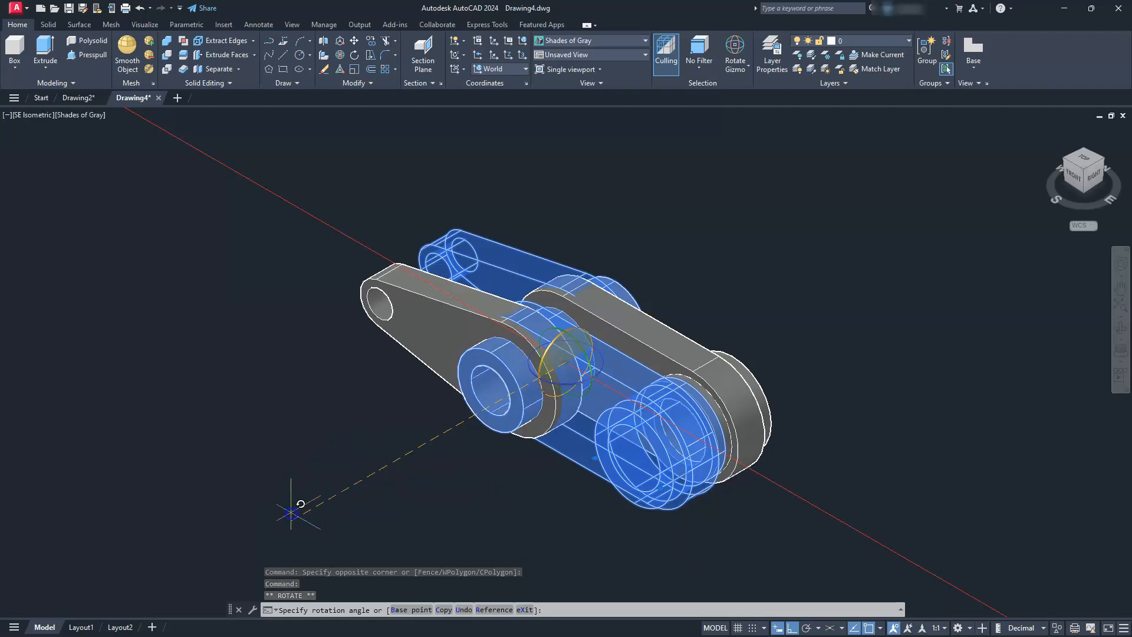
pyautogui.click(299, 506)
pyautogui.press('Escape')
pyautogui.press('Escape')
pyautogui.press('Escape')
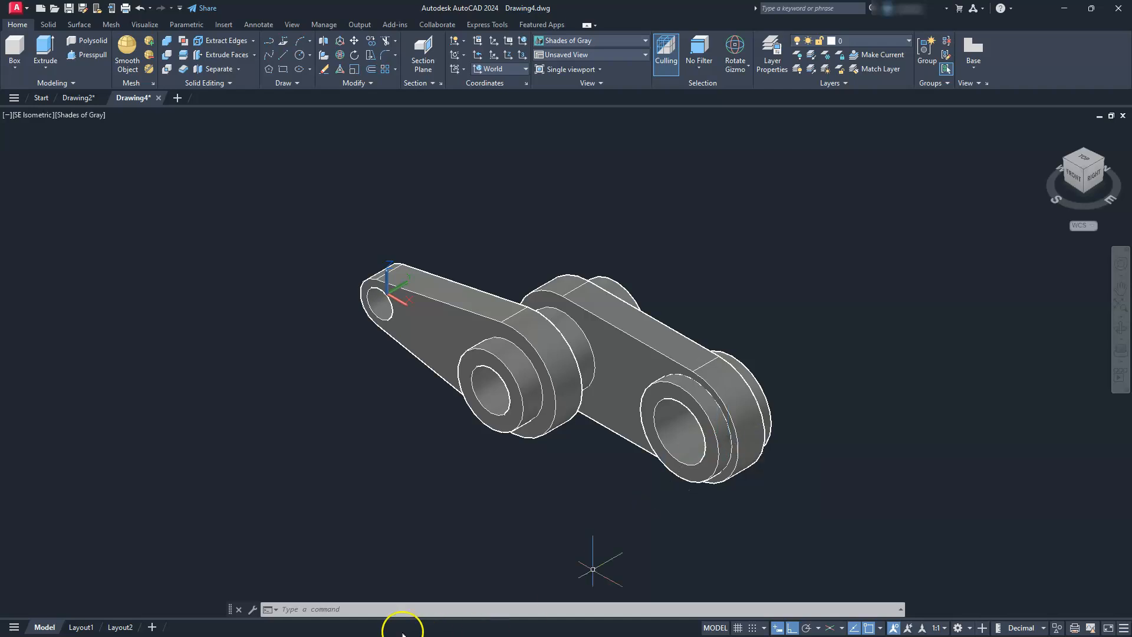
# Step: Compare the model with the Assembly 1 and Assembly 2 views in Drawing2, returning to Drawing4 in the Front view
pyautogui.click(70, 98)
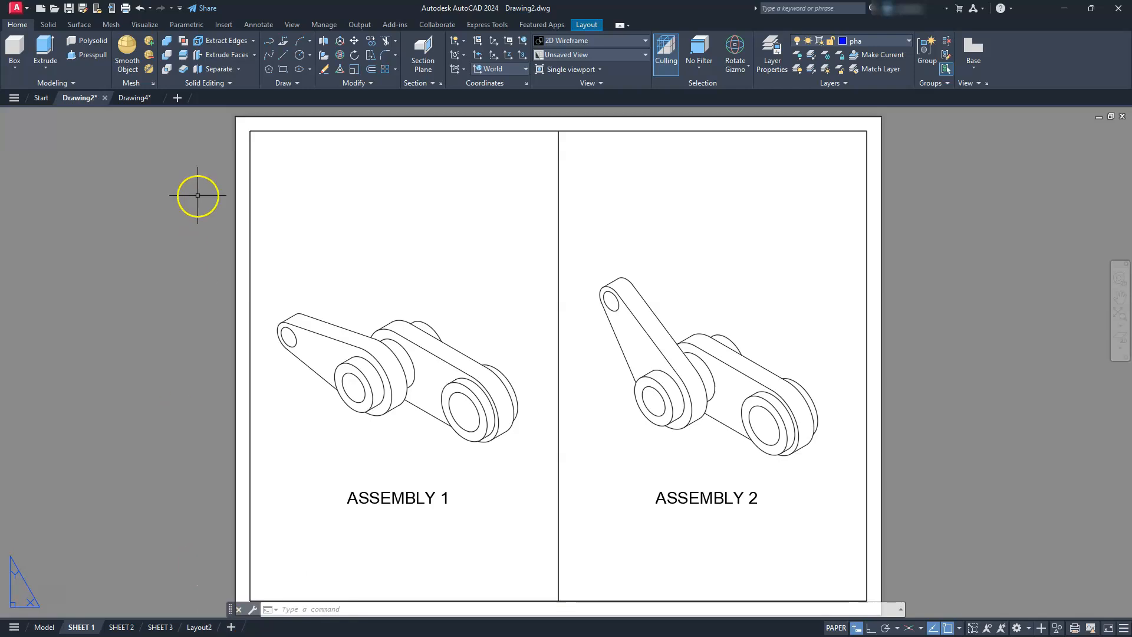
pyautogui.click(135, 98)
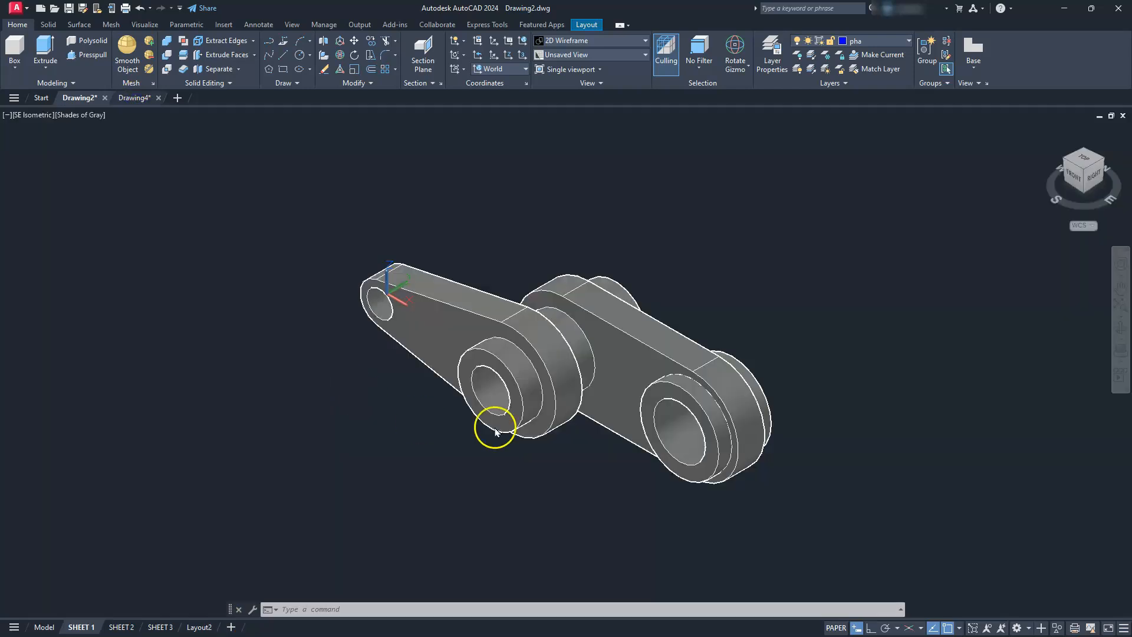
pyautogui.click(1070, 177)
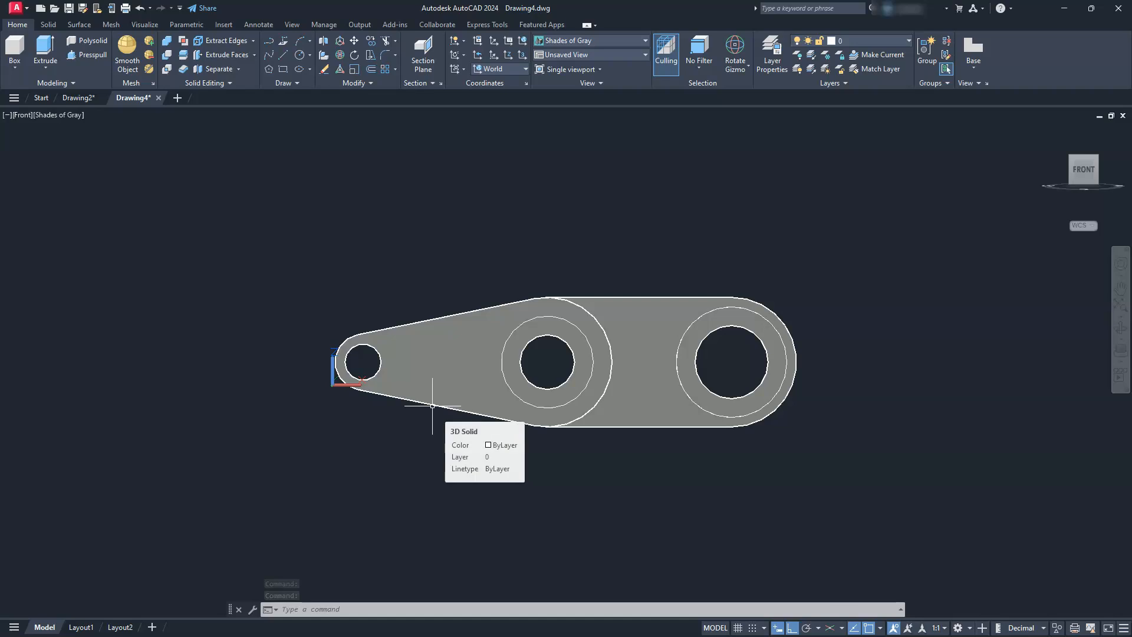
# Step: Copy the four solids of the assembly horizontally to a clear spot left of the original
pyautogui.scroll(-2, 433, 405)
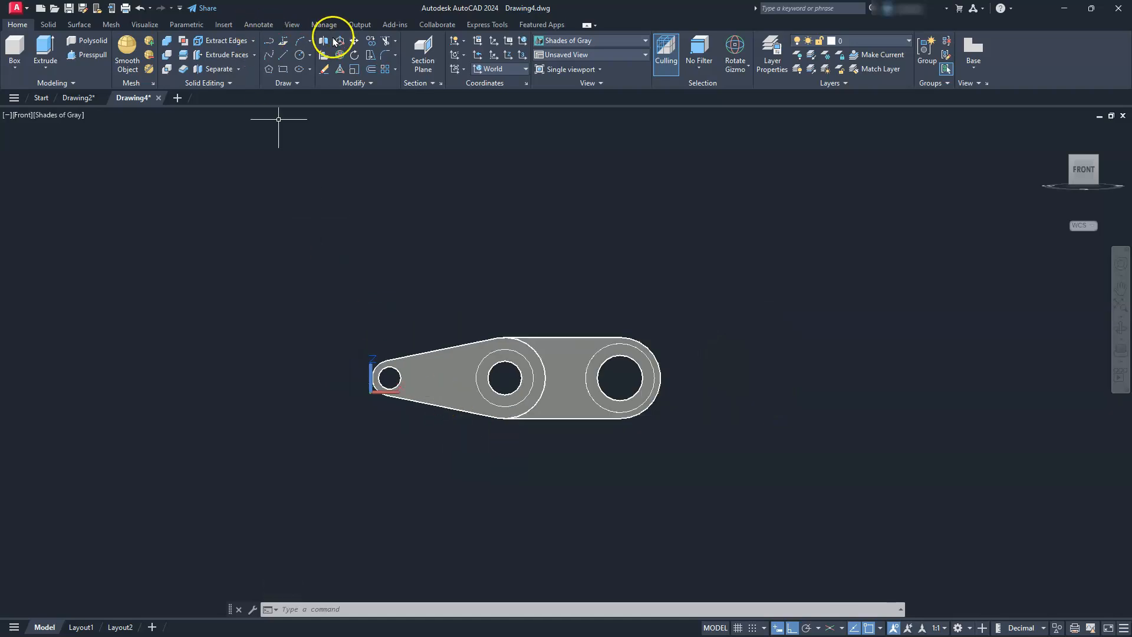
pyautogui.write('co')
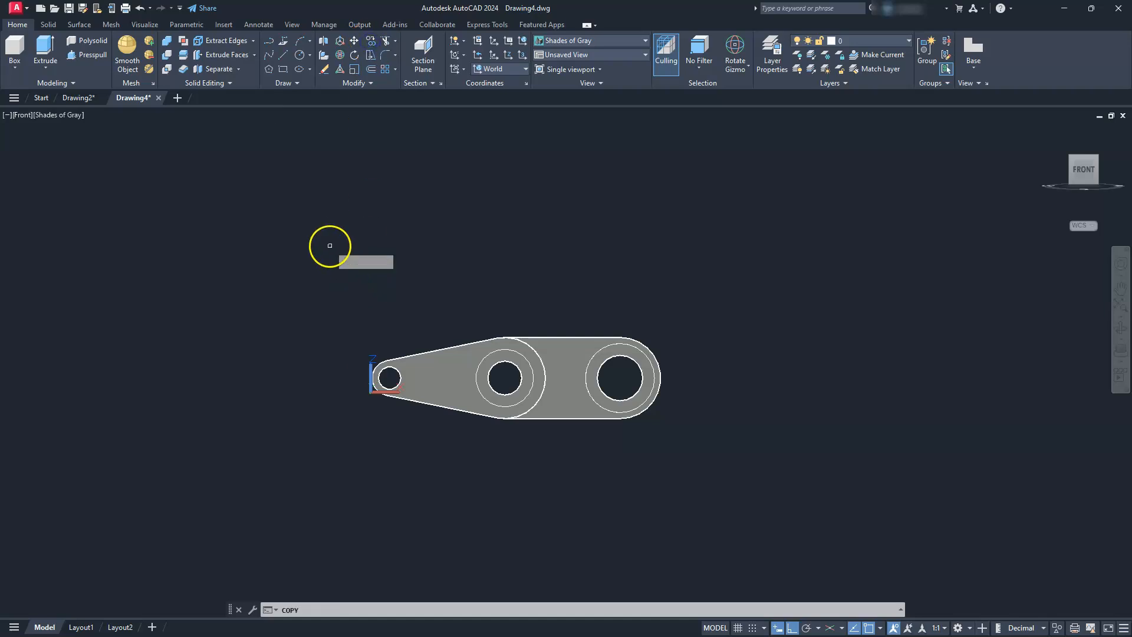
pyautogui.press('Return')
pyautogui.click(331, 246)
pyautogui.click(716, 463)
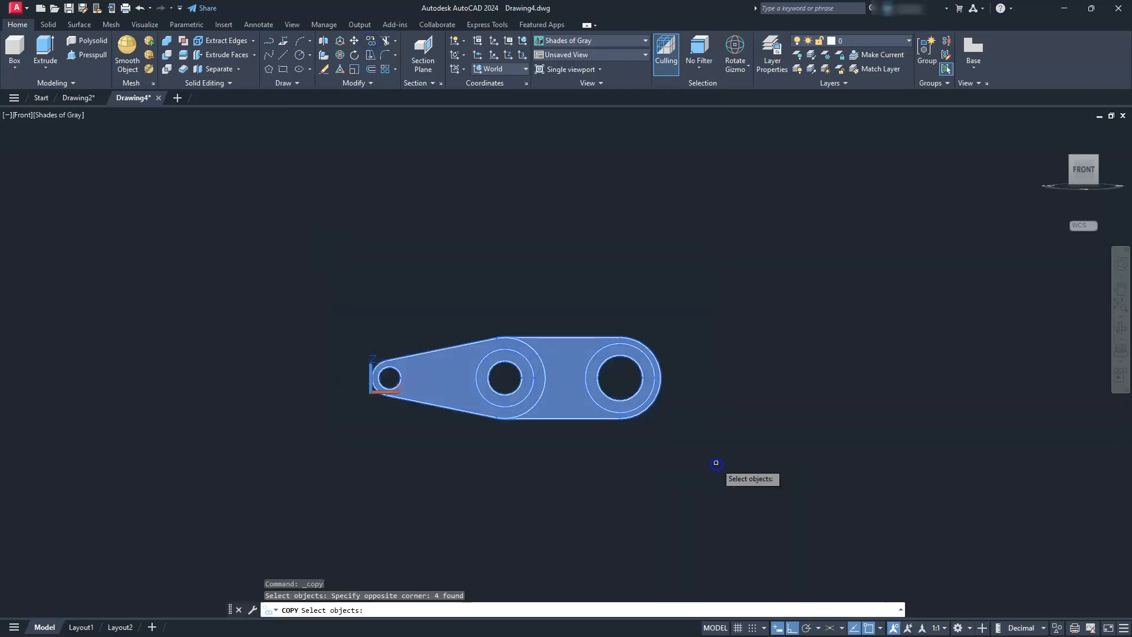
pyautogui.press('Return')
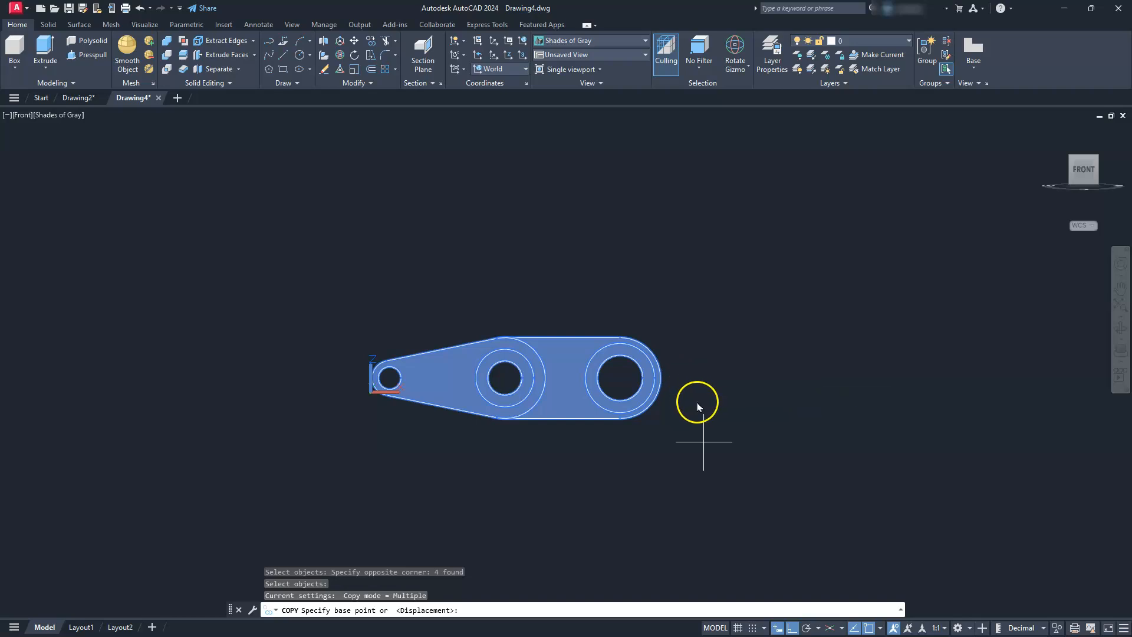
pyautogui.click(698, 398)
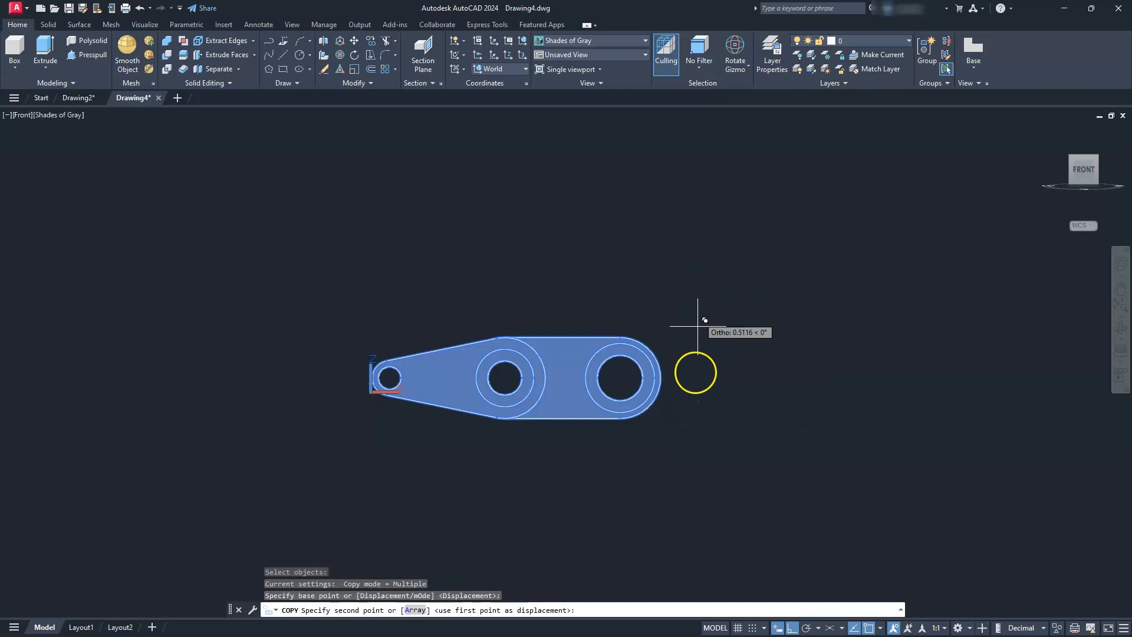
pyautogui.moveTo(374, 405)
pyautogui.mouseDown(button='middle')
pyautogui.moveTo(504, 379)
pyautogui.moveTo(693, 389)
pyautogui.mouseUp(button='middle')
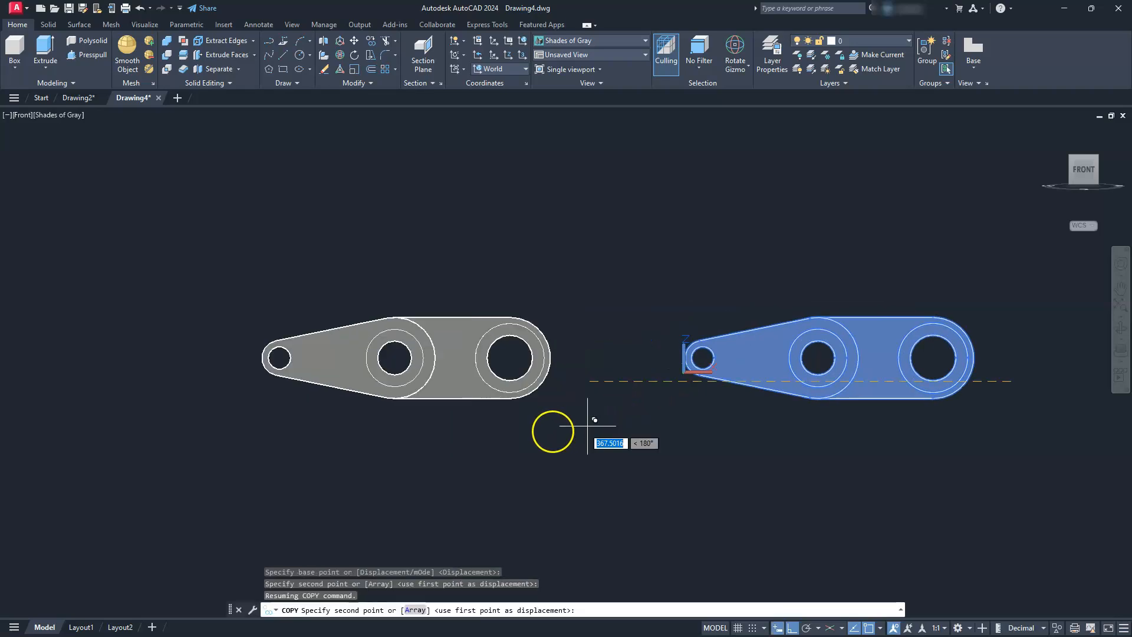
pyautogui.click(538, 400)
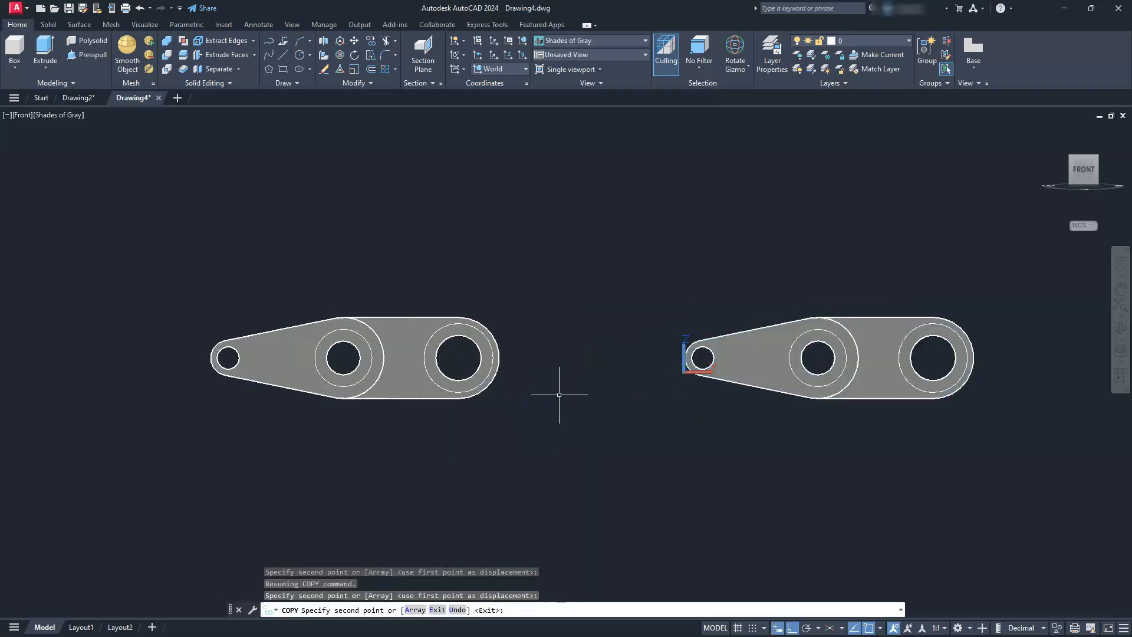
pyautogui.press('Escape')
pyautogui.press('Escape')
pyautogui.press('Escape')
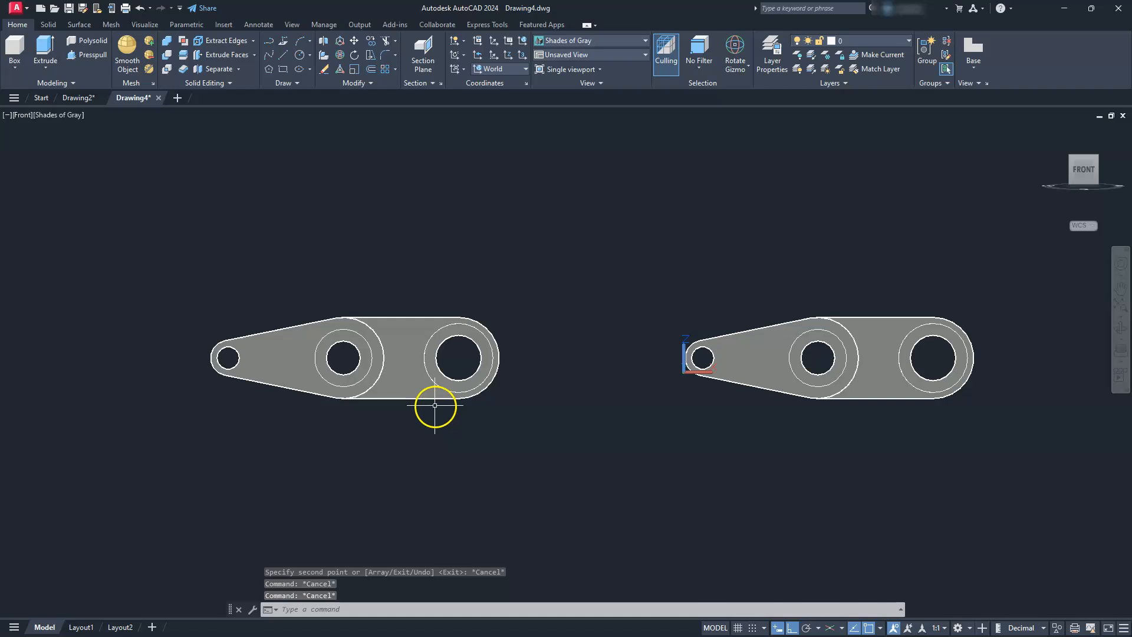
# Step: Align the UCS with the current front view
pyautogui.moveTo(737, 381)
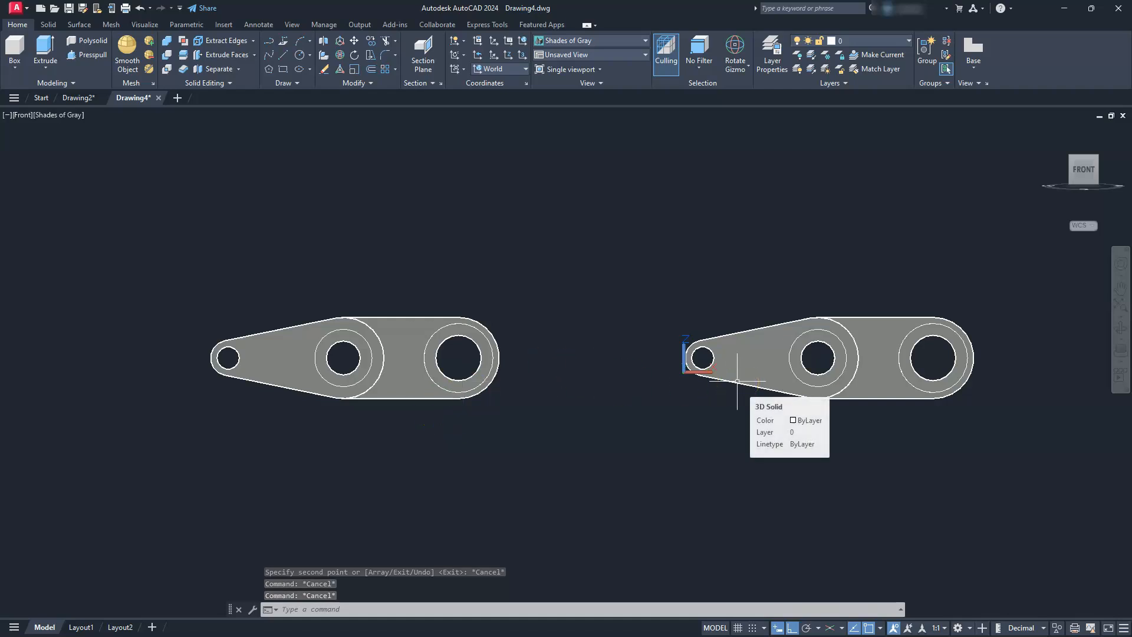
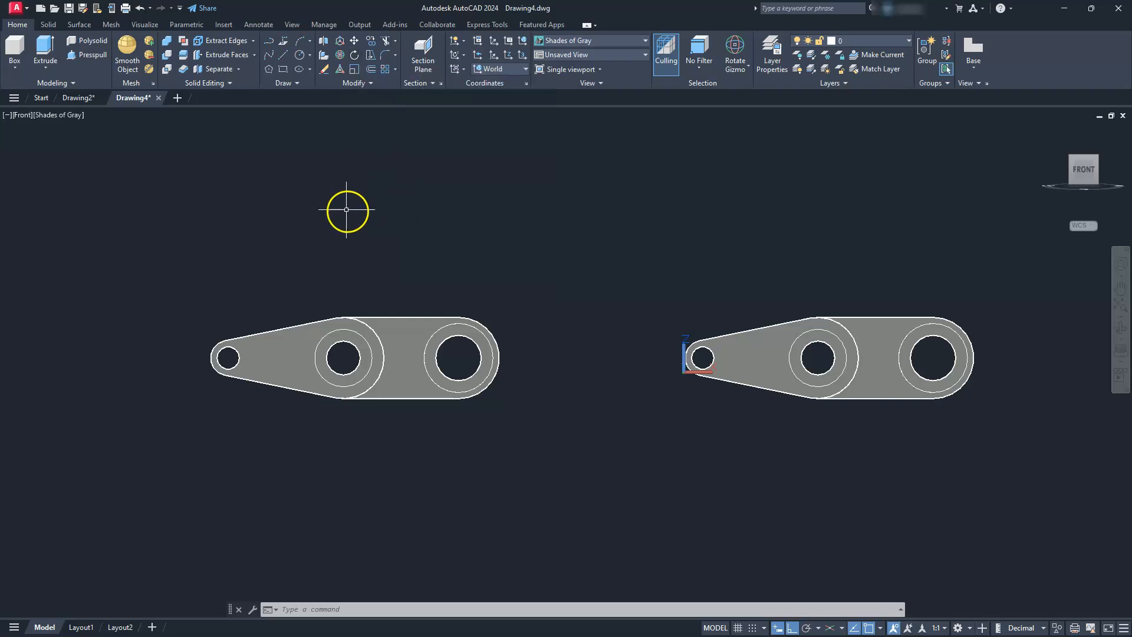
pyautogui.click(465, 71)
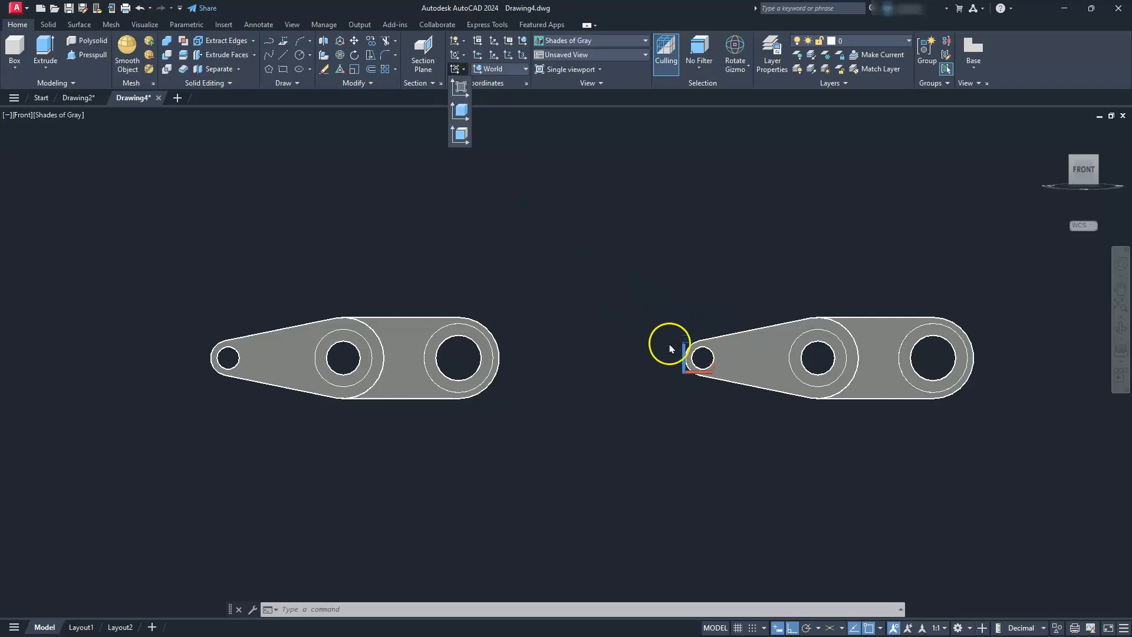
pyautogui.click(459, 89)
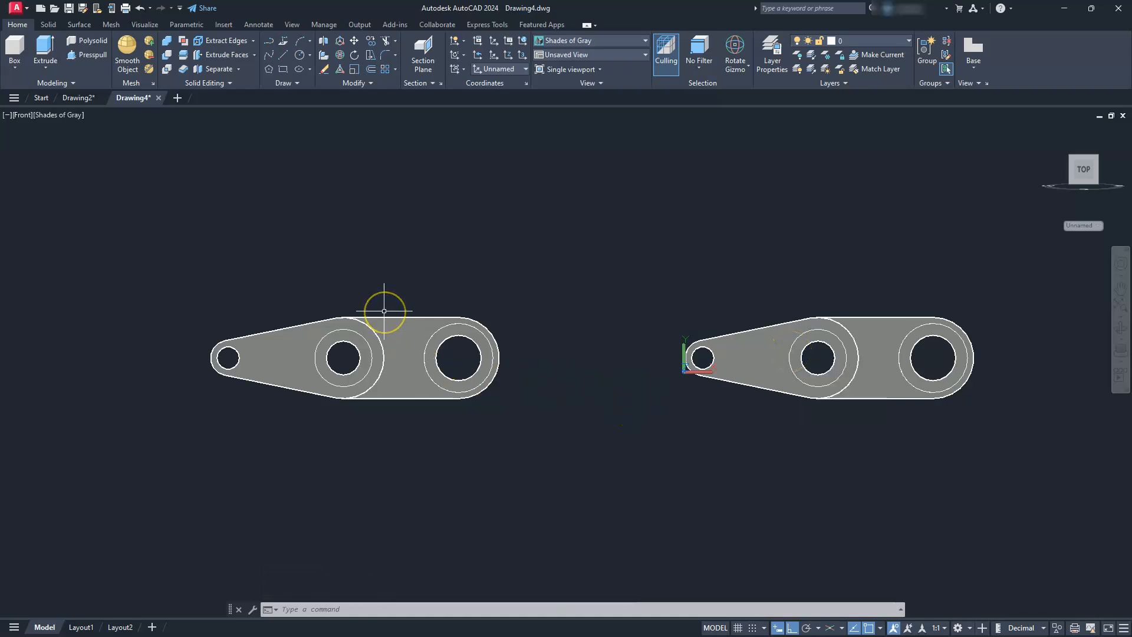
# Step: Rotate the tapered lever of the copied assembly by -45 degrees about the center of the tube in its larger end
pyautogui.click(354, 56)
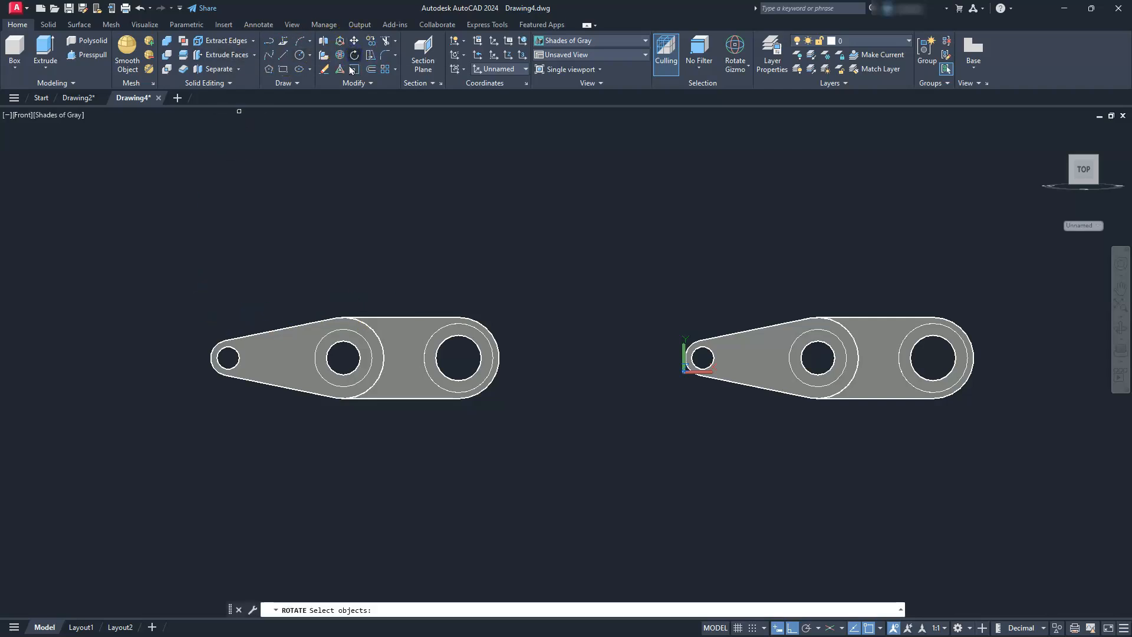
pyautogui.click(240, 340)
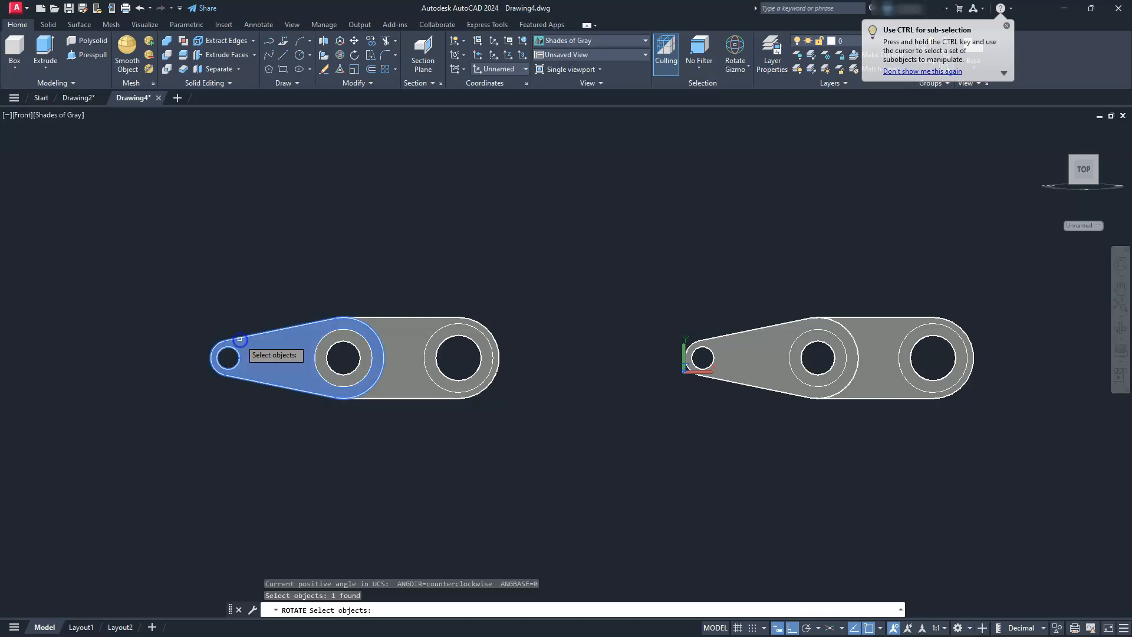
pyautogui.press('Return')
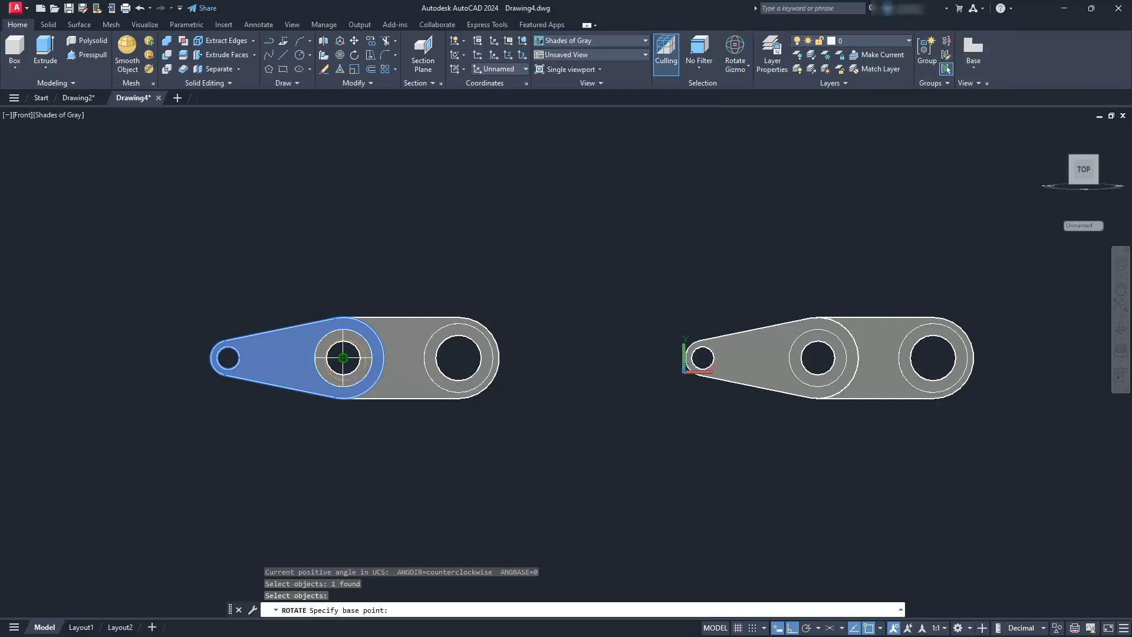
pyautogui.click(344, 358)
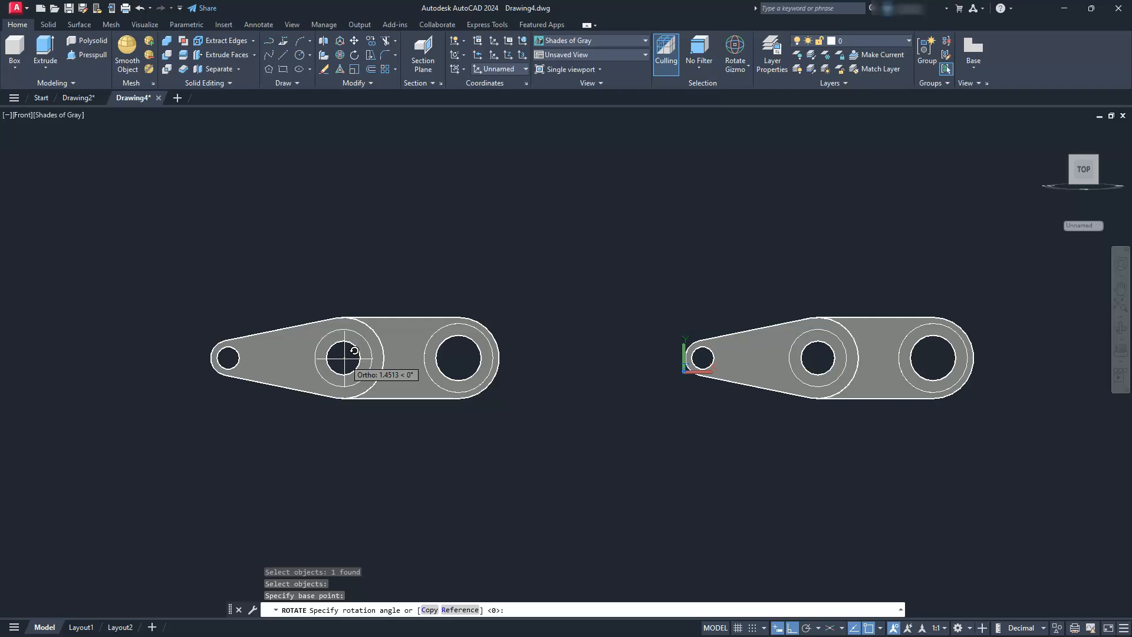
pyautogui.write('-45')
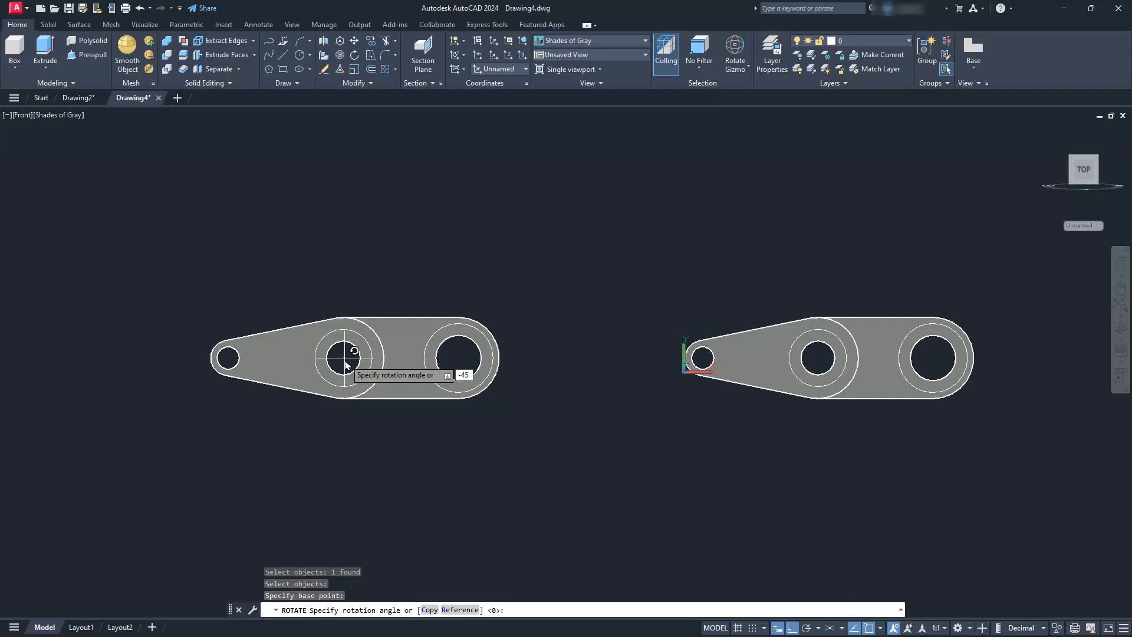
pyautogui.press('Return')
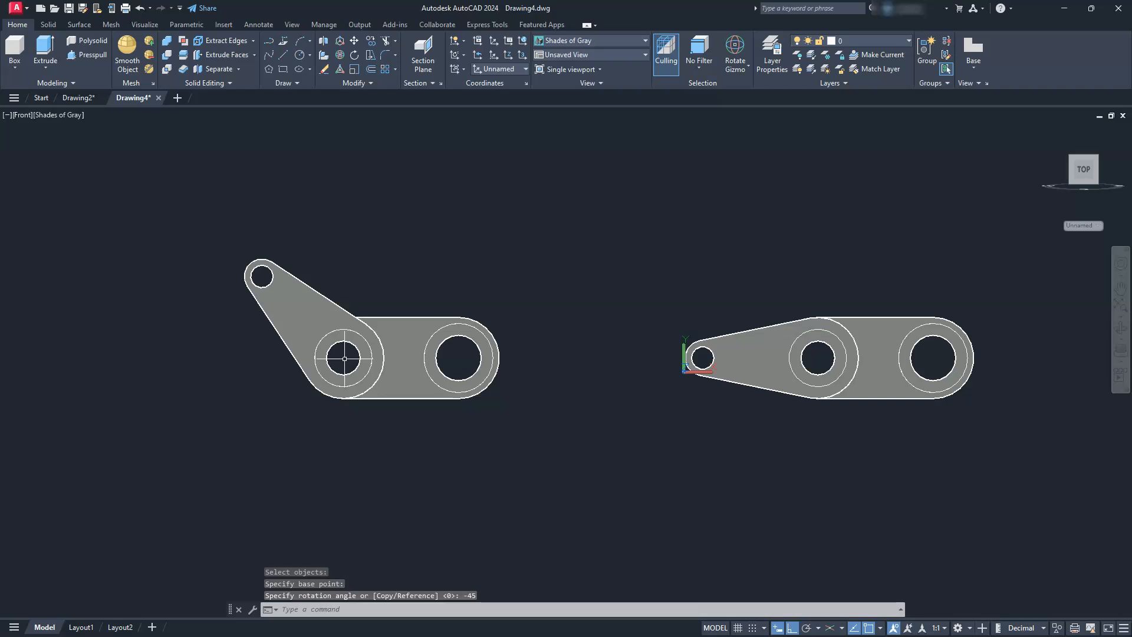
# Step: Restore the World coordinate system and show both assemblies in the SE Isometric view
pyautogui.click(1099, 227)
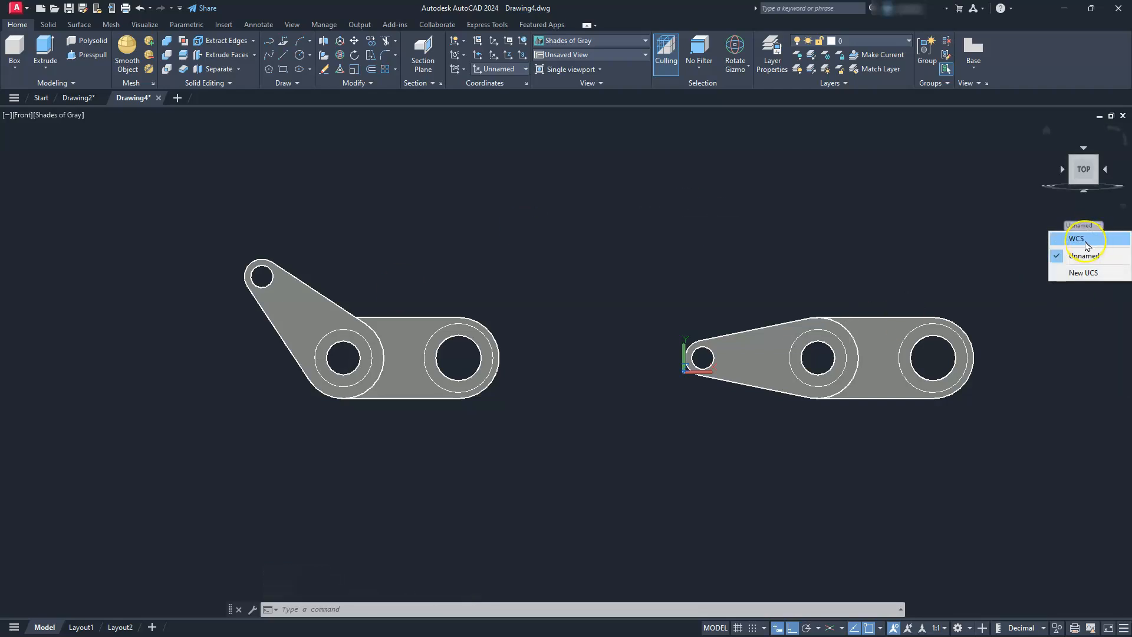
pyautogui.click(1085, 241)
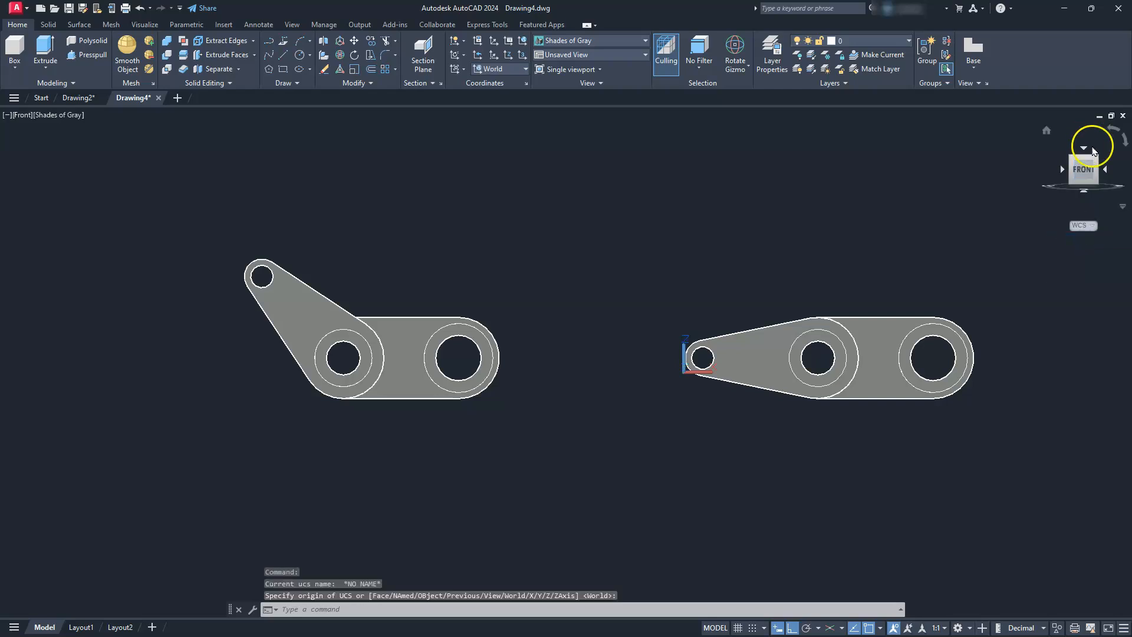
pyautogui.moveTo(1097, 158); pyautogui.dragTo(1070, 181)
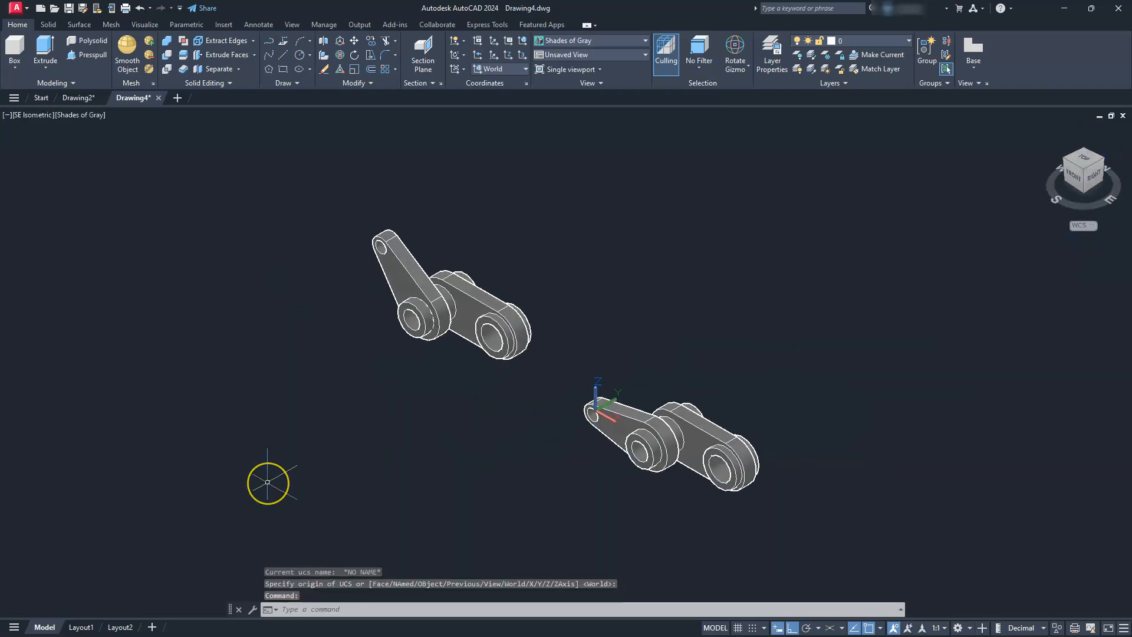
pyautogui.press('Escape')
pyautogui.press('Escape')
pyautogui.press('Escape')
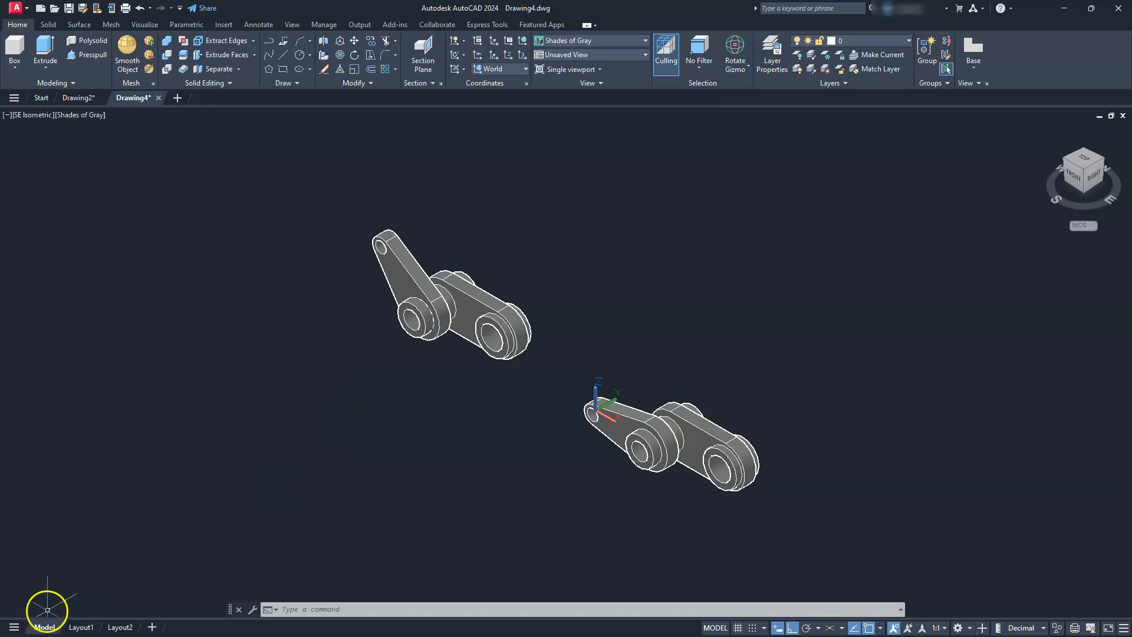
# Step: Switch to Layout1 and delete its default viewport
pyautogui.click(78, 628)
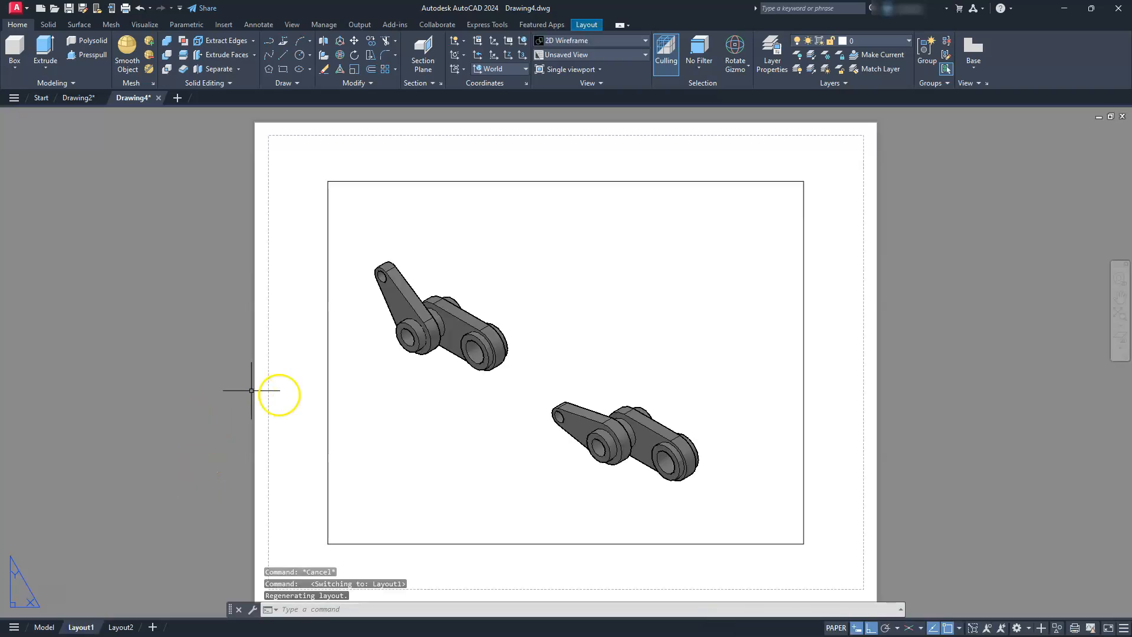
pyautogui.click(328, 427)
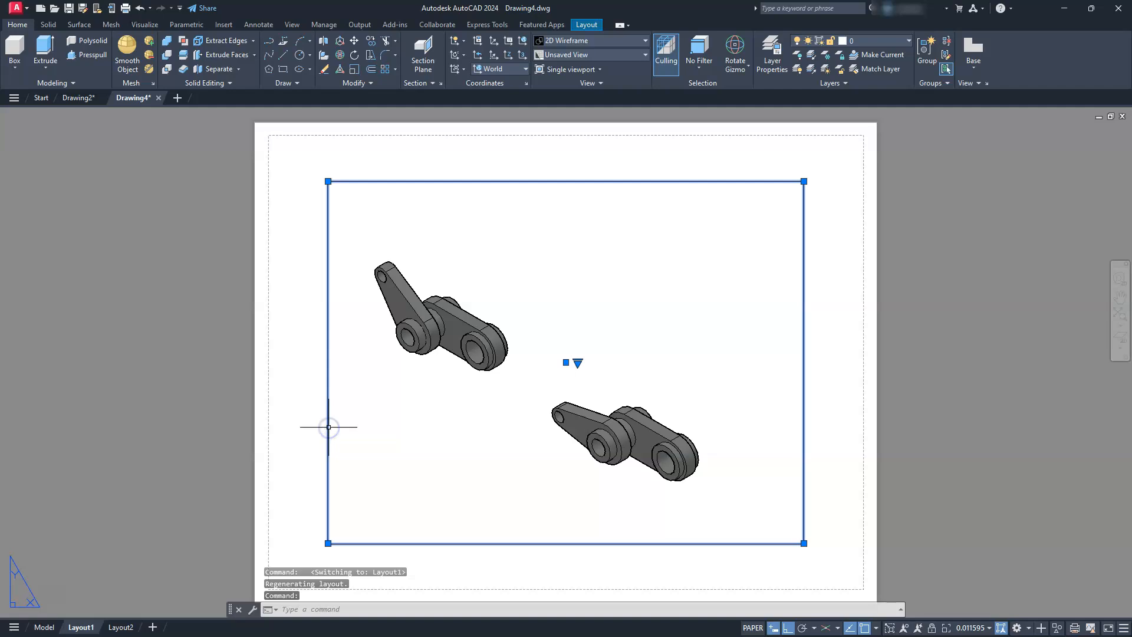
pyautogui.press('Delete')
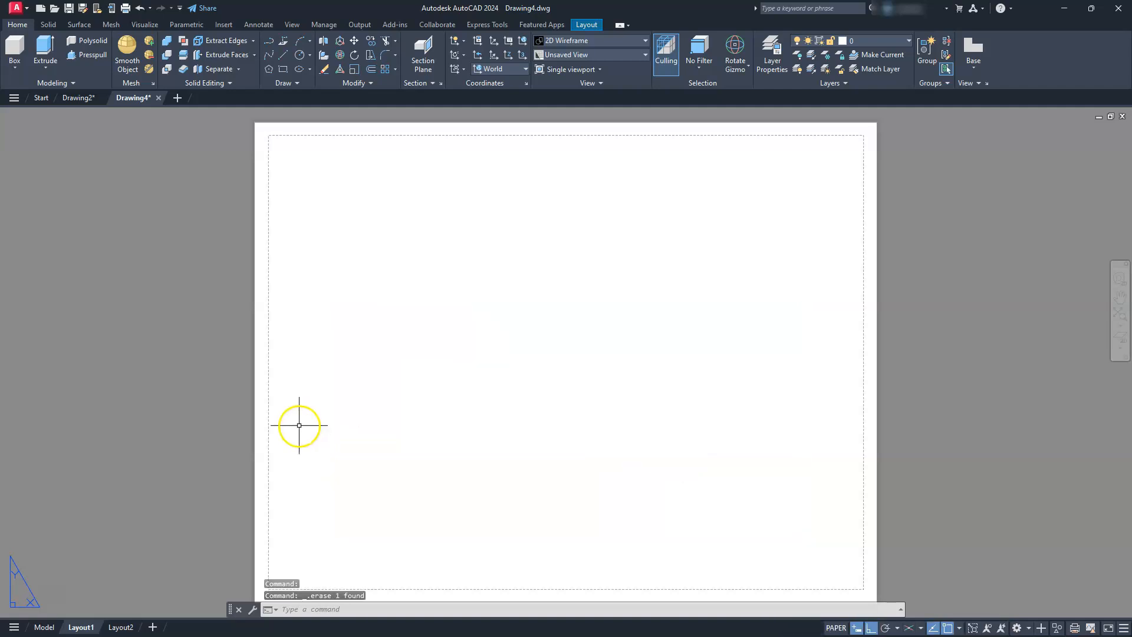
# Step: Draw an 11 by 8.5 rectangle on the layout with its first corner at 0,0
pyautogui.click(284, 69)
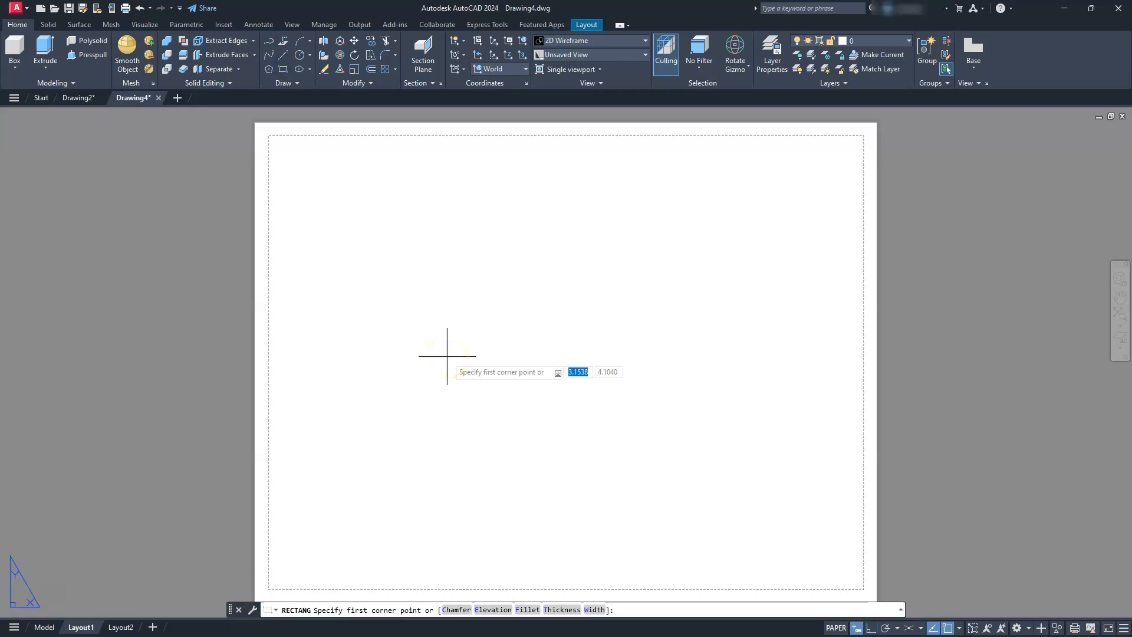
pyautogui.write('0,0')
pyautogui.press('Return')
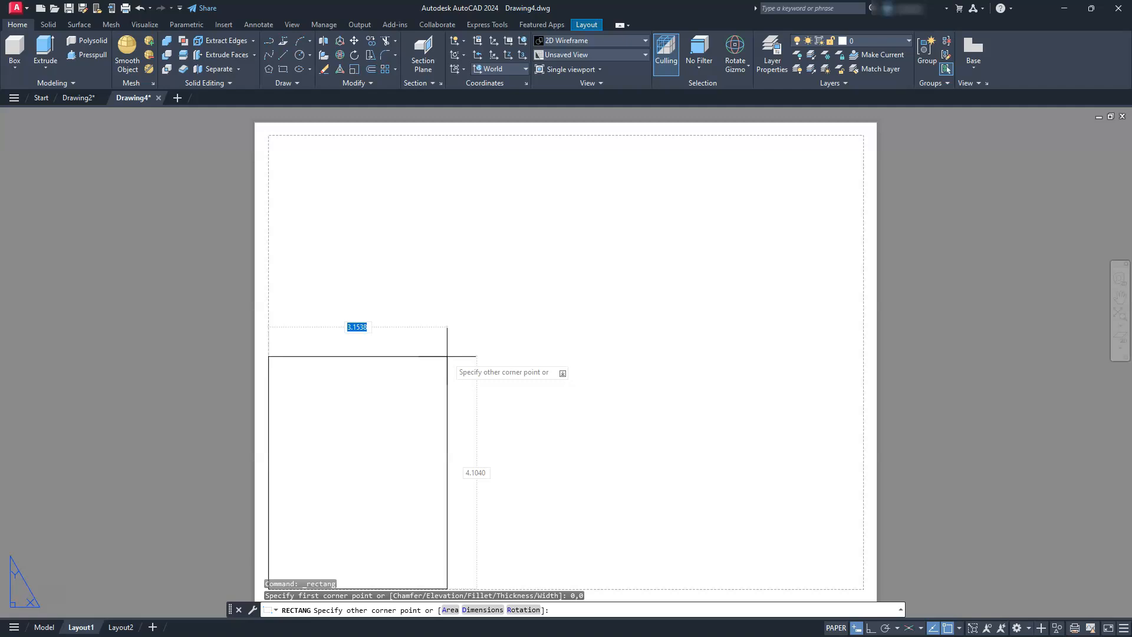
pyautogui.press('Tab')
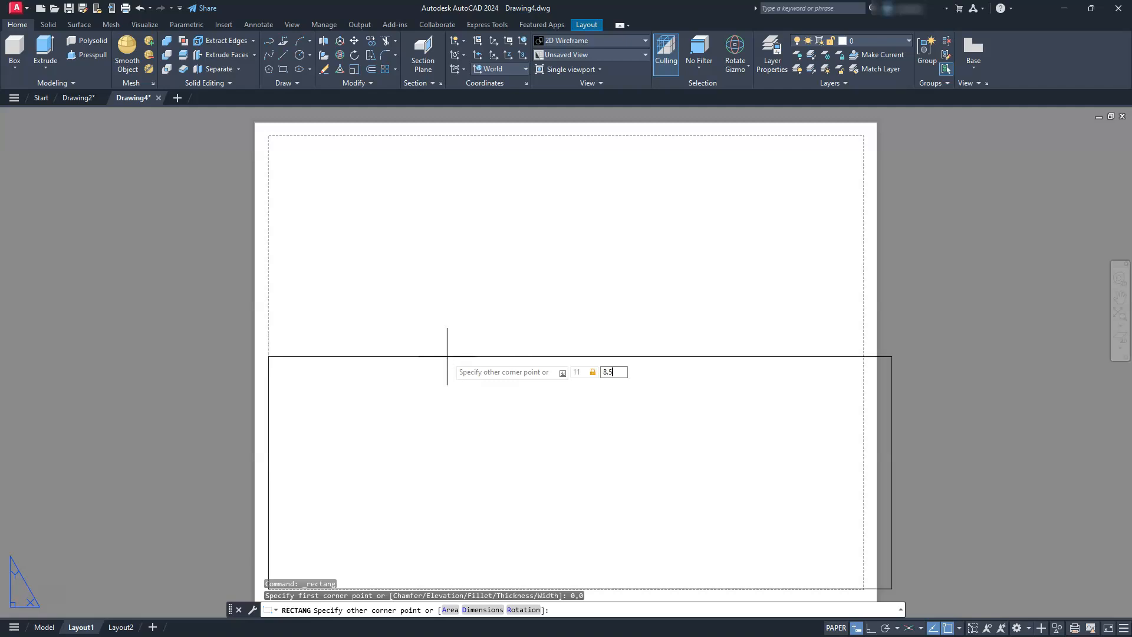
pyautogui.press('Return')
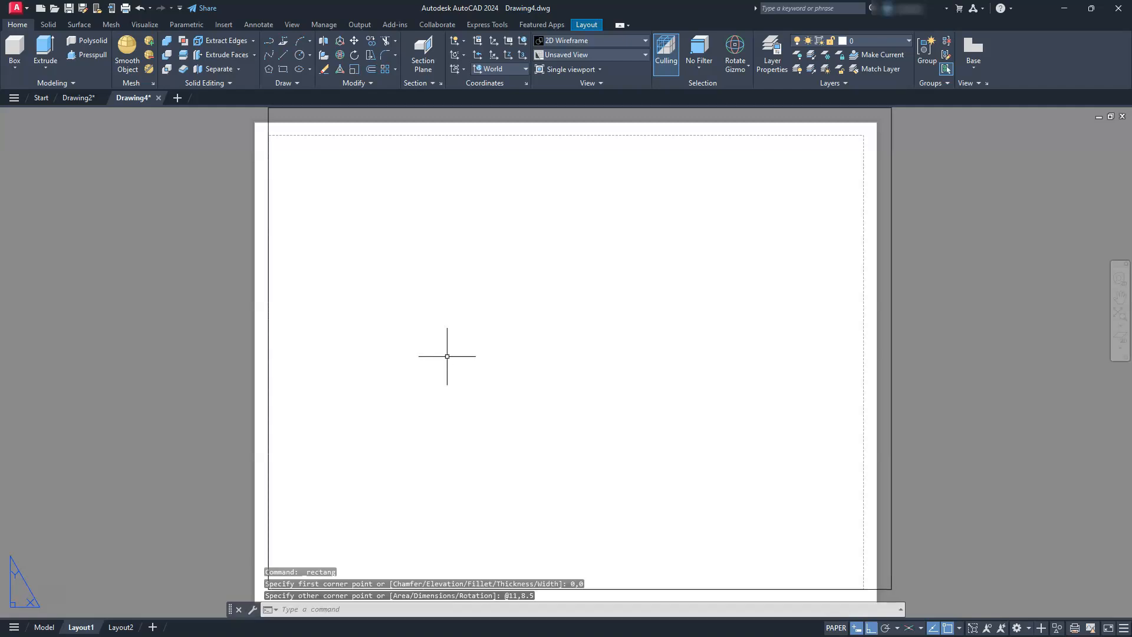
# Step: Start an Offset of the sheet rectangle with a distance of .25
pyautogui.write('o')
pyautogui.press('Return')
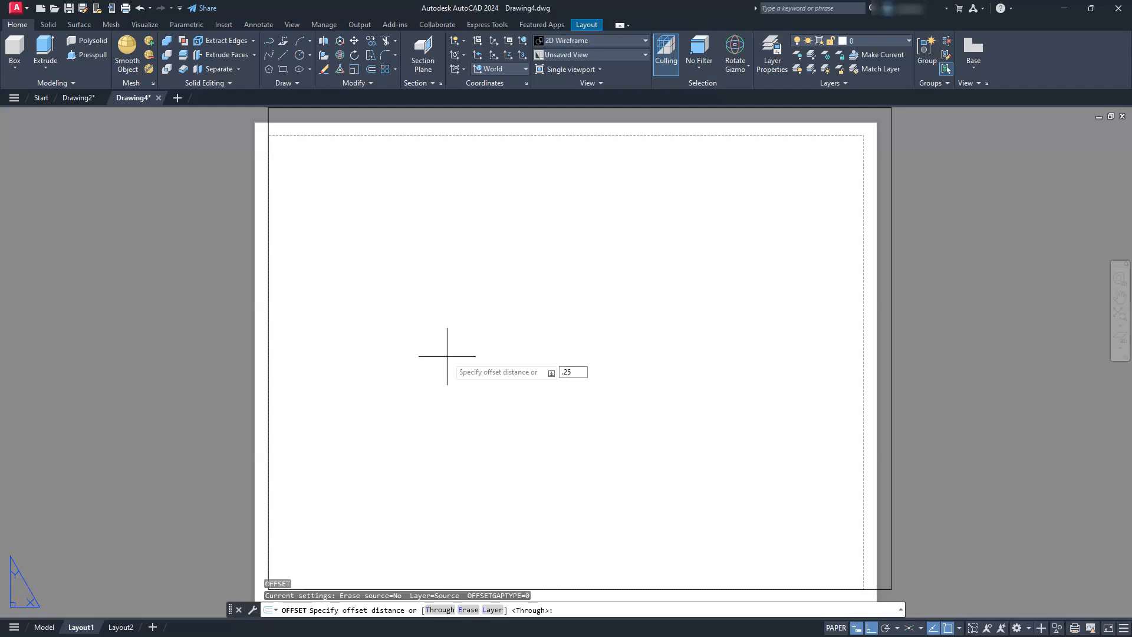
pyautogui.press('Return')
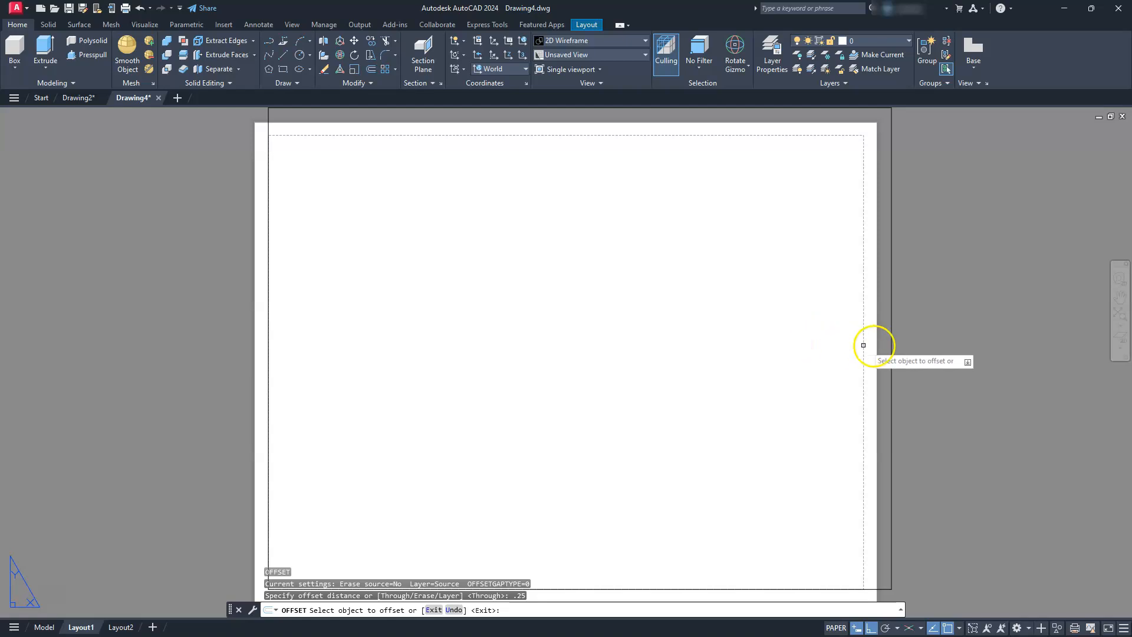
# Step: Offset the sheet's border rectangle inward by 0.25
pyautogui.click(893, 351)
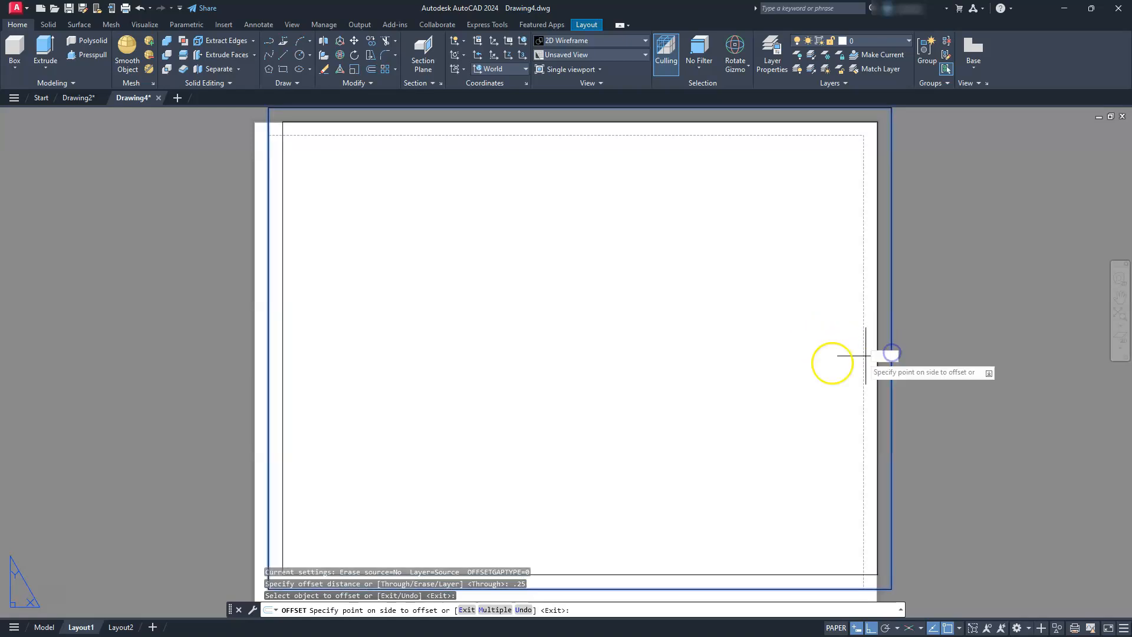
pyautogui.click(803, 368)
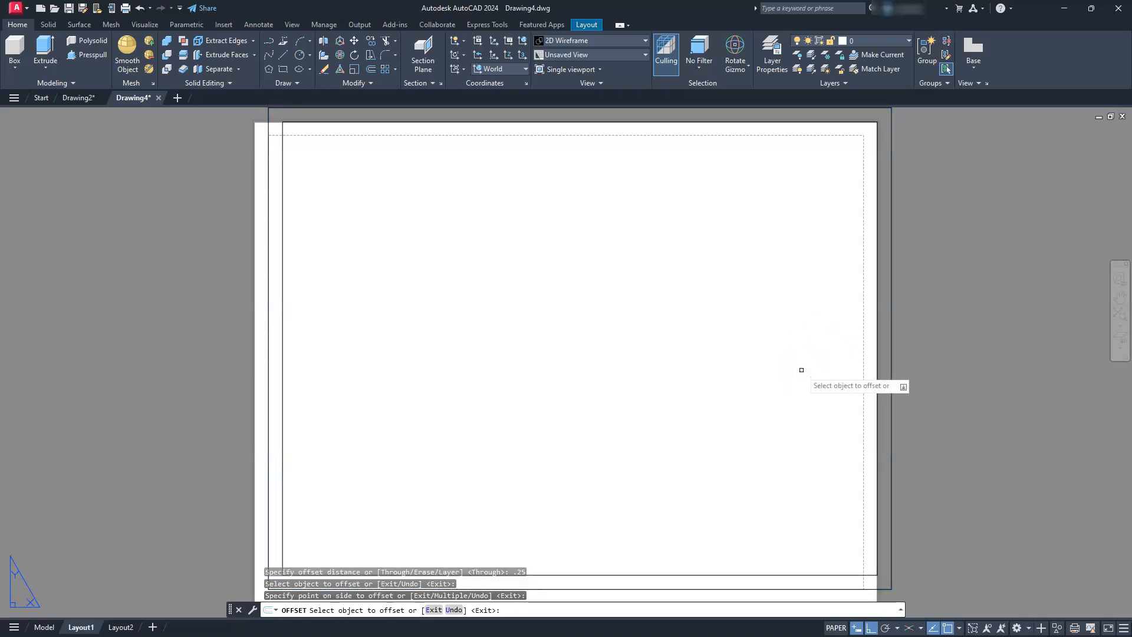
pyautogui.press('Return')
pyautogui.middleClick(802, 367)
pyautogui.middleClick(802, 367)
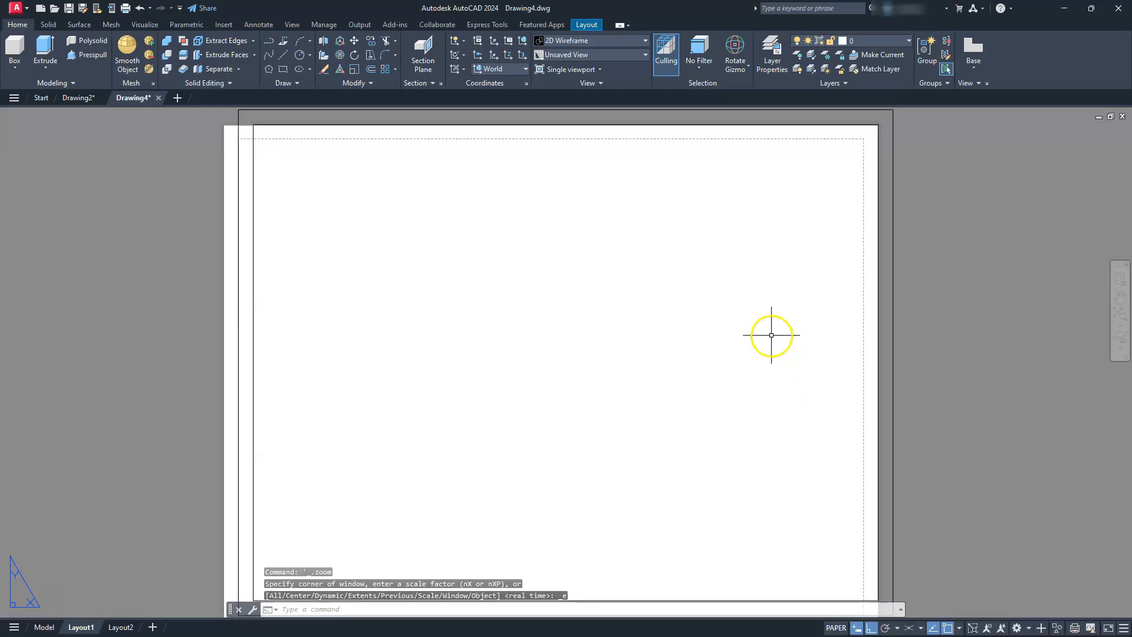
pyautogui.scroll(-2, 772, 335)
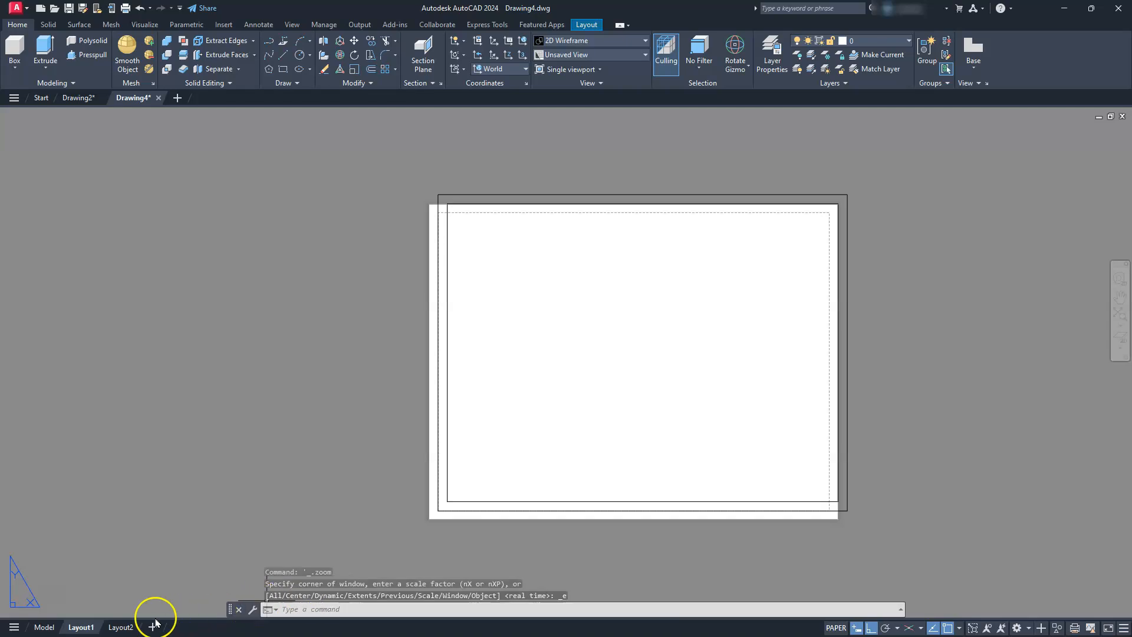
# Step: Modify Layout1's page setup to use the DWG To PDF.pc3 plotter and ANSI full bleed A (11.00 x 8.50 Inches) paper
pyautogui.rightClick(82, 628)
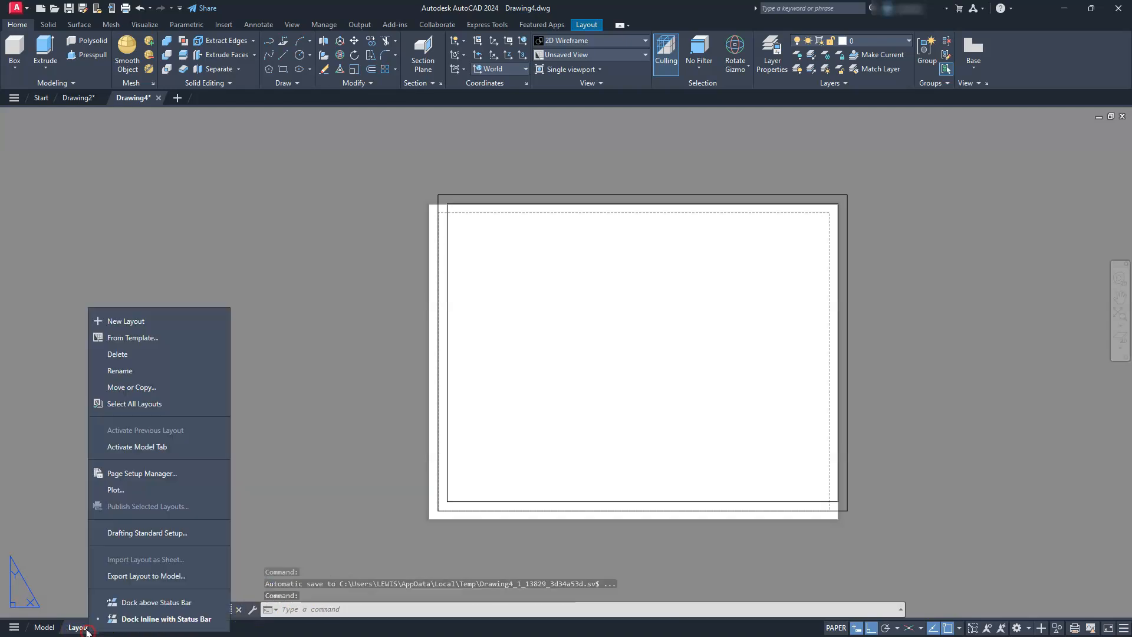
pyautogui.click(142, 475)
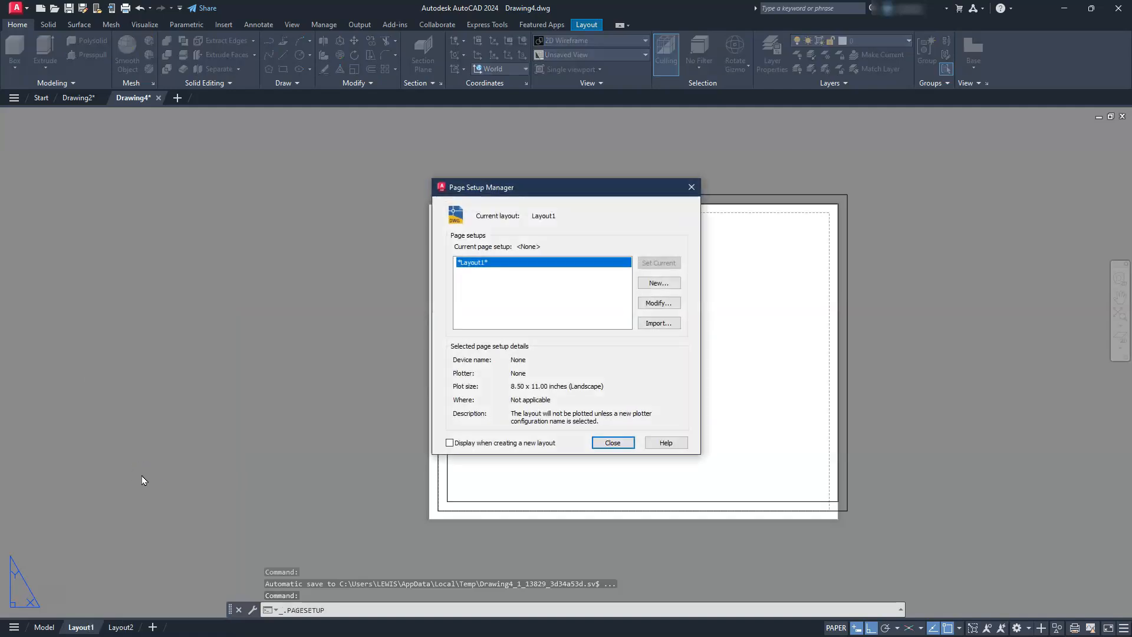
pyautogui.click(656, 303)
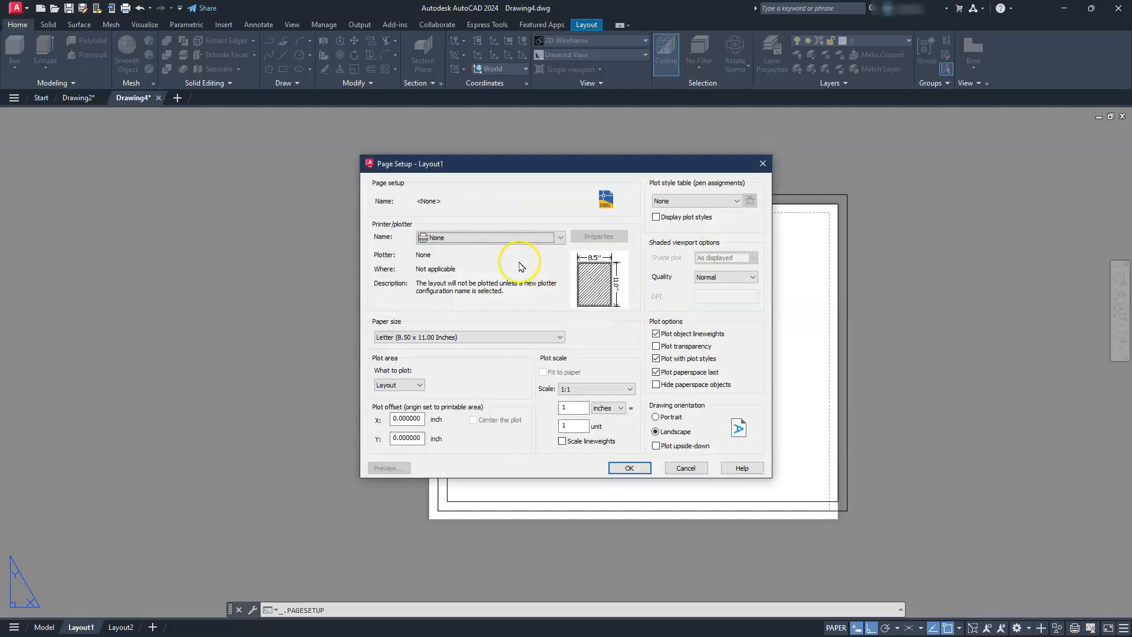
pyautogui.click(485, 237)
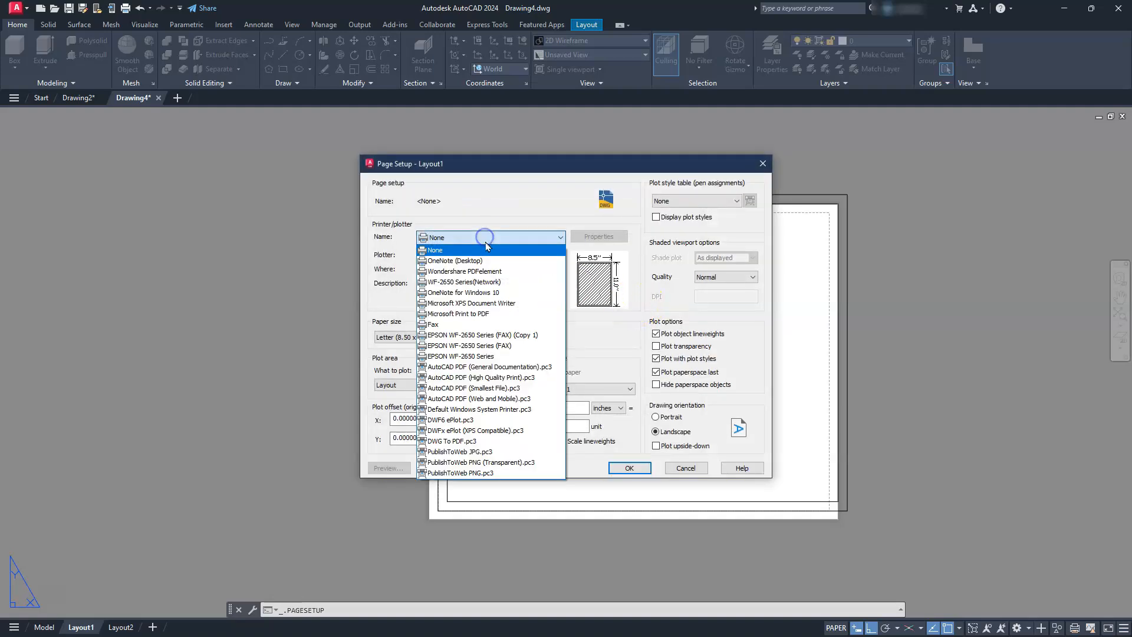
pyautogui.click(486, 441)
pyautogui.click(495, 338)
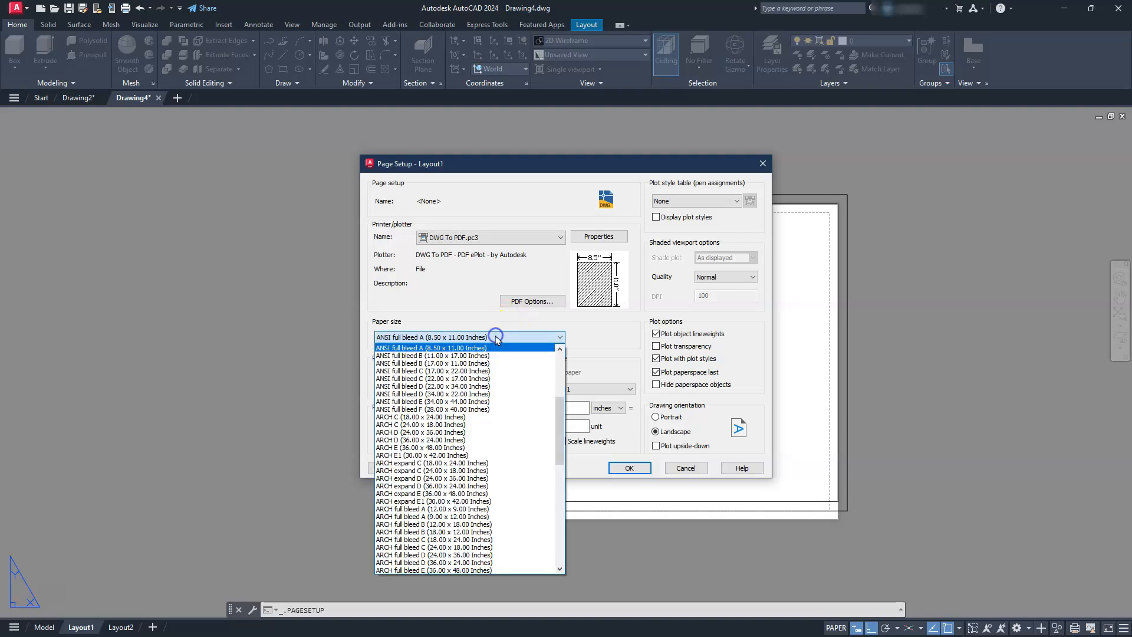
pyautogui.scroll(1, 471, 378)
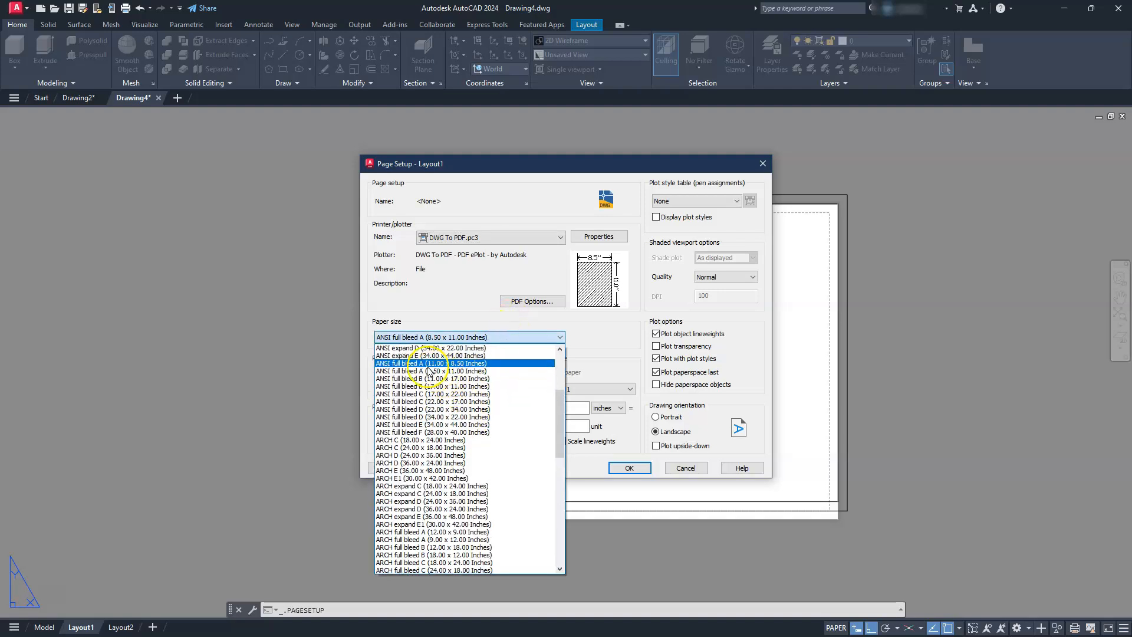
pyautogui.click(439, 363)
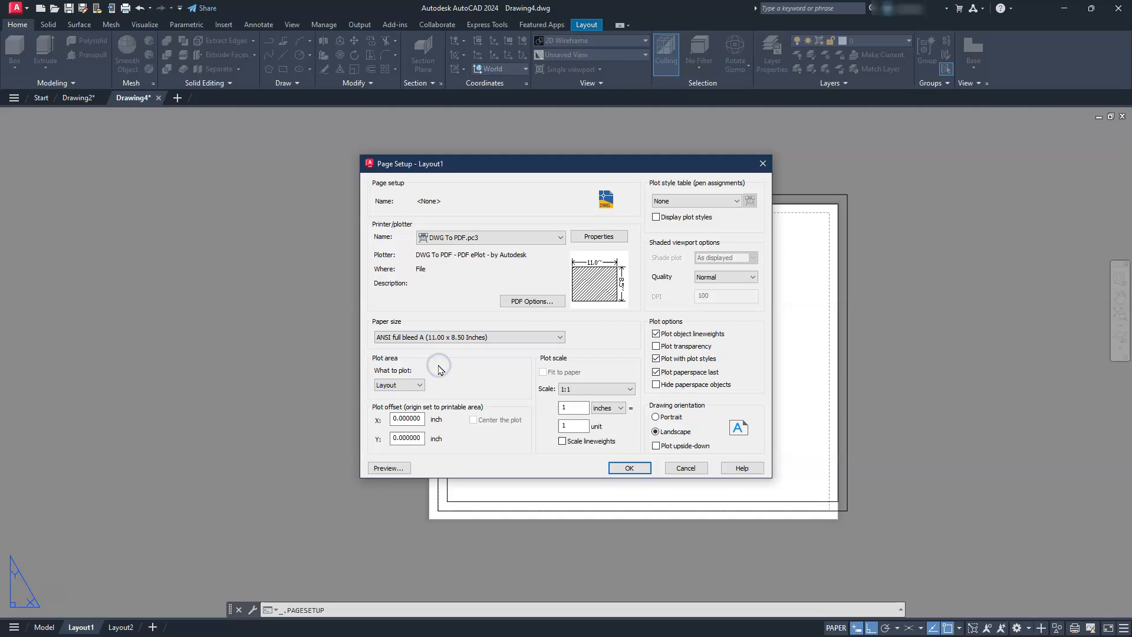
# Step: Set the plot area to a window spanning the inner rectangle's opposite corners, center the plot, and apply the page setup
pyautogui.click(420, 385)
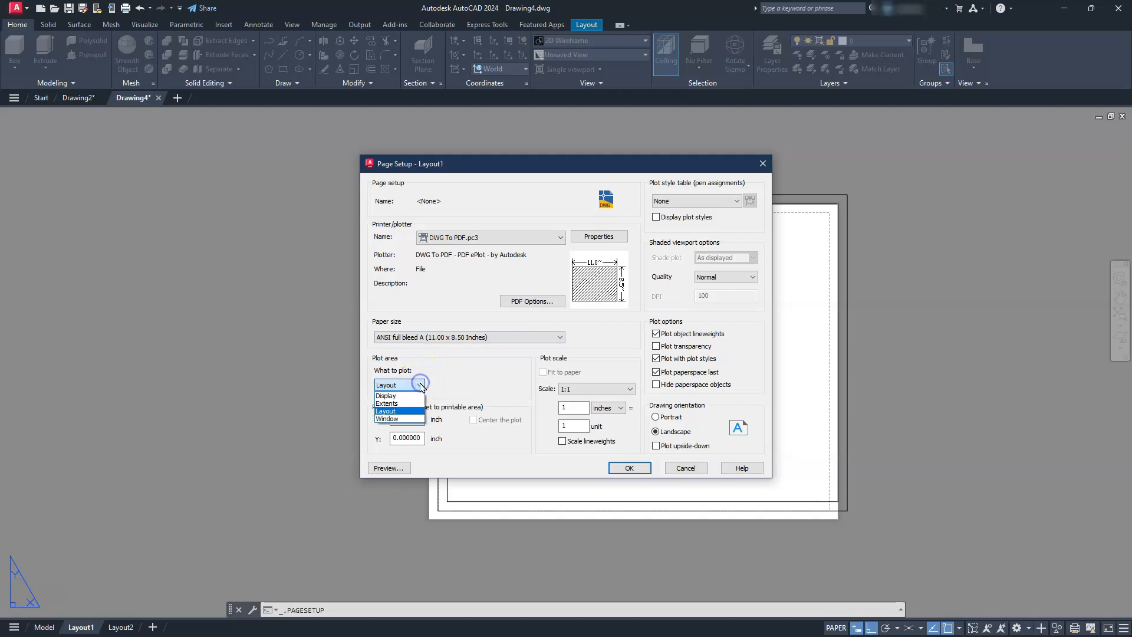
pyautogui.click(397, 420)
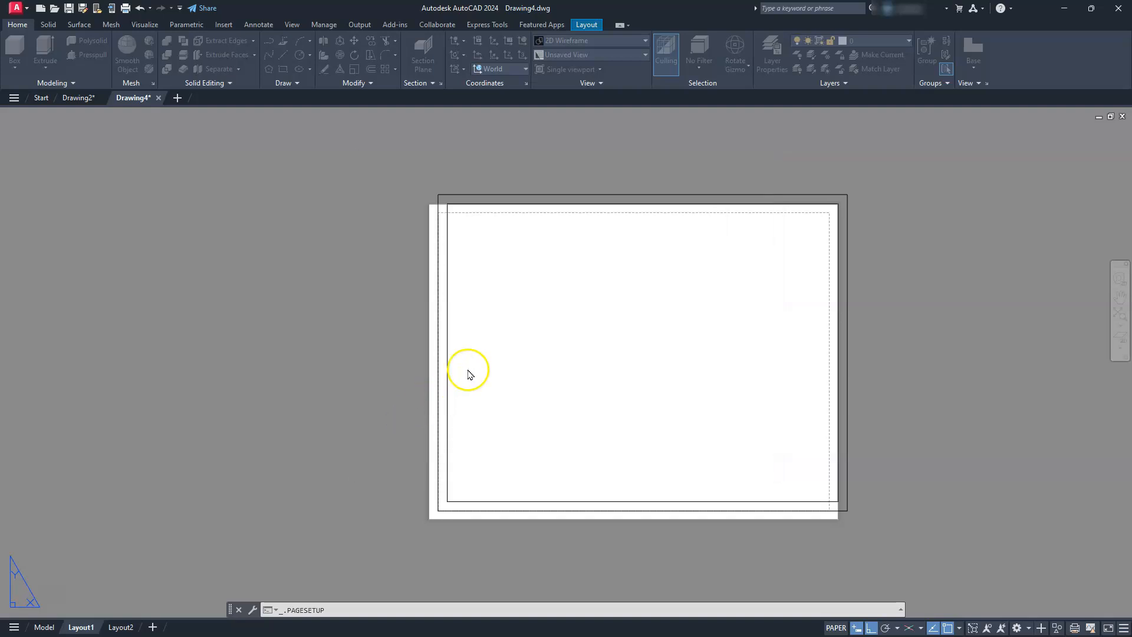
pyautogui.click(447, 204)
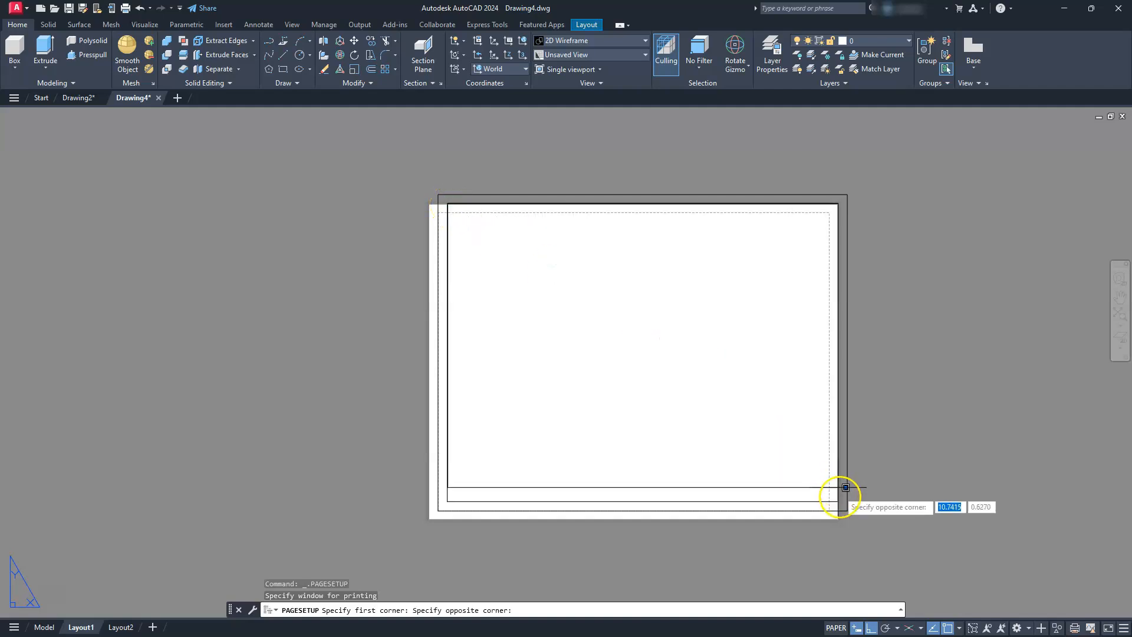
pyautogui.click(837, 501)
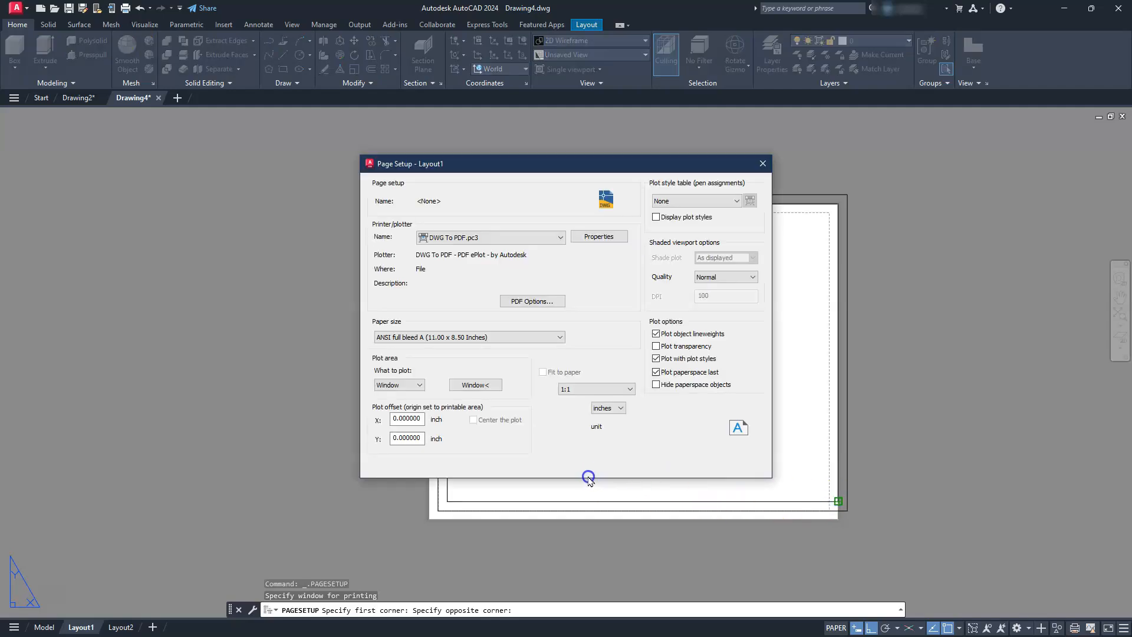
pyautogui.click(475, 420)
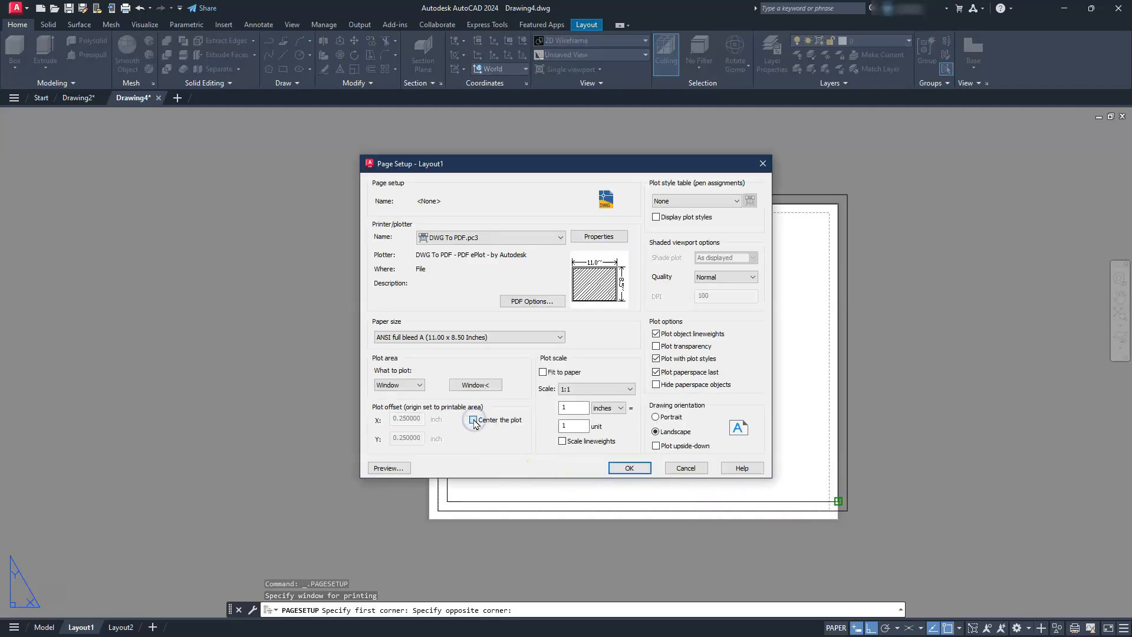
pyautogui.click(636, 468)
pyautogui.click(618, 446)
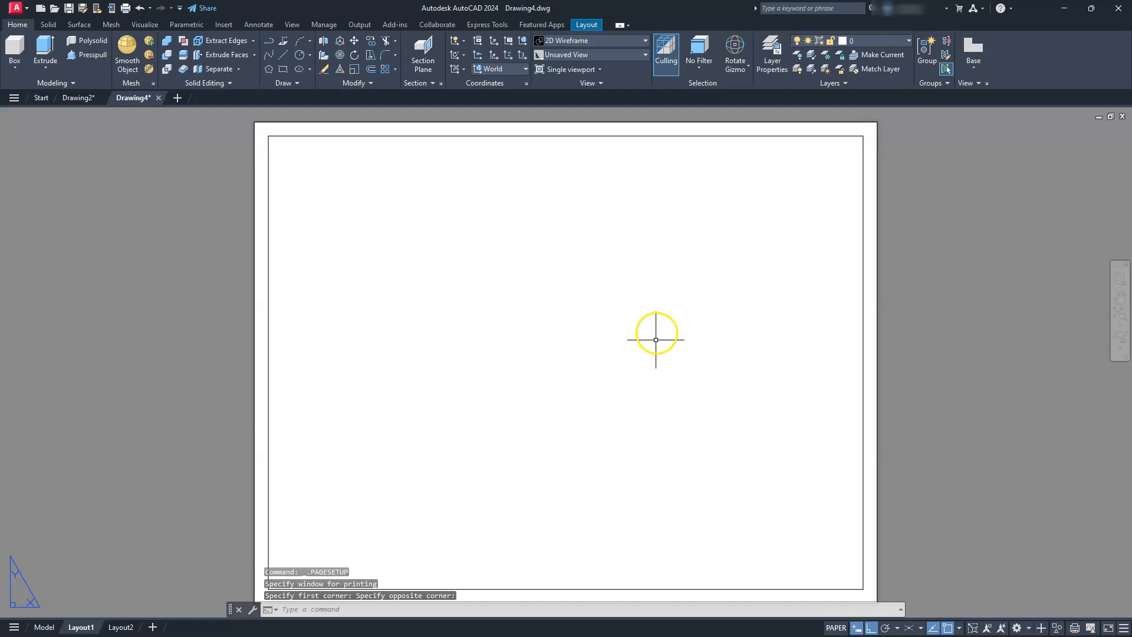
# Step: Draw a vertical line from the midpoint of the border's bottom edge to its top edge, dividing the sheet in half
pyautogui.write('l')
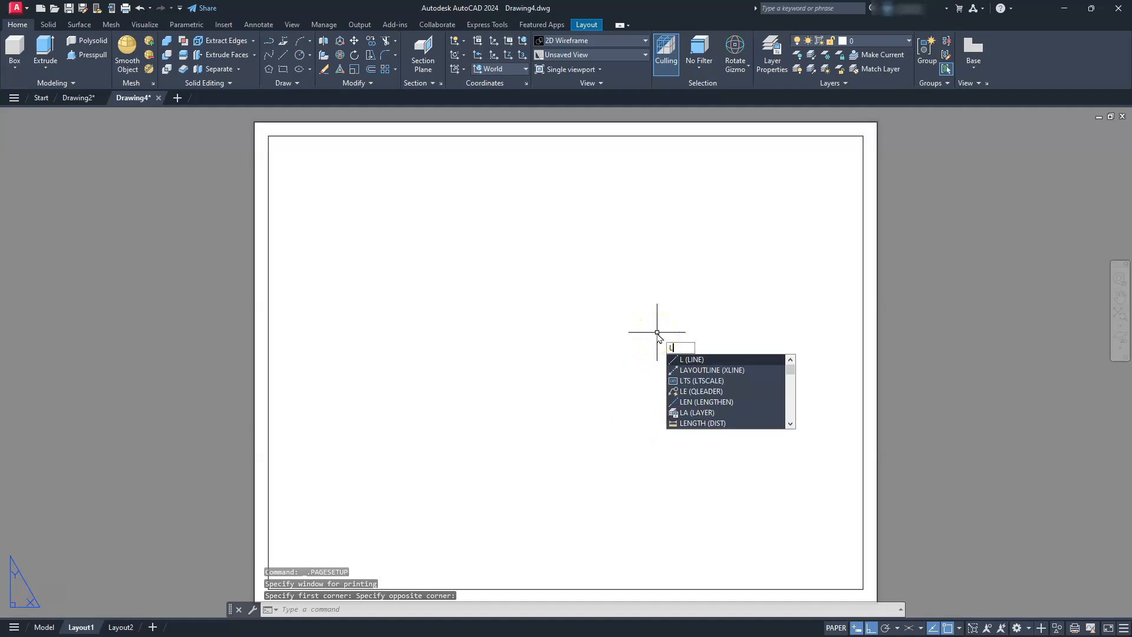
pyautogui.press('Return')
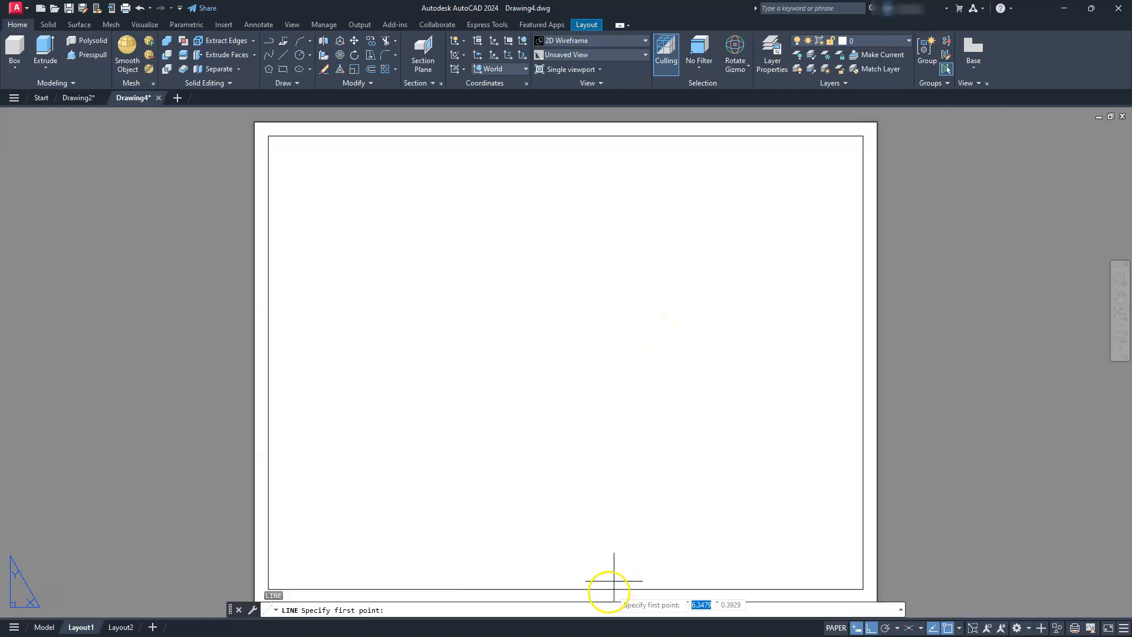
pyautogui.click(567, 587)
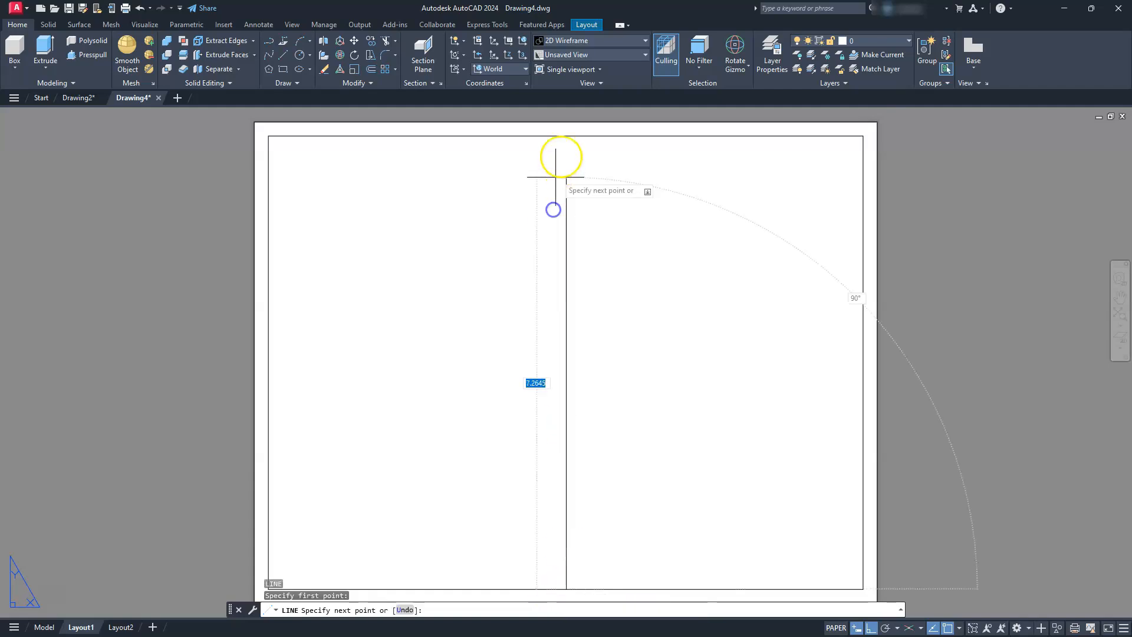
pyautogui.click(566, 135)
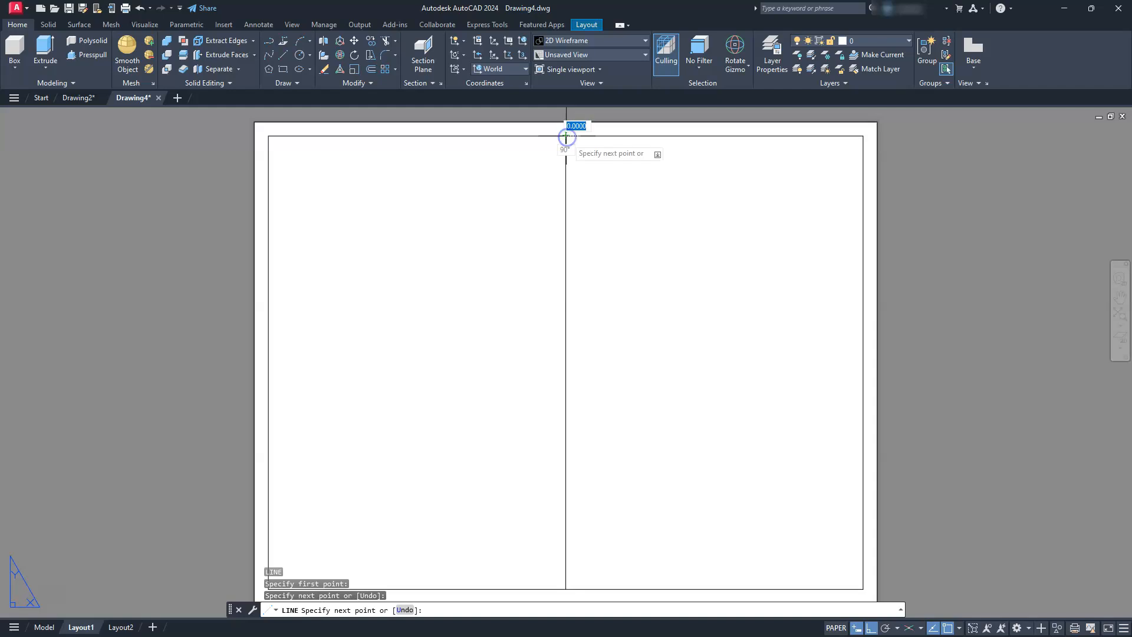
pyautogui.press('Escape')
pyautogui.press('Escape')
pyautogui.press('Escape')
pyautogui.press('Escape')
pyautogui.moveTo(581, 391); pyautogui.dragTo(675, 362, button='middle')
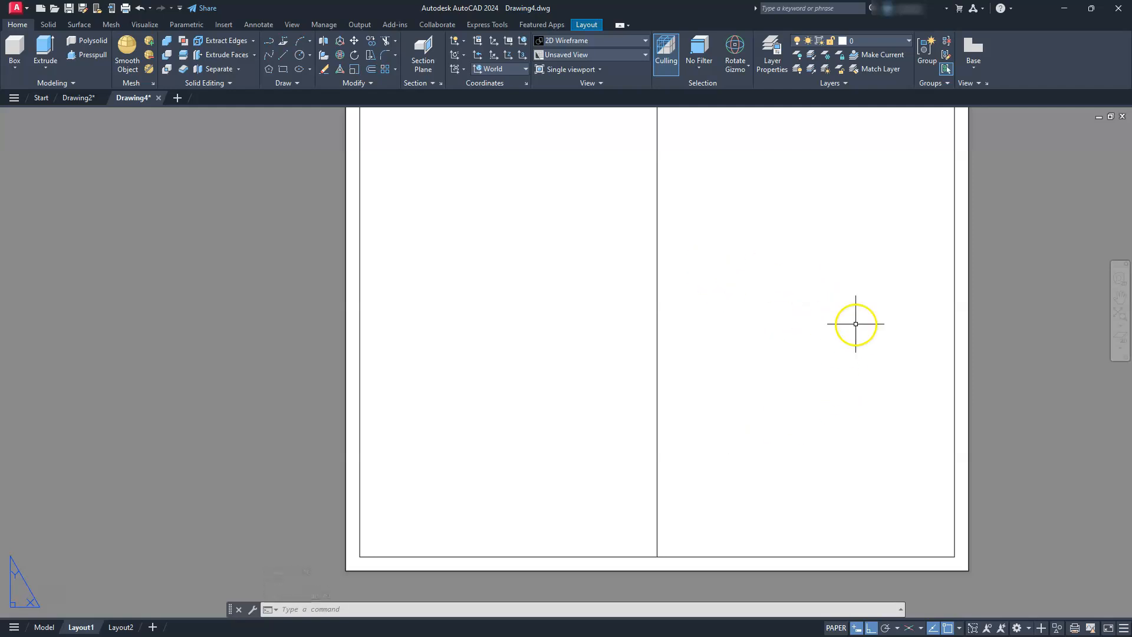
# Step: Start a base view from model space, removing the upper-left linkage assembly from the selection so only the lower-right one is included
pyautogui.click(593, 25)
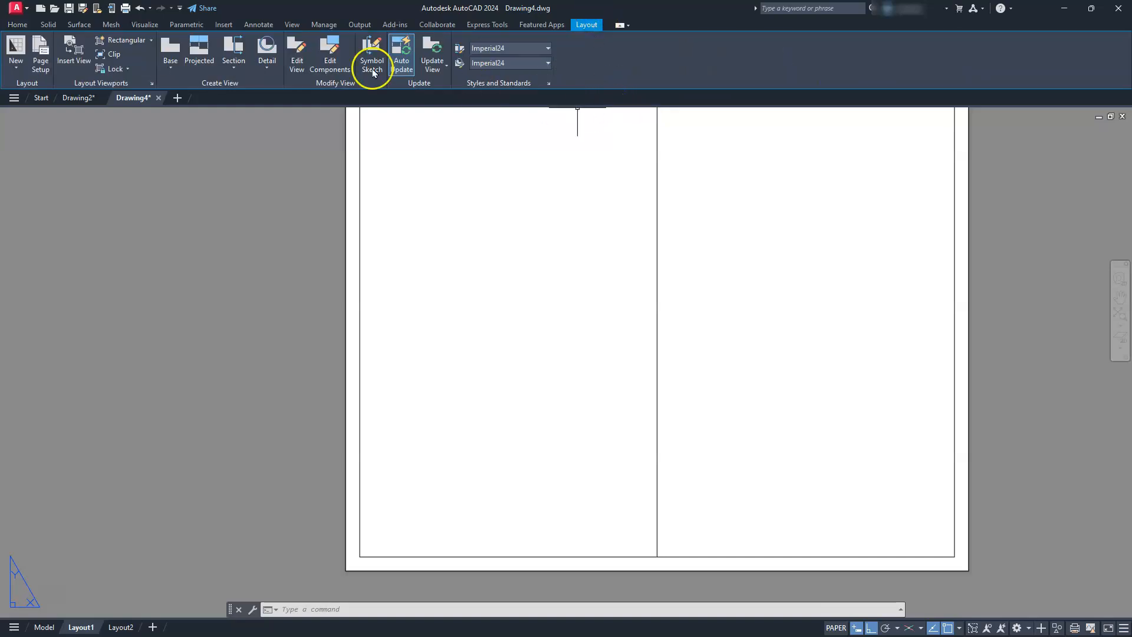
pyautogui.click(173, 63)
pyautogui.click(183, 86)
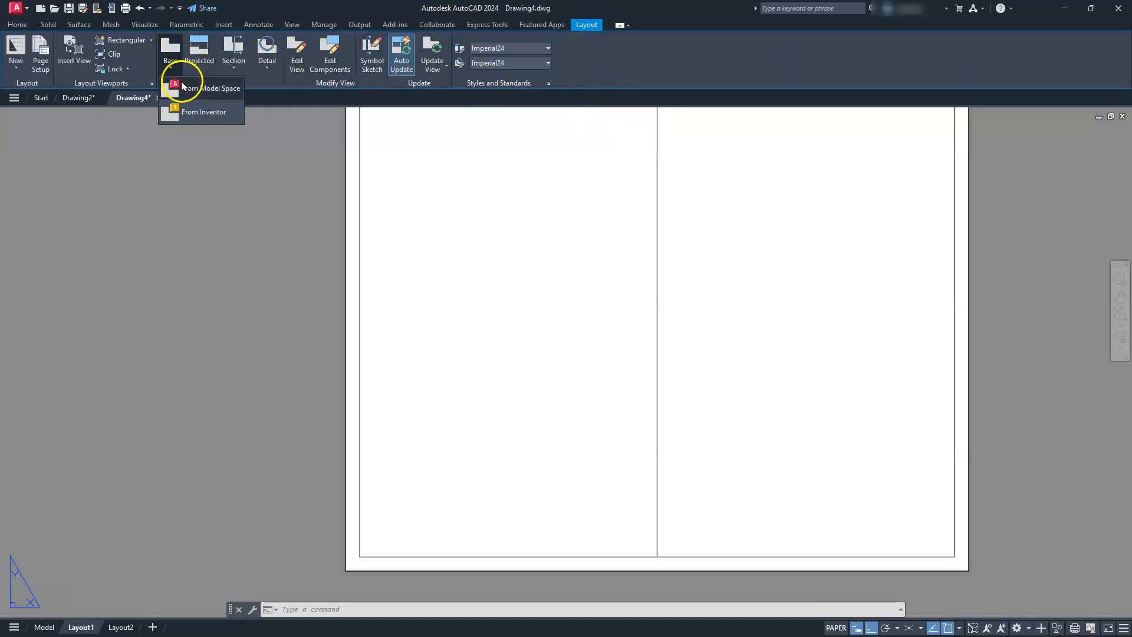
pyautogui.click(214, 91)
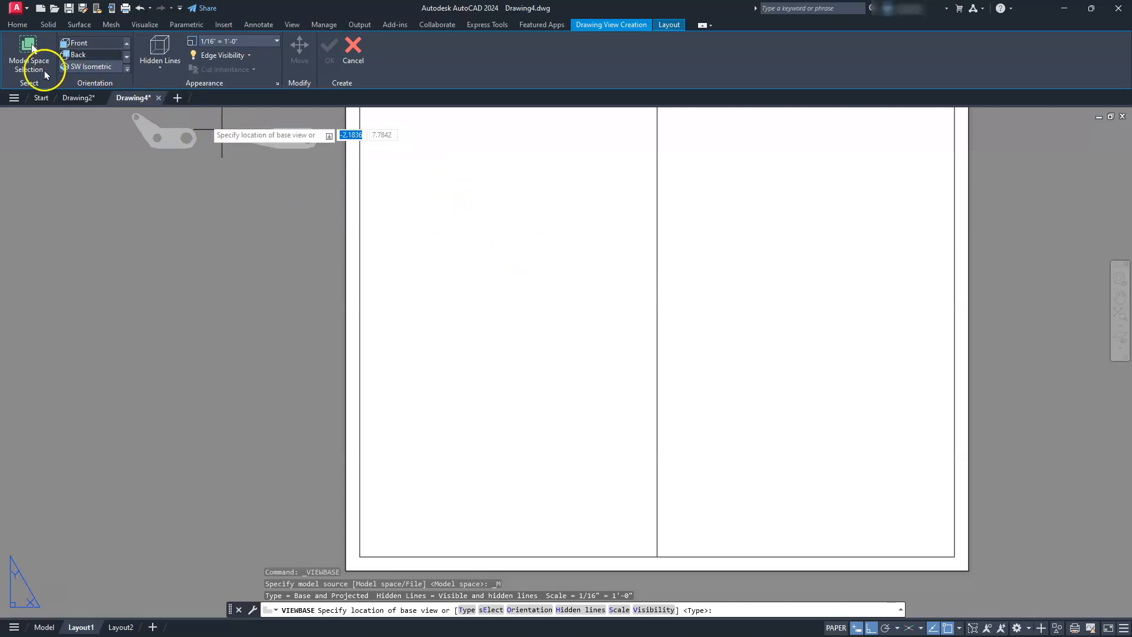
pyautogui.click(27, 50)
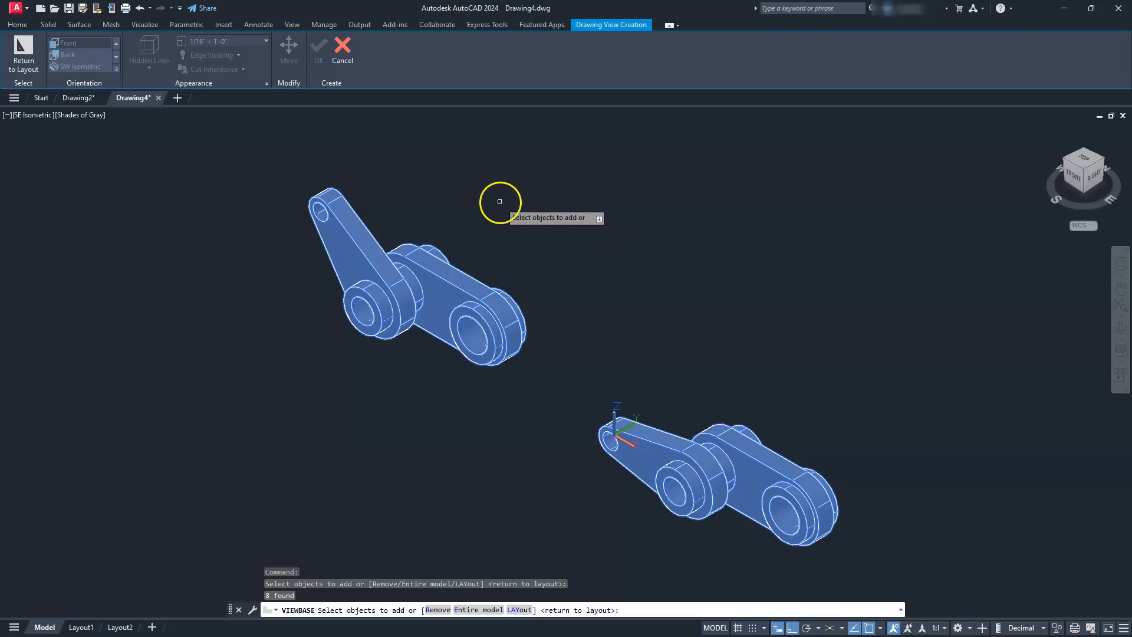
pyautogui.click(246, 139)
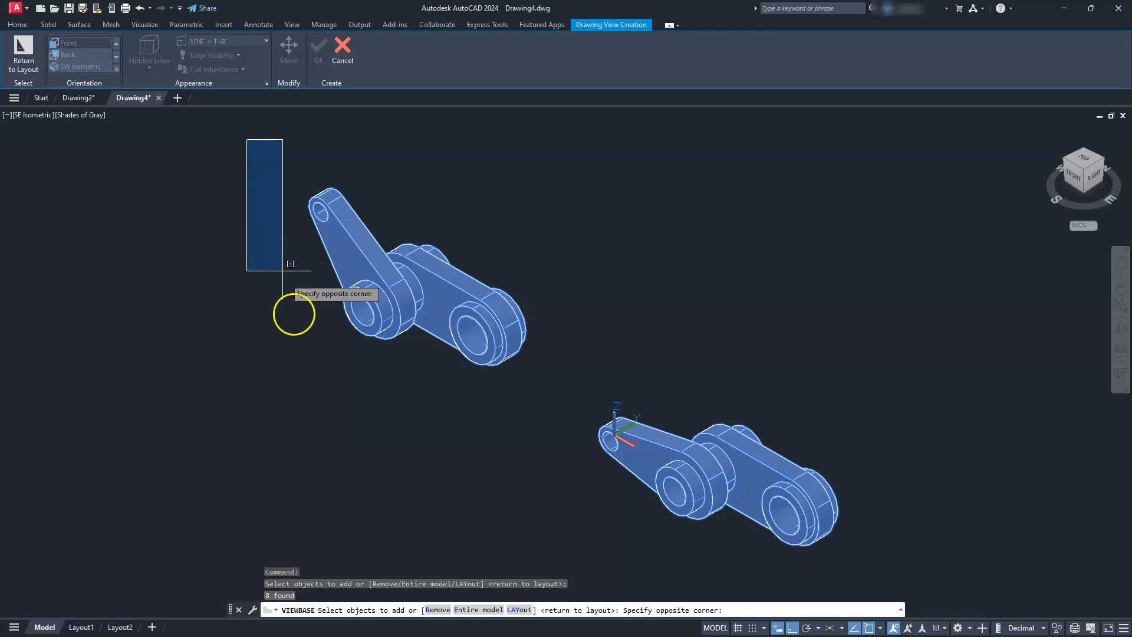
pyautogui.click(559, 414)
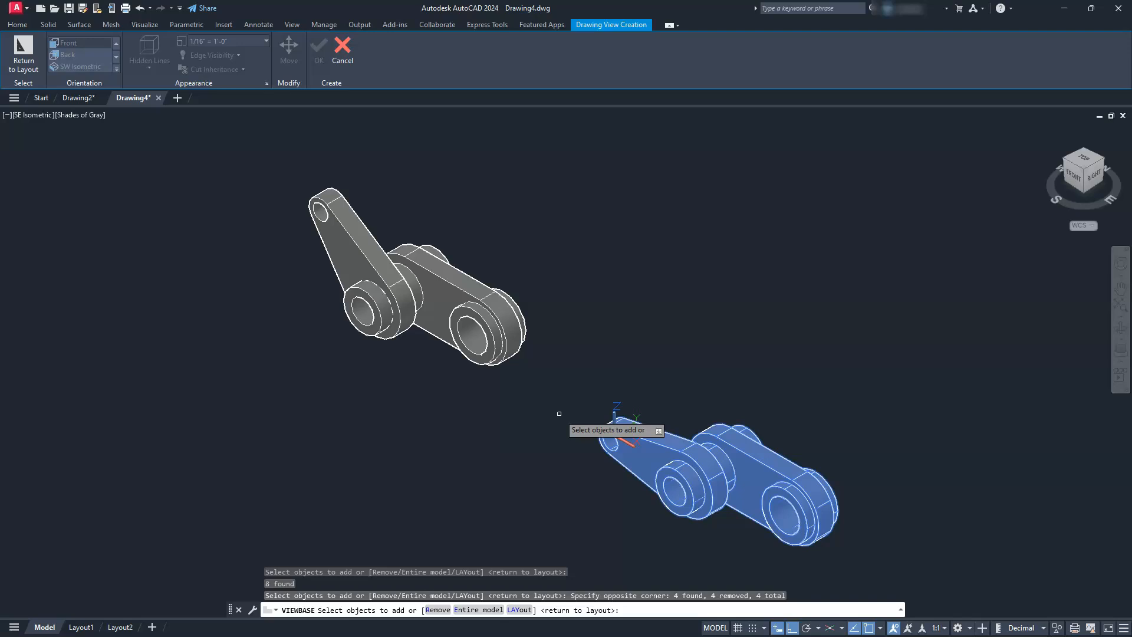
pyautogui.click(18, 48)
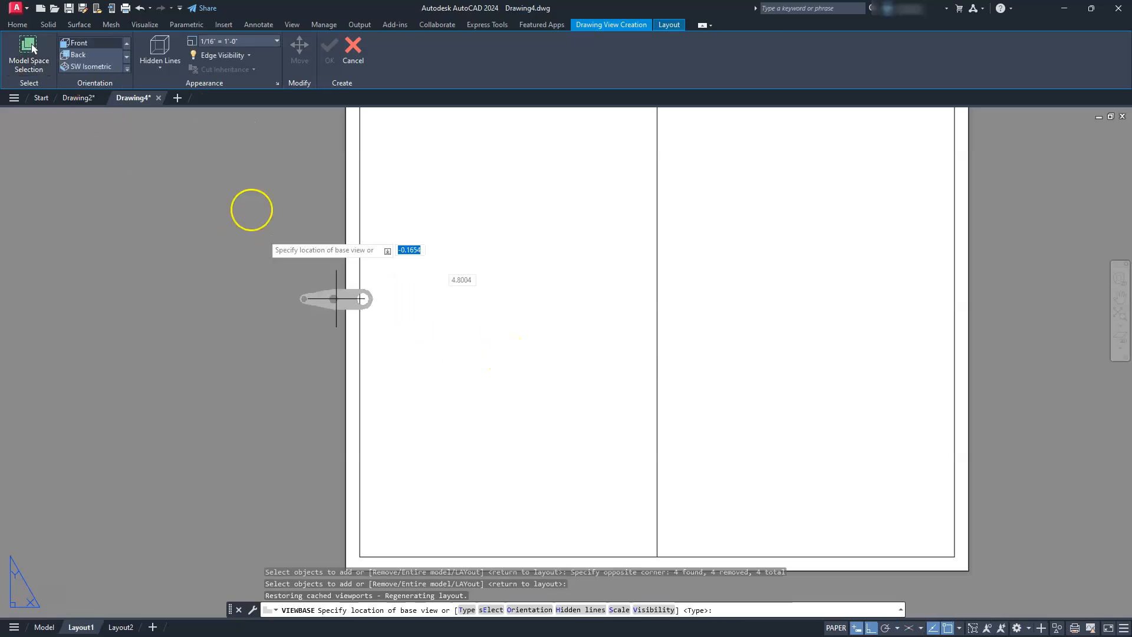
# Step: Set the base view's orientation to NE Isometric, its scale to 1/4" = 1'-0", and its display style to visible lines
pyautogui.click(126, 58)
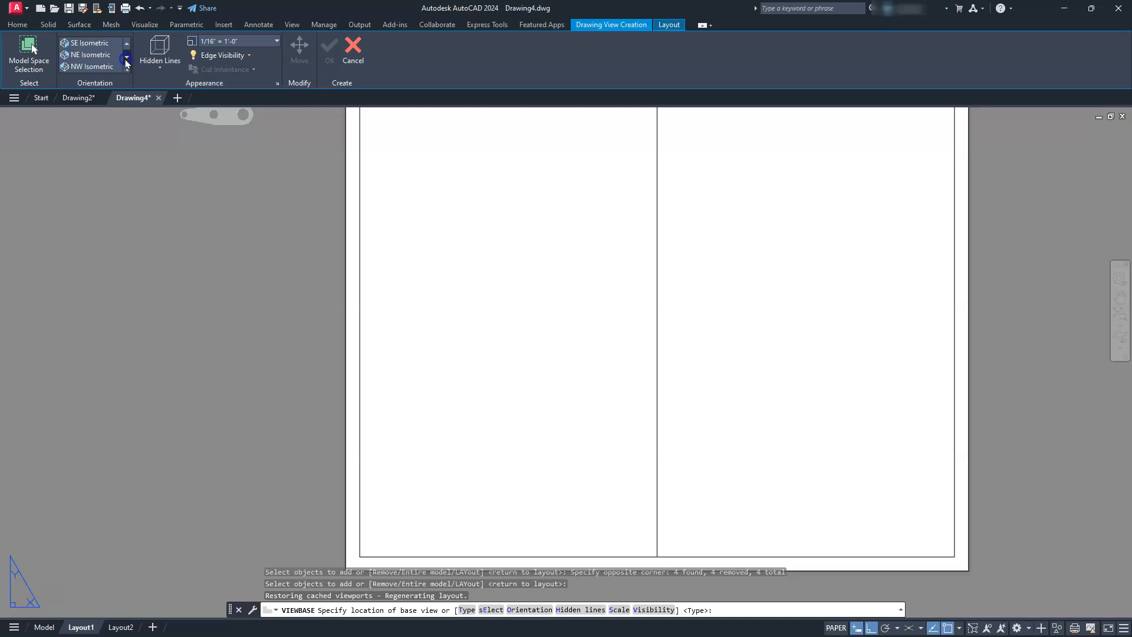
pyautogui.click(97, 56)
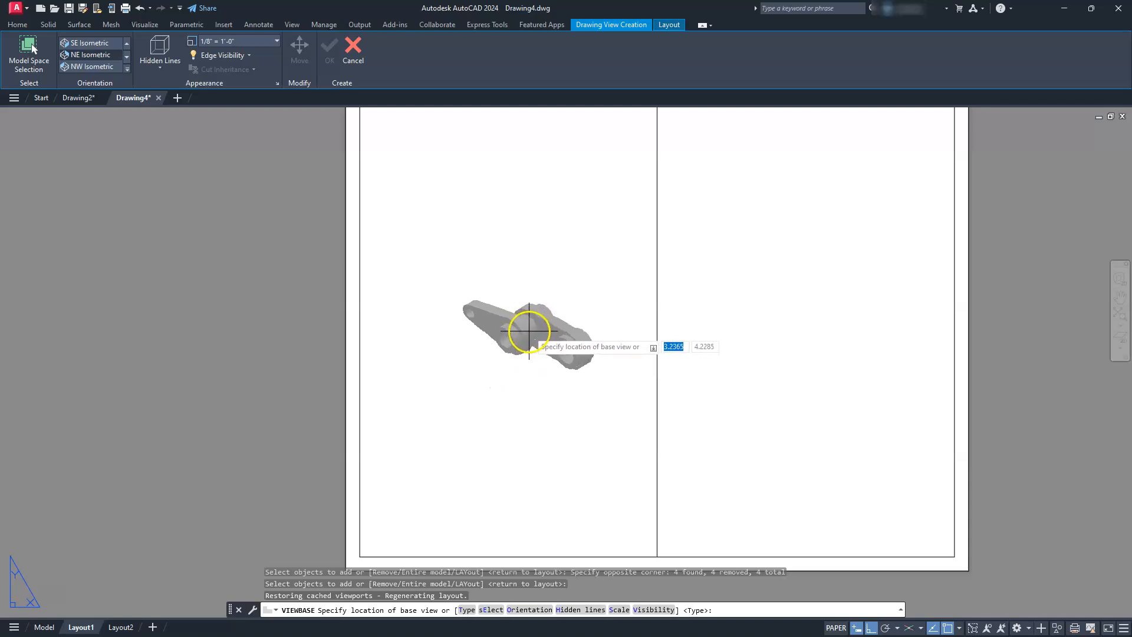
pyautogui.click(276, 43)
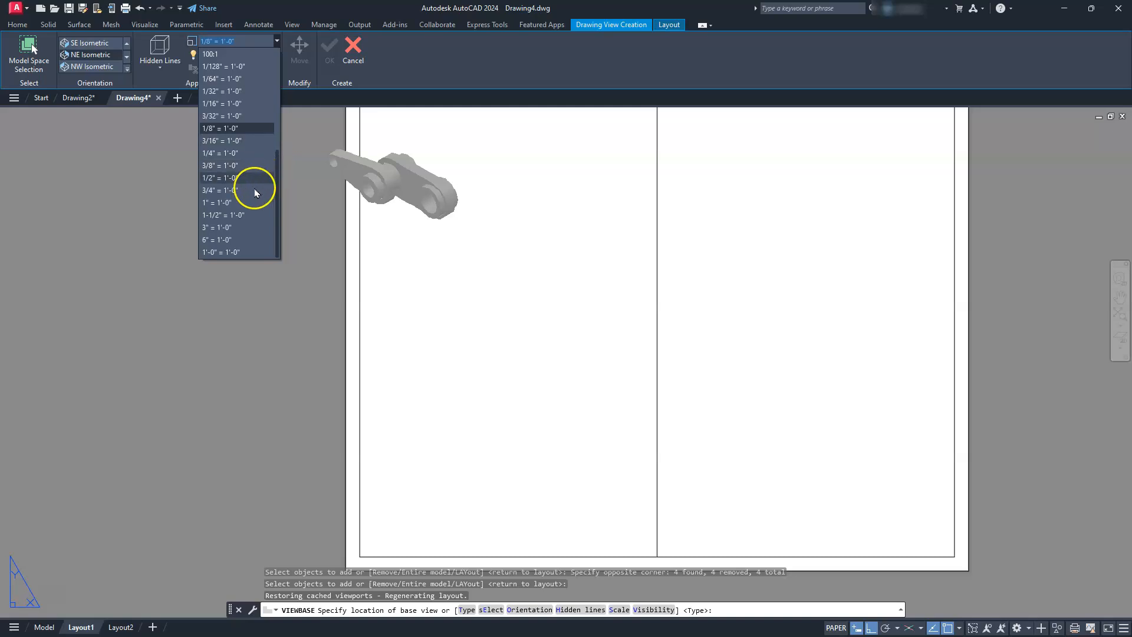
pyautogui.click(227, 153)
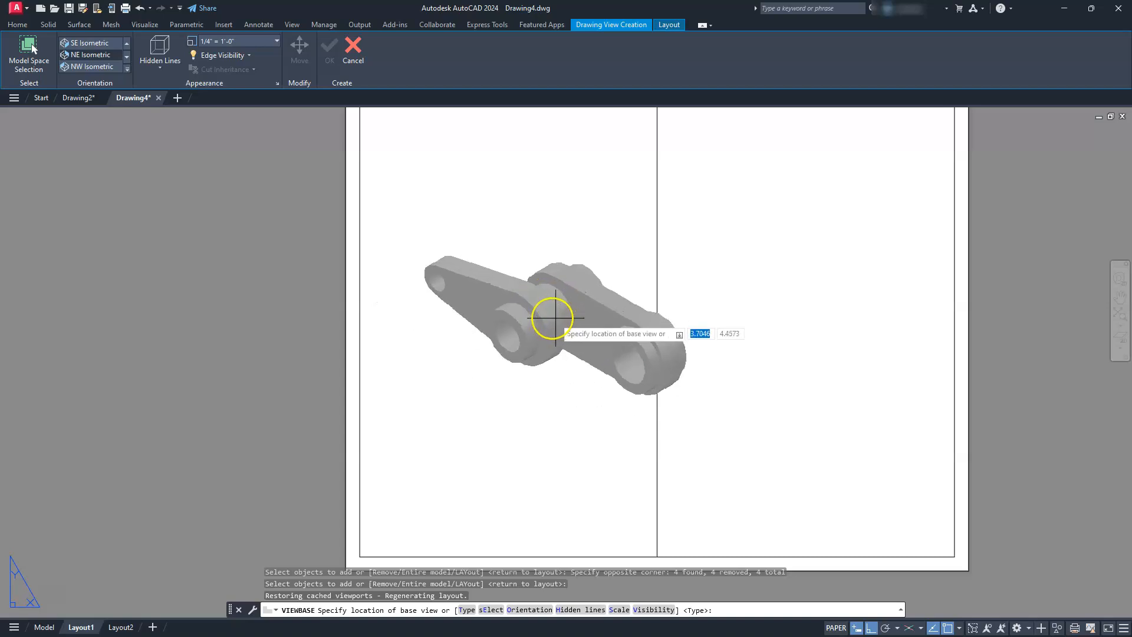
pyautogui.click(160, 68)
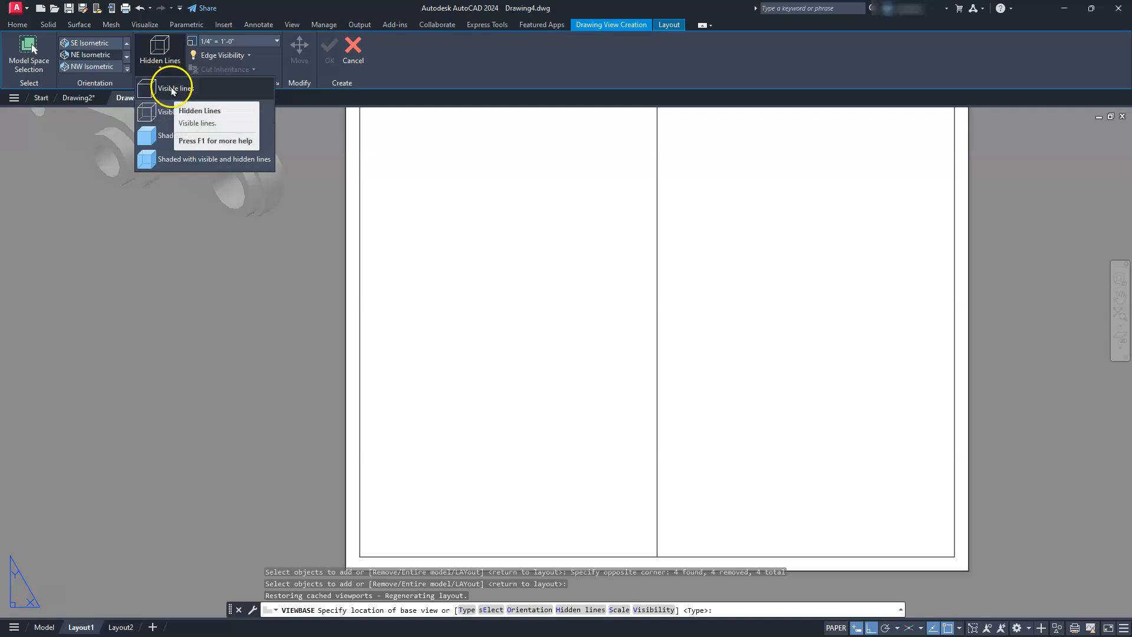
pyautogui.click(172, 90)
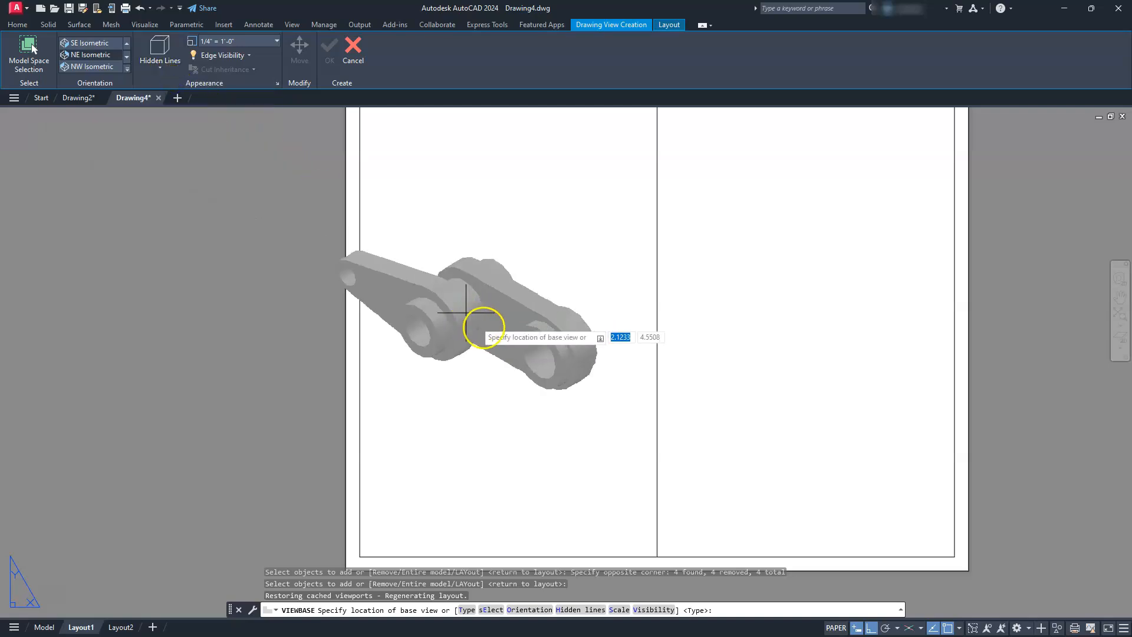
# Step: Place the base view of the lower-right linkage assembly in the sheet's left half and finish without adding projected views
pyautogui.click(499, 330)
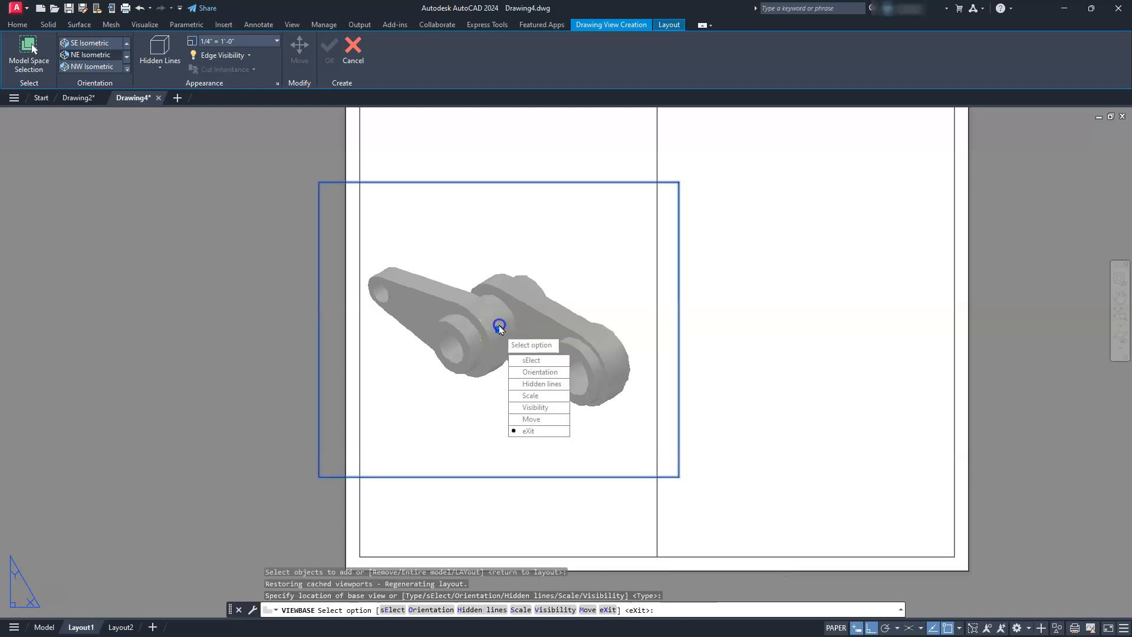
pyautogui.press('Return')
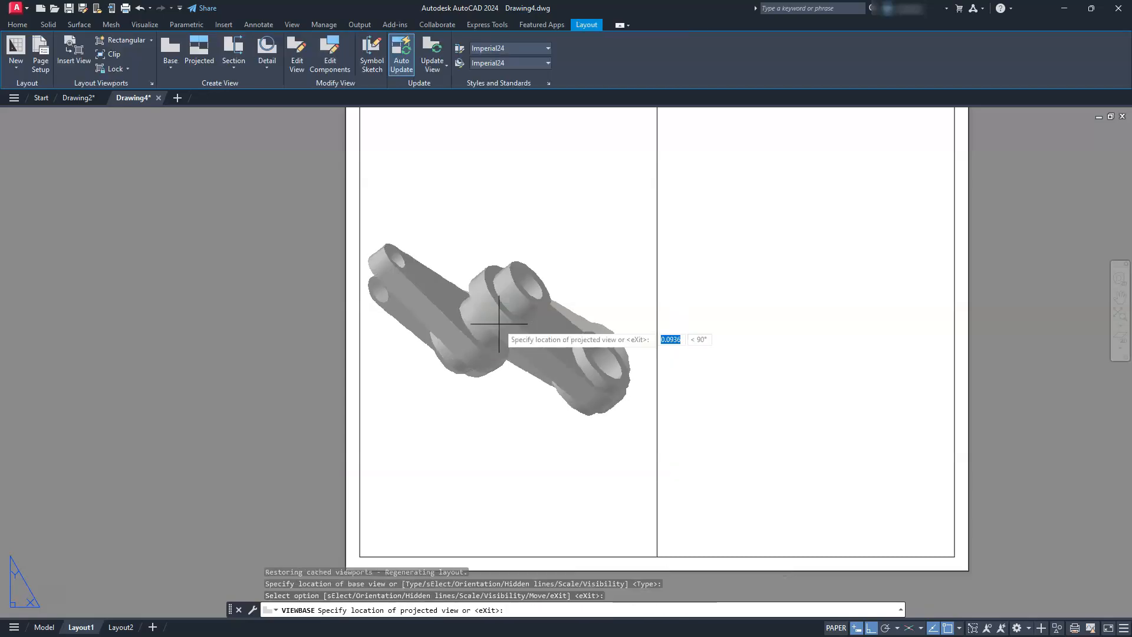
pyautogui.press('Return')
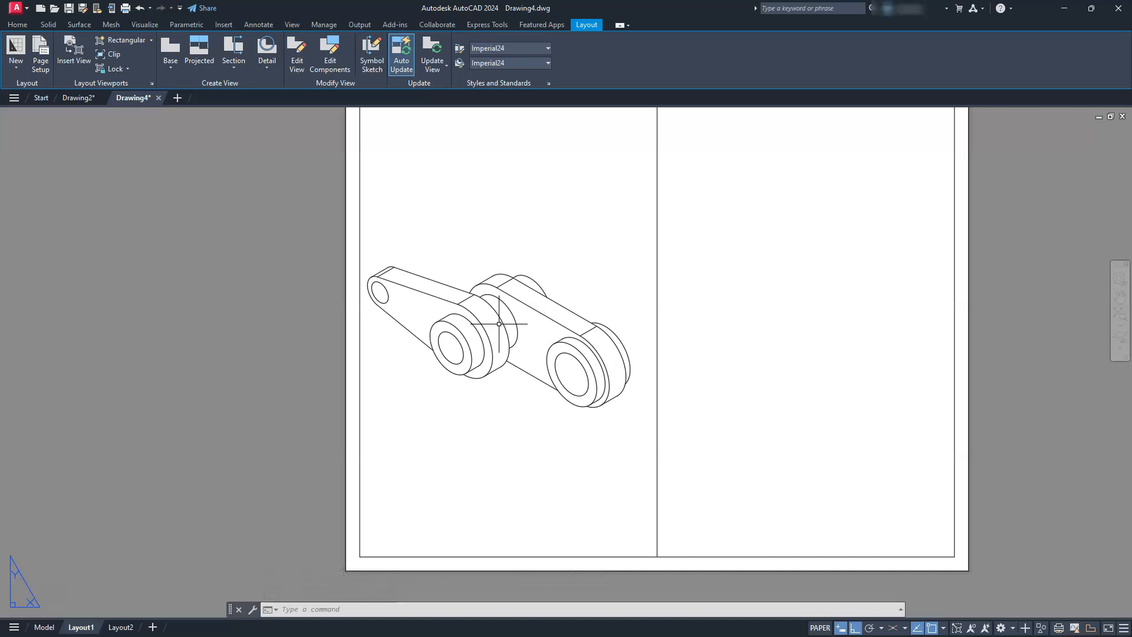
# Step: Start another base view from model space, removing the lower-right linkage assembly from the selection so only the upper-left one is included
pyautogui.click(172, 66)
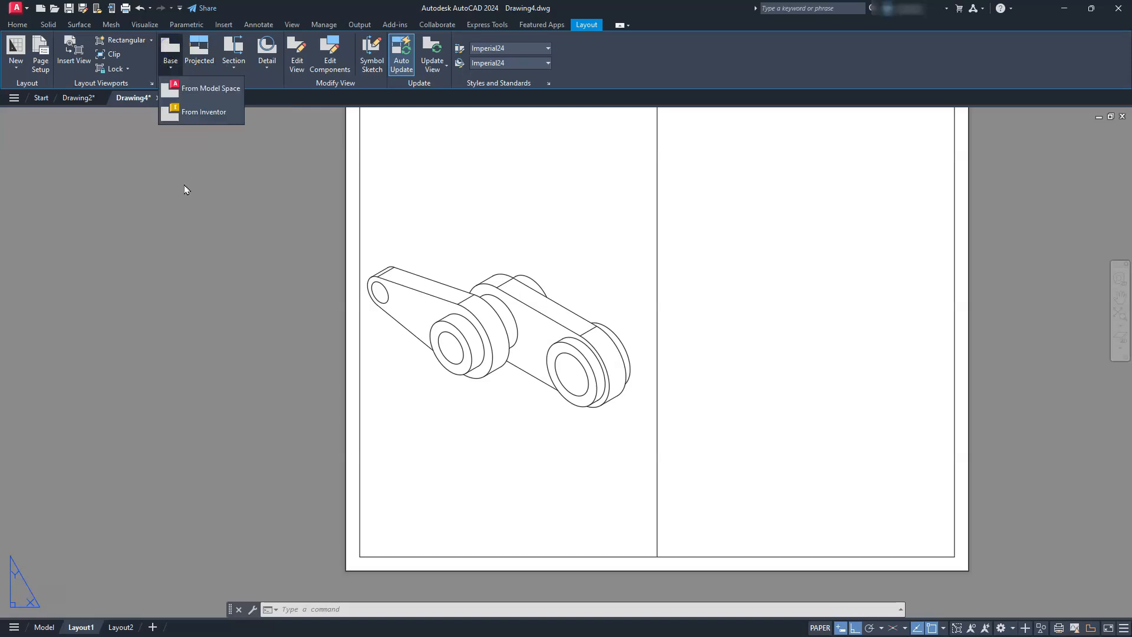
pyautogui.click(189, 86)
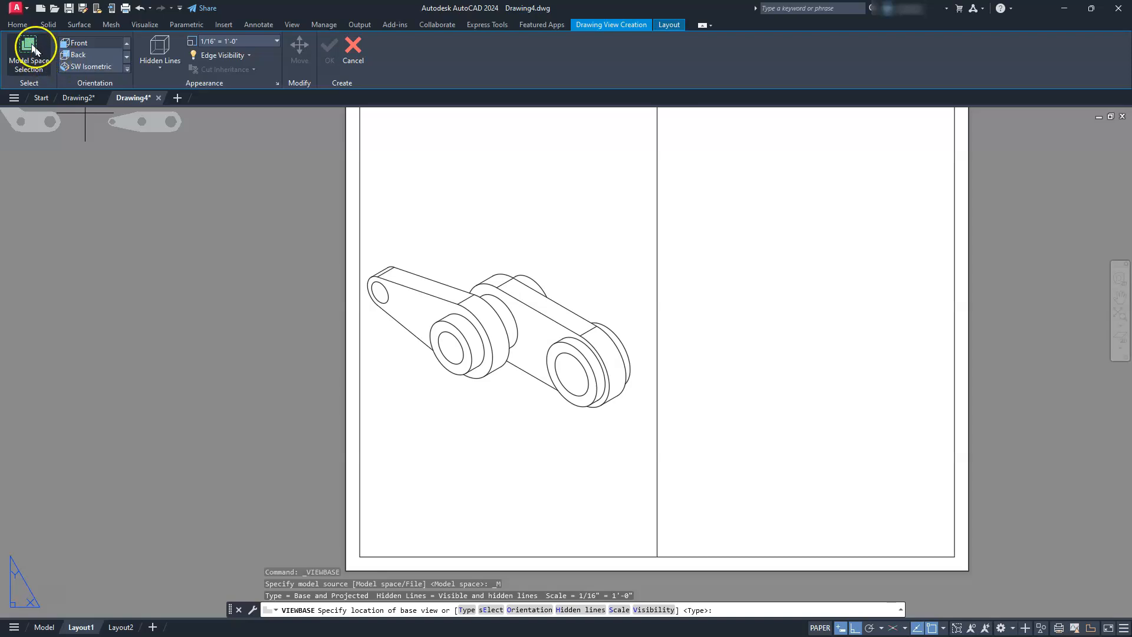
pyautogui.click(30, 50)
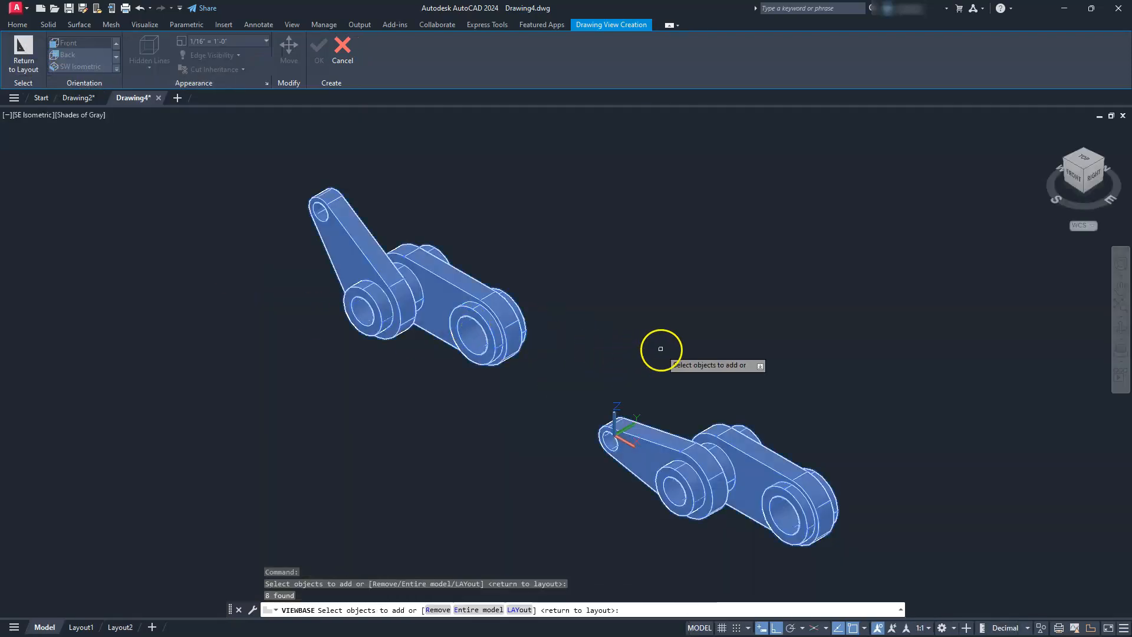
pyautogui.click(564, 329)
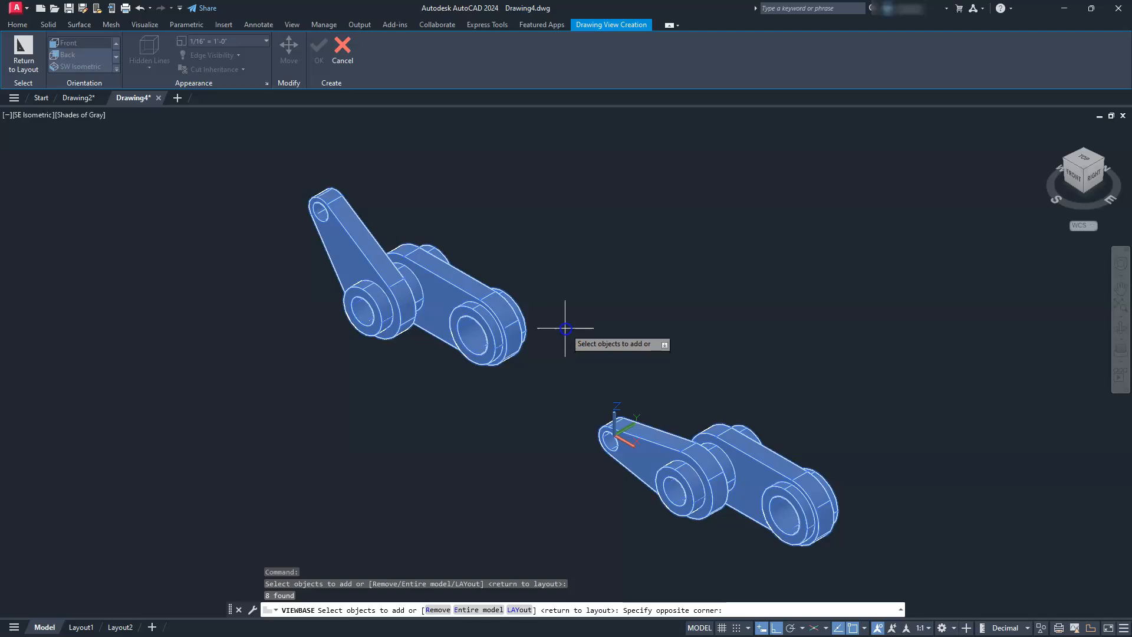
pyautogui.keyDown('shift'); pyautogui.click(914, 572); pyautogui.keyUp('shift')
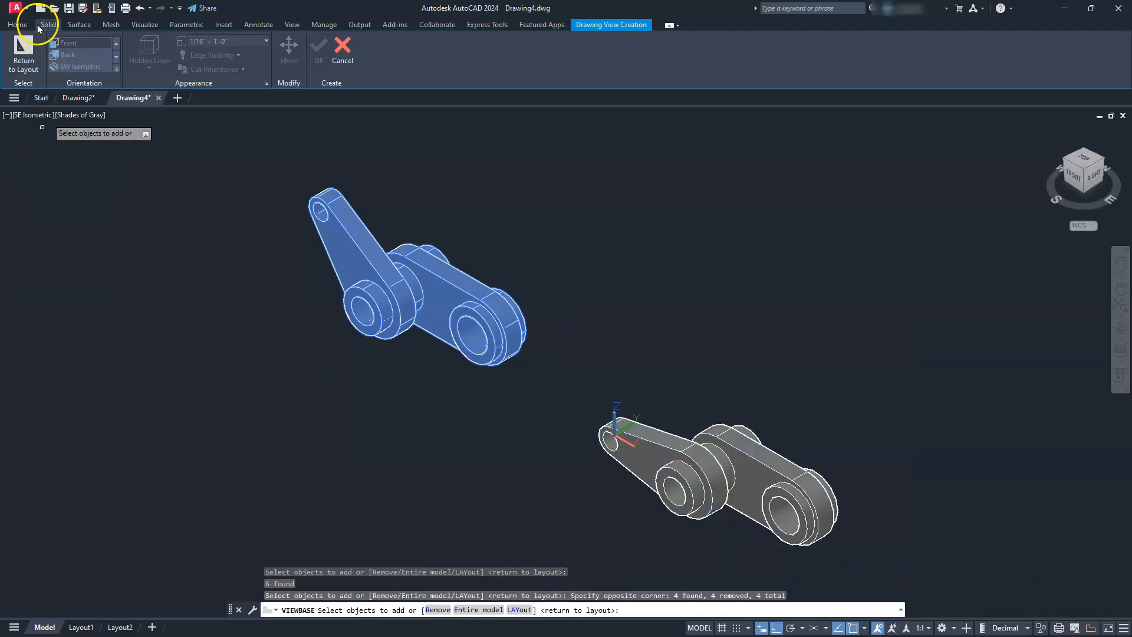
pyautogui.click(21, 47)
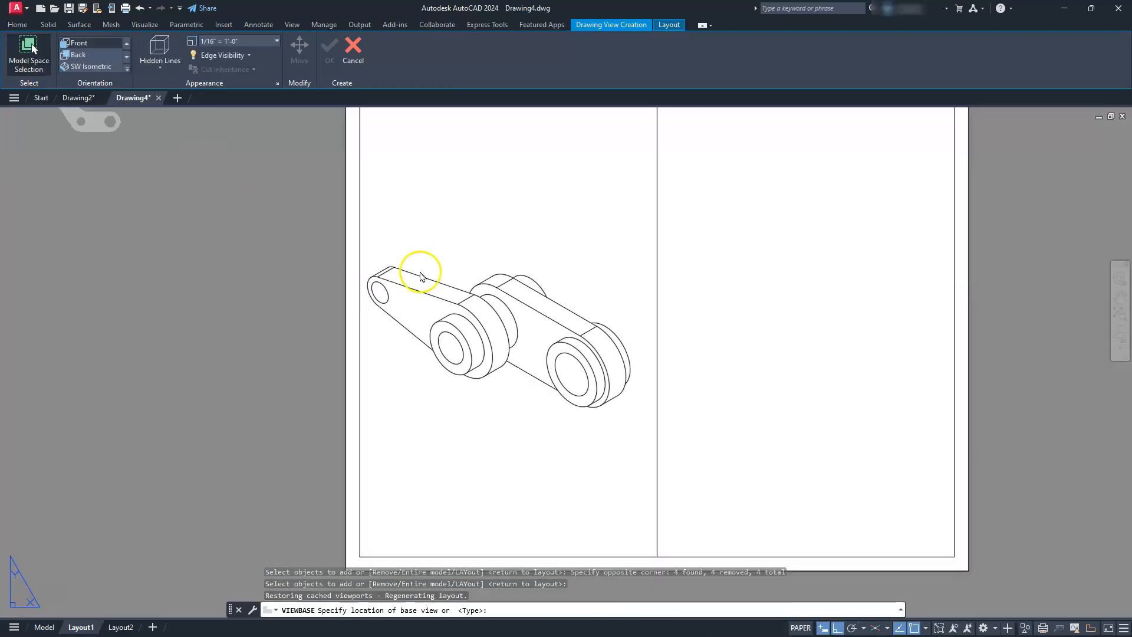
# Step: Set the second base view's orientation to NE Isometric, its scale to 1/4" = 1'-0", and its display style to visible lines
pyautogui.click(127, 59)
pyautogui.click(101, 59)
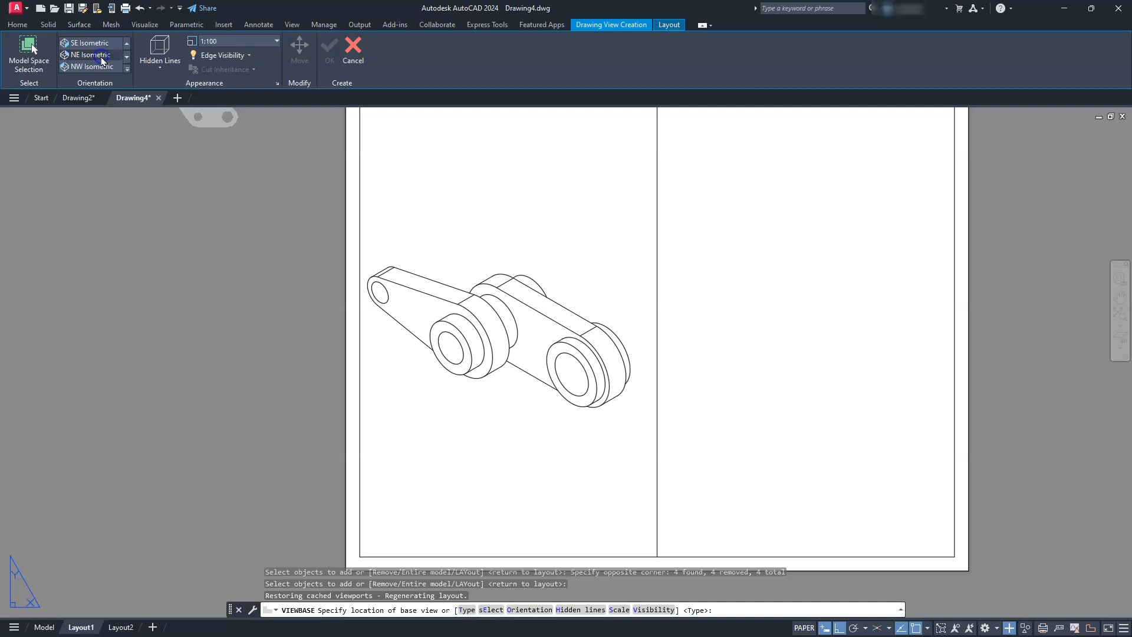
pyautogui.click(277, 41)
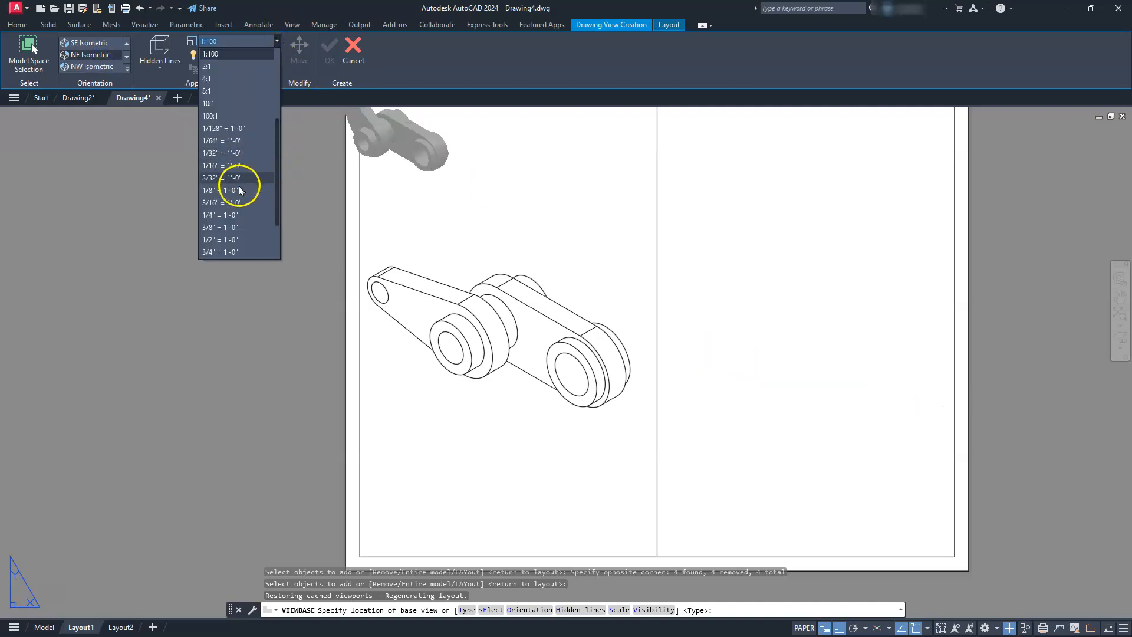
pyautogui.click(228, 214)
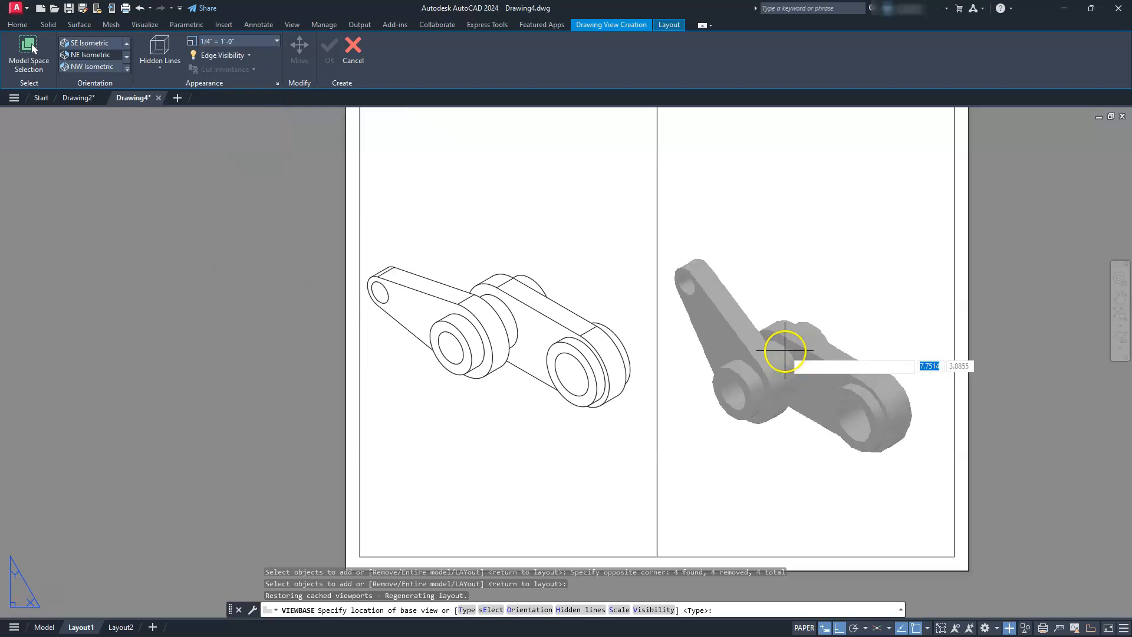
pyautogui.click(150, 66)
pyautogui.click(176, 92)
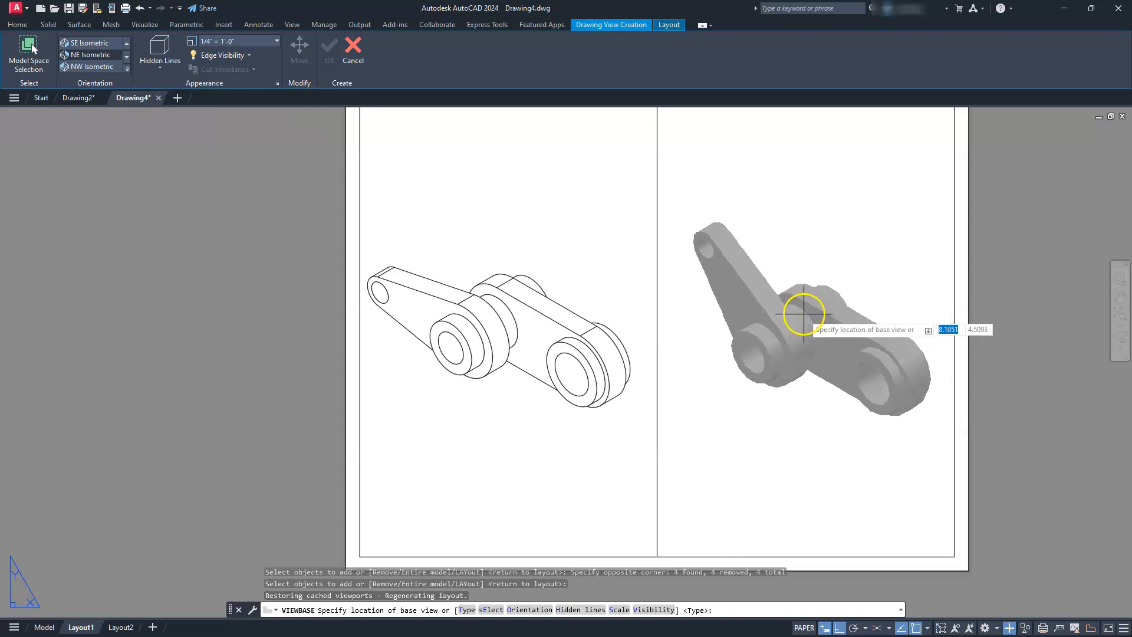
# Step: Place the second assembly's base view in the sheet's right half and finish without adding projected views
pyautogui.click(800, 316)
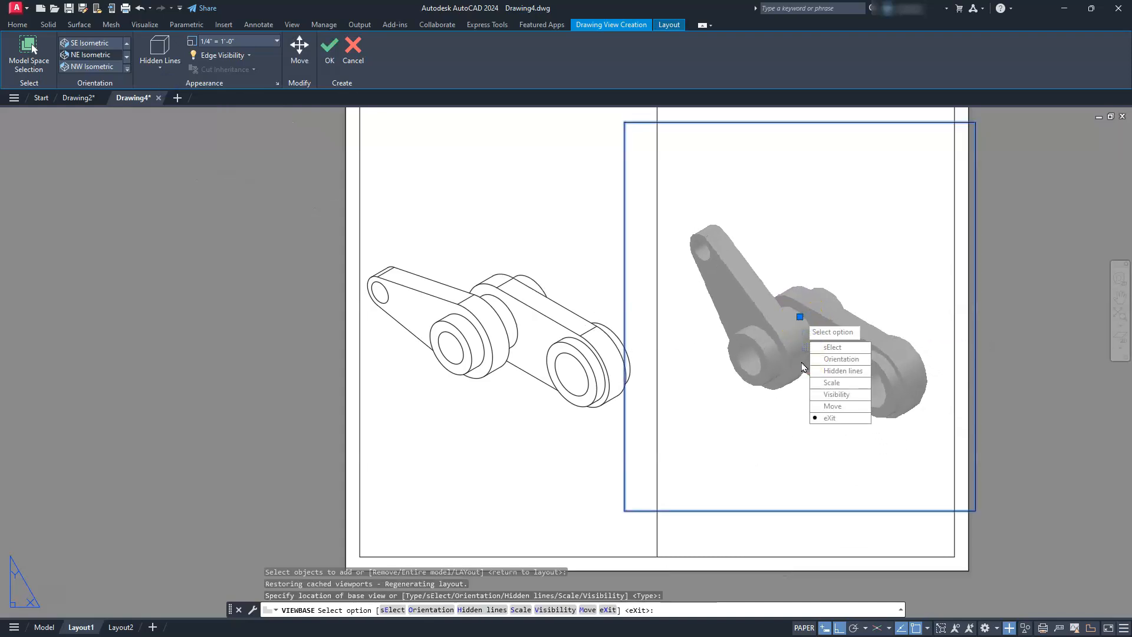
pyautogui.rightClick(808, 341)
pyautogui.rightClick(809, 340)
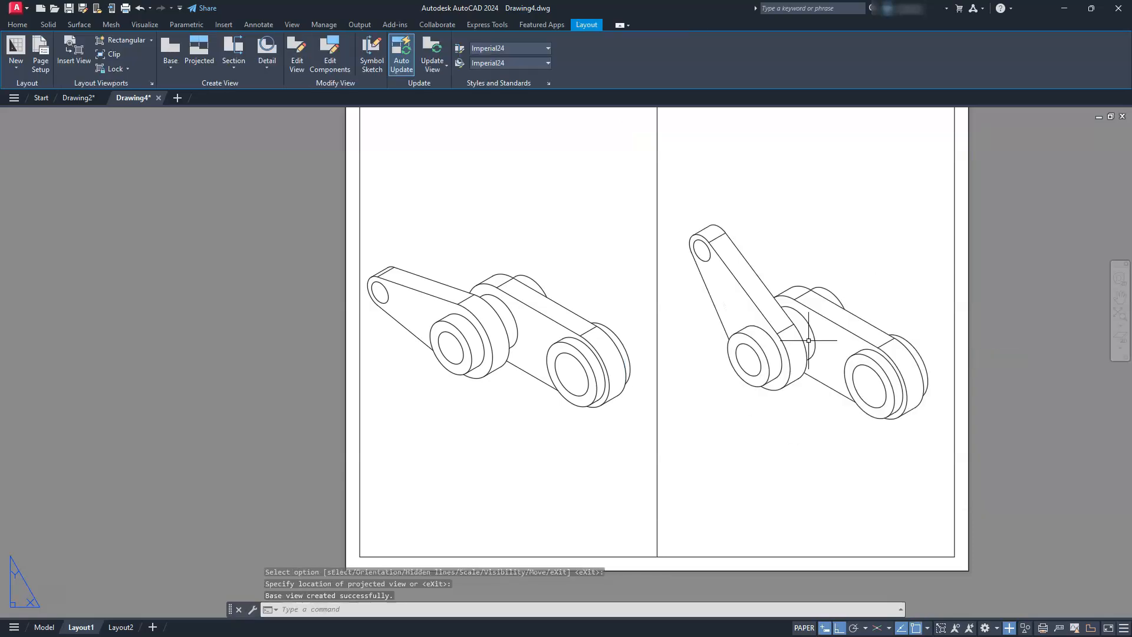
# Step: Compare the layout with the labelled reference sheet in Drawing2, and return to Drawing4
pyautogui.moveTo(569, 387)
pyautogui.mouseDown(button='middle')
pyautogui.moveTo(560, 417)
pyautogui.moveTo(530, 406)
pyautogui.mouseUp(button='middle')
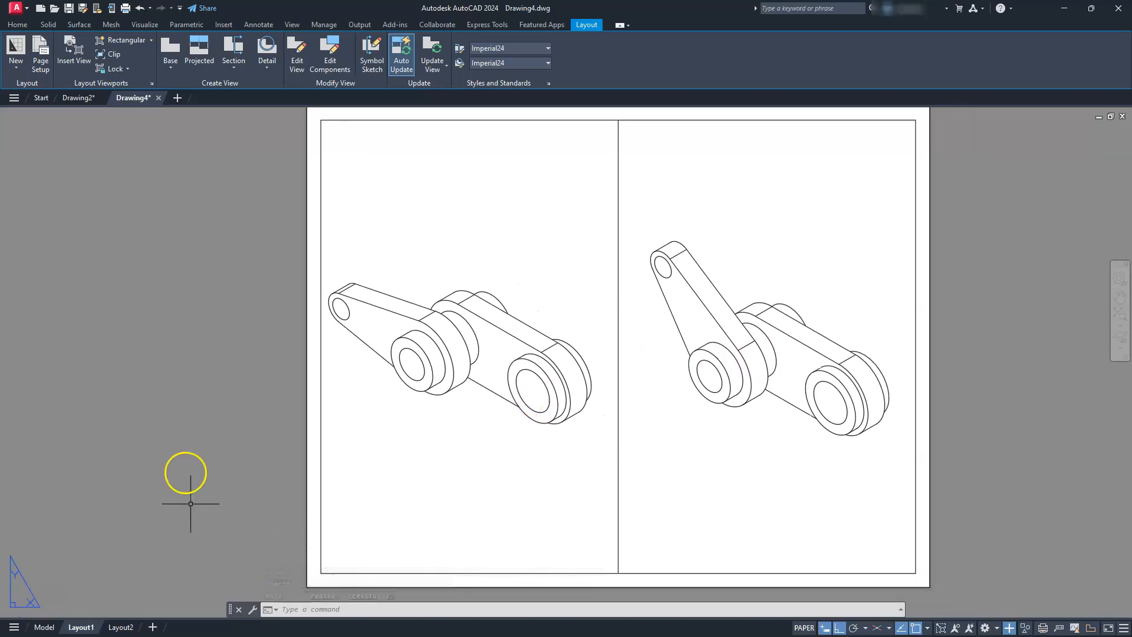
pyautogui.click(72, 98)
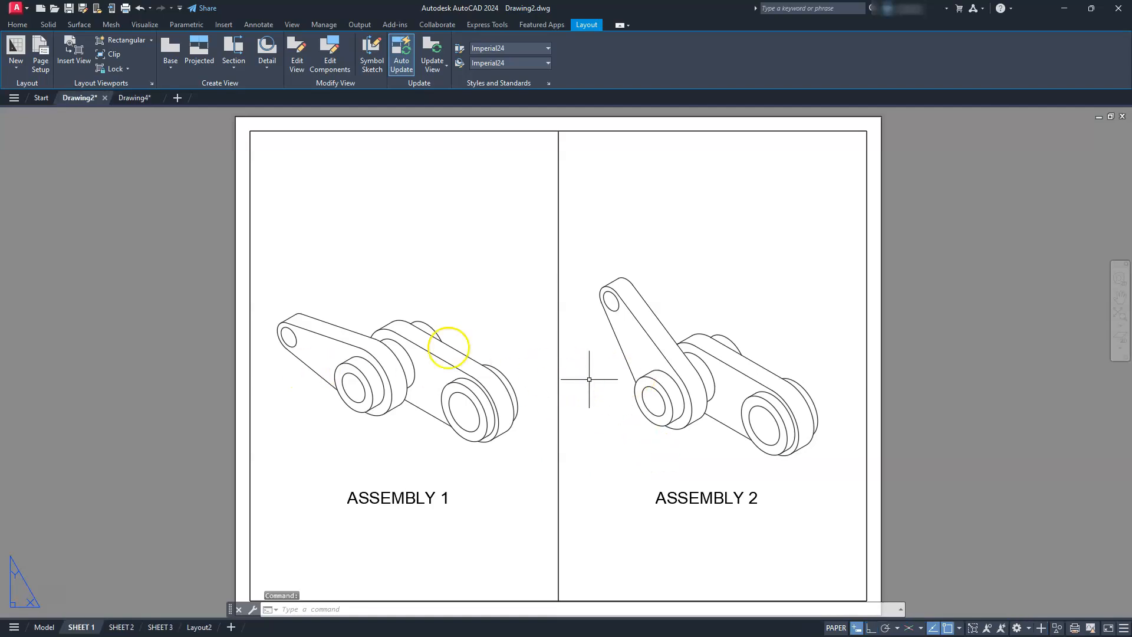
pyautogui.click(141, 97)
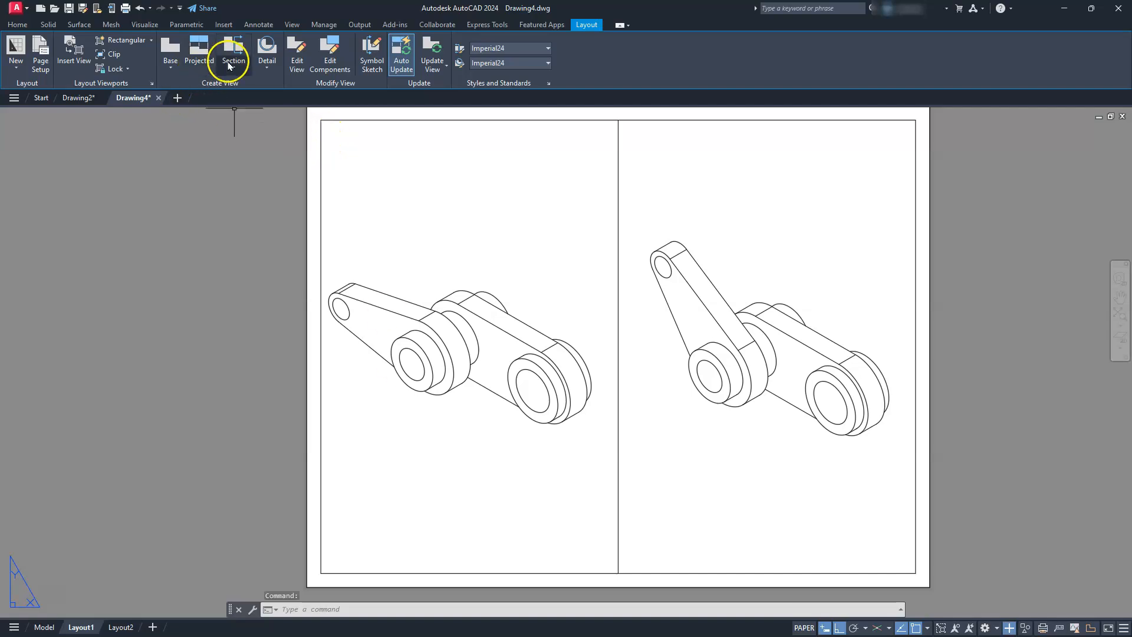
# Step: Start middle-center justified single-line text centered below the left view, with a height of 0.2 and a rotation of 0
pyautogui.click(261, 26)
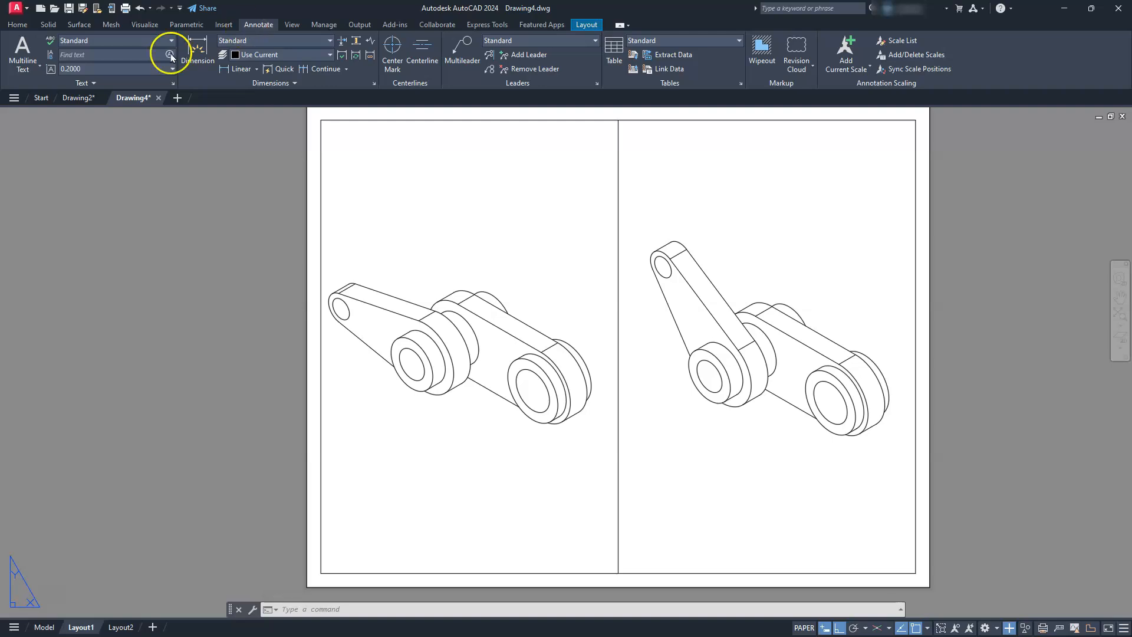
pyautogui.click(27, 66)
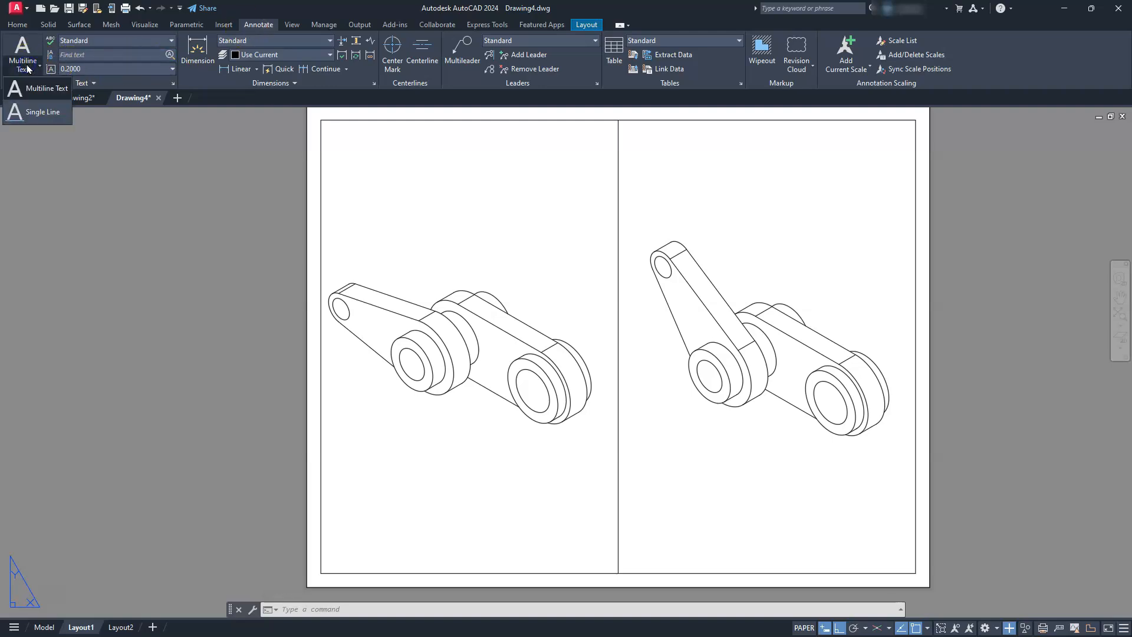
pyautogui.click(40, 112)
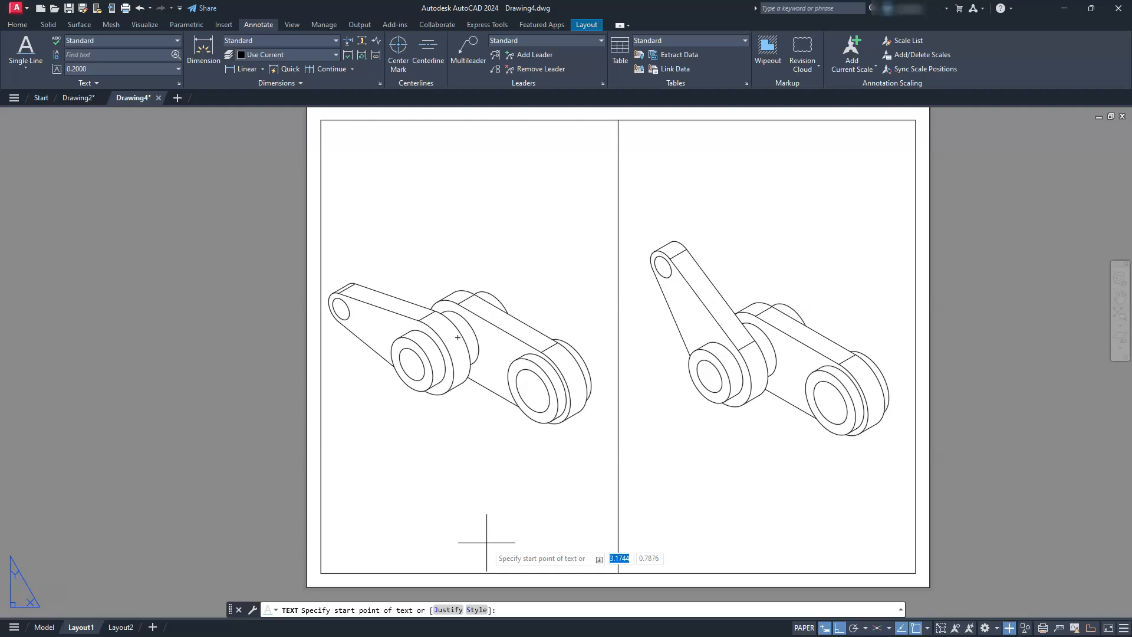
pyautogui.write('m')
pyautogui.press('Return')
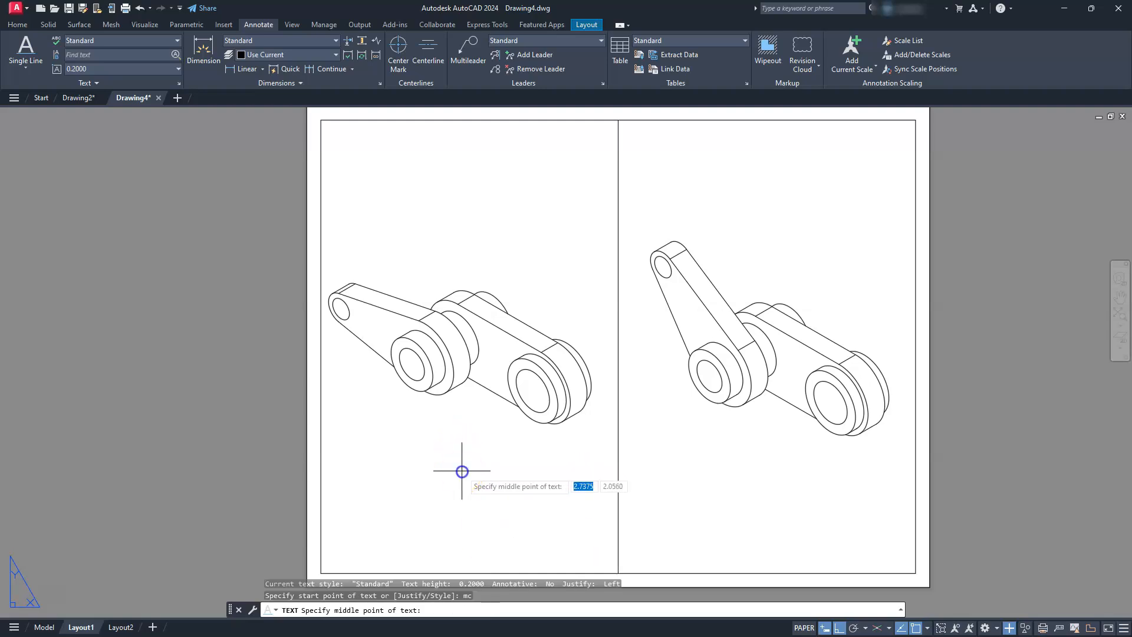
pyautogui.click(462, 470)
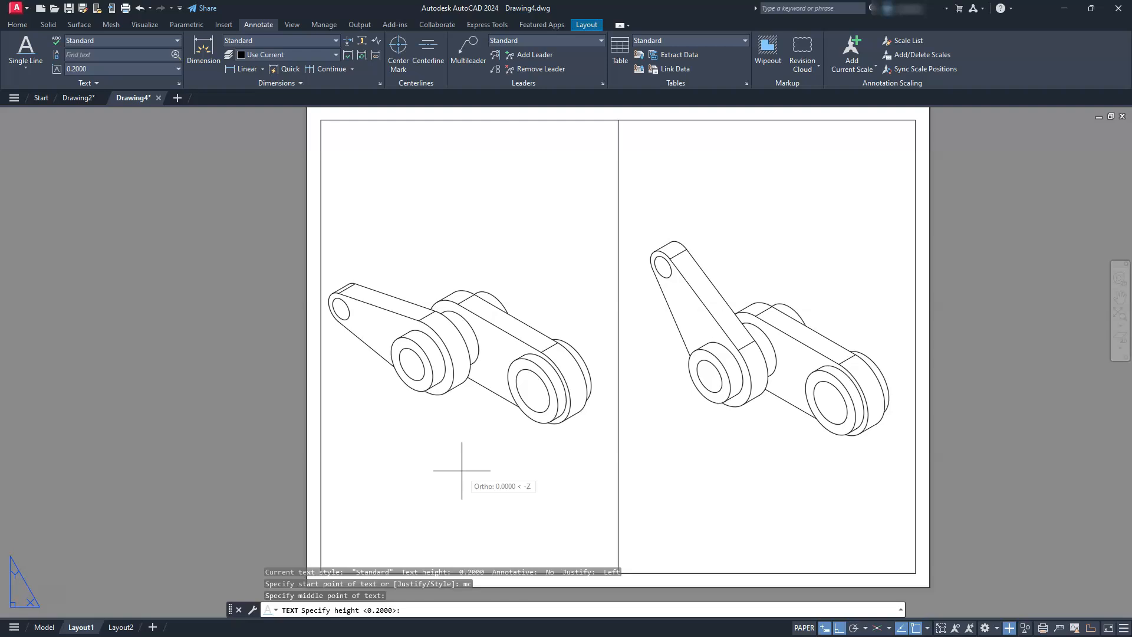
pyautogui.press('Return')
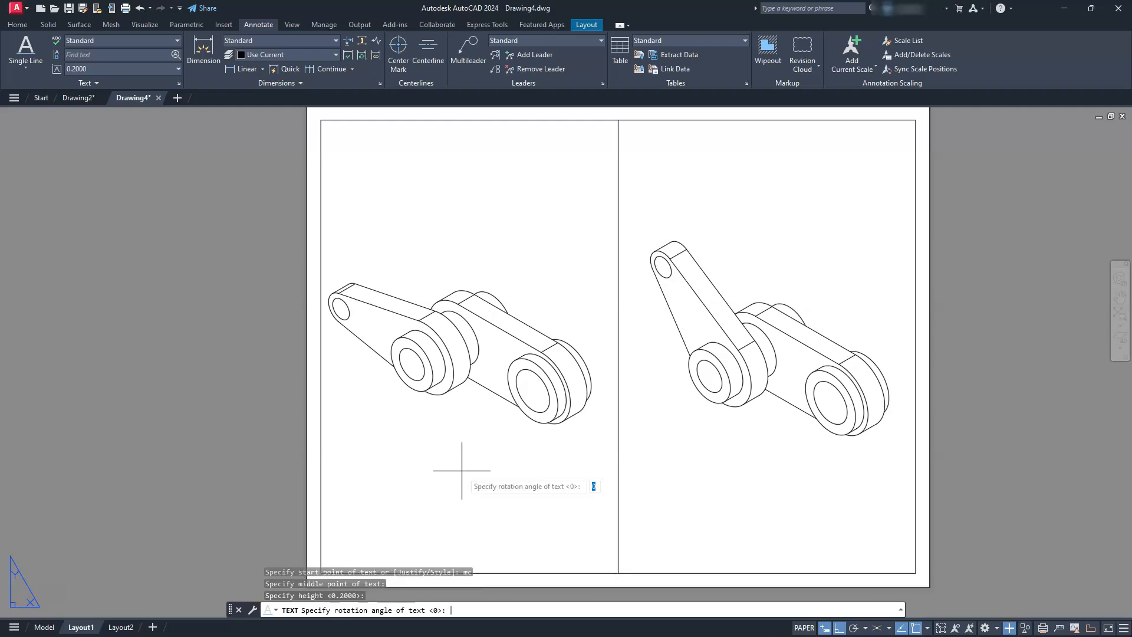
pyautogui.press('Return')
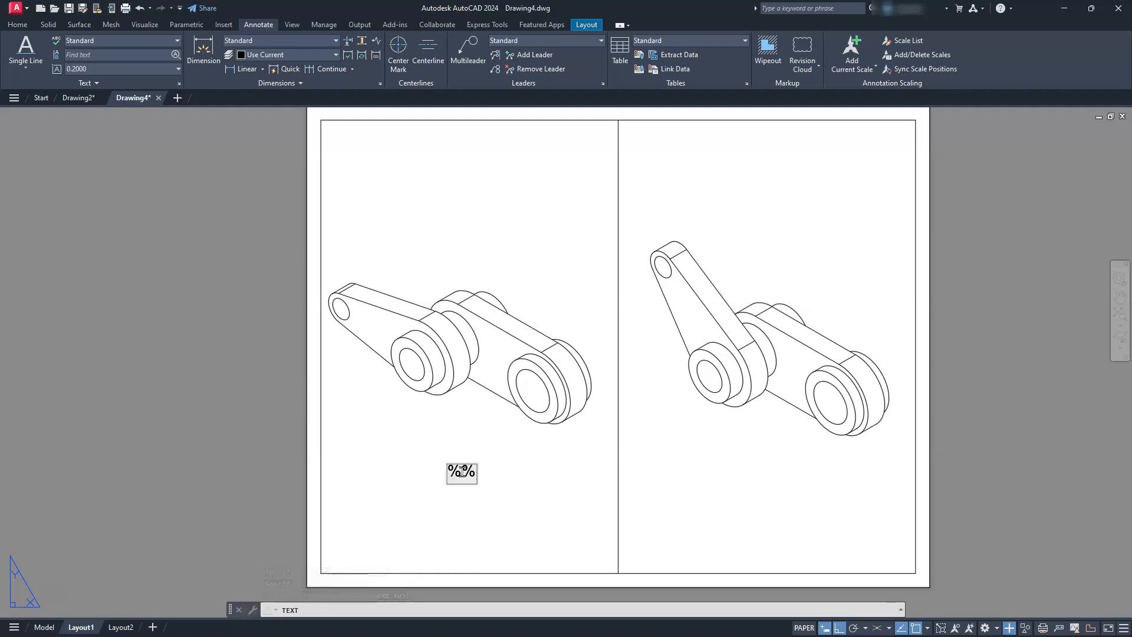
# Step: Enter the underlined label "assembly 1" below the left view and finish the text
pyautogui.write('assembly')
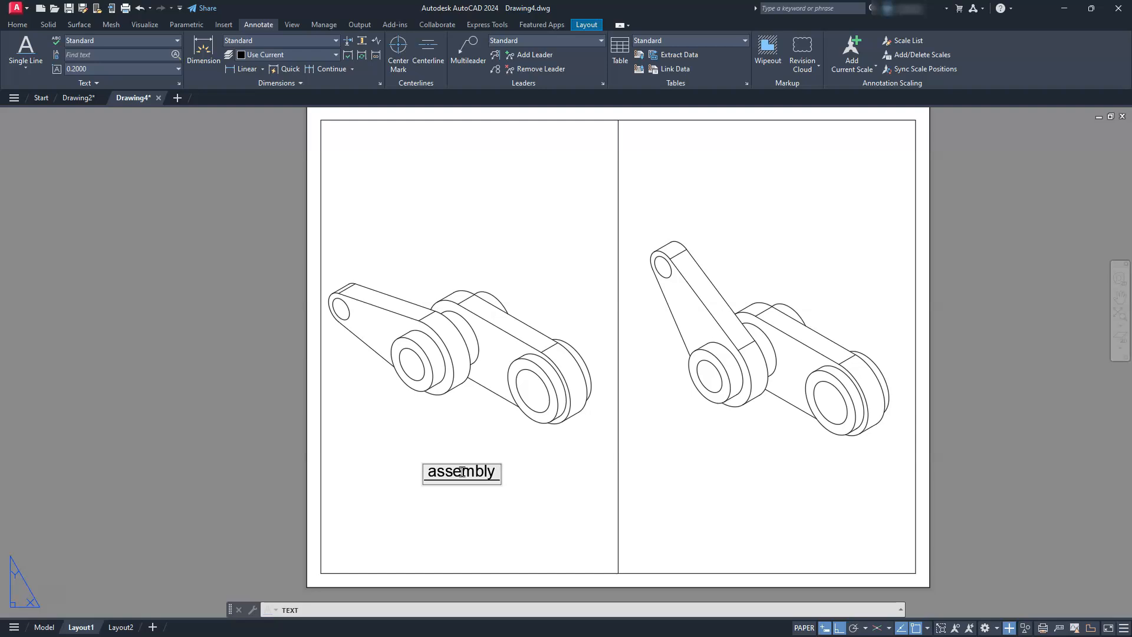
pyautogui.write(' 1')
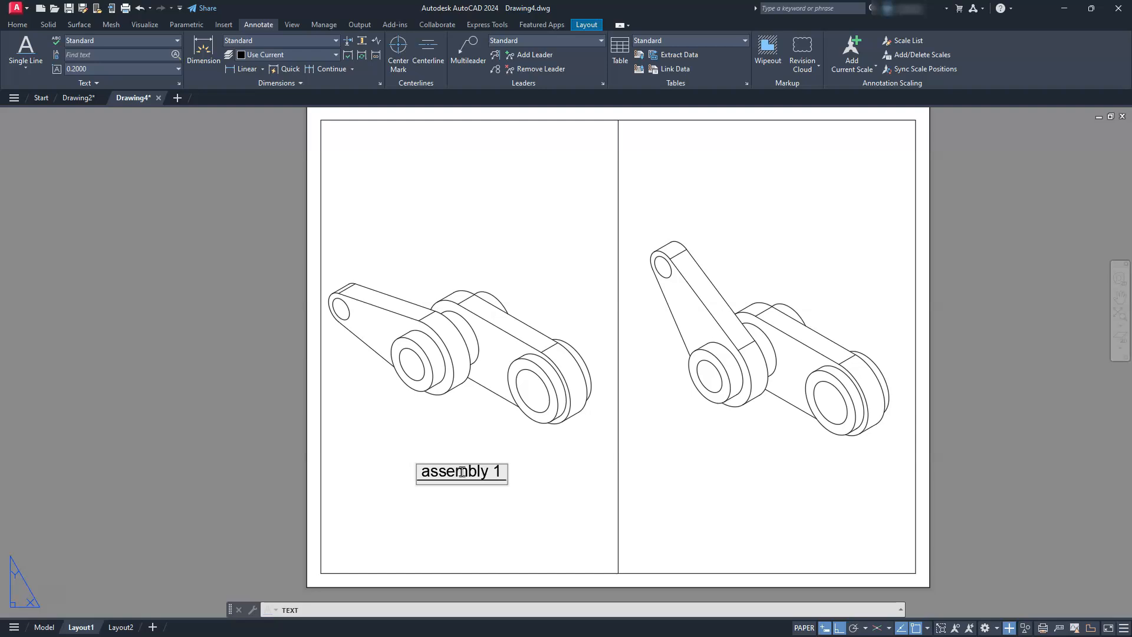
pyautogui.click(501, 495)
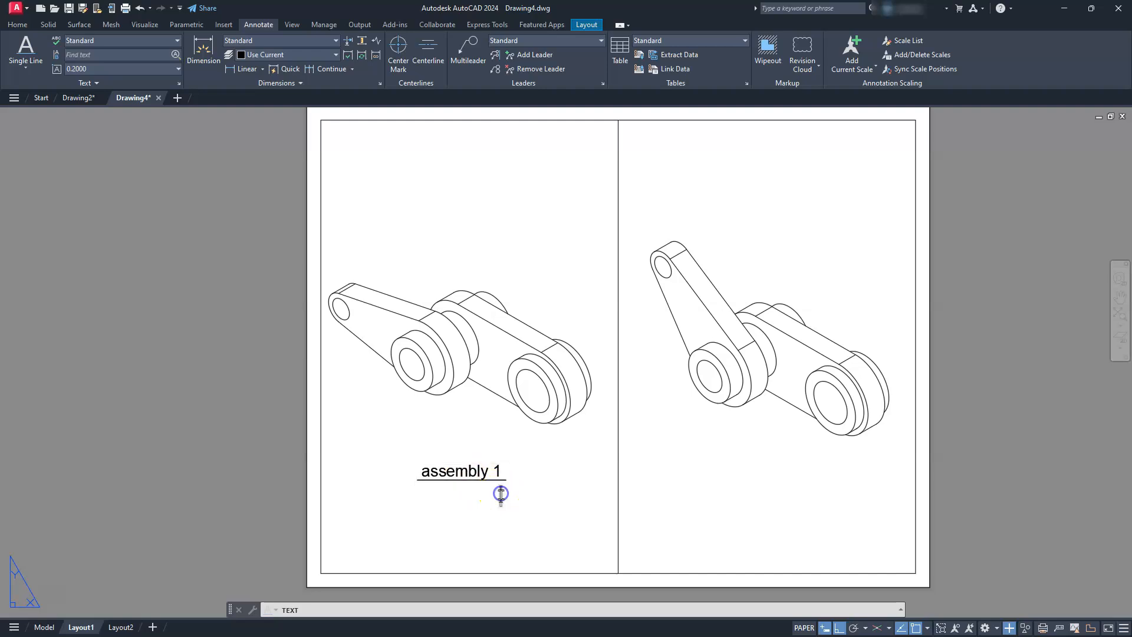
pyautogui.press('Escape')
pyautogui.click(446, 472)
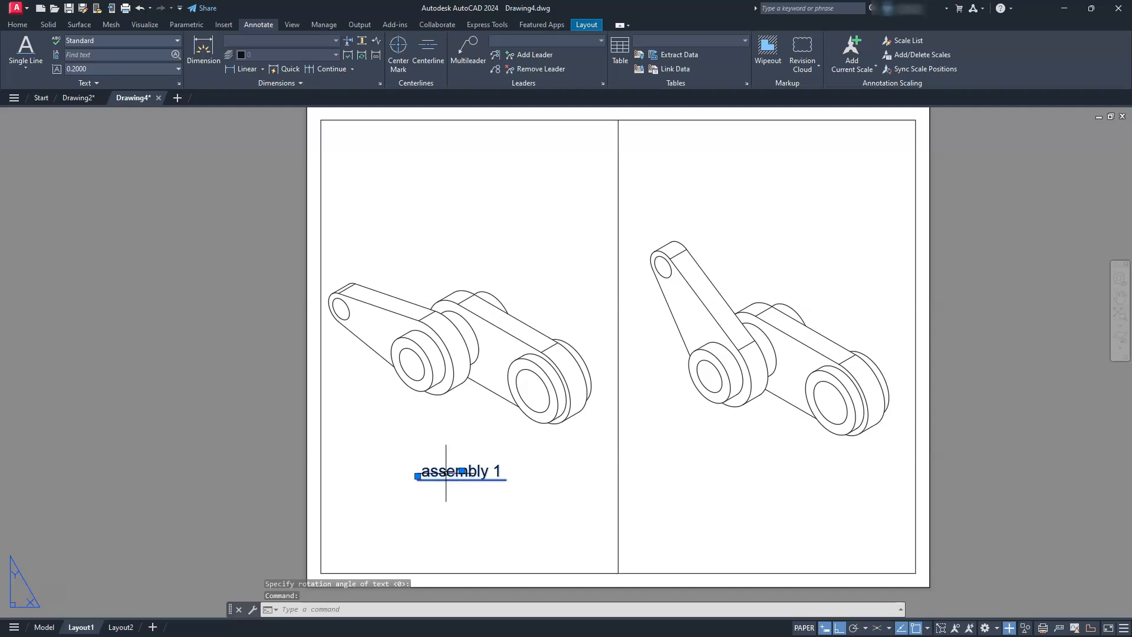
pyautogui.rightClick(447, 474)
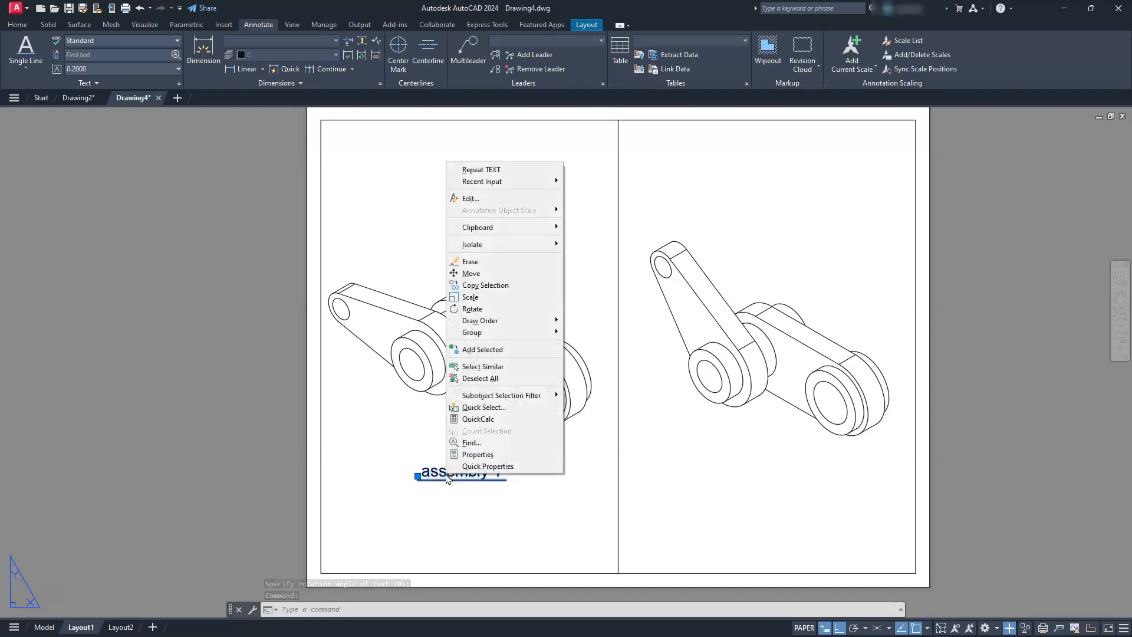
pyautogui.click(439, 506)
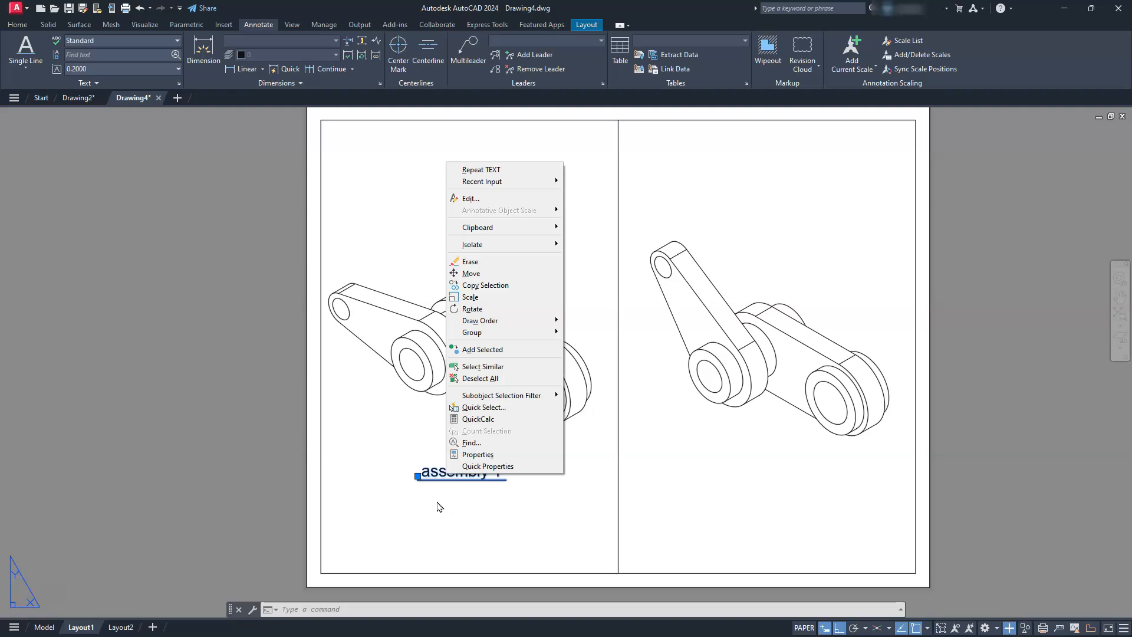
pyautogui.press('Escape')
pyautogui.press('Escape')
pyautogui.press('Escape')
# Step: Change the "assembly 1" label below the left view to uppercase and finish text editing
pyautogui.click(441, 471)
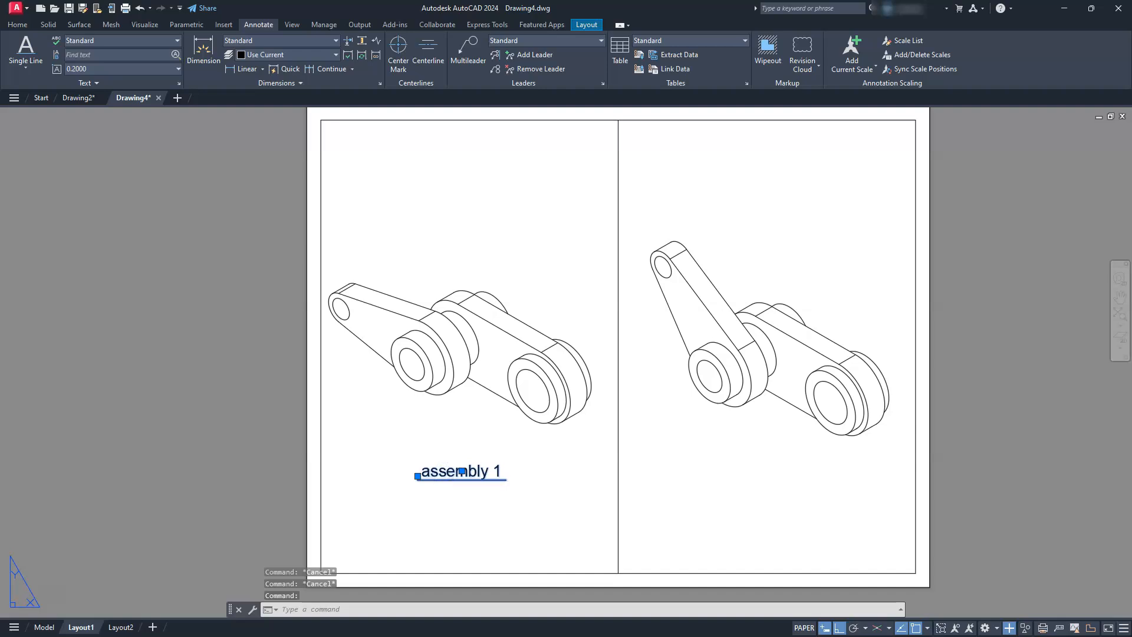
pyautogui.doubleClick(447, 474)
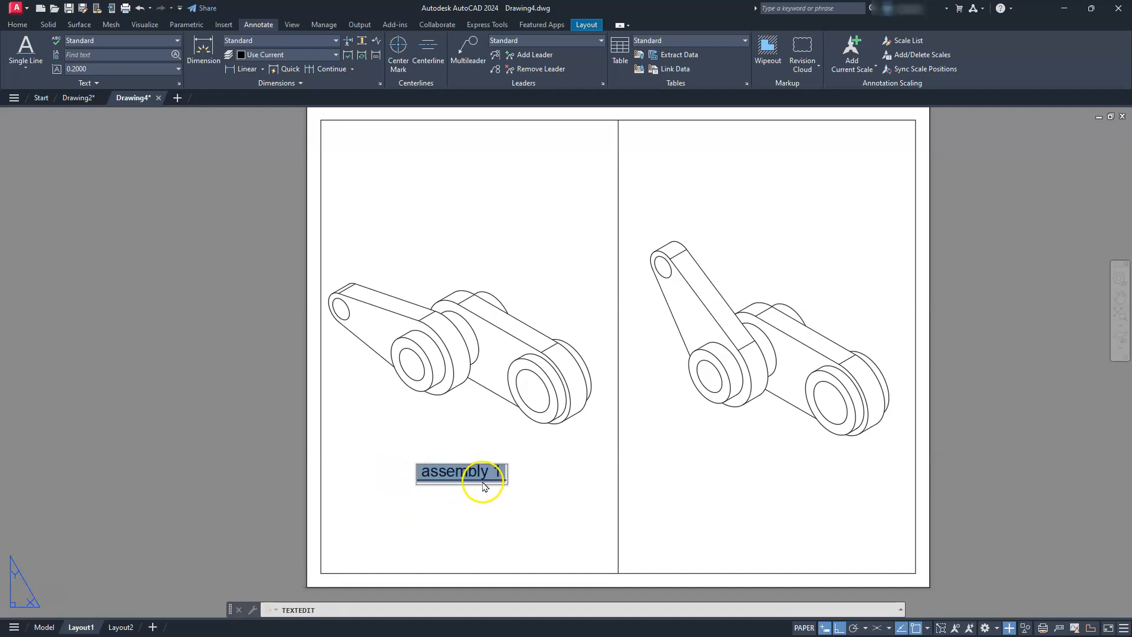
pyautogui.rightClick(483, 477)
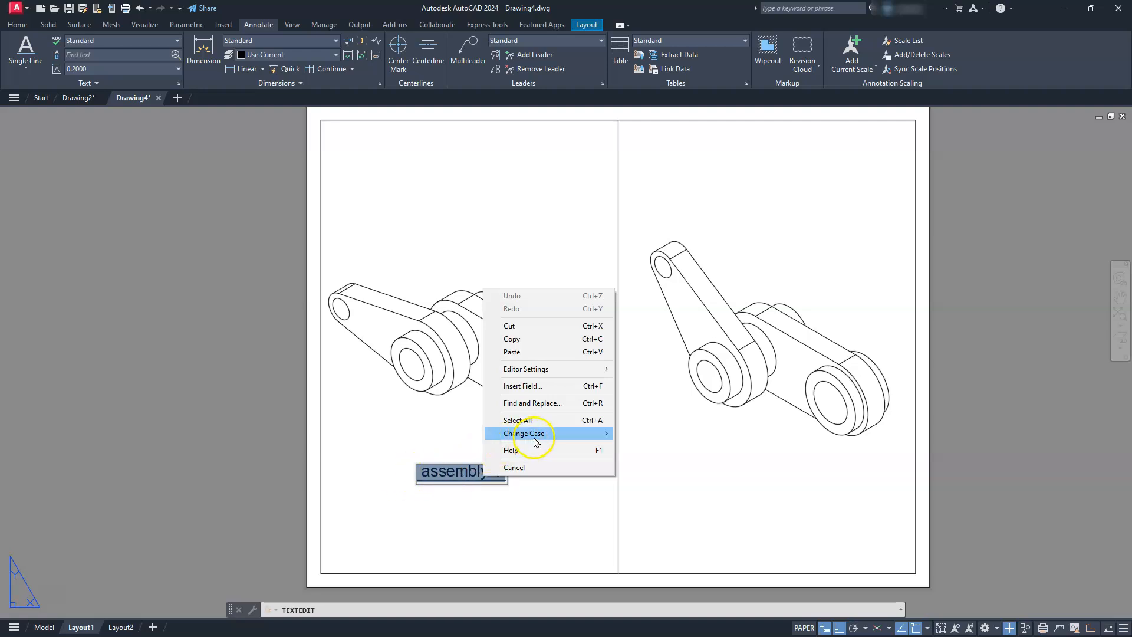
pyautogui.moveTo(527, 437)
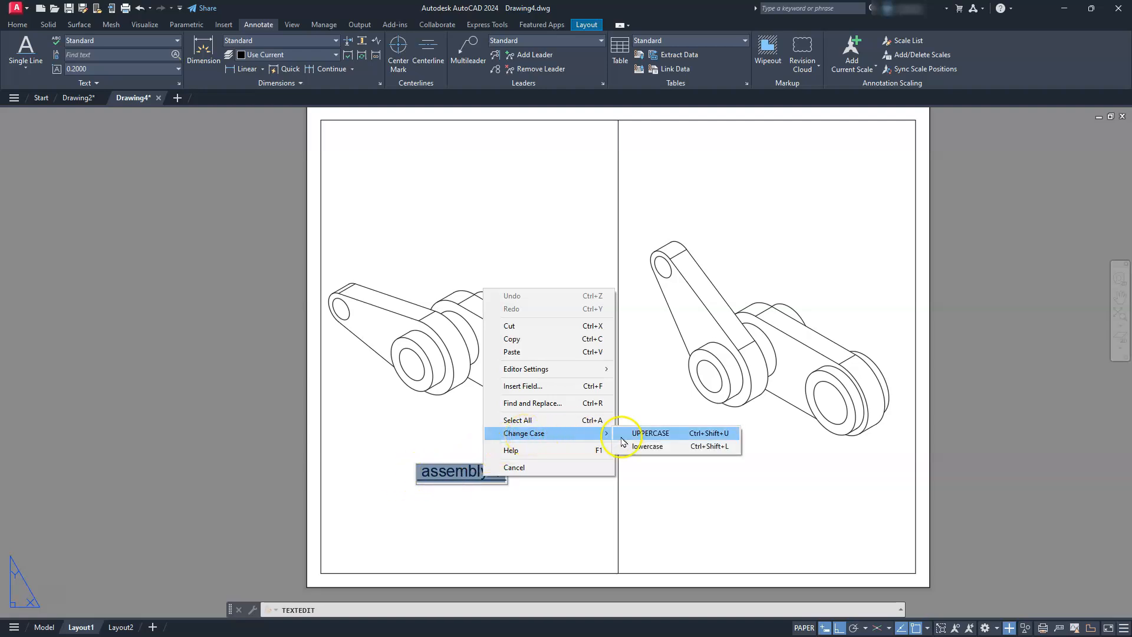
pyautogui.click(649, 434)
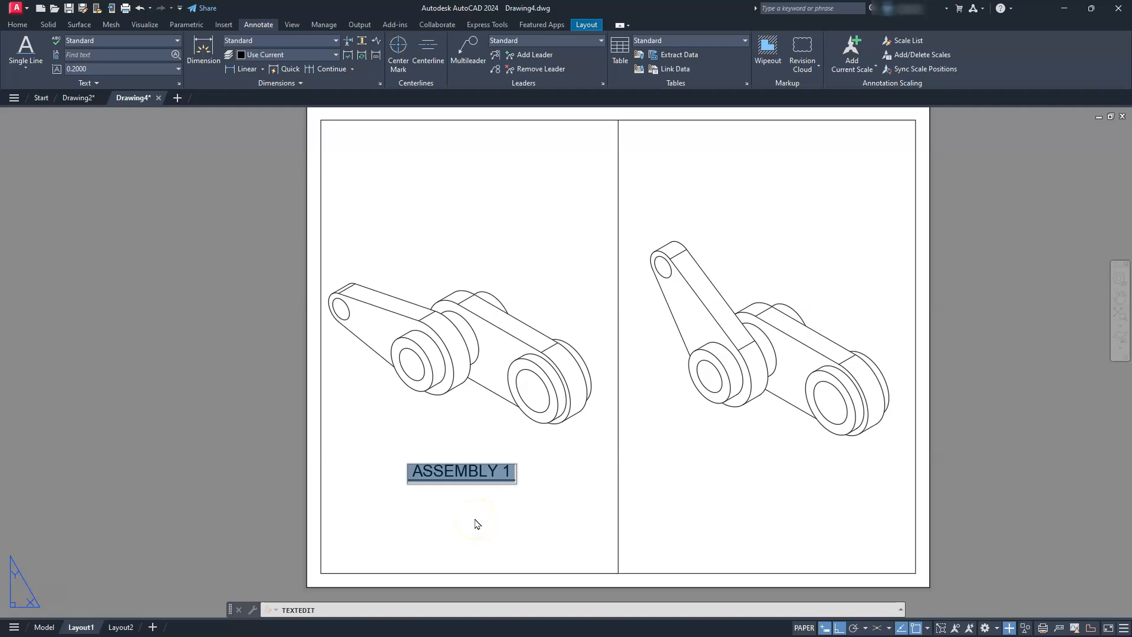
pyautogui.click(552, 504)
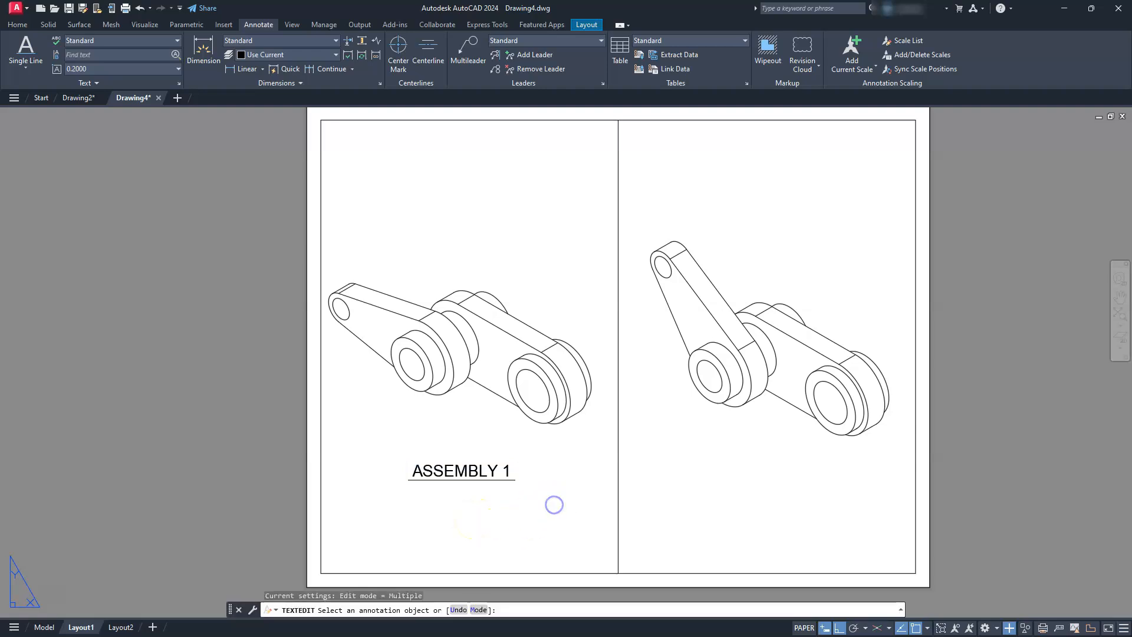
pyautogui.press('Escape')
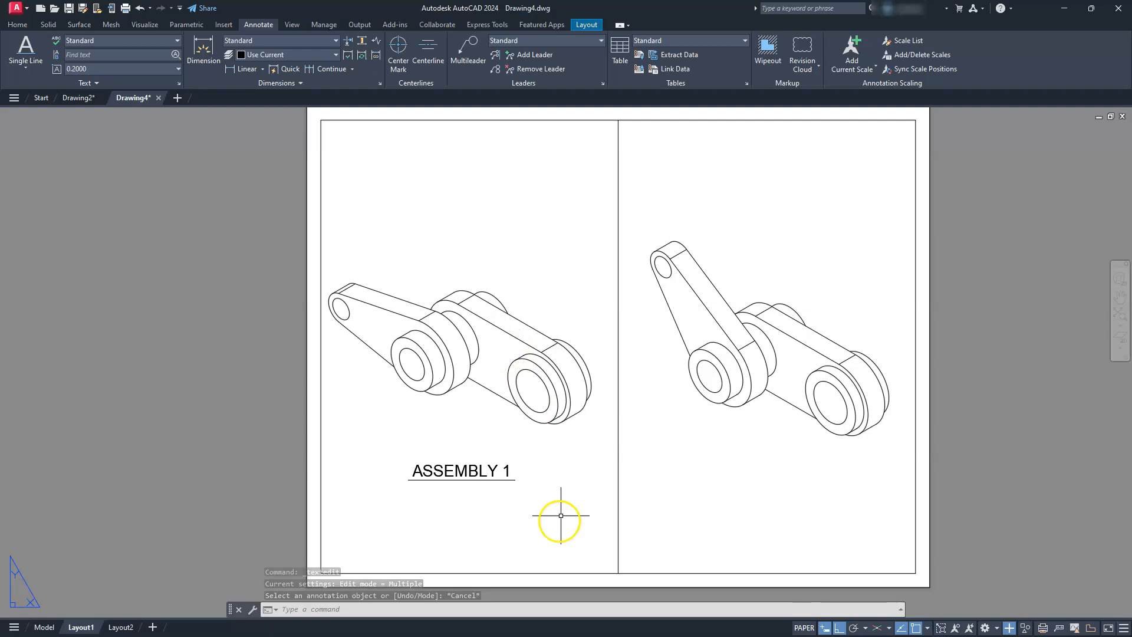
# Step: Copy the ASSEMBLY 1 label horizontally to the matching position below the right view
pyautogui.write('CO')
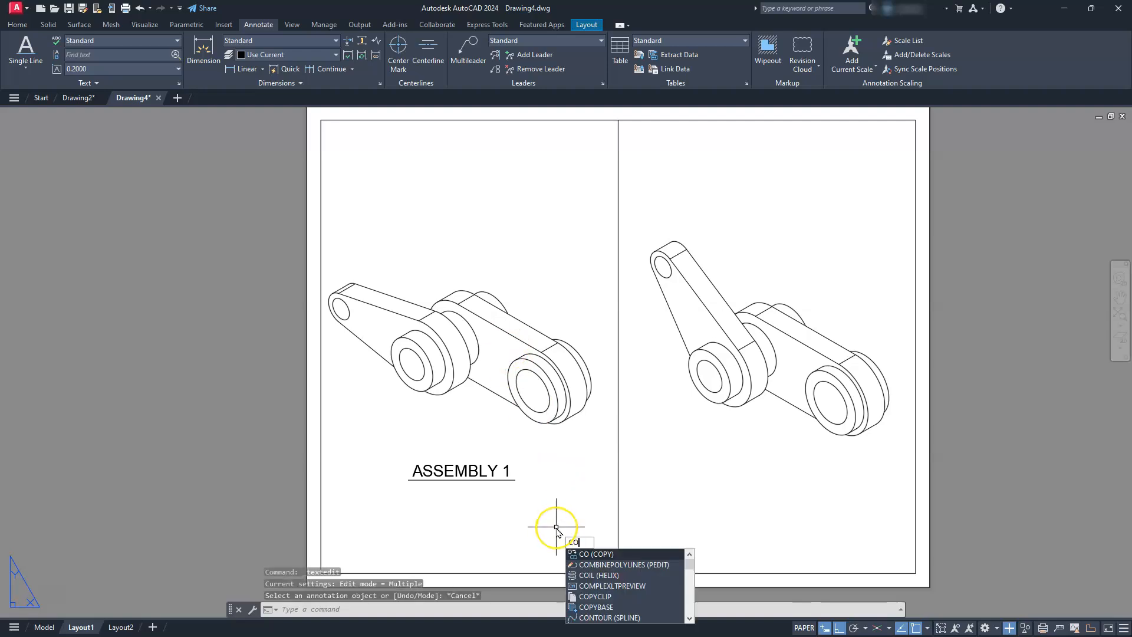
pyautogui.press('Return')
pyautogui.click(473, 471)
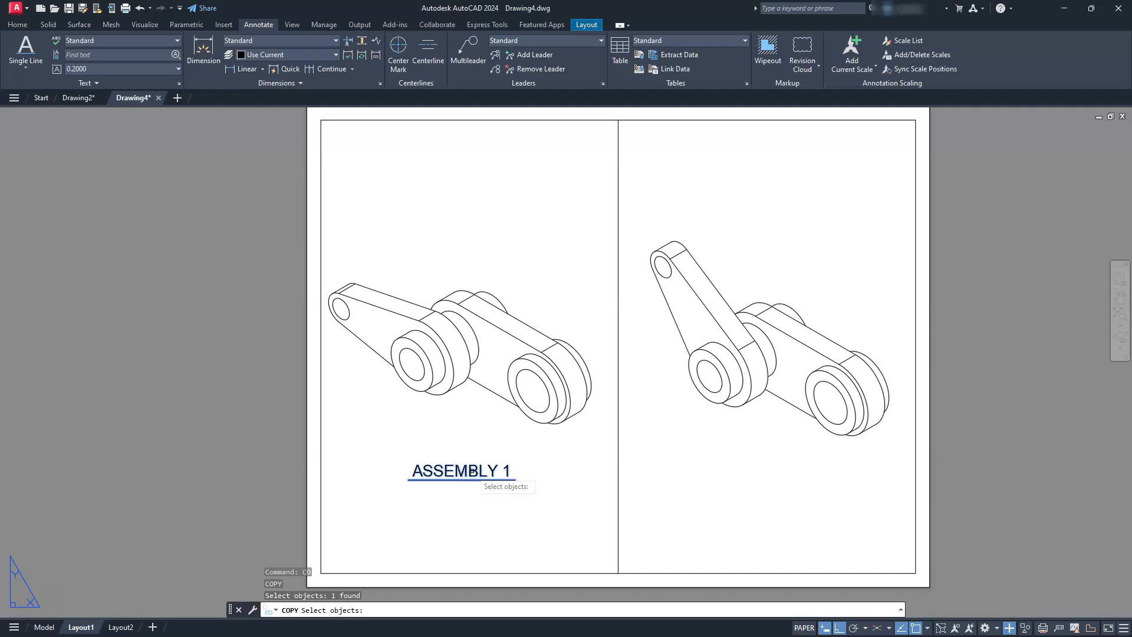
pyautogui.press('Return')
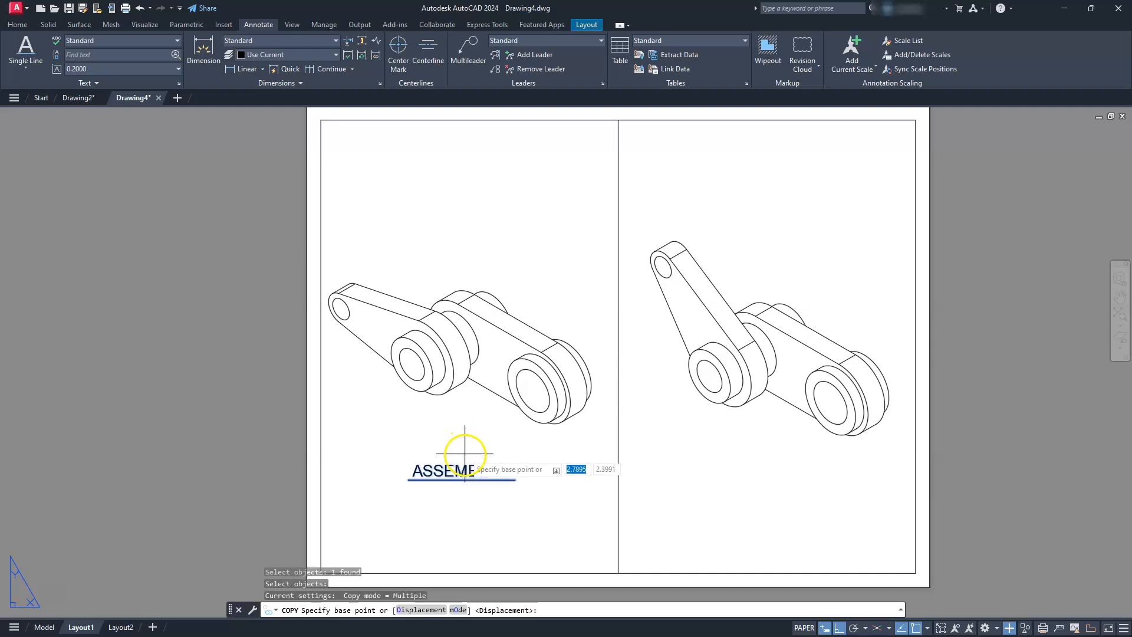
pyautogui.click(464, 456)
pyautogui.click(770, 456)
pyautogui.press('Escape')
pyautogui.press('Escape')
pyautogui.press('Escape')
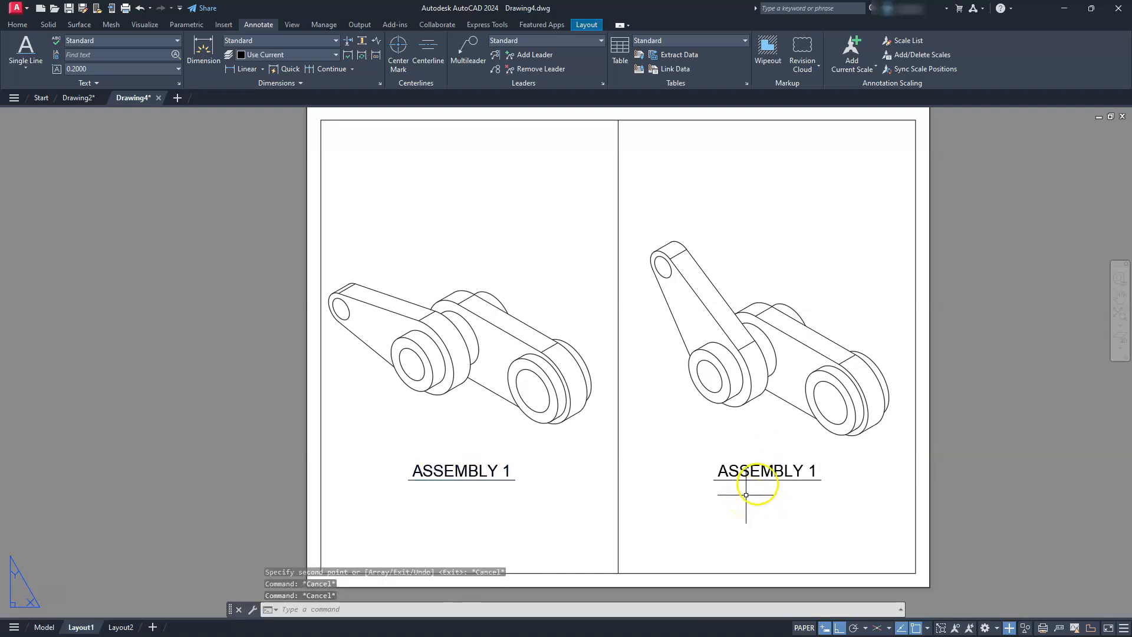
# Step: Edit the copied label below the right view to read ASSEMBLY 2
pyautogui.click(782, 468)
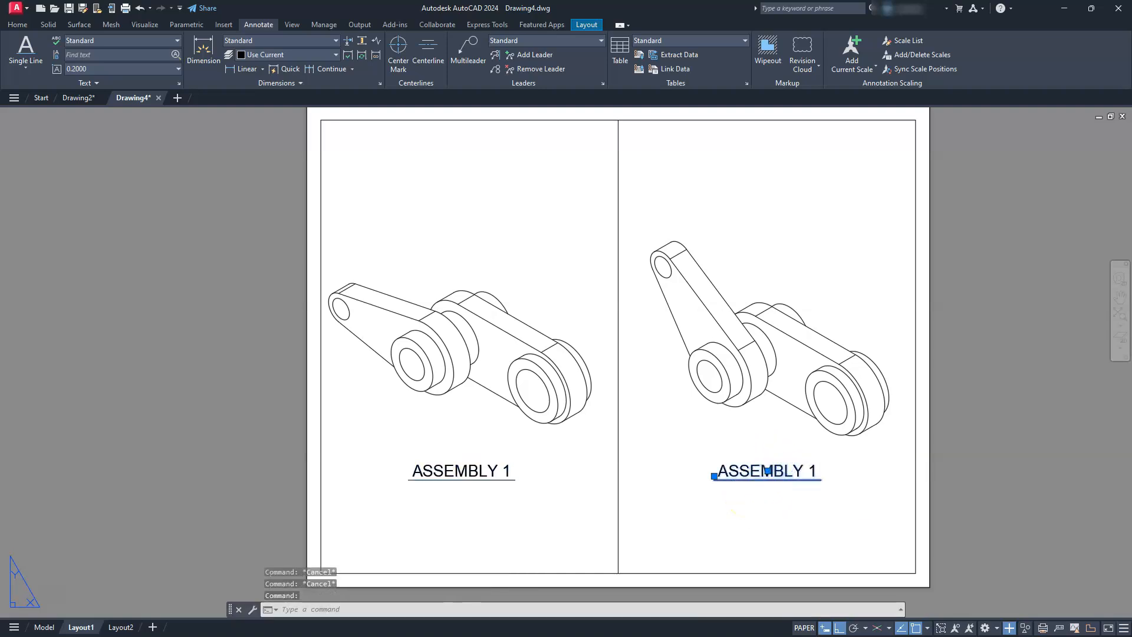
pyautogui.doubleClick(805, 470)
pyautogui.click(815, 471)
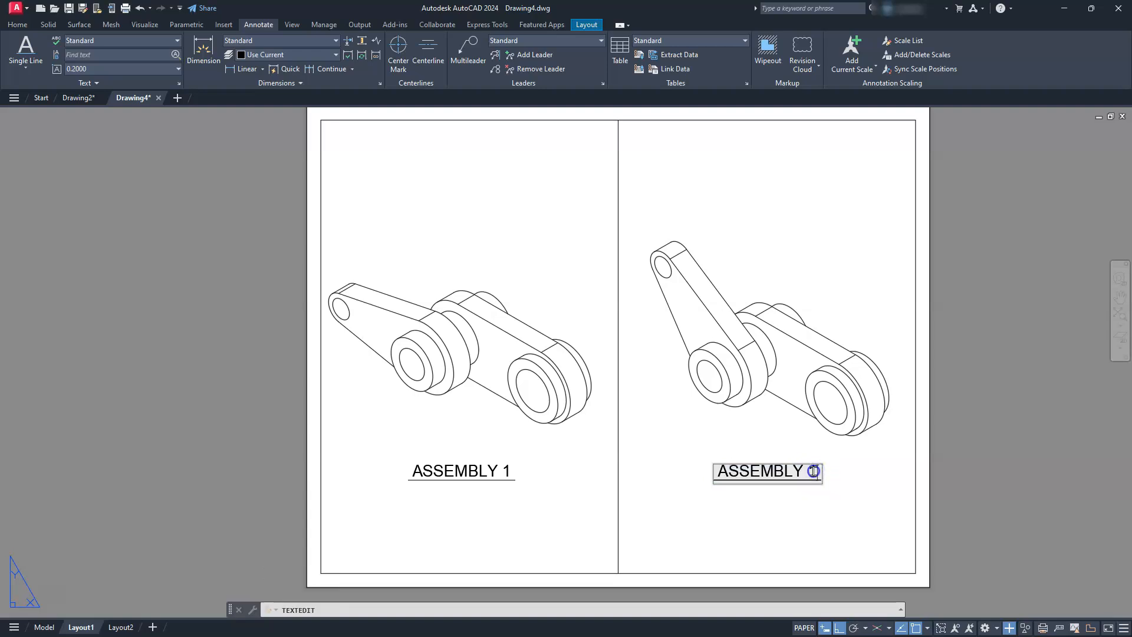
pyautogui.press('BackSpace')
pyautogui.write('2')
pyautogui.click(808, 477)
pyautogui.press('Escape')
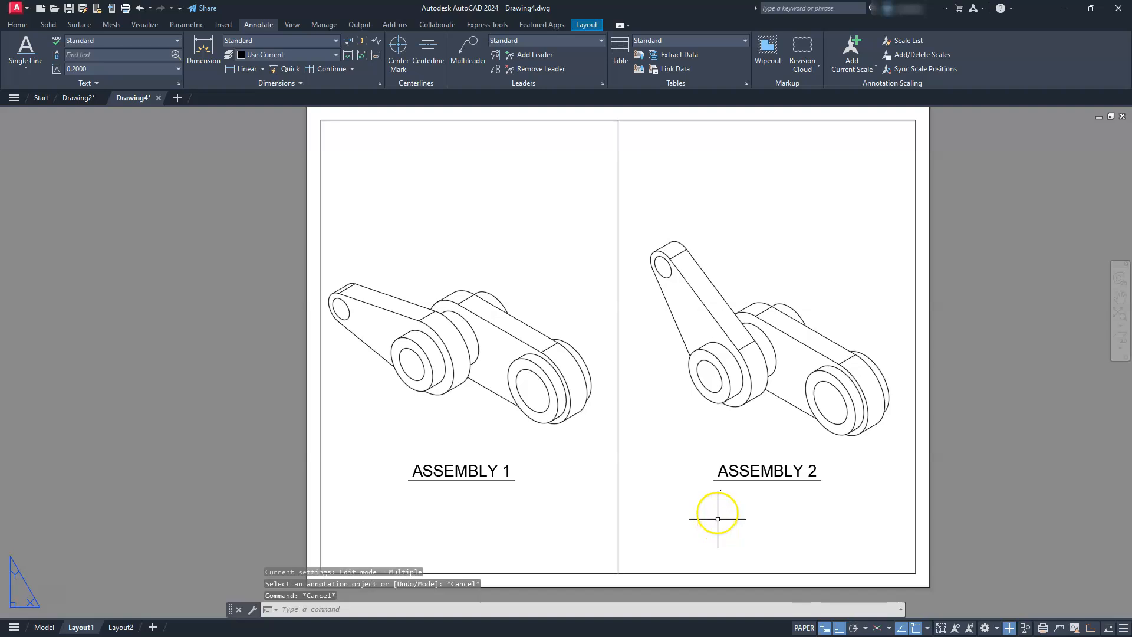
# Step: Rename Layout1 as SHT 1
pyautogui.middleClick(715, 497)
pyautogui.middleClick(715, 497)
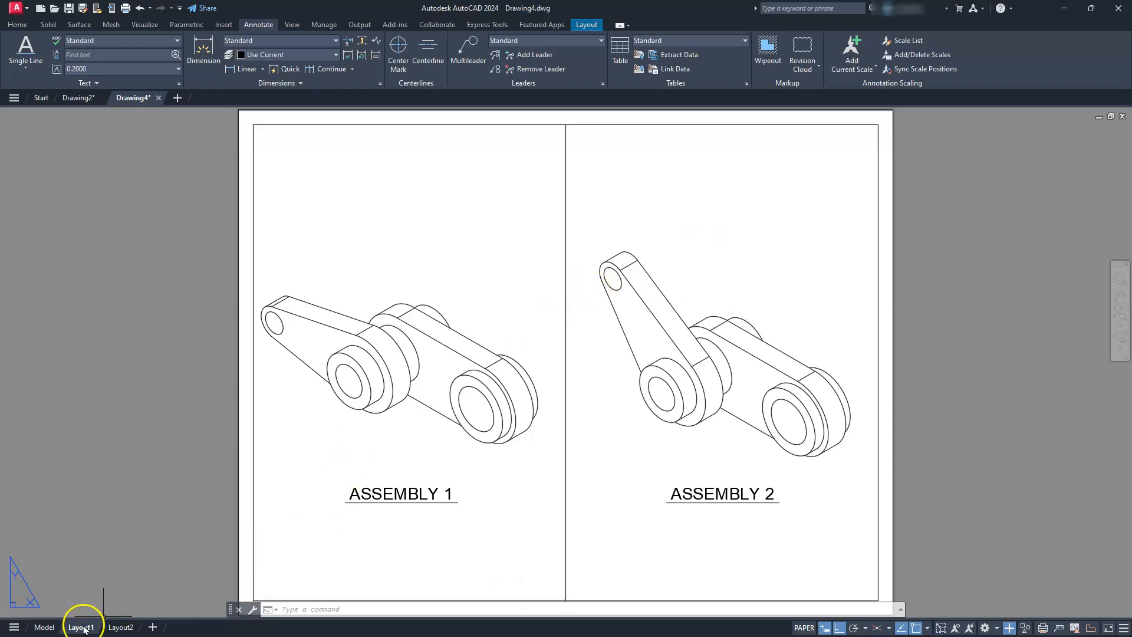
pyautogui.rightClick(83, 626)
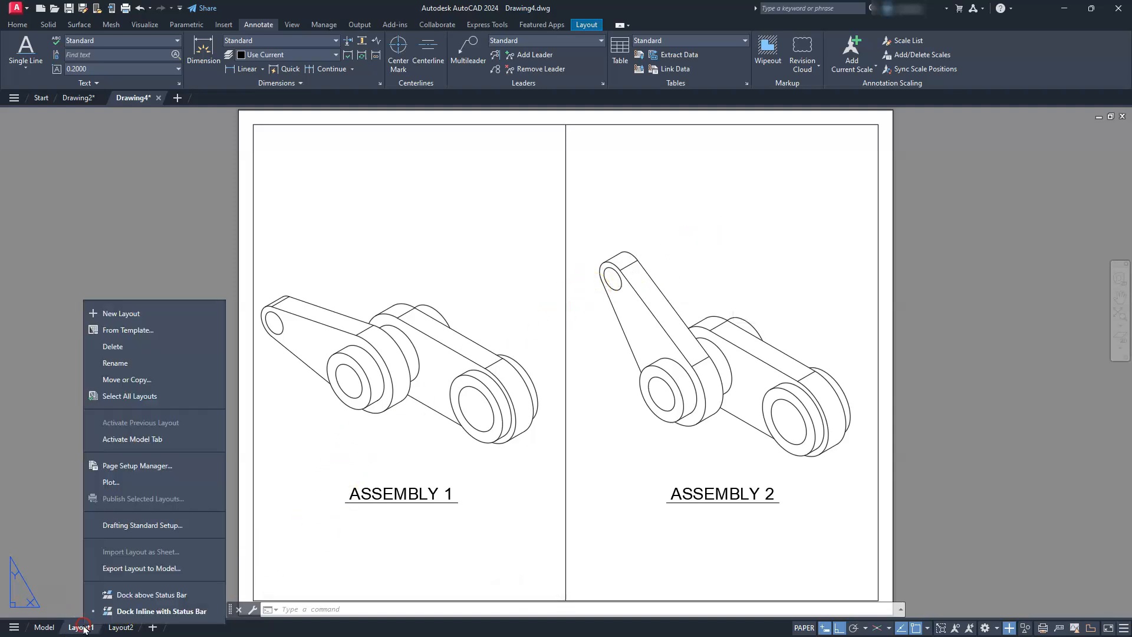
pyautogui.click(140, 362)
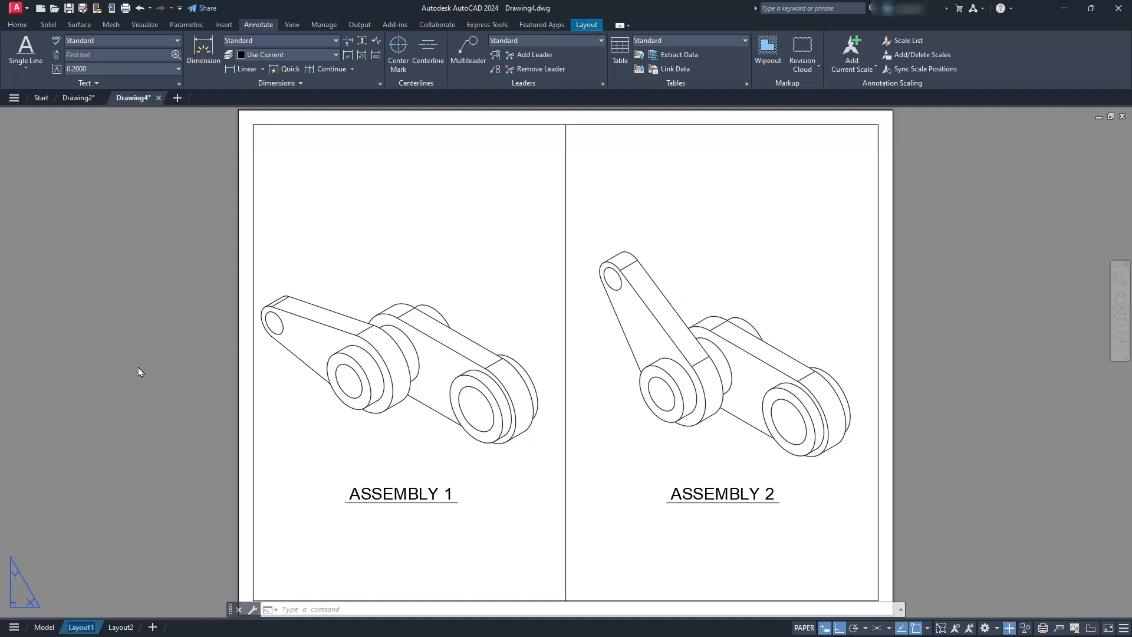
pyautogui.write('SHT 1')
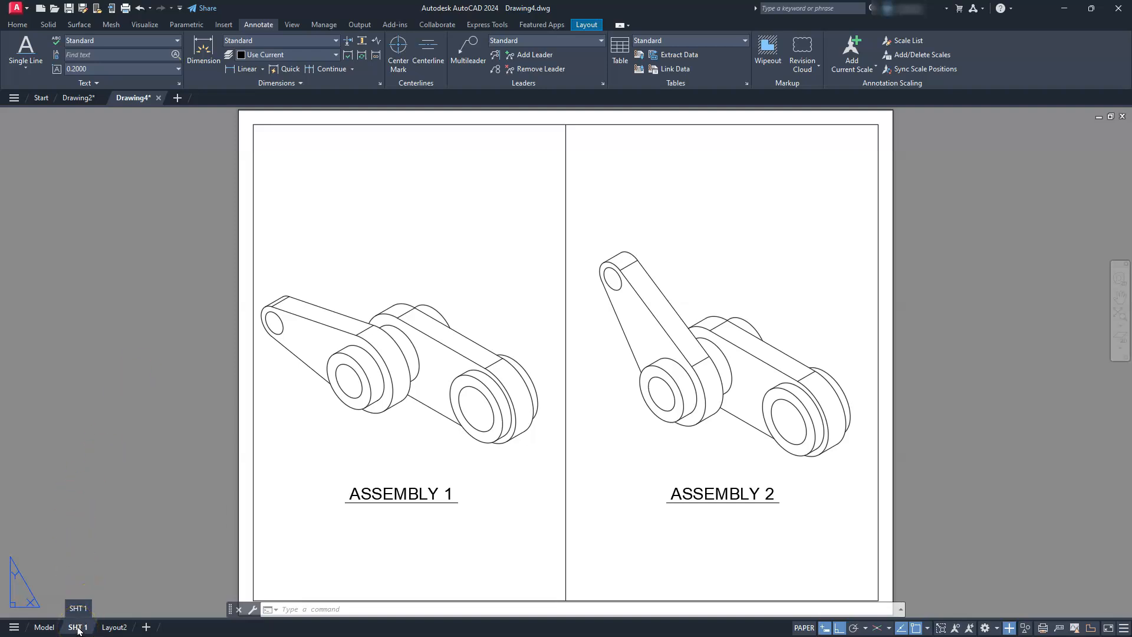
# Step: Create a copy of the SHT 1 layout, placed before Layout2
pyautogui.rightClick(79, 628)
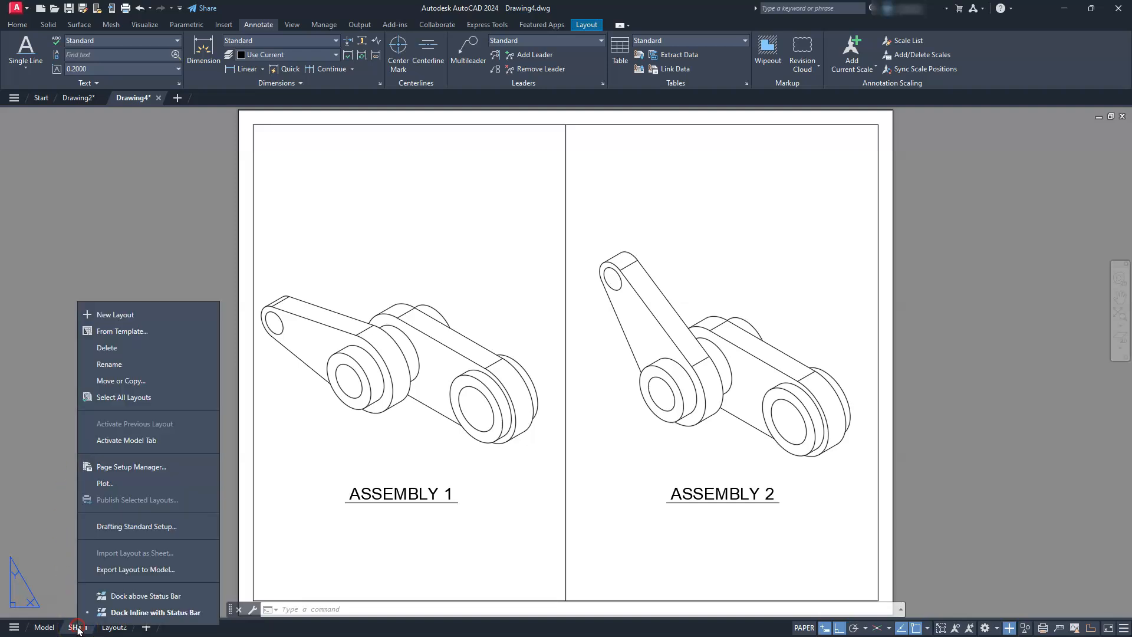
pyautogui.click(112, 382)
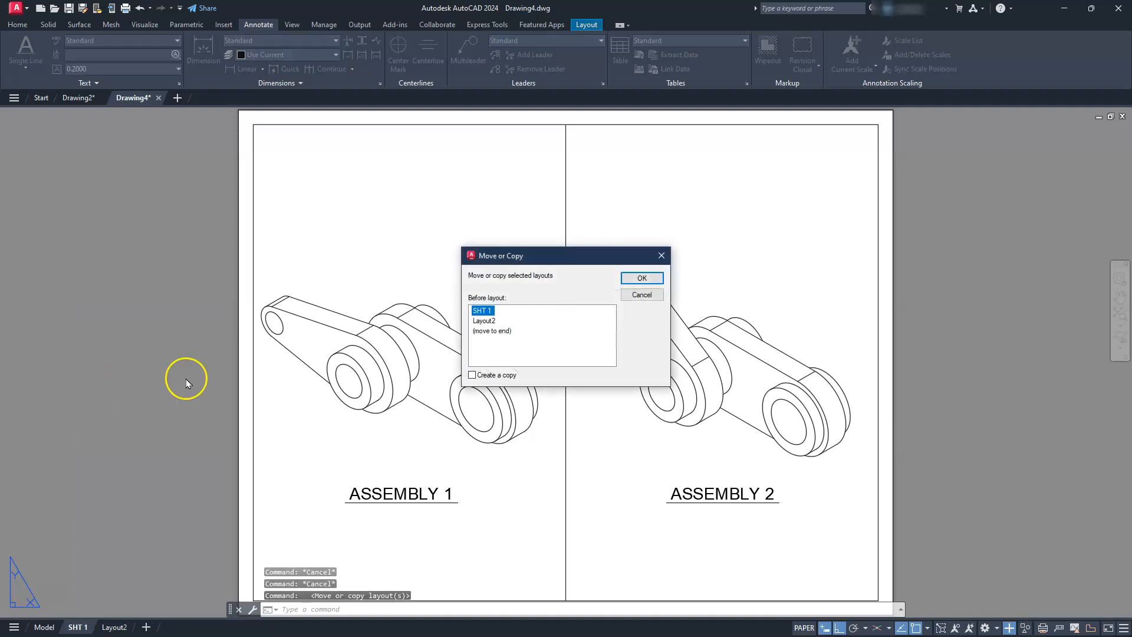
pyautogui.click(472, 375)
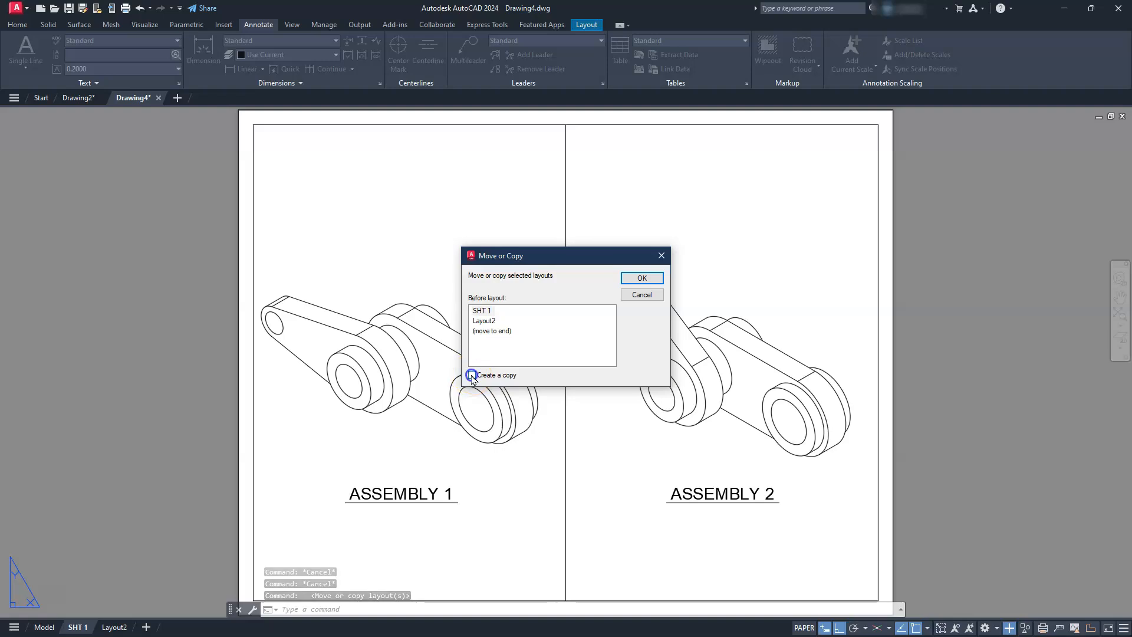
pyautogui.click(483, 321)
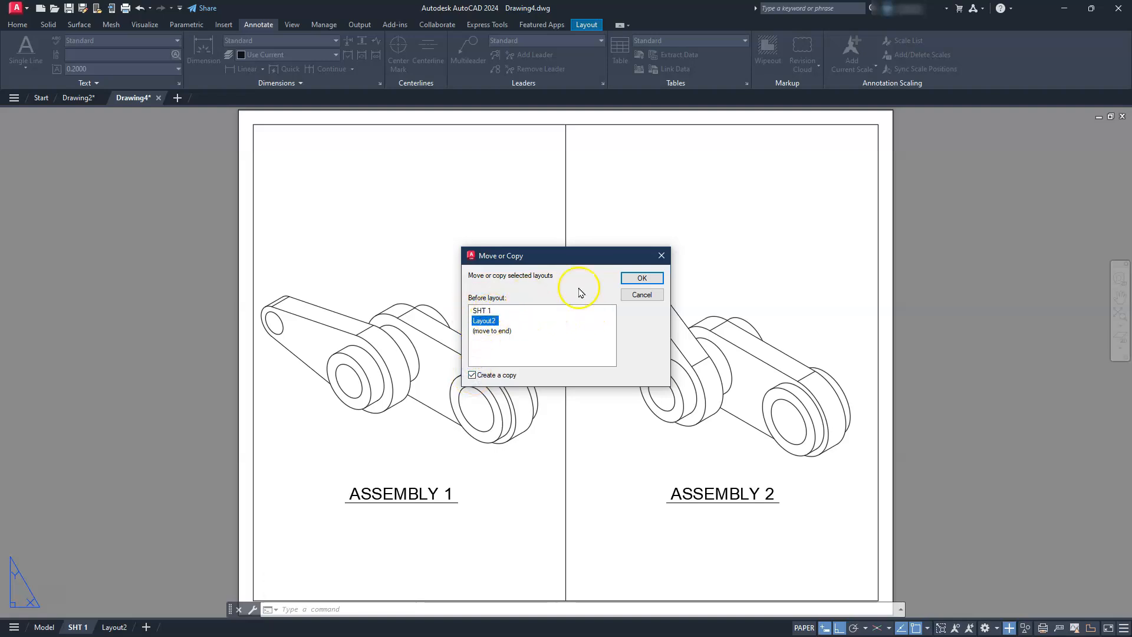
pyautogui.click(633, 280)
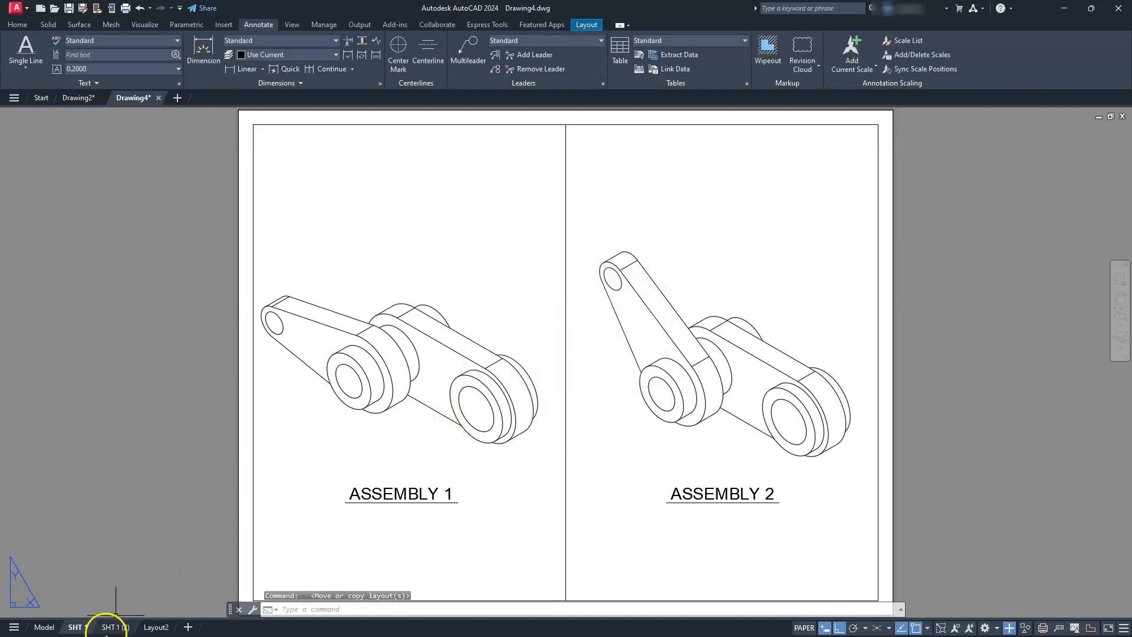
# Step: Switch to the copied layout and rename it SHT 2
pyautogui.moveTo(117, 628)
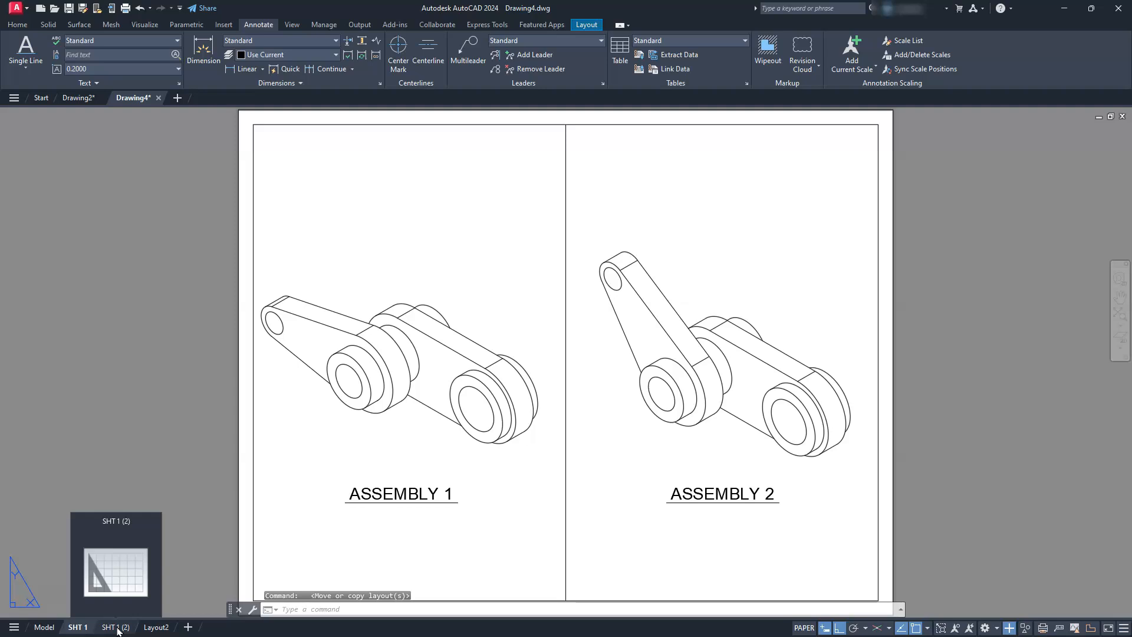
pyautogui.click(117, 629)
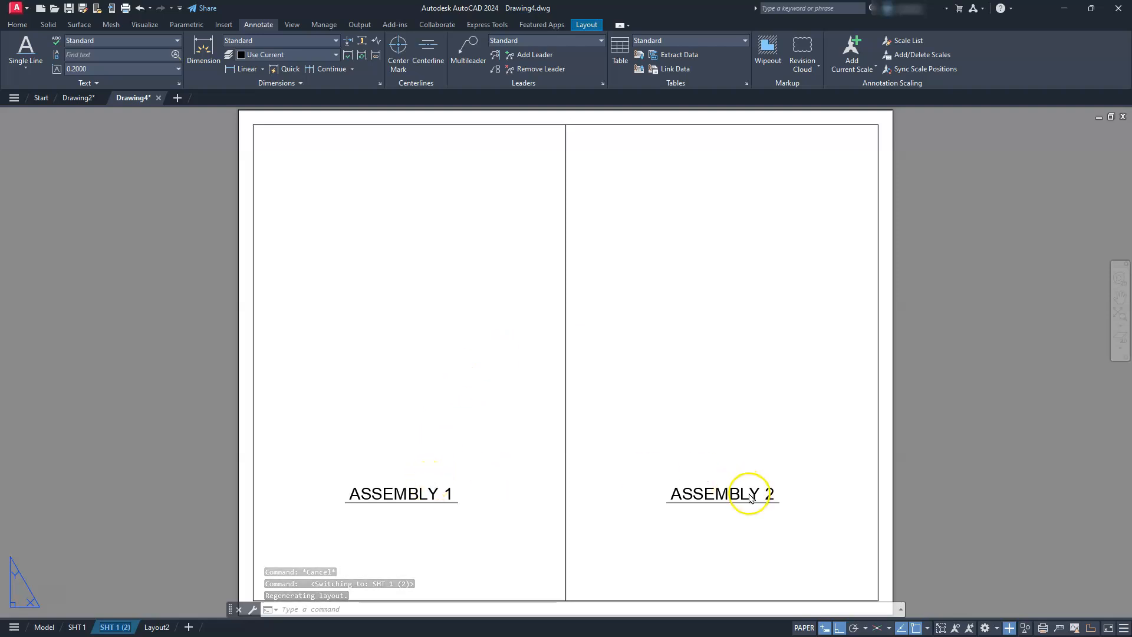
pyautogui.rightClick(120, 627)
pyautogui.click(168, 360)
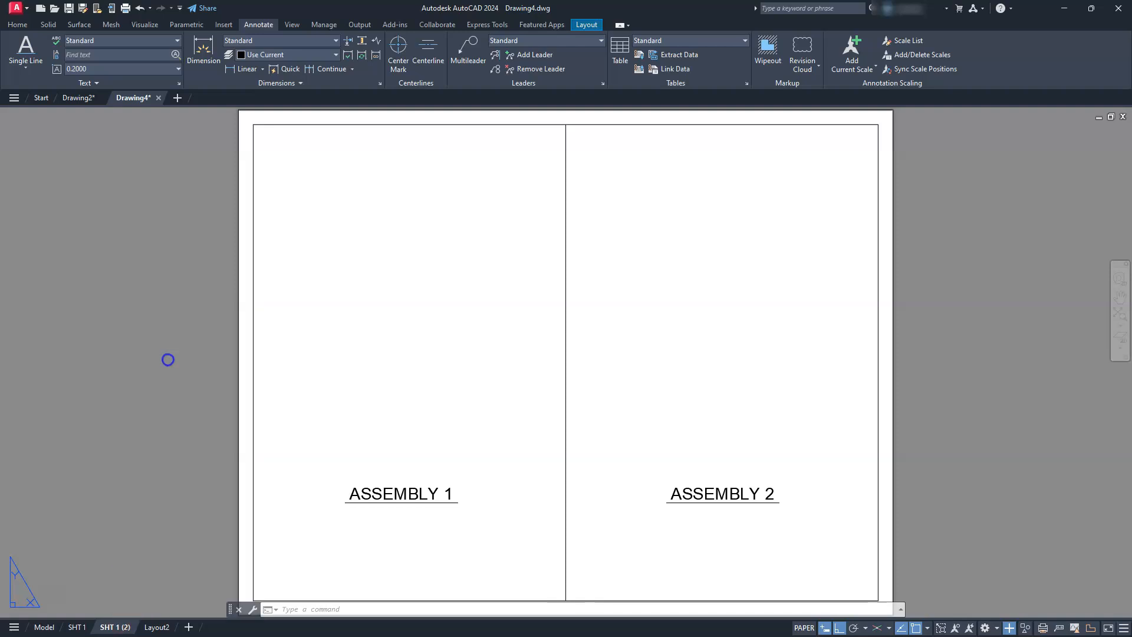
pyautogui.press('BackSpace')
pyautogui.press('BackSpace')
pyautogui.press('BackSpace')
pyautogui.press('BackSpace')
pyautogui.press('BackSpace')
pyautogui.press('BackSpace')
pyautogui.write('2')
pyautogui.press('Return')
pyautogui.click(157, 445)
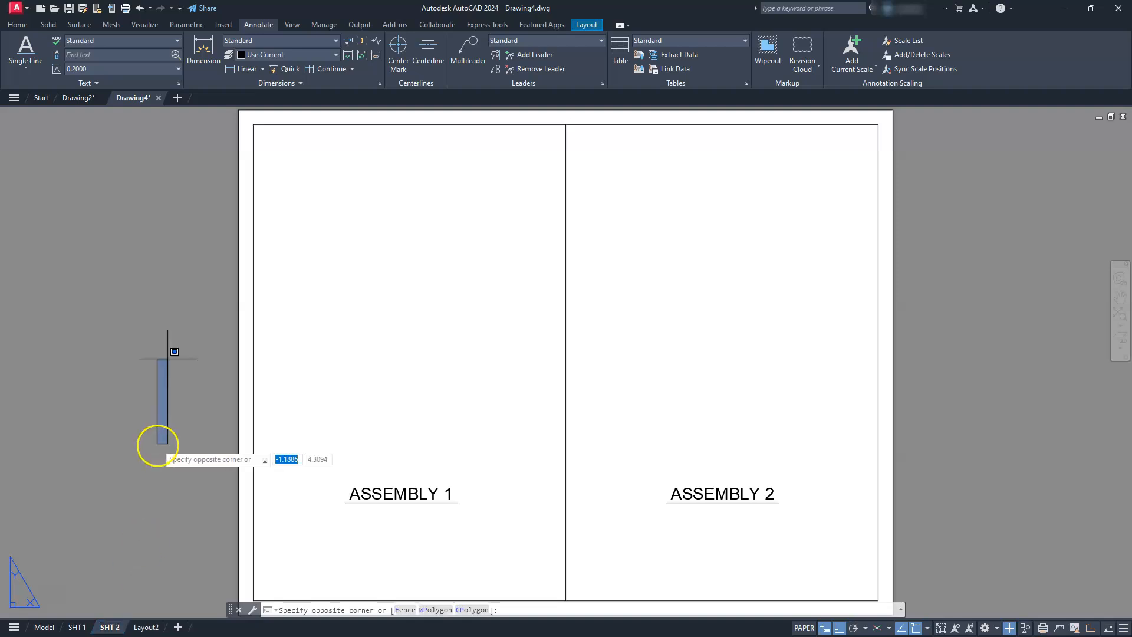
pyautogui.press('Escape')
pyautogui.press('Escape')
pyautogui.press('Escape')
# Step: Erase the vertical dividing line in the middle of the SHT 2 border
pyautogui.click(616, 341)
pyautogui.click(526, 367)
pyautogui.press('Delete')
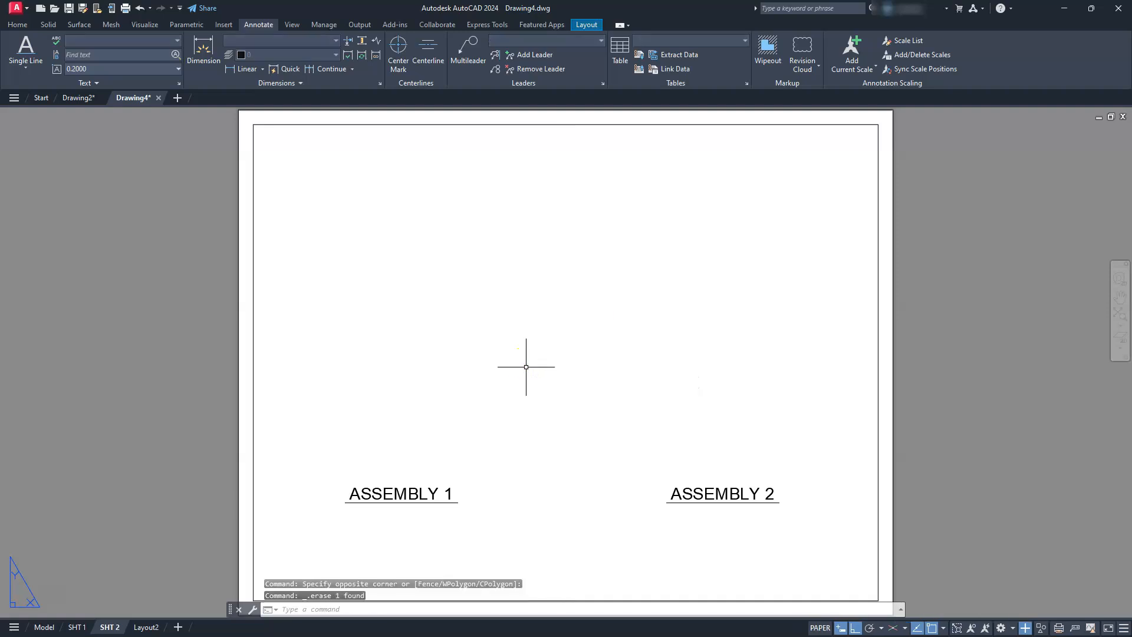
pyautogui.click(480, 478)
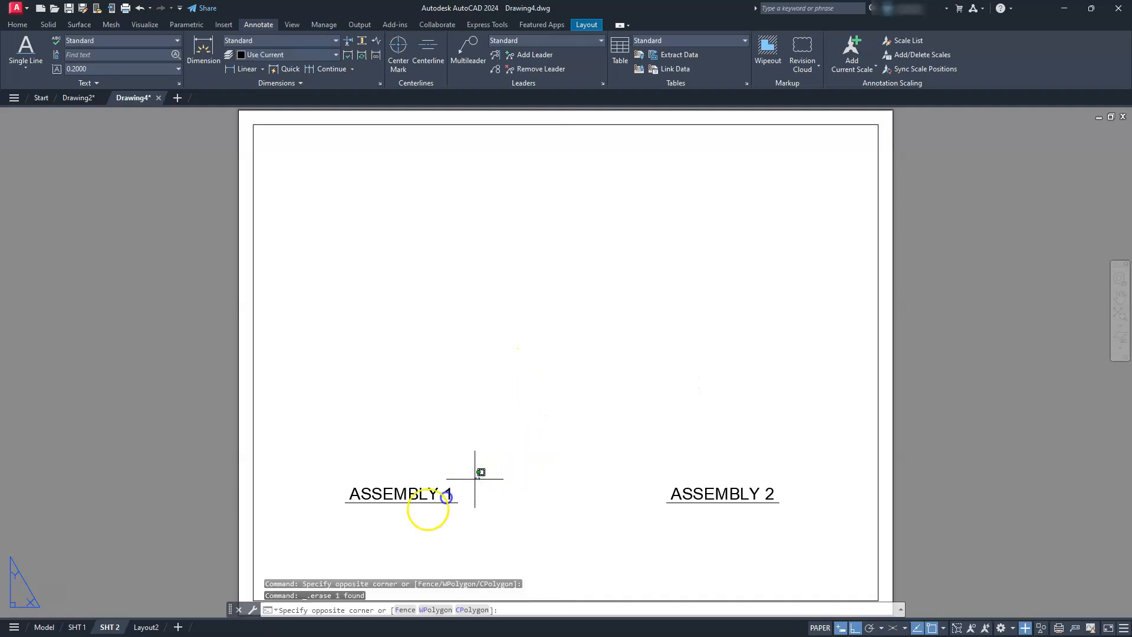
pyautogui.click(409, 521)
pyautogui.click(688, 458)
pyautogui.click(666, 513)
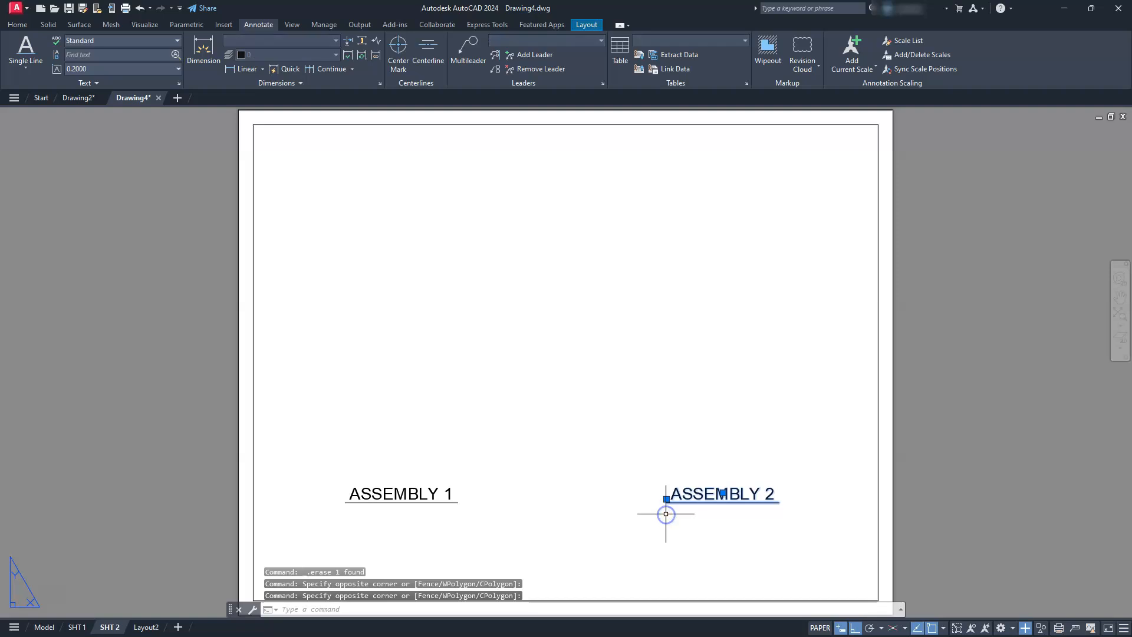
pyautogui.press('Escape')
pyautogui.press('Escape')
pyautogui.press('Escape')
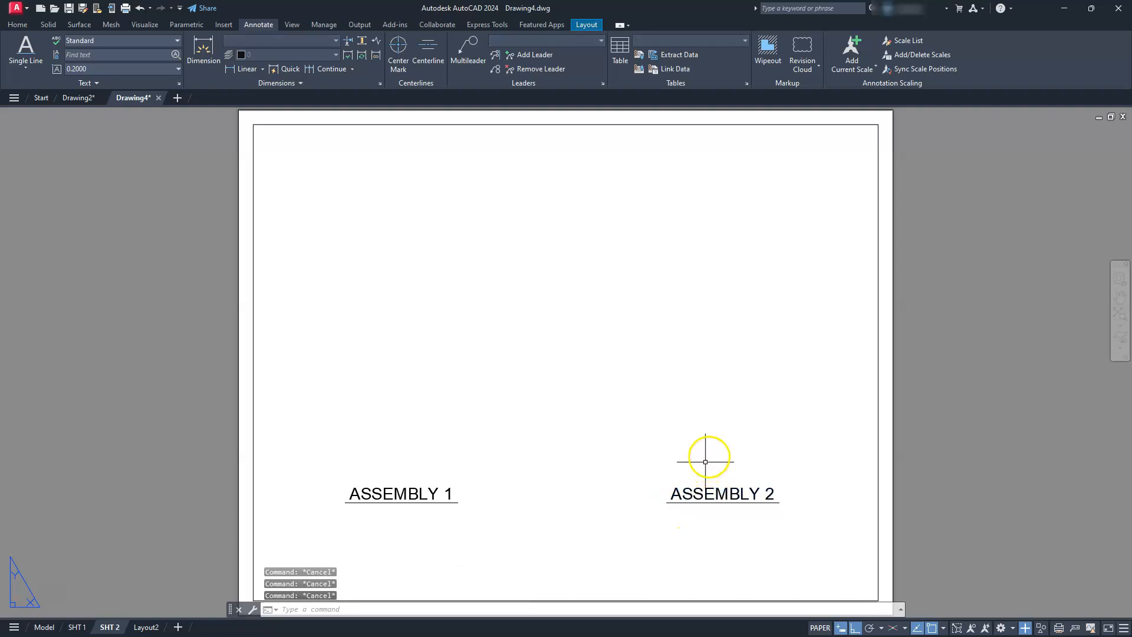
# Step: Move the ASSEMBLY 1 and ASSEMBLY 2 labels together straight down to just above the lower border line
pyautogui.click(708, 465)
pyautogui.click(334, 531)
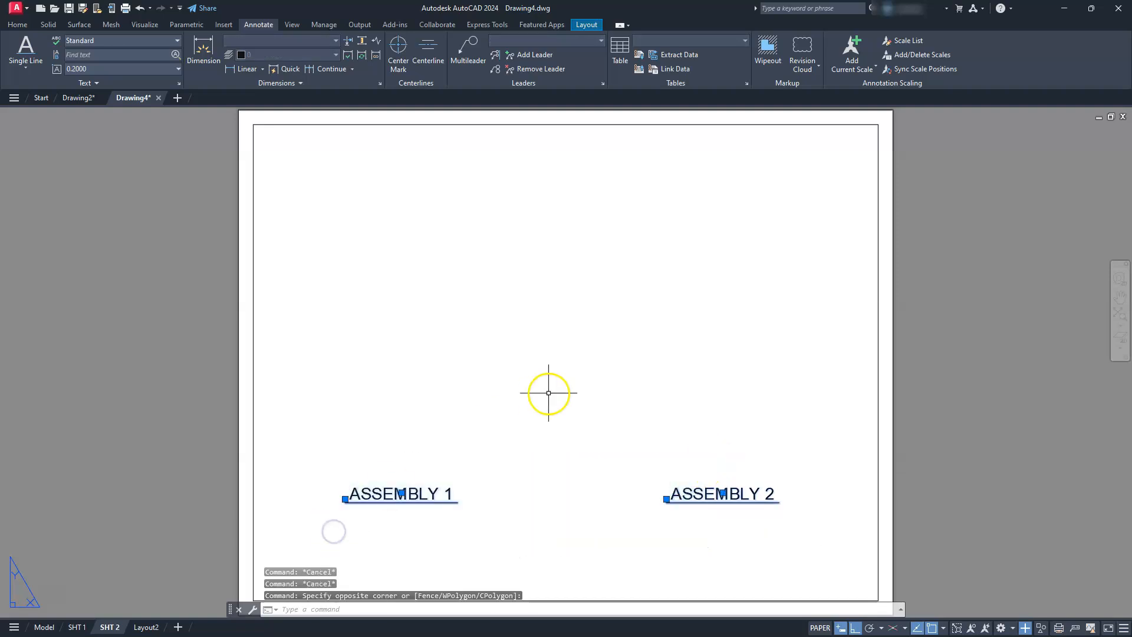
pyautogui.press('Return')
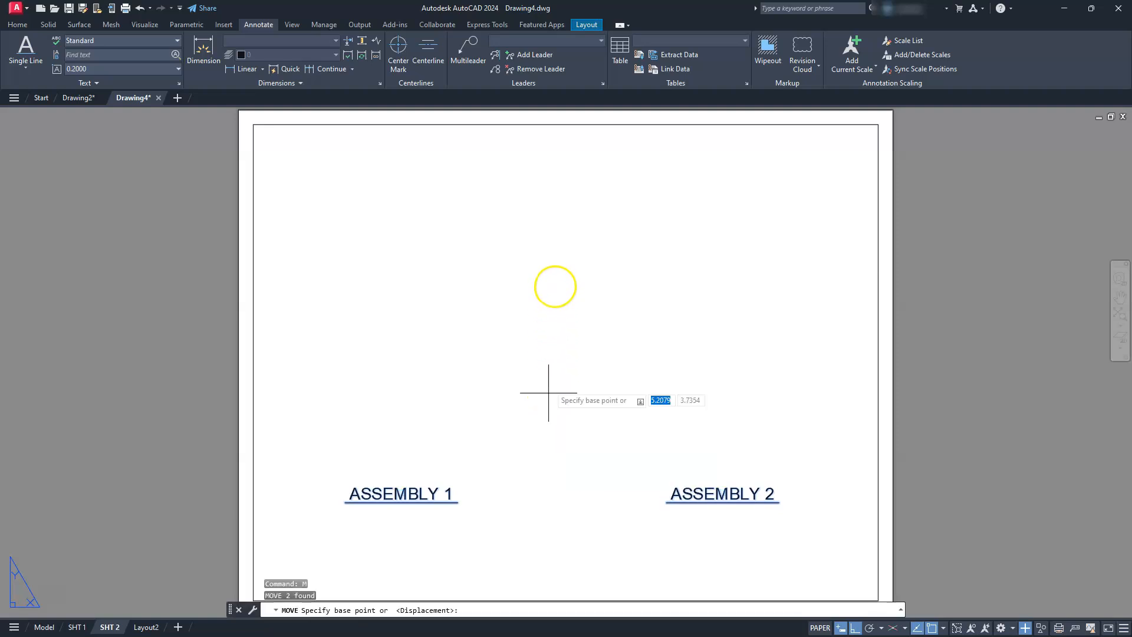
pyautogui.click(555, 286)
pyautogui.click(560, 361)
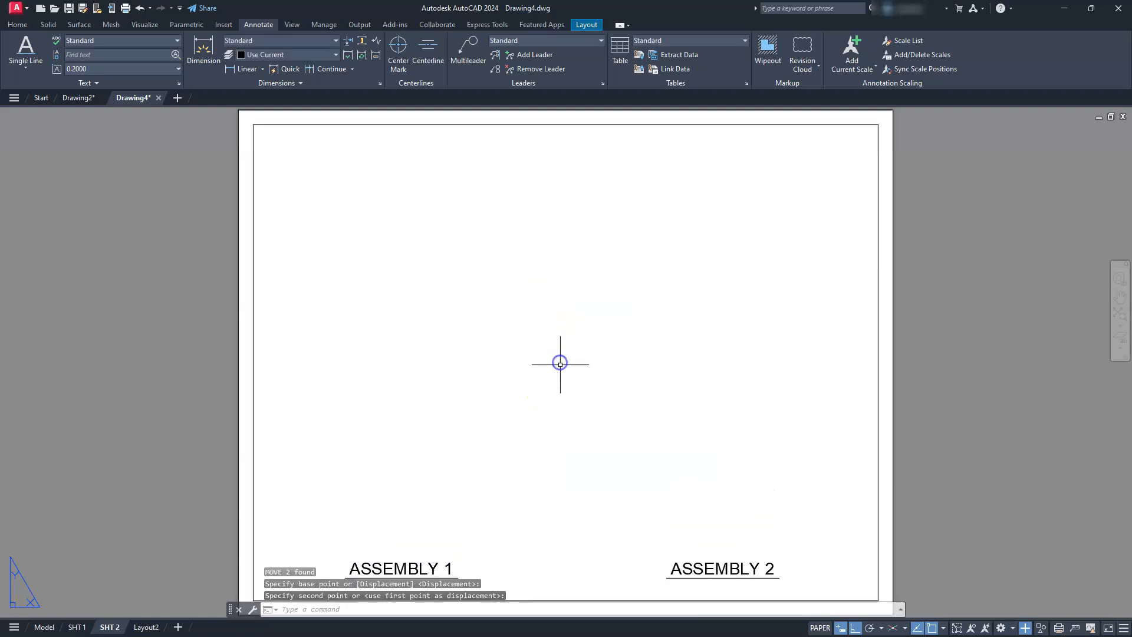
pyautogui.press('Escape')
pyautogui.press('Escape')
pyautogui.press('Escape')
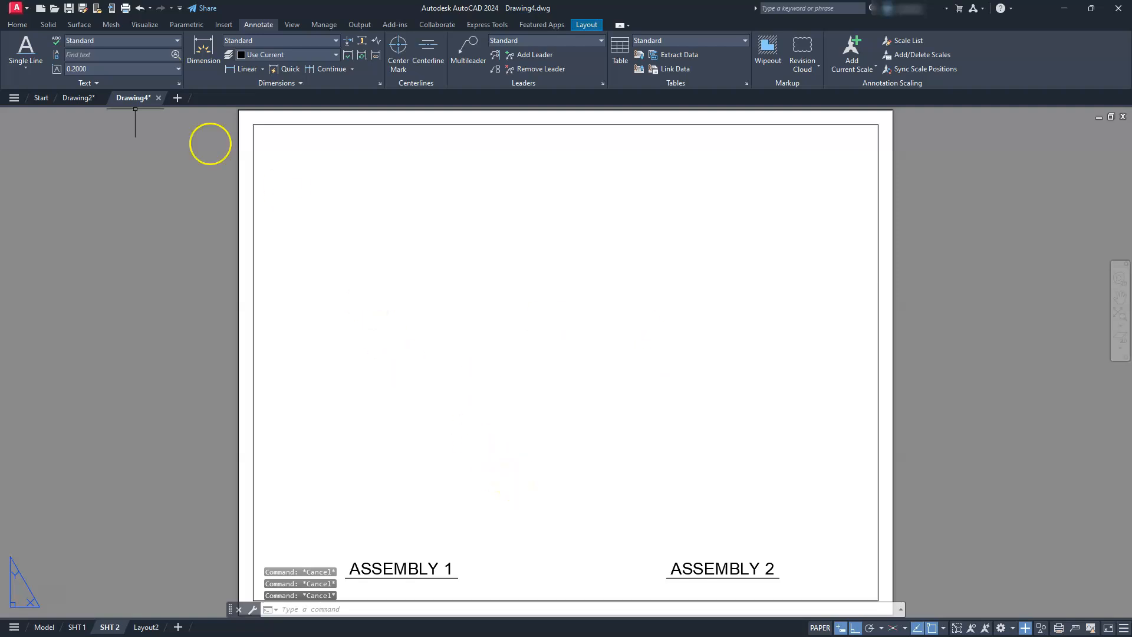
# Step: Start a base view from model space on SHT 2, removing the angled-arm assembly so only the straight assembly is included
pyautogui.click(586, 22)
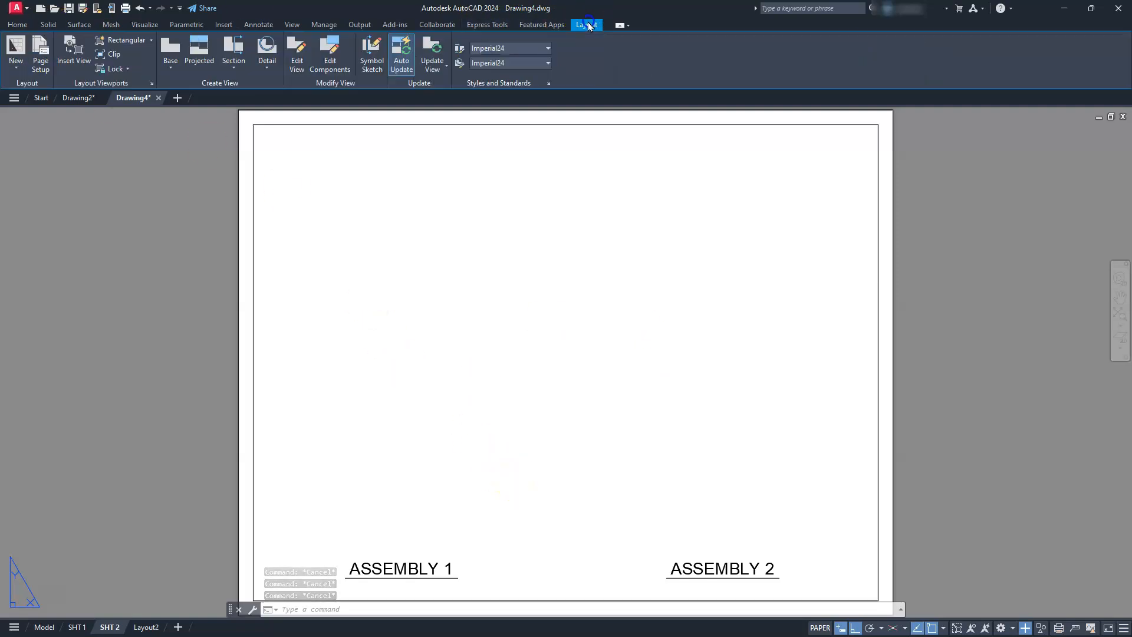
pyautogui.click(173, 56)
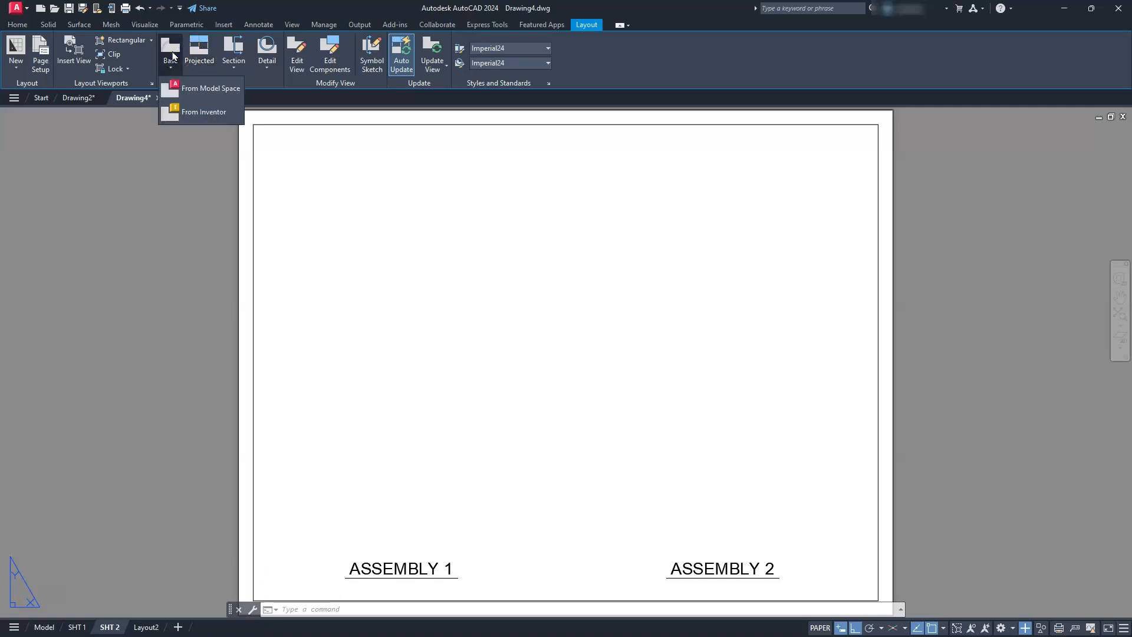
pyautogui.click(184, 89)
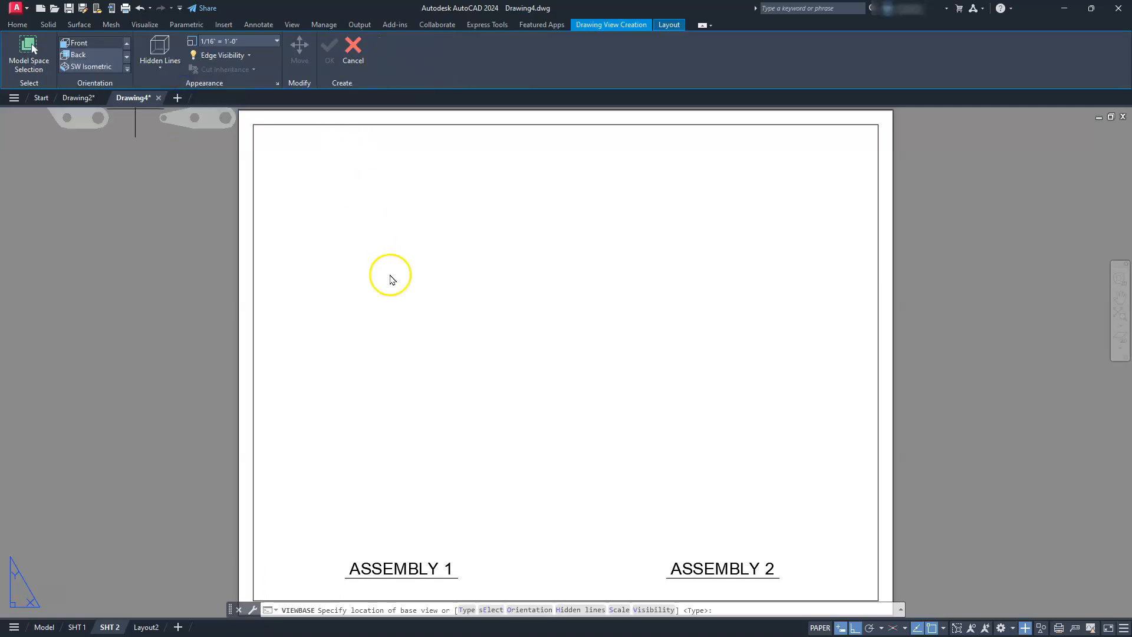
pyautogui.click(23, 47)
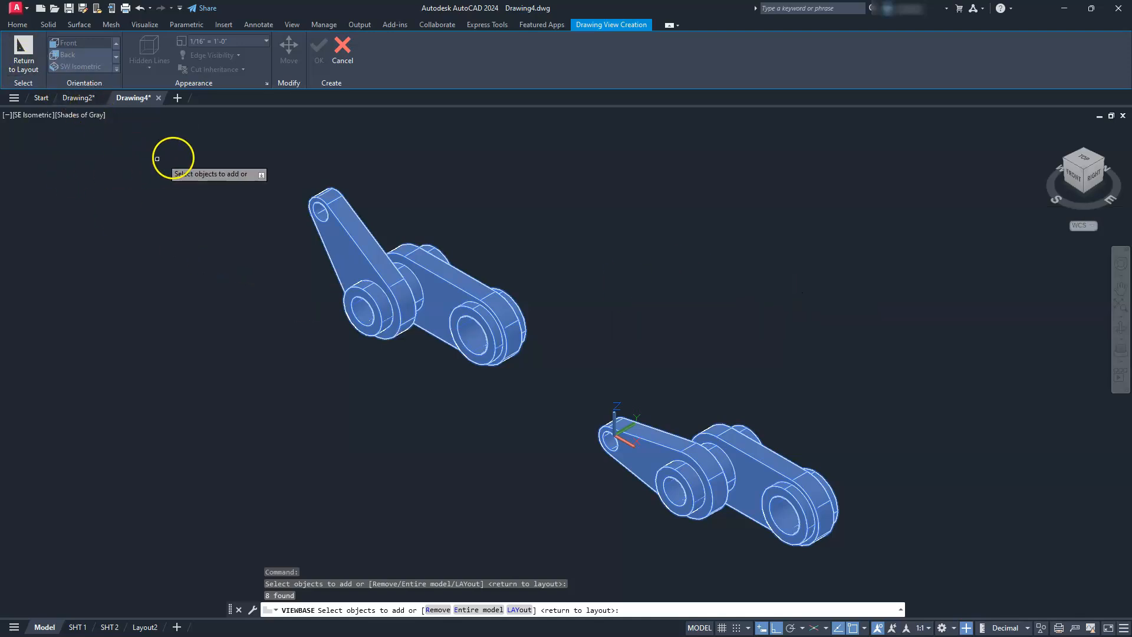
pyautogui.keyDown('shift'); pyautogui.click(196, 150); pyautogui.keyUp('shift')
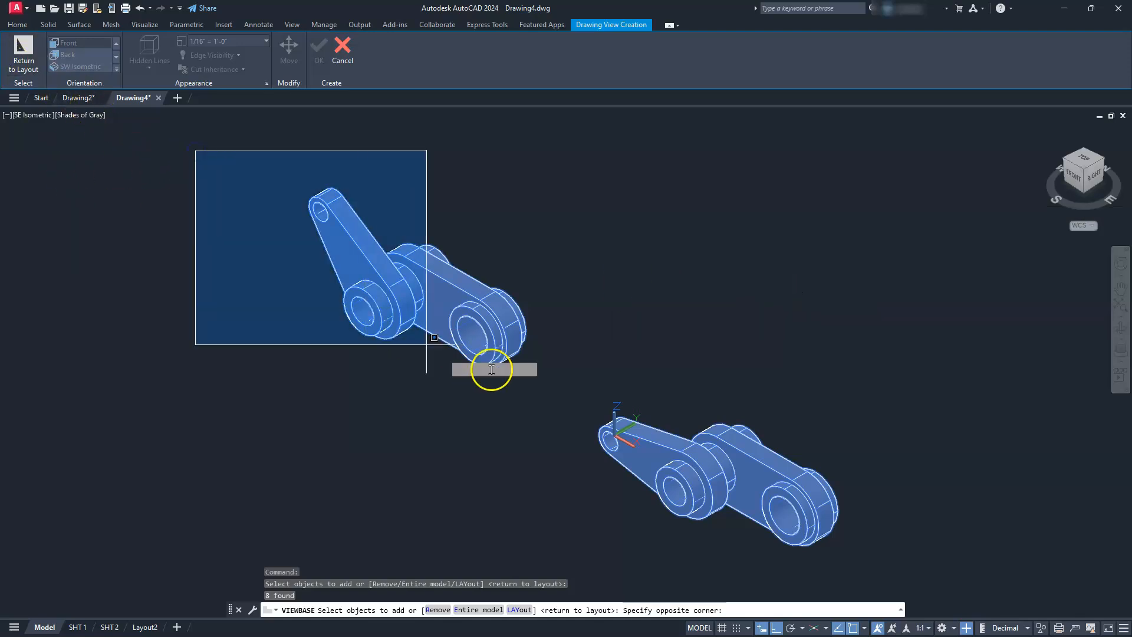
pyautogui.keyDown('shift'); pyautogui.click(546, 383); pyautogui.keyUp('shift')
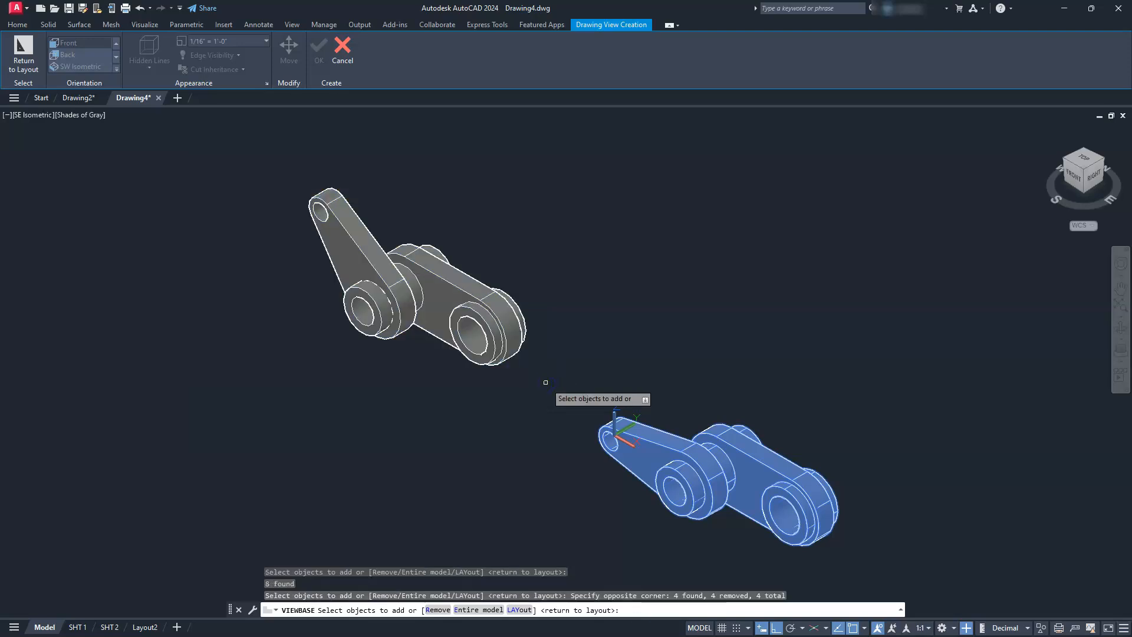
pyautogui.click(19, 69)
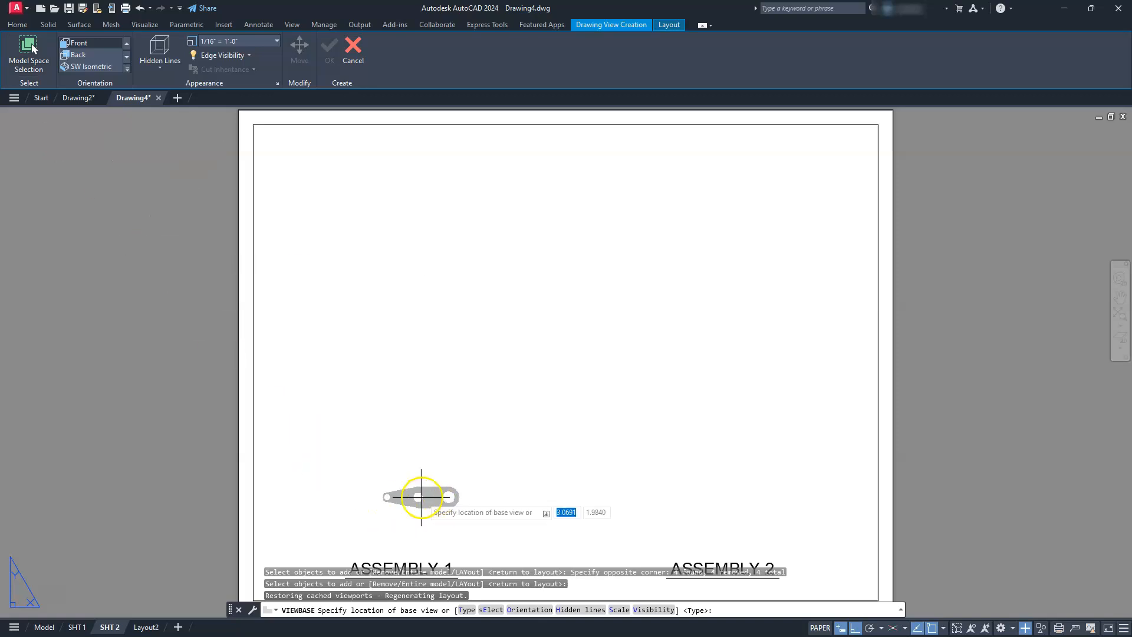
# Step: Set the base view scale to 3/16" = 1'-0" and place the front view above the ASSEMBLY 1 label
pyautogui.click(277, 41)
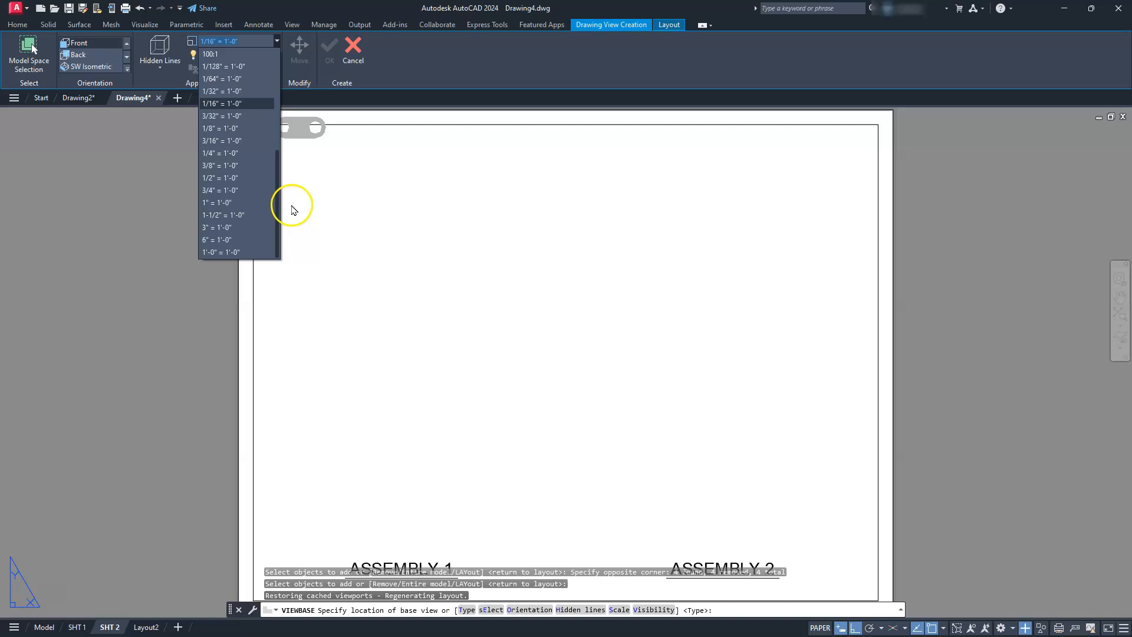
pyautogui.click(245, 141)
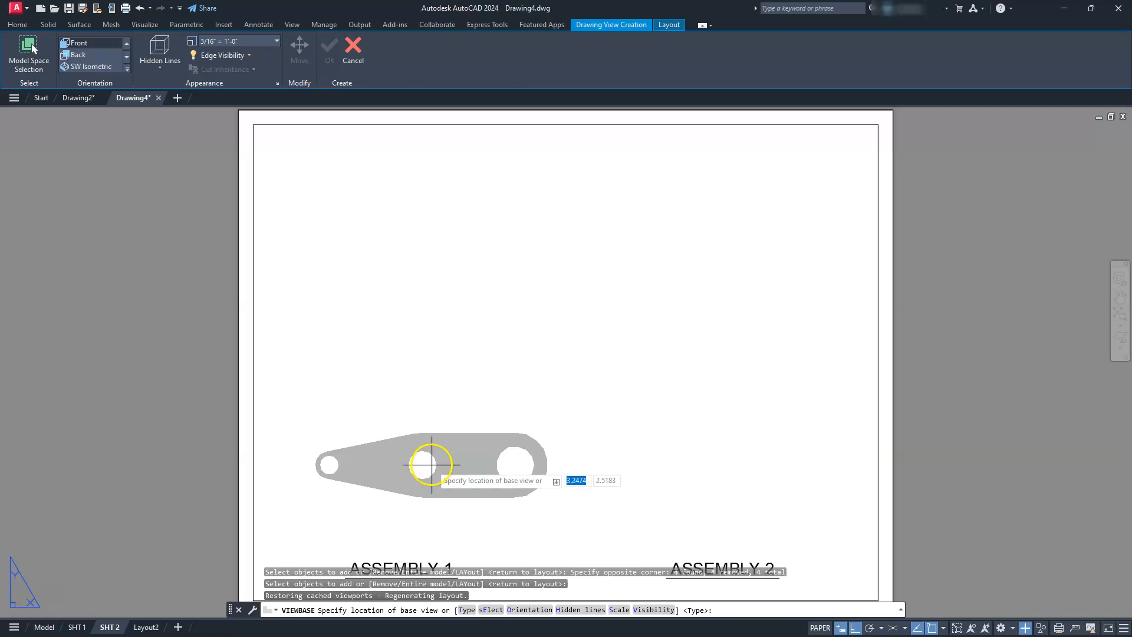
pyautogui.click(431, 464)
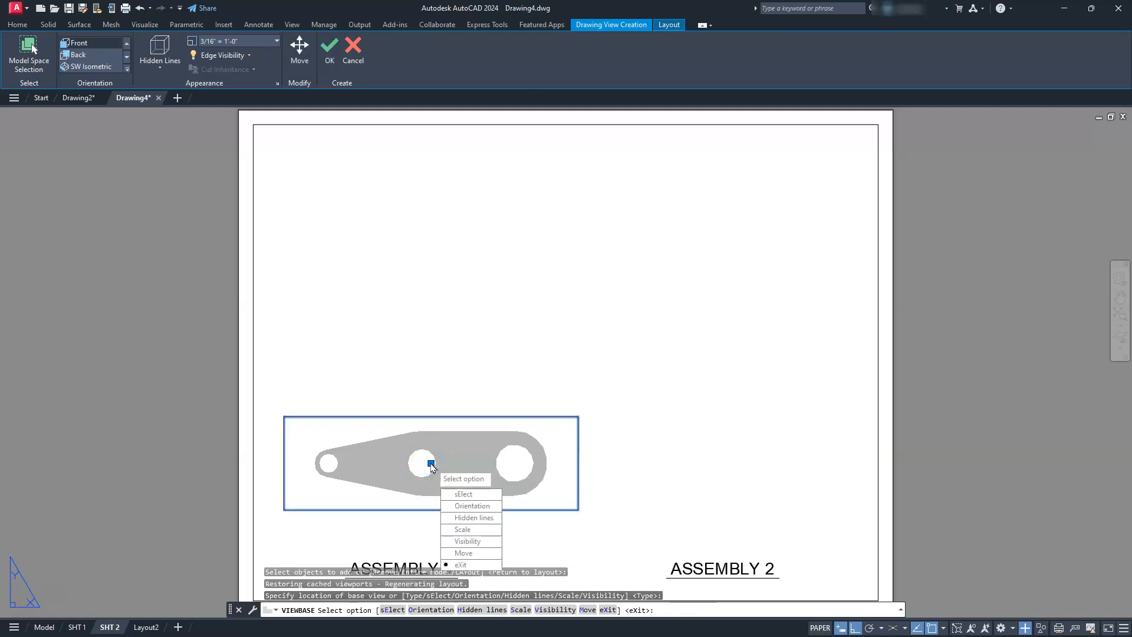
pyautogui.press('Return')
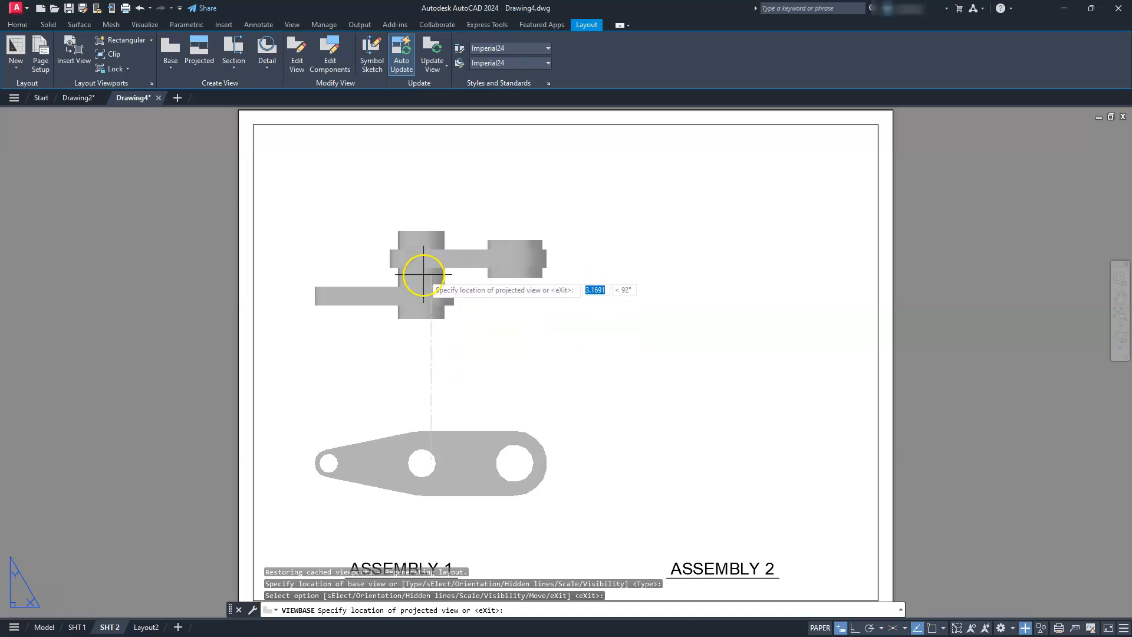
# Step: Project a top view above the front view and an isometric view in the sheet's upper right corner
pyautogui.click(425, 271)
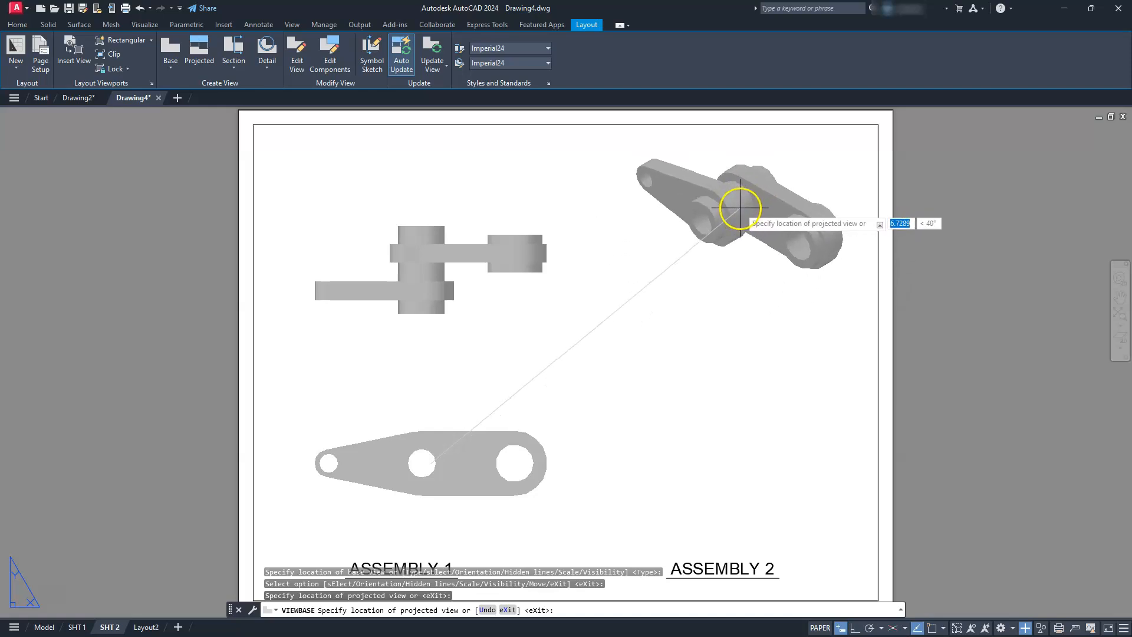
pyautogui.click(740, 208)
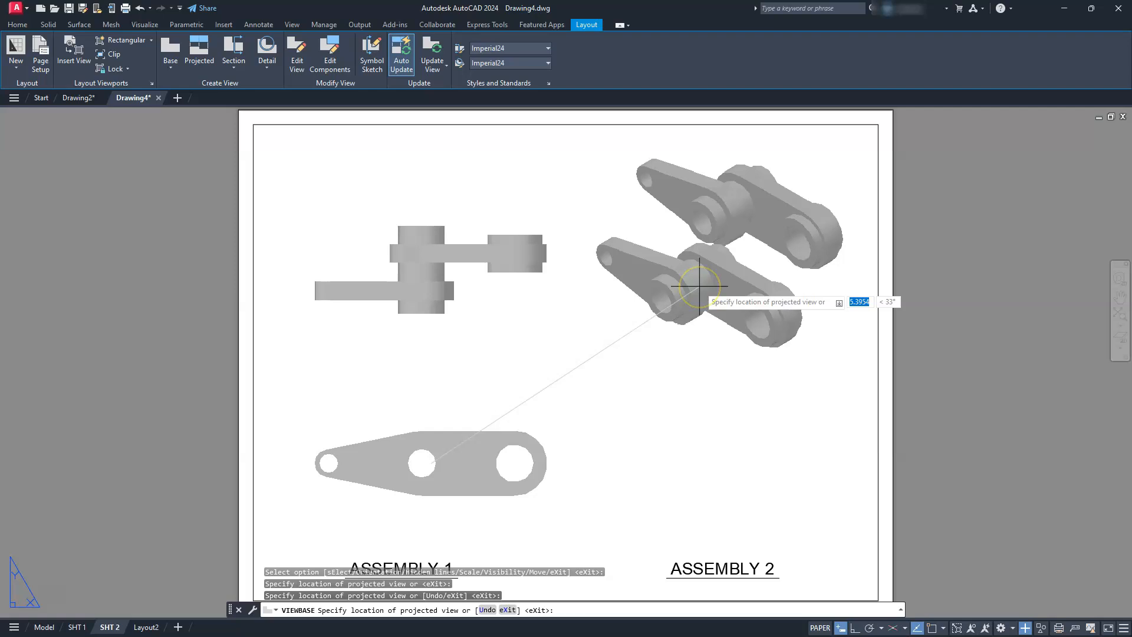
pyautogui.press('Return')
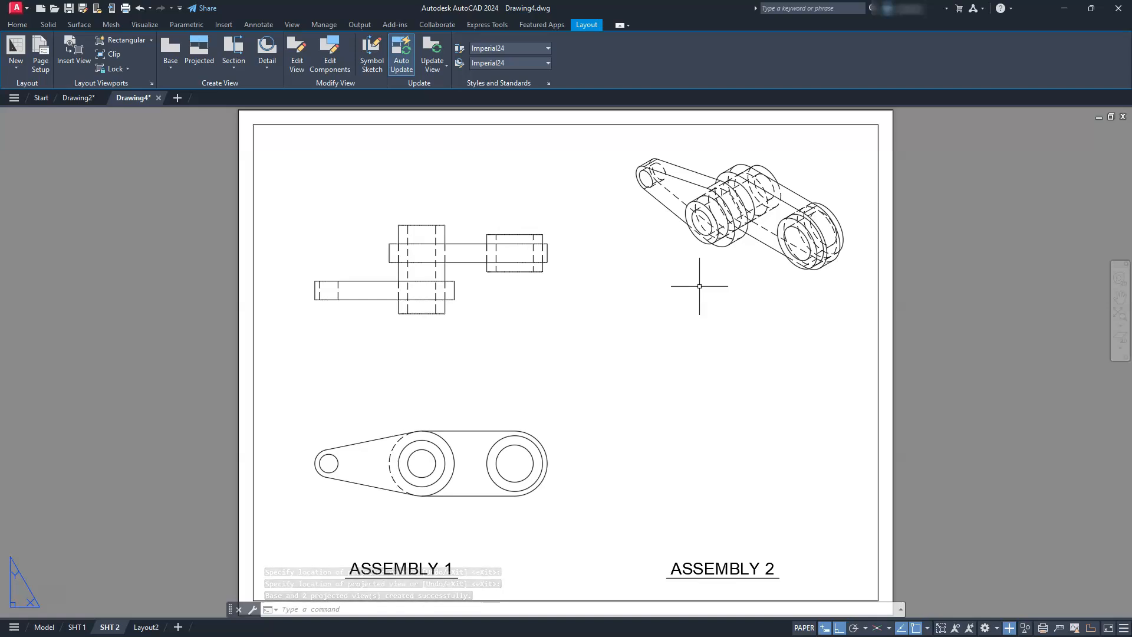
pyautogui.click(755, 283)
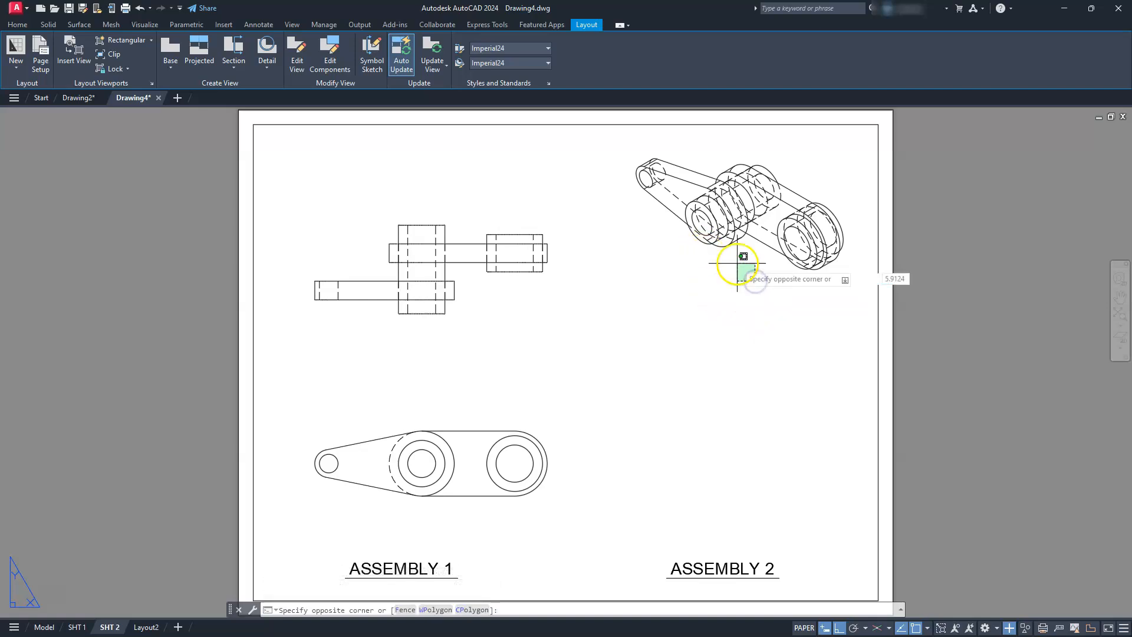
pyautogui.press('Escape')
pyautogui.press('Escape')
# Step: Change the isometric view's display style to Shaded with visible lines
pyautogui.click(734, 244)
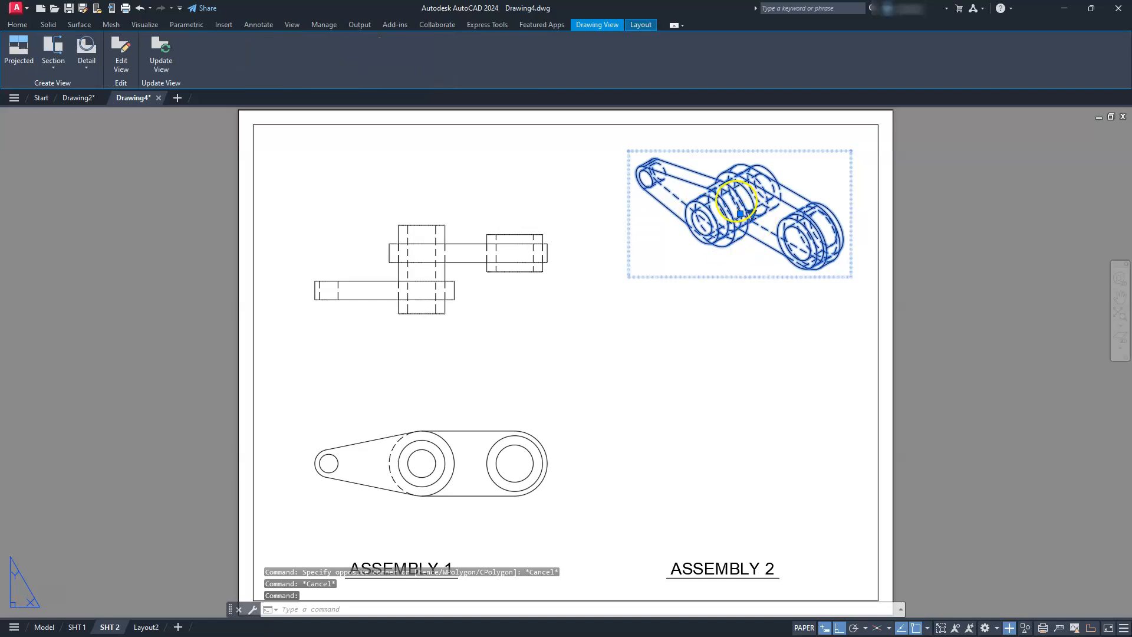
pyautogui.doubleClick(737, 202)
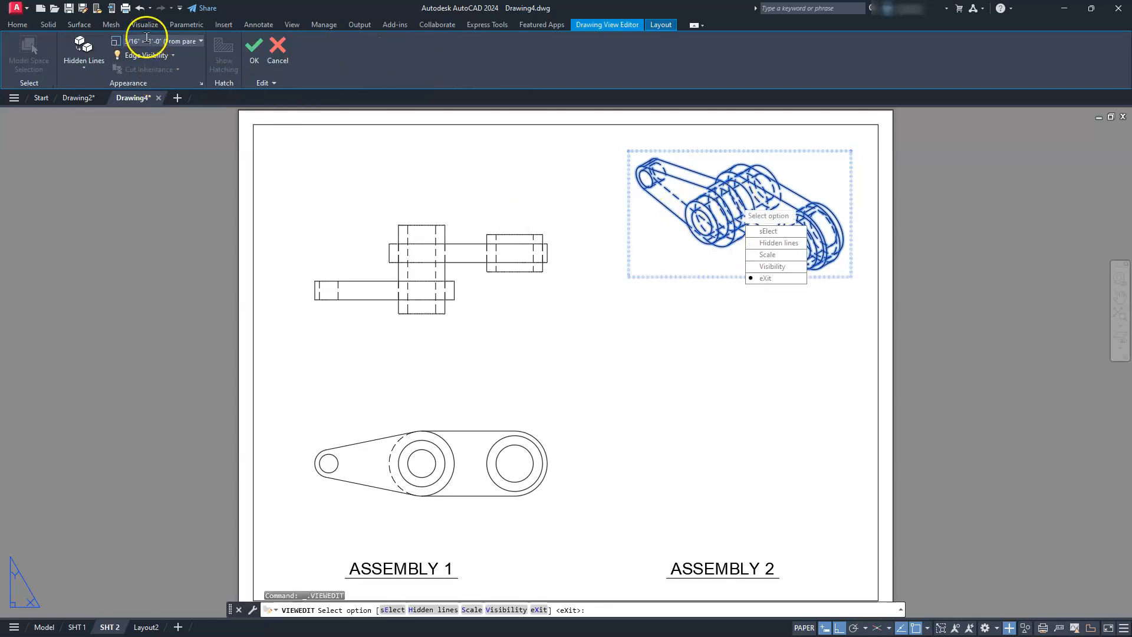
pyautogui.click(84, 59)
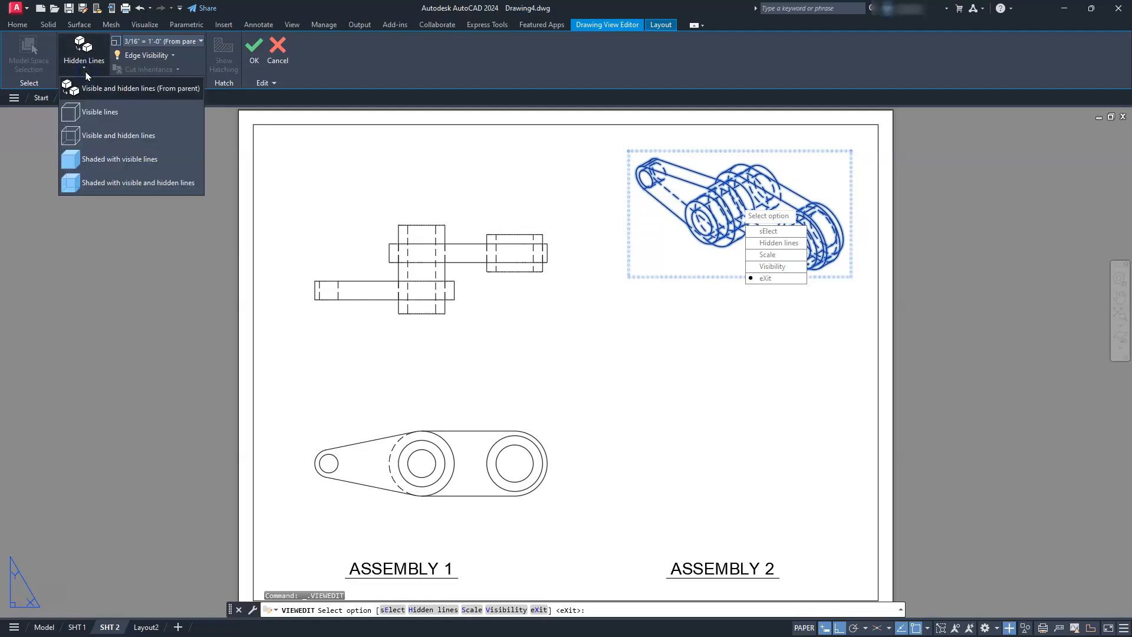
pyautogui.click(102, 160)
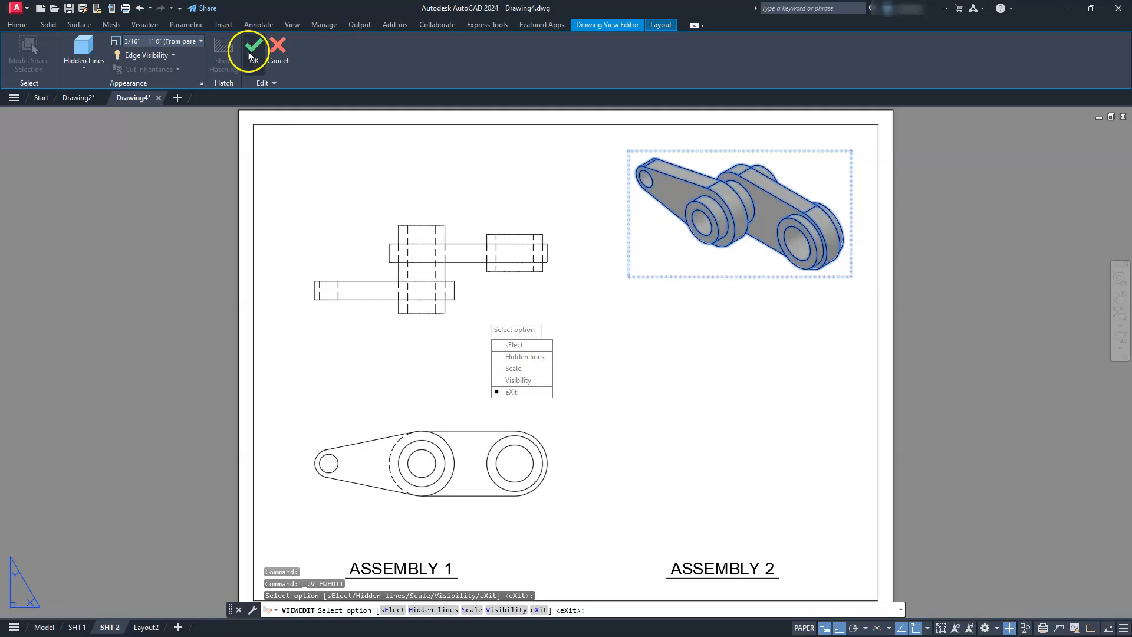
pyautogui.click(448, 354)
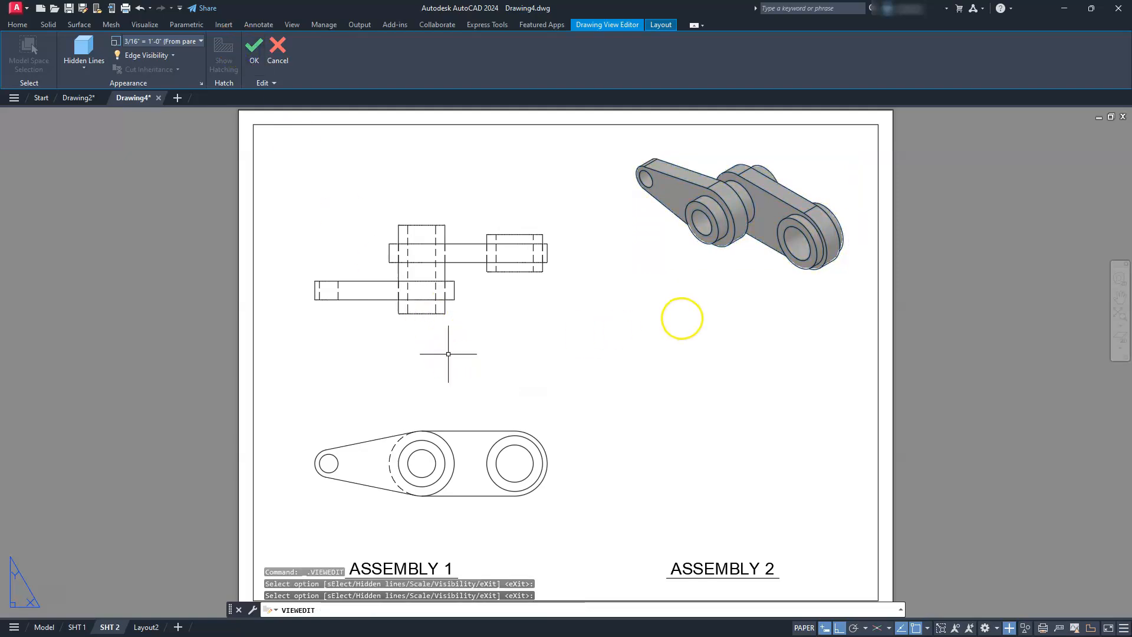
pyautogui.press('Escape')
pyautogui.press('Escape')
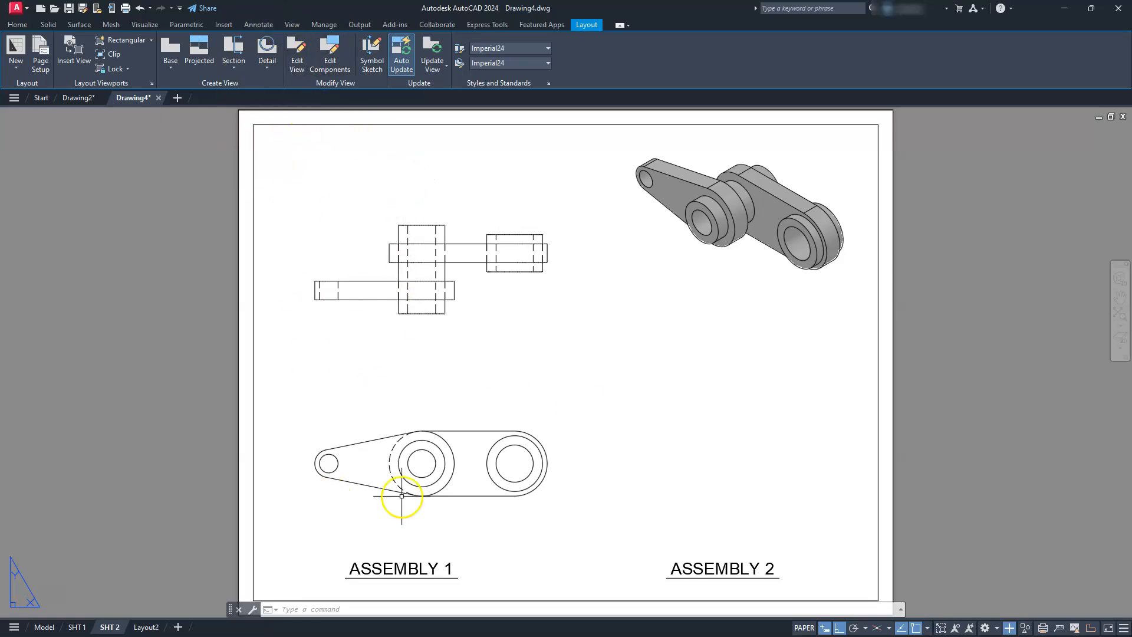
# Step: Create full section view A-A from a horizontal cutting line through the front view's hole centres, placing it between the front and top views
pyautogui.scroll(4, 409, 516)
pyautogui.moveTo(409, 515); pyautogui.dragTo(631, 463, button='middle')
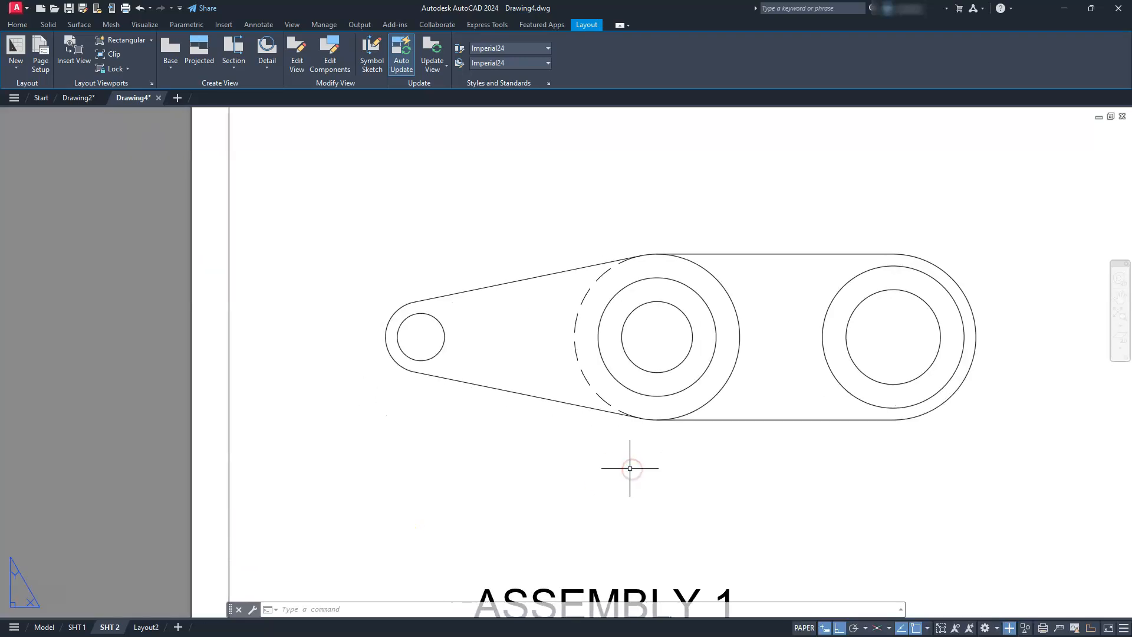
pyautogui.scroll(-3, 629, 457)
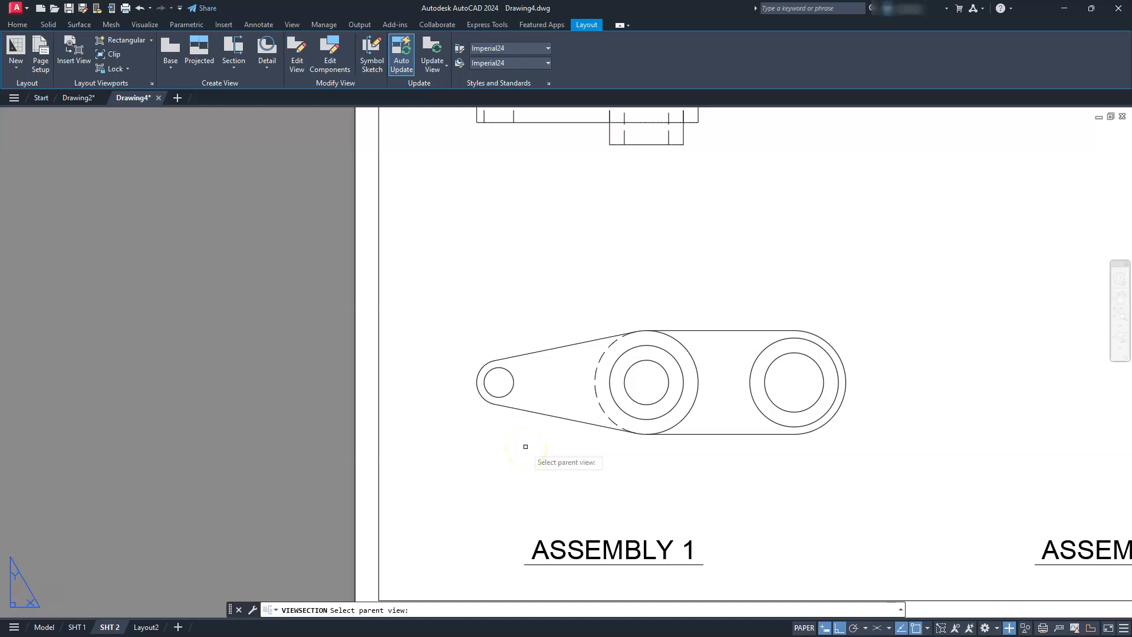
pyautogui.click(534, 418)
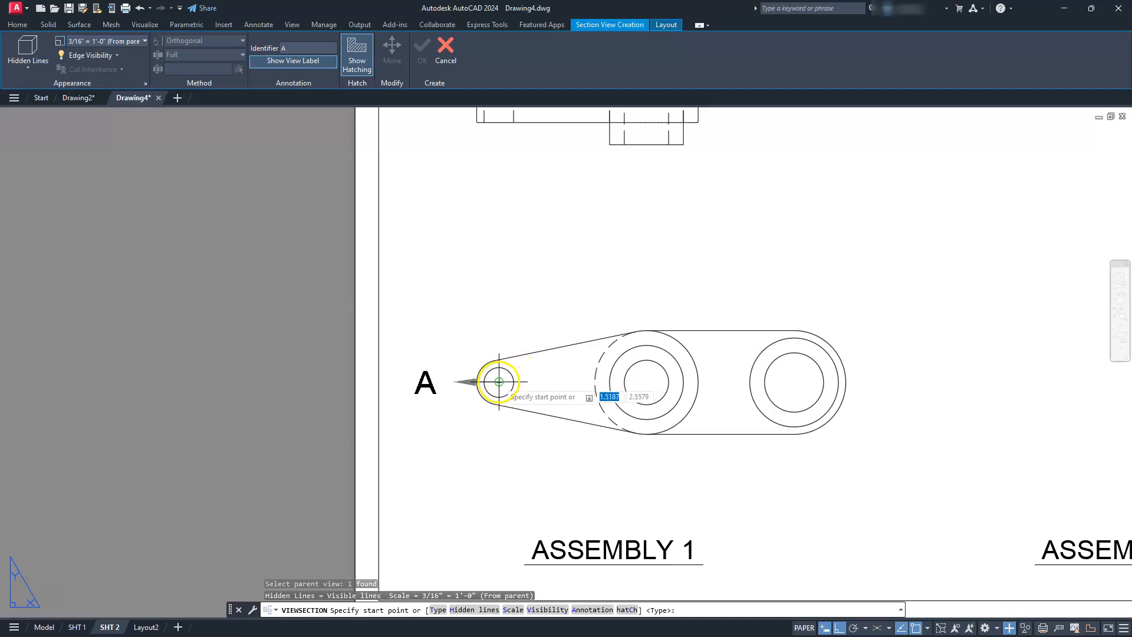
pyautogui.click(460, 382)
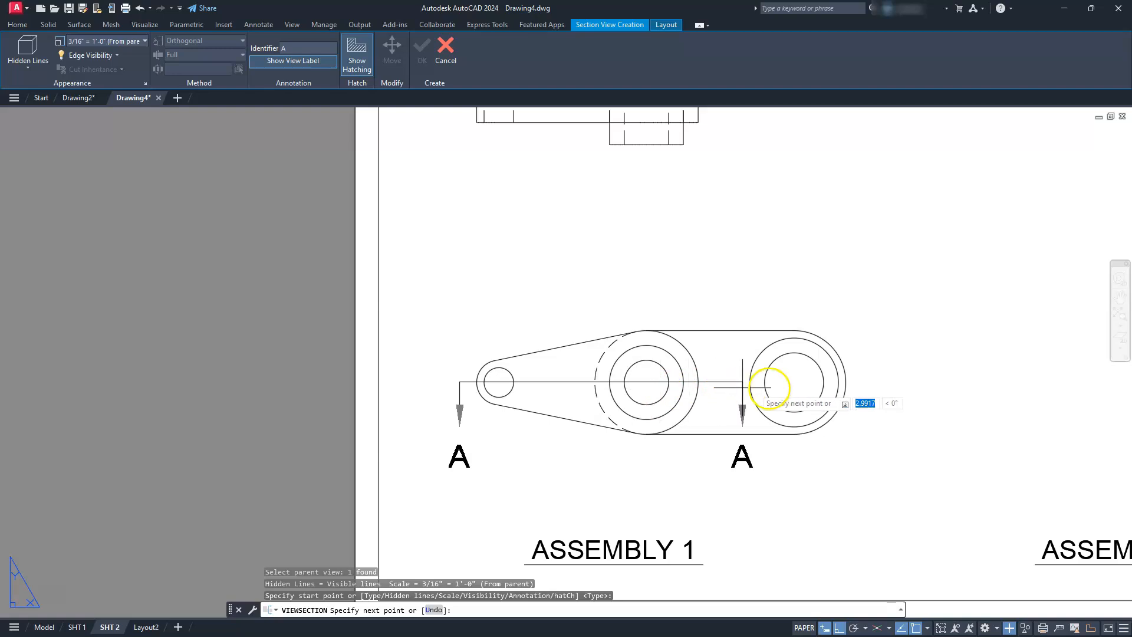
pyautogui.click(870, 392)
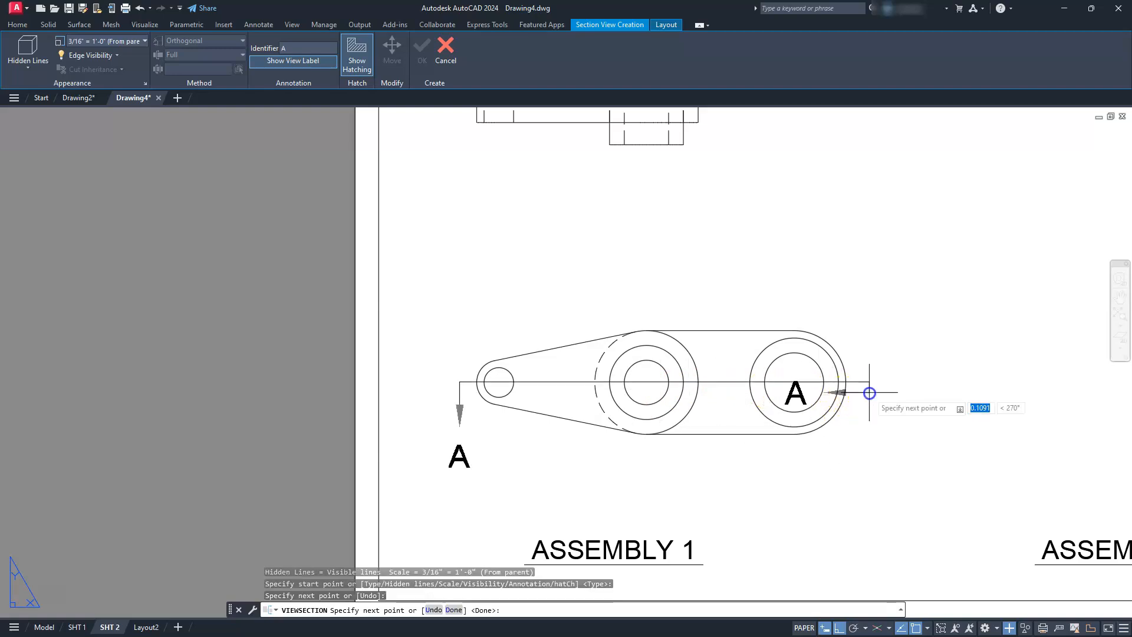
pyautogui.press('Return')
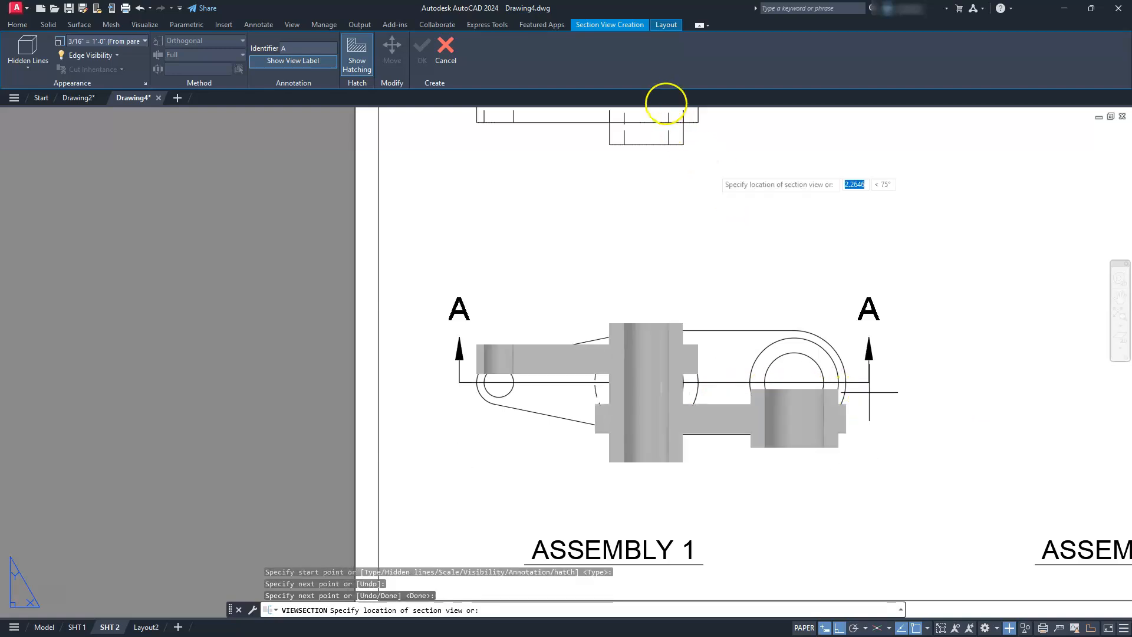
pyautogui.click(662, 249)
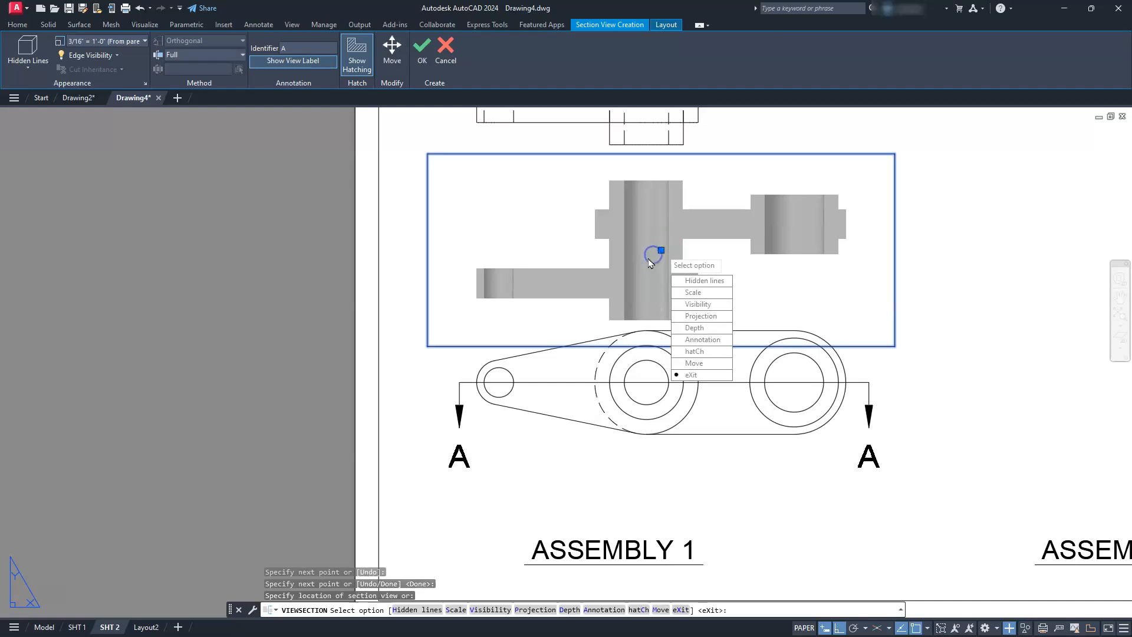
pyautogui.click(649, 263)
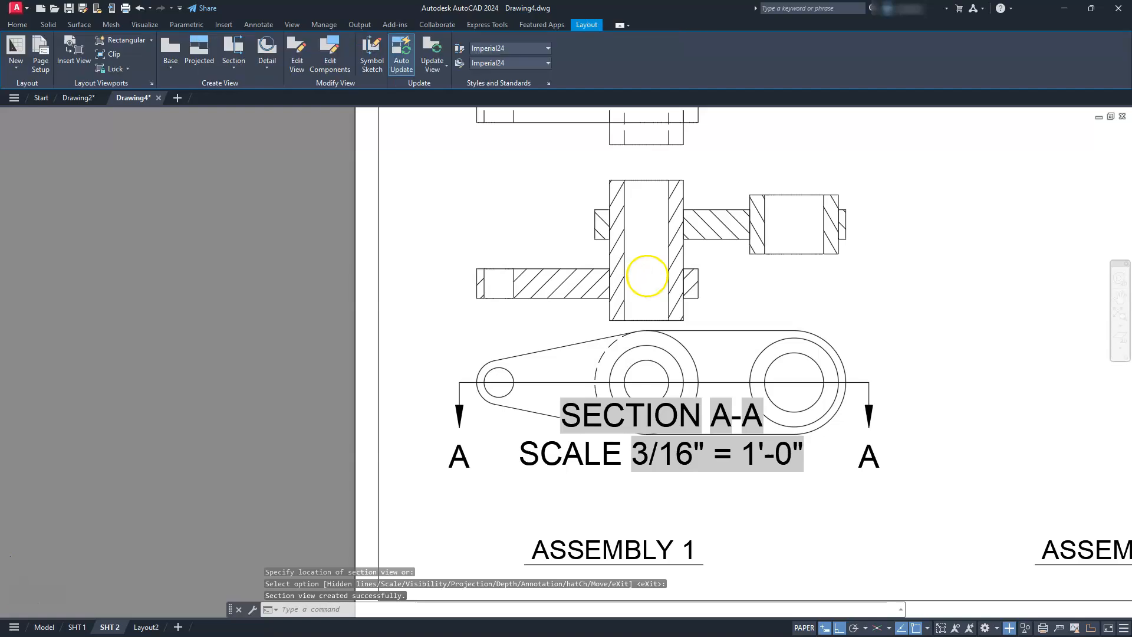
pyautogui.scroll(2, 648, 266)
pyautogui.scroll(-3, 647, 281)
pyautogui.moveTo(707, 295); pyautogui.dragTo(630, 360, button='middle')
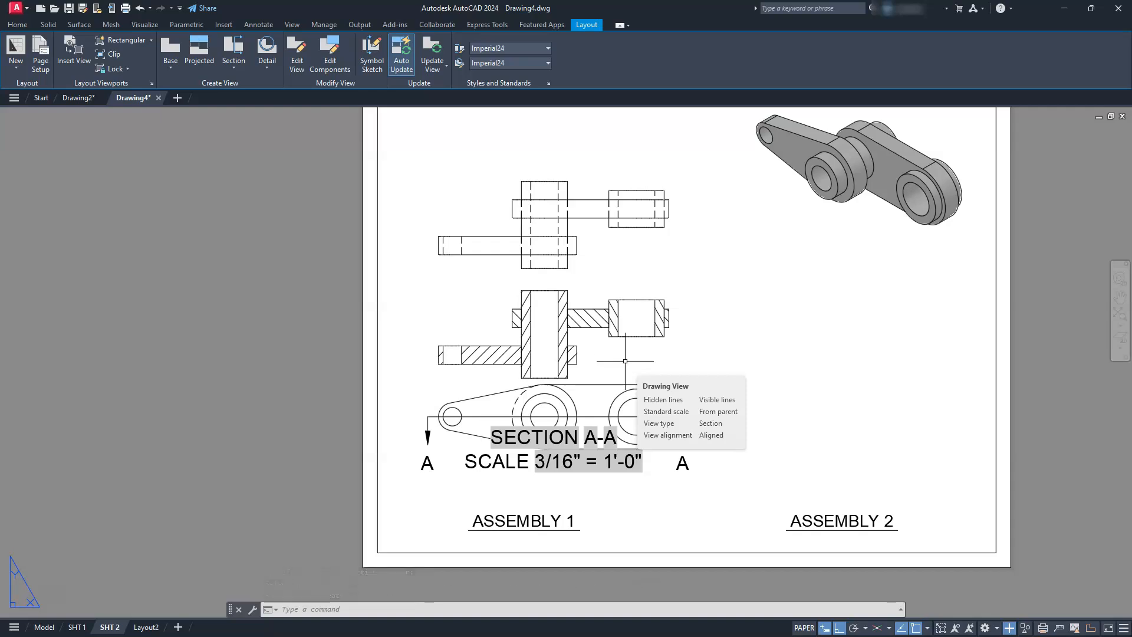
pyautogui.scroll(4, 450, 334)
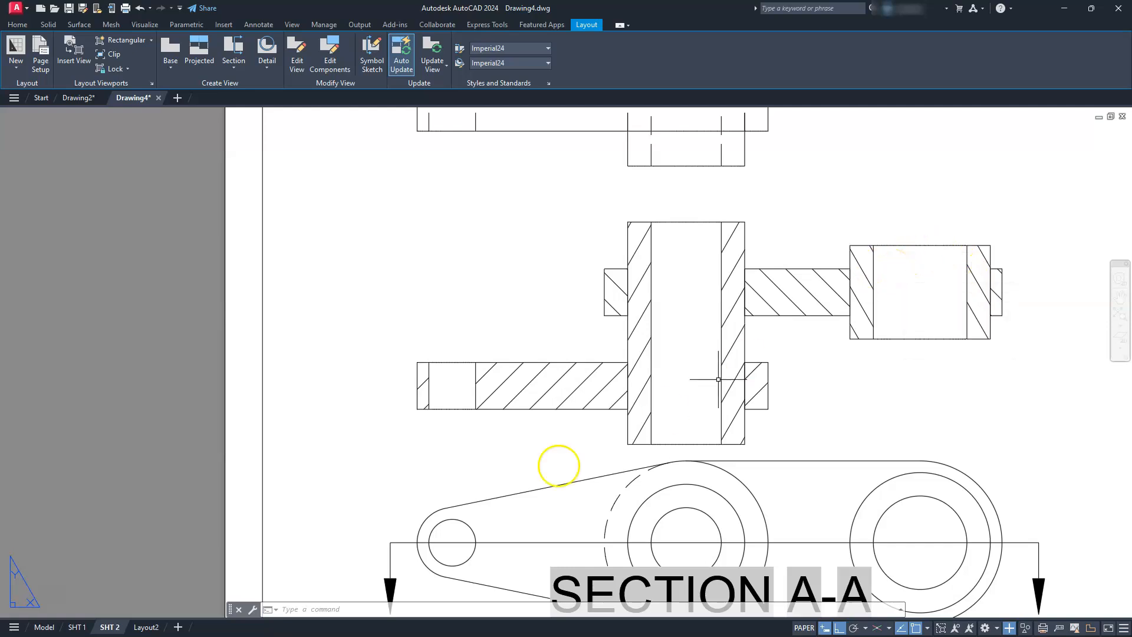
# Step: Union the four solids of the assembly at the model-space origin into one solid, and return to the SHT 2 layout
pyautogui.click(43, 628)
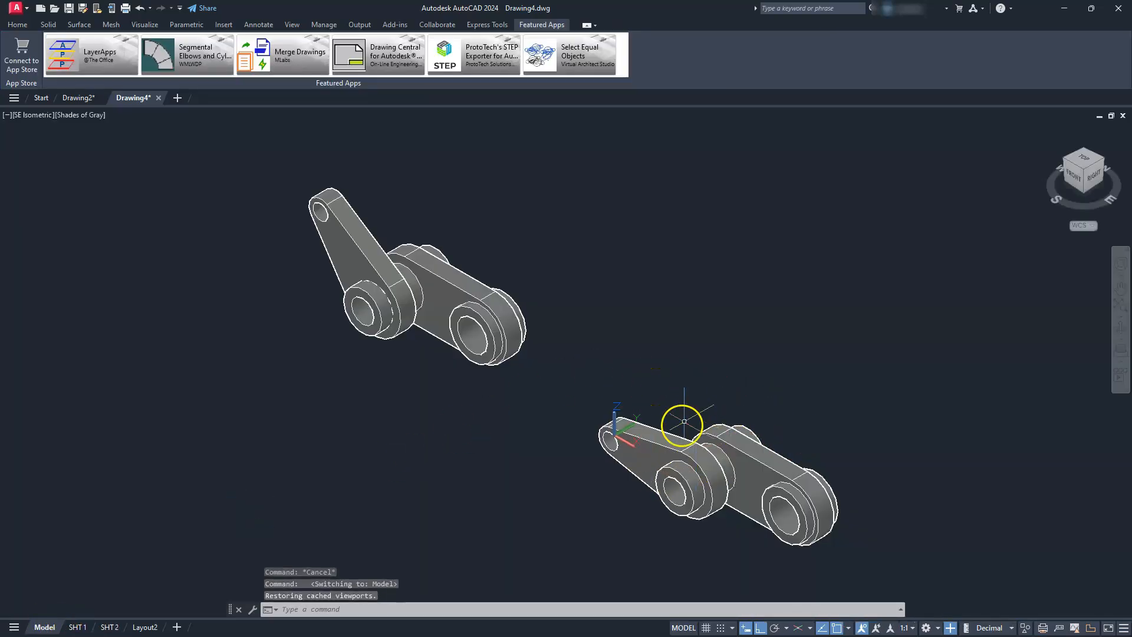
pyautogui.click(48, 26)
pyautogui.click(15, 26)
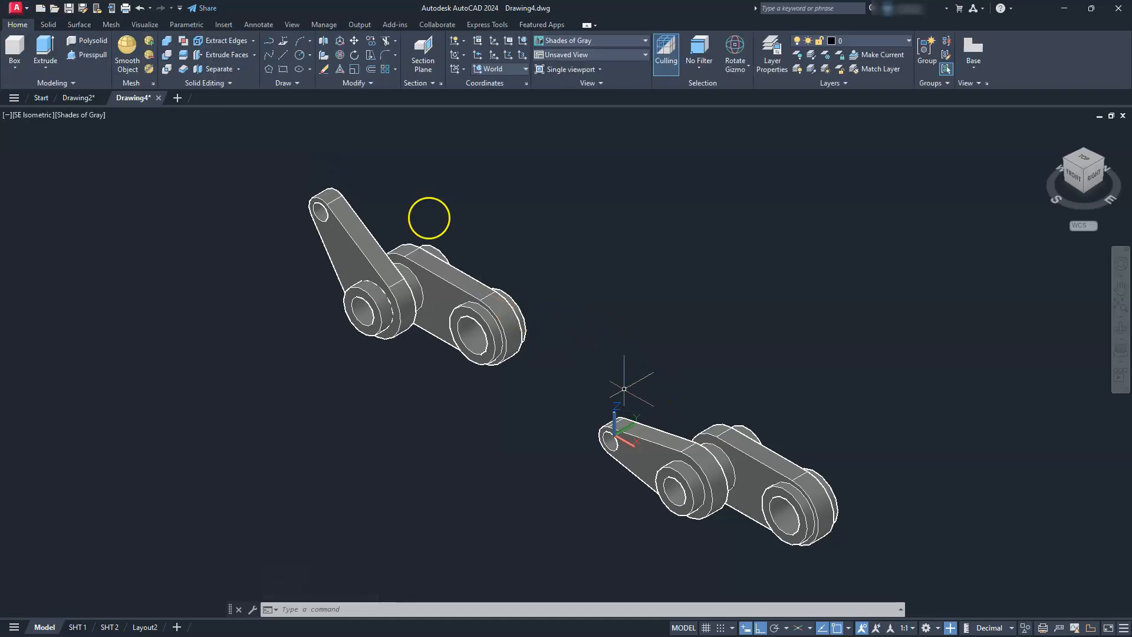
pyautogui.click(167, 41)
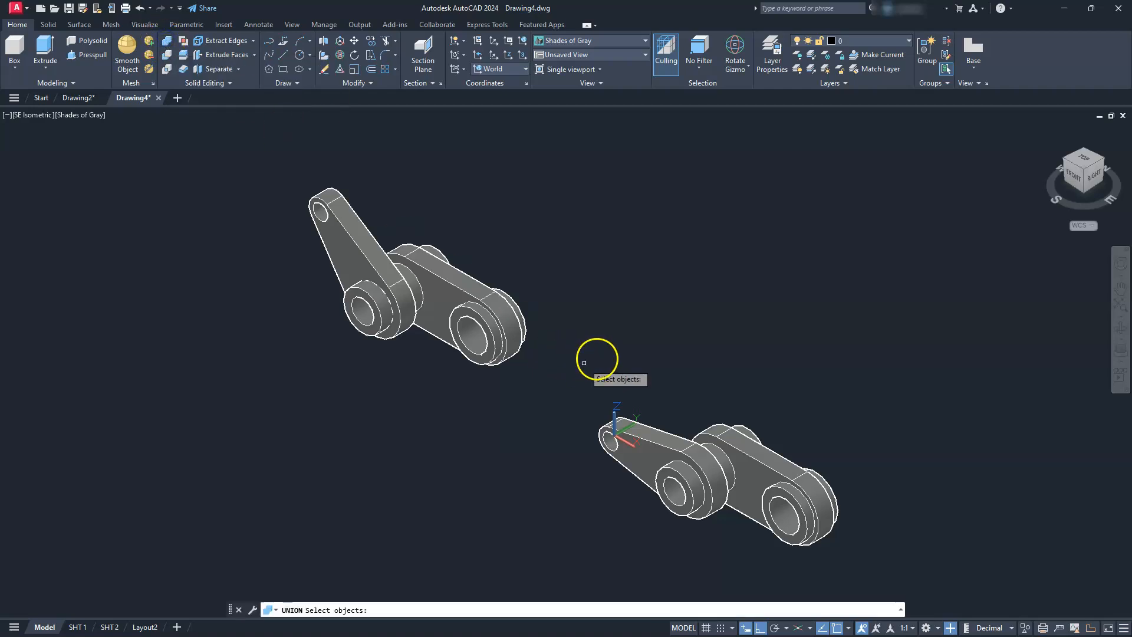
pyautogui.click(590, 319)
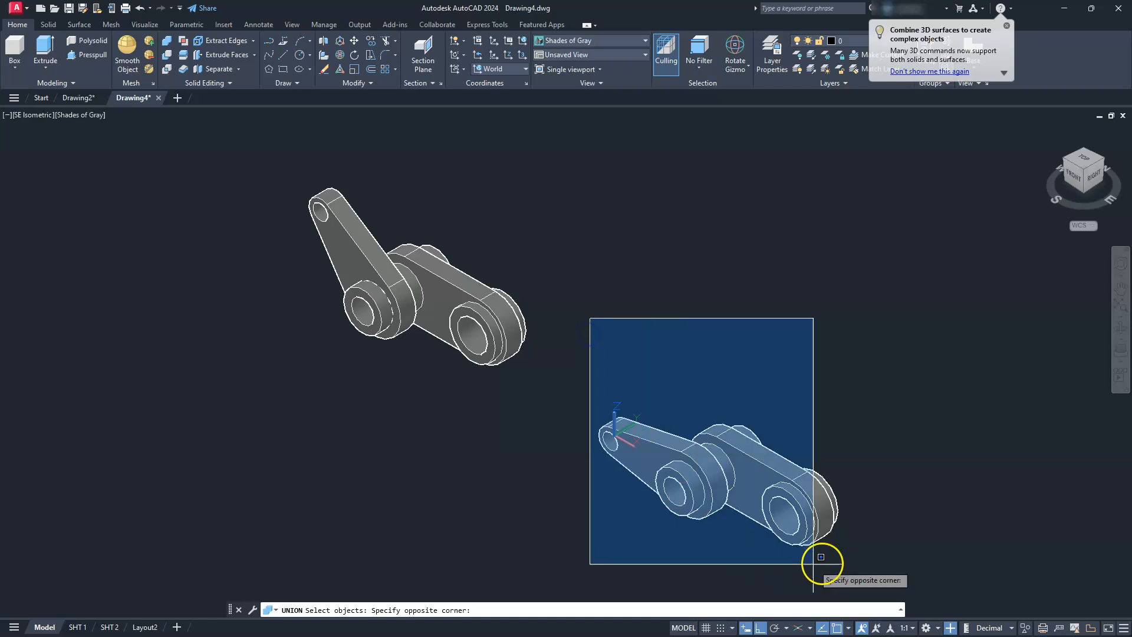
pyautogui.click(882, 556)
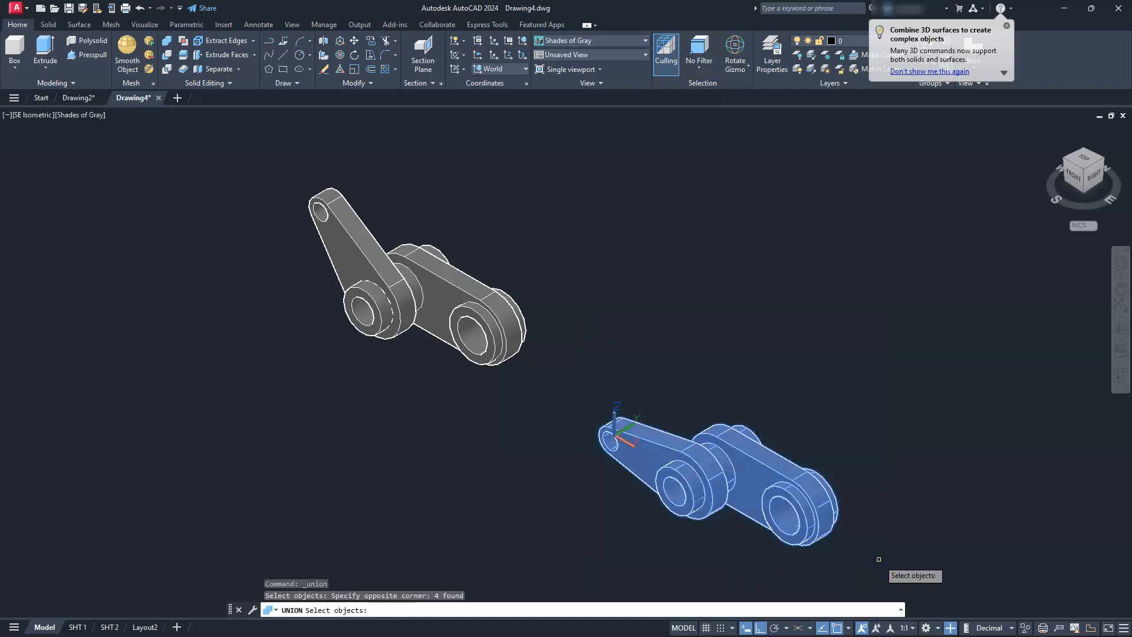
pyautogui.press('Return')
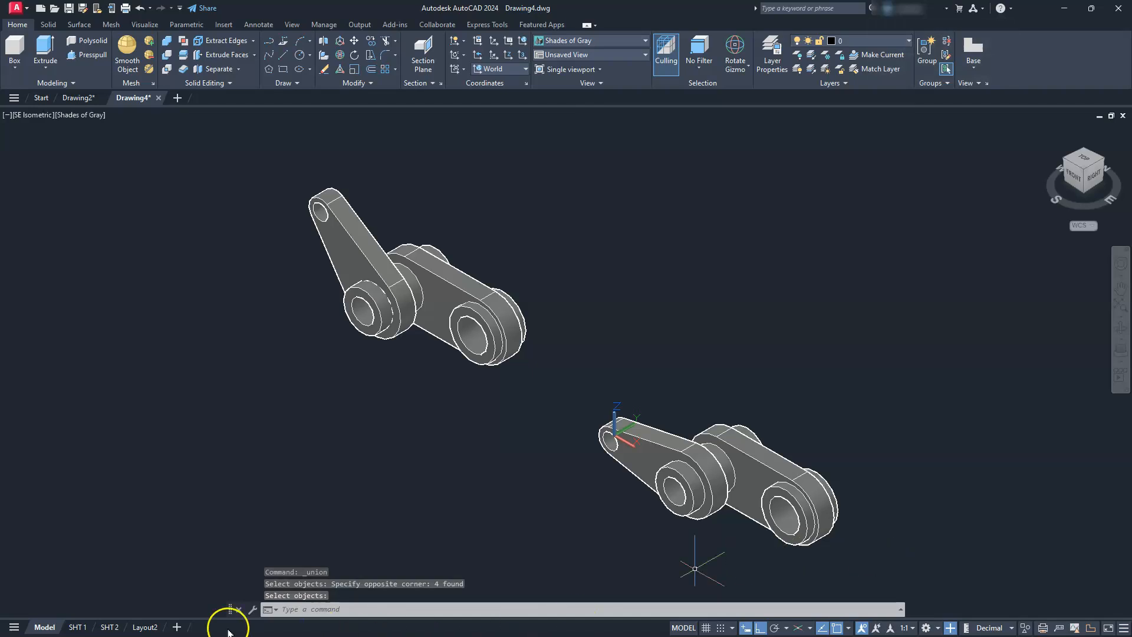
pyautogui.click(111, 628)
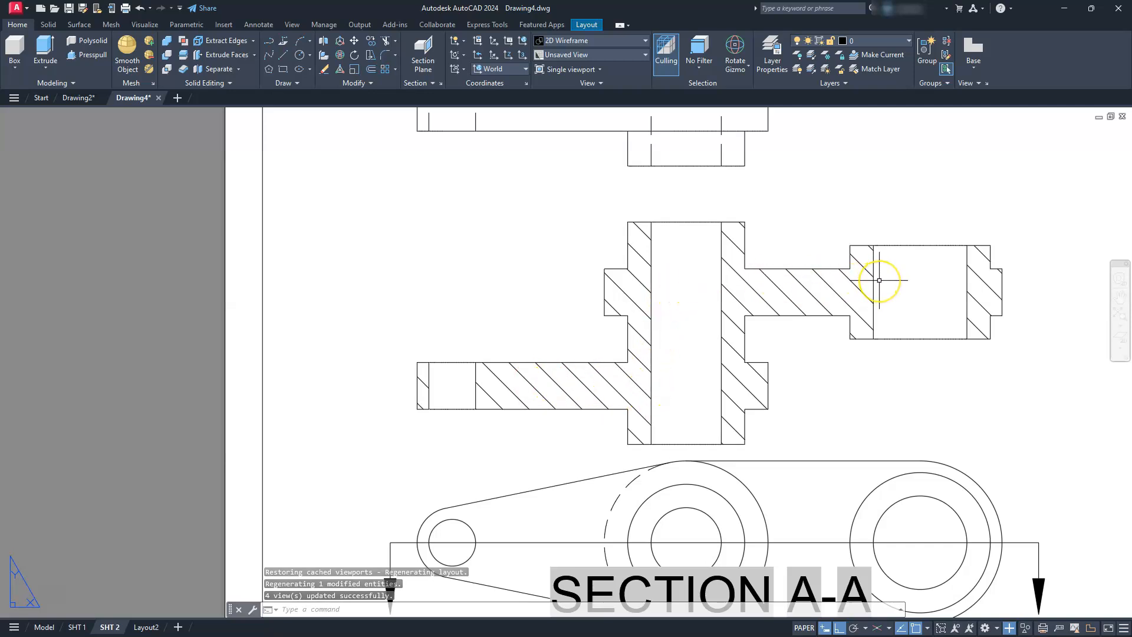
pyautogui.moveTo(879, 281)
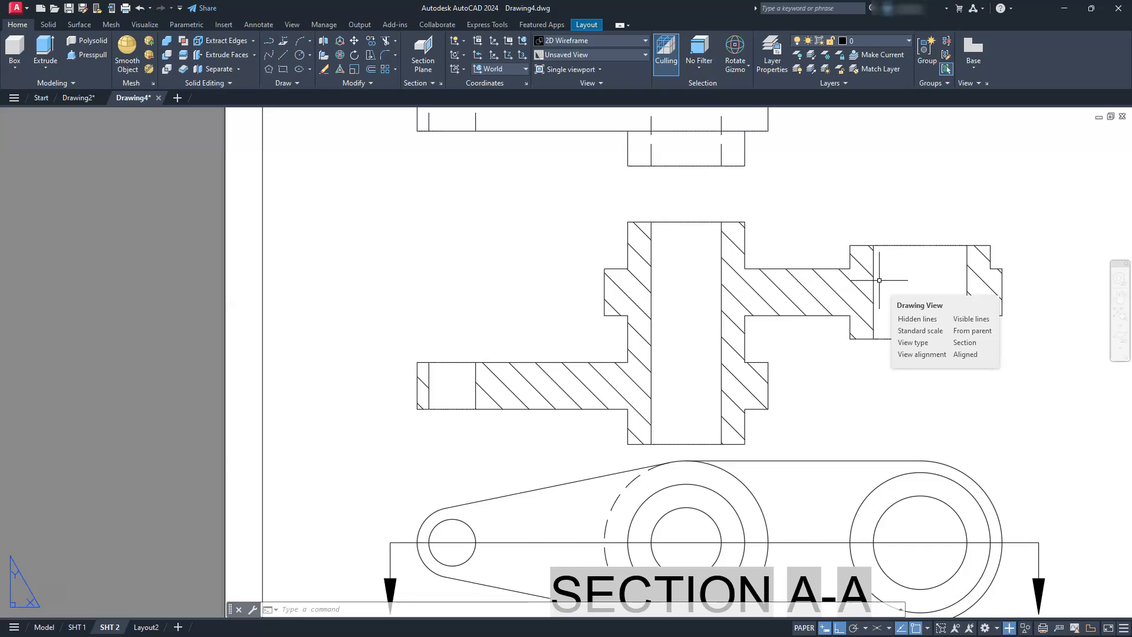
# Step: Set section view A-A's view alignment to Broken
pyautogui.scroll(-4, 670, 303)
pyautogui.moveTo(670, 303); pyautogui.dragTo(501, 335, button='middle')
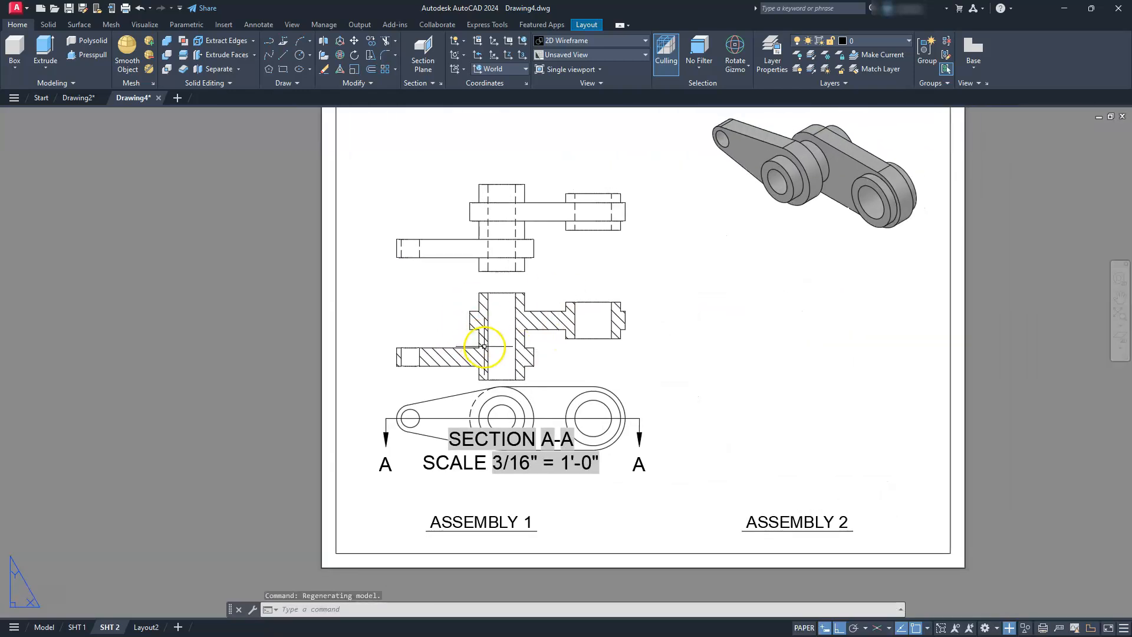
pyautogui.click(487, 344)
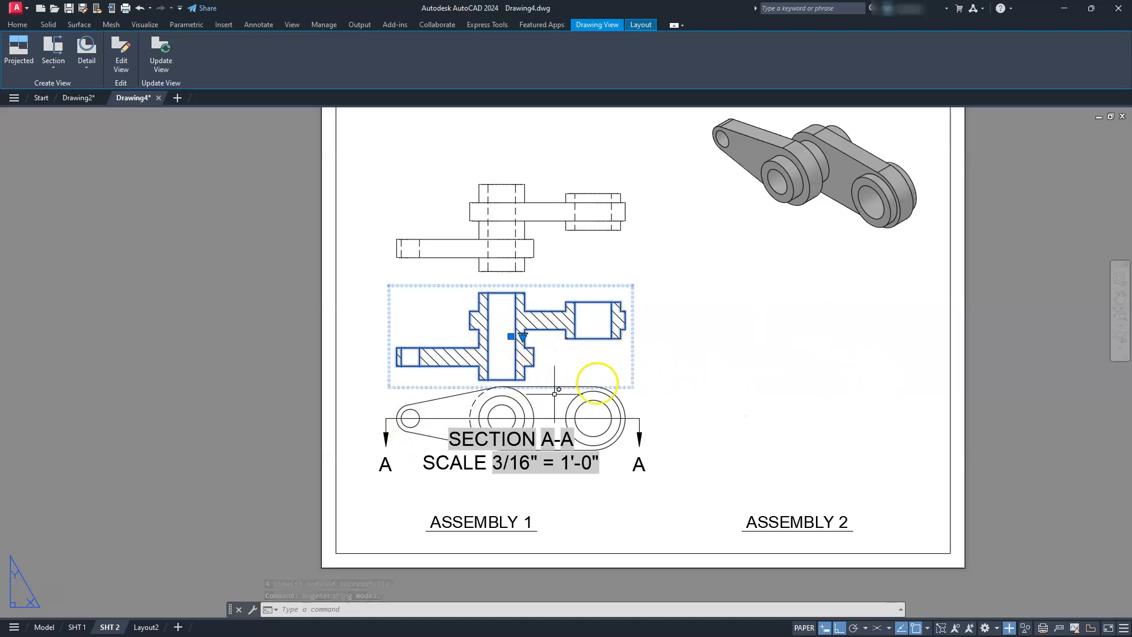
pyautogui.rightClick(529, 372)
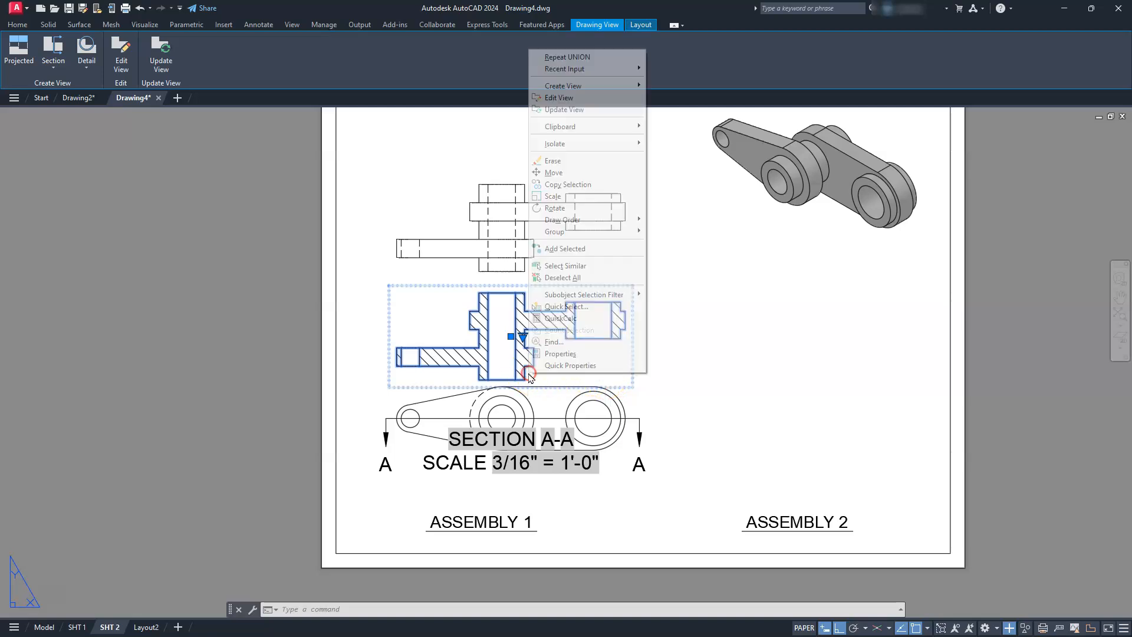
pyautogui.click(564, 355)
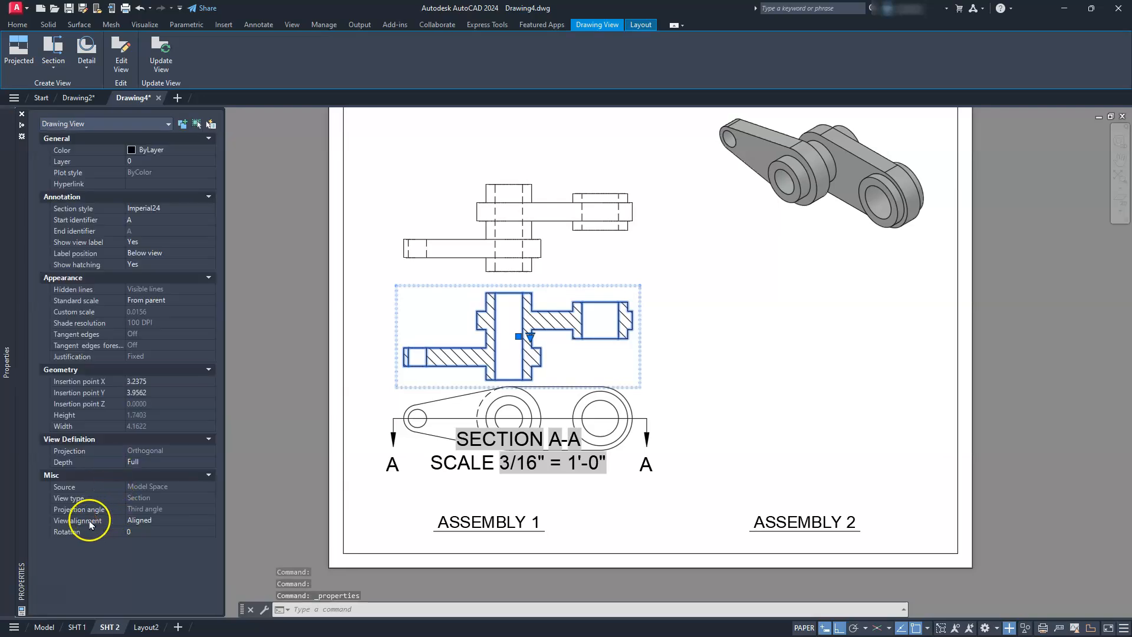
pyautogui.click(139, 520)
pyautogui.click(144, 521)
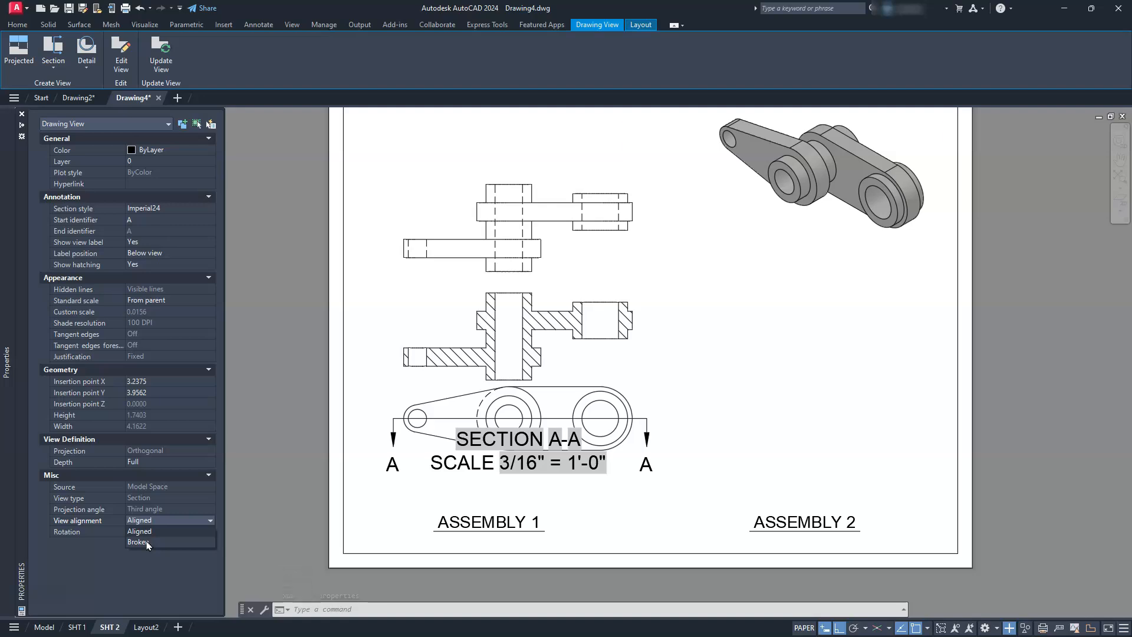
pyautogui.click(146, 542)
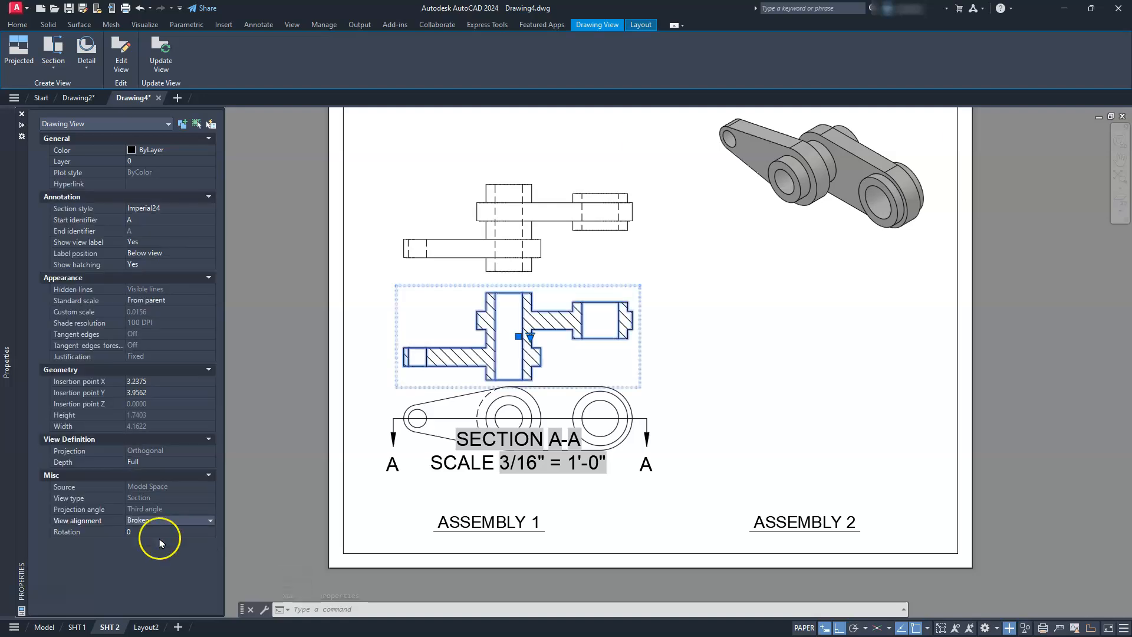
pyautogui.press('Escape')
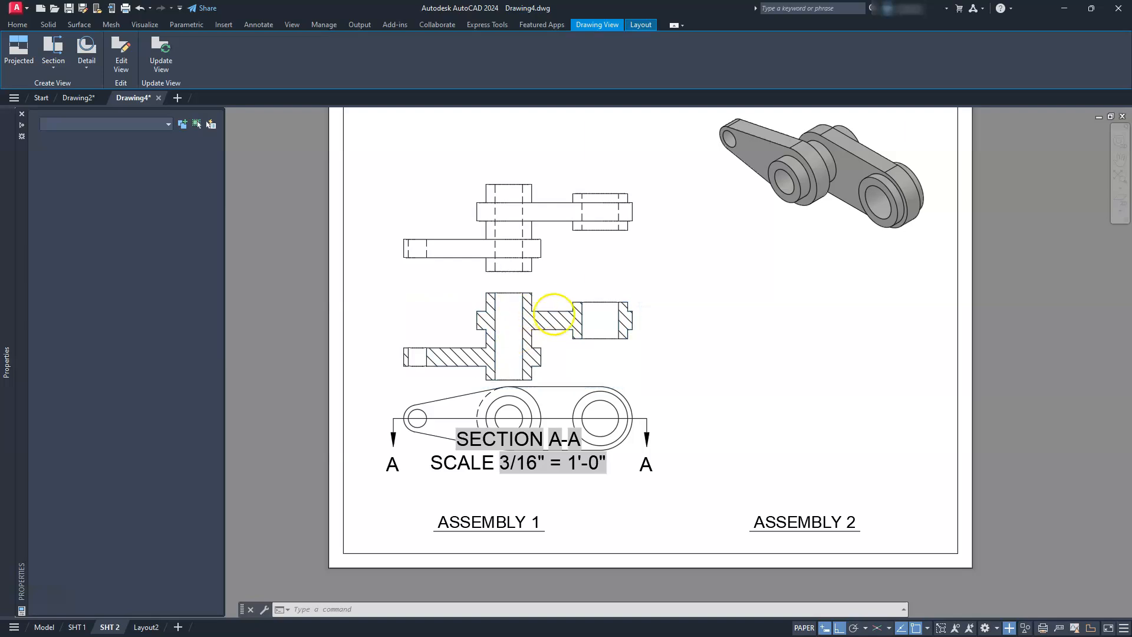
pyautogui.click(583, 266)
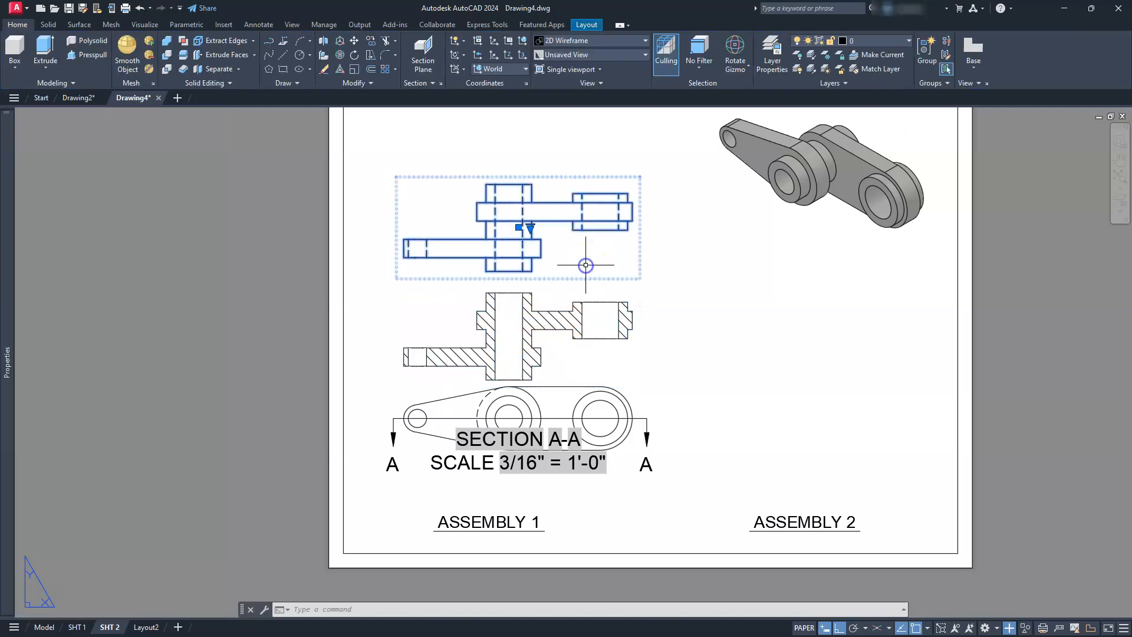
pyautogui.press('Escape')
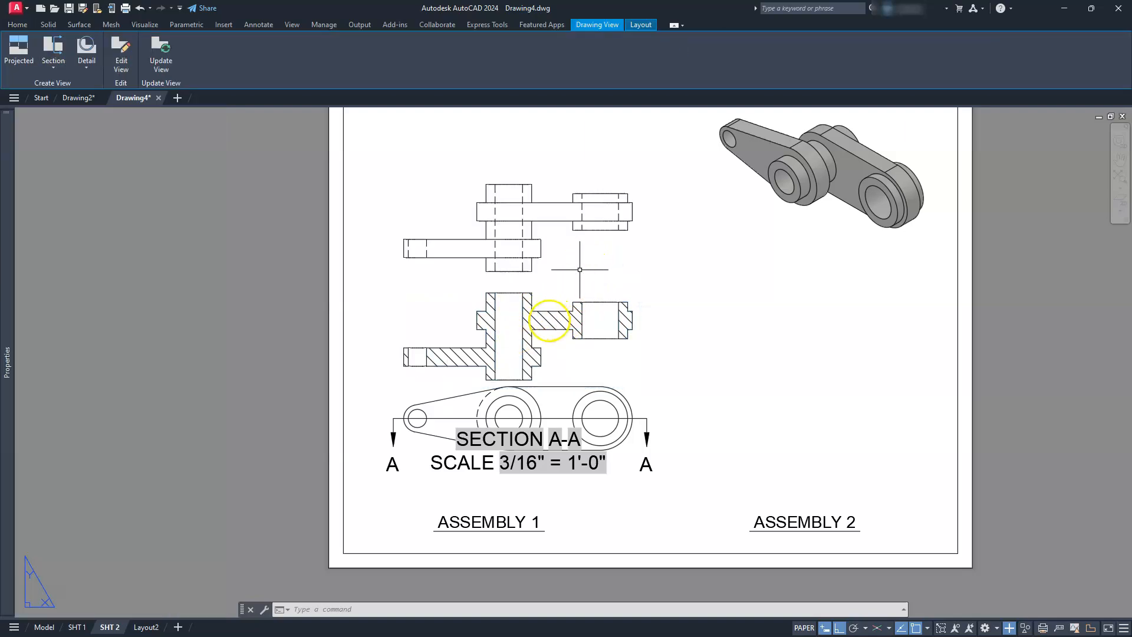
pyautogui.click(536, 328)
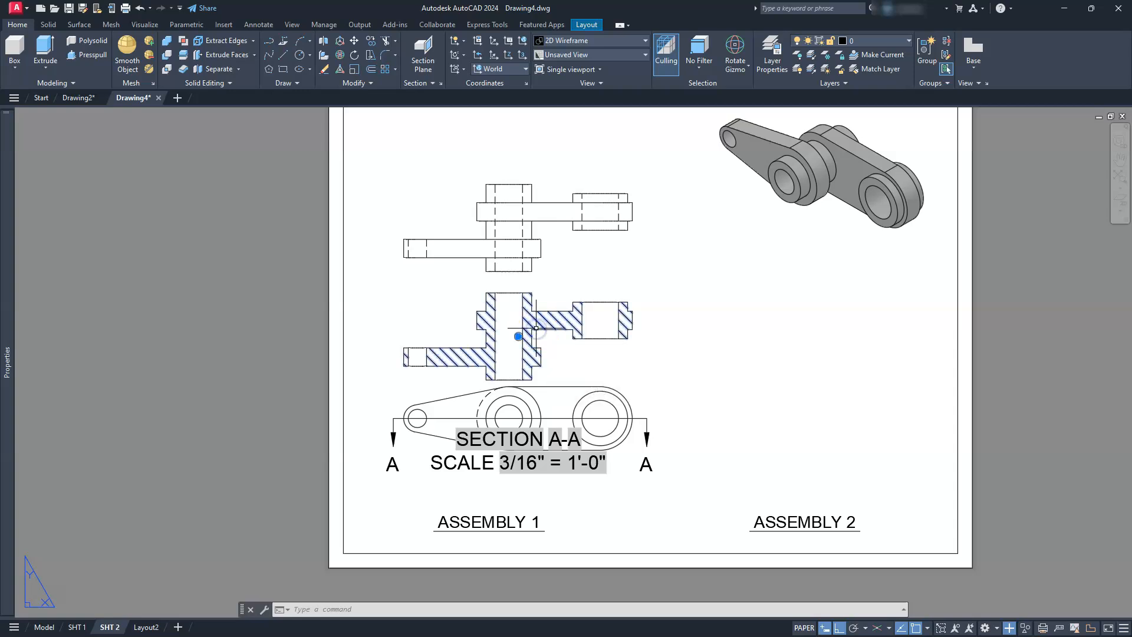
pyautogui.doubleClick(495, 304)
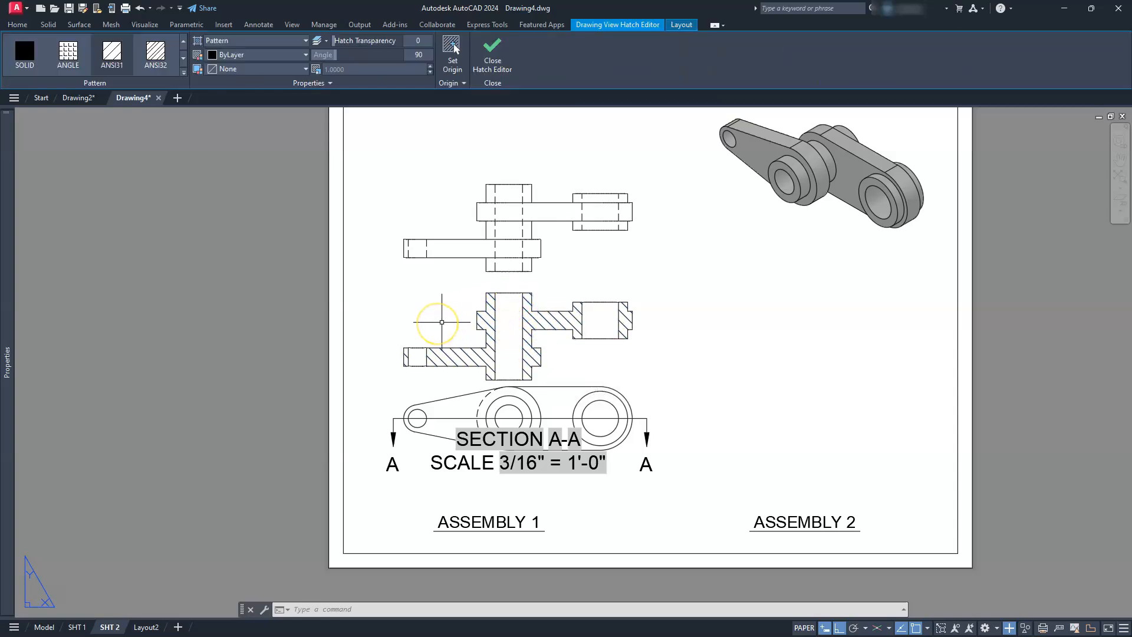
pyautogui.press('Escape')
# Step: Turn Ortho off and move section view A-A beside the front view, just above the ASSEMBLY 2 label
pyautogui.click(468, 356)
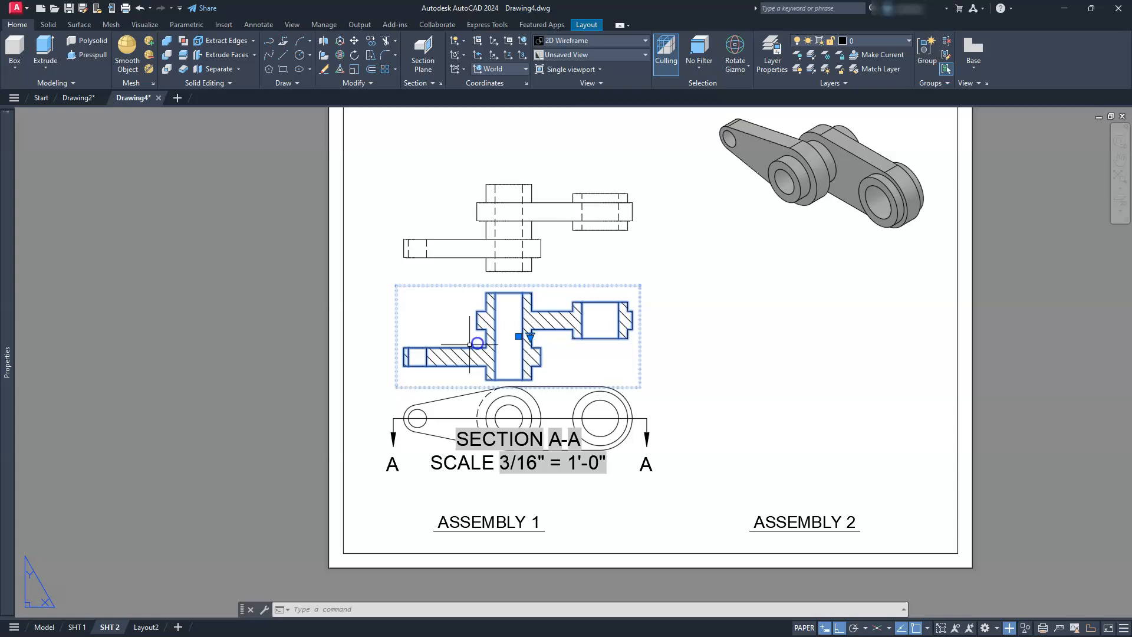
pyautogui.click(519, 337)
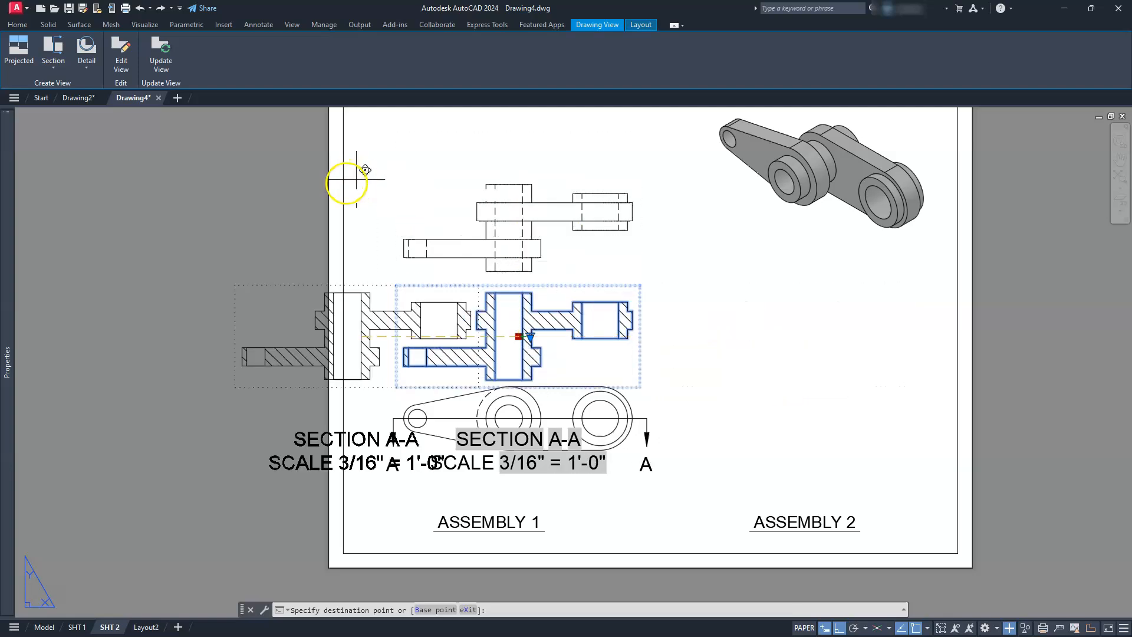
pyautogui.click(839, 628)
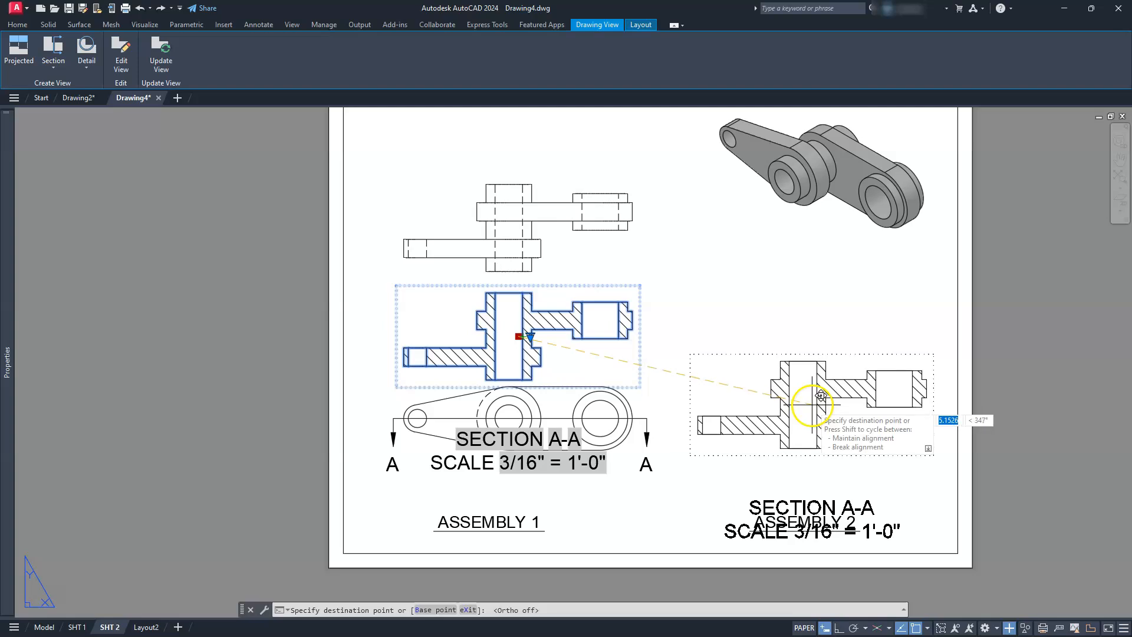
pyautogui.click(812, 409)
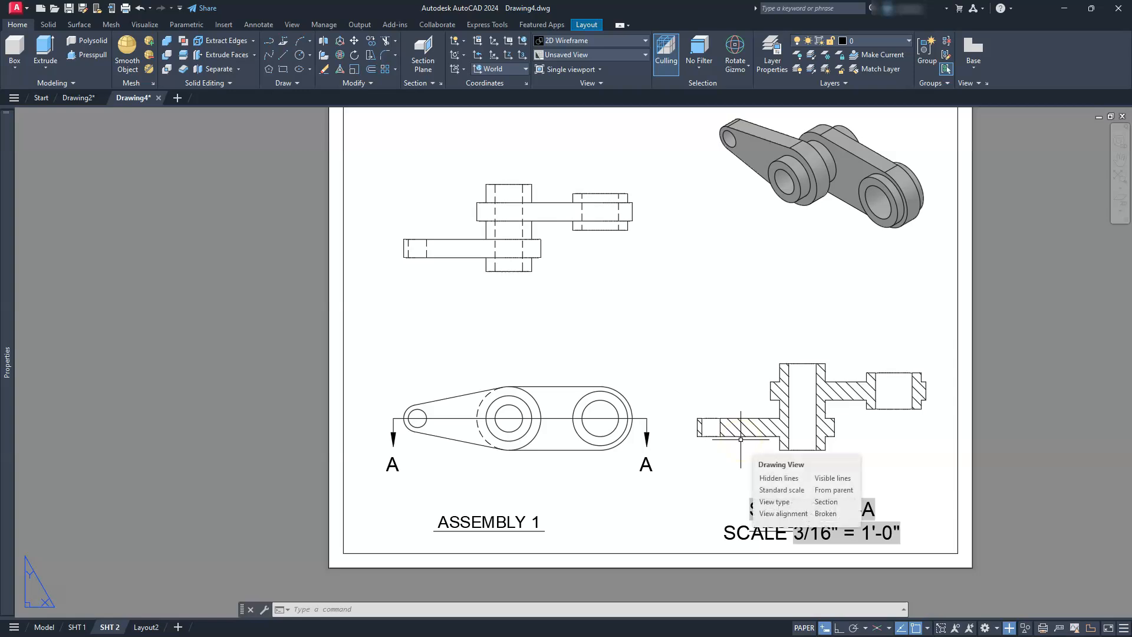
# Step: Start a section view from the top view and, with Ortho on, define a stepped cutting line B through both arms, jogging at the middle hub
pyautogui.scroll(4, 457, 243)
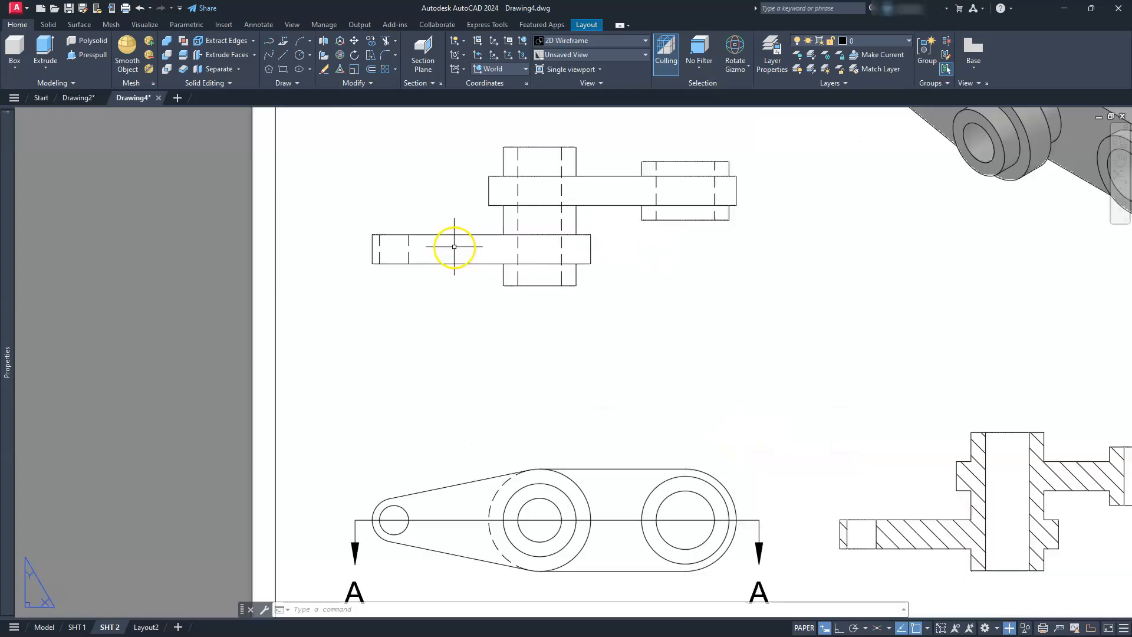
pyautogui.moveTo(465, 242); pyautogui.dragTo(536, 411, button='middle')
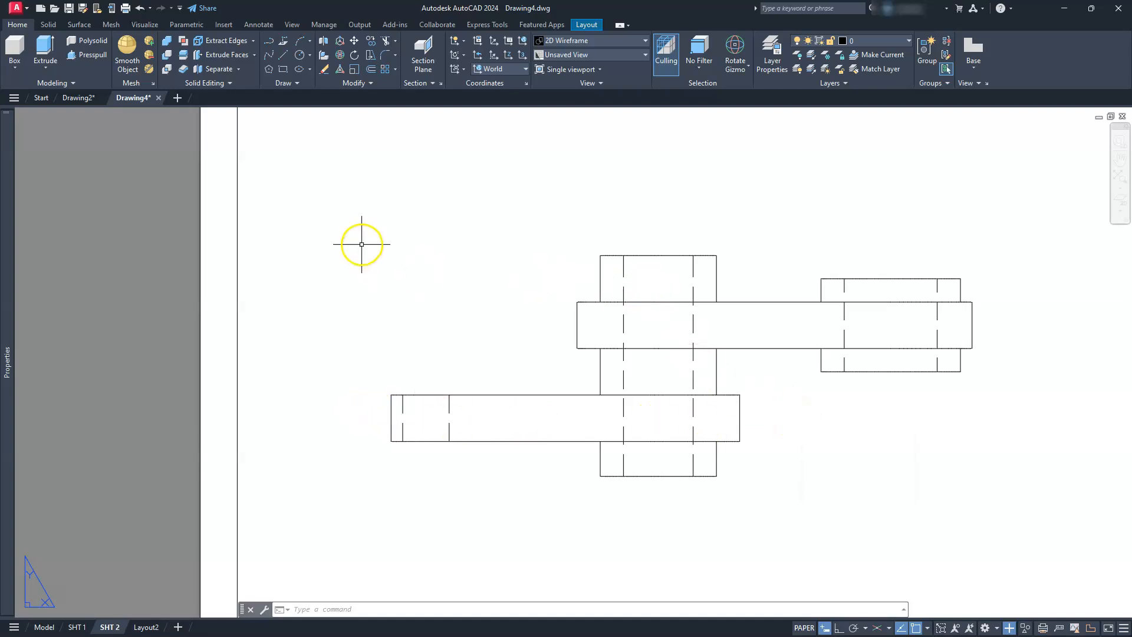
pyautogui.click(587, 25)
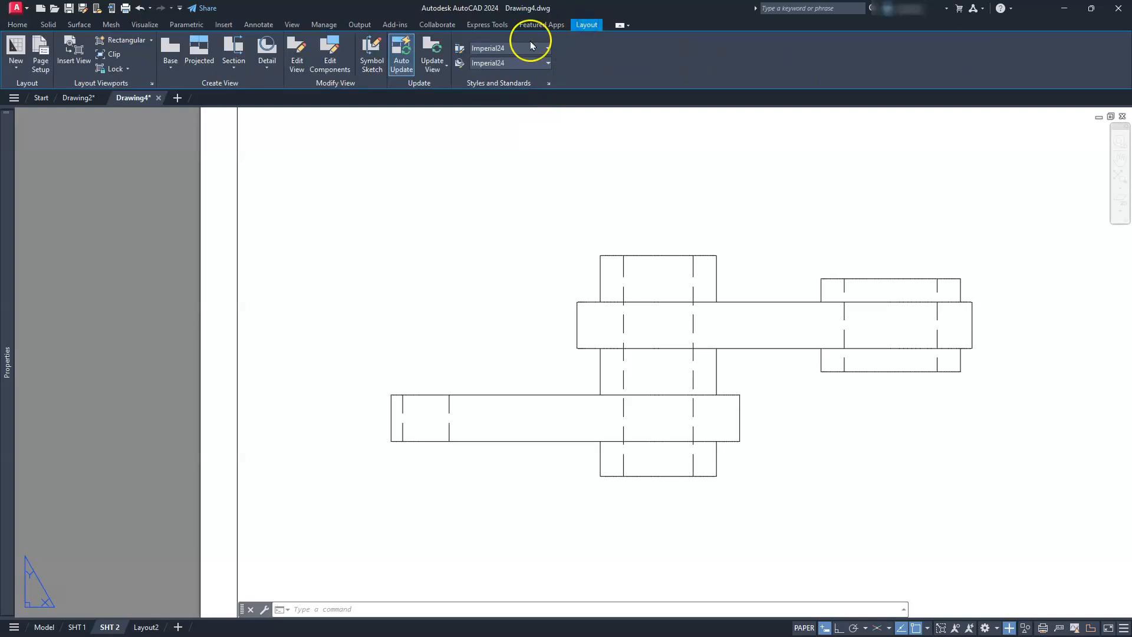
pyautogui.click(230, 50)
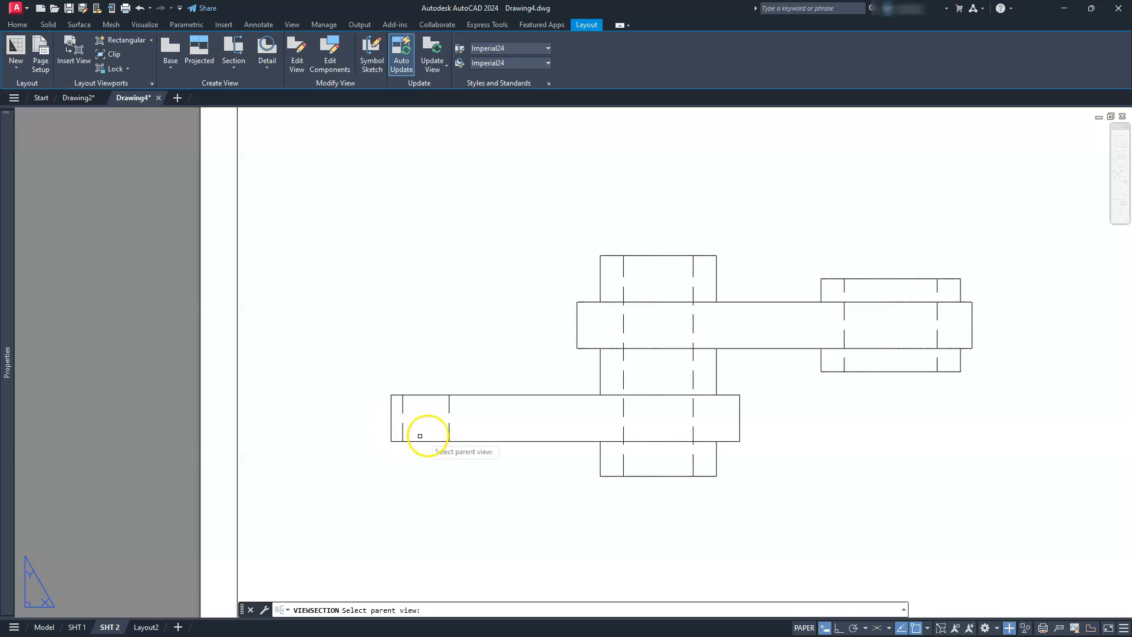
pyautogui.click(512, 418)
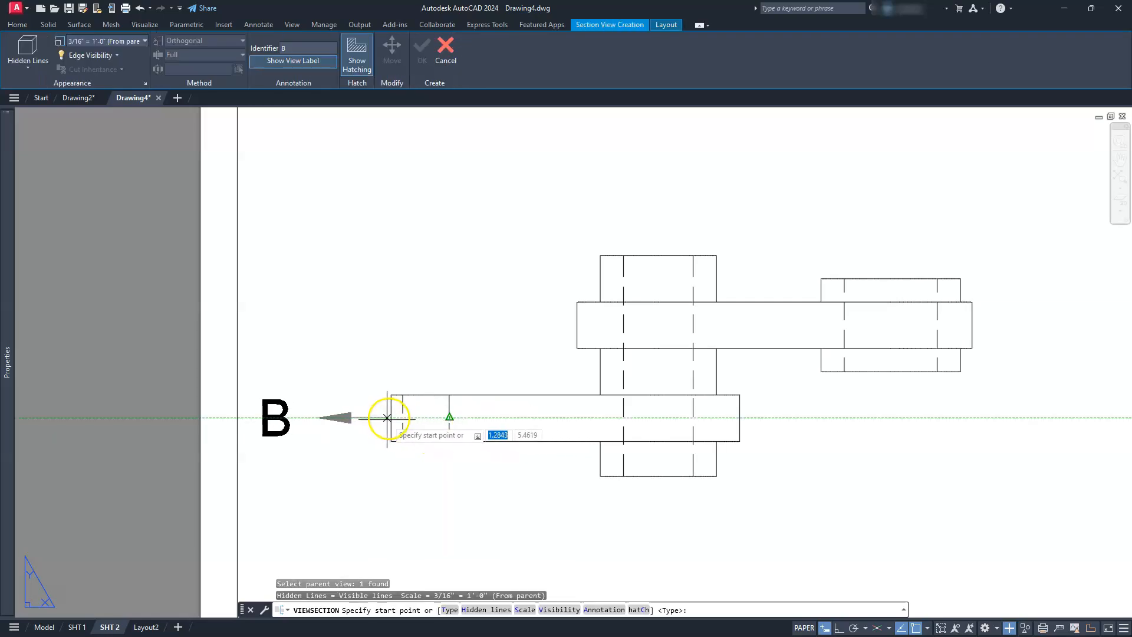
pyautogui.click(351, 419)
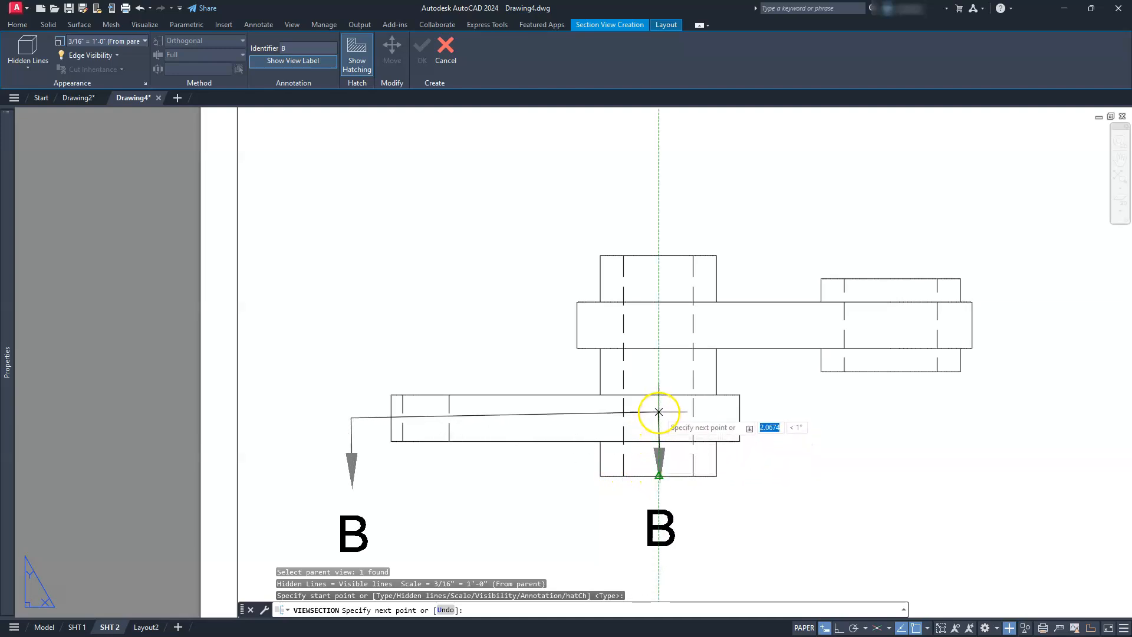
pyautogui.click(837, 628)
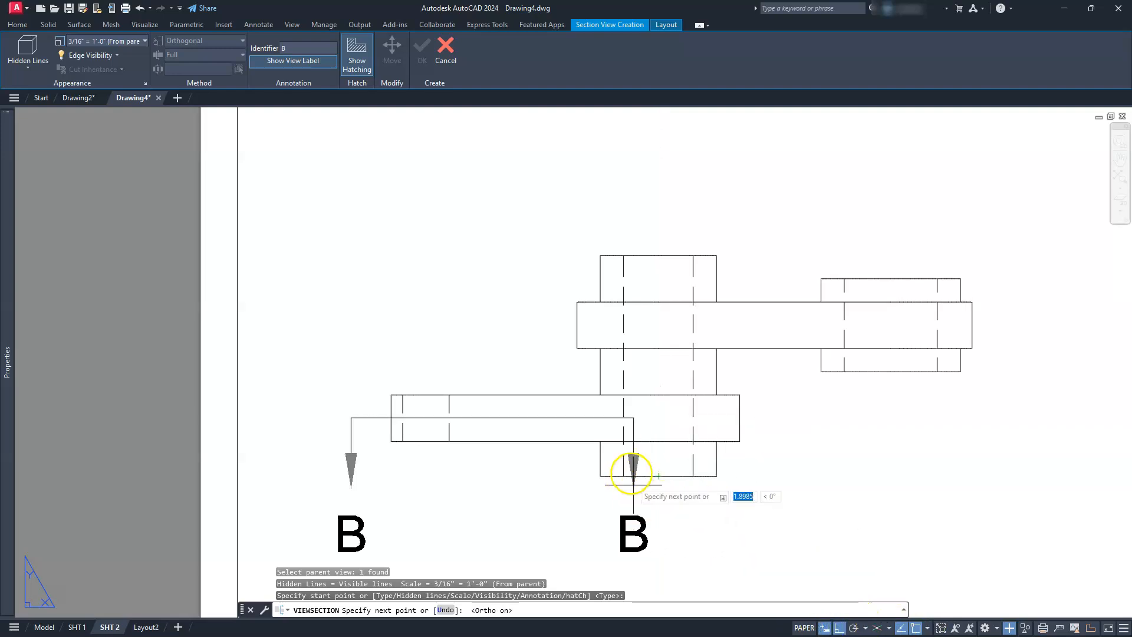
pyautogui.click(658, 414)
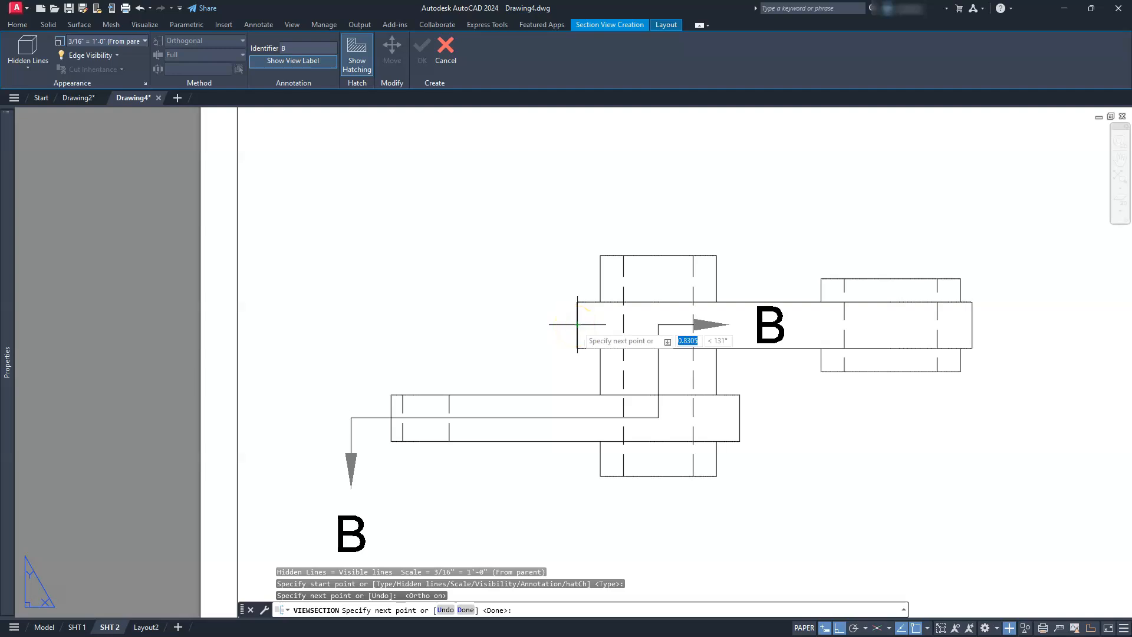
pyautogui.click(659, 324)
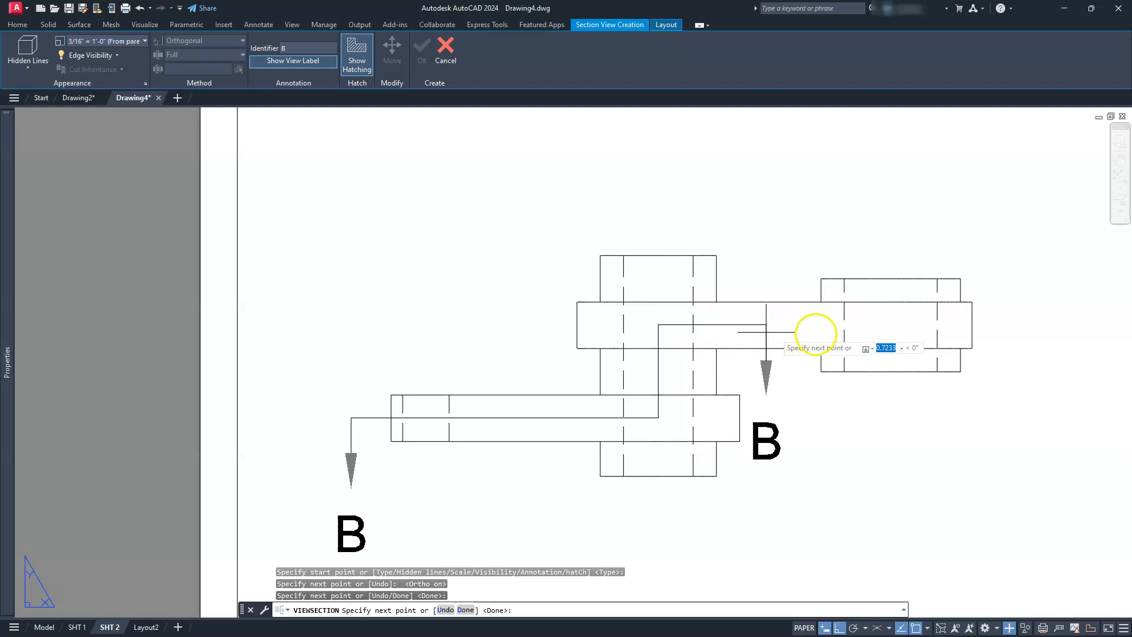
pyautogui.click(1003, 346)
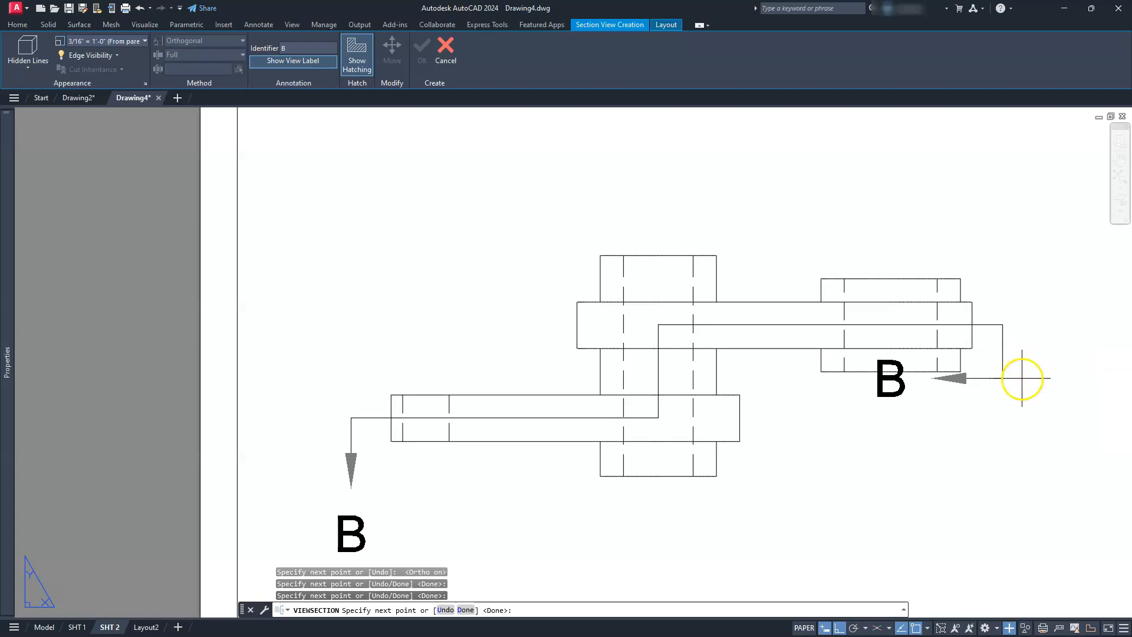
pyautogui.press('Return')
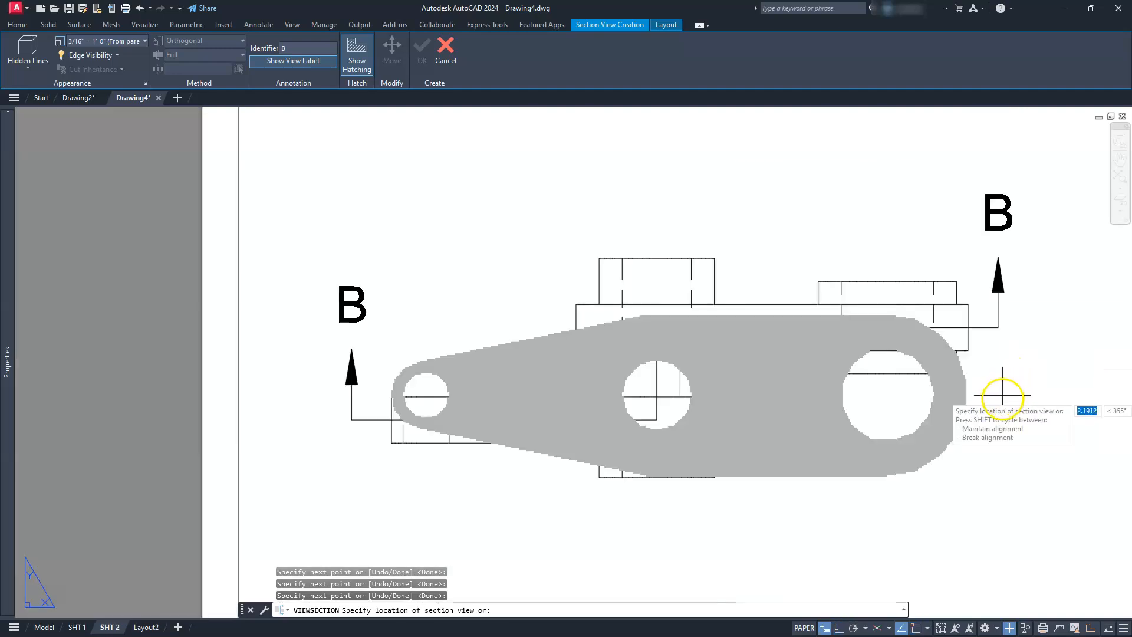
# Step: Place section view B-B directly above the top view and finish creating it
pyautogui.scroll(-5, 1003, 394)
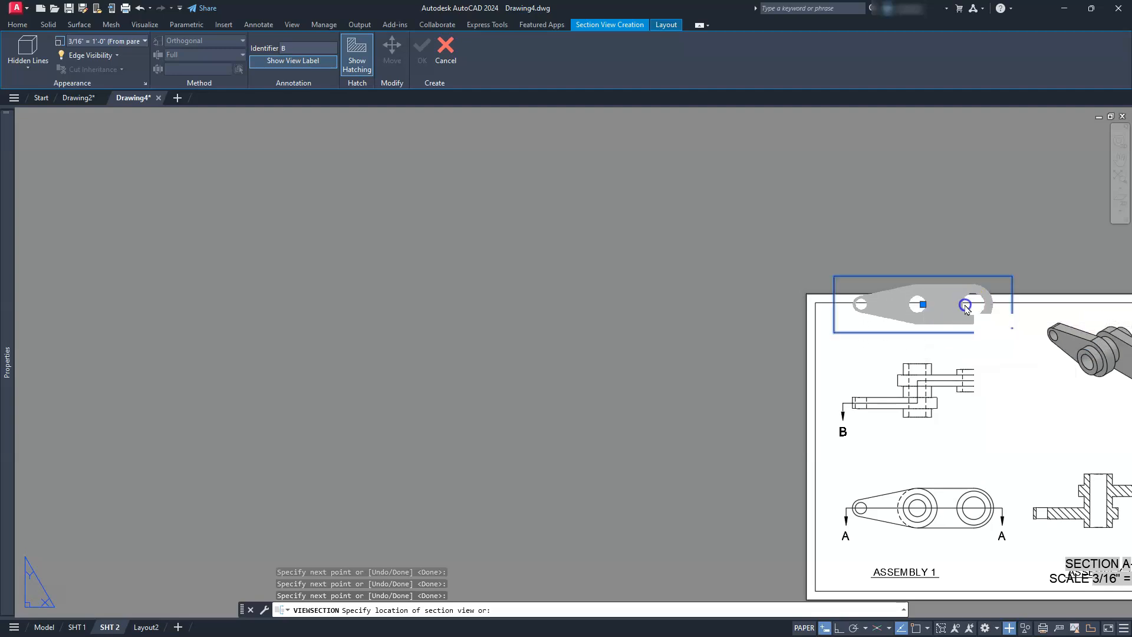
pyautogui.click(966, 309)
pyautogui.press('Return')
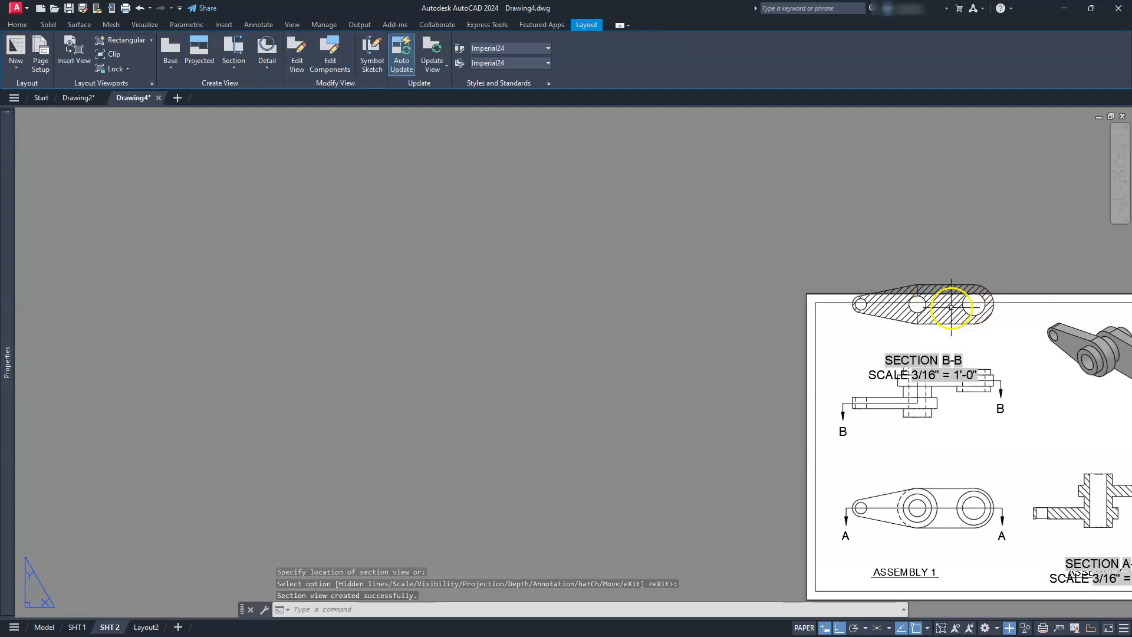
pyautogui.scroll(-3, 967, 295)
pyautogui.scroll(6, 951, 306)
pyautogui.moveTo(951, 306); pyautogui.dragTo(933, 360, button='middle')
pyautogui.scroll(-2, 928, 362)
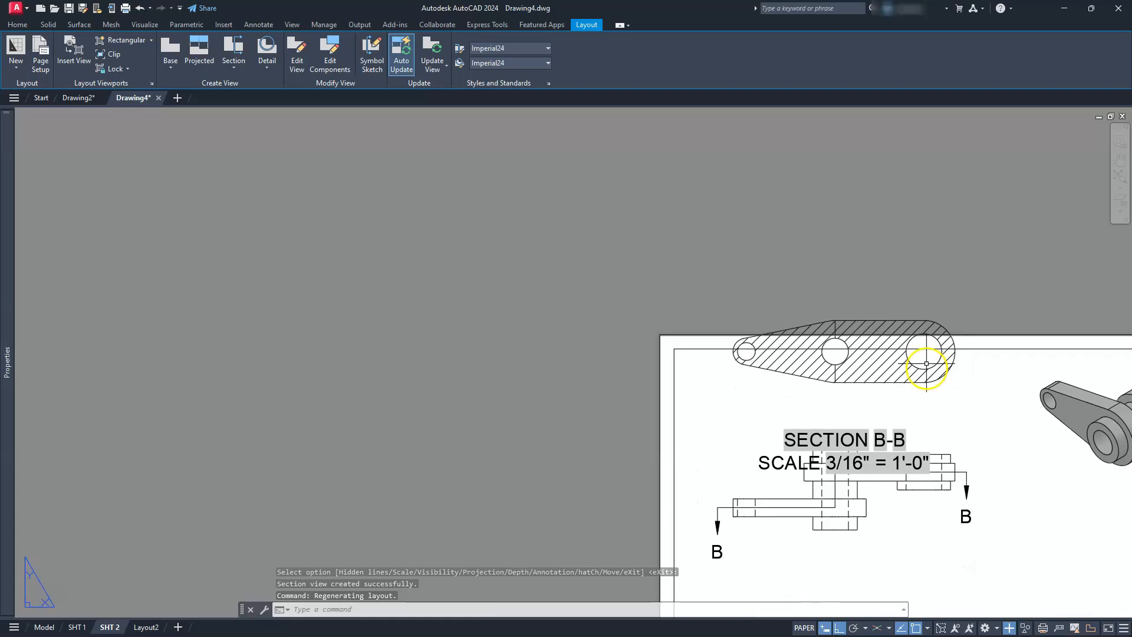
pyautogui.moveTo(920, 405); pyautogui.dragTo(826, 312, button='middle')
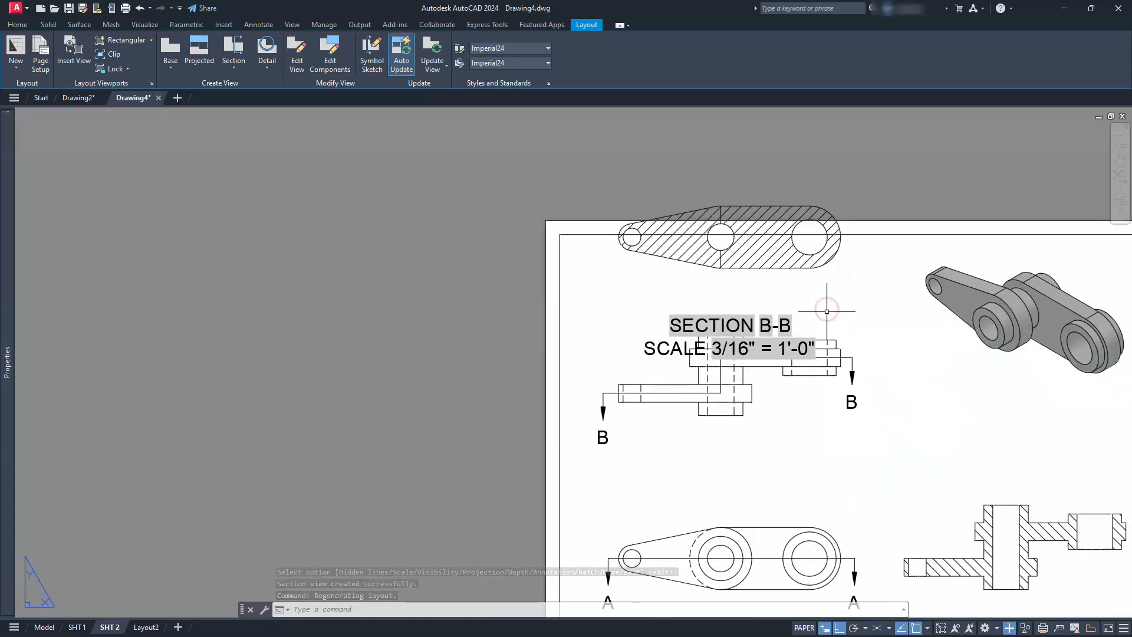
pyautogui.click(774, 270)
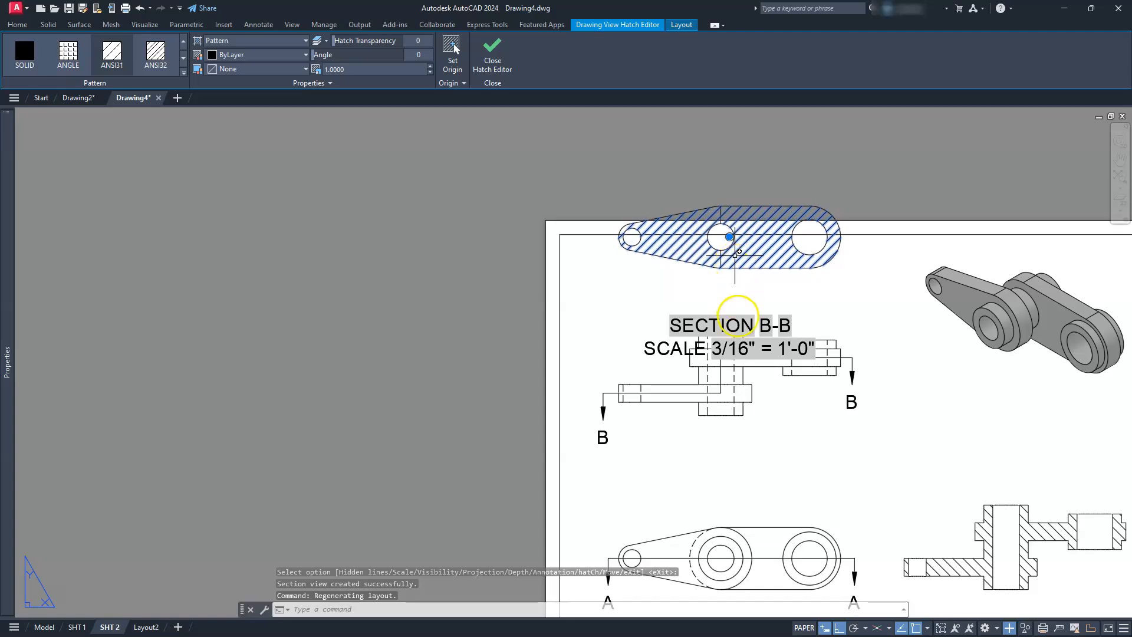
pyautogui.press('Escape')
# Step: Move the top view down closer to the front view
pyautogui.moveTo(774, 417); pyautogui.dragTo(726, 302, button='middle')
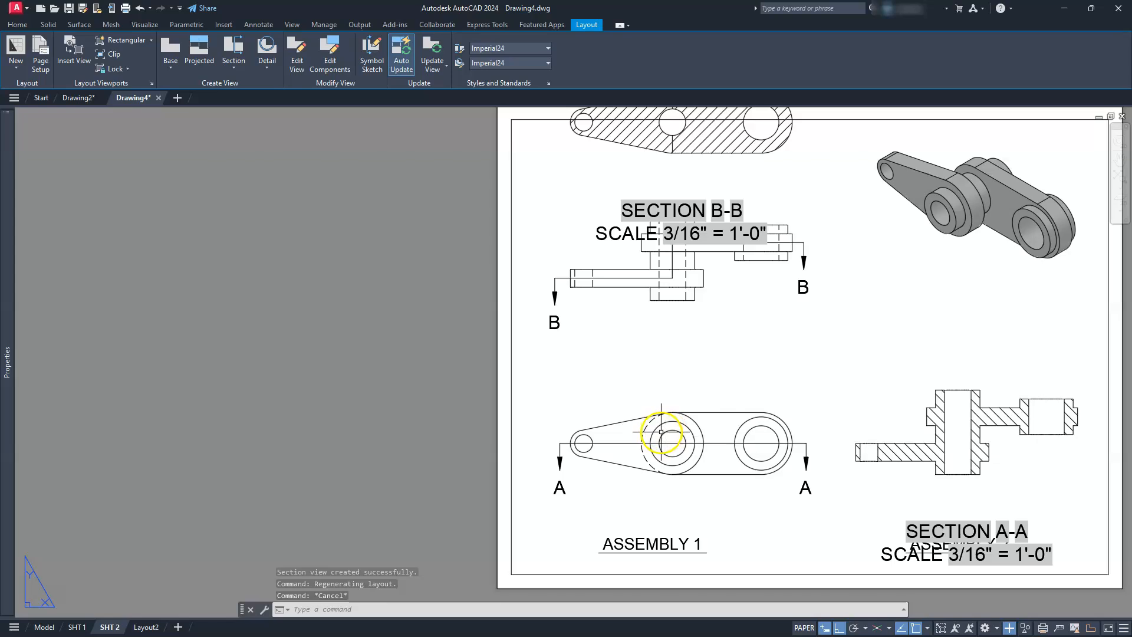
pyautogui.click(592, 292)
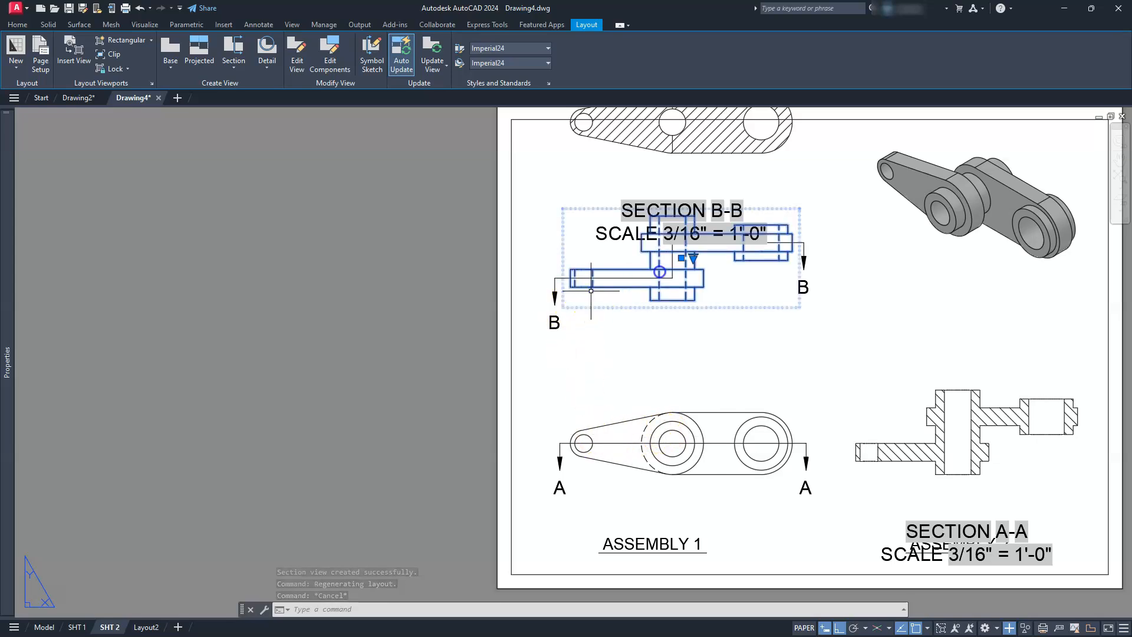
pyautogui.click(682, 260)
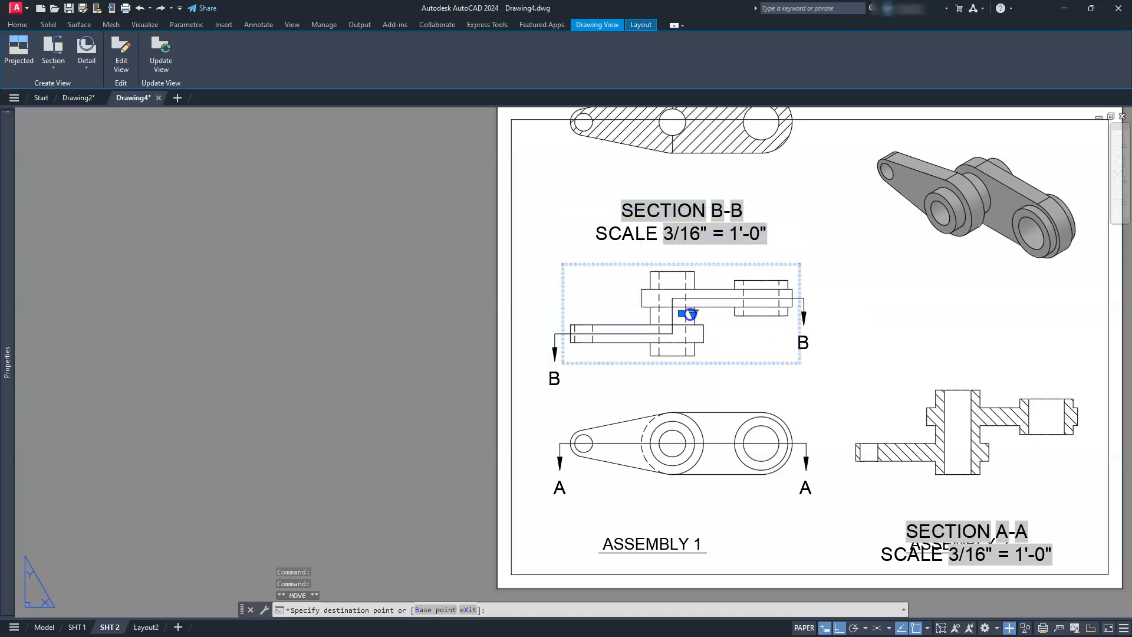
pyautogui.click(690, 314)
pyautogui.moveTo(698, 232); pyautogui.dragTo(724, 376, button='middle')
pyautogui.press('Escape')
pyautogui.press('Escape')
pyautogui.press('Escape')
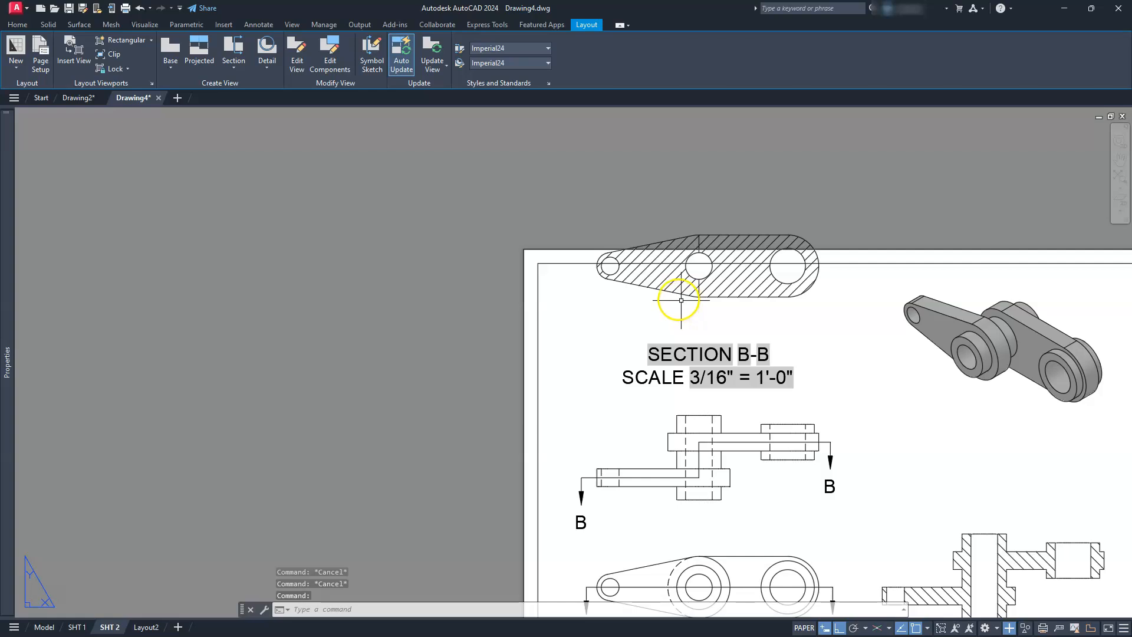
# Step: Move section view B-B straight down so it sits inside the sheet border
pyautogui.click(684, 290)
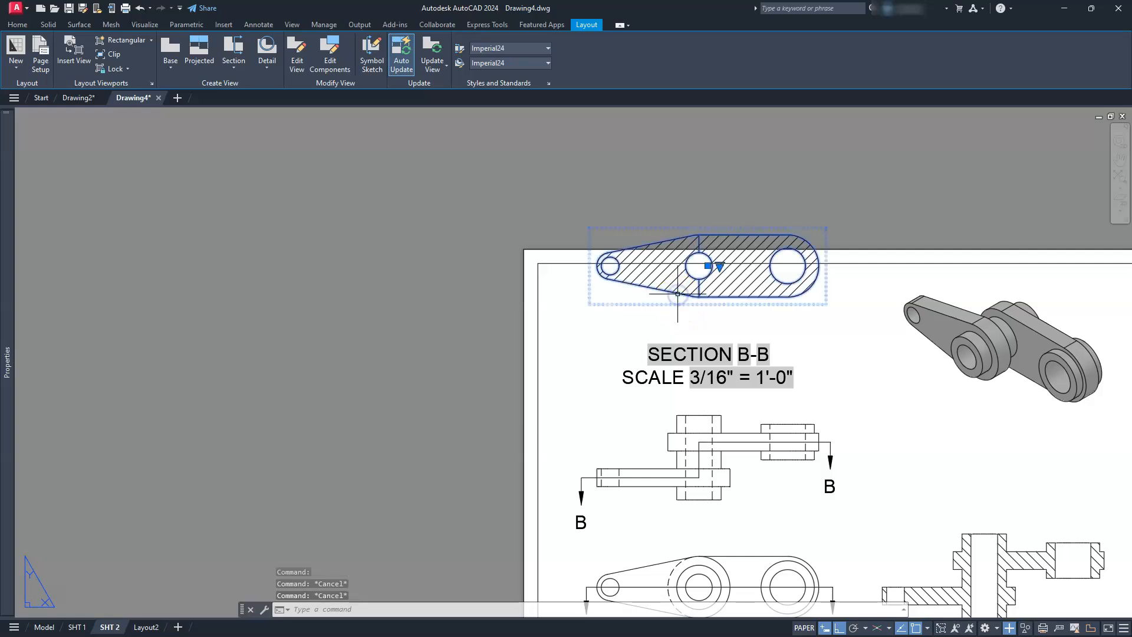
pyautogui.click(707, 266)
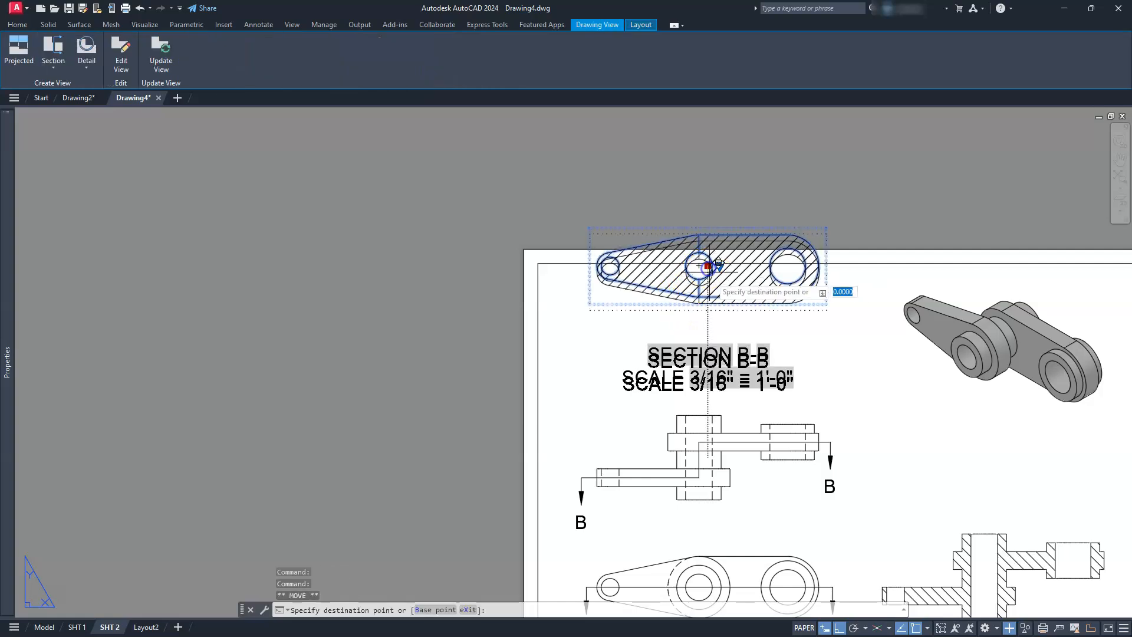
pyautogui.click(714, 298)
pyautogui.press('Escape')
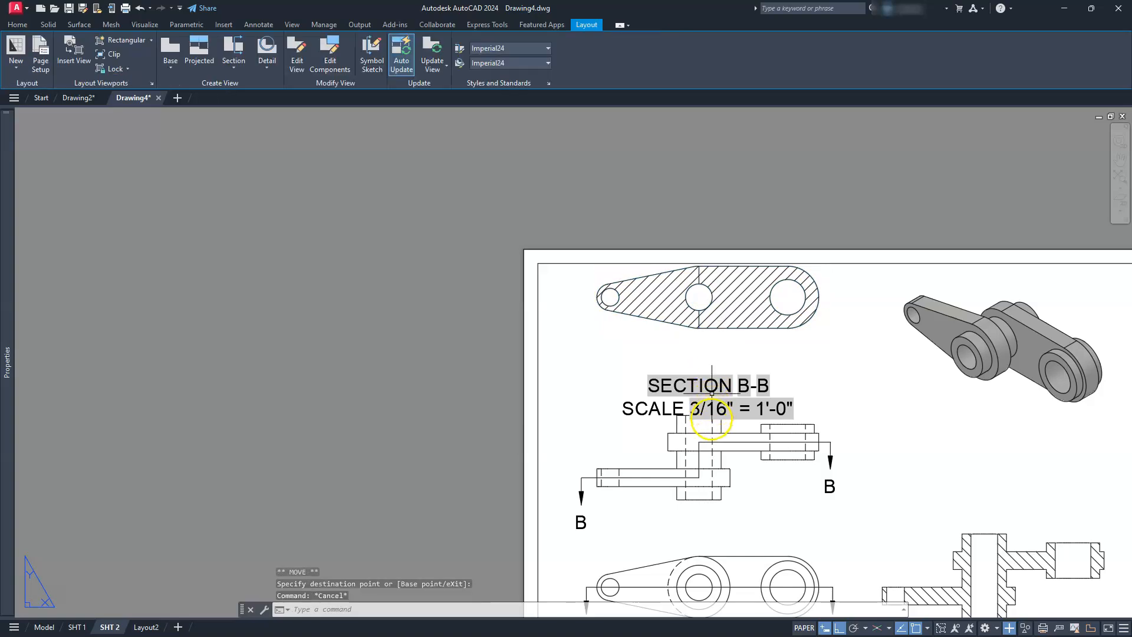
pyautogui.press('Escape')
# Step: Move the SECTION B-B label up into the gap between the section view and the top view
pyautogui.click(712, 409)
pyautogui.click(707, 378)
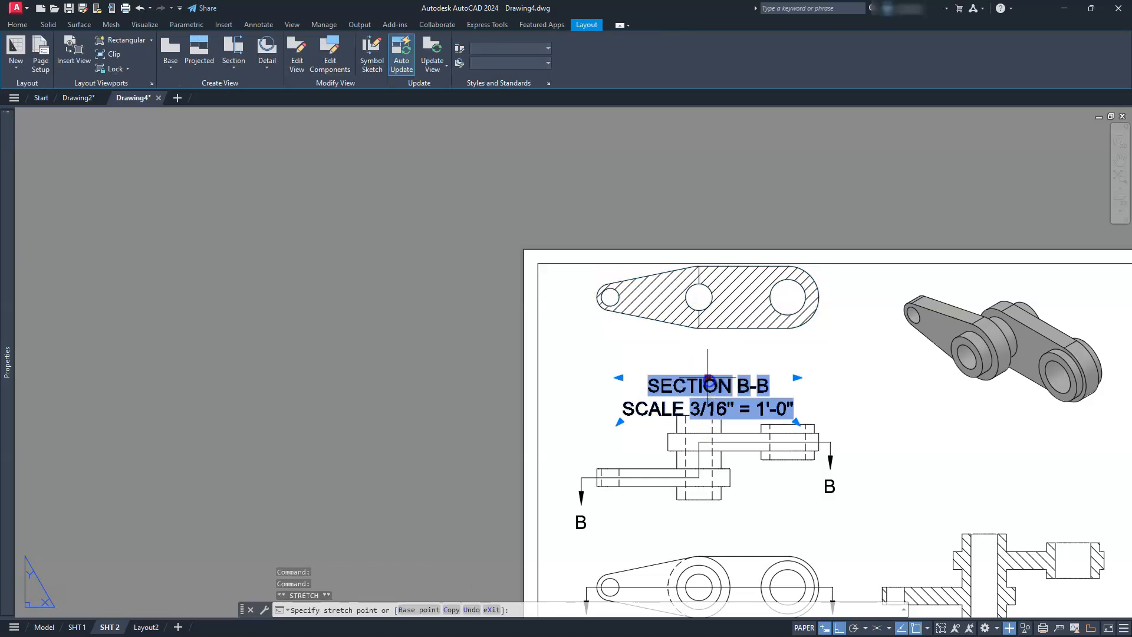
pyautogui.press('Escape')
pyautogui.press('Escape')
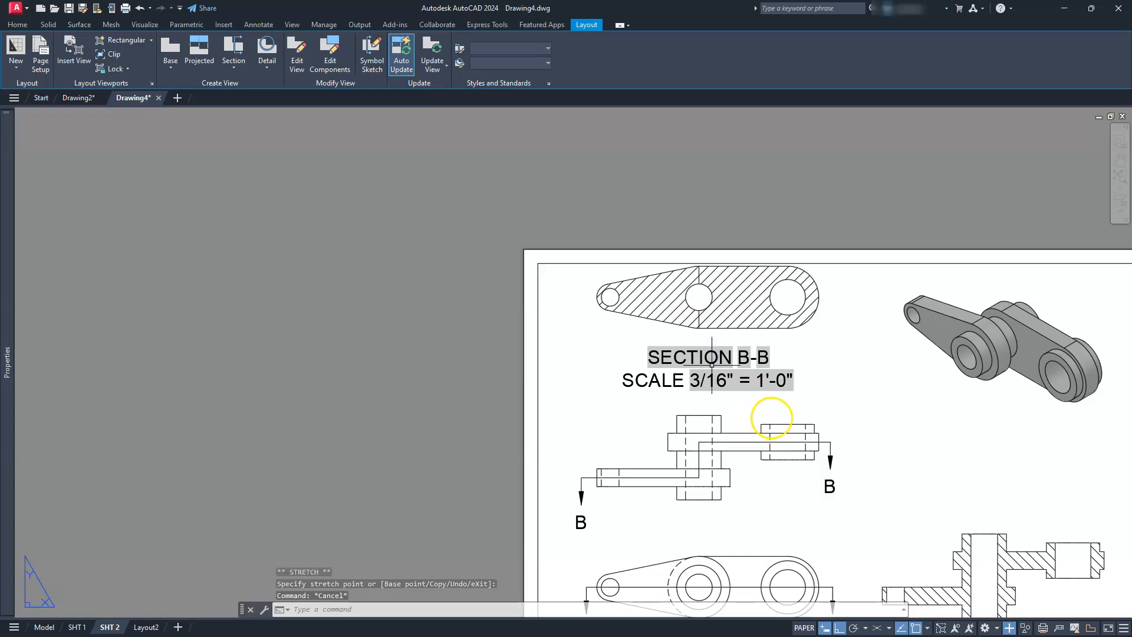
pyautogui.moveTo(771, 417); pyautogui.dragTo(753, 354, button='middle')
pyautogui.moveTo(759, 413); pyautogui.dragTo(695, 364, button='middle')
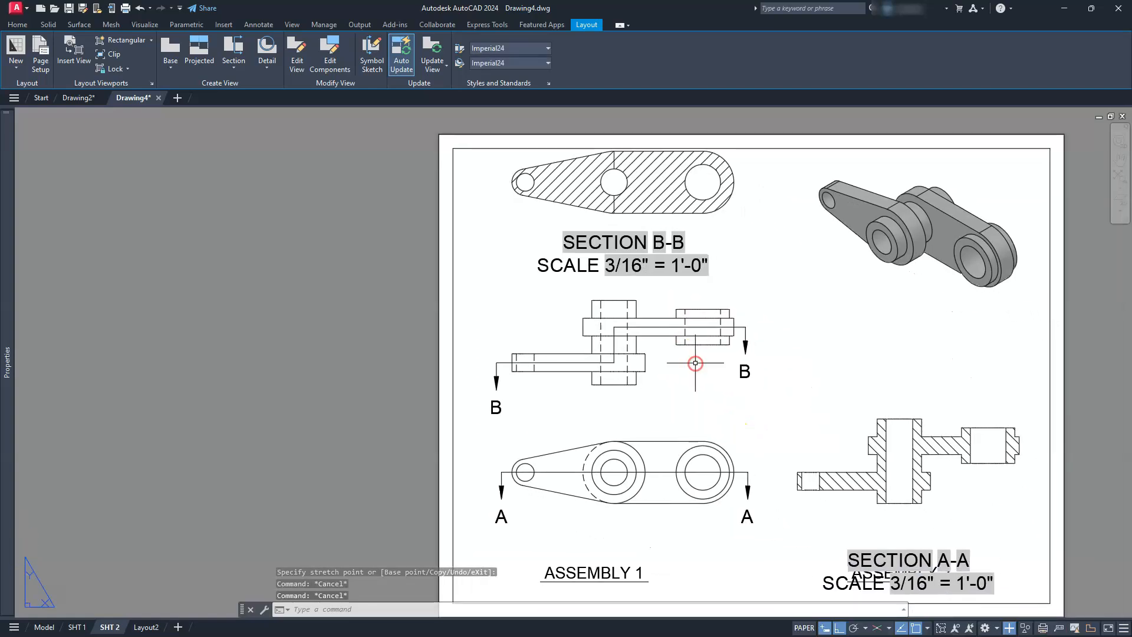
# Step: Move the SECTION A-A label up beneath its section view, clear of the ASSEMBLY 2 text
pyautogui.scroll(-2, 735, 411)
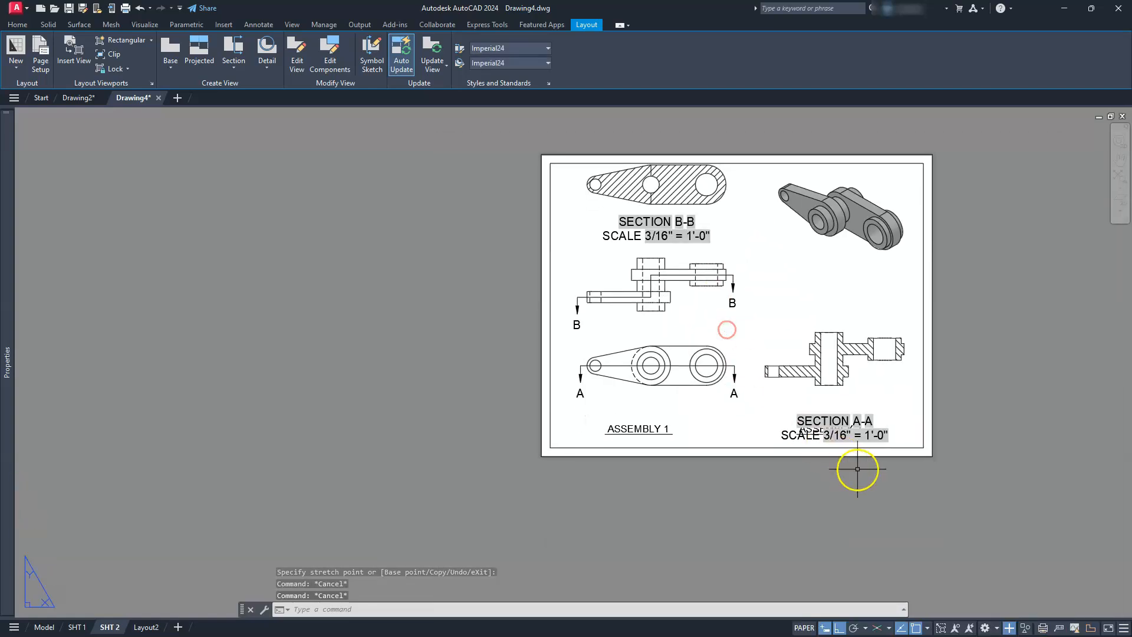
pyautogui.scroll(4, 854, 466)
pyautogui.click(750, 371)
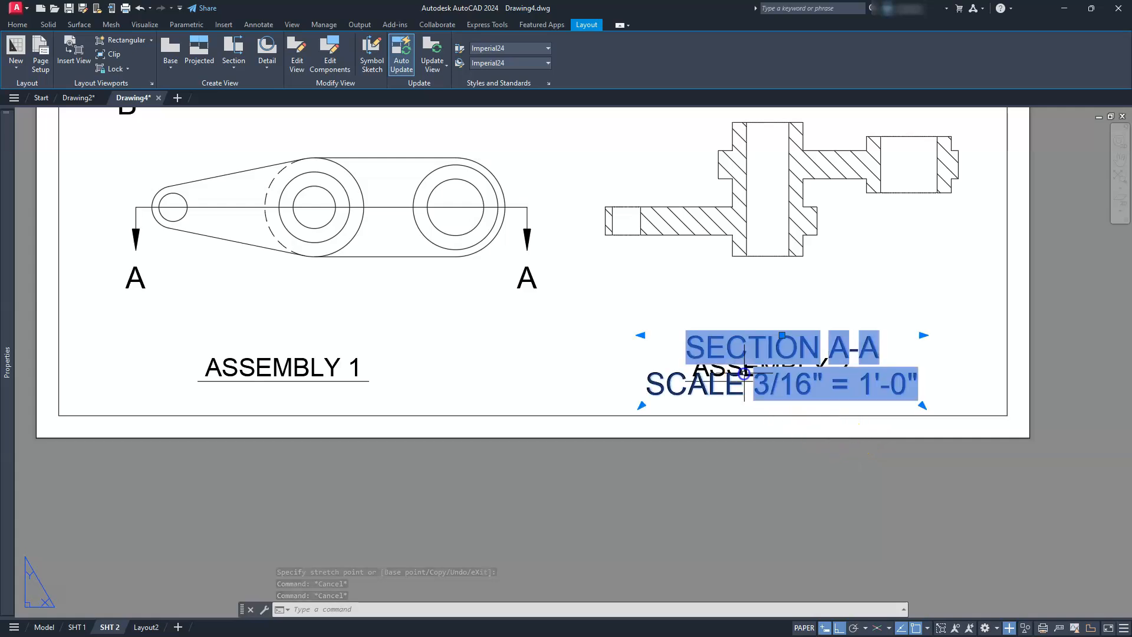
pyautogui.click(785, 334)
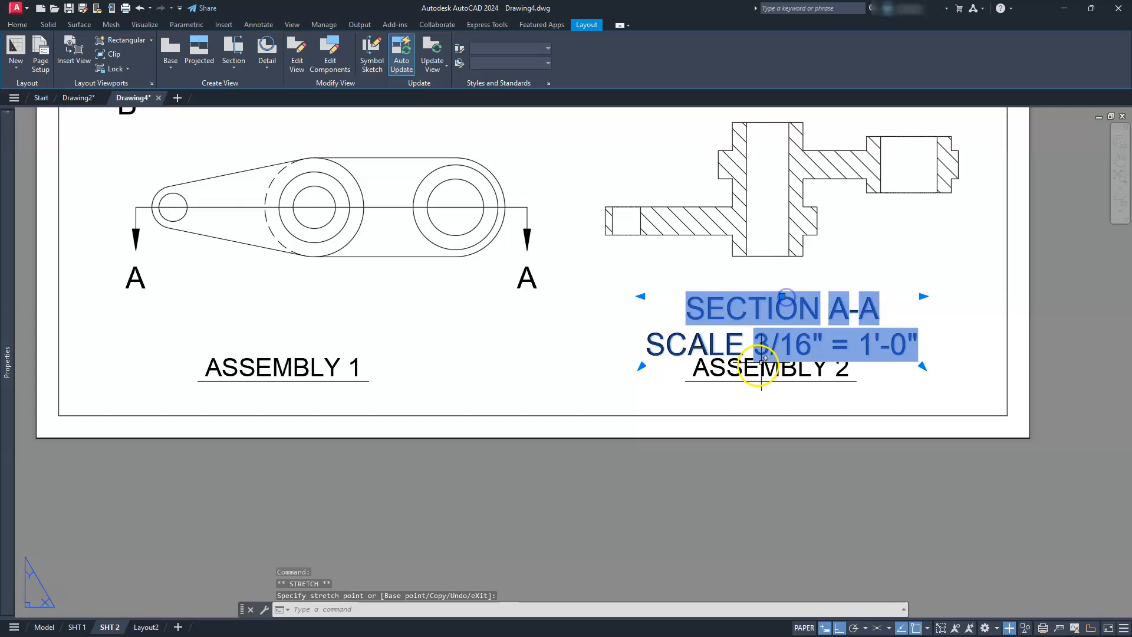
pyautogui.press('Escape')
pyautogui.press('Escape')
pyautogui.press('Escape')
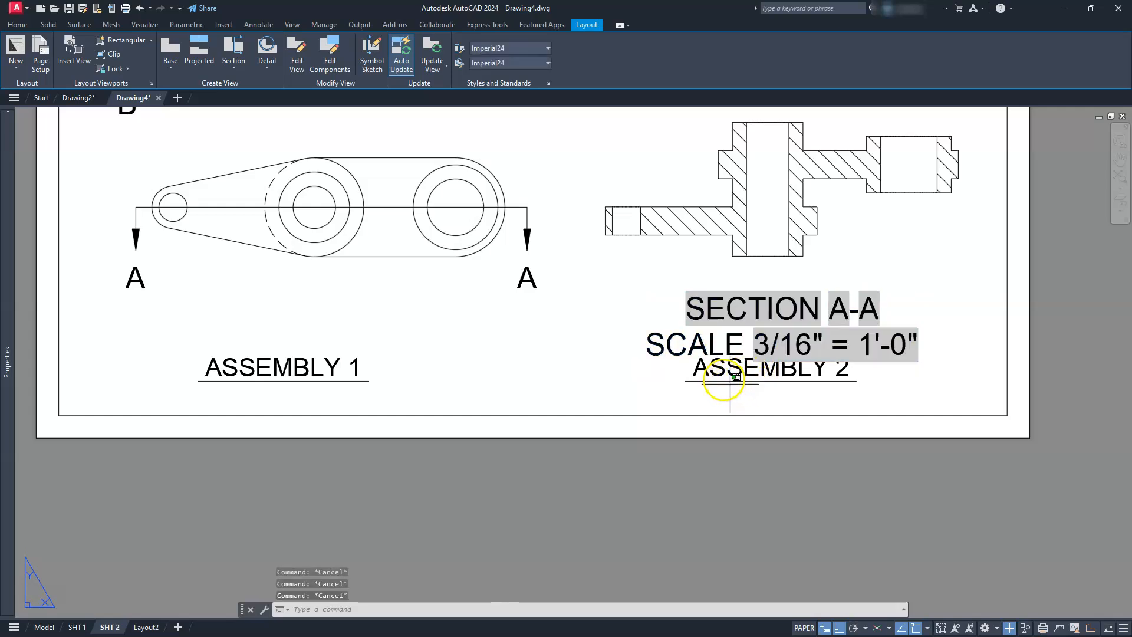
# Step: Delete the ASSEMBLY 2 label below section view A-A
pyautogui.click(734, 380)
pyautogui.click(719, 372)
pyautogui.press('Delete')
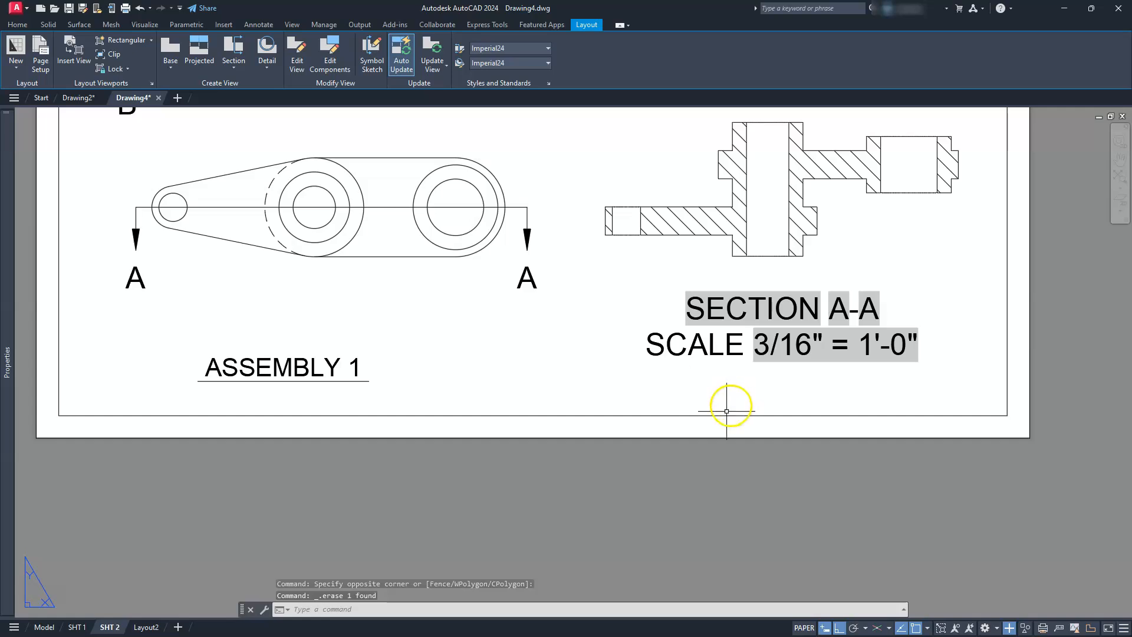
pyautogui.scroll(-4, 727, 411)
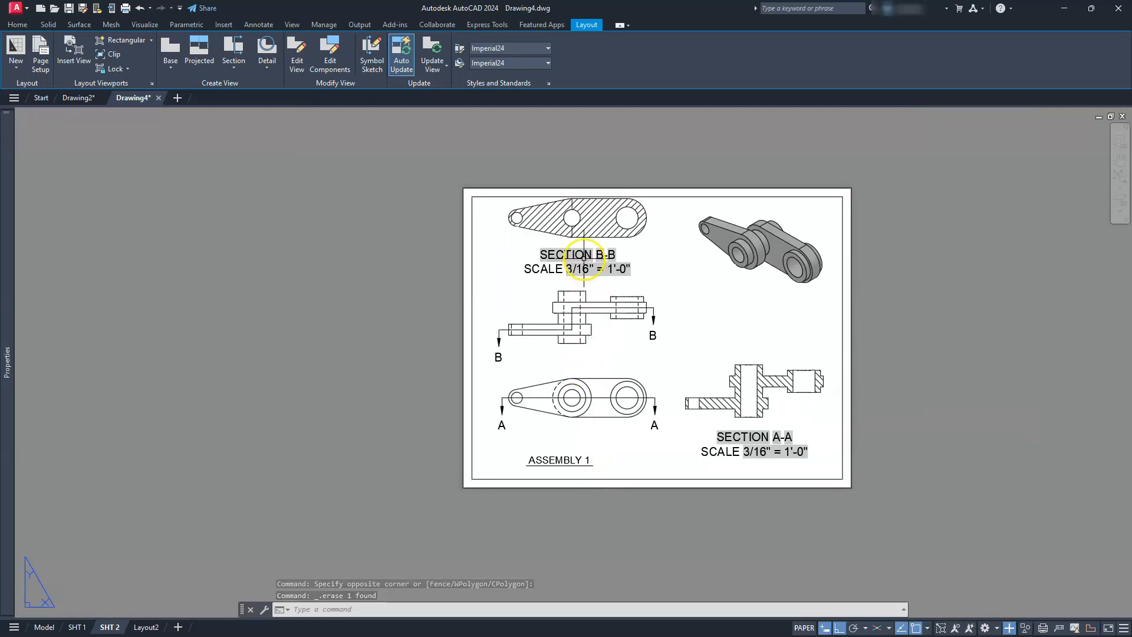
pyautogui.scroll(2, 584, 258)
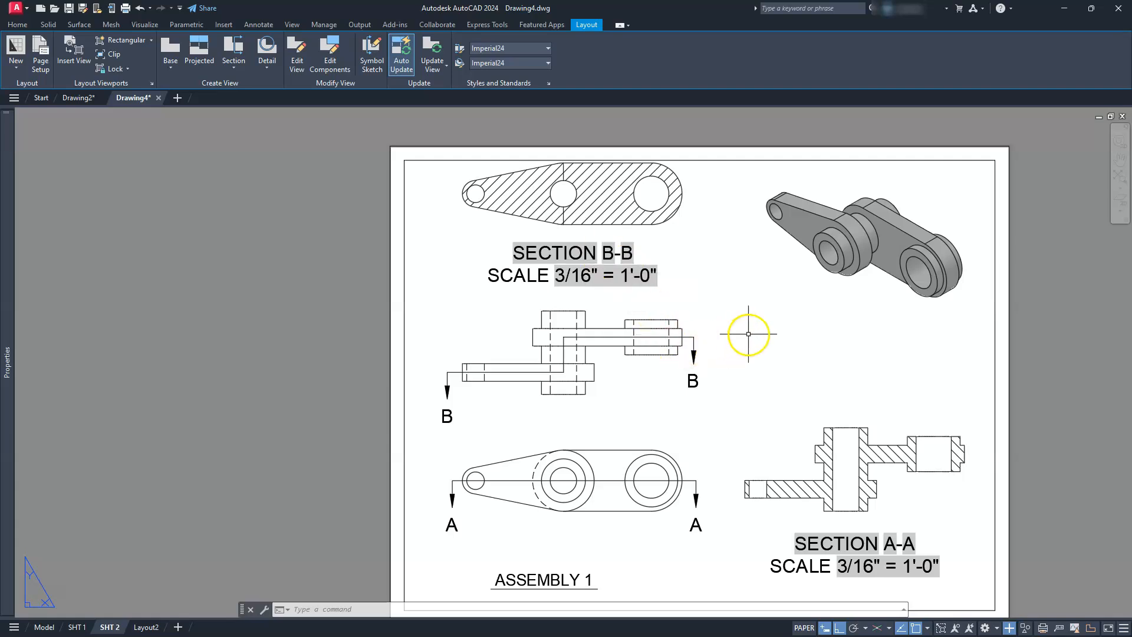
# Step: Create a copy of the SHT 2 layout, placed before Layout2
pyautogui.rightClick(112, 627)
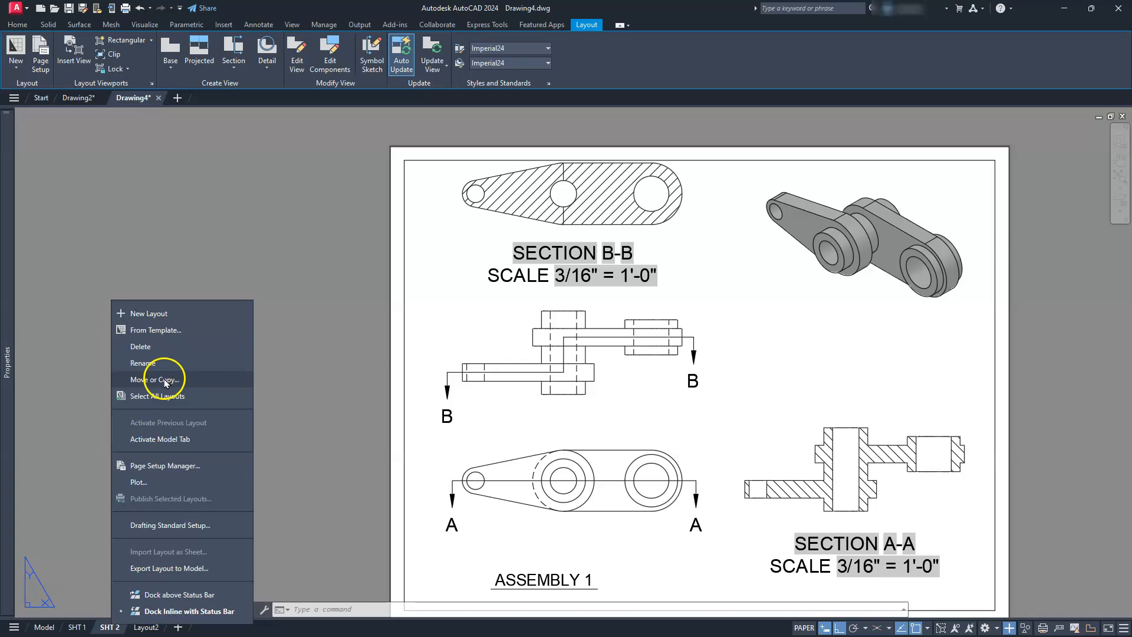
pyautogui.click(164, 380)
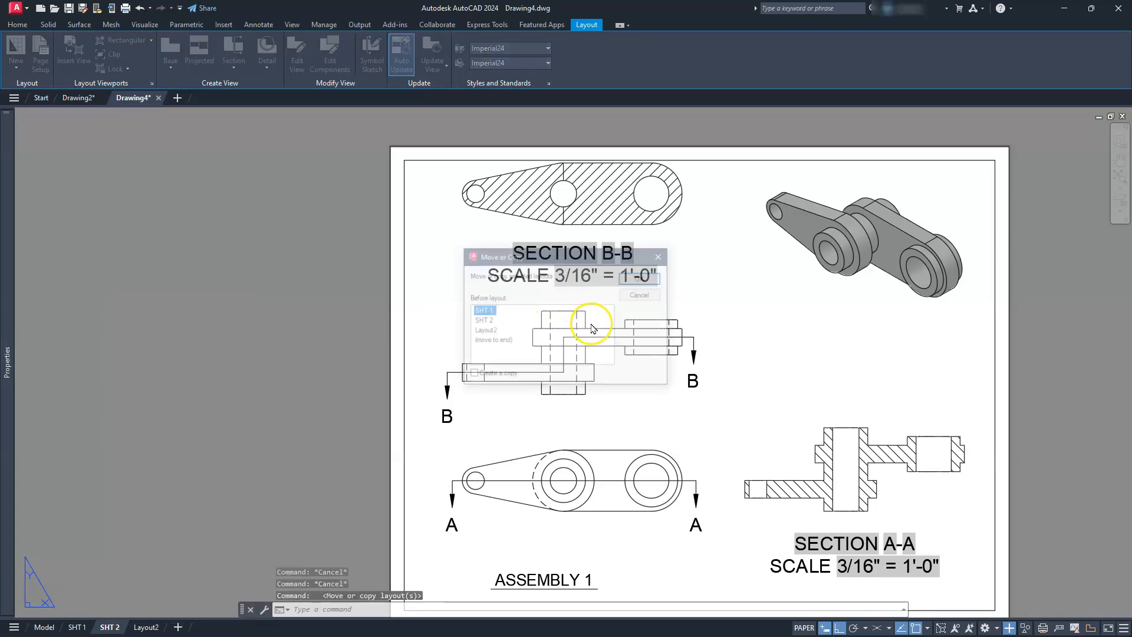
pyautogui.click(473, 375)
pyautogui.click(485, 332)
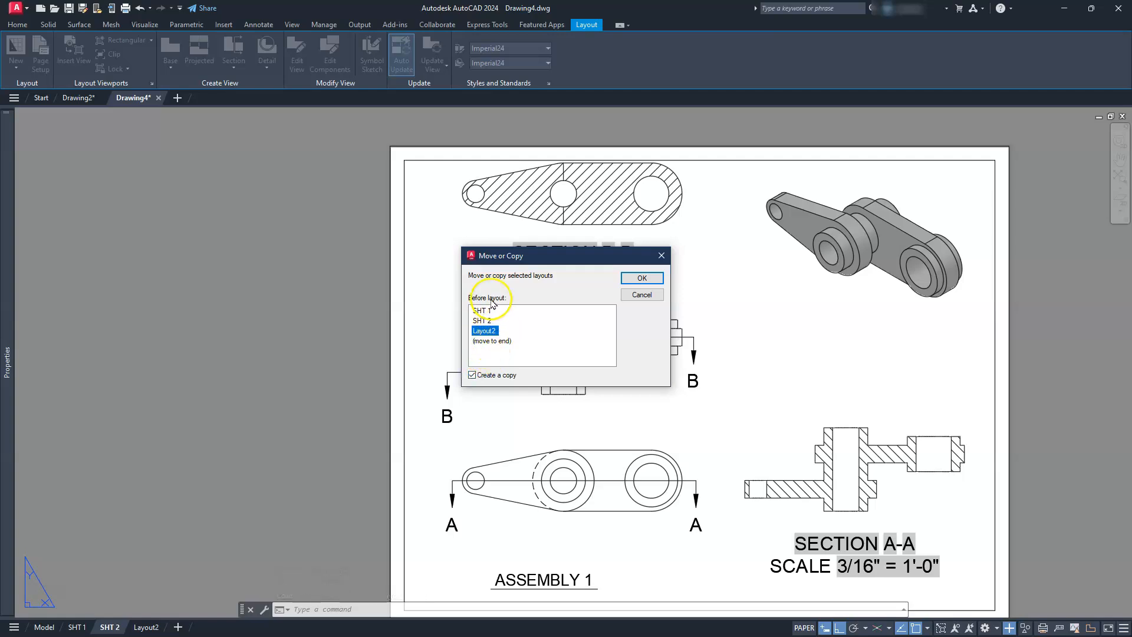
pyautogui.click(638, 279)
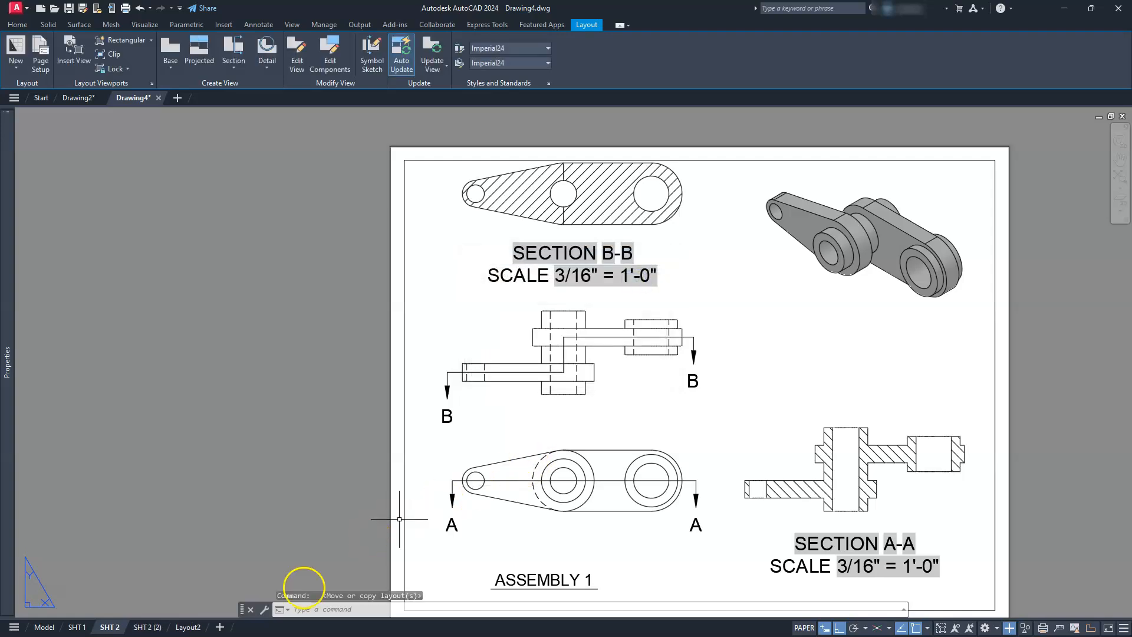
# Step: Open the copied layout SHT 2 (2) and rename it SHT 3
pyautogui.click(148, 628)
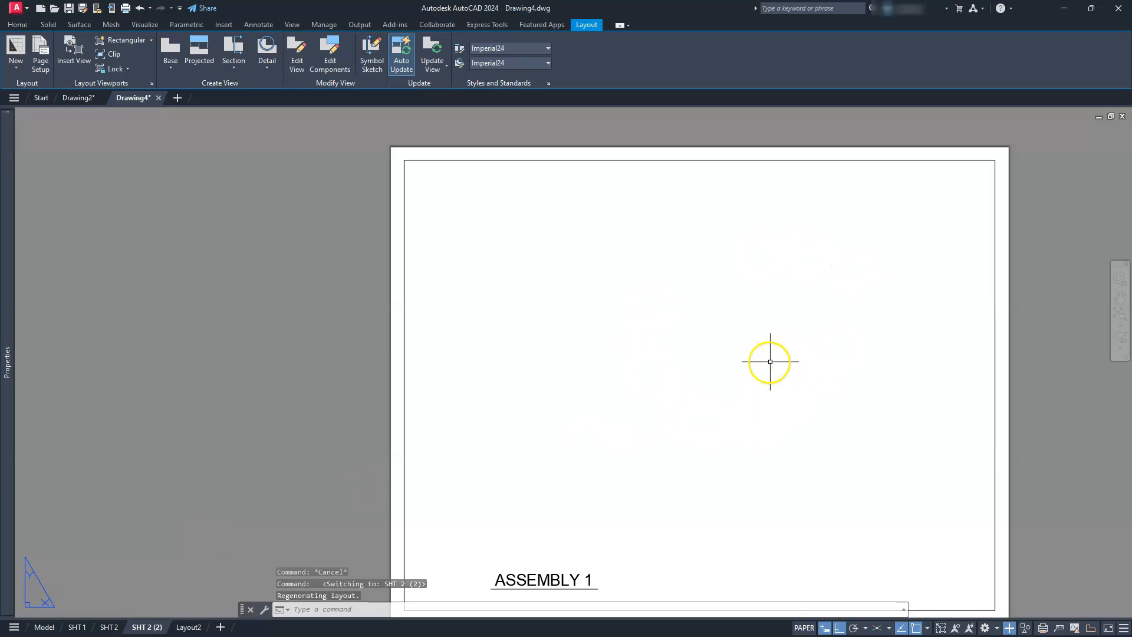
pyautogui.rightClick(148, 627)
pyautogui.click(228, 363)
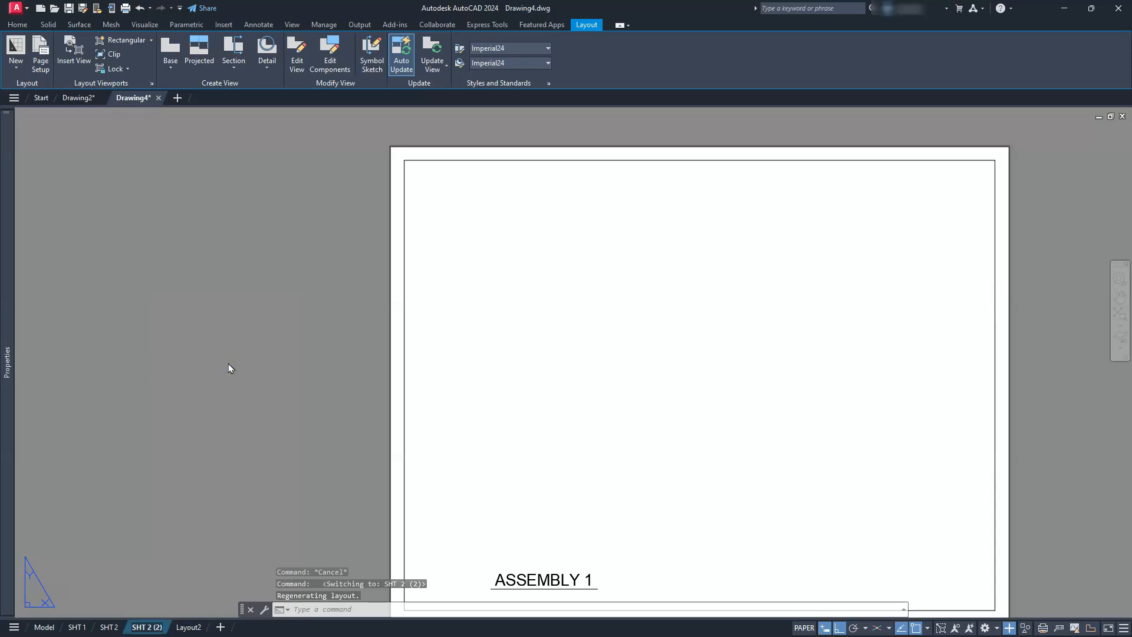
pyautogui.write('SHT 3')
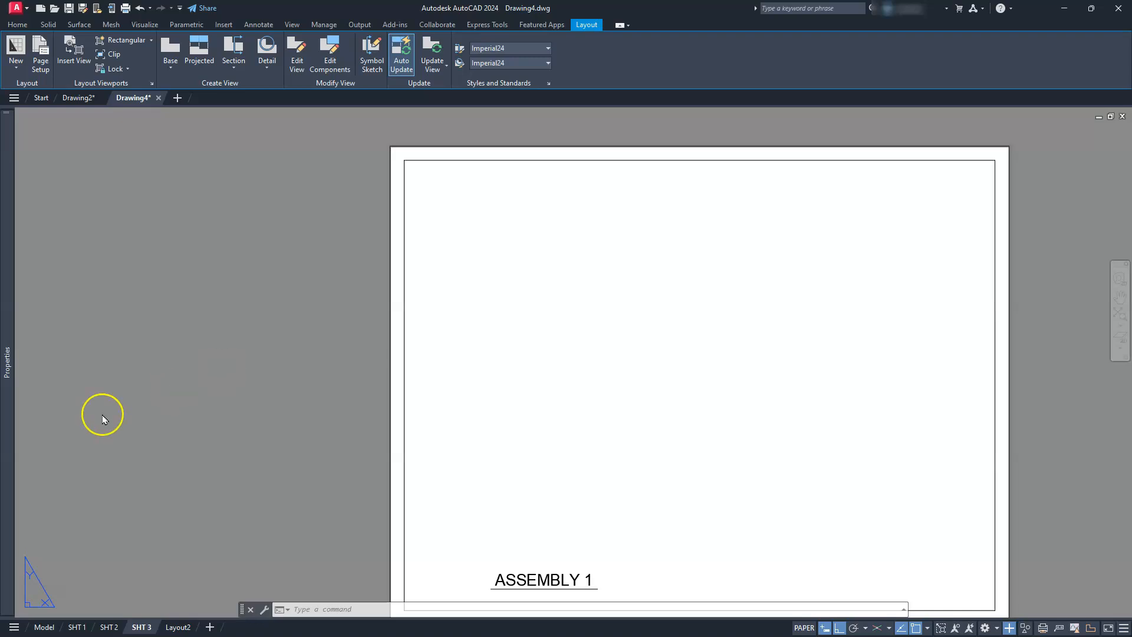
# Step: In model space, union all the solids of the linkage assembly with the angled arm into one solid
pyautogui.click(44, 627)
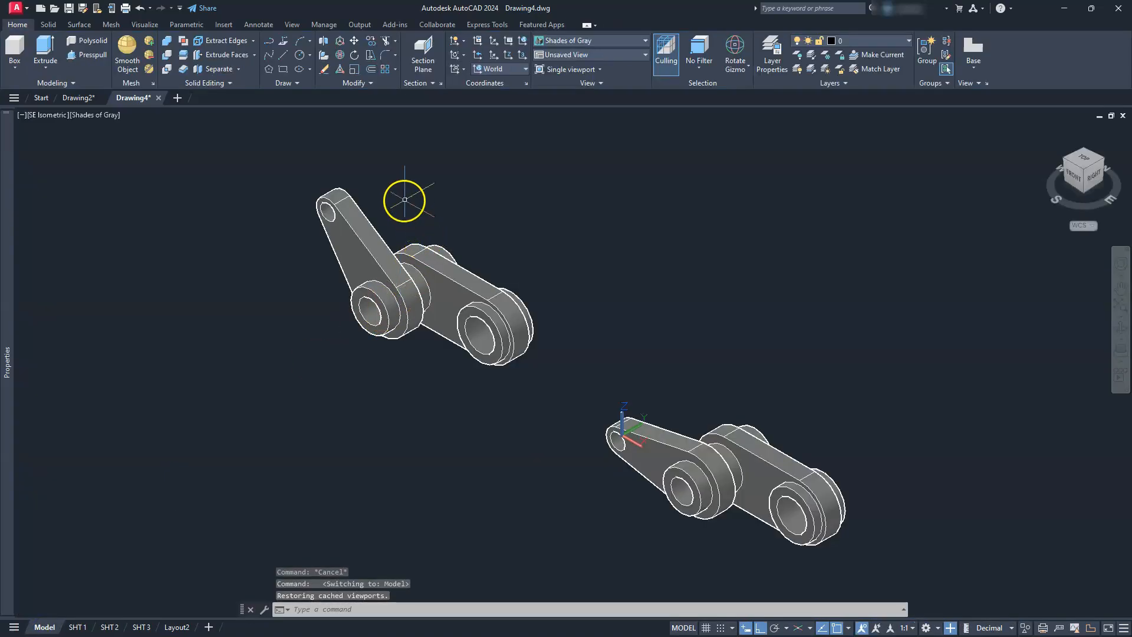
pyautogui.click(168, 43)
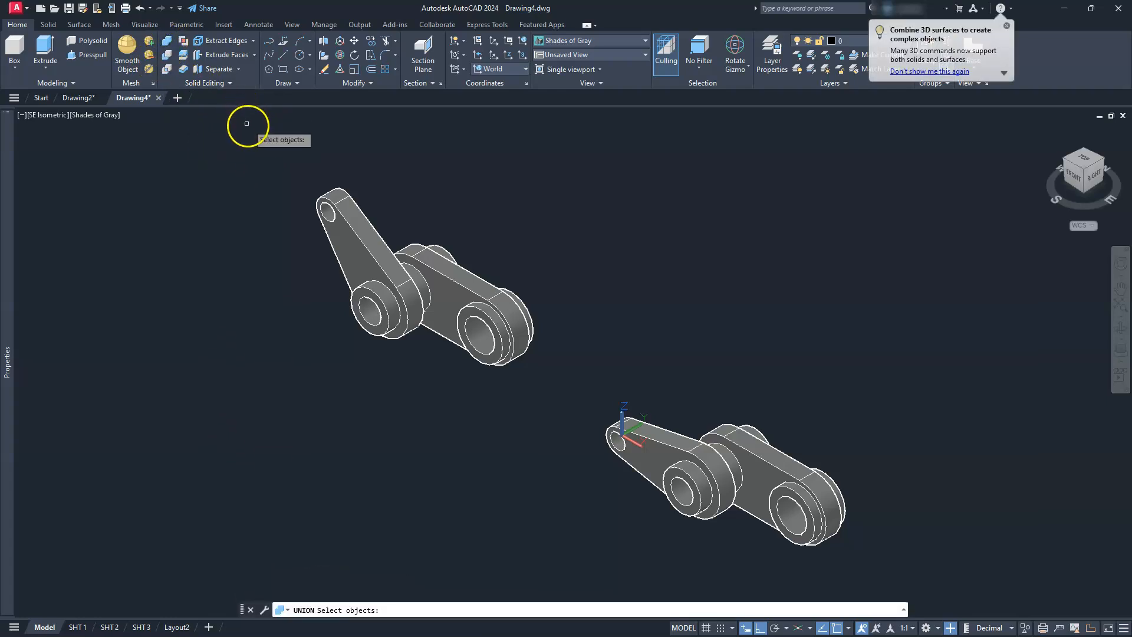
pyautogui.click(264, 157)
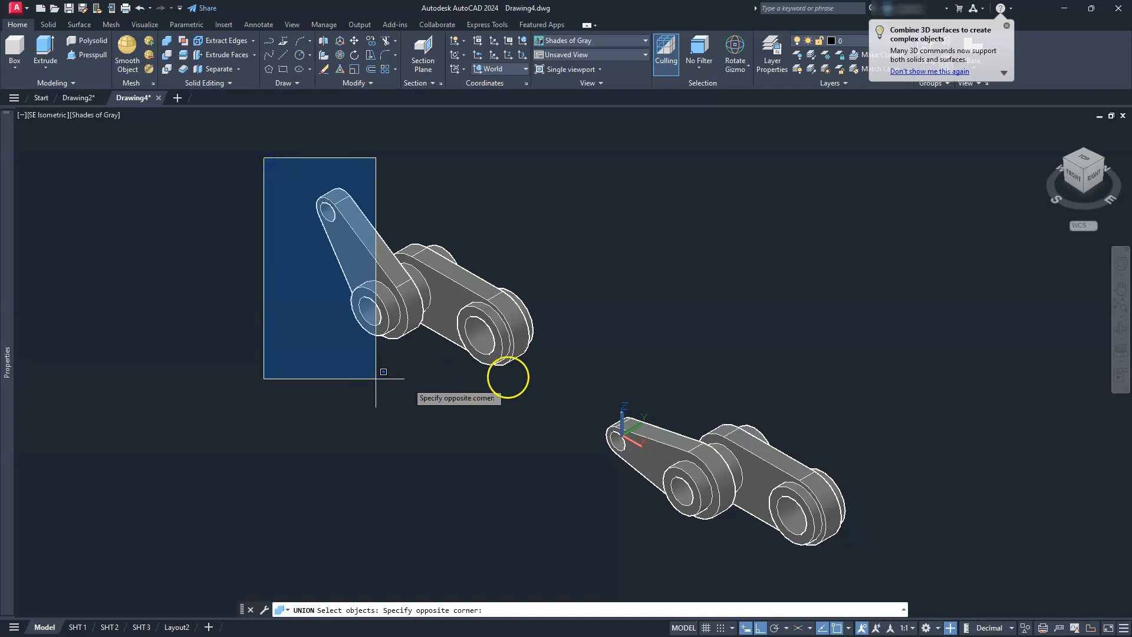
pyautogui.click(577, 385)
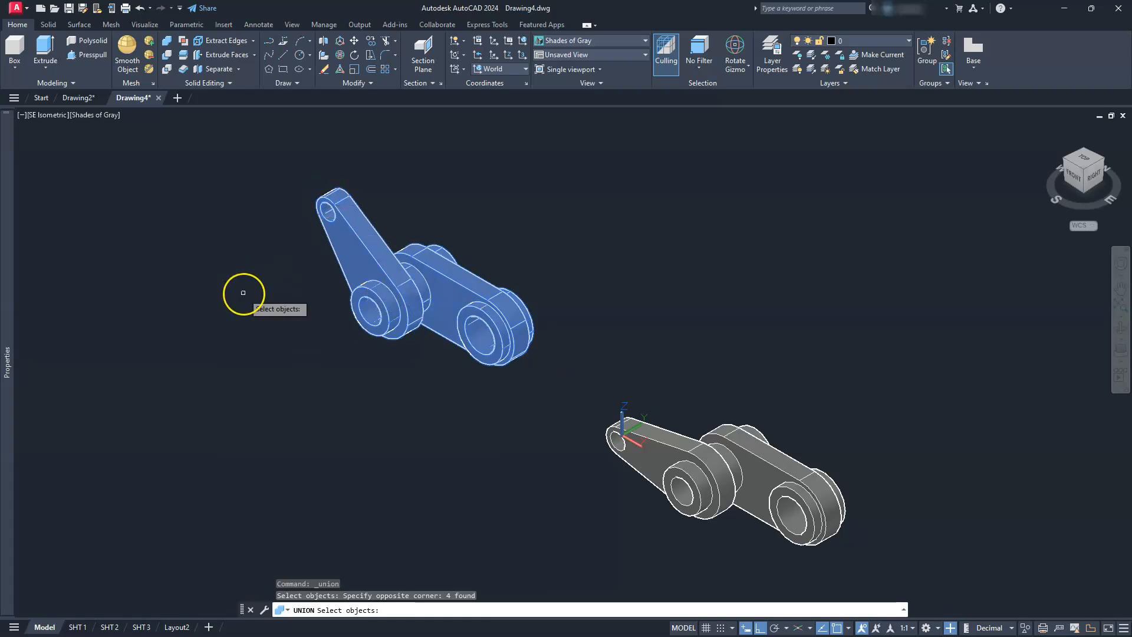
pyautogui.press('Return')
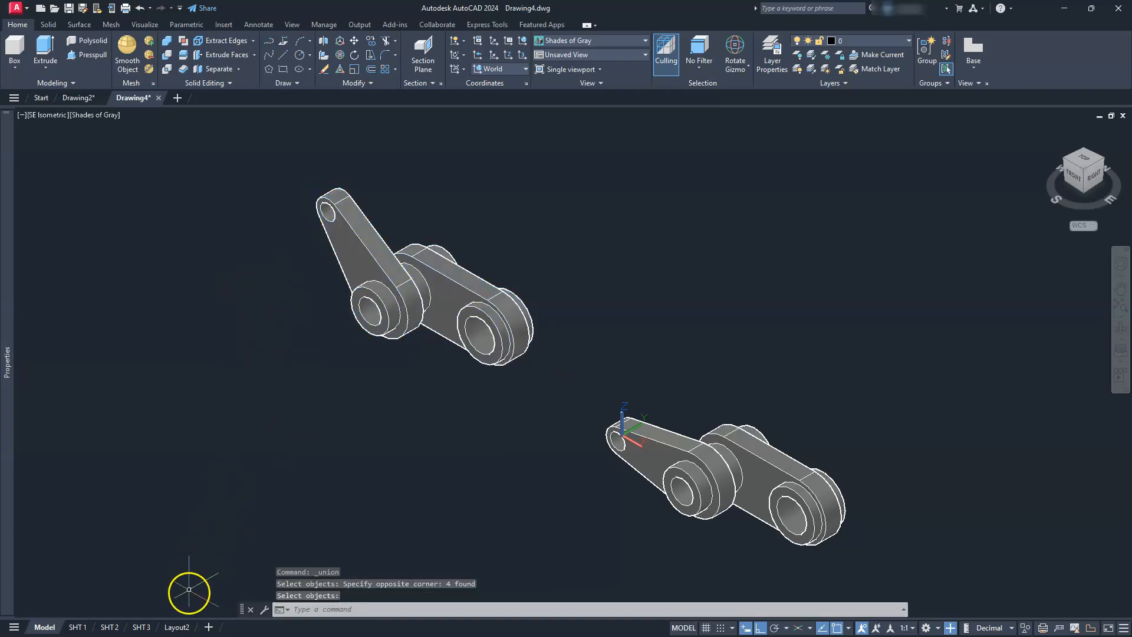
# Step: On SHT 3, start a base view from model space with the straight-arm assembly removed, keeping only the angled-arm assembly
pyautogui.click(136, 631)
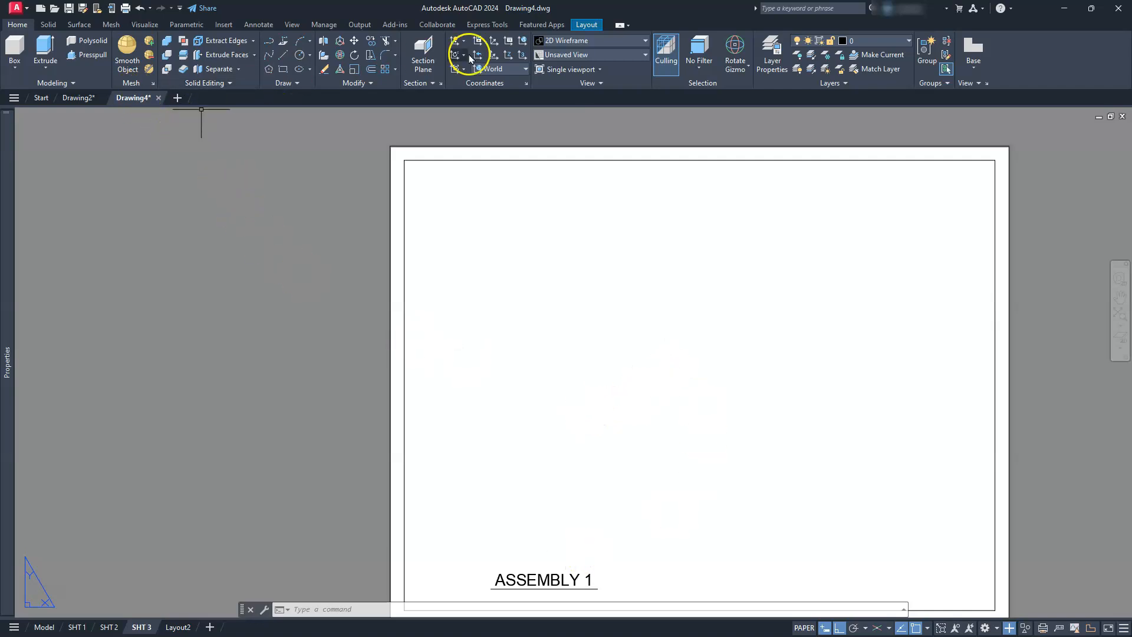
pyautogui.click(587, 24)
pyautogui.click(171, 52)
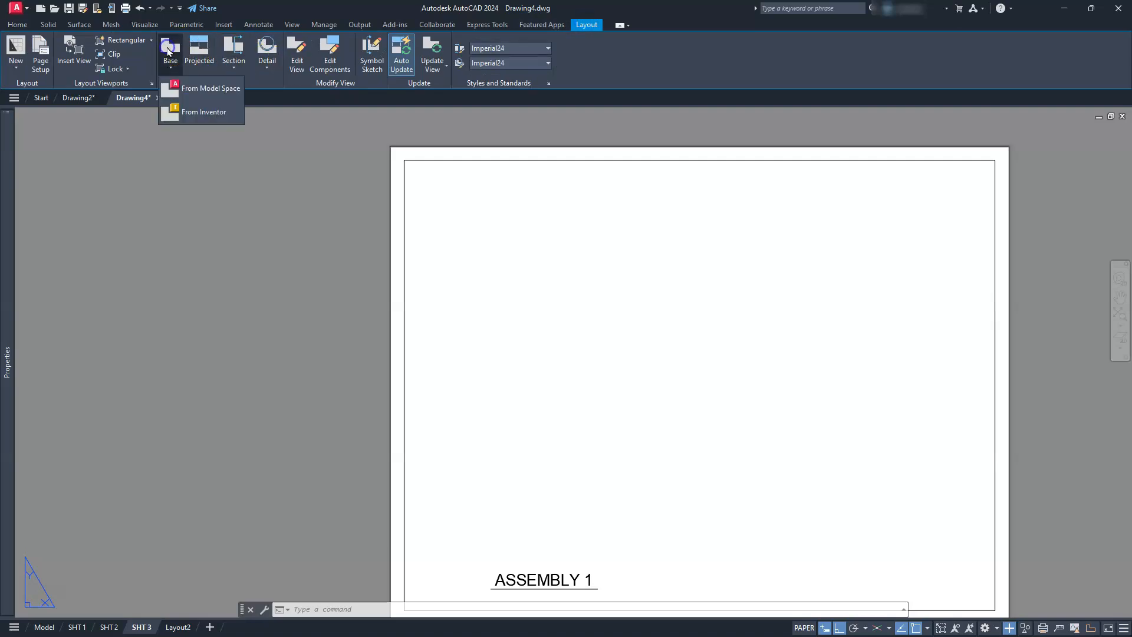
pyautogui.click(180, 89)
pyautogui.click(30, 47)
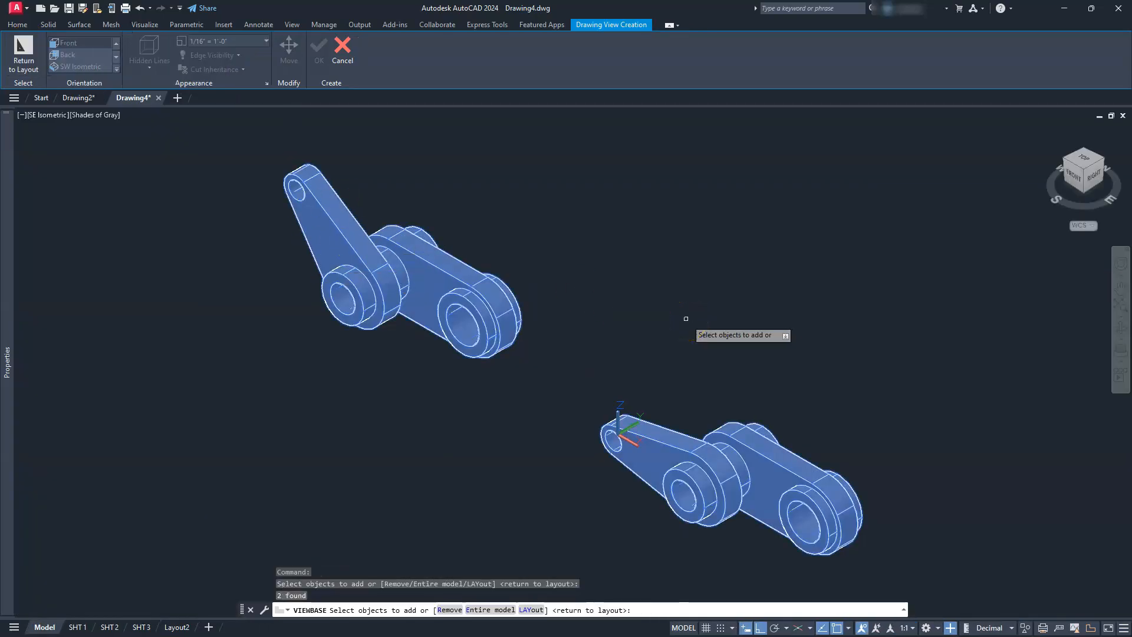
pyautogui.click(579, 293)
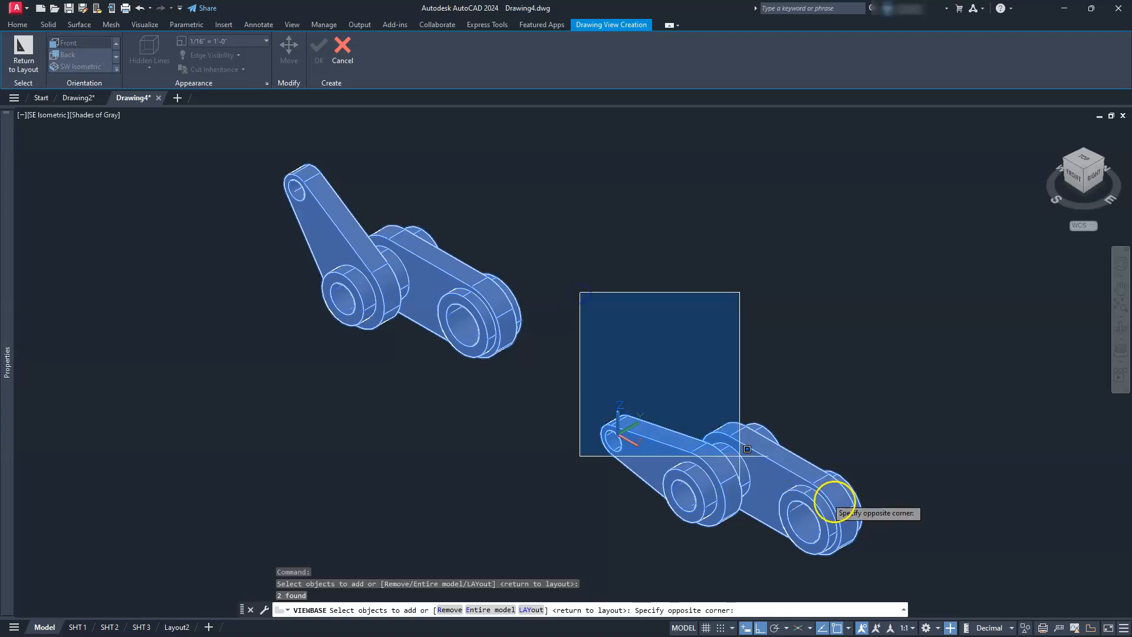
pyautogui.keyDown('shift'); pyautogui.click(935, 581); pyautogui.keyUp('shift')
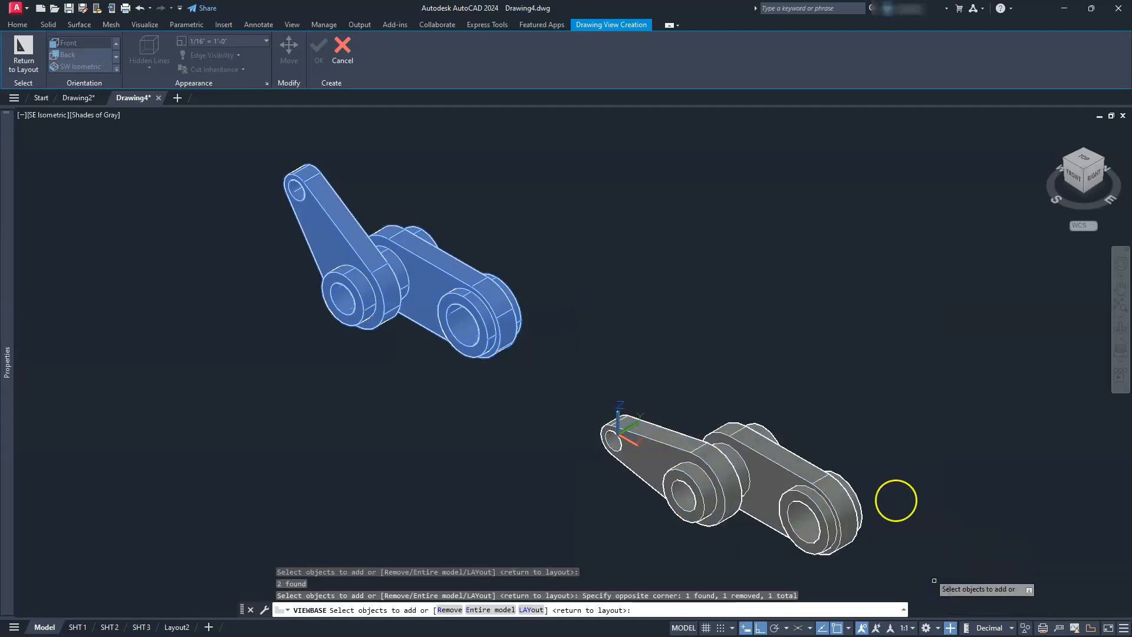
pyautogui.click(27, 56)
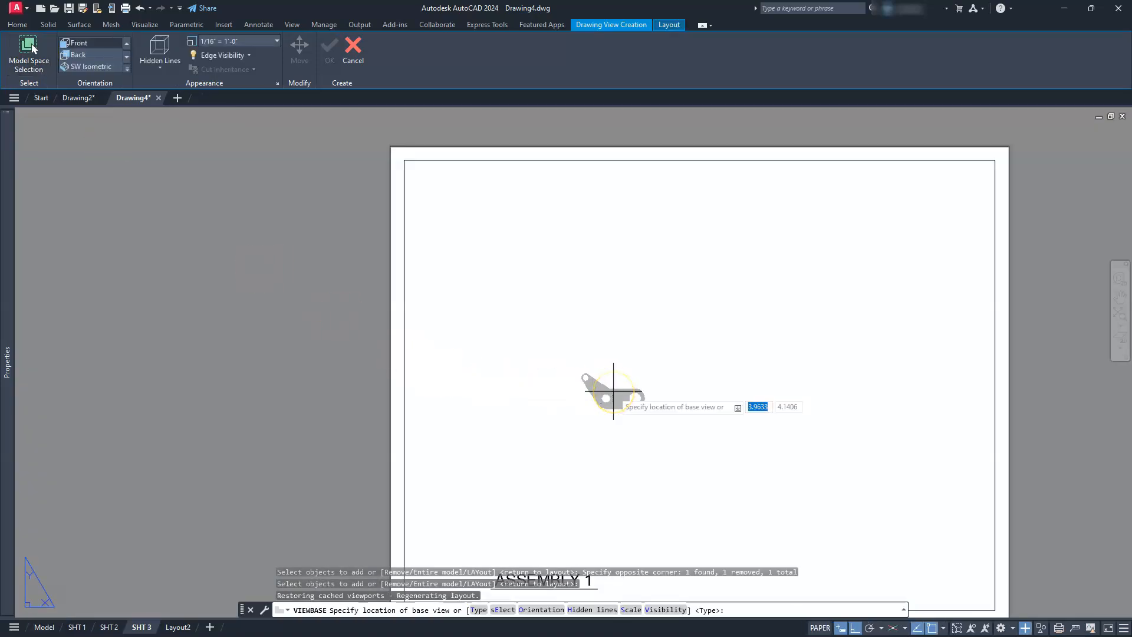
# Step: Place the front base view at 3/16" = 1'-0" scale above the ASSEMBLY 1 label and project a top view directly above it
pyautogui.click(277, 42)
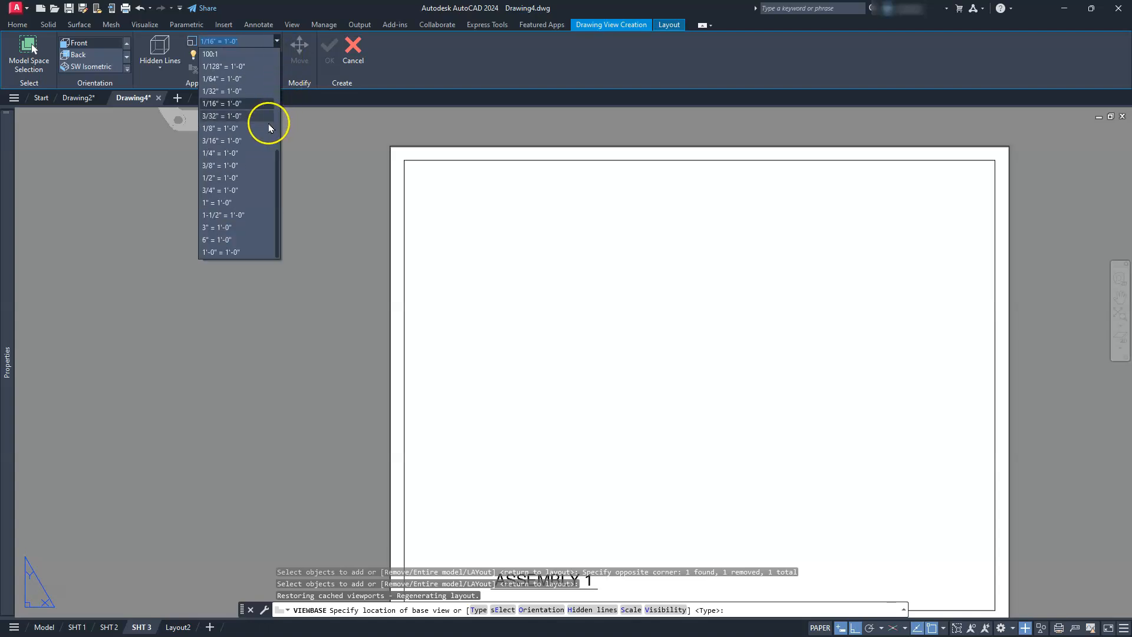
pyautogui.click(238, 141)
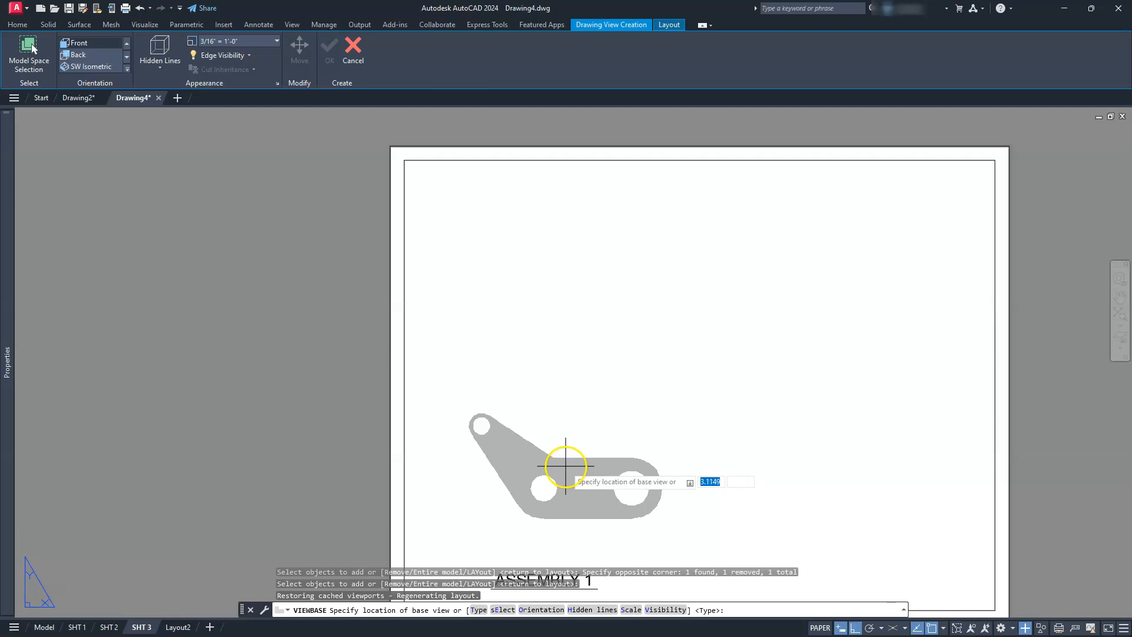
pyautogui.click(566, 469)
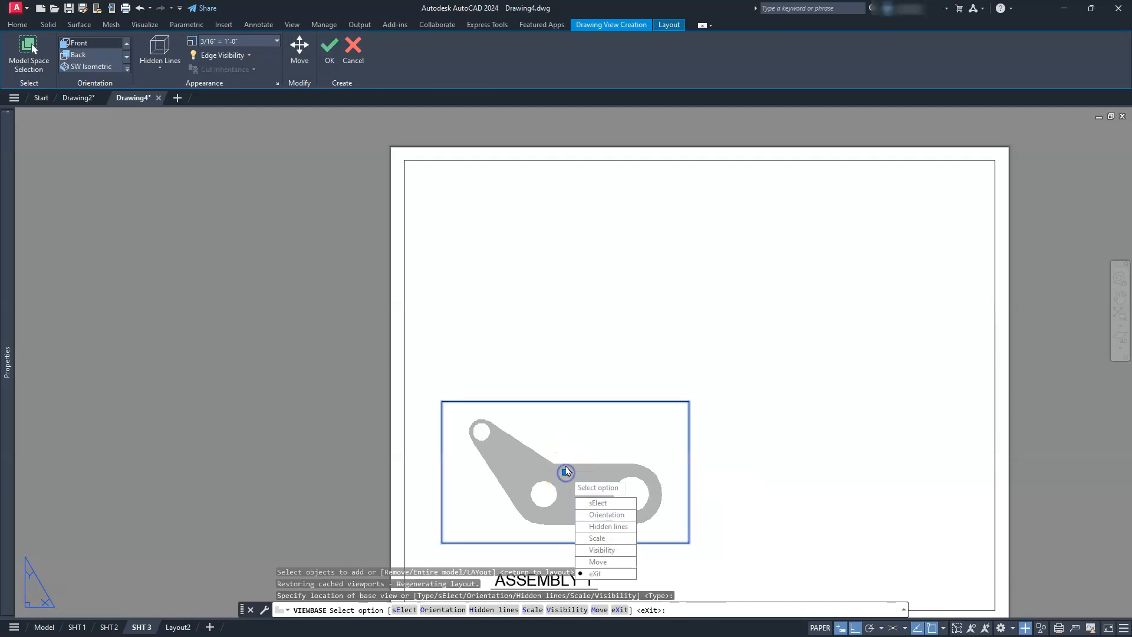
pyautogui.press('Return')
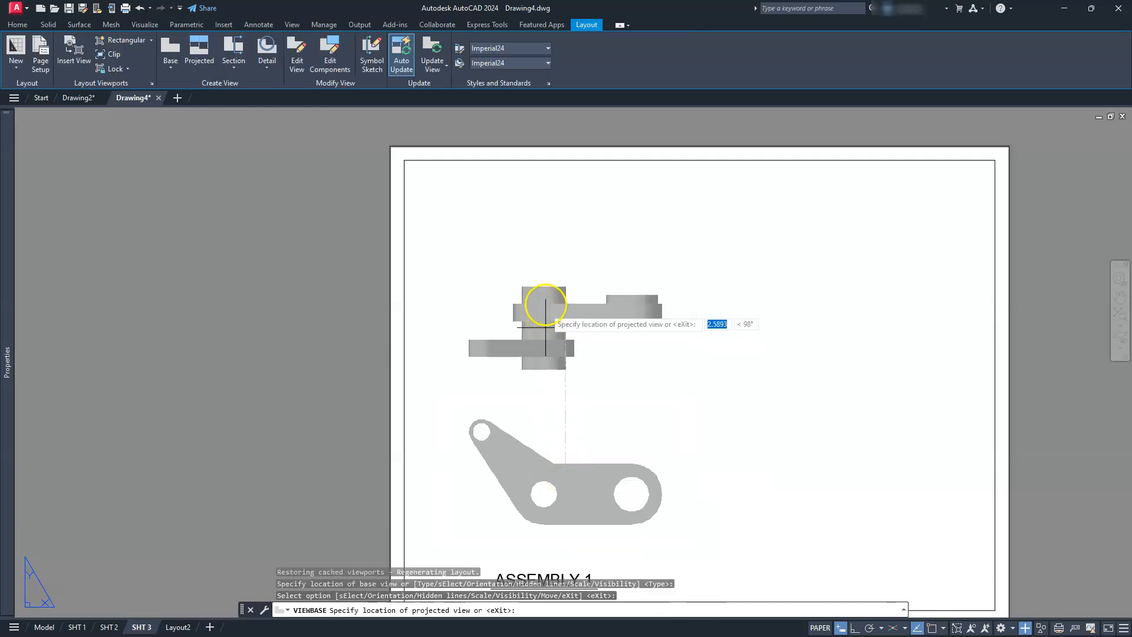
pyautogui.click(544, 295)
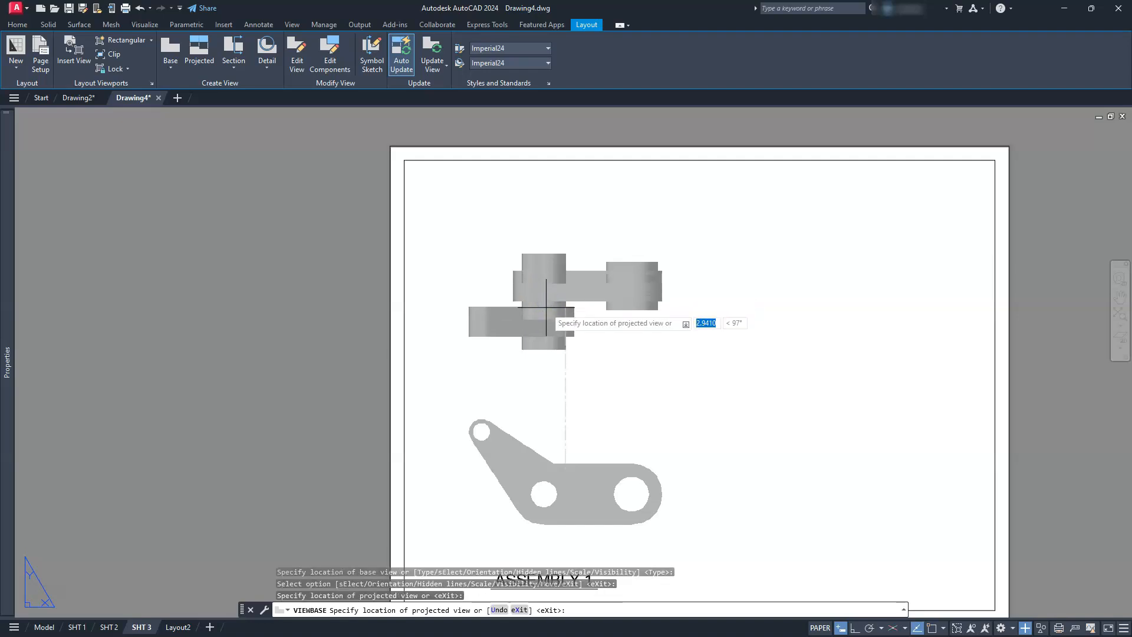
pyautogui.press('Return')
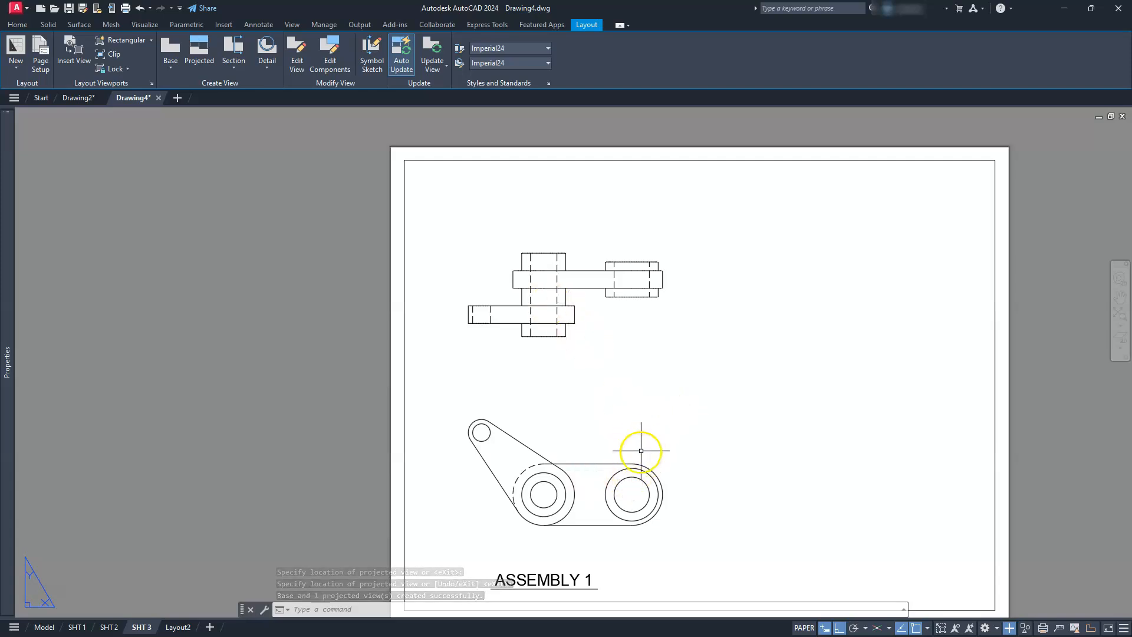
# Step: Project an isometric view from the front view into the upper-right corner of the sheet
pyautogui.click(595, 489)
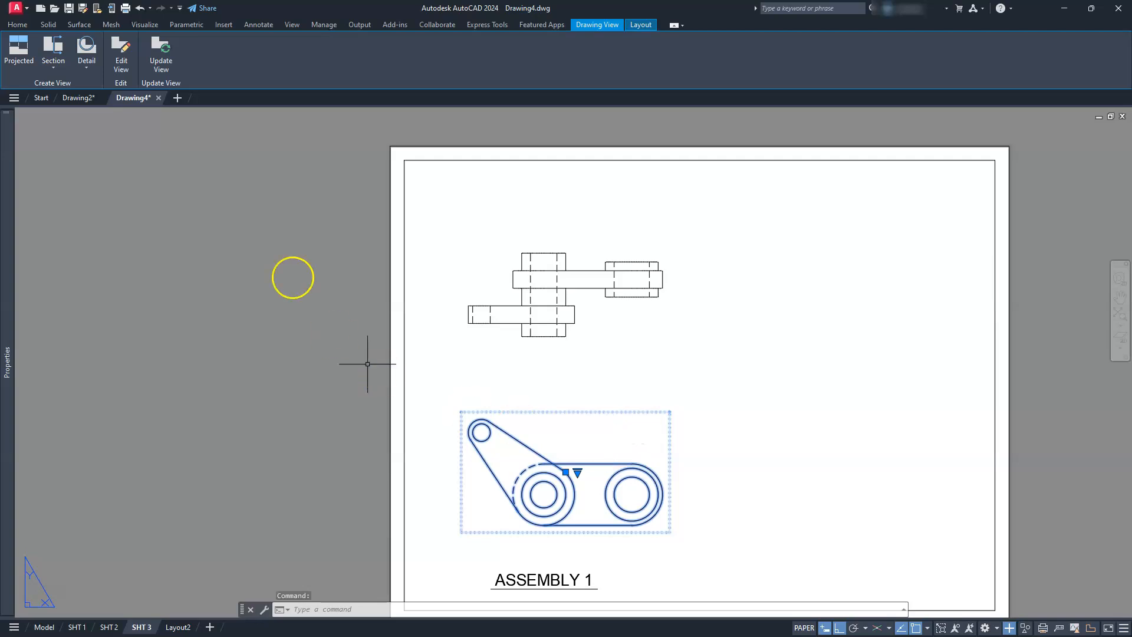
pyautogui.click(18, 53)
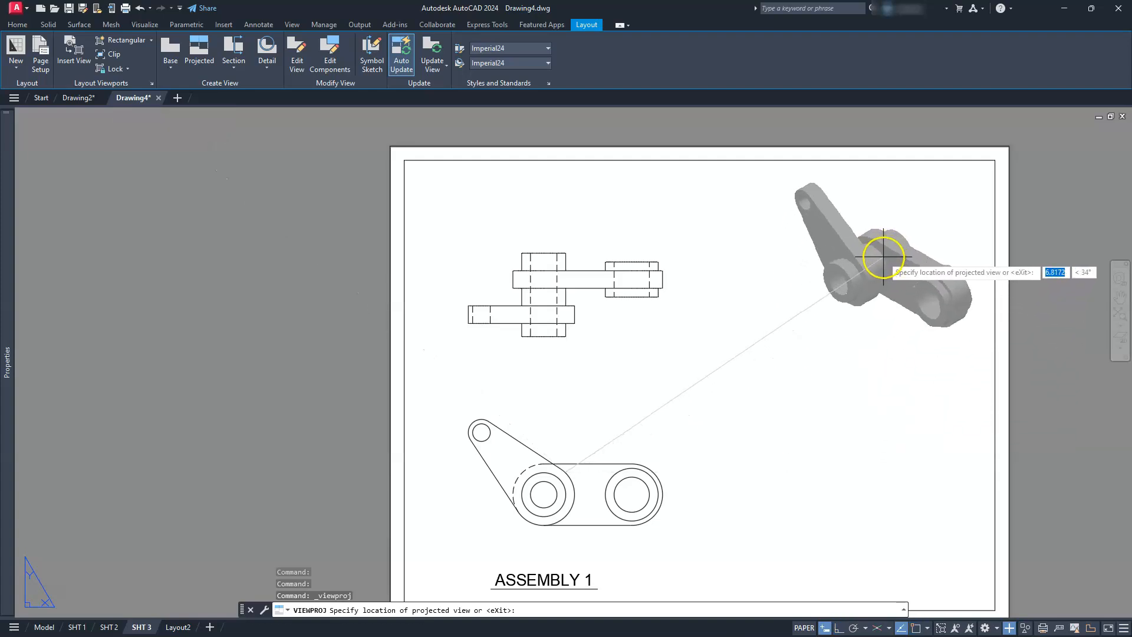
pyautogui.click(882, 250)
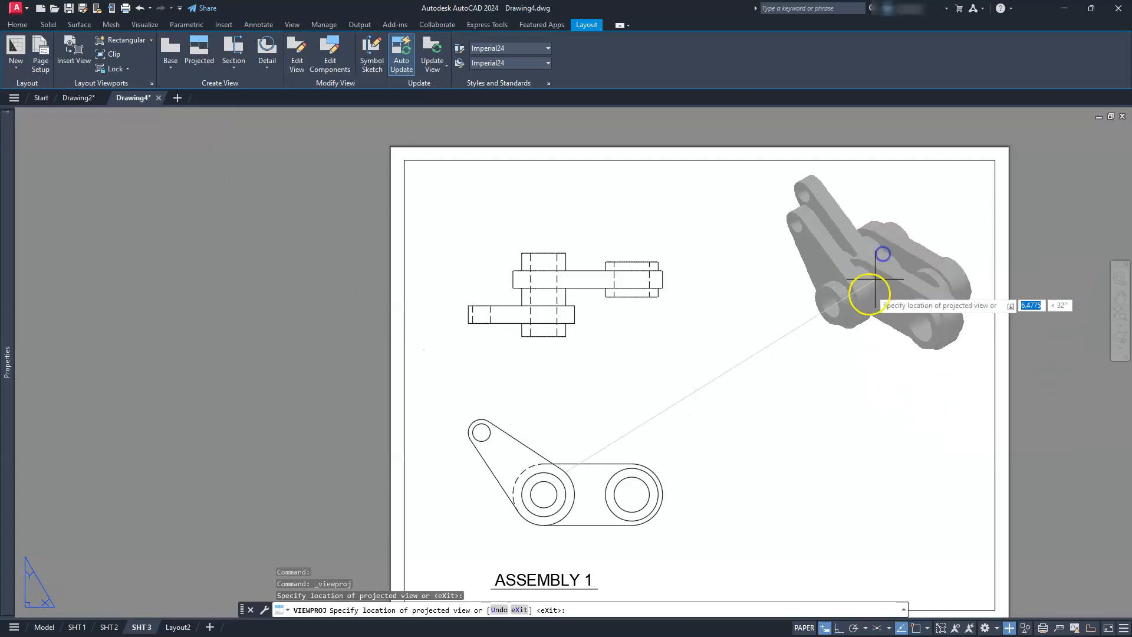
pyautogui.press('Return')
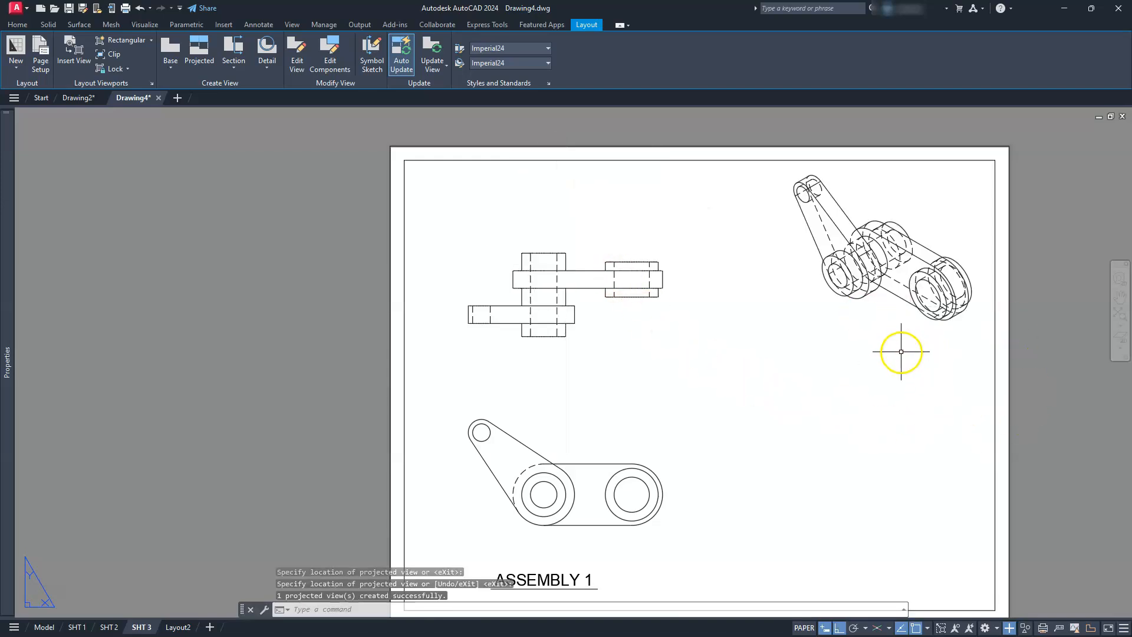
# Step: Change the isometric view's display style to shaded with visible lines
pyautogui.click(884, 321)
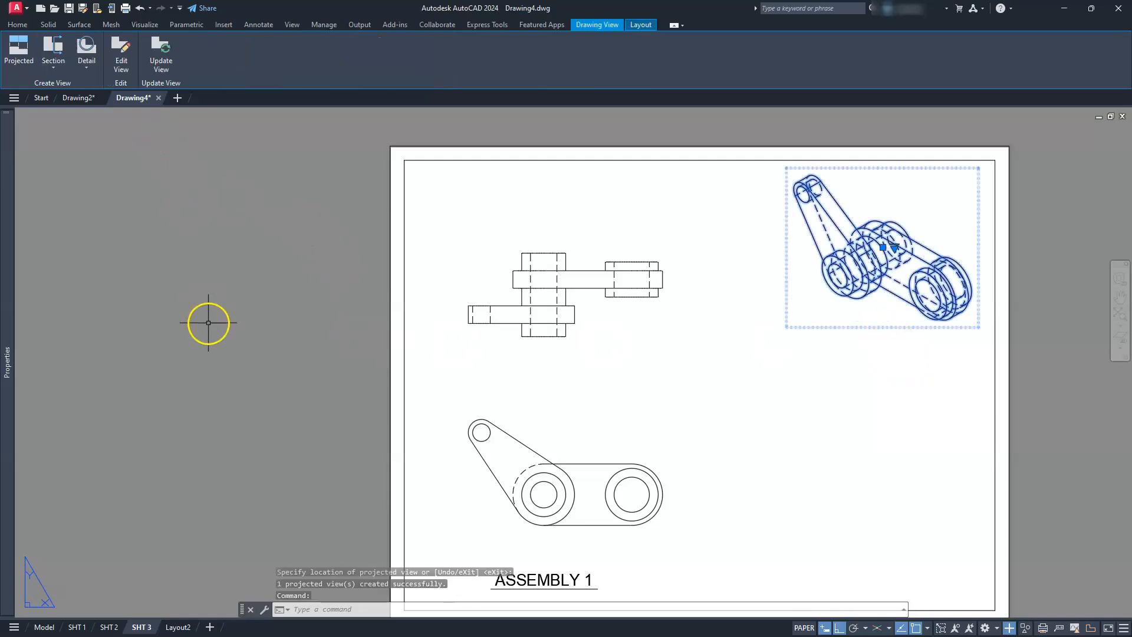
pyautogui.click(120, 58)
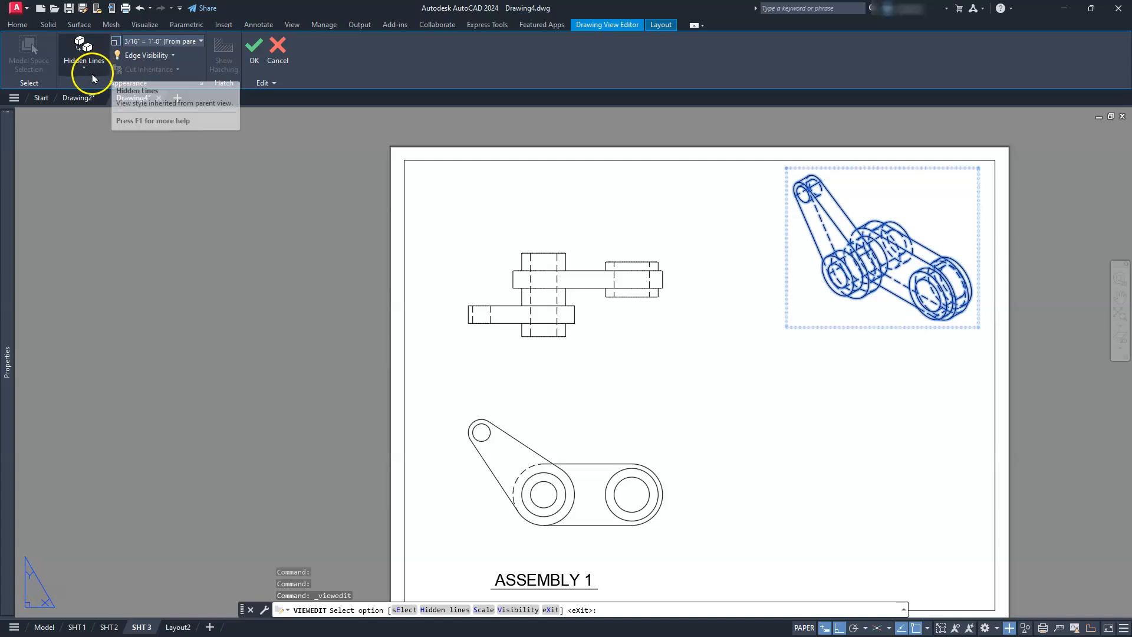
pyautogui.click(91, 72)
pyautogui.click(115, 162)
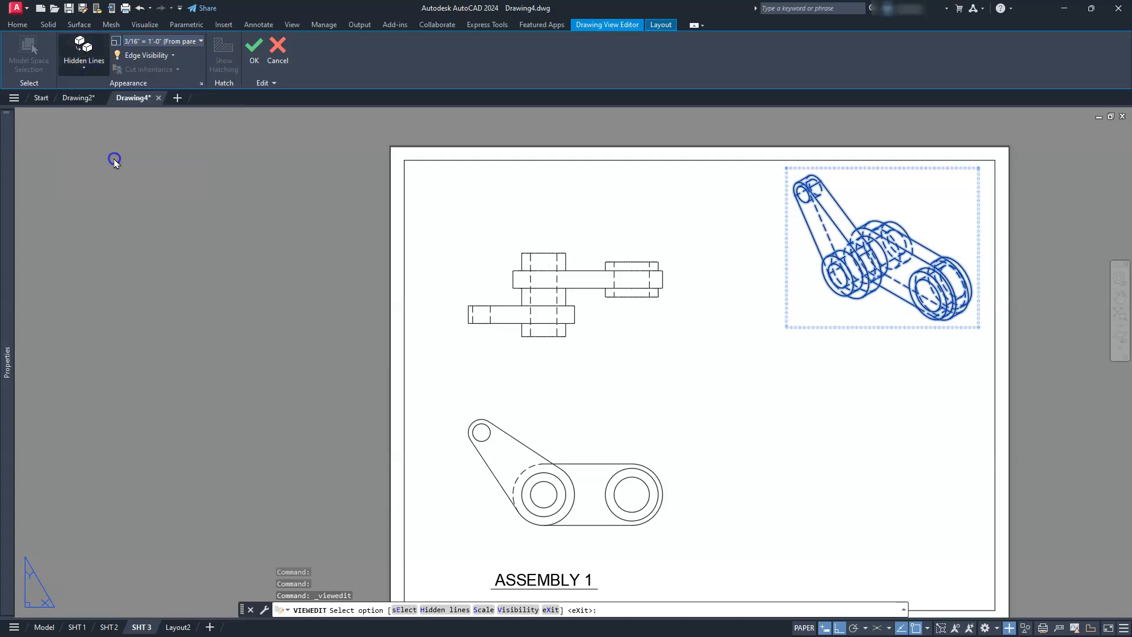
pyautogui.click(255, 60)
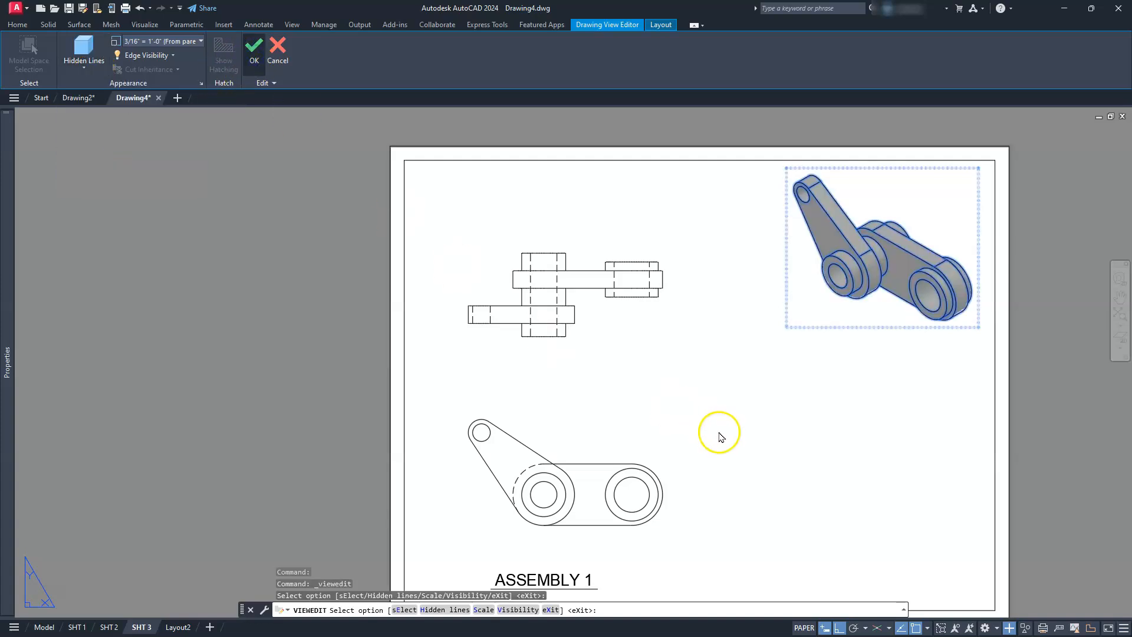
pyautogui.moveTo(614, 498); pyautogui.dragTo(622, 449, button='middle')
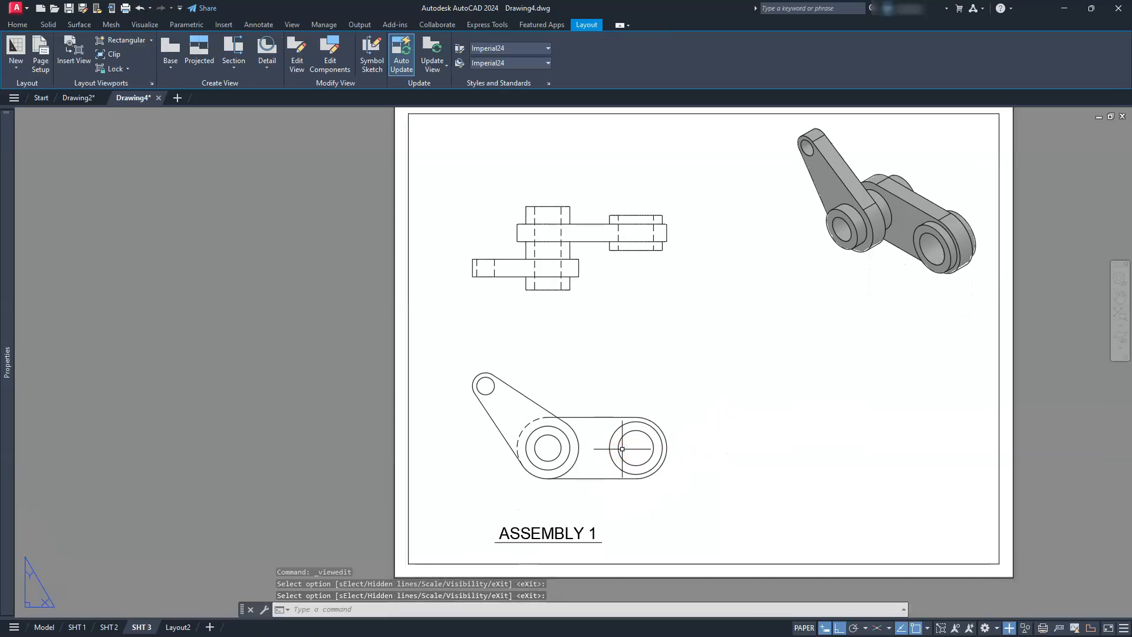
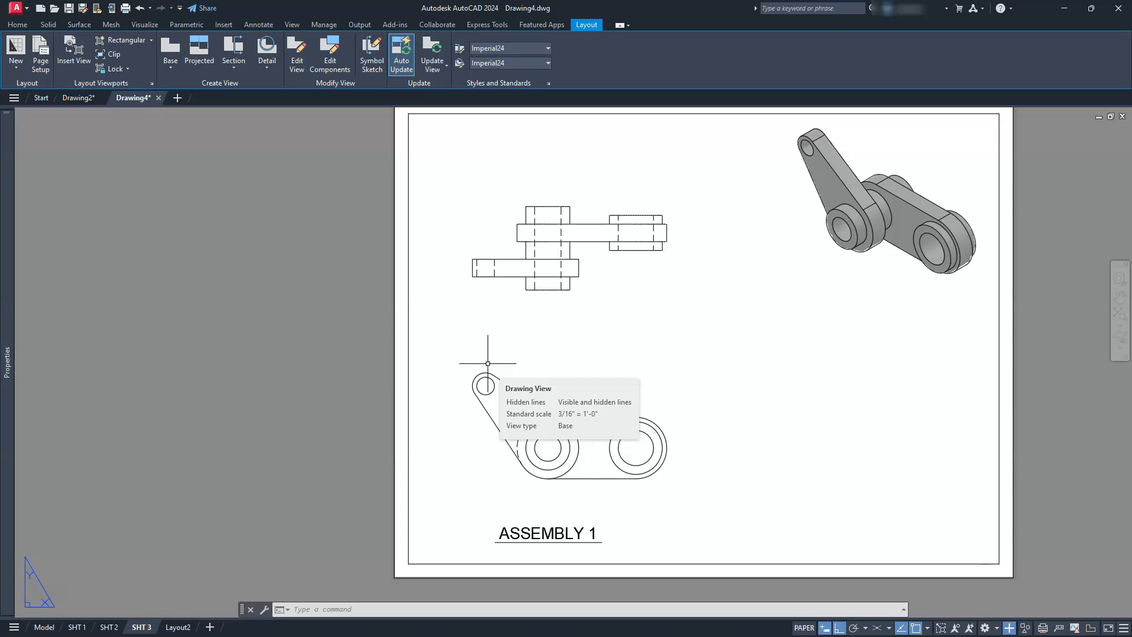
pyautogui.scroll(4, 559, 439)
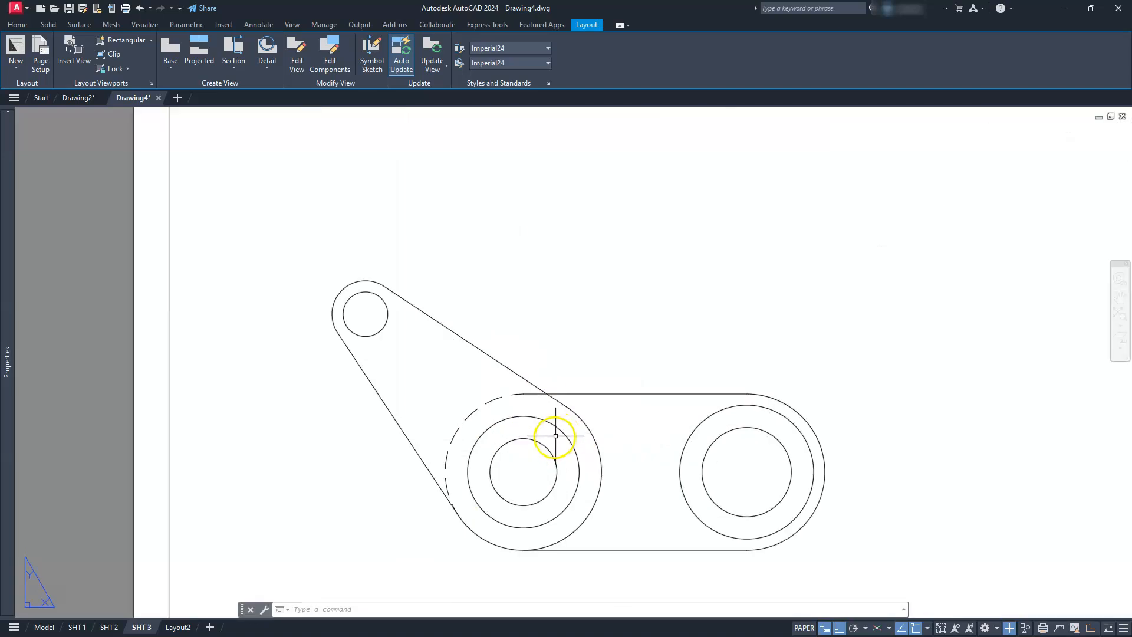
# Step: Start a section view from the front view, running its cutting line horizontally from beyond the right boss to the centre of the left hub
pyautogui.moveTo(561, 435); pyautogui.dragTo(655, 392, button='middle')
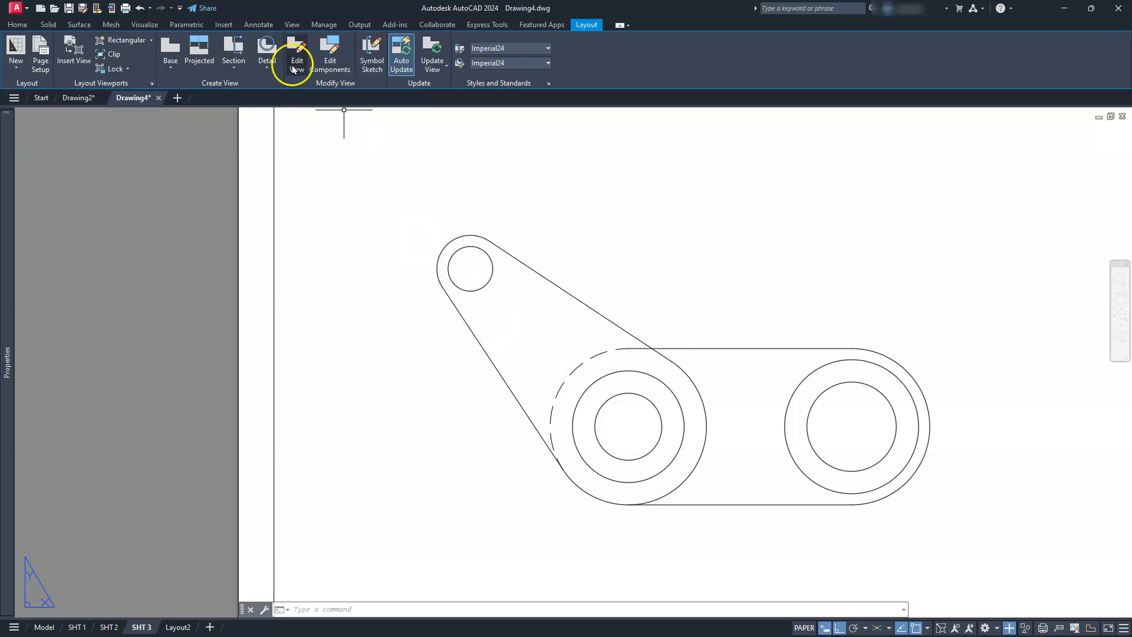
pyautogui.click(234, 47)
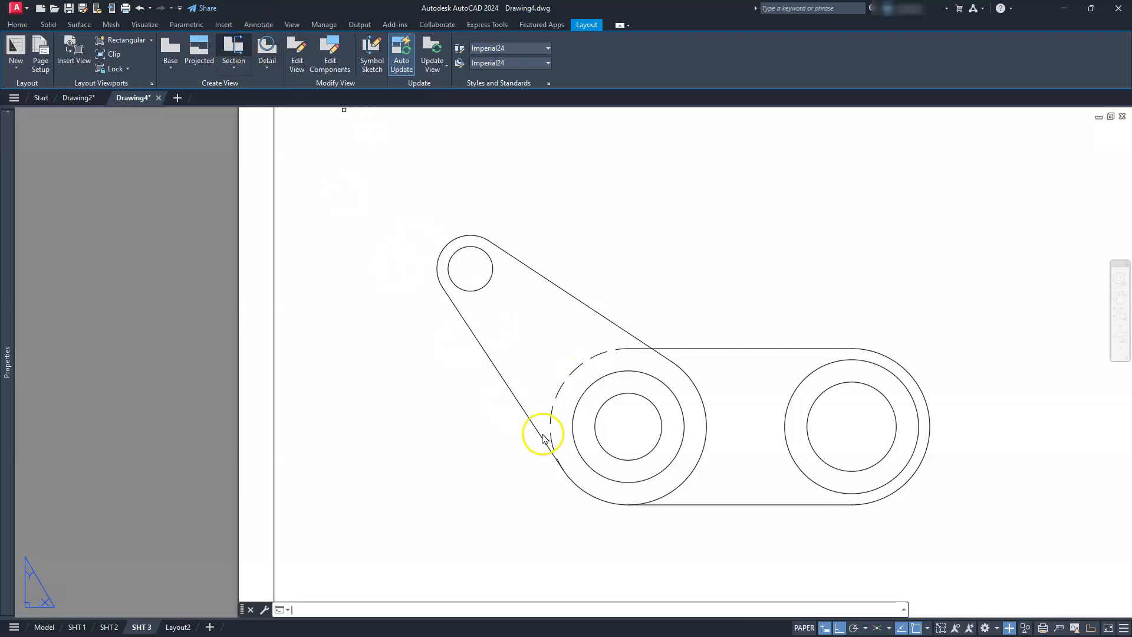
pyautogui.click(735, 469)
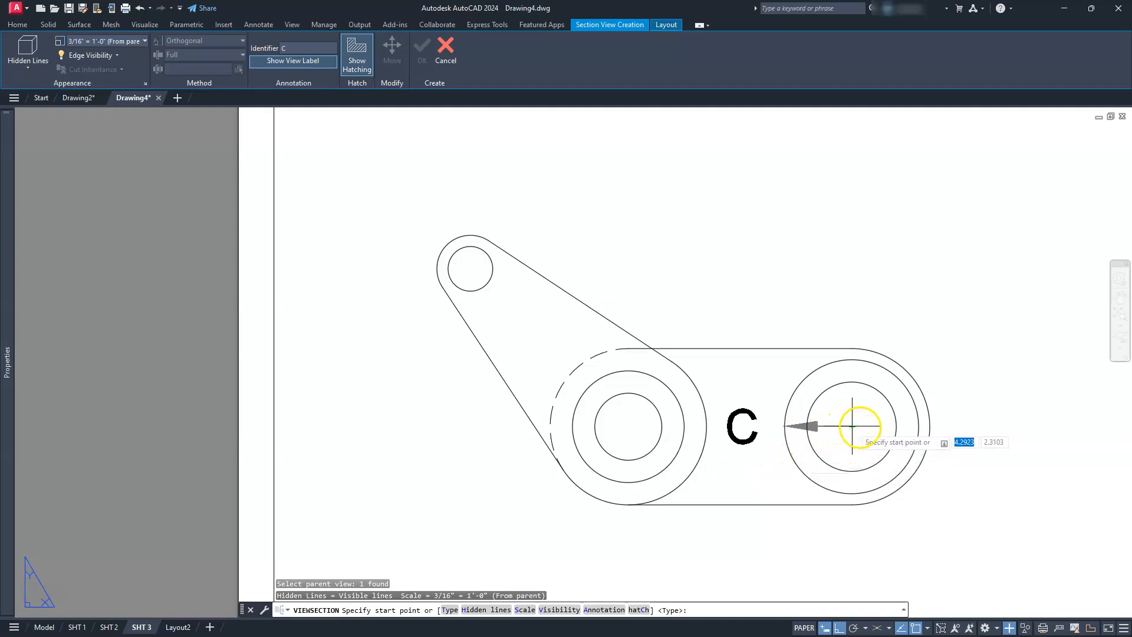
pyautogui.click(989, 426)
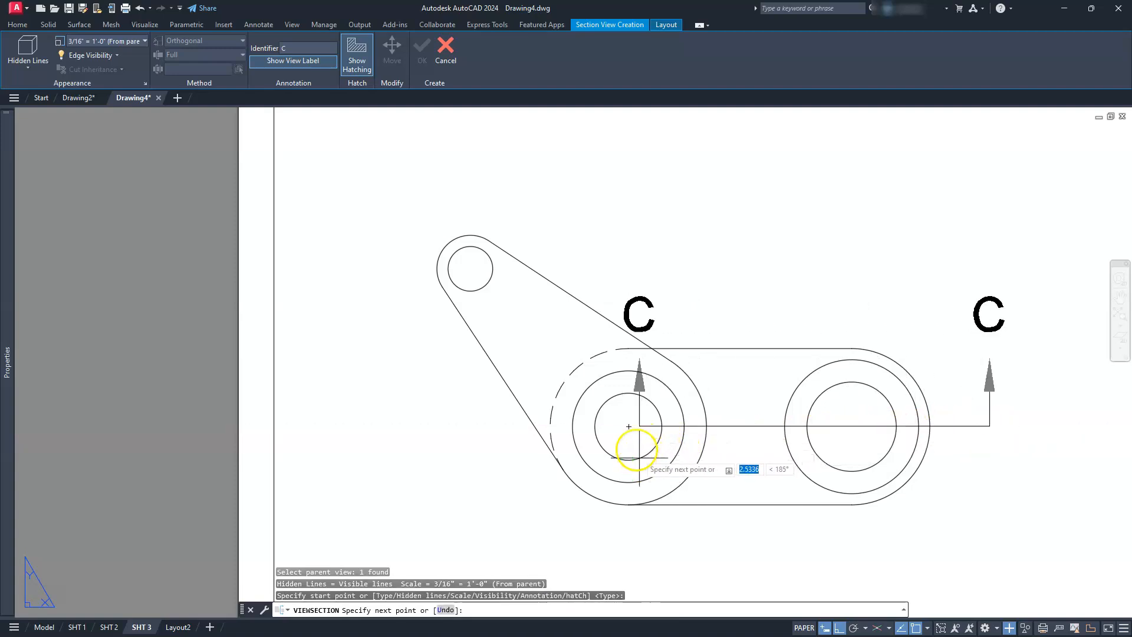
pyautogui.click(629, 426)
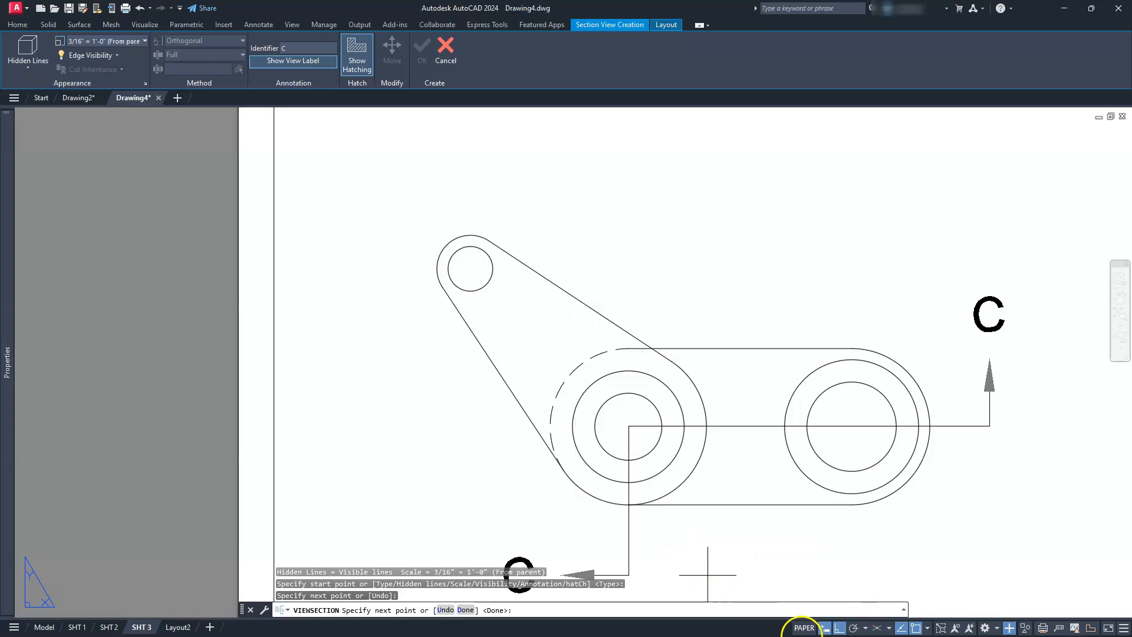
# Step: Switch from Ortho to polar tracking and finish the cutting line diagonally at 45° from the hub centre past the angled arm's upper end
pyautogui.click(839, 629)
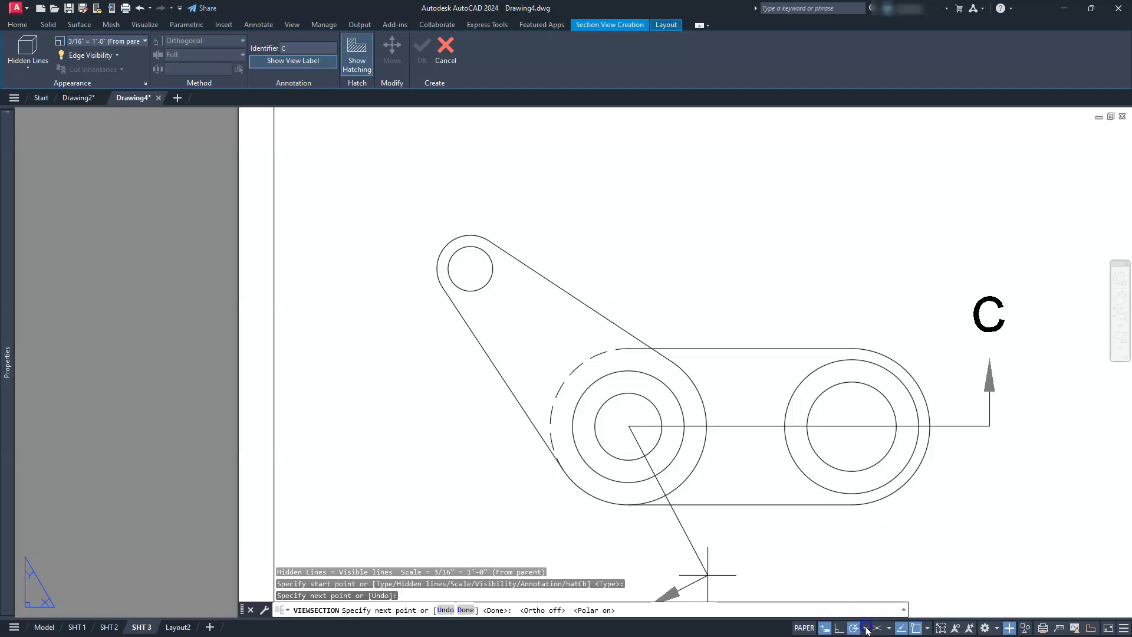
pyautogui.click(867, 628)
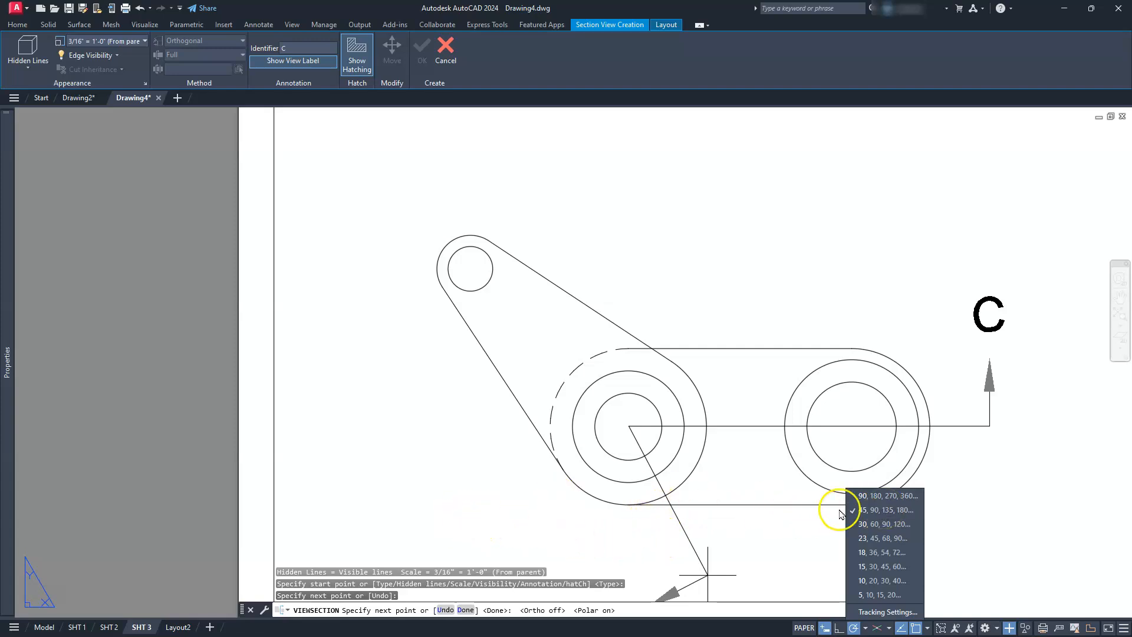
pyautogui.click(375, 476)
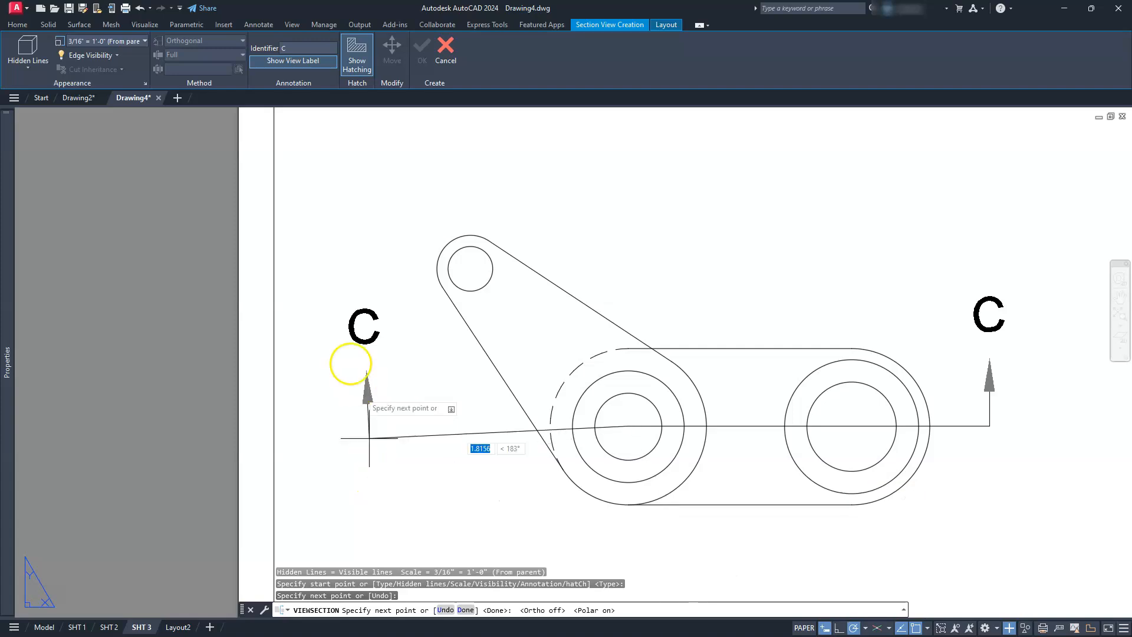
pyautogui.click(417, 211)
pyautogui.press('Return')
# Step: Place the C-C section view between the front and top views and accept its default options
pyautogui.scroll(2, 619, 328)
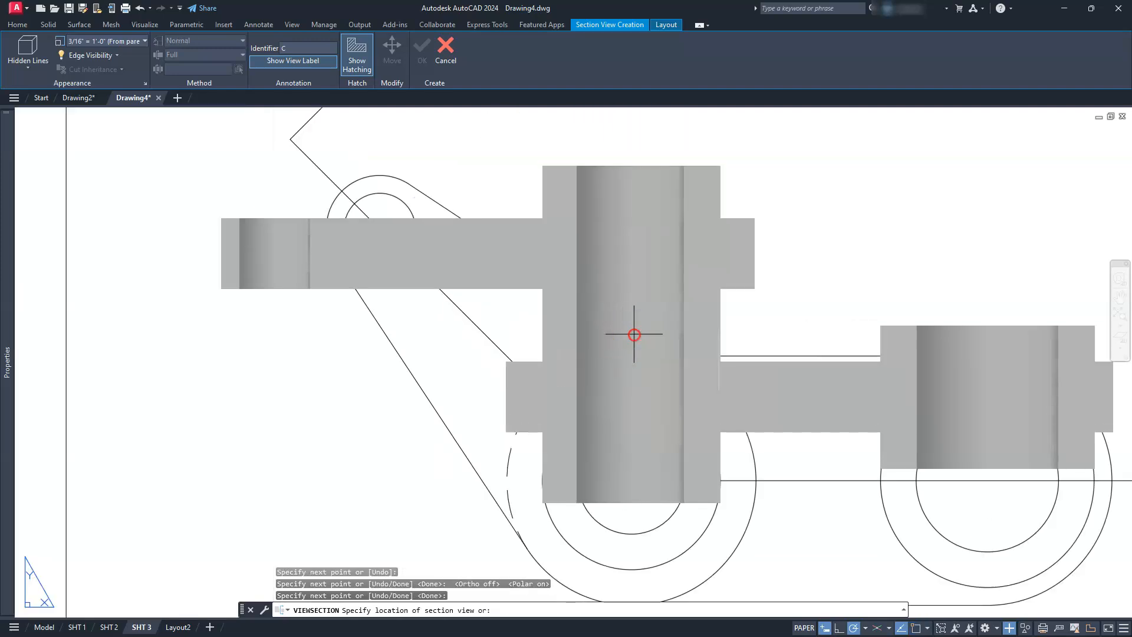
pyautogui.moveTo(634, 334); pyautogui.dragTo(462, 404, button='middle')
pyautogui.scroll(-4, 456, 392)
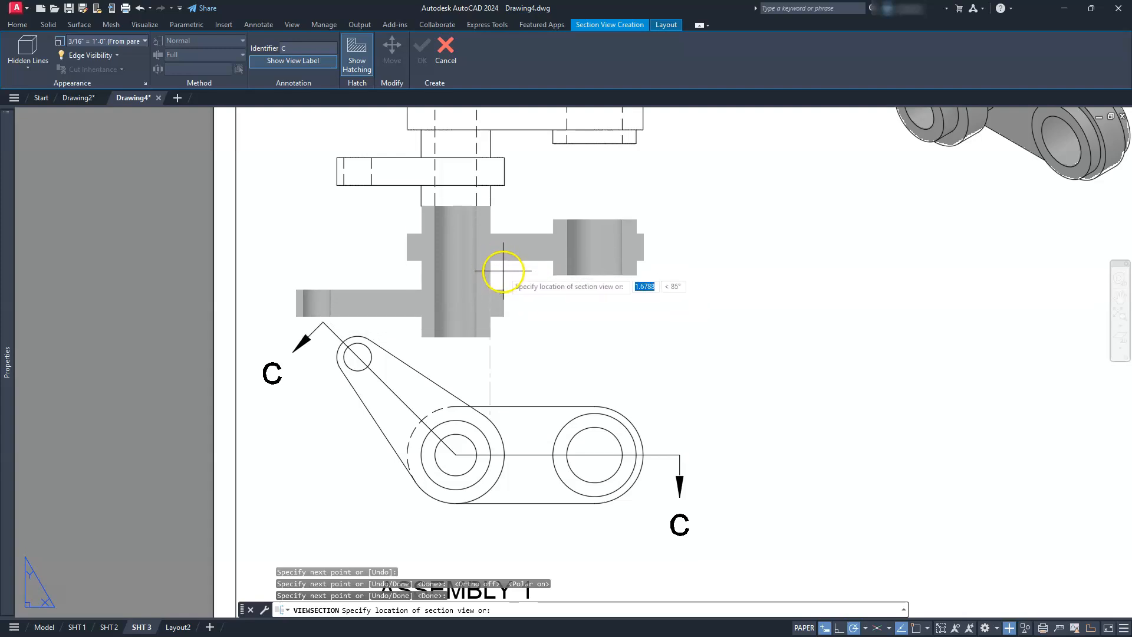
pyautogui.click(503, 271)
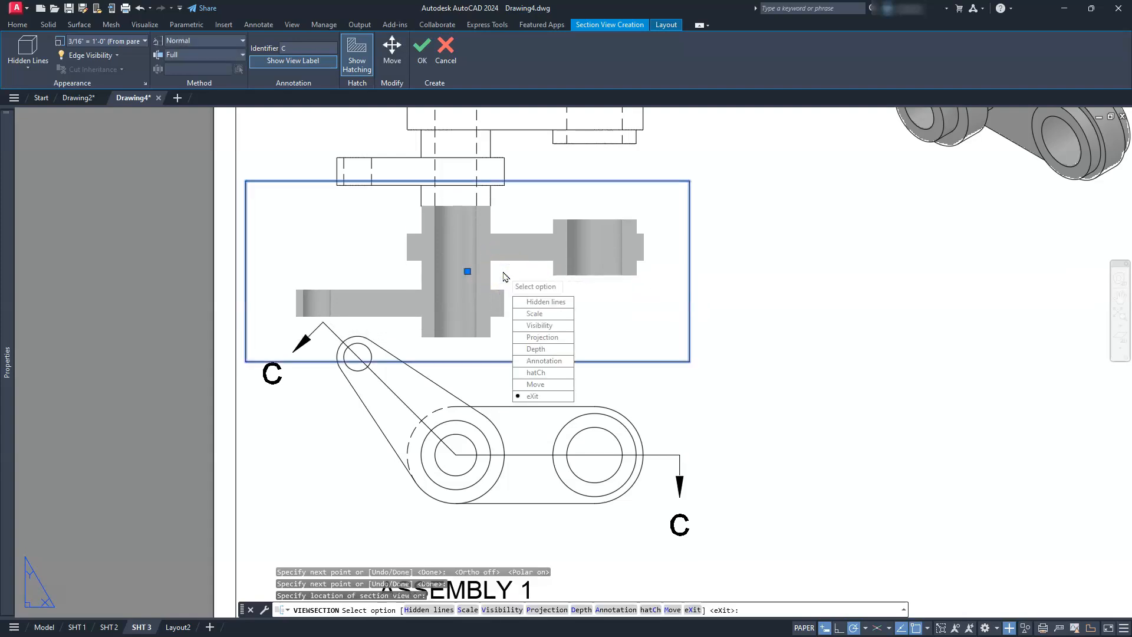
pyautogui.press('Return')
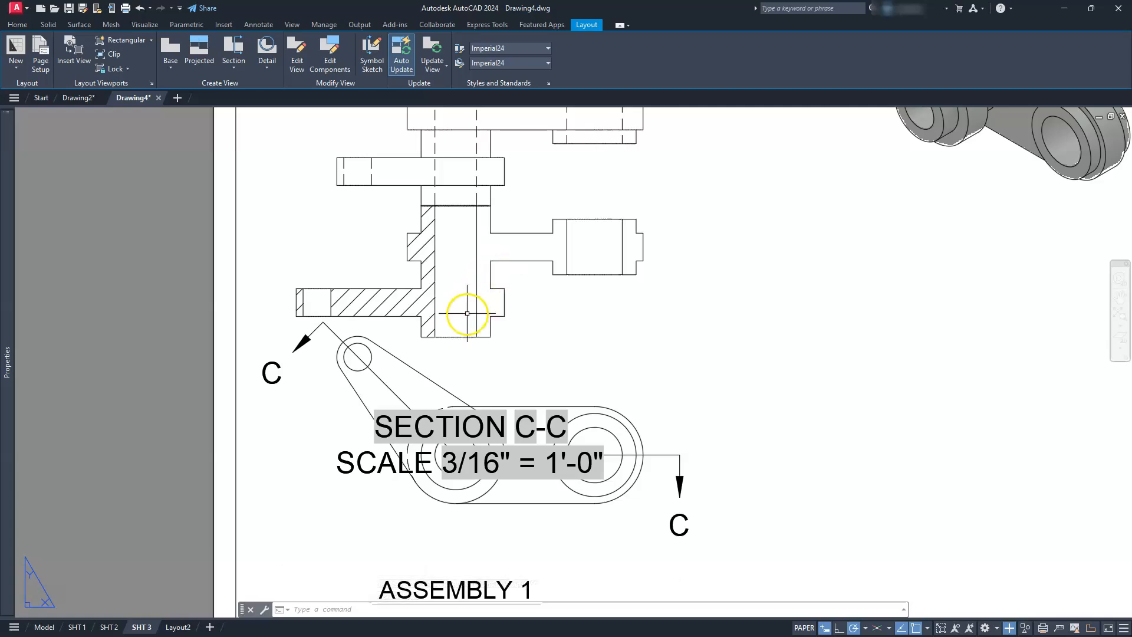
pyautogui.click(541, 338)
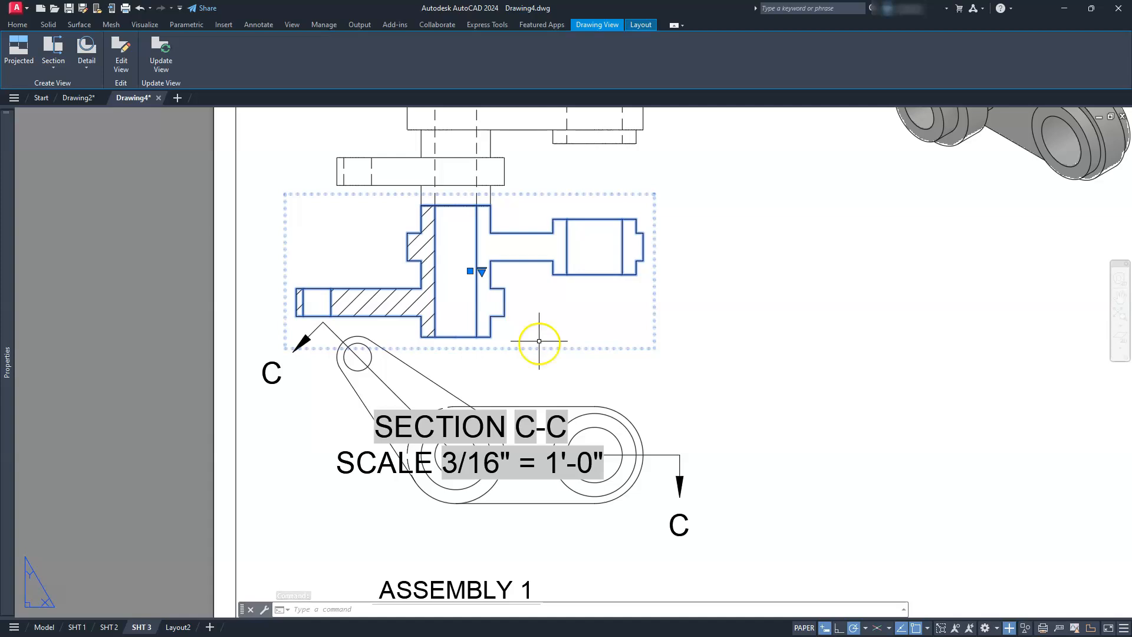
pyautogui.press('Escape')
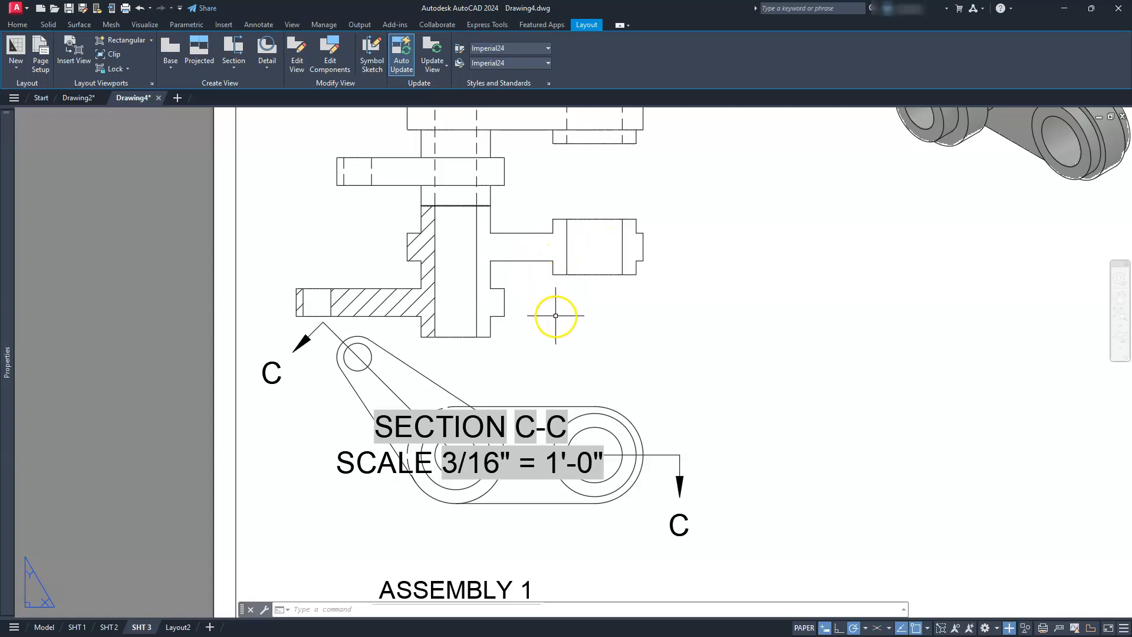
# Step: Set the view alignment of the C-C section view to Broken
pyautogui.scroll(3, 555, 316)
pyautogui.scroll(-5, 555, 316)
pyautogui.scroll(1, 555, 321)
pyautogui.moveTo(555, 321); pyautogui.dragTo(469, 340, button='middle')
pyautogui.press('Escape')
pyautogui.press('Escape')
pyautogui.click(426, 317)
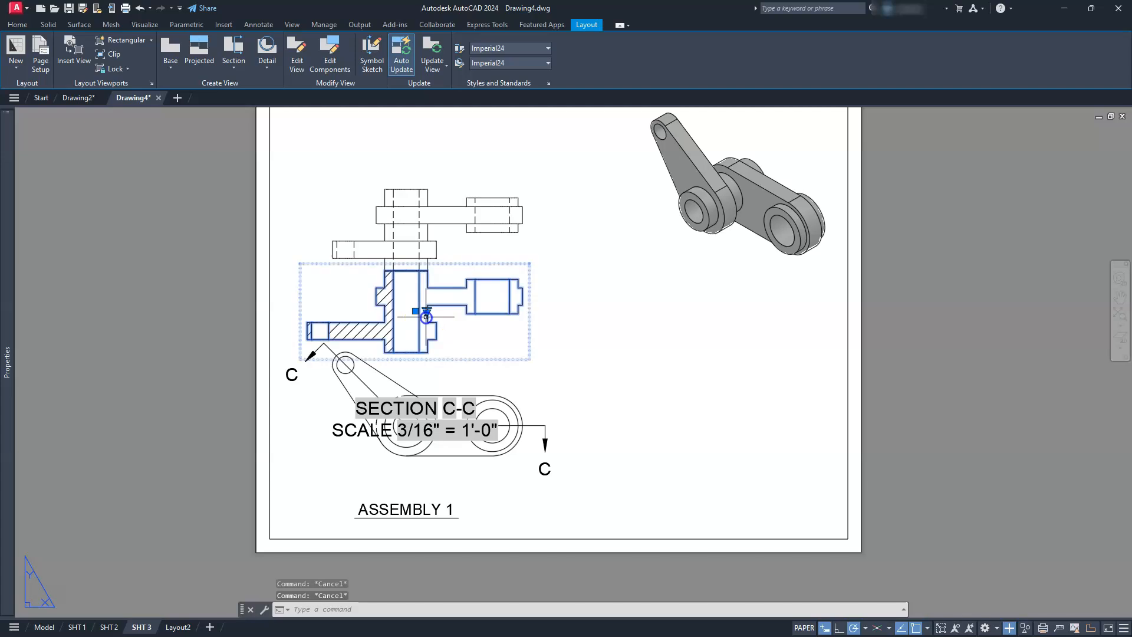
pyautogui.moveTo(8, 440)
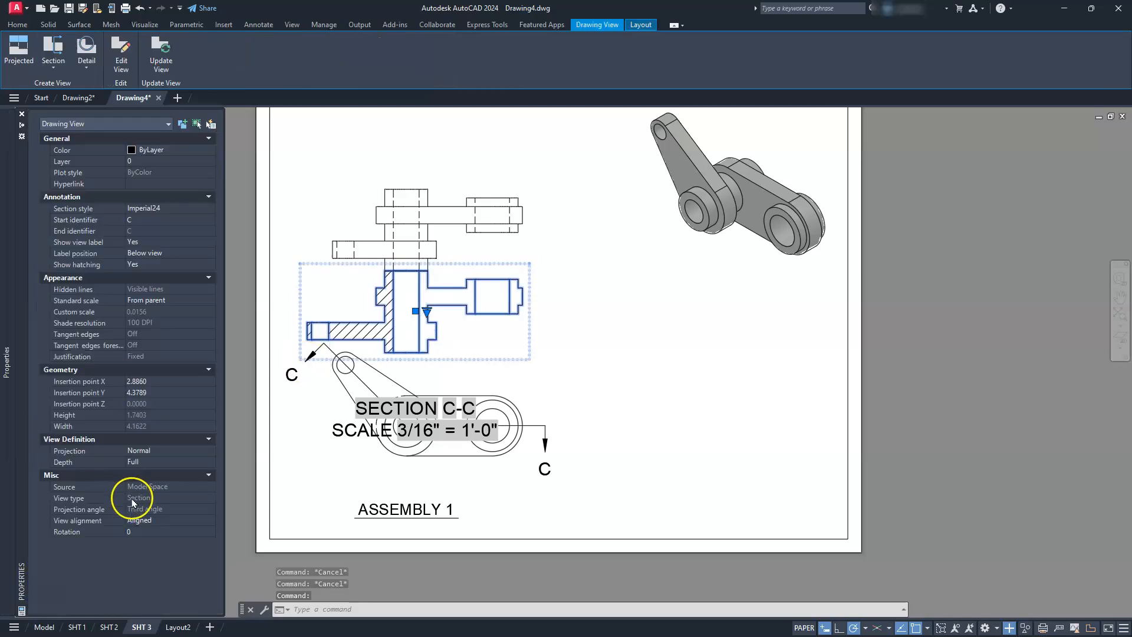
pyautogui.click(139, 520)
pyautogui.click(141, 541)
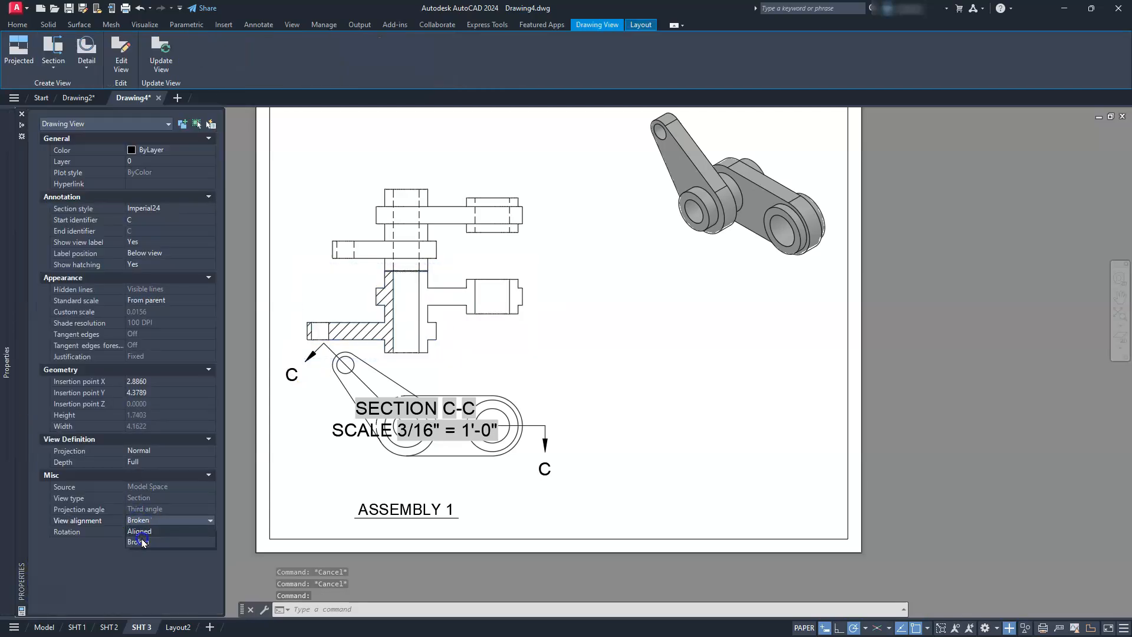
# Step: Move the C-C section view into the sheet's lower-right area, beside the front view and below the isometric
pyautogui.click(442, 313)
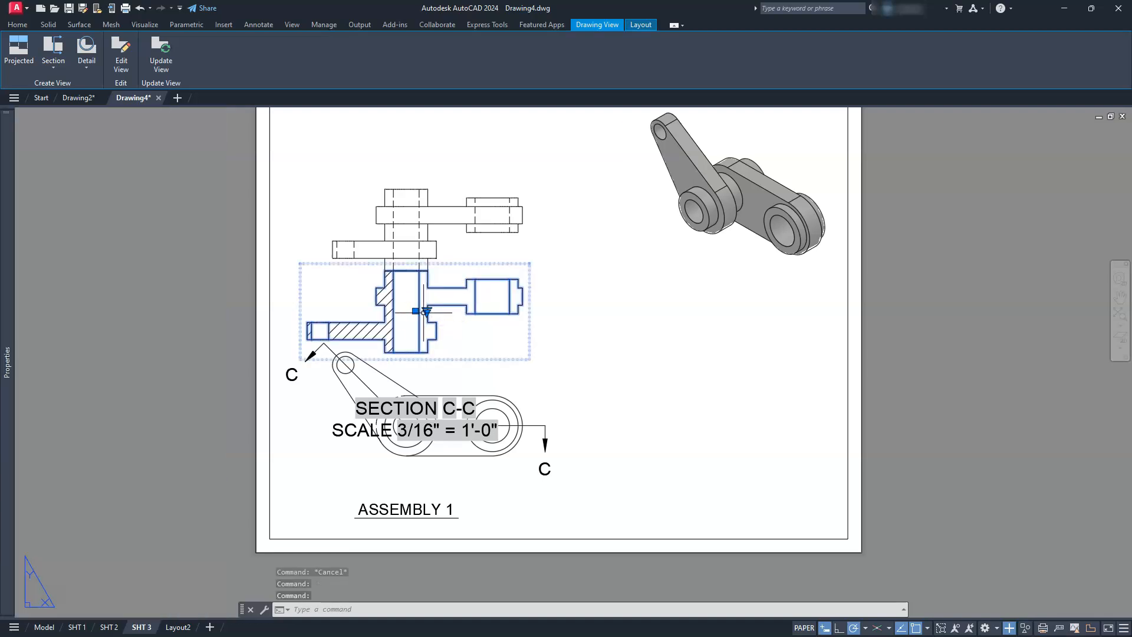
pyautogui.click(415, 310)
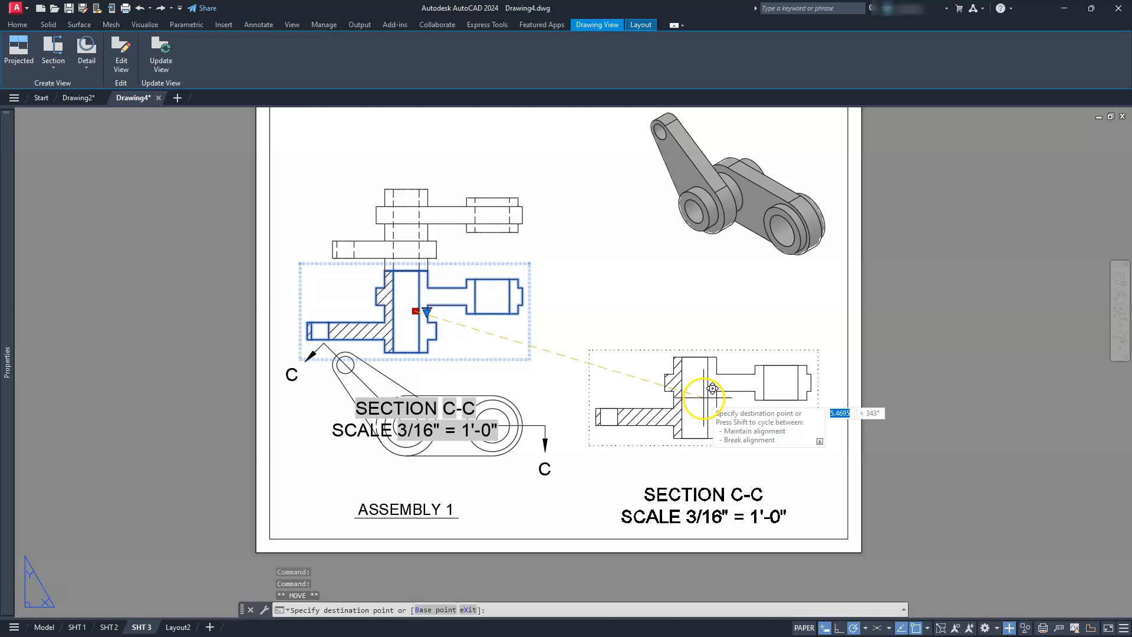
pyautogui.click(710, 389)
pyautogui.press('Escape')
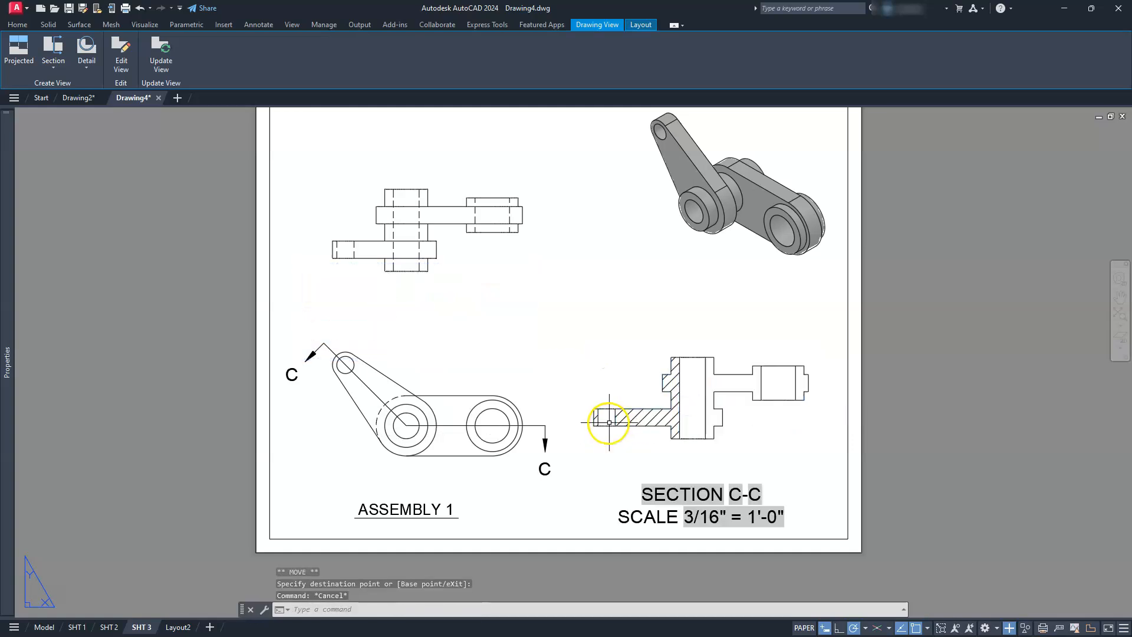
pyautogui.press('Escape')
# Step: Try to hatch the unhatched connecting arm in section C-C and delete the hatch created
pyautogui.scroll(4, 655, 385)
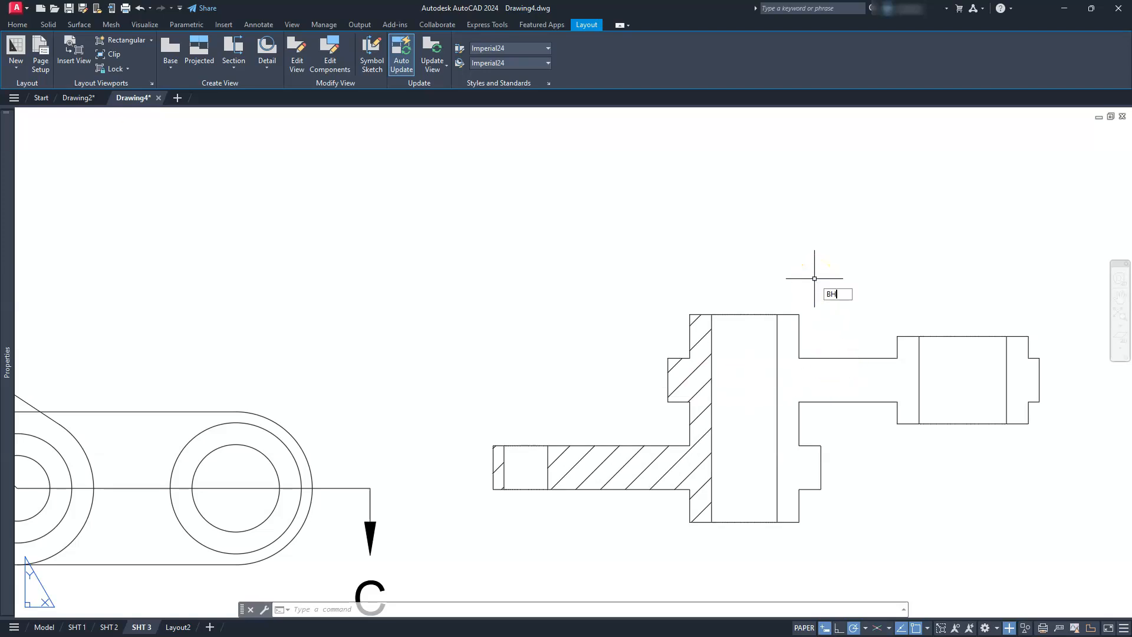
pyautogui.press('Return')
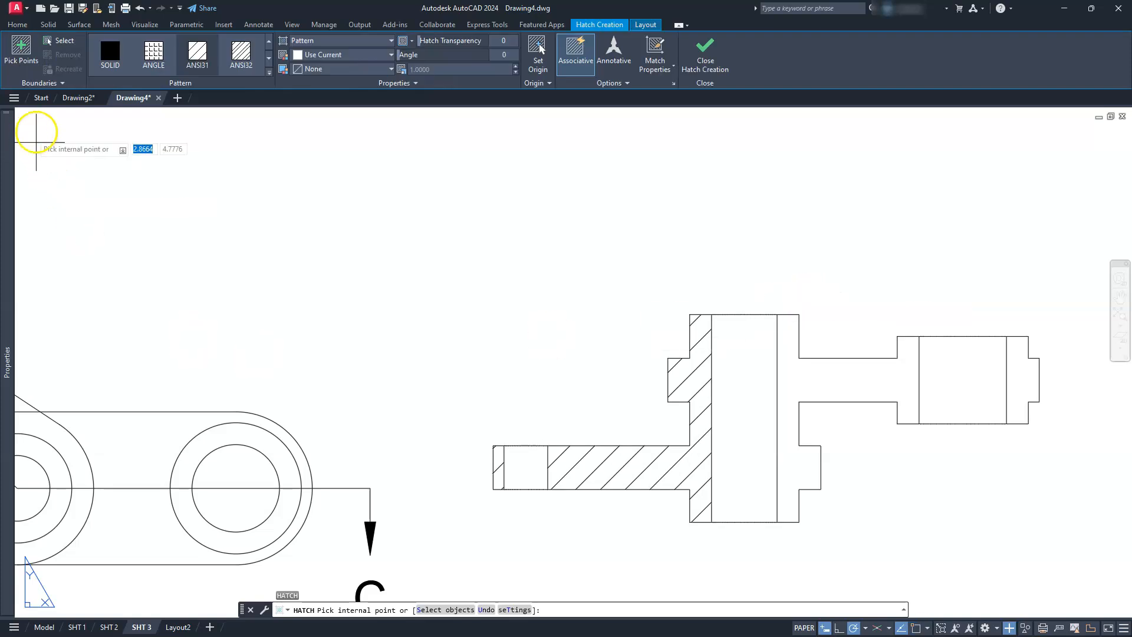
pyautogui.click(816, 380)
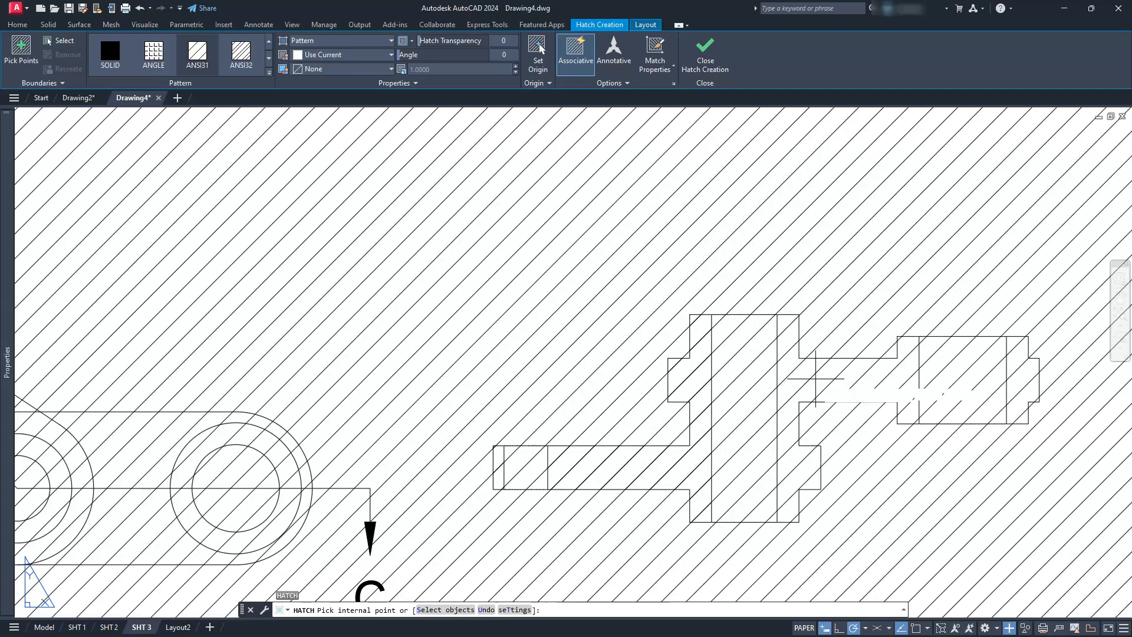
pyautogui.scroll(-3, 723, 380)
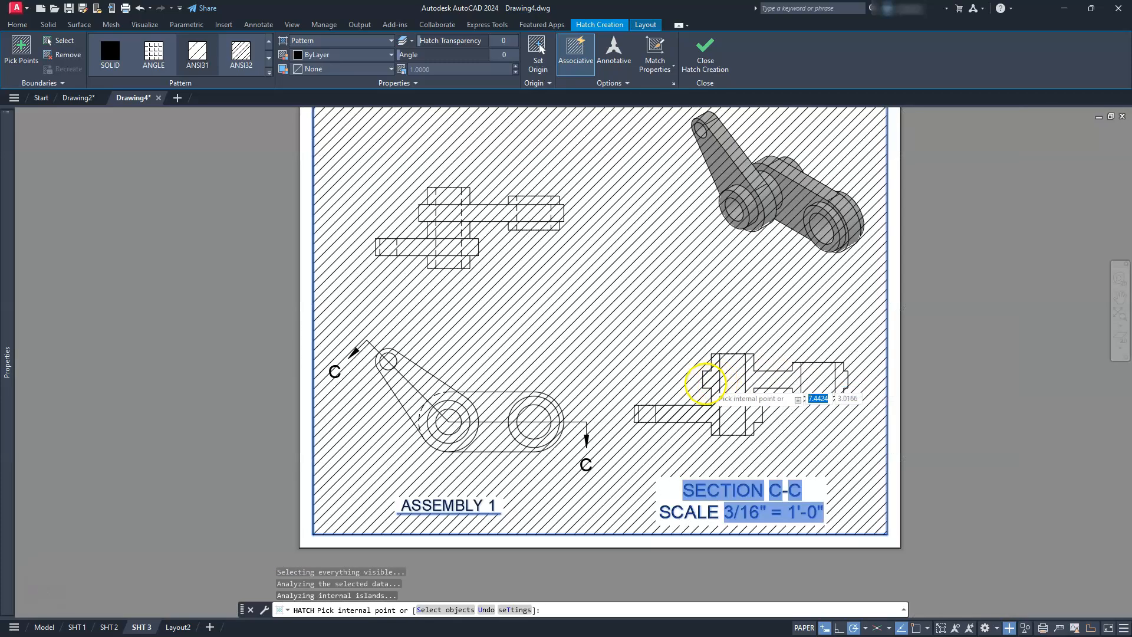
pyautogui.scroll(1, 705, 383)
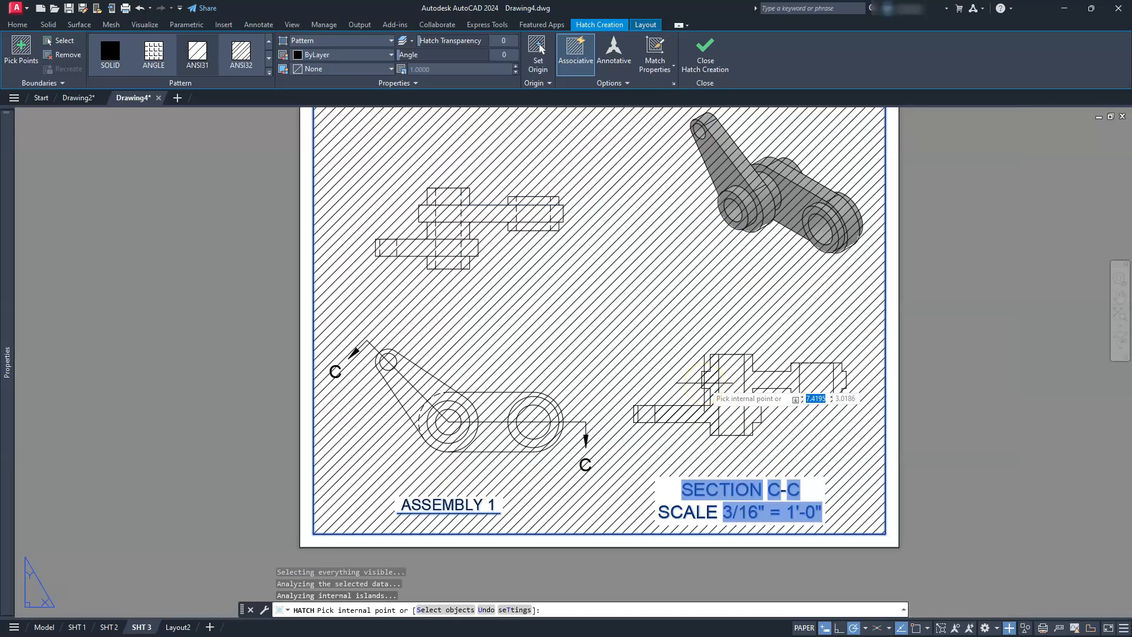
pyautogui.press('Escape')
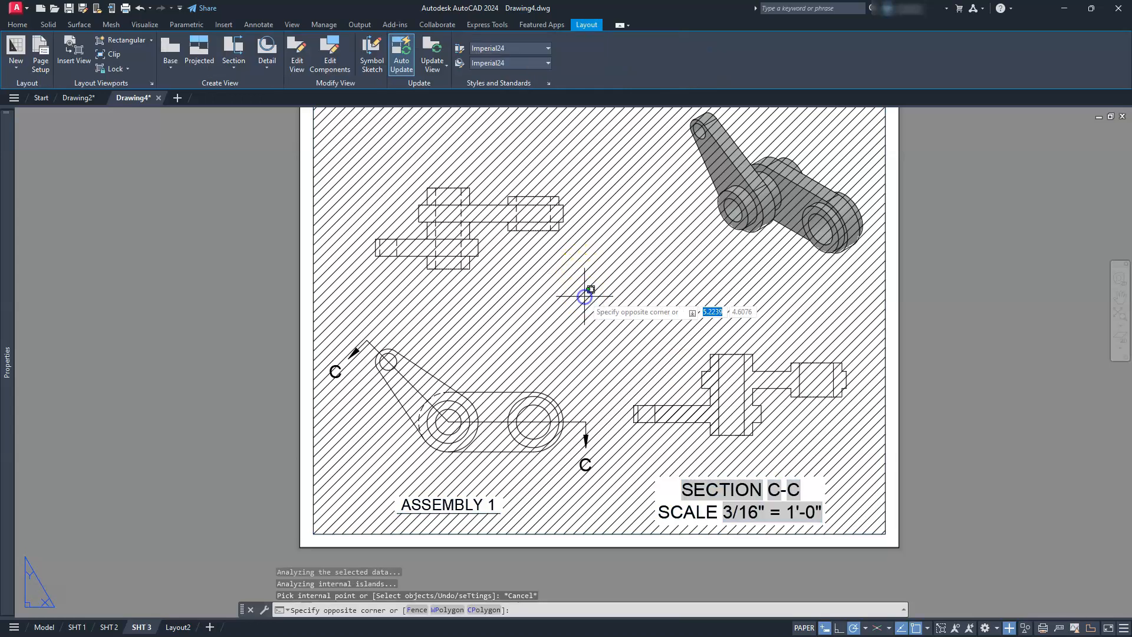
pyautogui.click(561, 319)
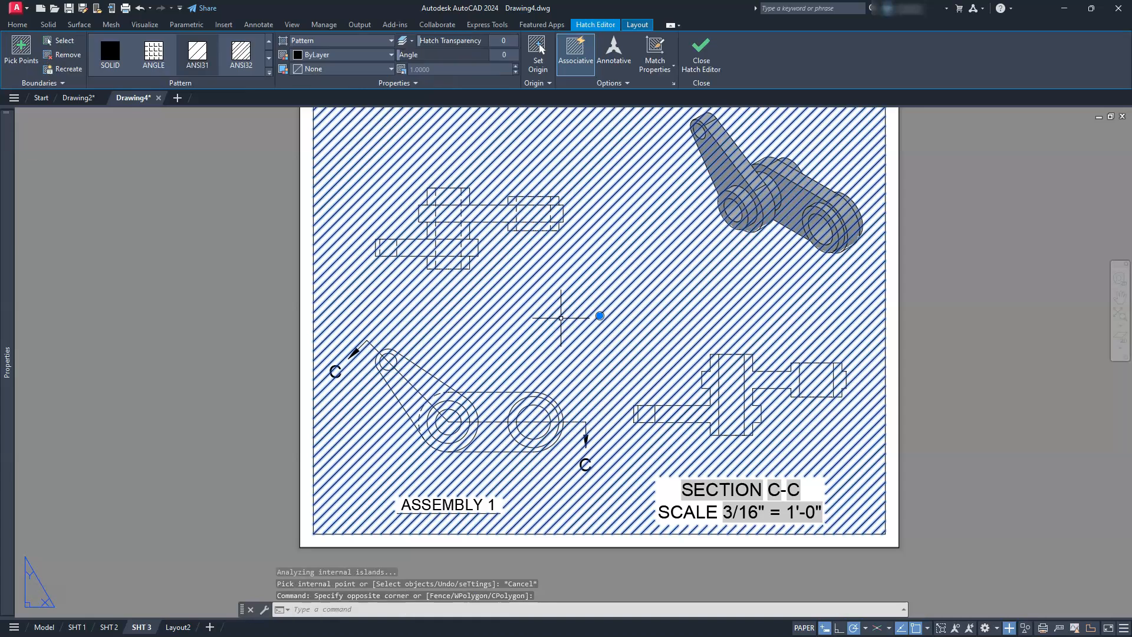
pyautogui.press('Delete')
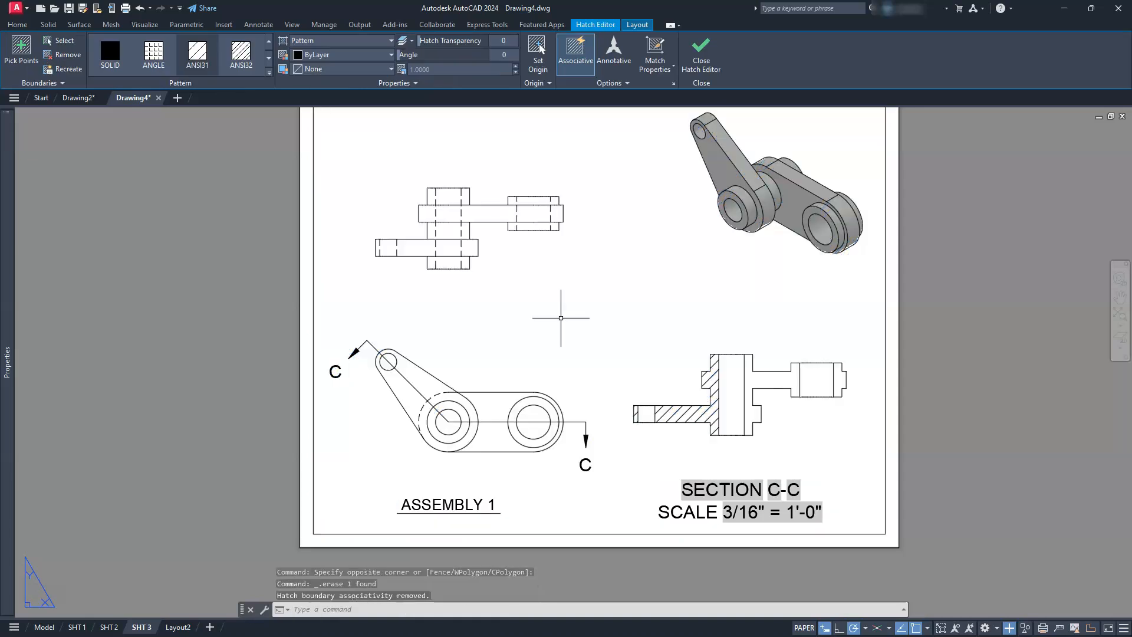
# Step: Start a polyline in section C-C down the unhatched side's bore edge, across the hub's bottom and up to the lower flange
pyautogui.scroll(6, 773, 384)
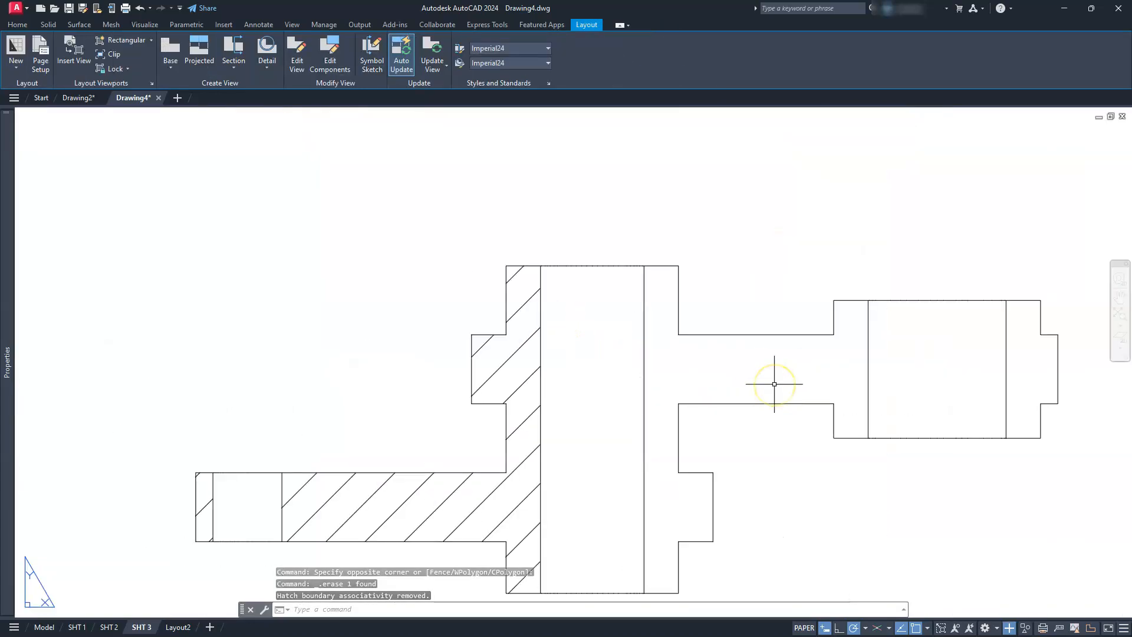
pyautogui.click(763, 405)
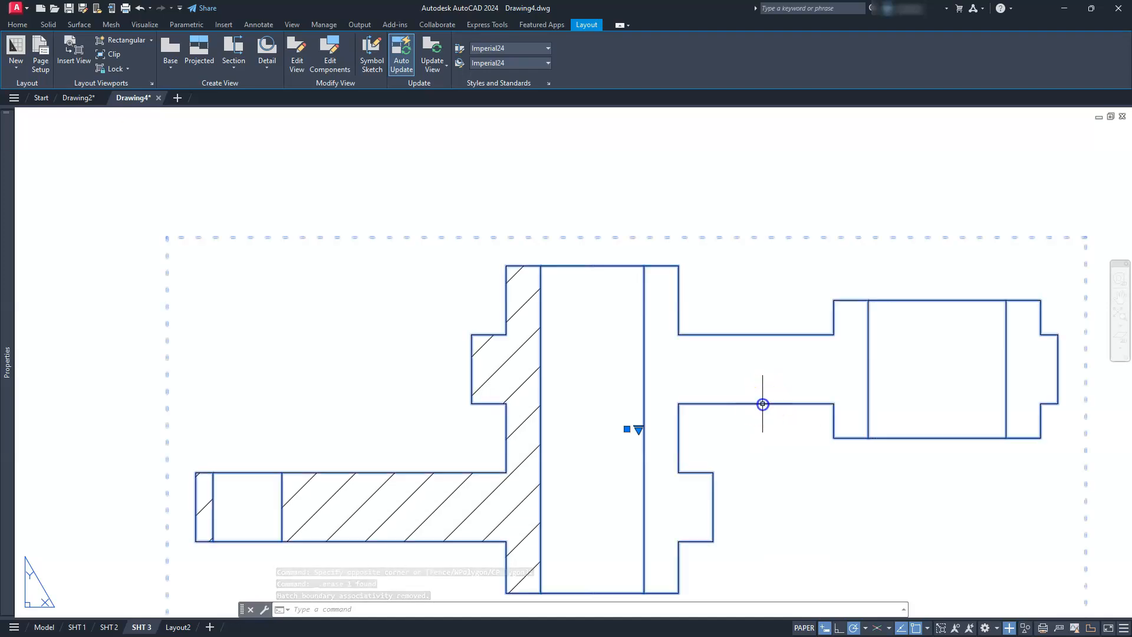
pyautogui.scroll(-2, 627, 364)
pyautogui.press('Escape')
pyautogui.moveTo(616, 359); pyautogui.dragTo(535, 337, button='middle')
pyautogui.press('Escape')
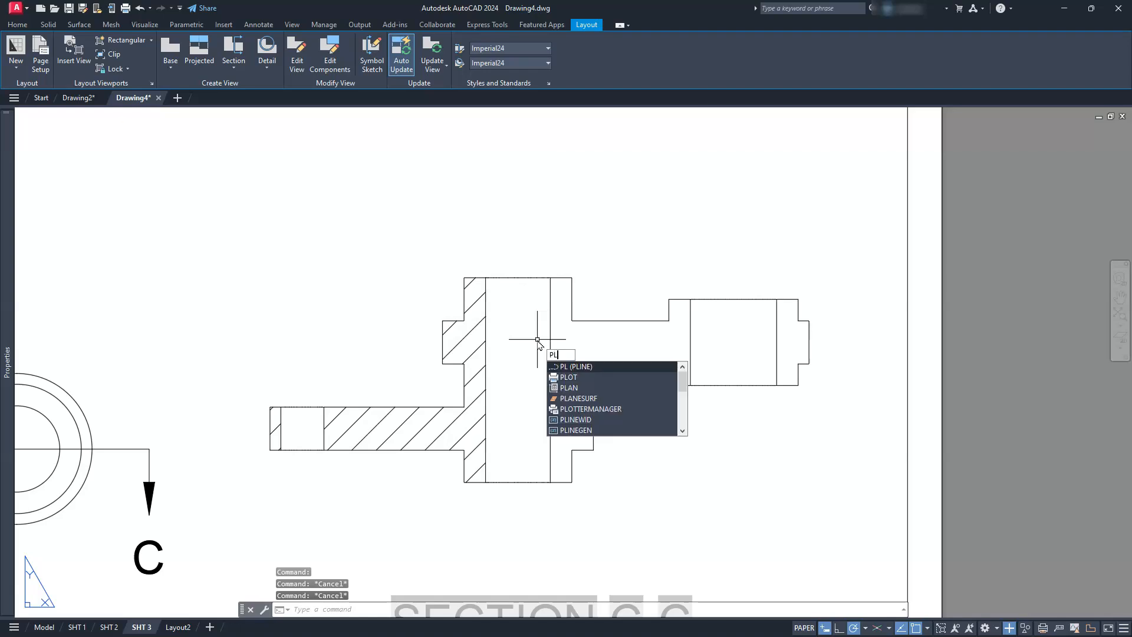
pyautogui.press('Return')
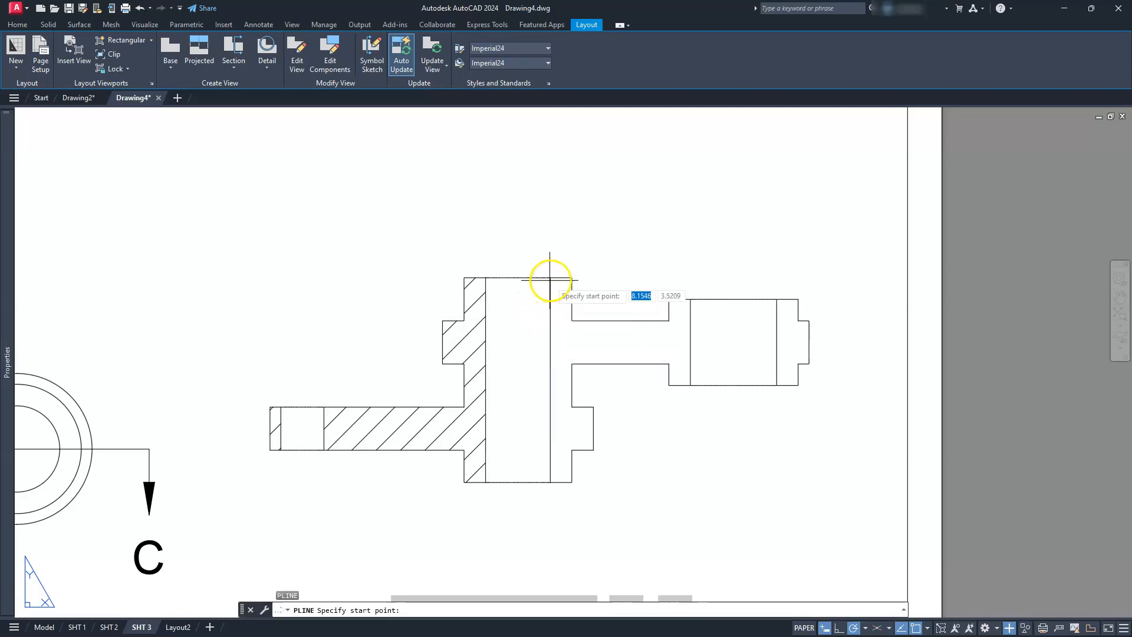
pyautogui.click(550, 277)
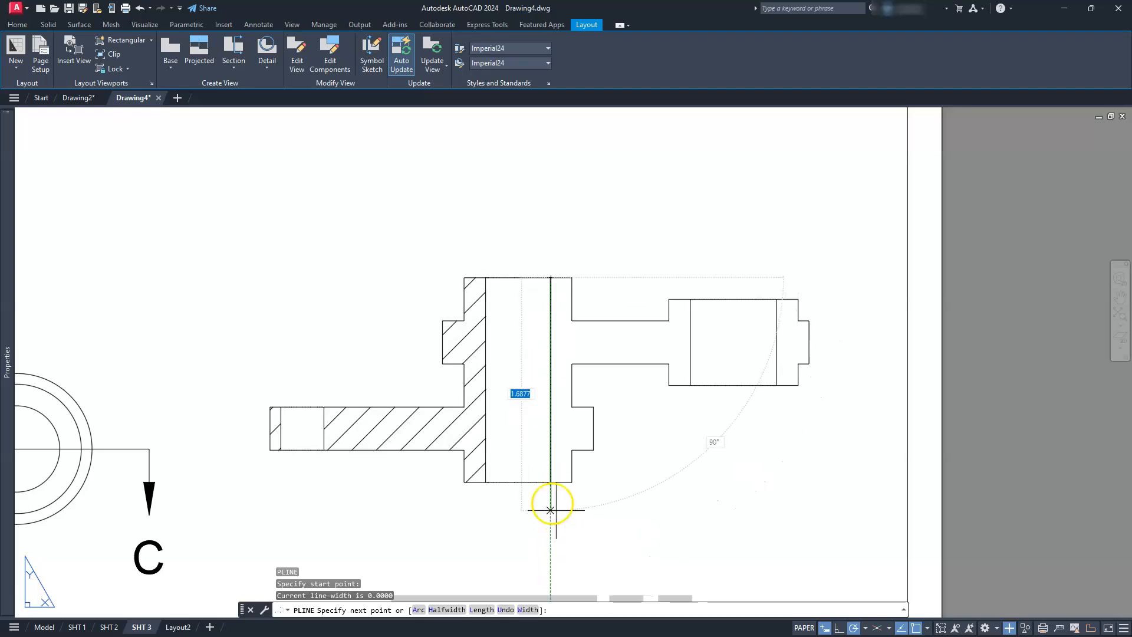
pyautogui.click(550, 481)
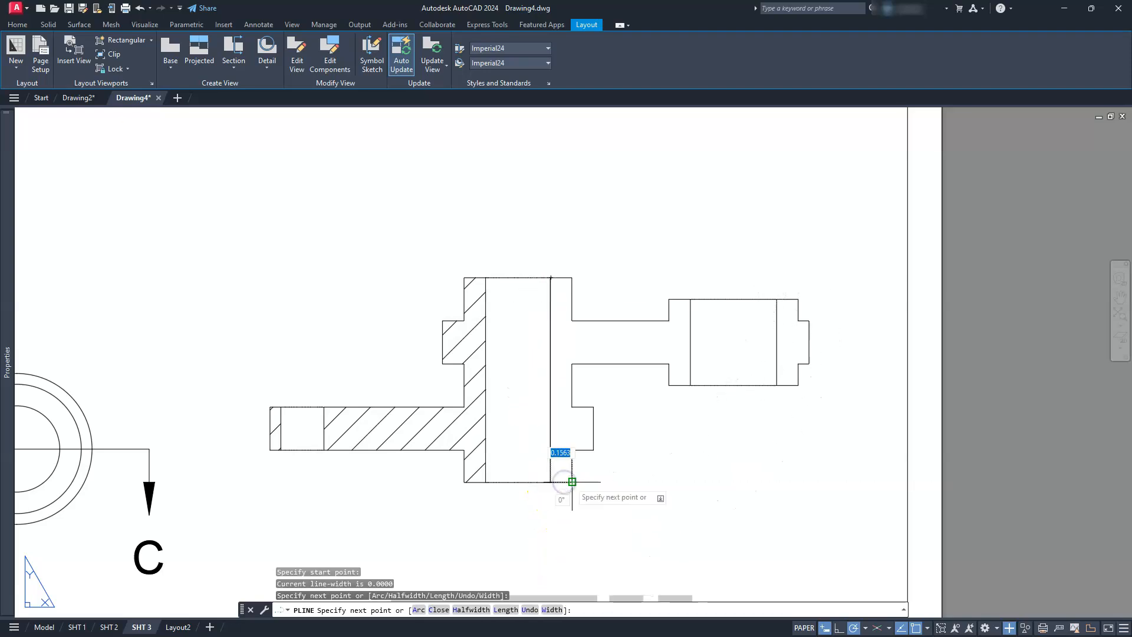
pyautogui.click(572, 449)
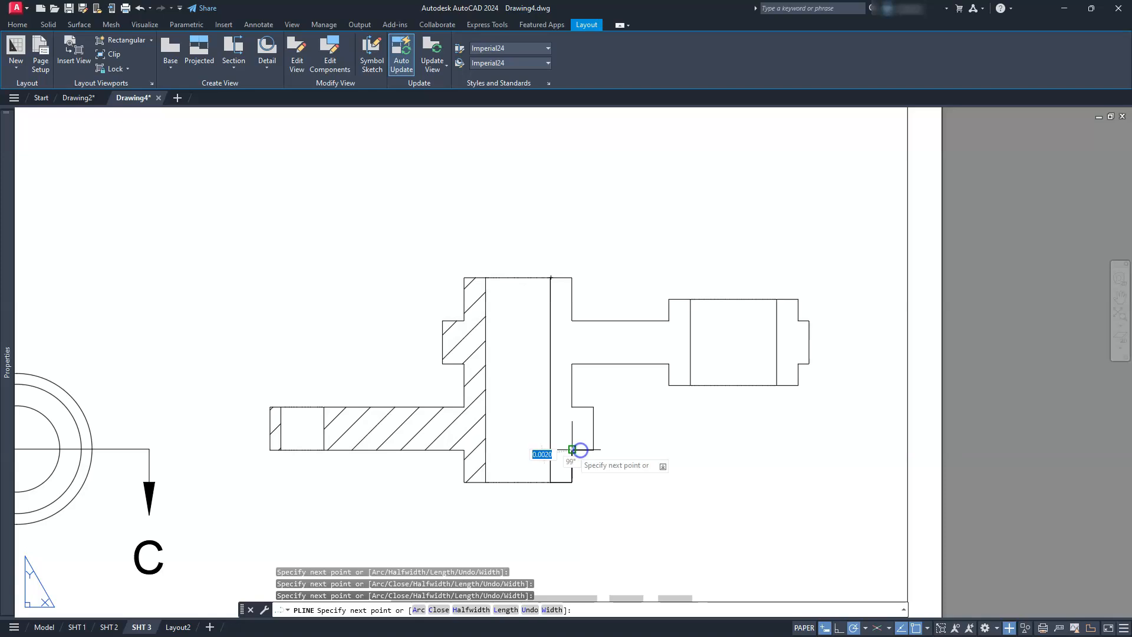
# Step: Continue the polyline around the small lower flange, up the hub's side and along the connecting arm's underside to the end boss
pyautogui.click(604, 449)
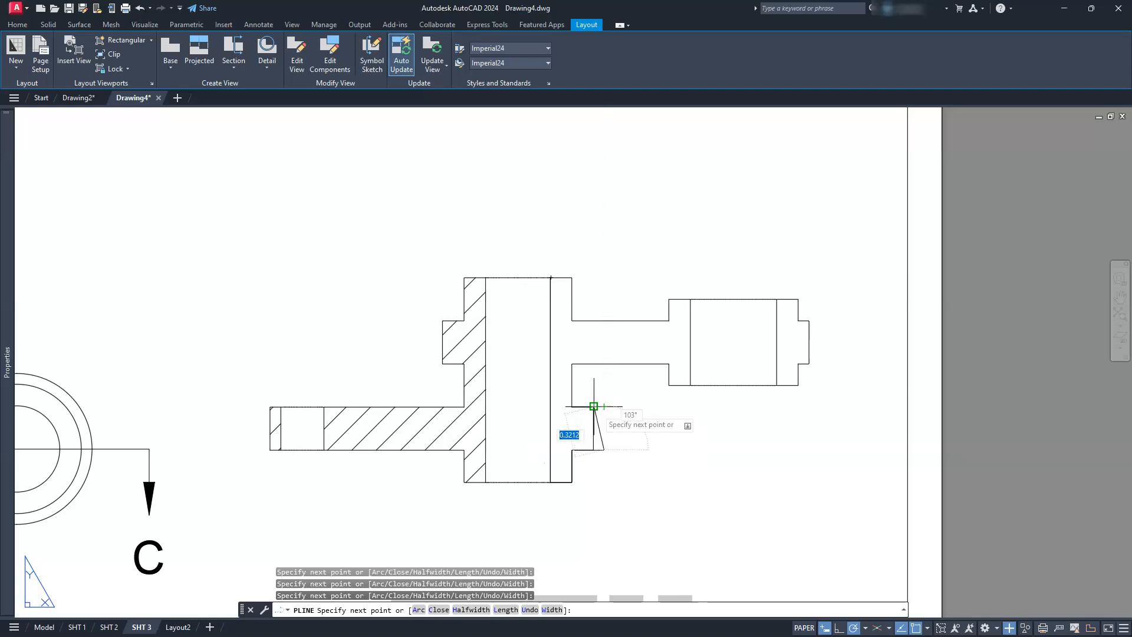
pyautogui.write('U')
pyautogui.press('Return')
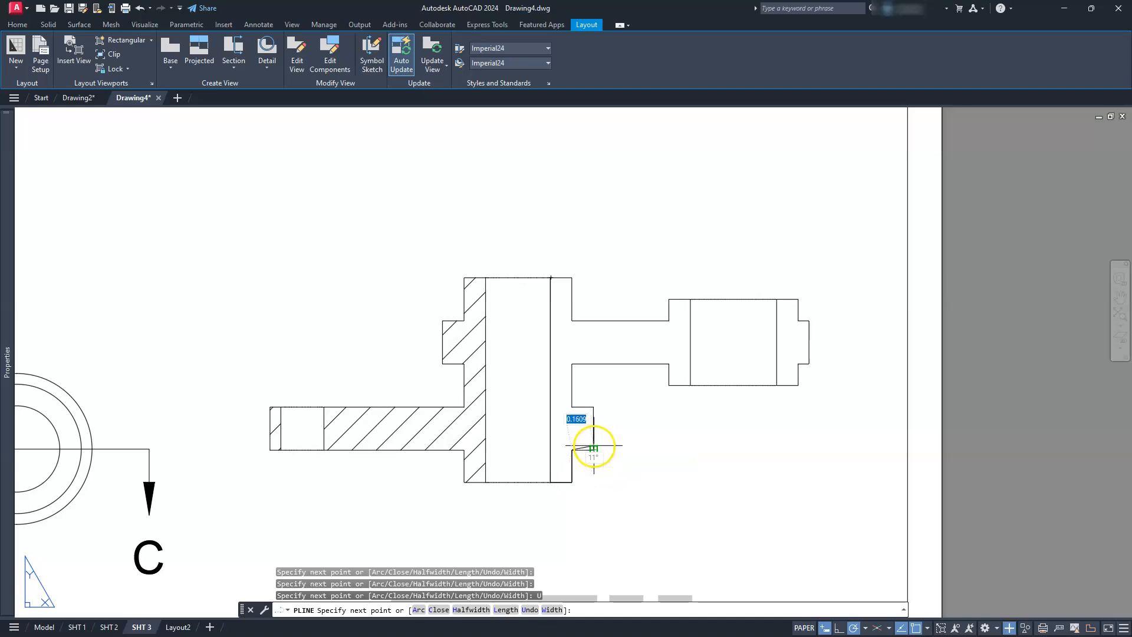
pyautogui.click(594, 406)
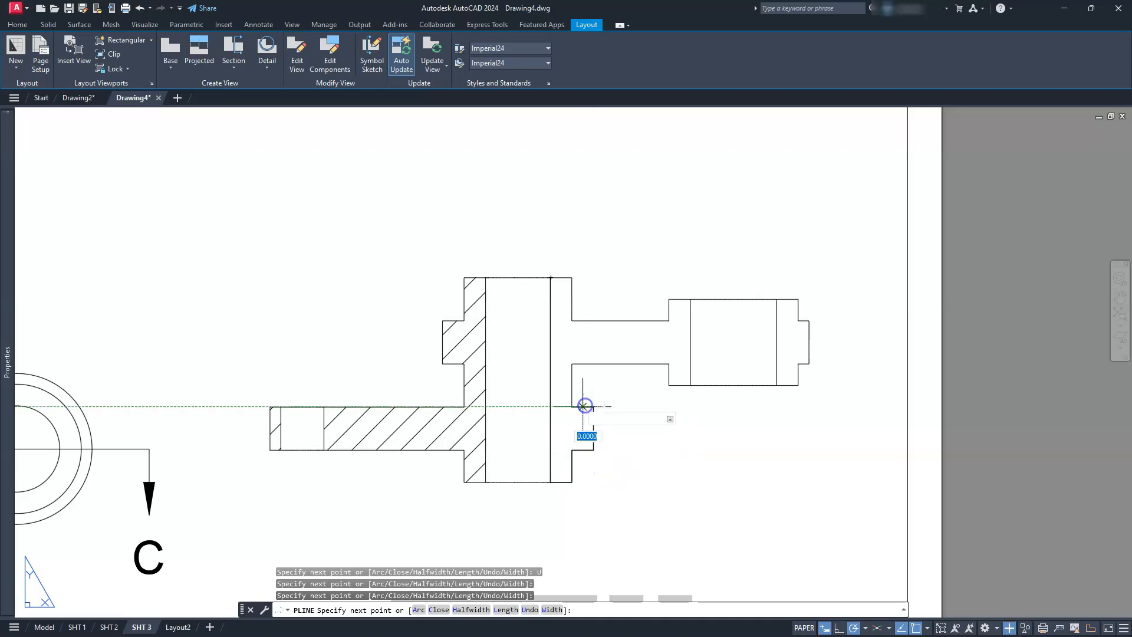
pyautogui.click(571, 363)
pyautogui.click(669, 365)
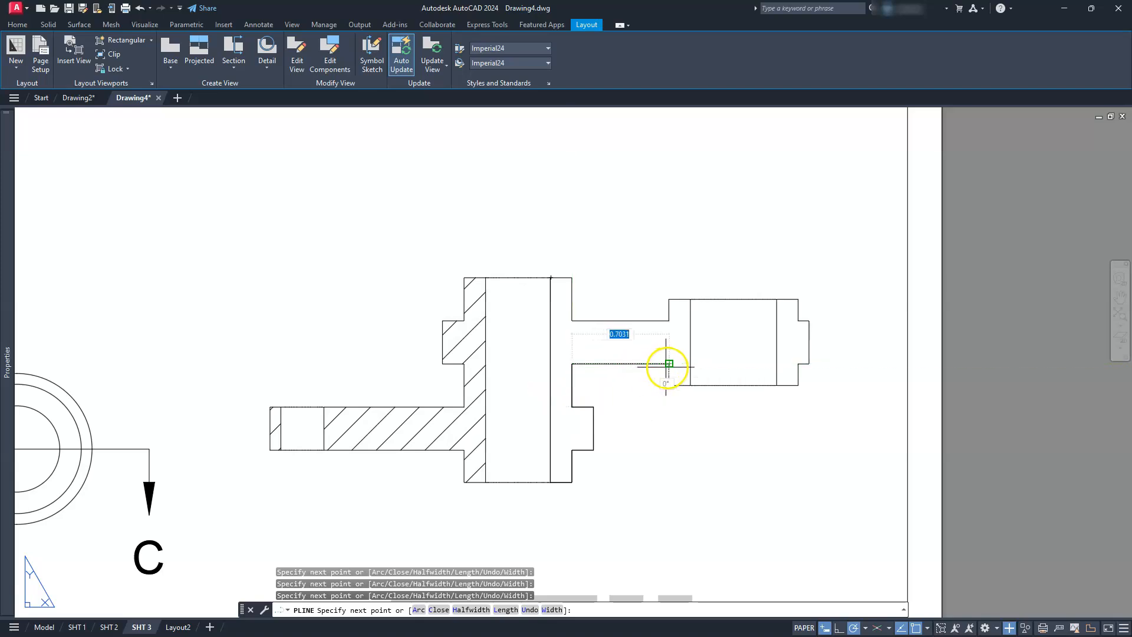
# Step: Continue the polyline along the end boss's bottom edge and around its stepped outer end to the upper outer corner
pyautogui.click(670, 384)
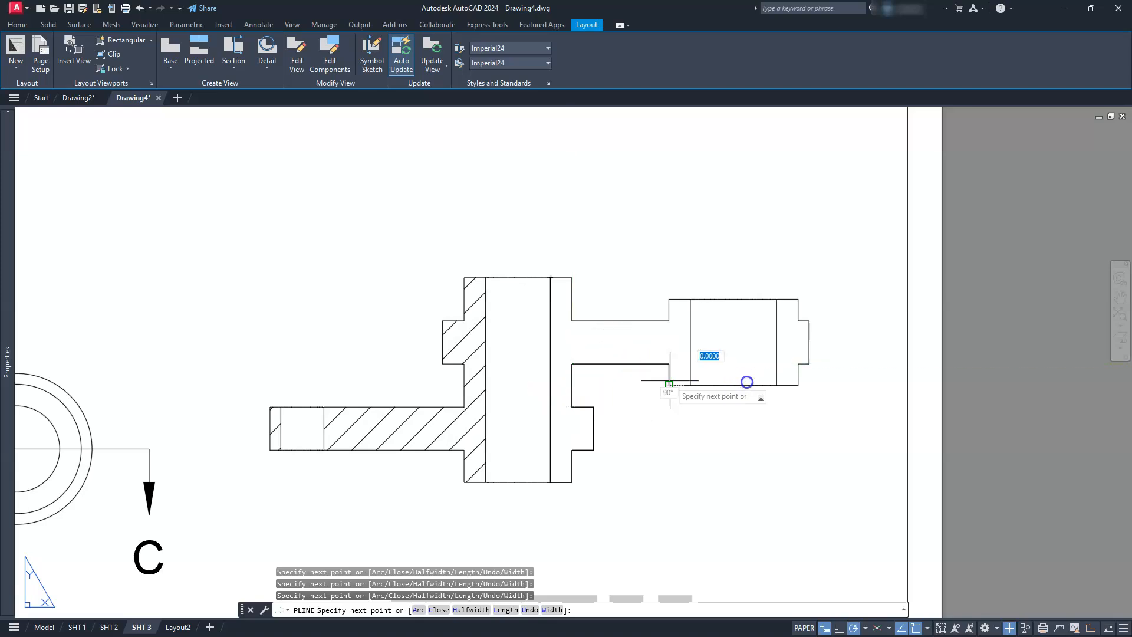
pyautogui.click(798, 385)
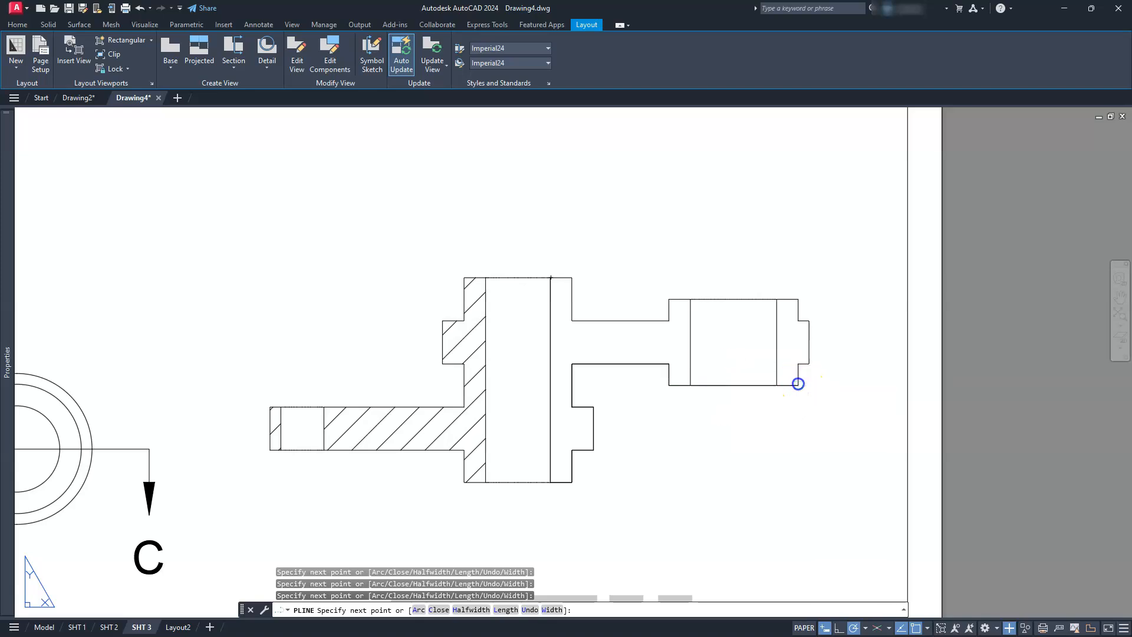
pyautogui.click(798, 363)
pyautogui.click(808, 362)
pyautogui.click(809, 322)
pyautogui.click(799, 321)
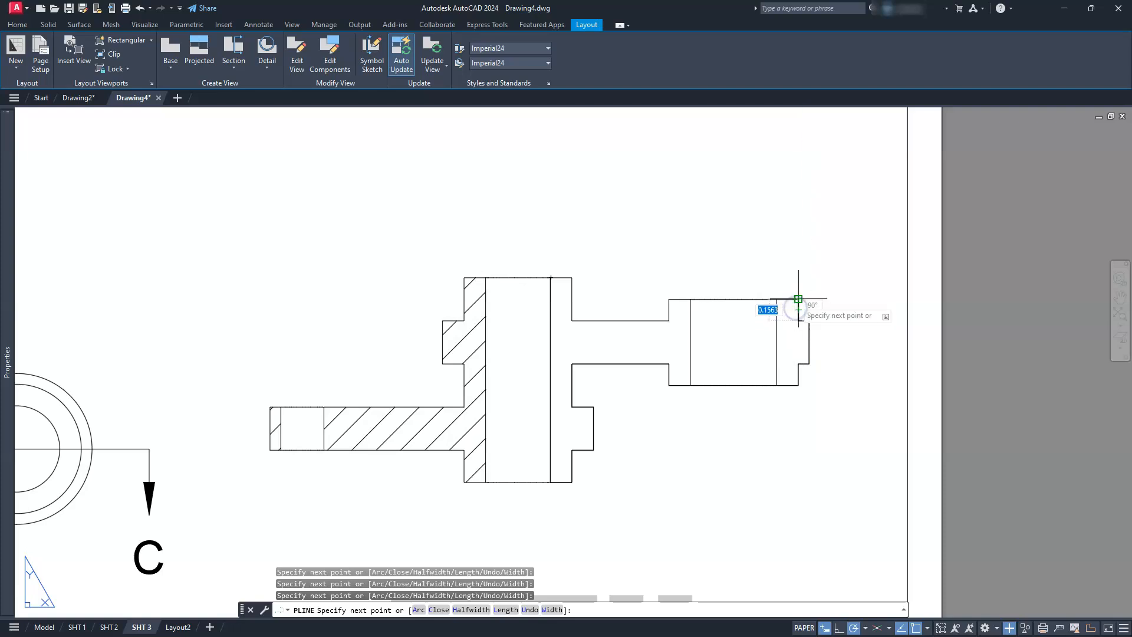
pyautogui.click(797, 300)
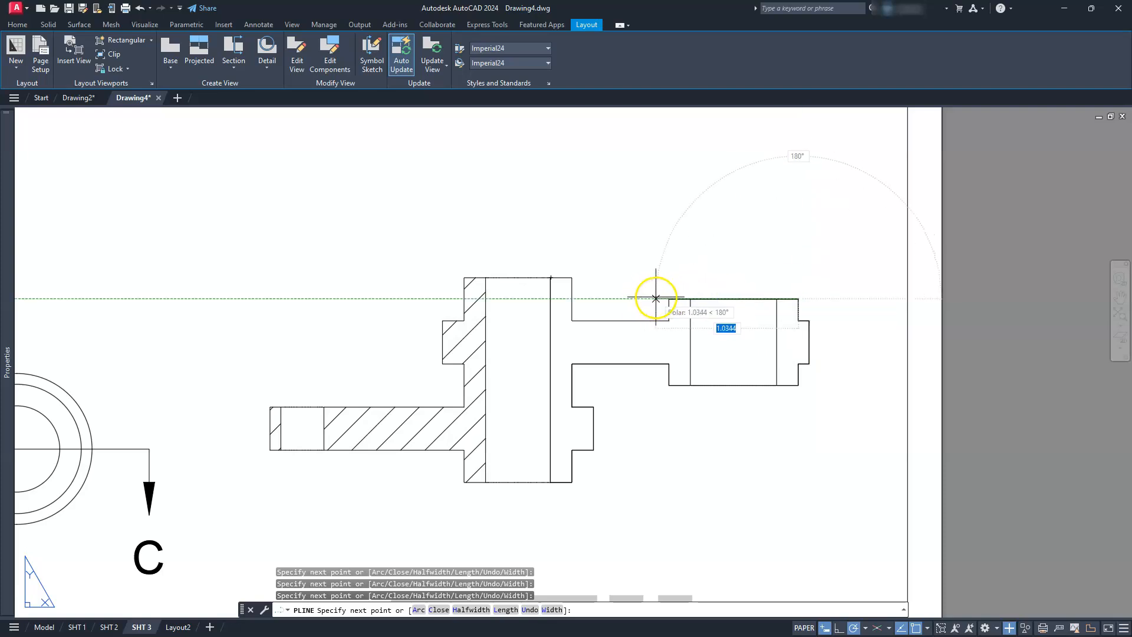
# Step: Trace the polyline back along the boss's top, the arm's upper edge and the hub's side, closing it at the start point
pyautogui.click(669, 299)
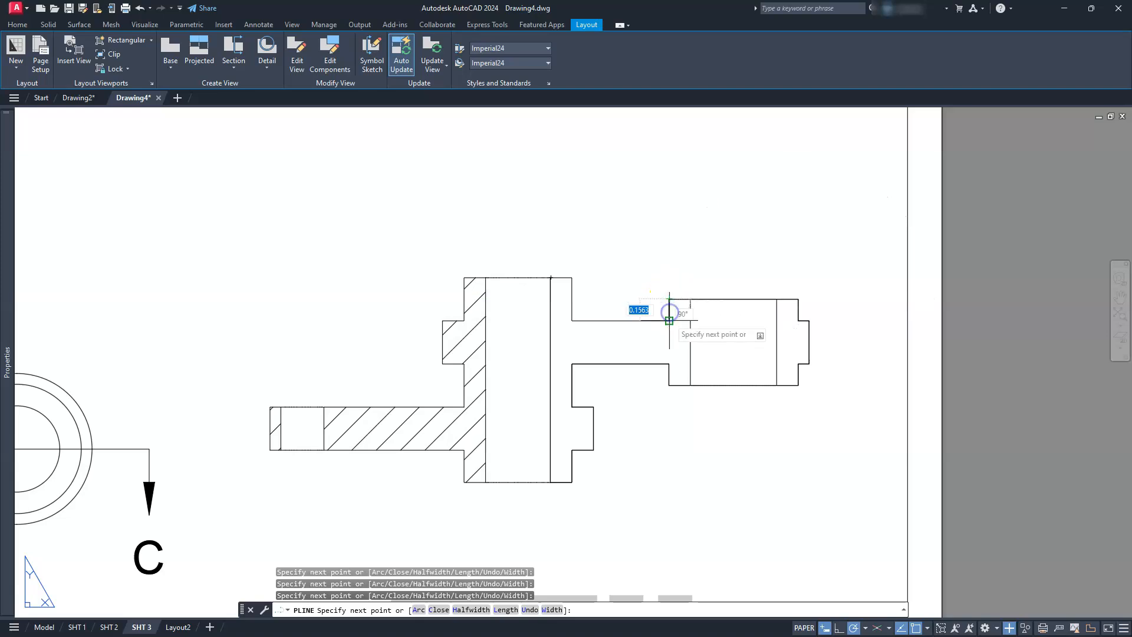
pyautogui.click(669, 321)
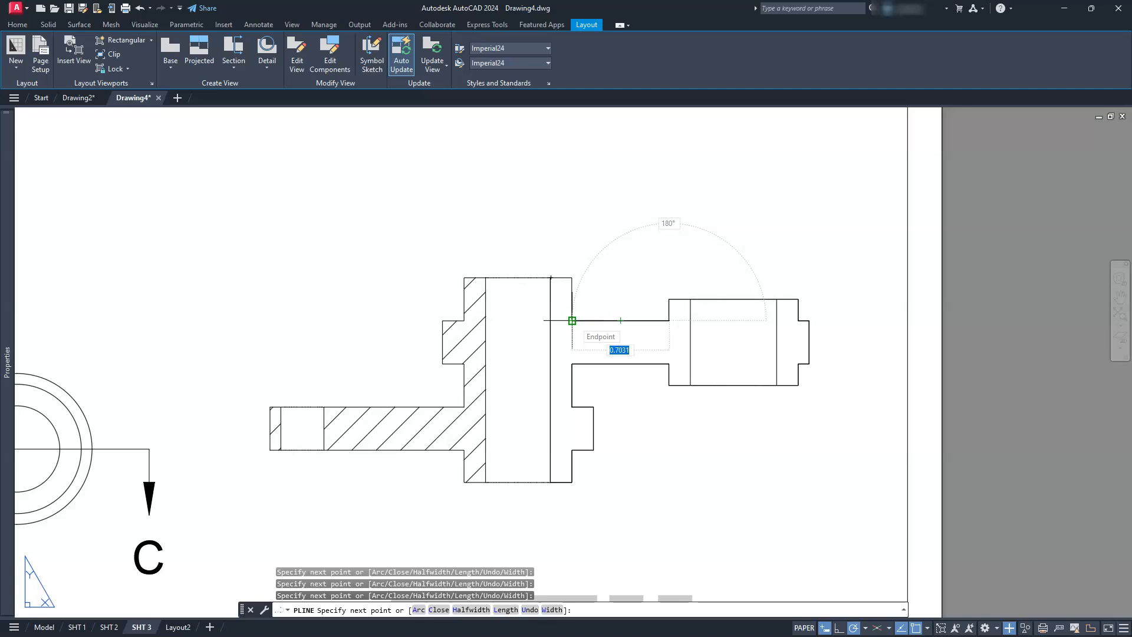
pyautogui.click(573, 277)
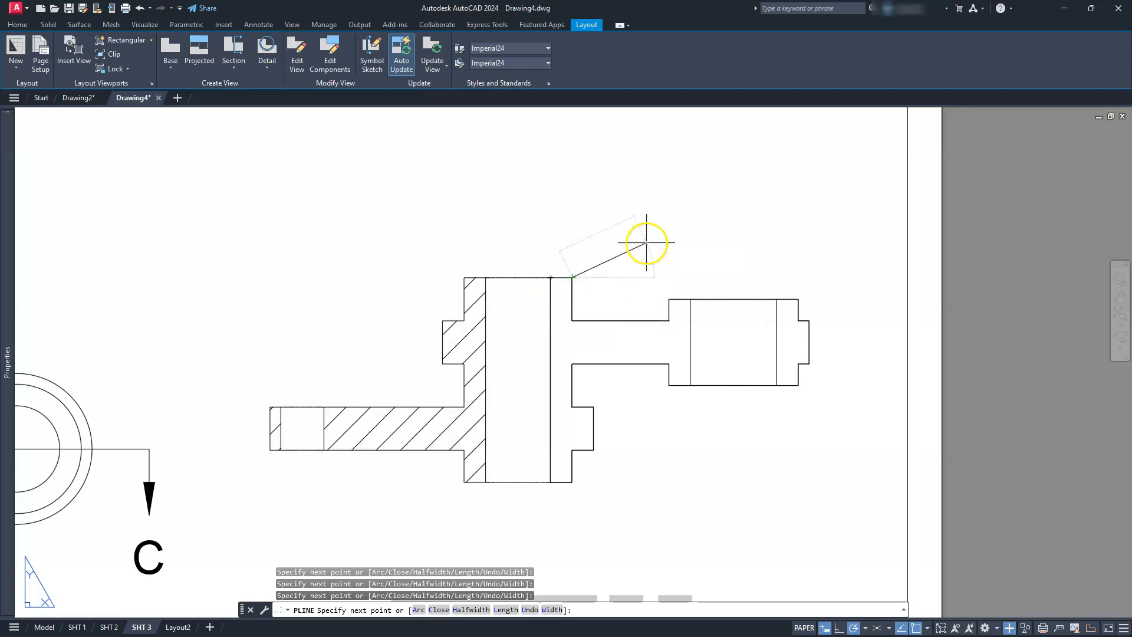
pyautogui.write('c')
pyautogui.press('Return')
pyautogui.press('Escape')
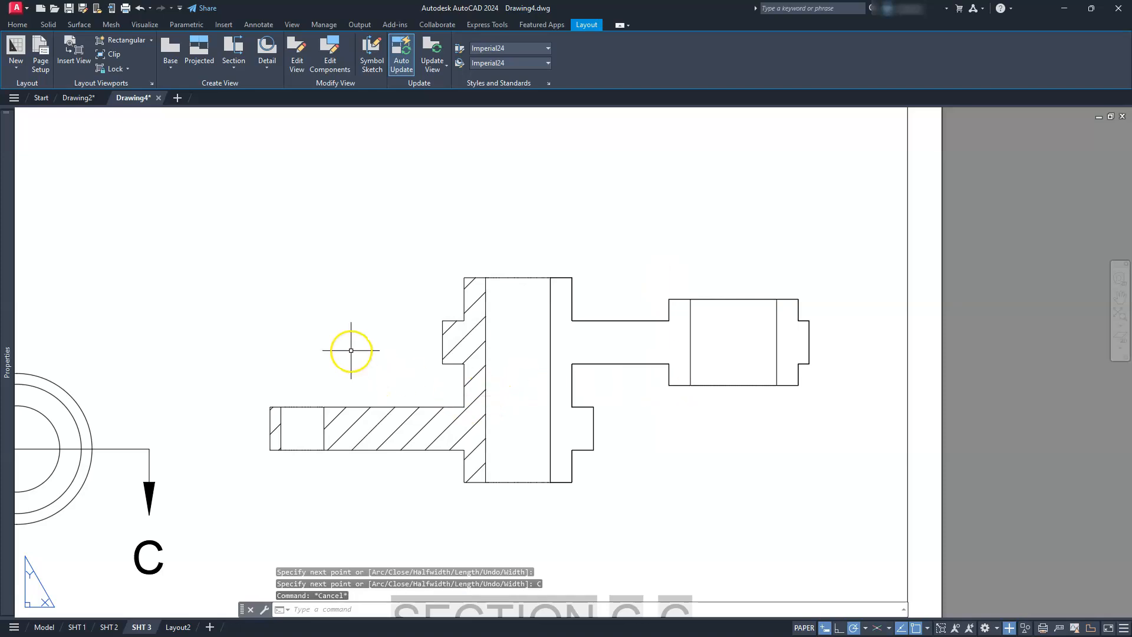
pyautogui.press('Escape')
pyautogui.press('Escape')
# Step: Start a hatch for the polyline outline traced over the unhatched half of section C-C
pyautogui.write('B')
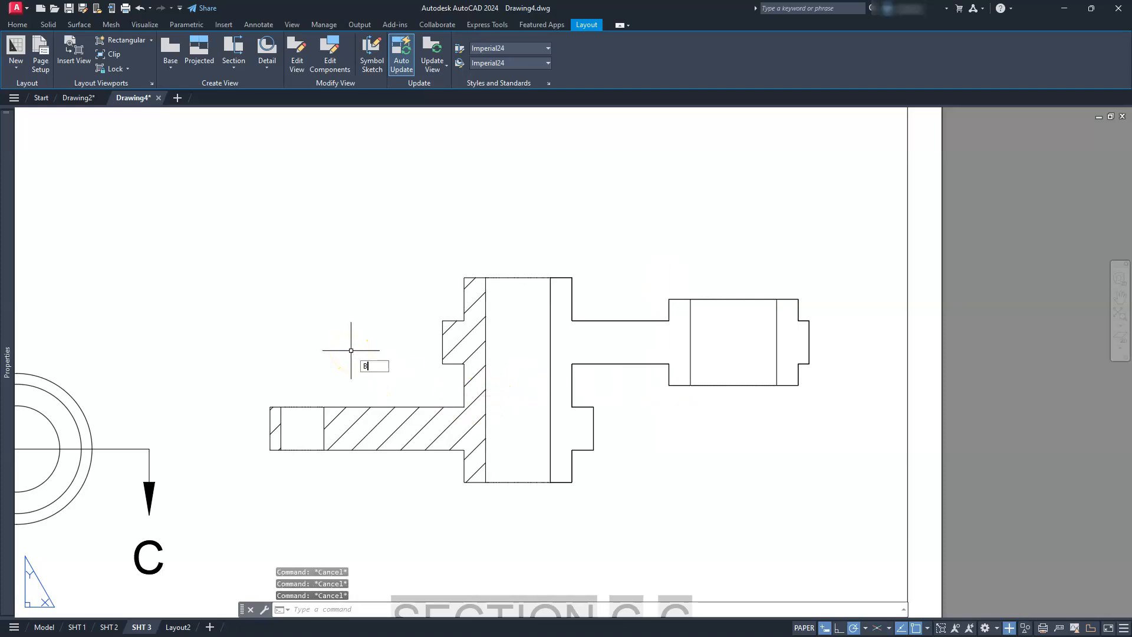
pyautogui.write('H')
pyautogui.press('Return')
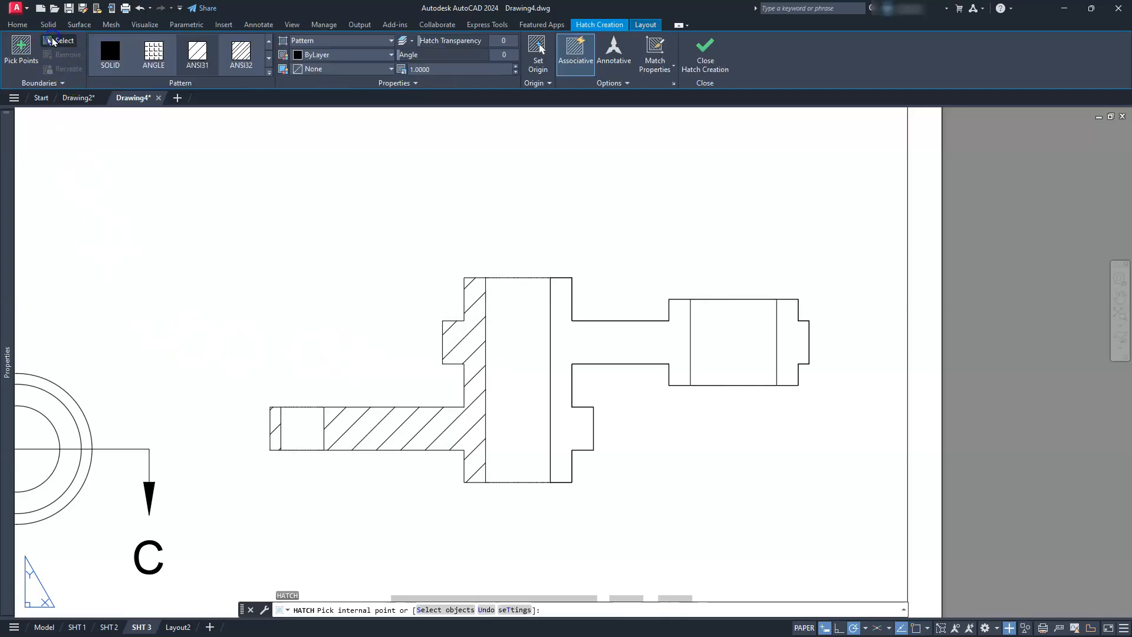
# Step: Try to hatch the unhatched right half of section C-C by selecting its outline as the boundary object, and delete that hatch
pyautogui.click(52, 40)
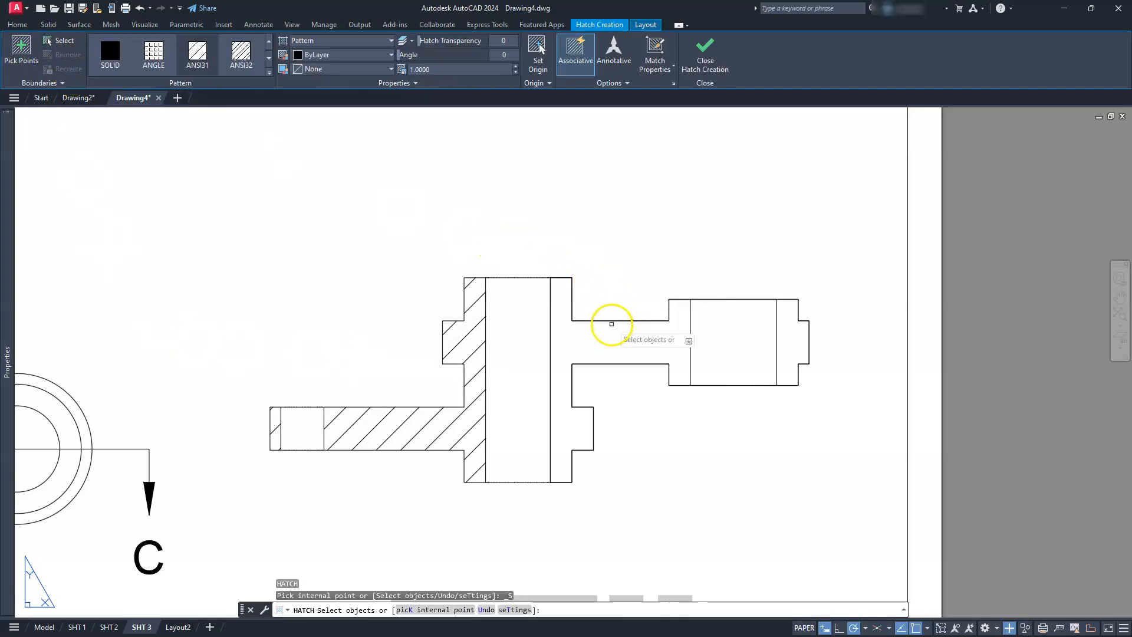
pyautogui.click(612, 321)
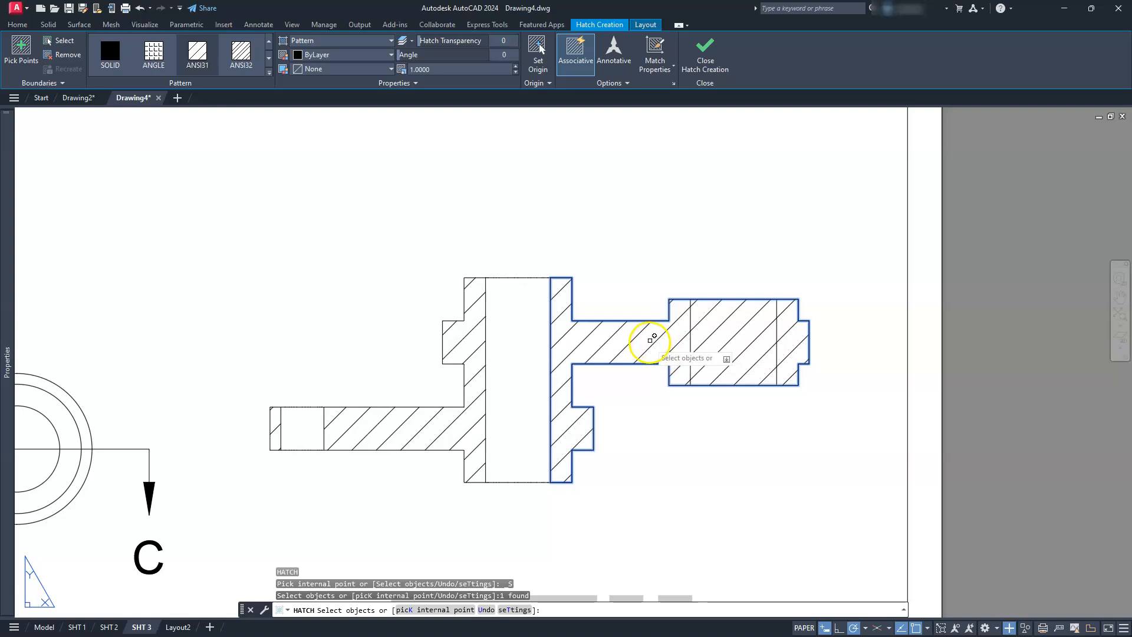
pyautogui.press('Escape')
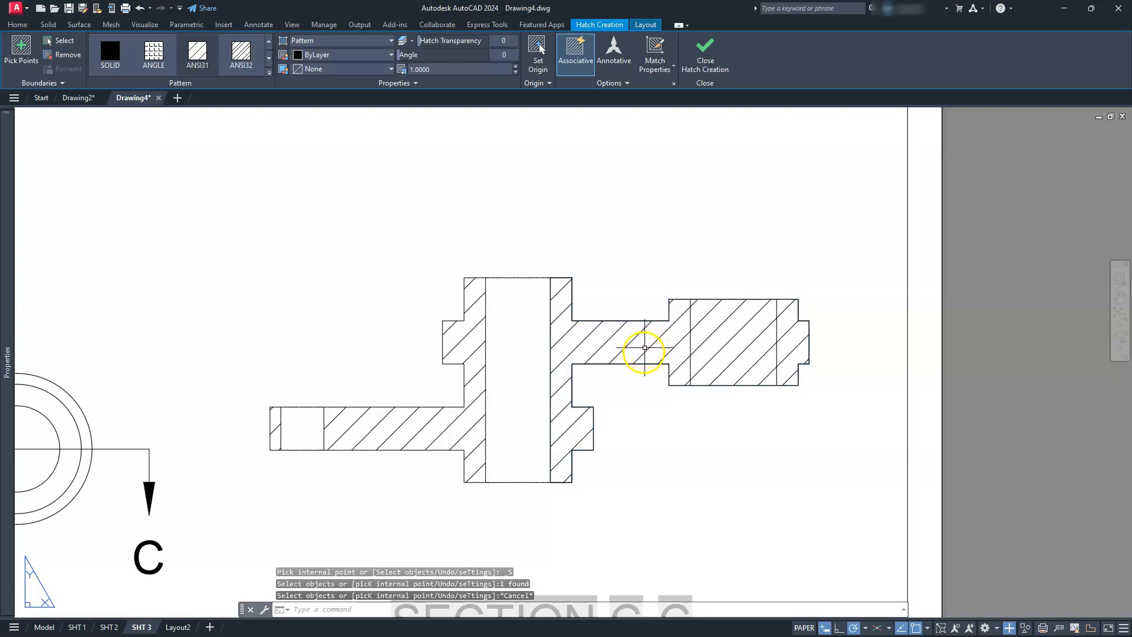
pyautogui.press('Escape')
pyautogui.press('Escape')
pyautogui.click(652, 345)
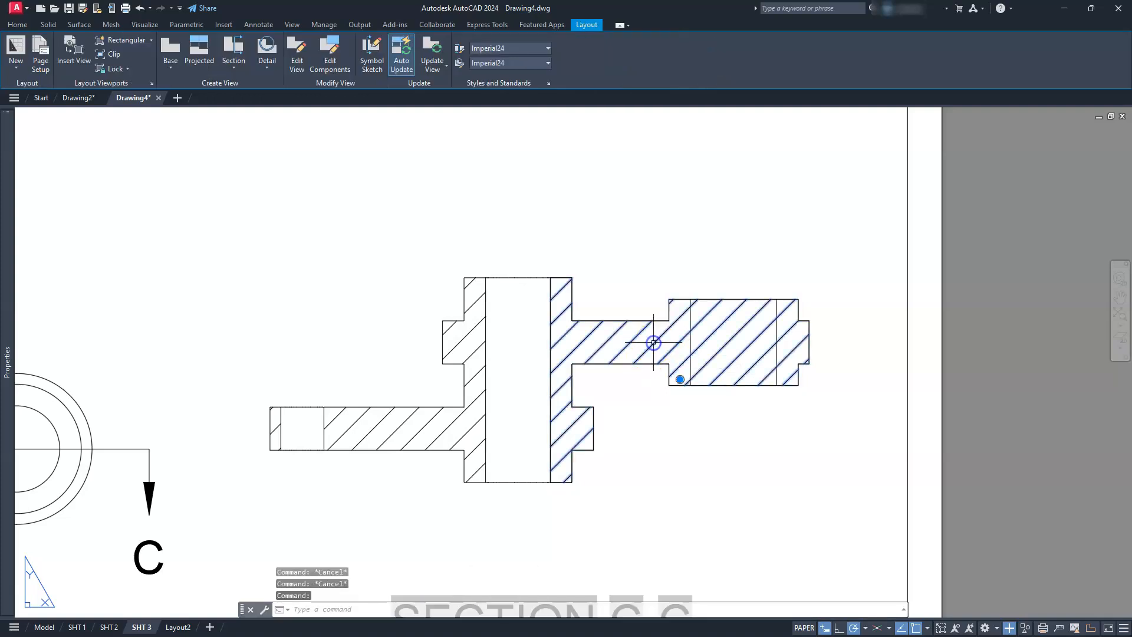
pyautogui.press('Delete')
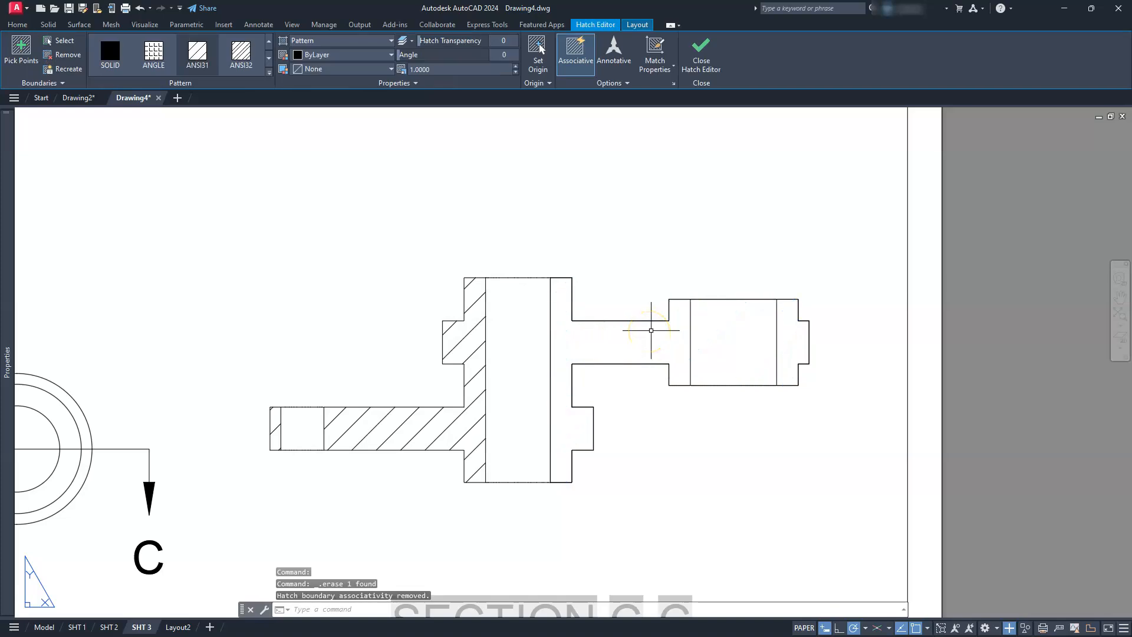
pyautogui.write('e')
pyautogui.press('Escape')
pyautogui.press('Return')
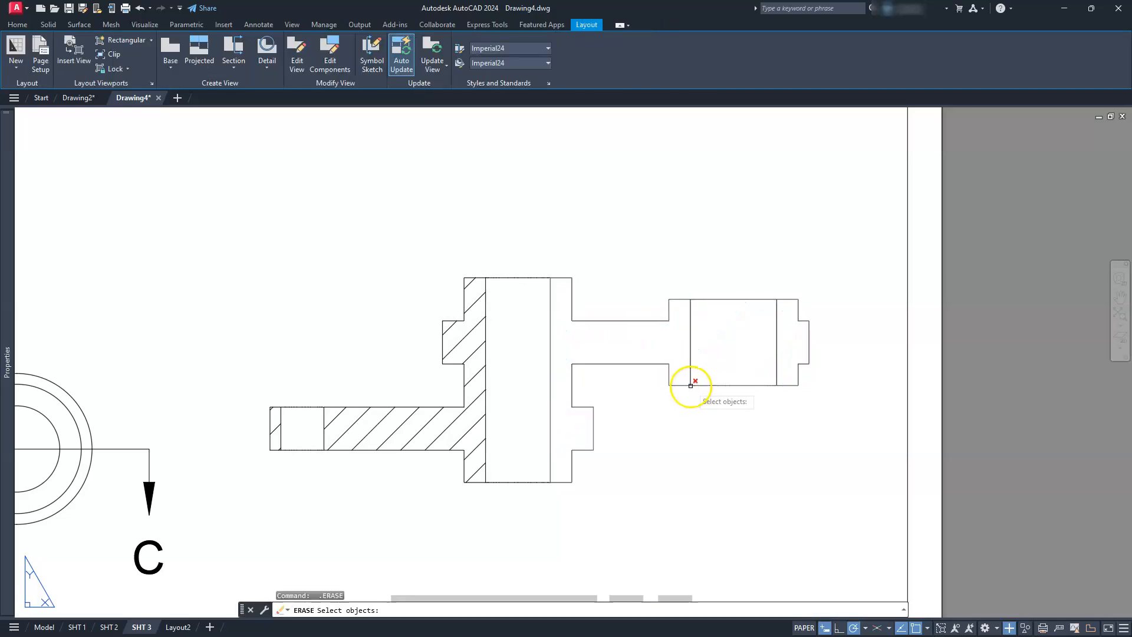
pyautogui.press('Escape')
# Step: Draw two vertical lines over the bore edges of the right-hand boss in section C-C, between its lower and upper edges
pyautogui.write('l')
pyautogui.press('Return')
pyautogui.click(690, 386)
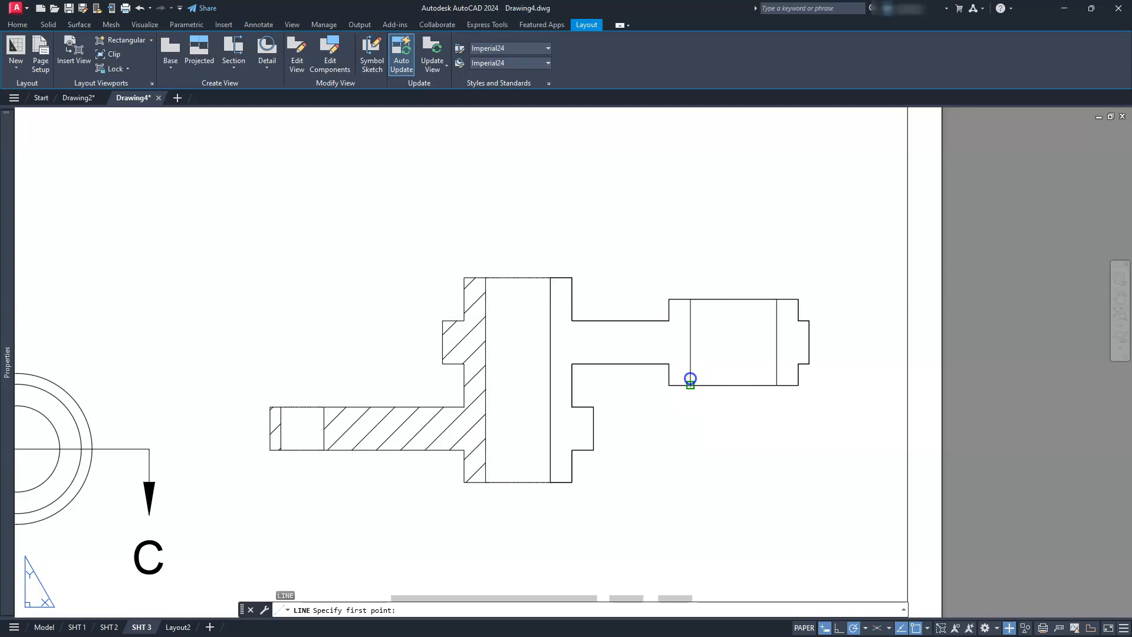
pyautogui.click(691, 299)
pyautogui.press('Escape')
pyautogui.press('Return')
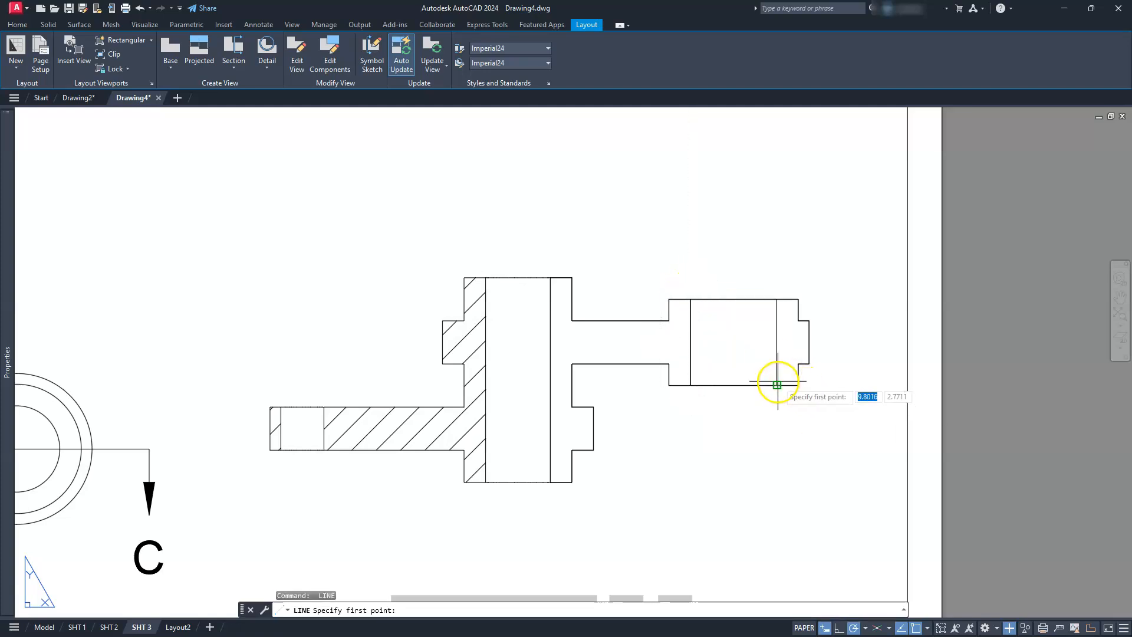
pyautogui.click(777, 386)
pyautogui.click(777, 300)
pyautogui.press('Escape')
pyautogui.press('Escape')
pyautogui.press('Escape')
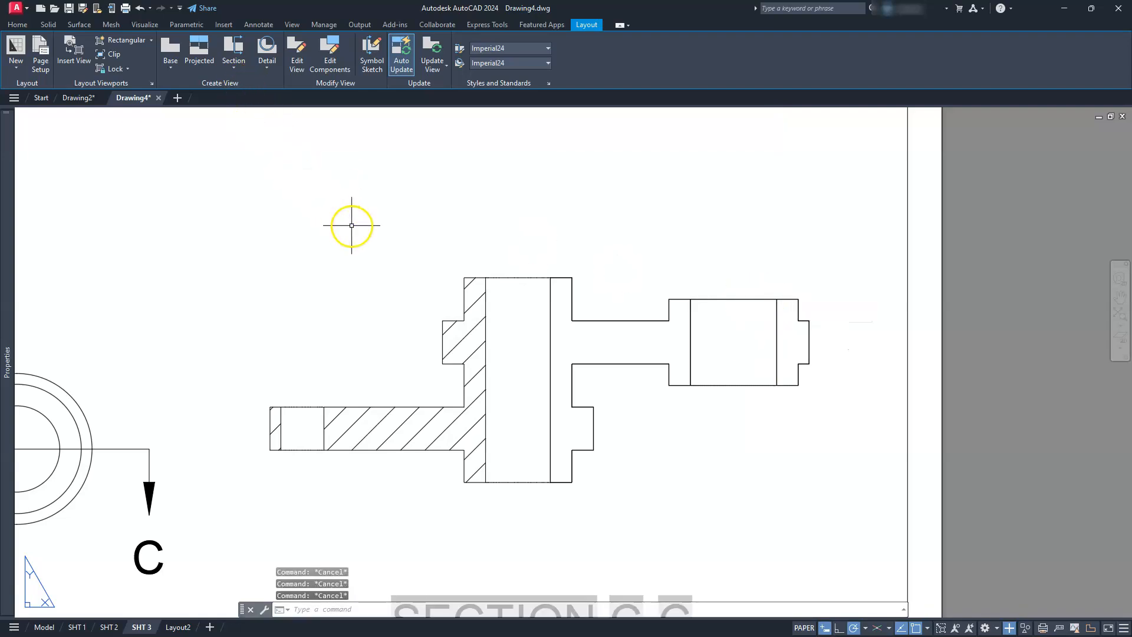
# Step: Hatch the right half of section C-C by internal points in the arm area and the boss's outer wall, leaving the bores empty
pyautogui.write('h')
pyautogui.press('Return')
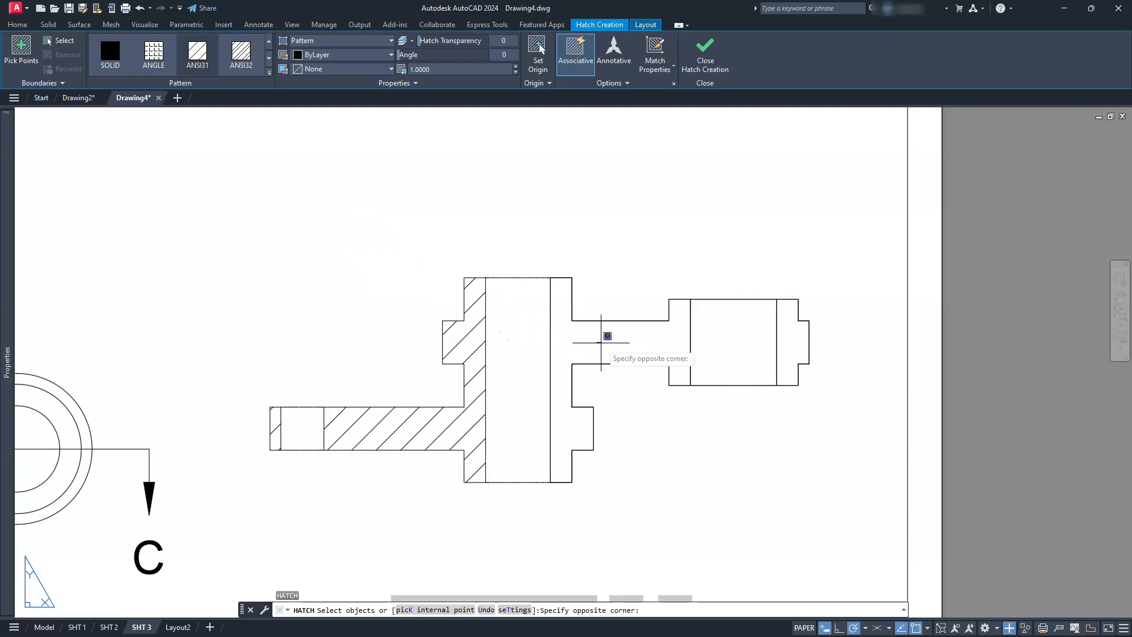
pyautogui.click(607, 350)
pyautogui.click(22, 47)
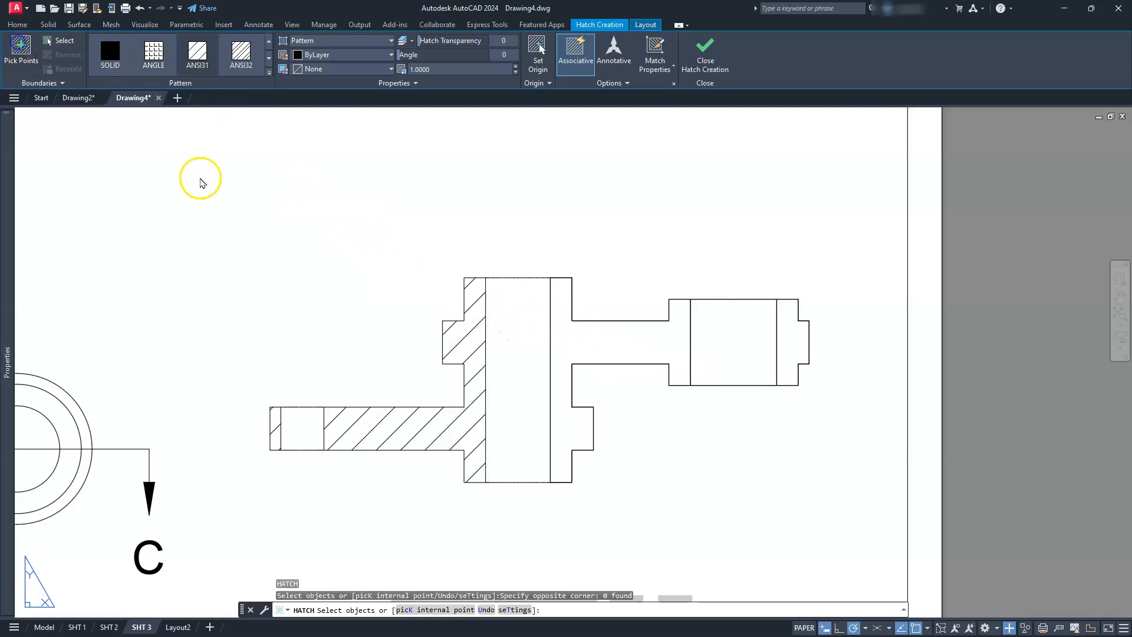
pyautogui.click(647, 337)
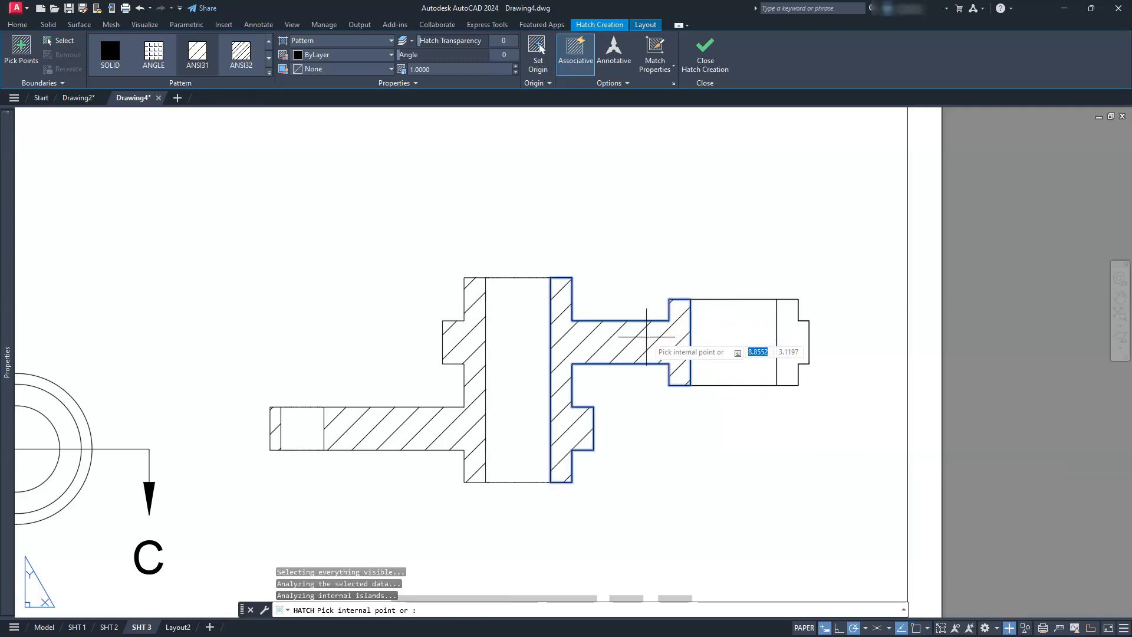
pyautogui.click(789, 348)
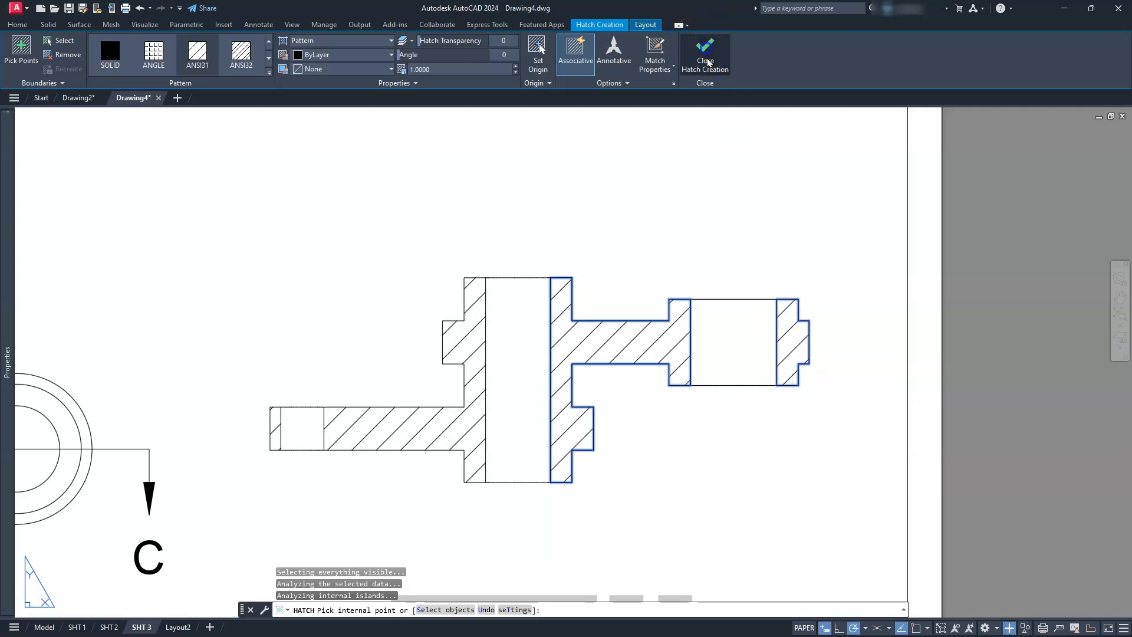
pyautogui.click(707, 61)
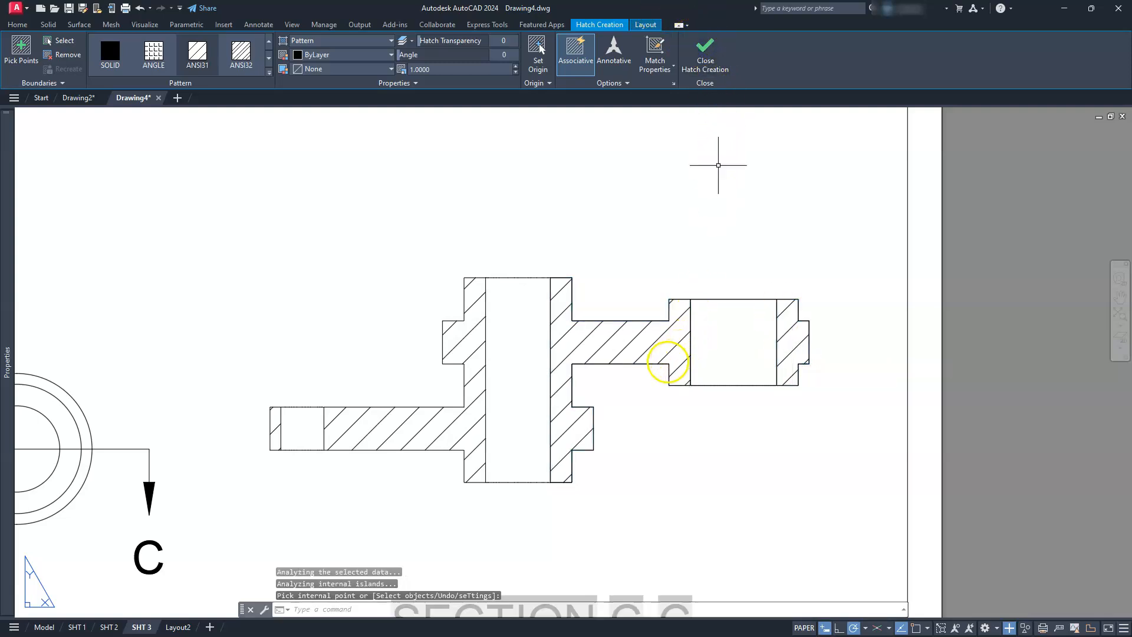
pyautogui.scroll(-2, 668, 361)
pyautogui.press('Escape')
pyautogui.press('Escape')
pyautogui.press('Escape')
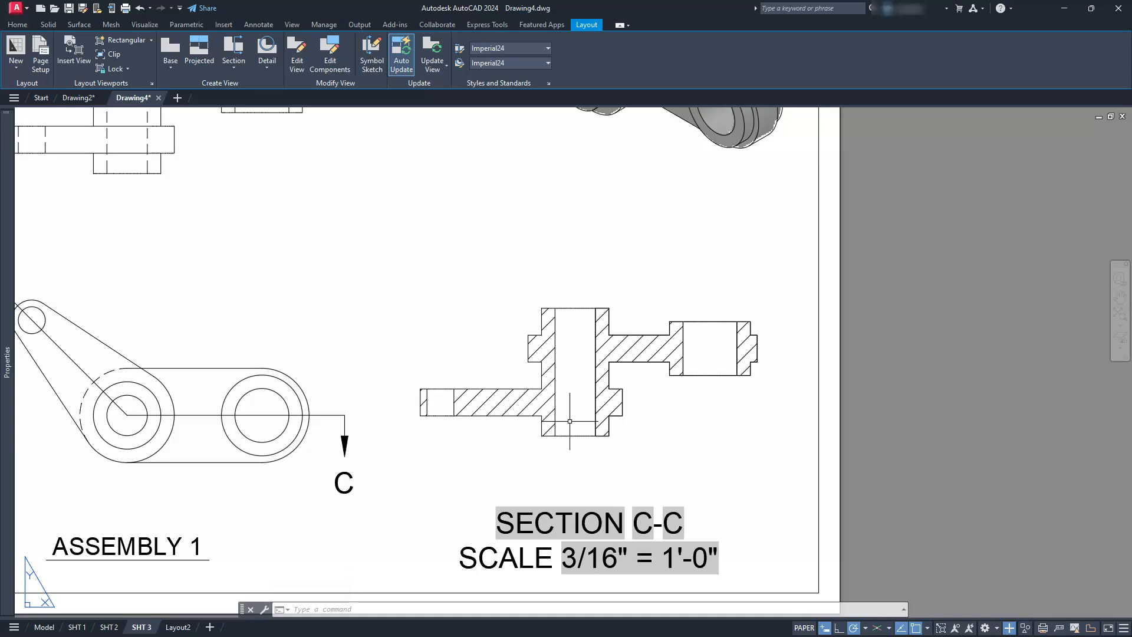
# Step: Add a linear dimension across the upper end of the section's central bore, placed above the view
pyautogui.press('Escape')
pyautogui.press('Escape')
pyautogui.press('Escape')
pyautogui.rightClick(585, 330)
pyautogui.click(613, 336)
pyautogui.scroll(4, 568, 302)
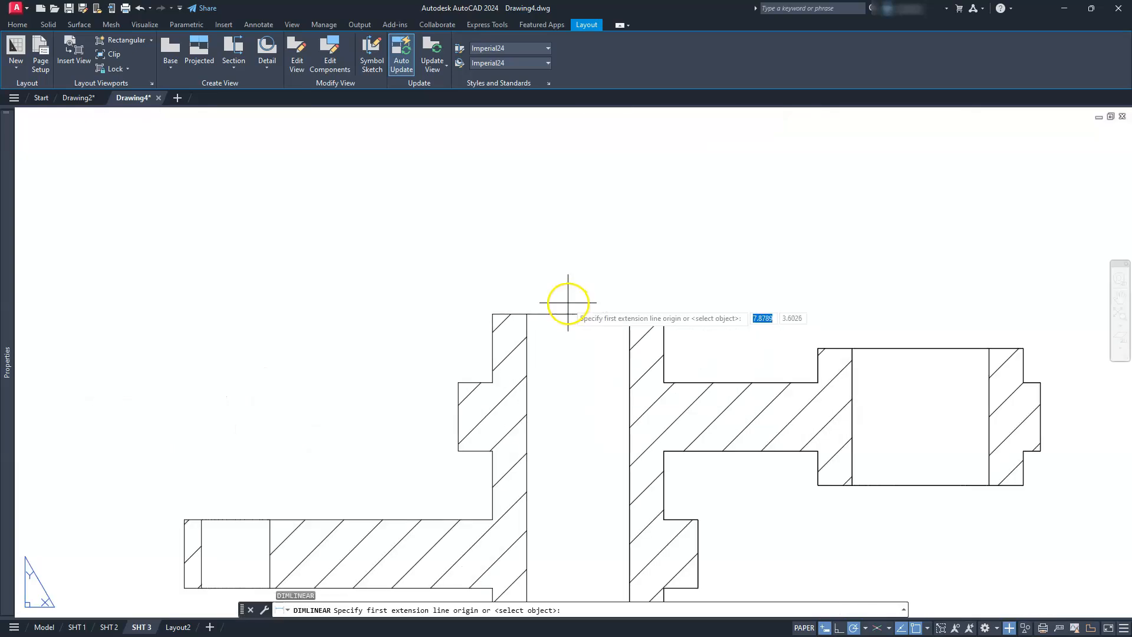
pyautogui.click(525, 314)
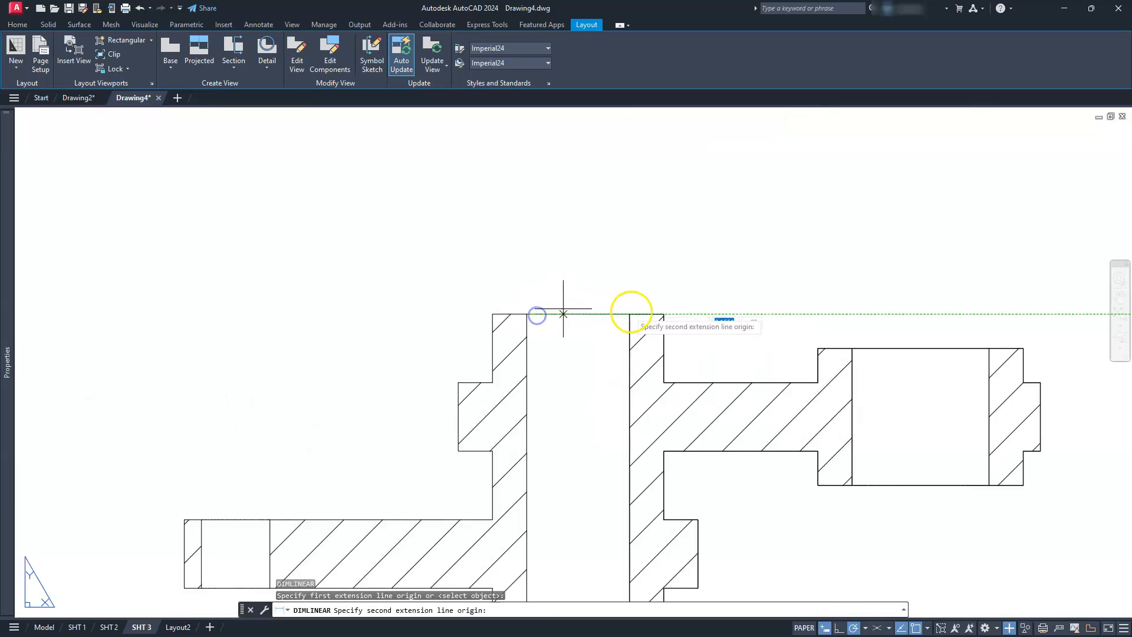
pyautogui.click(629, 314)
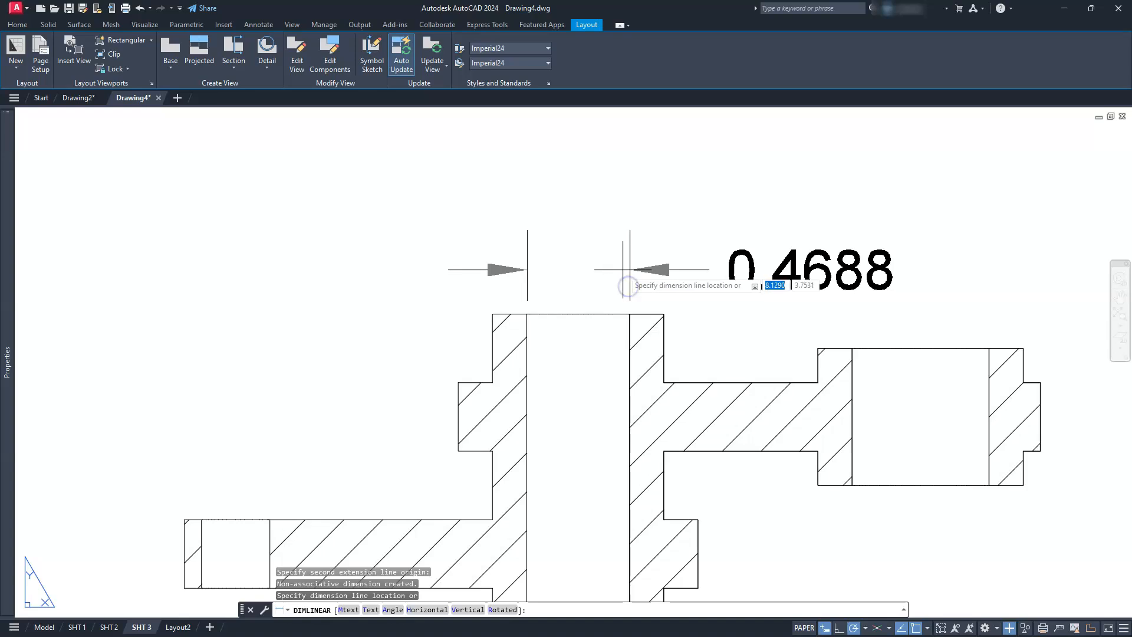
pyautogui.click(602, 194)
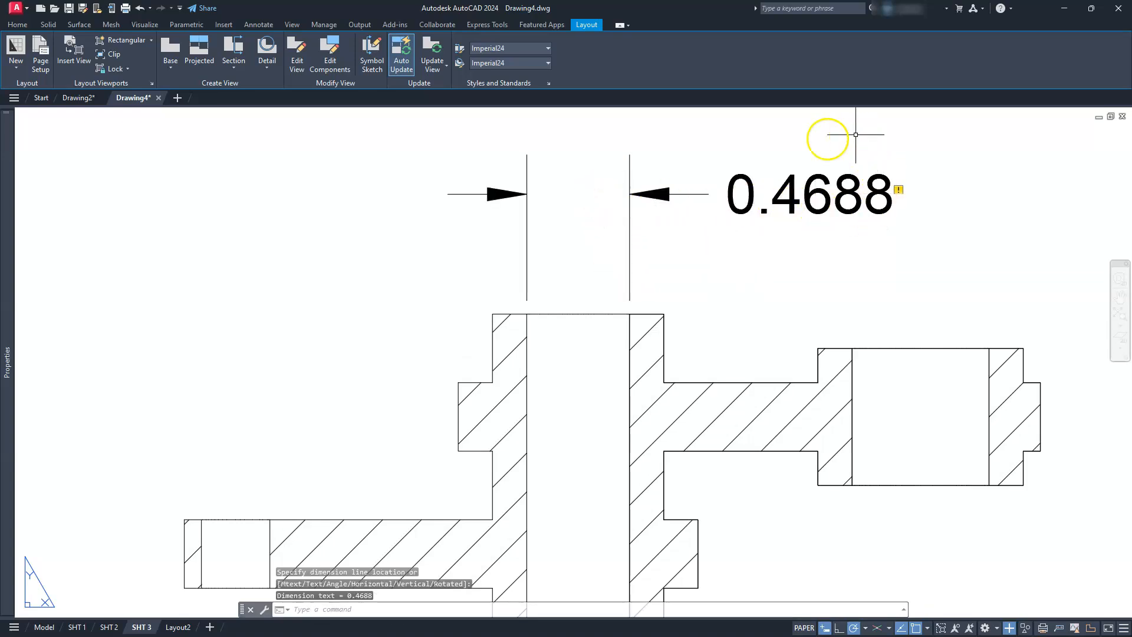
# Step: Delete the linear dimension above the section's central bore
pyautogui.click(682, 253)
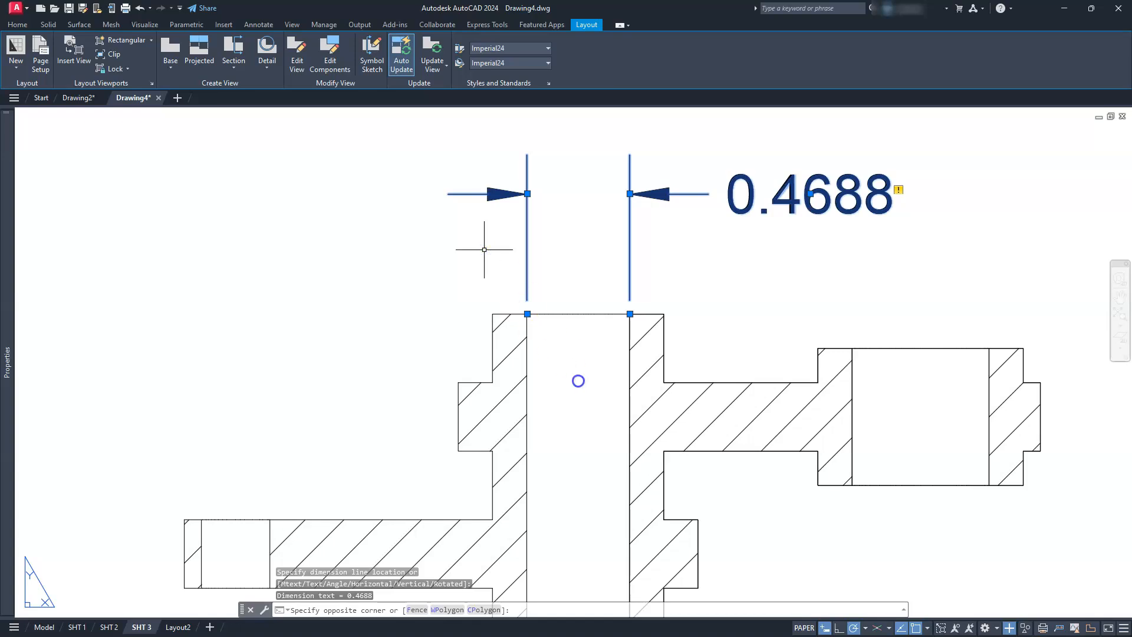
pyautogui.click(484, 250)
pyautogui.press('Delete')
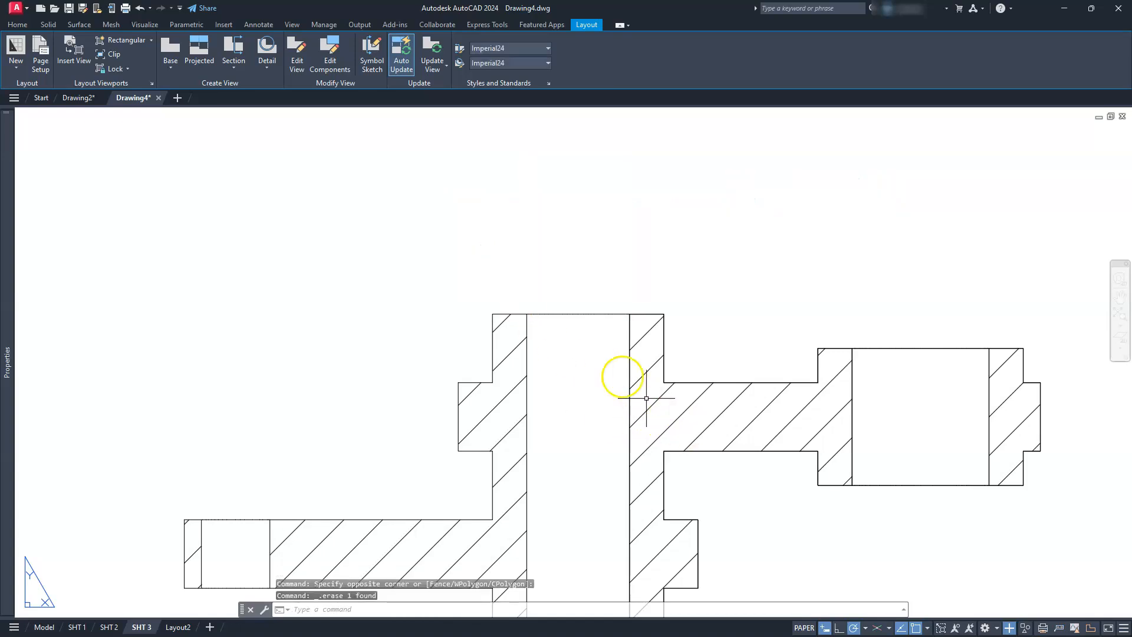
pyautogui.scroll(-2, 601, 360)
pyautogui.press('Escape')
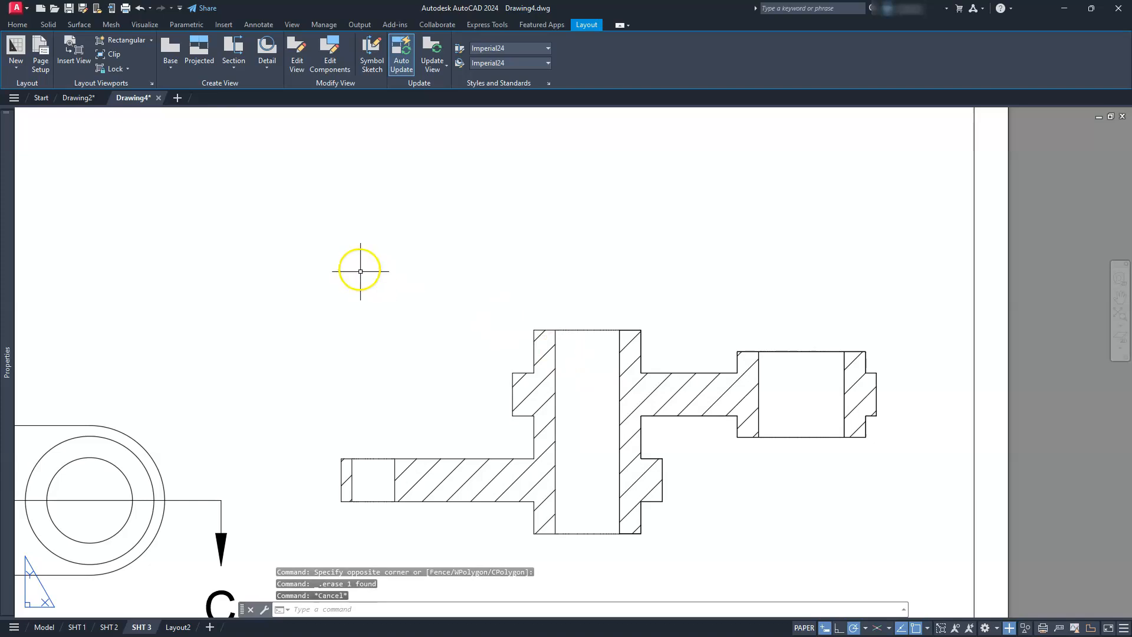
# Step: Create a new layer named HATCH in the layer properties and set its color to green
pyautogui.write('a')
pyautogui.press('Return')
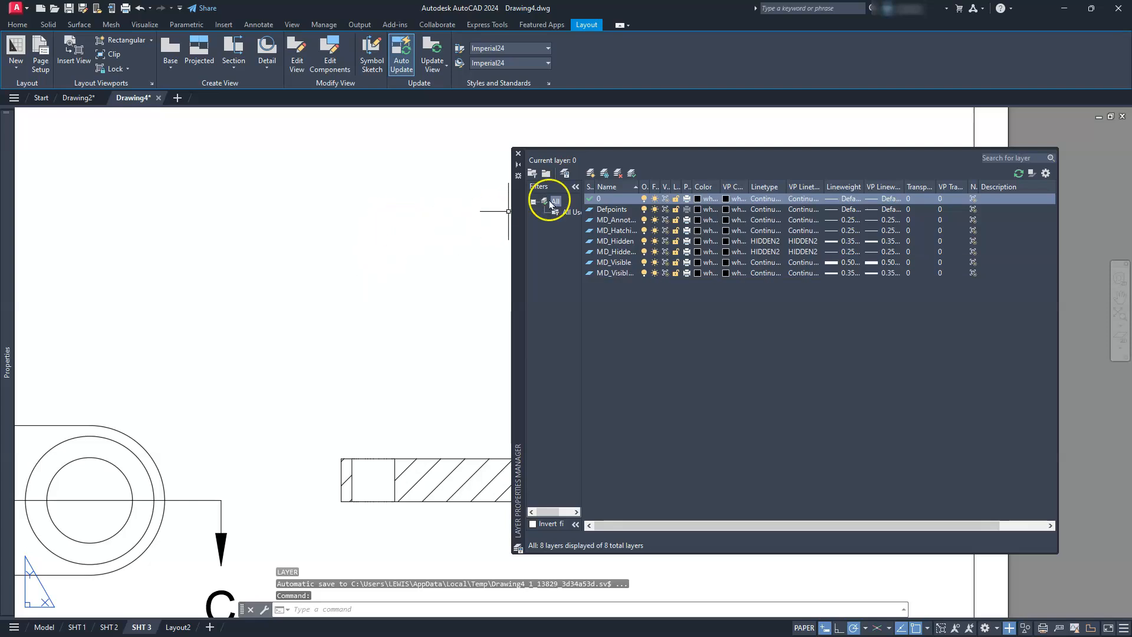
pyautogui.click(589, 175)
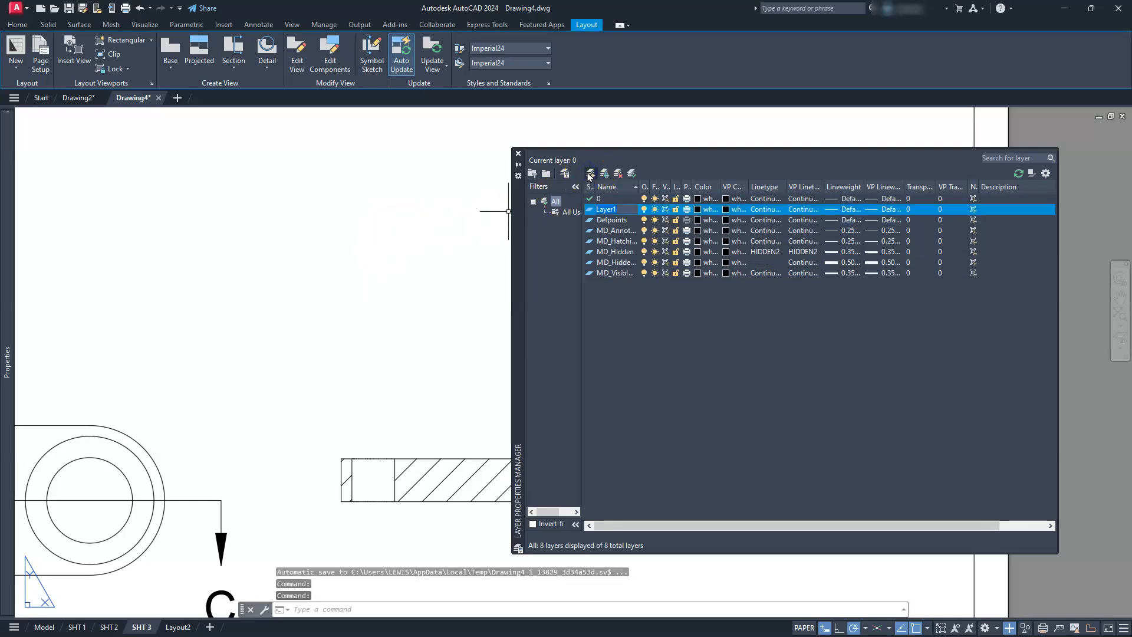
pyautogui.write('HATCH')
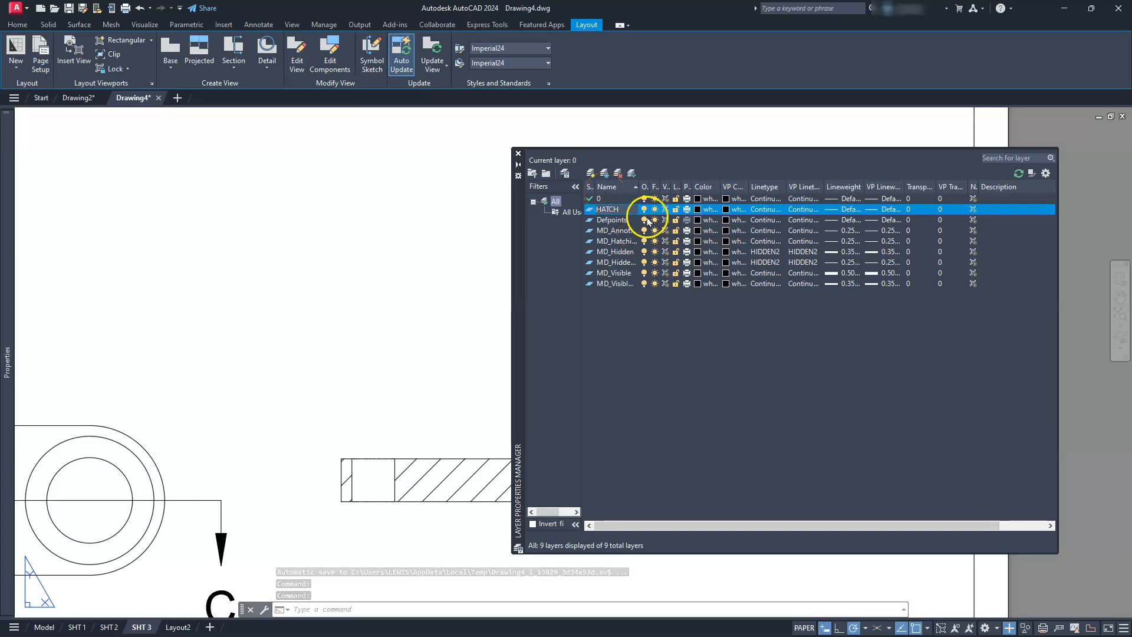
pyautogui.click(686, 210)
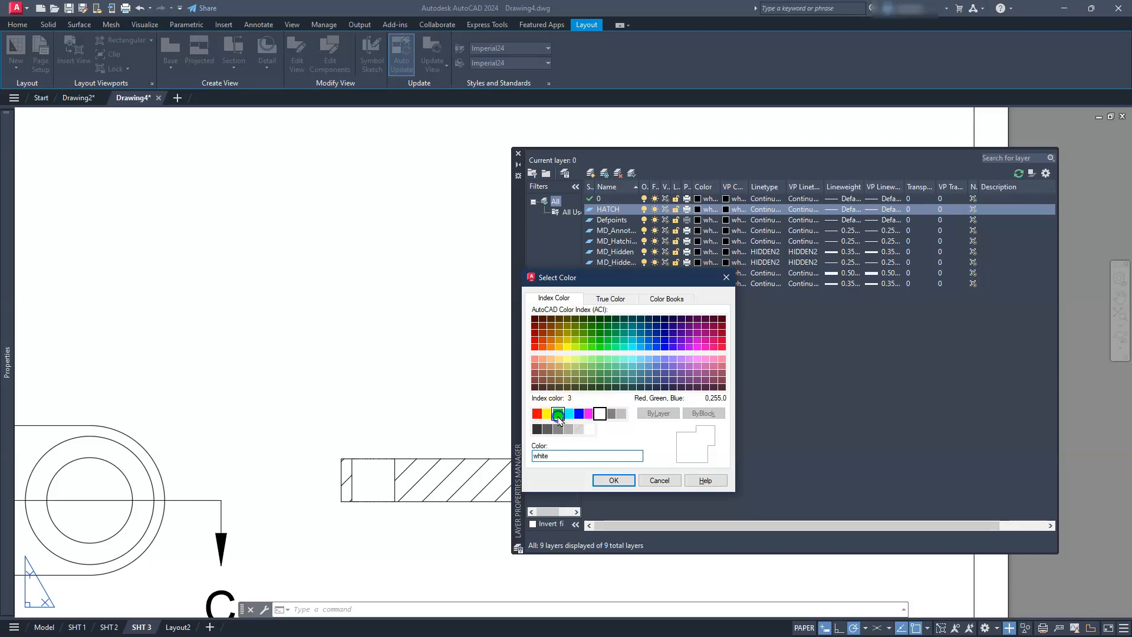
pyautogui.click(558, 414)
pyautogui.click(612, 482)
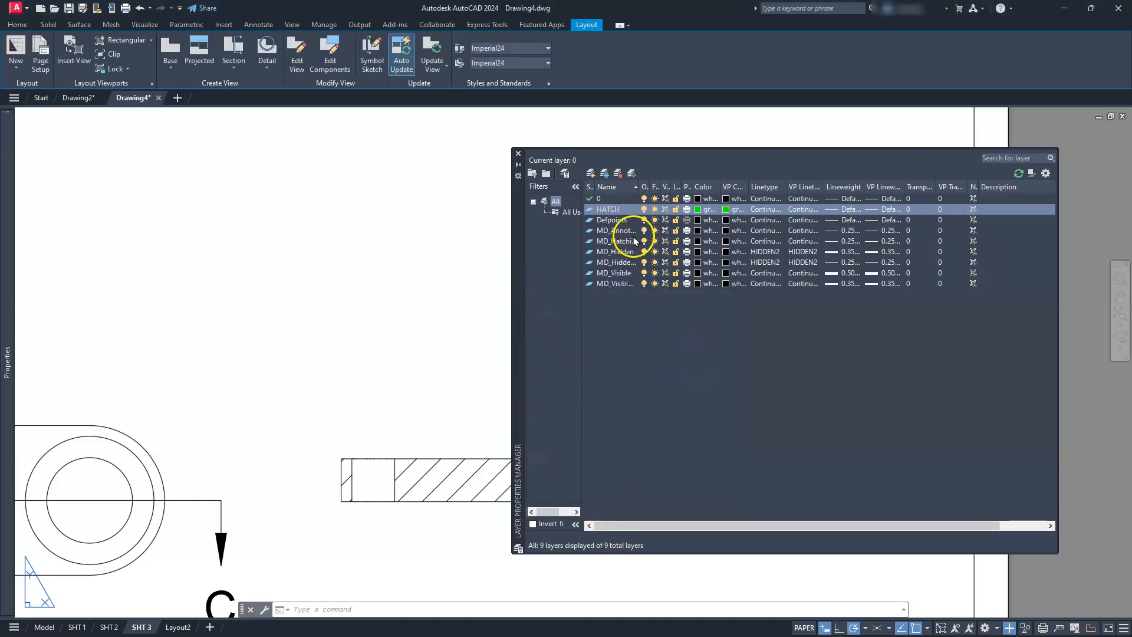
# Step: Set the MD_Hatching layer's color to green and close the layer properties
pyautogui.click(698, 241)
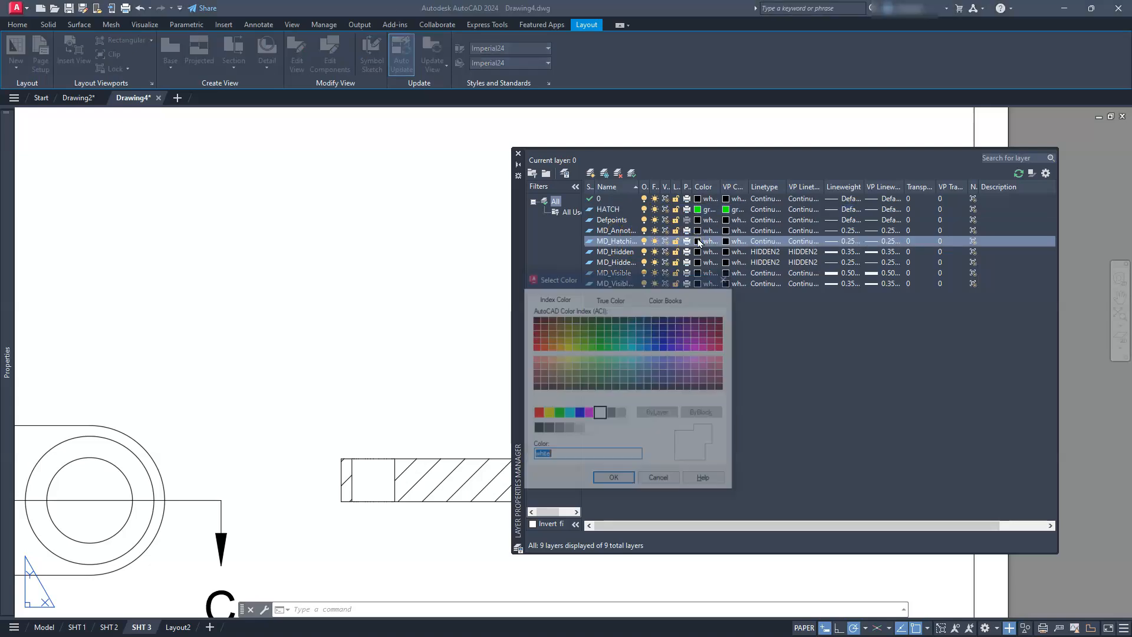
pyautogui.click(557, 413)
pyautogui.click(612, 479)
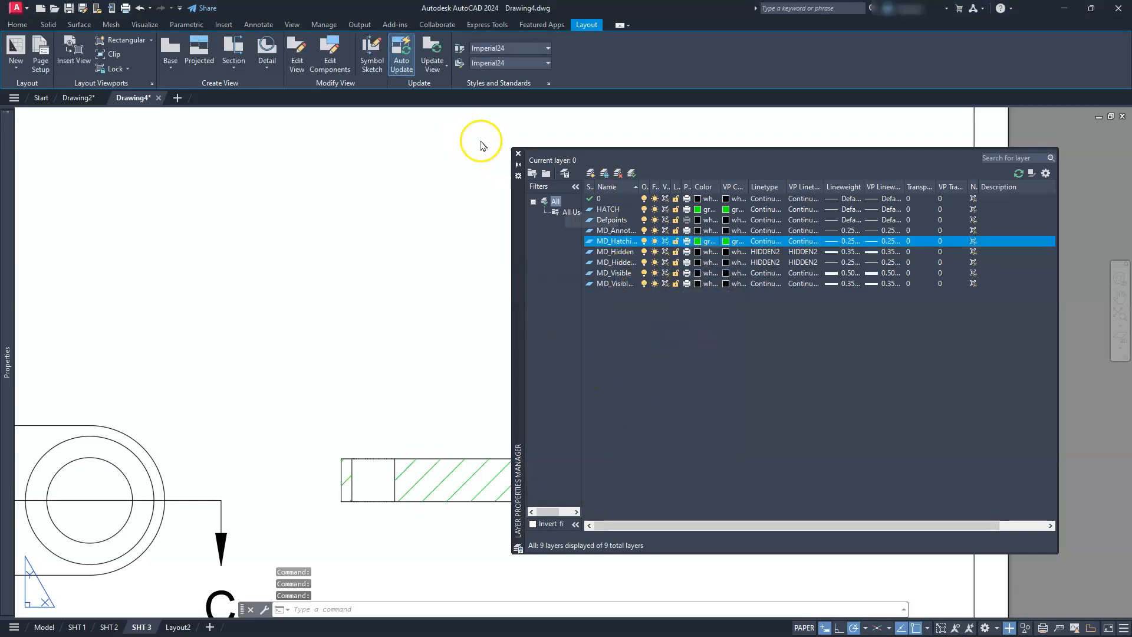
pyautogui.click(518, 155)
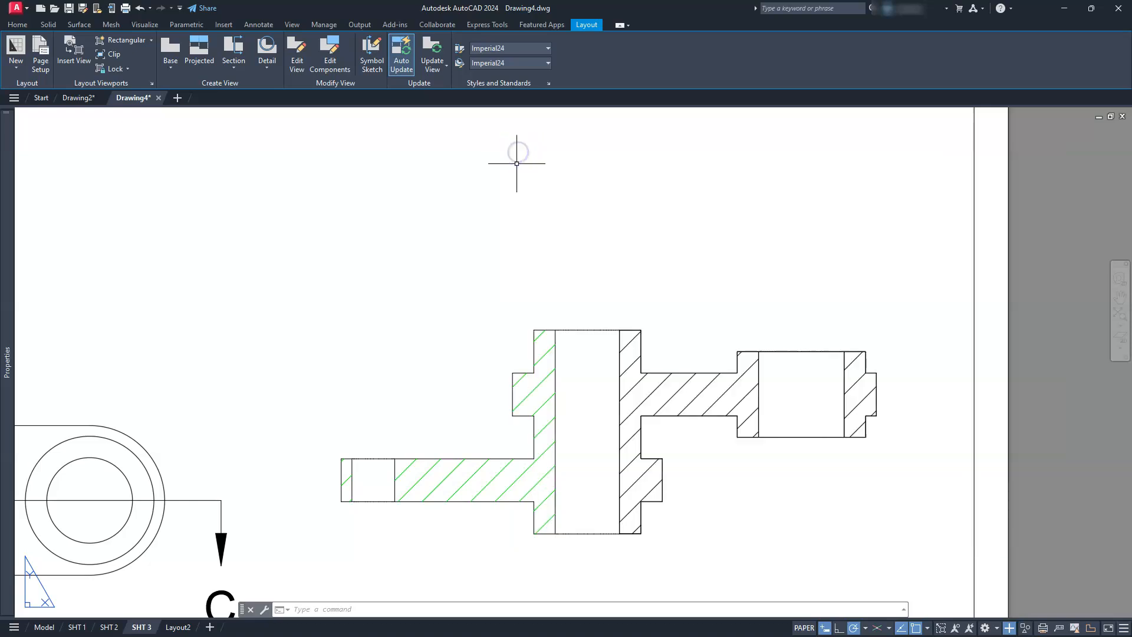
# Step: Move the hatching and drawn boundaries of the right half of section C-C to the HATCH layer
pyautogui.scroll(-4, 559, 406)
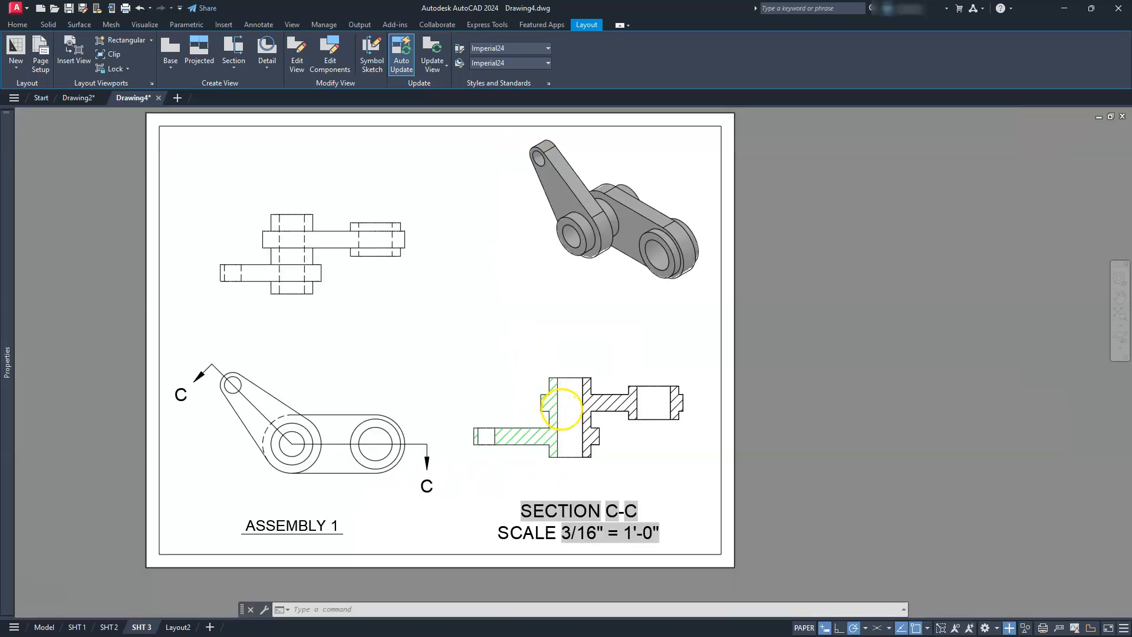
pyautogui.click(568, 347)
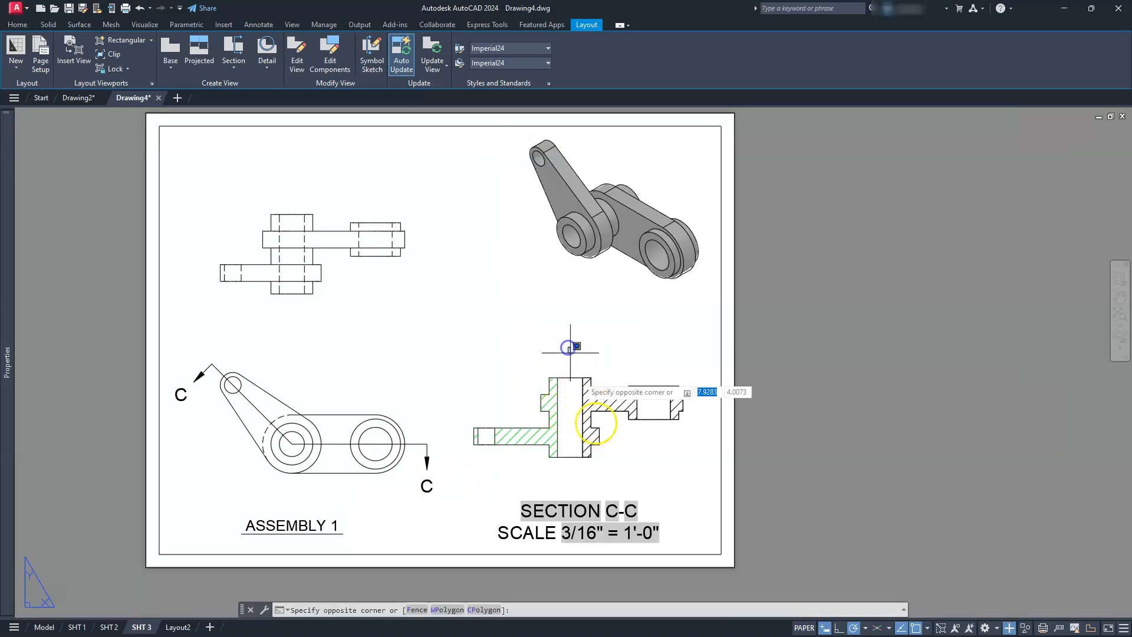
pyautogui.click(696, 474)
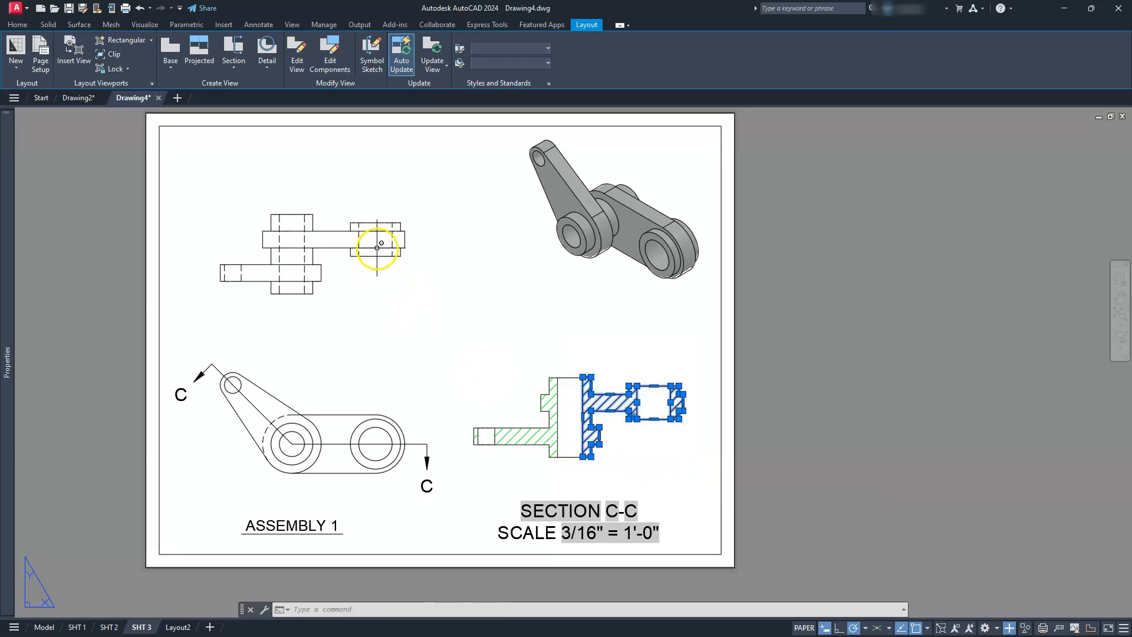
pyautogui.moveTo(6, 342)
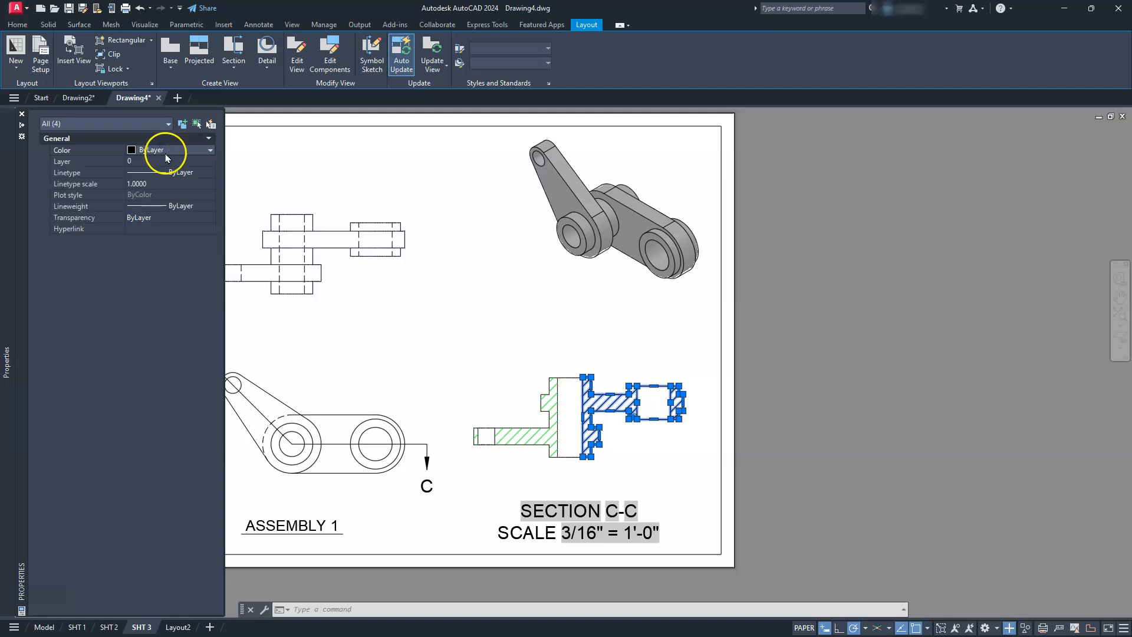
pyautogui.click(148, 161)
pyautogui.click(148, 161)
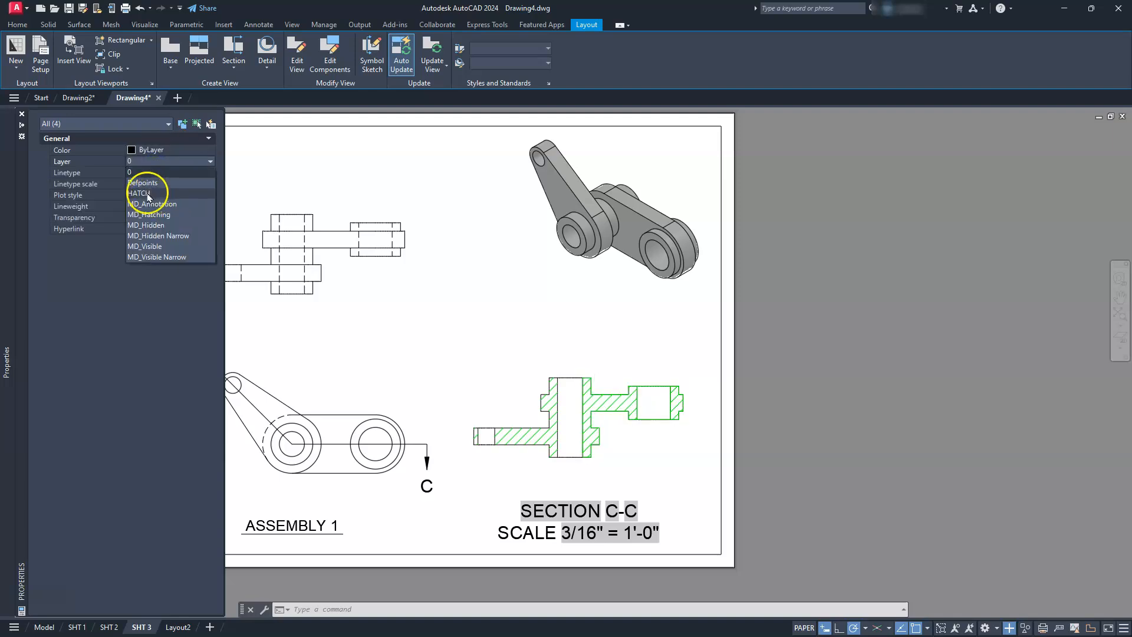
pyautogui.click(148, 193)
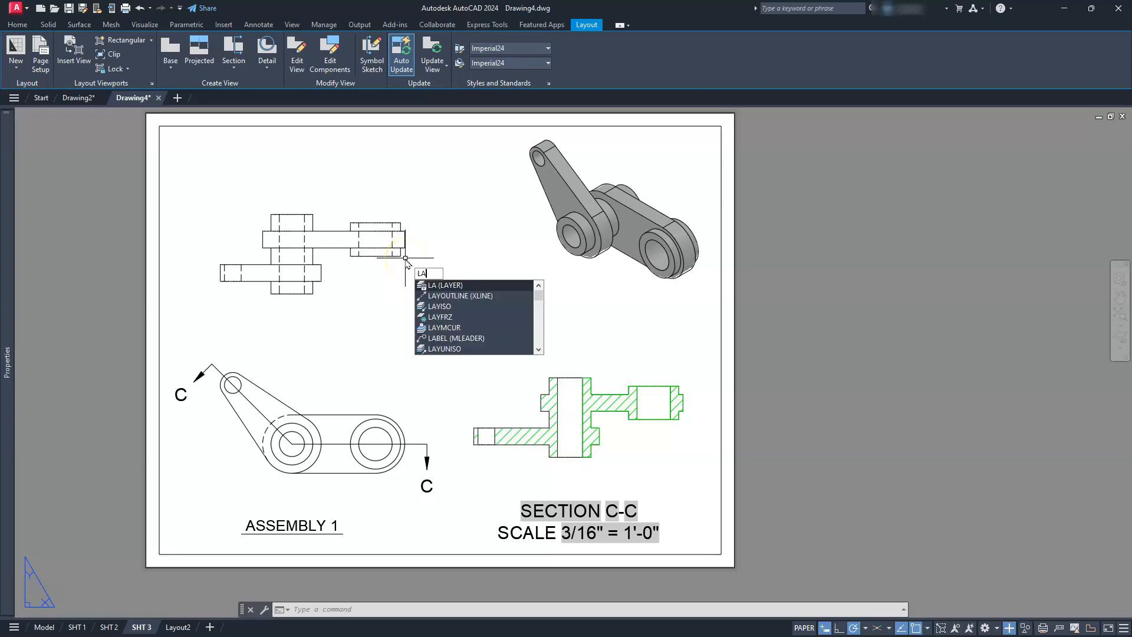
# Step: Turn off the HATCH layer in the layer properties and close them
pyautogui.press('Return')
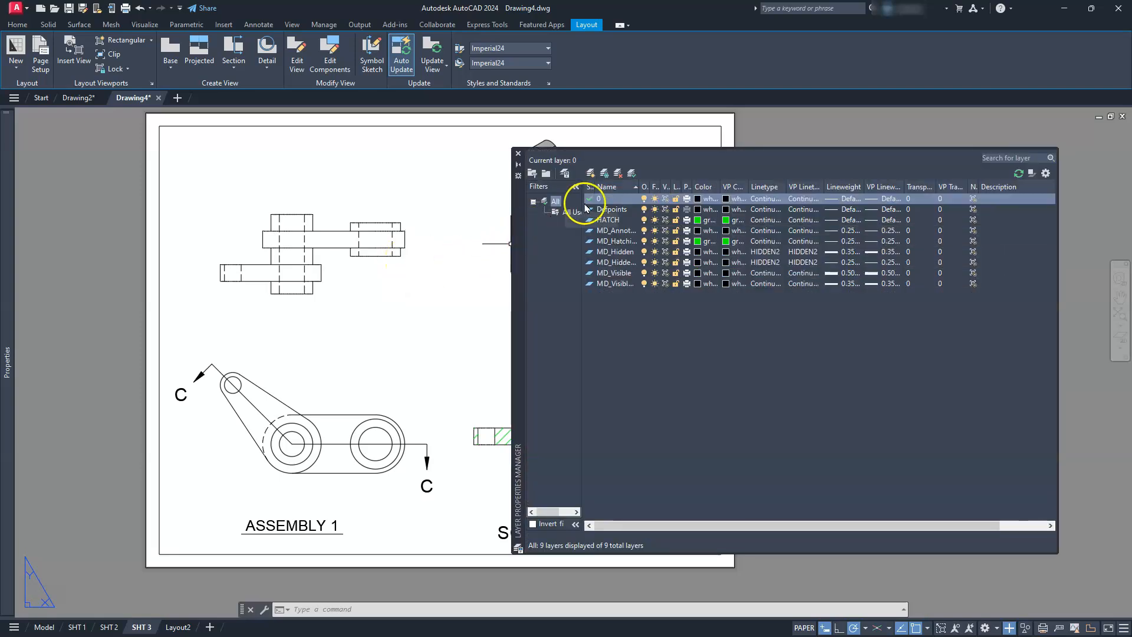
pyautogui.click(642, 220)
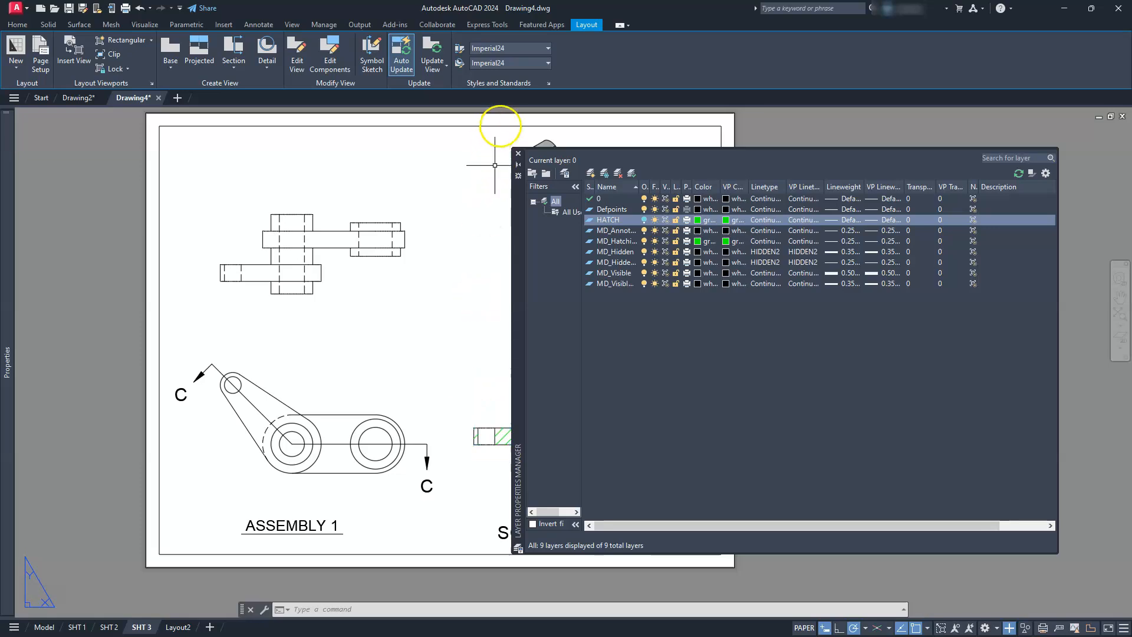
pyautogui.click(518, 153)
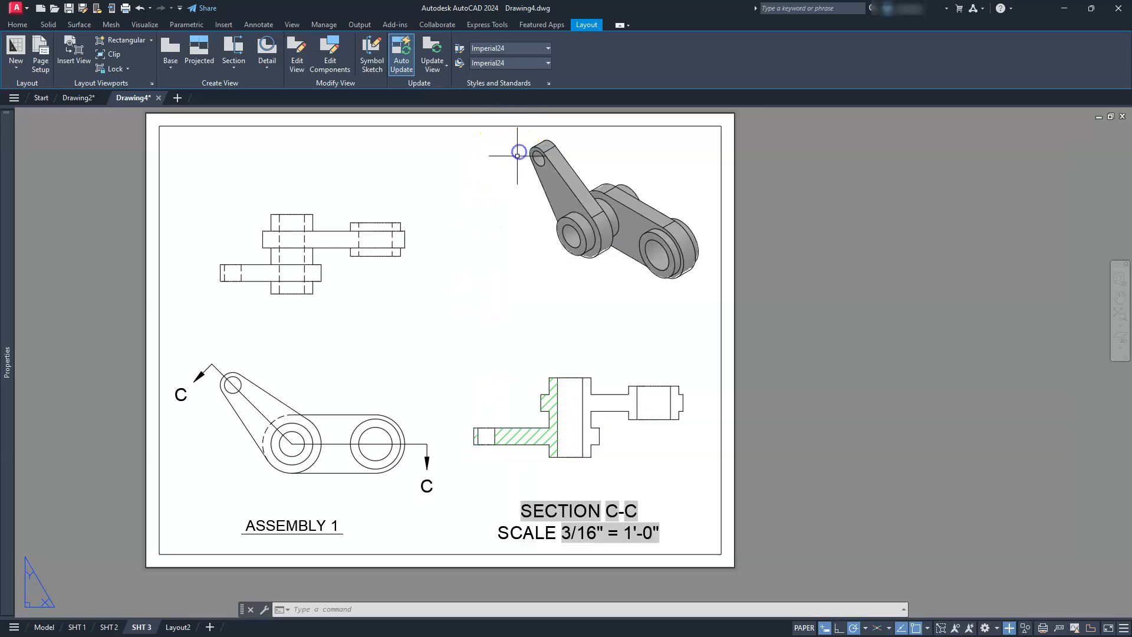
pyautogui.scroll(6, 582, 389)
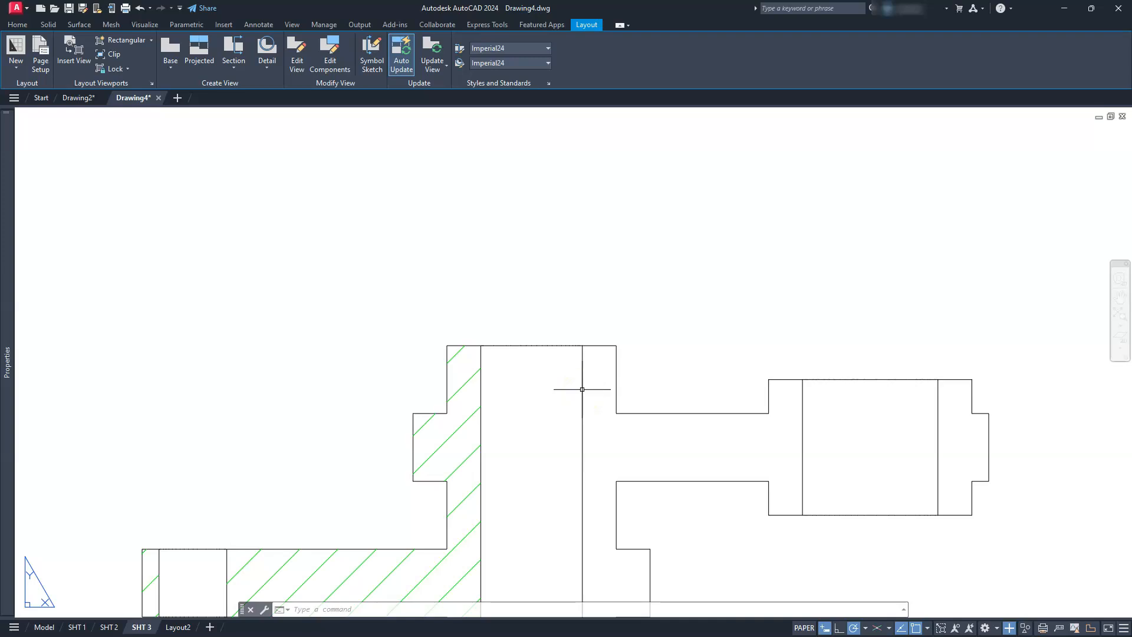
pyautogui.write('dli')
pyautogui.press('Return')
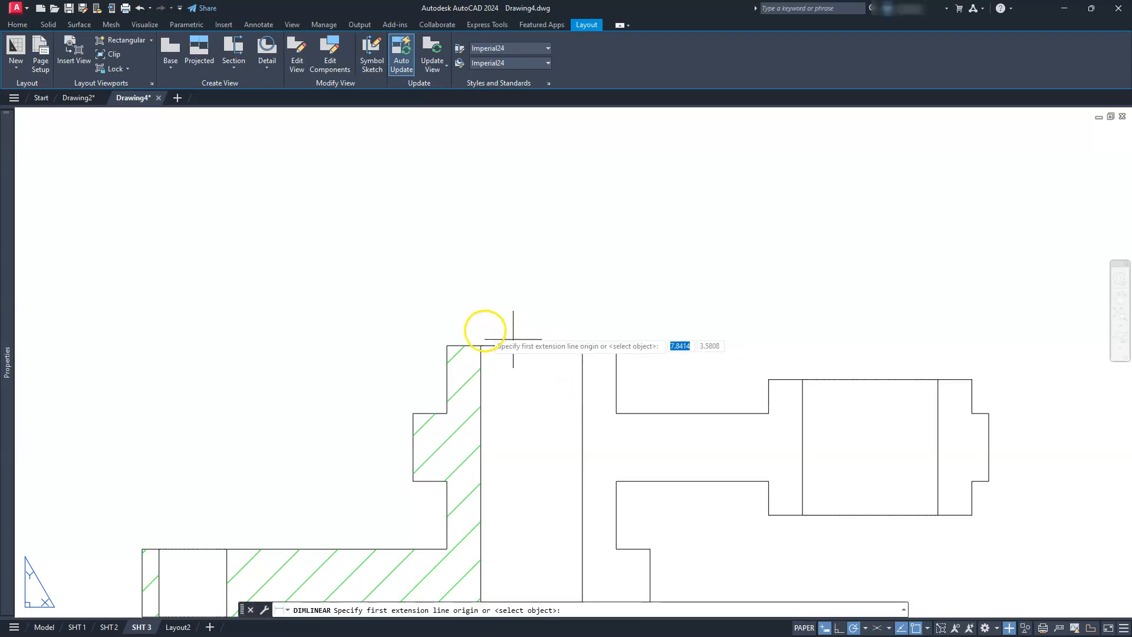
pyautogui.click(480, 346)
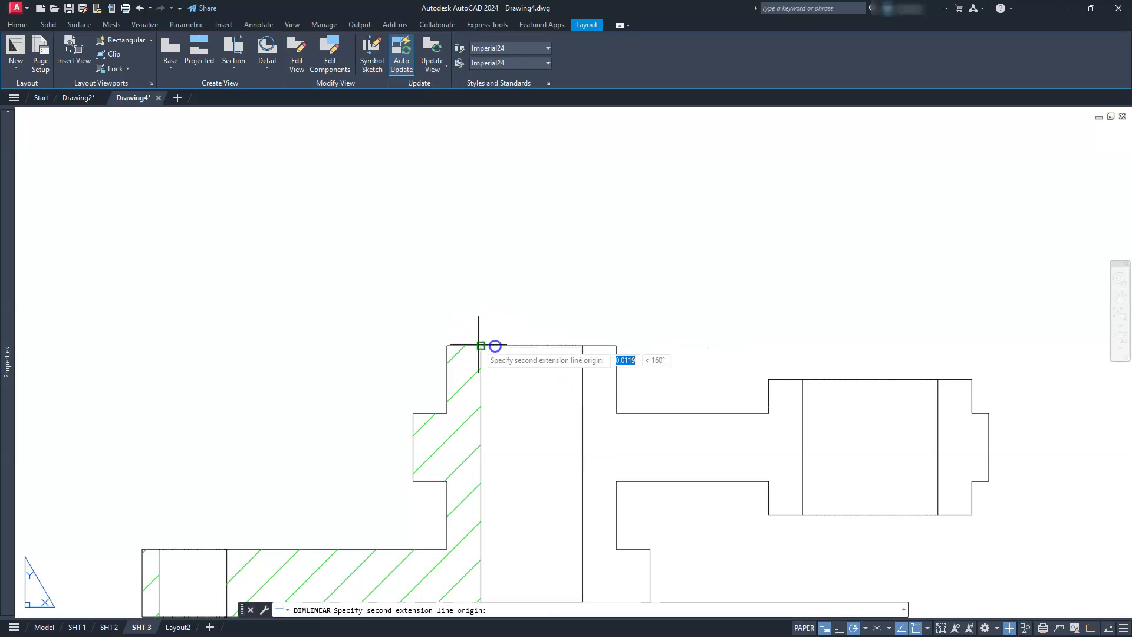
pyautogui.click(583, 345)
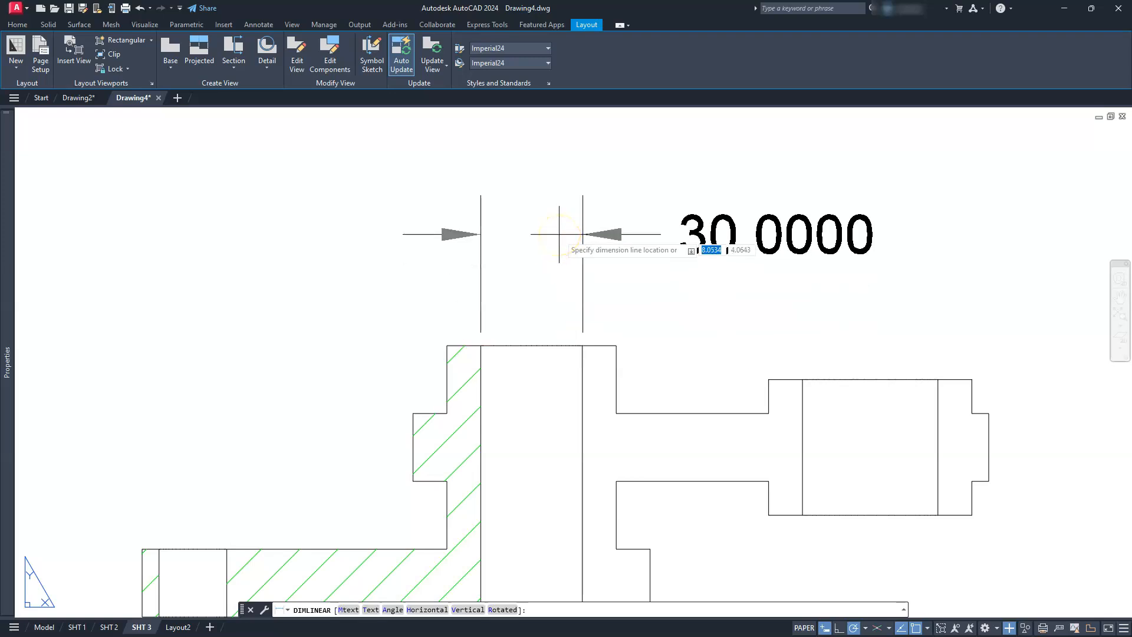
pyautogui.press('Escape')
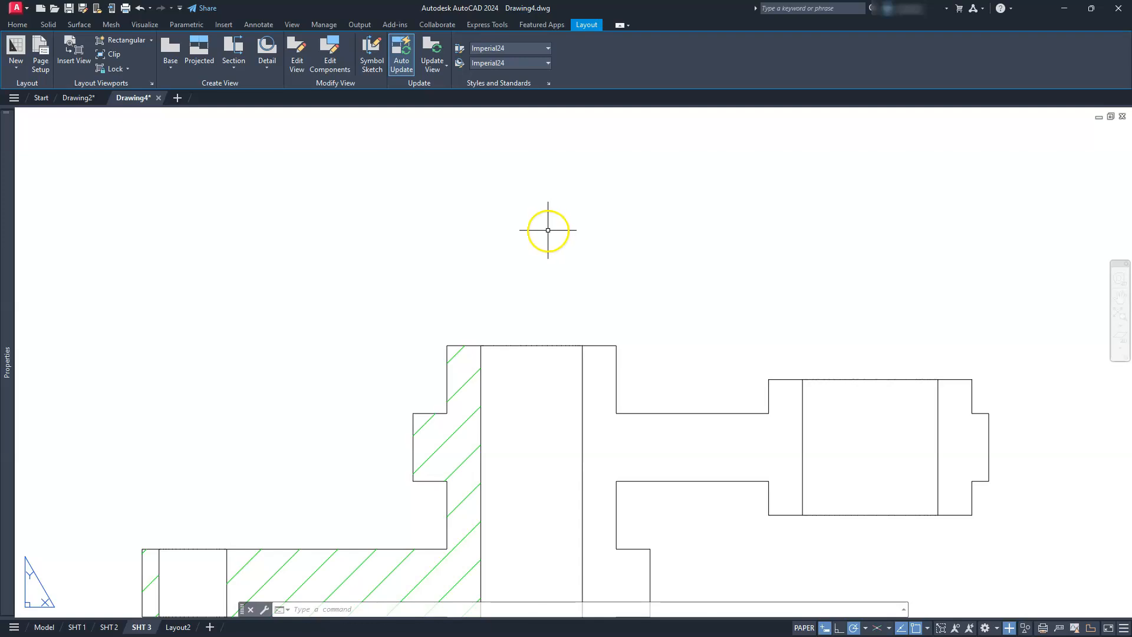
# Step: Create four new layers named CEN, HID, DIM and PHA in the layer properties
pyautogui.scroll(-3, 547, 230)
pyautogui.moveTo(440, 291); pyautogui.dragTo(575, 318, button='middle')
pyautogui.scroll(-2, 572, 319)
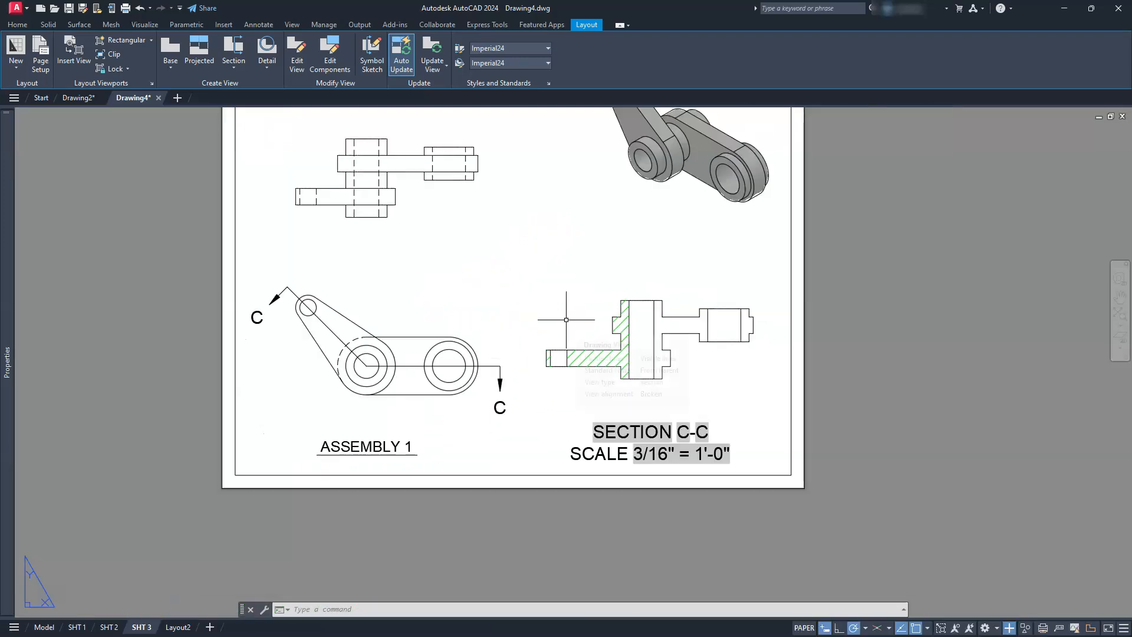
pyautogui.moveTo(544, 316); pyautogui.dragTo(516, 355, button='middle')
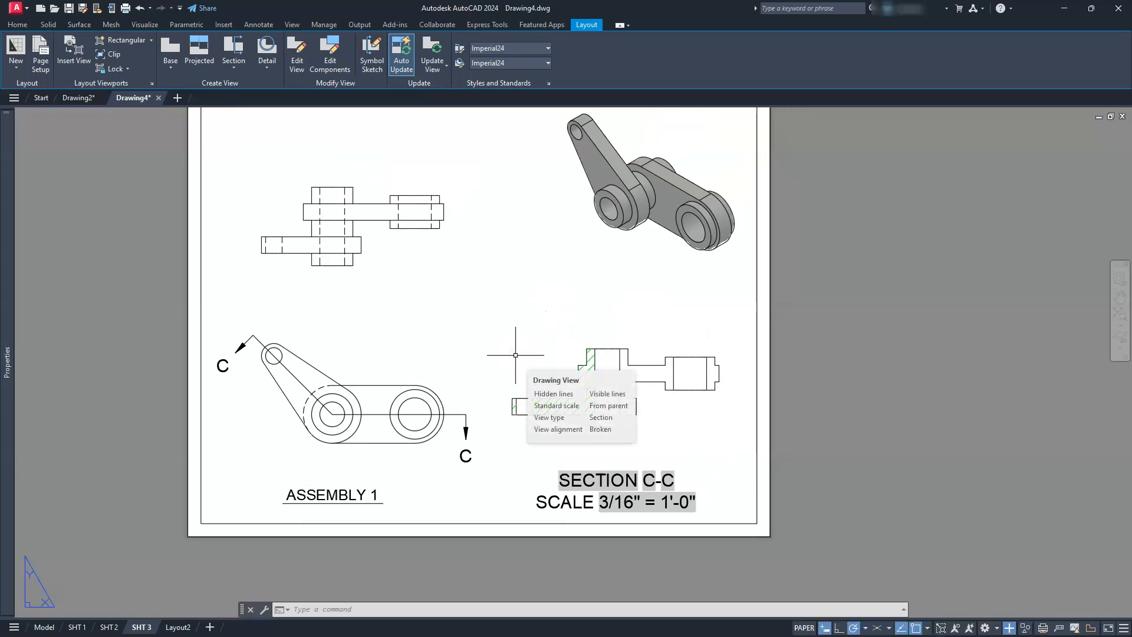
pyautogui.write('LA')
pyautogui.press('Return')
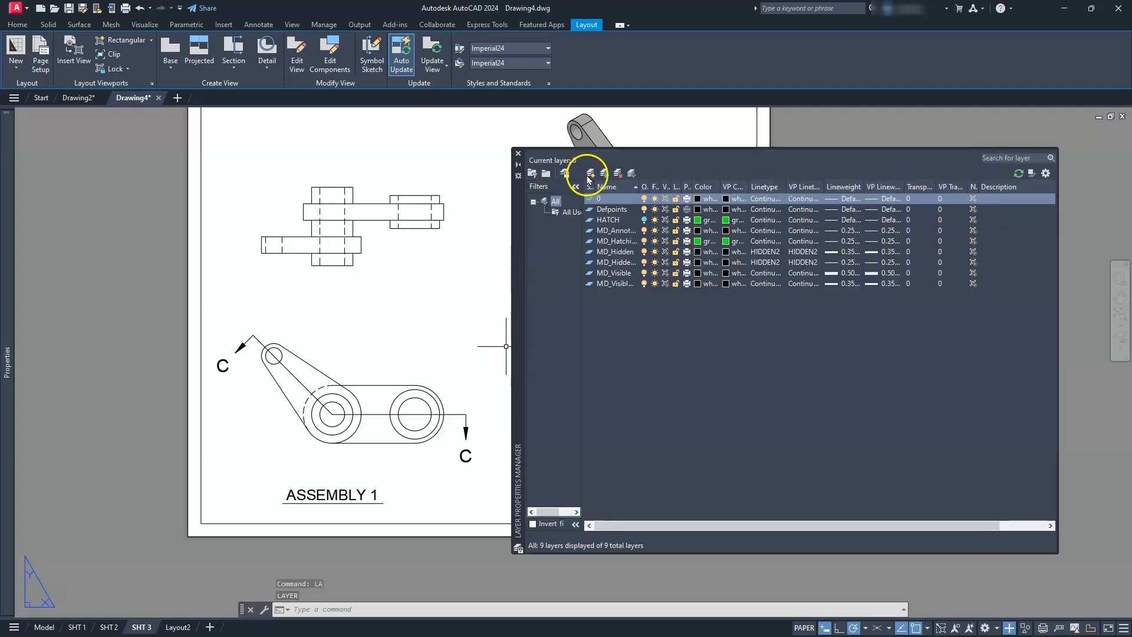
pyautogui.click(590, 174)
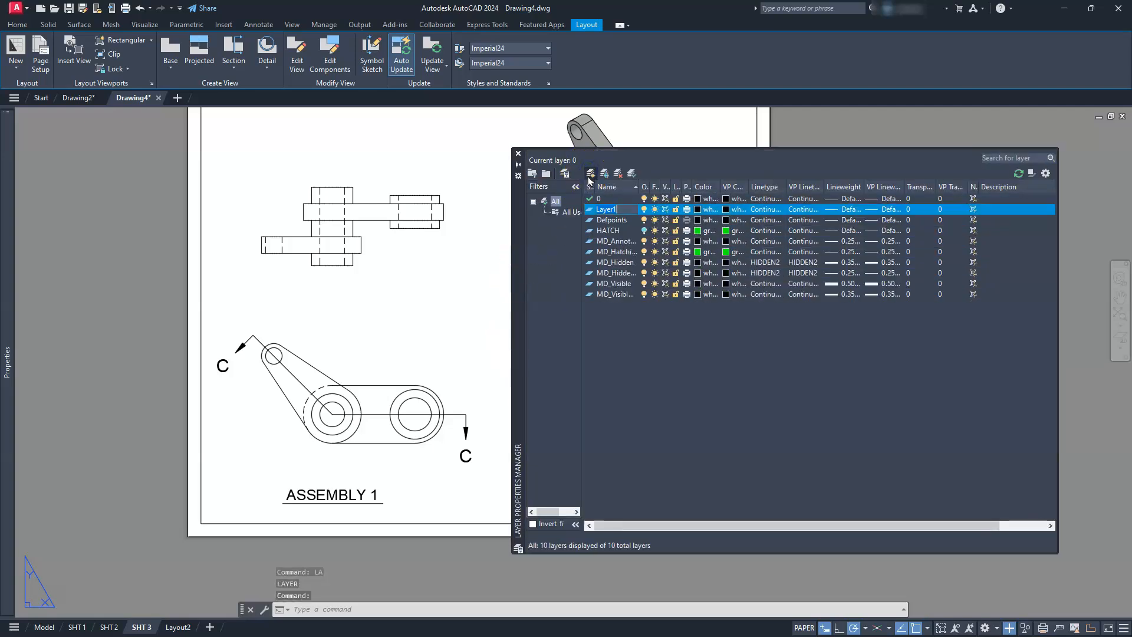
pyautogui.write('CEN')
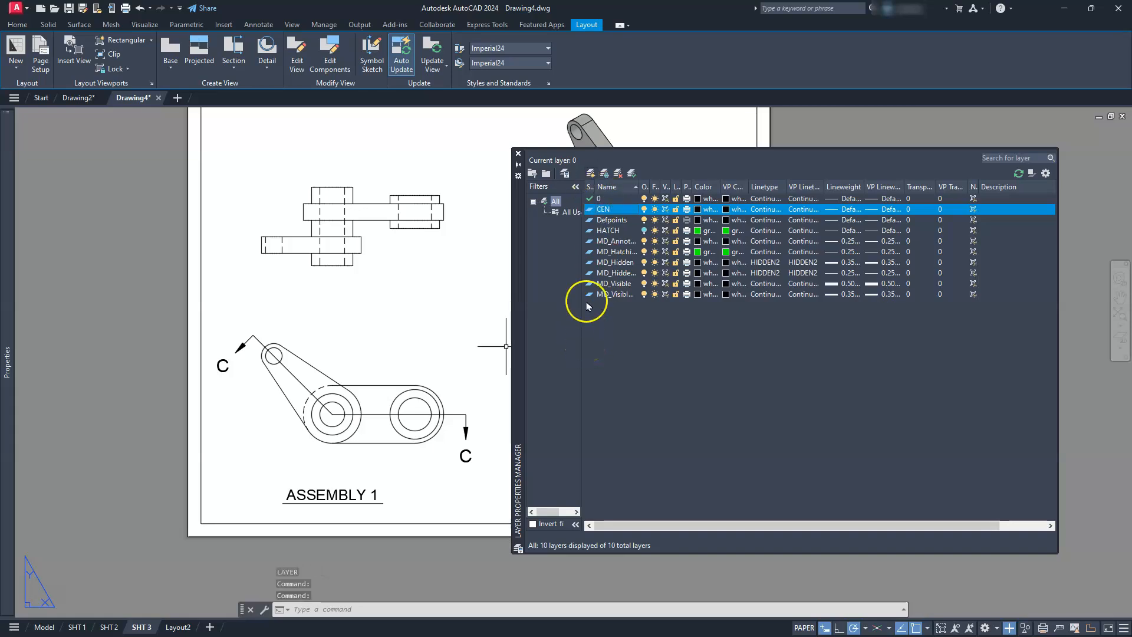
pyautogui.click(612, 200)
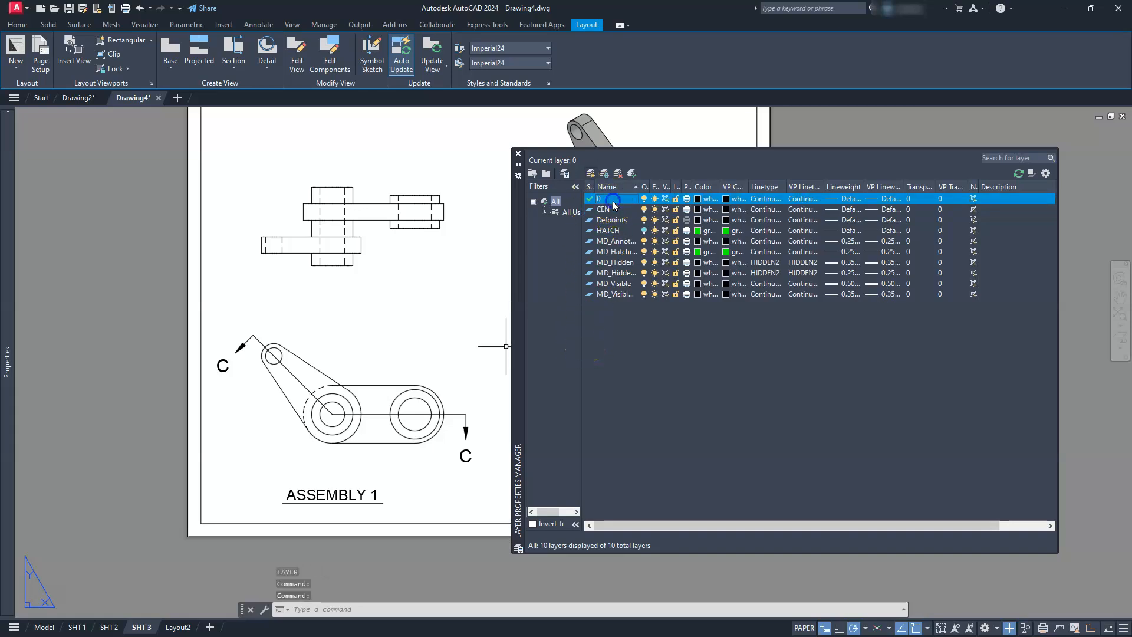
pyautogui.click(591, 173)
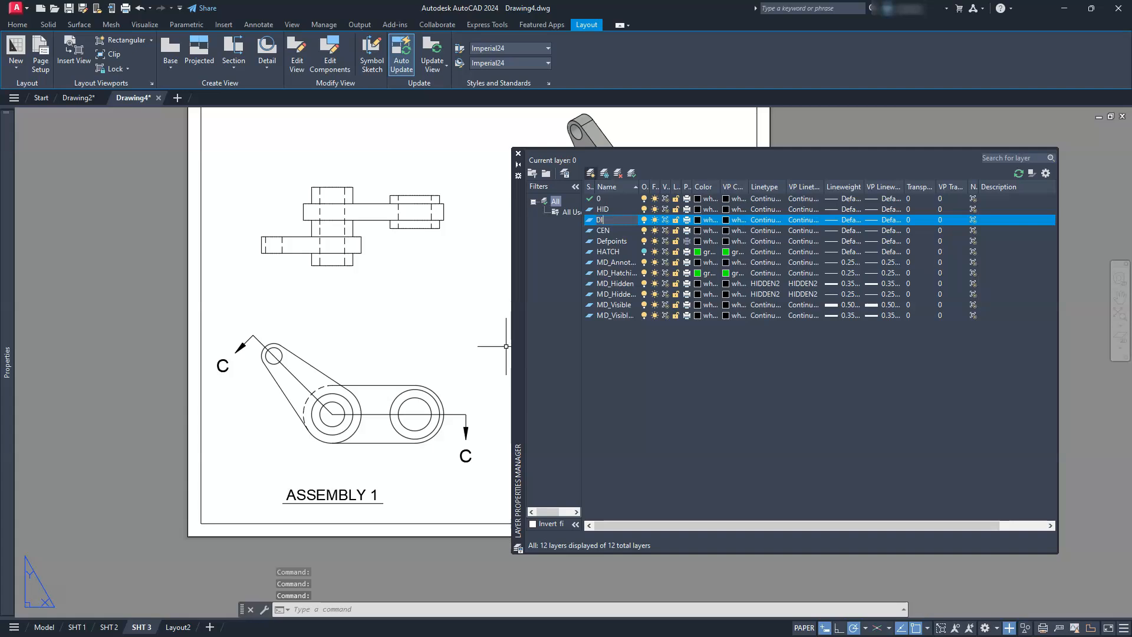
pyautogui.click(592, 173)
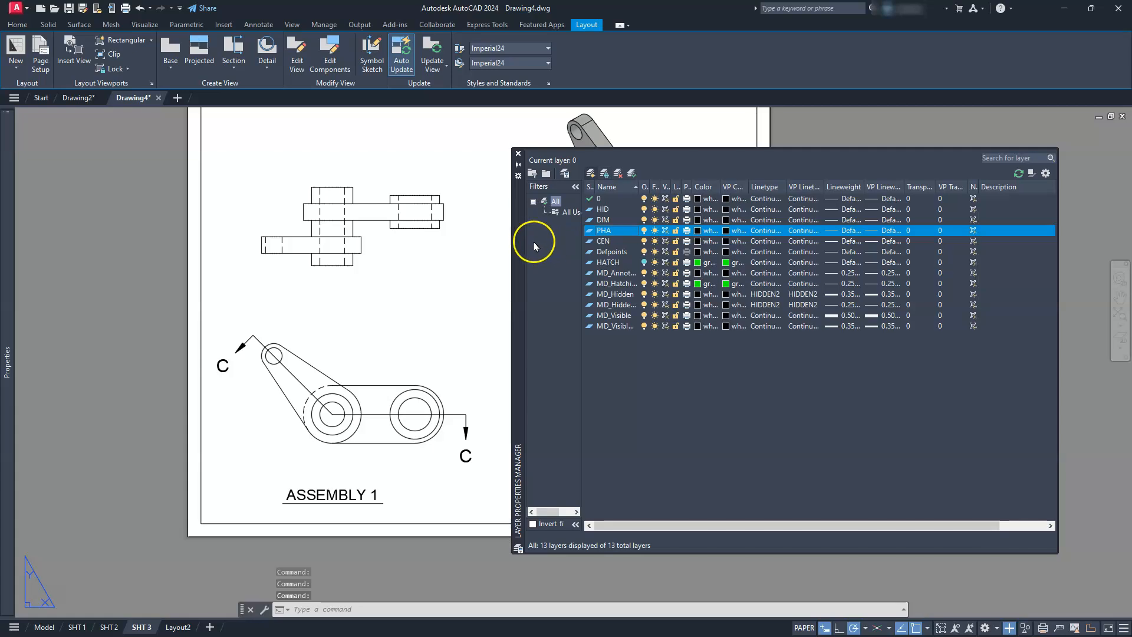
# Step: Set the HID layer's linetype to HIDDEN2 and its color to red
pyautogui.moveTo(498, 246); pyautogui.dragTo(482, 249)
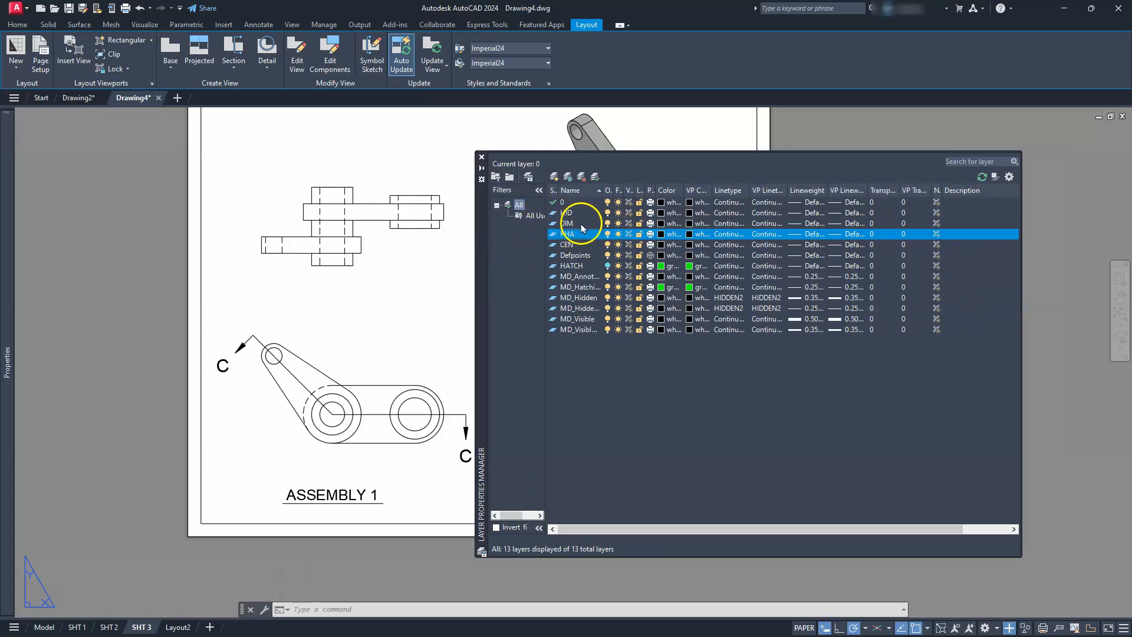
pyautogui.click(566, 213)
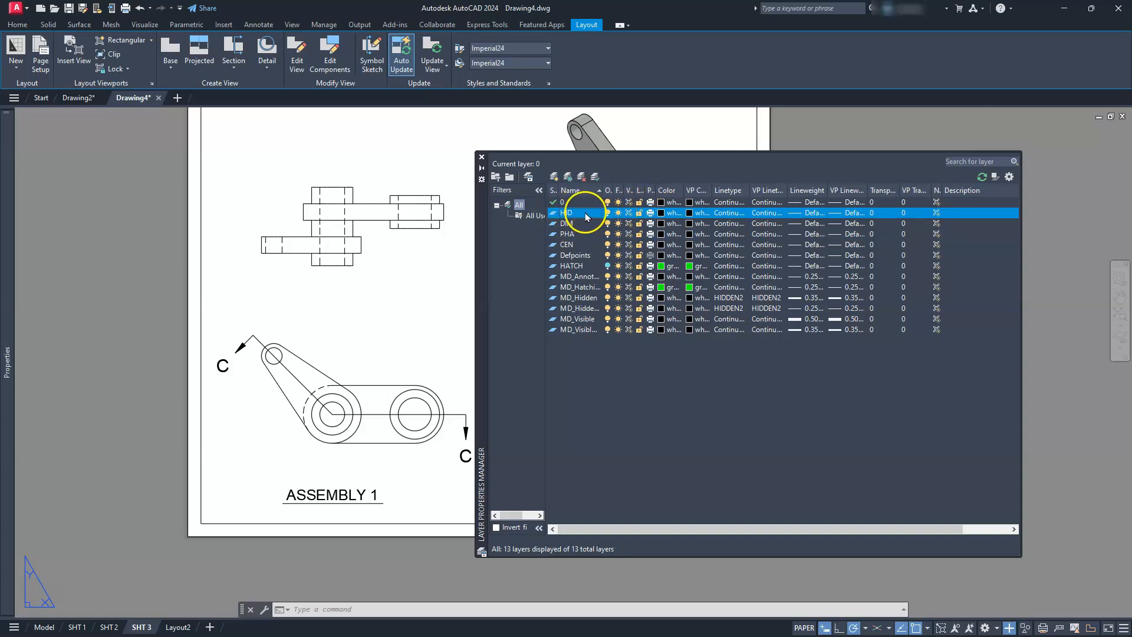
pyautogui.click(730, 214)
pyautogui.click(460, 313)
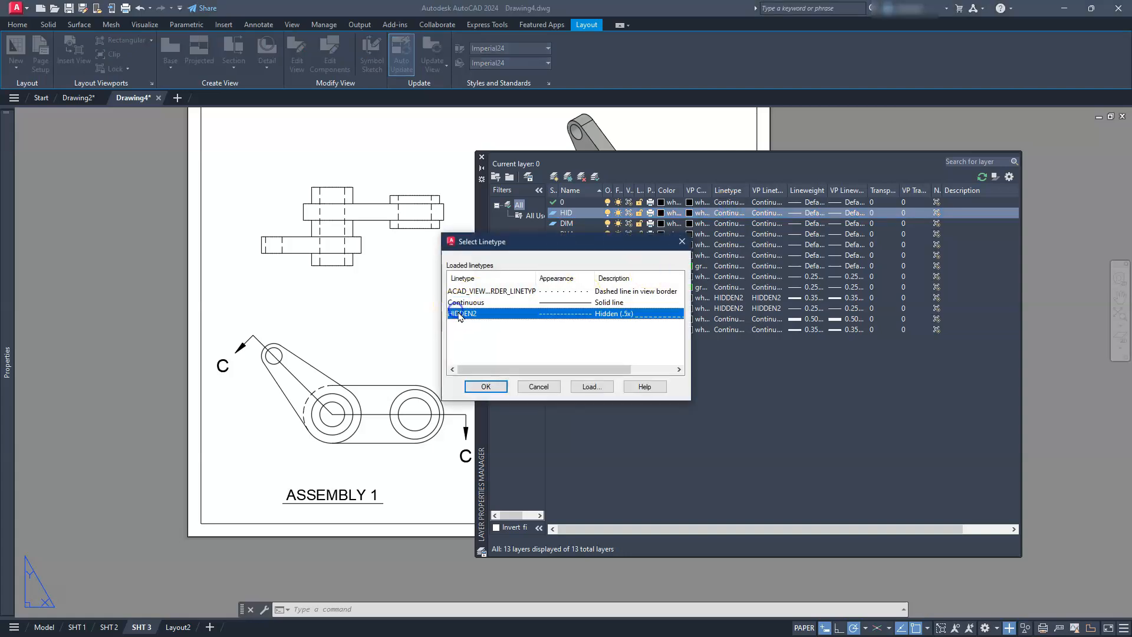
pyautogui.click(485, 386)
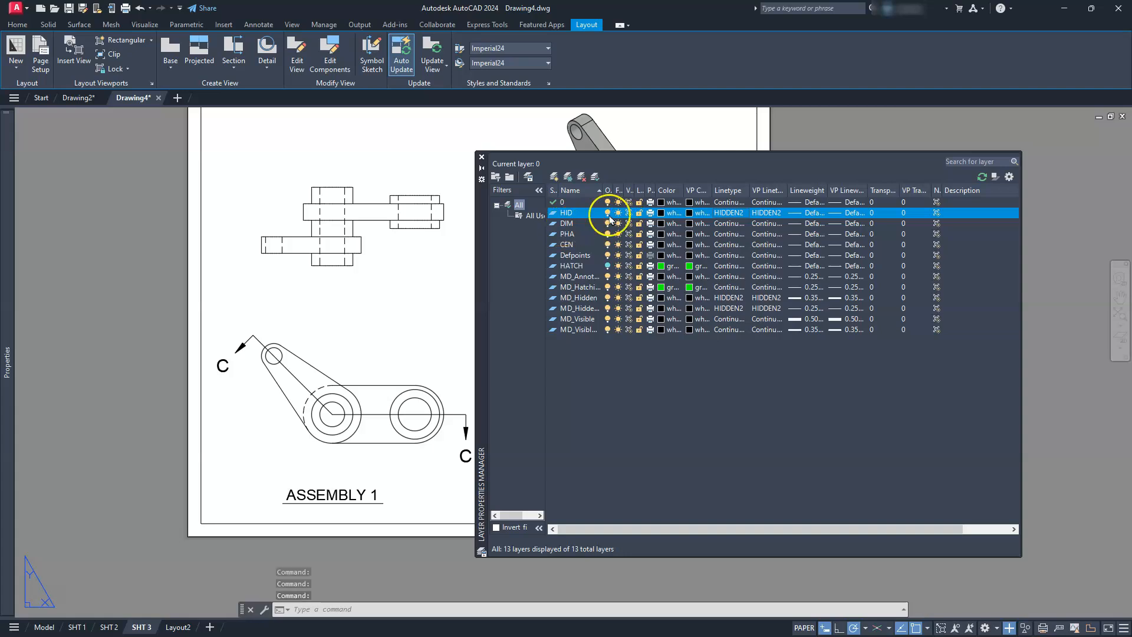
pyautogui.click(661, 213)
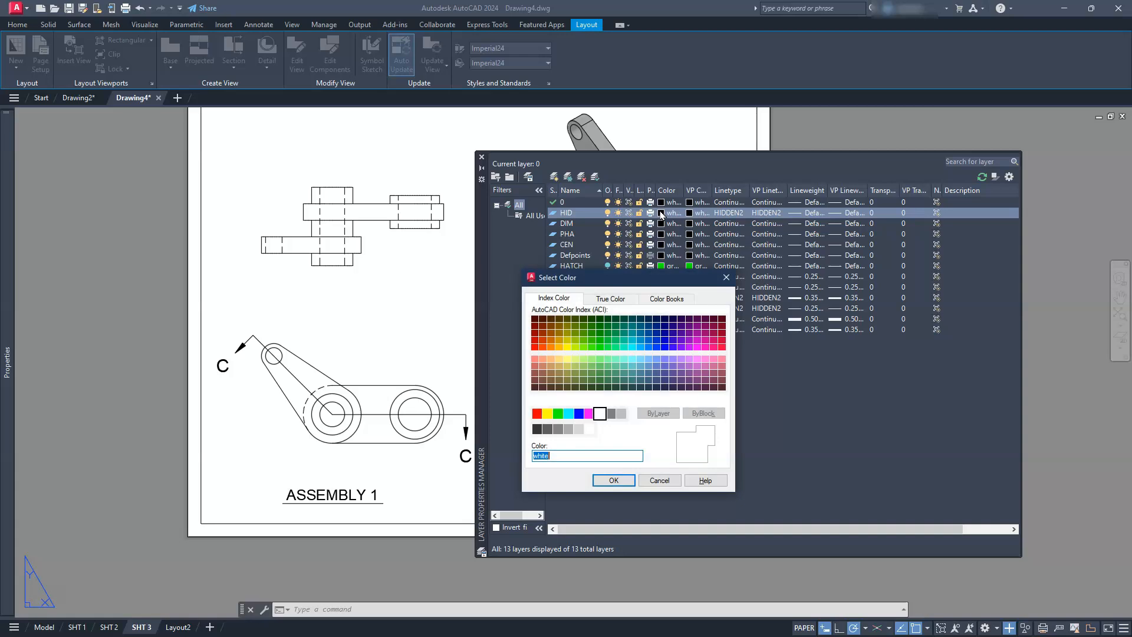
pyautogui.click(537, 414)
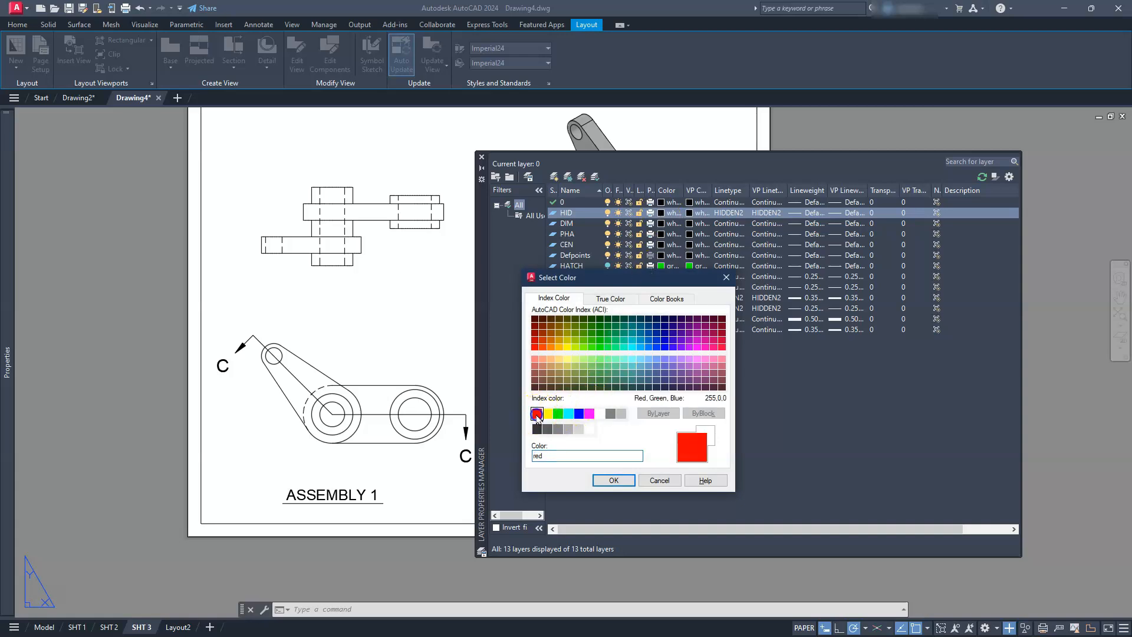
pyautogui.doubleClick(537, 414)
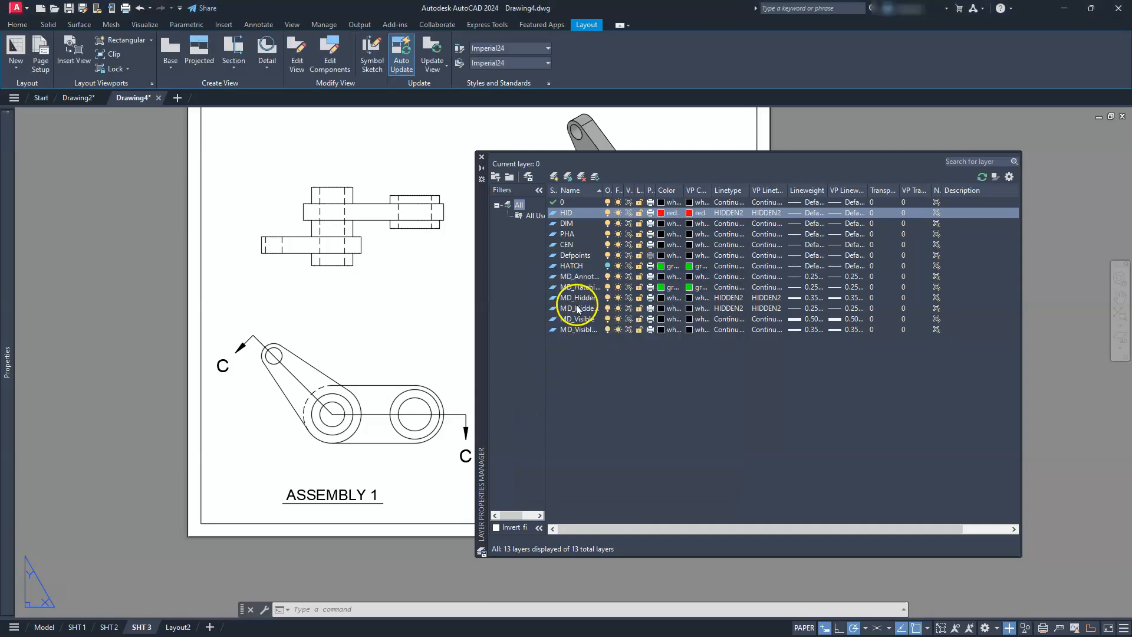
# Step: Set the color of the MD_Hidden and MD_Hidden Narrow layers to red
pyautogui.click(662, 298)
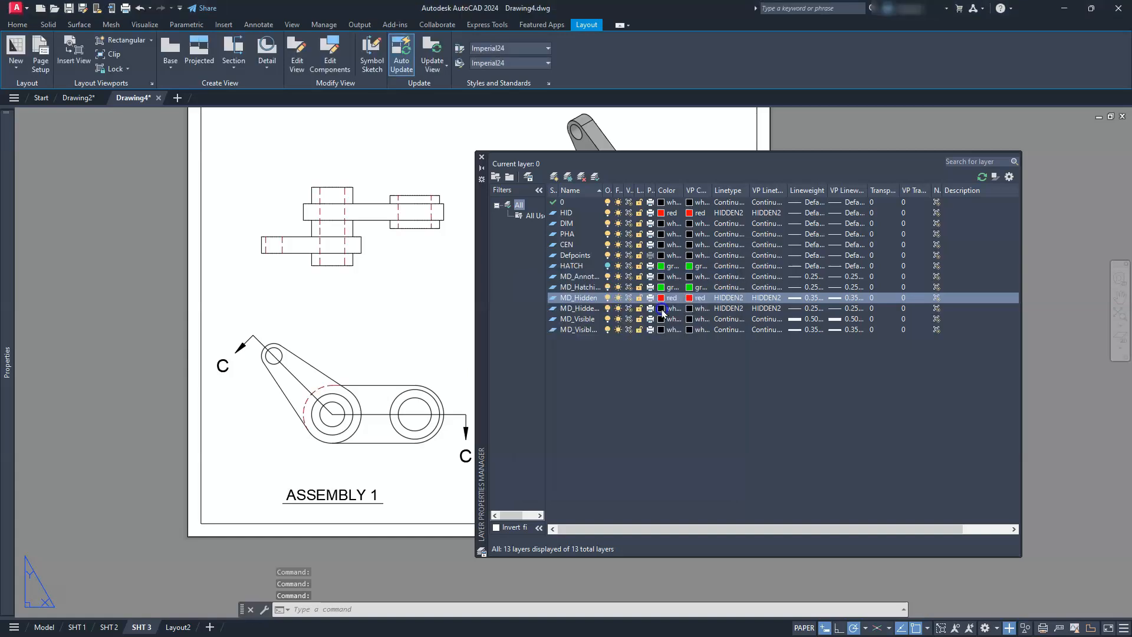
pyautogui.click(662, 310)
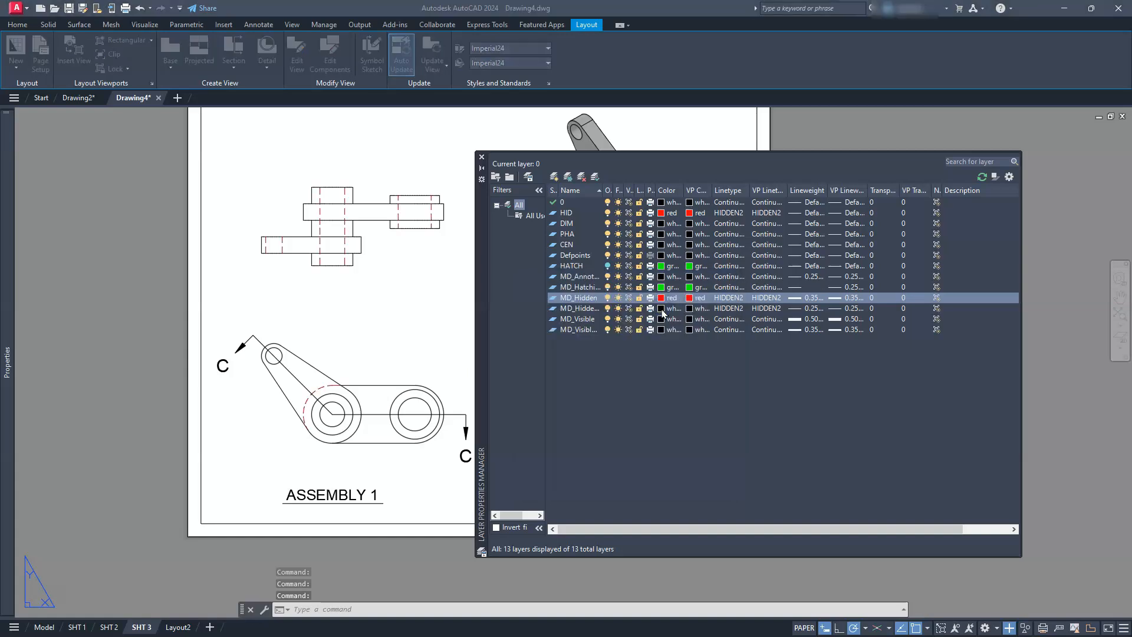
pyautogui.press('Return')
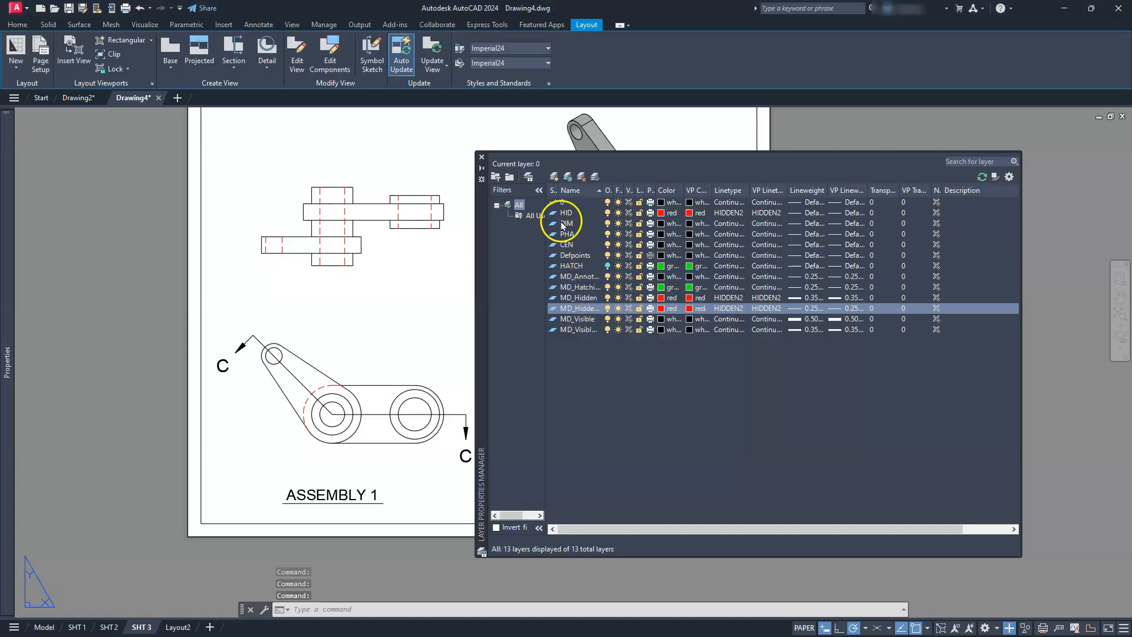
# Step: Set the DIM layer's color to magenta
pyautogui.click(661, 224)
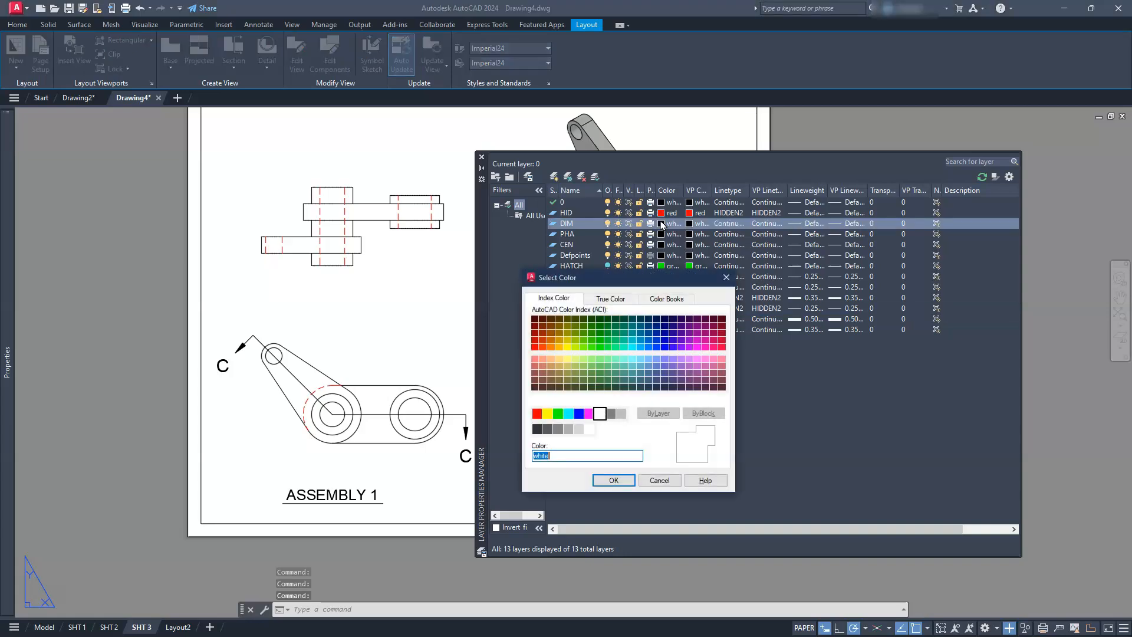
pyautogui.click(588, 415)
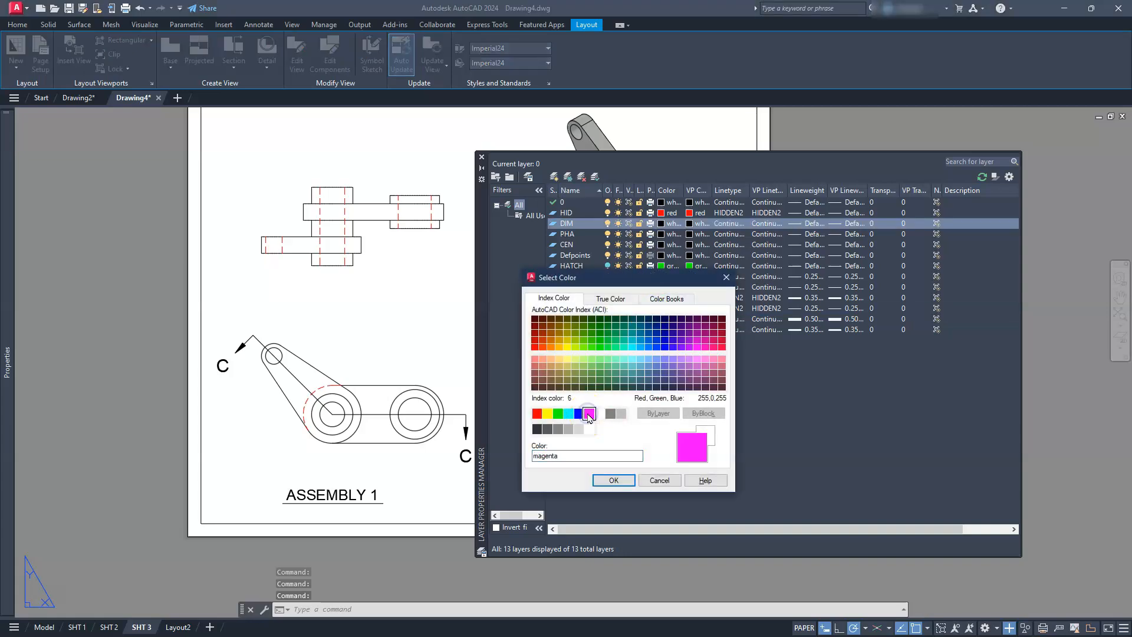
pyautogui.click(609, 480)
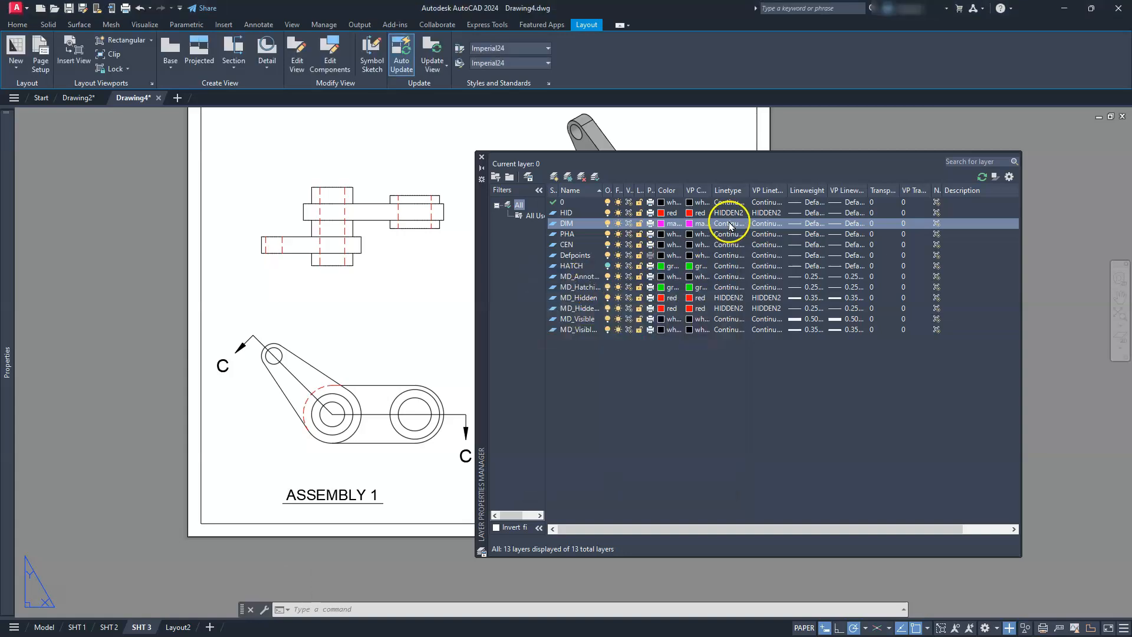
# Step: Set the PHA layer's color to blue, color index 5
pyautogui.click(661, 234)
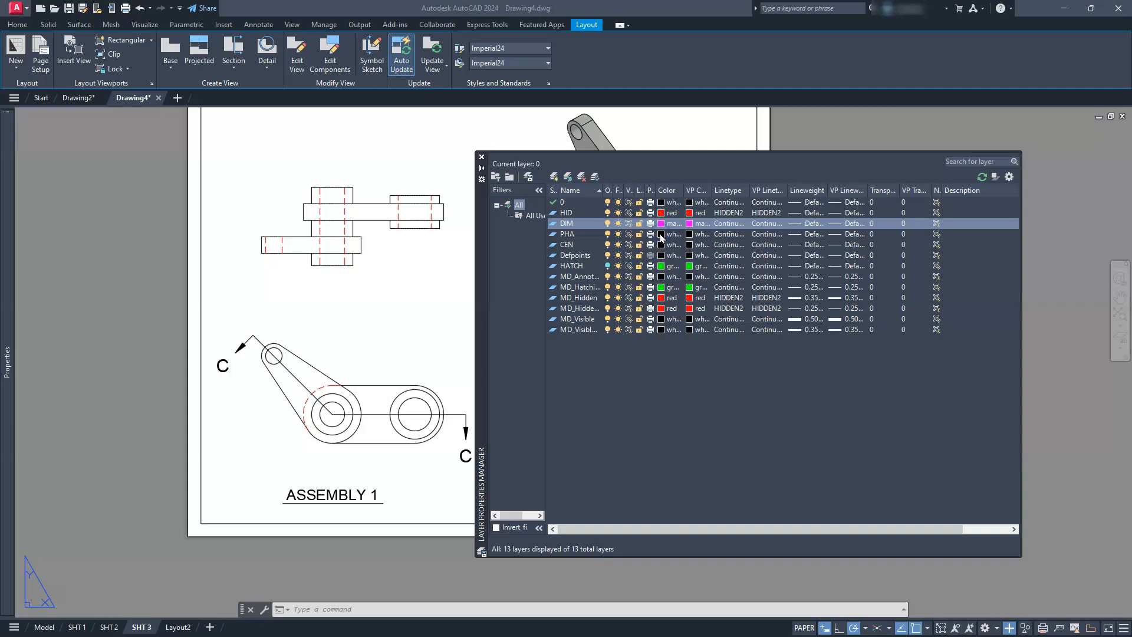
pyautogui.click(661, 234)
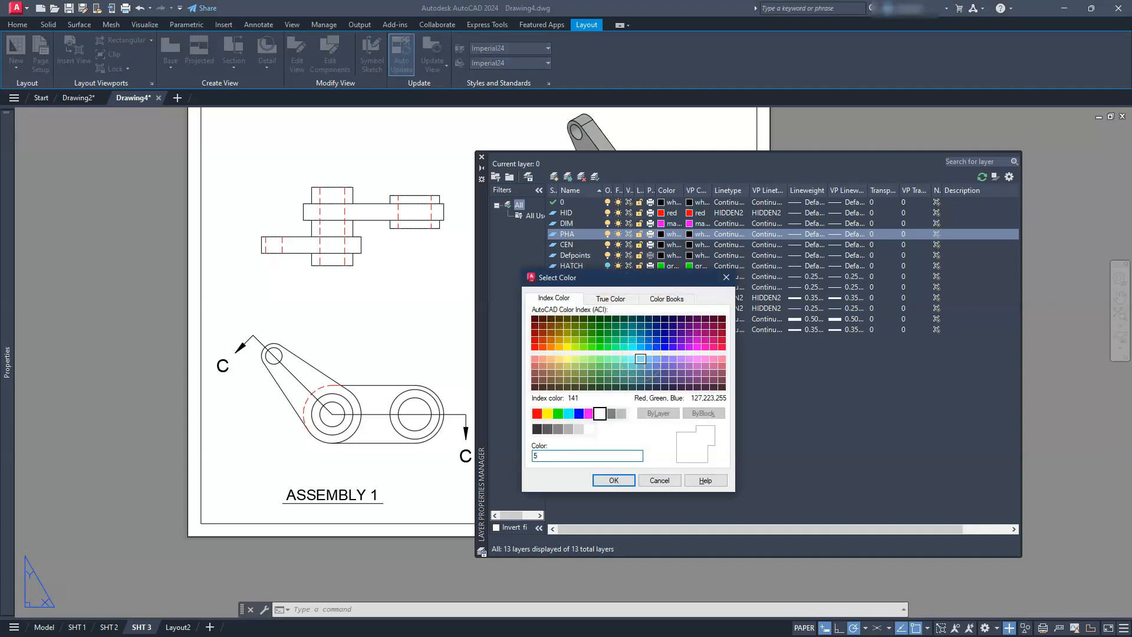
pyautogui.press('Escape')
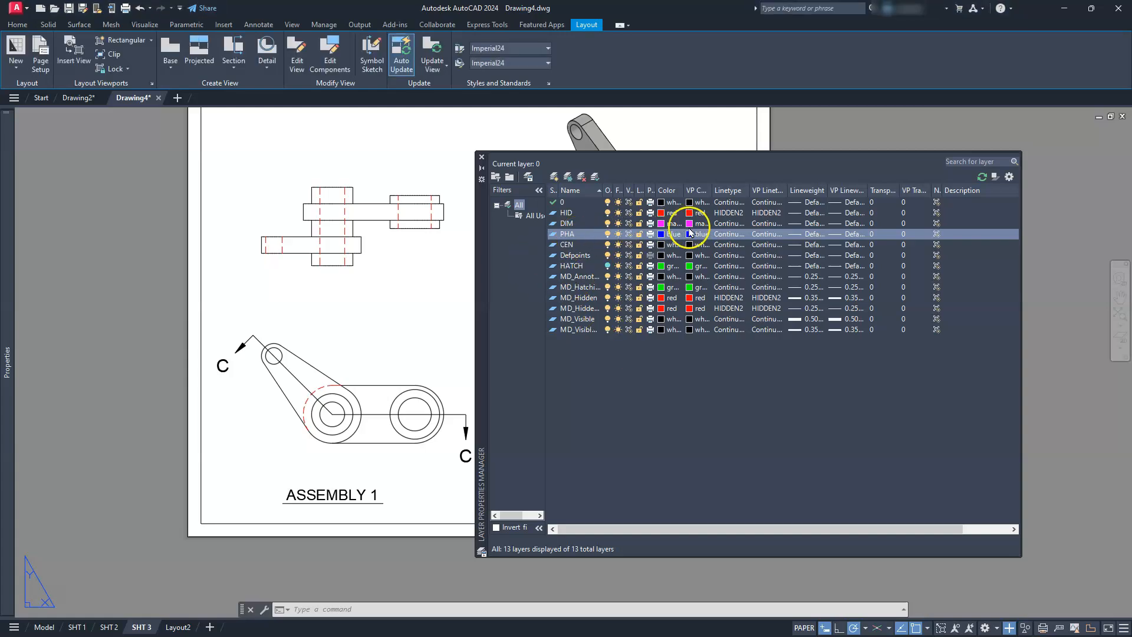
# Step: Load the PHANTOM2 linetype and assign it to the PHA layer
pyautogui.click(729, 234)
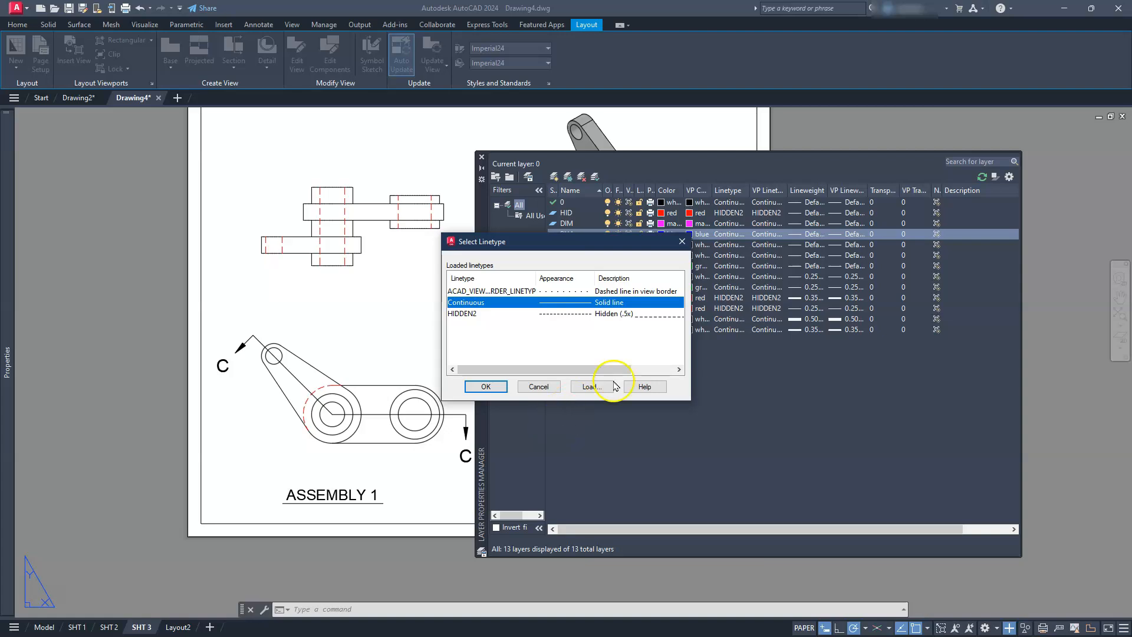
pyautogui.scroll(-8, 515, 360)
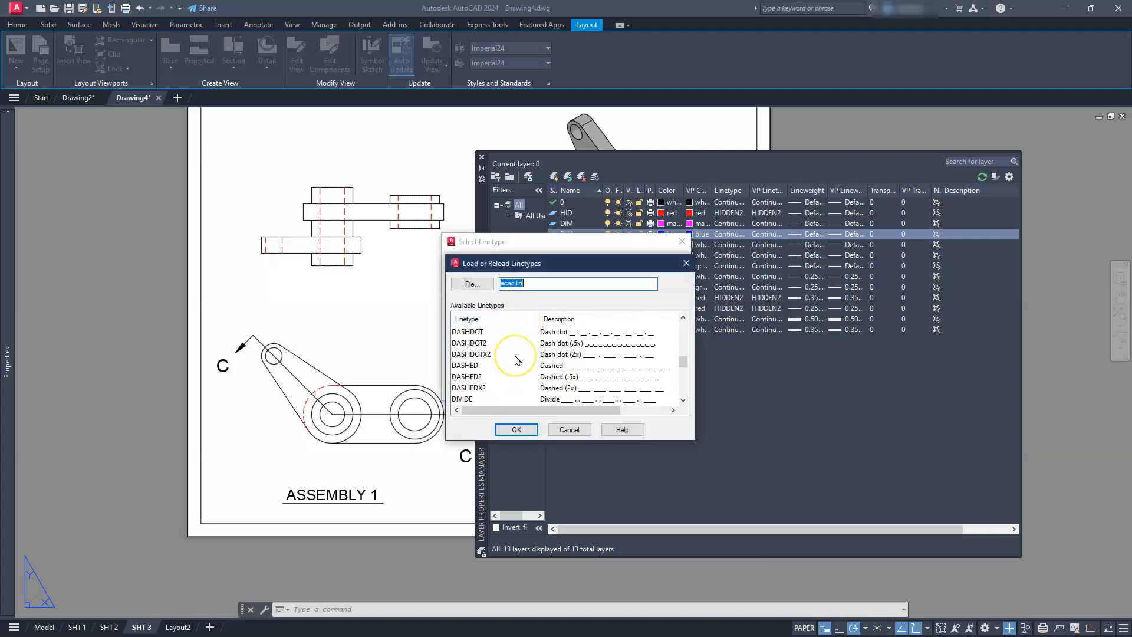
pyautogui.click(483, 367)
pyautogui.click(511, 429)
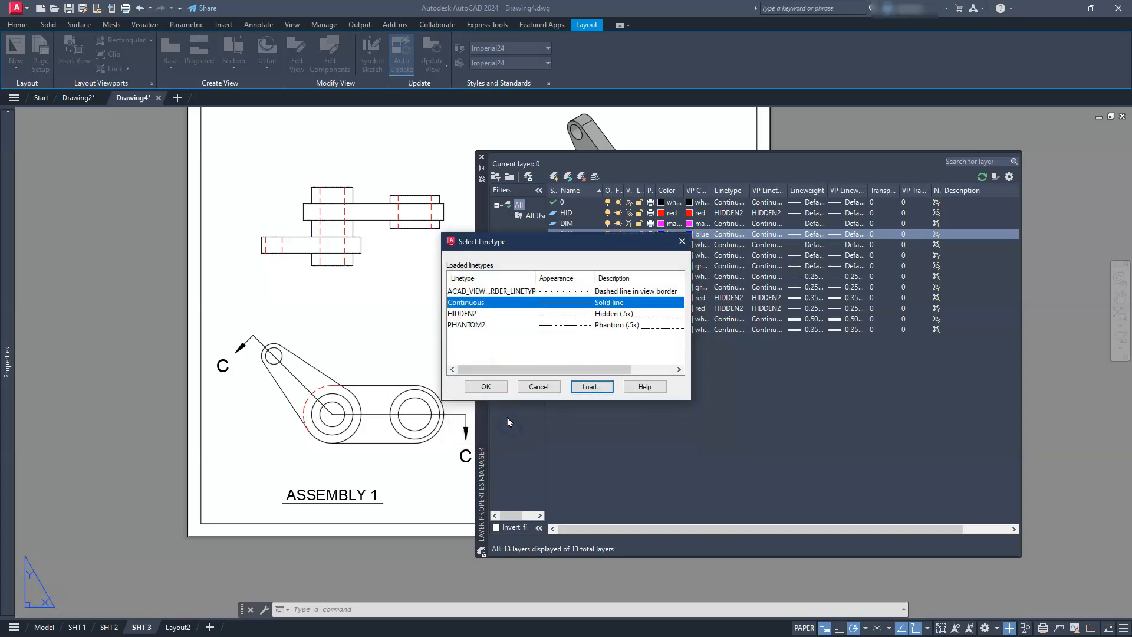
pyautogui.click(471, 325)
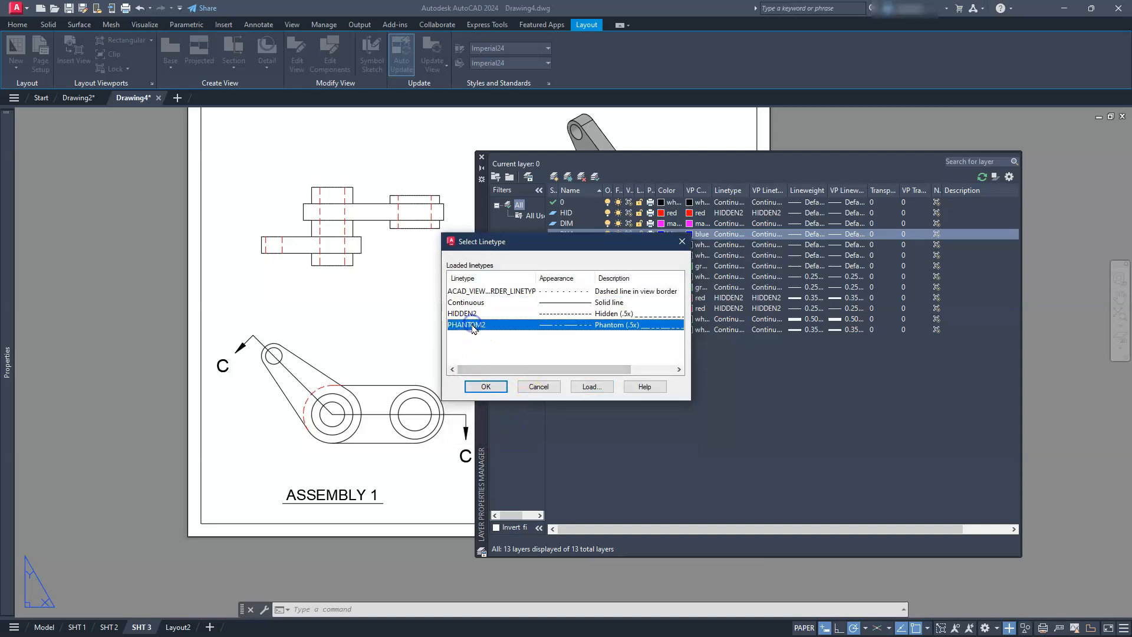
pyautogui.click(495, 385)
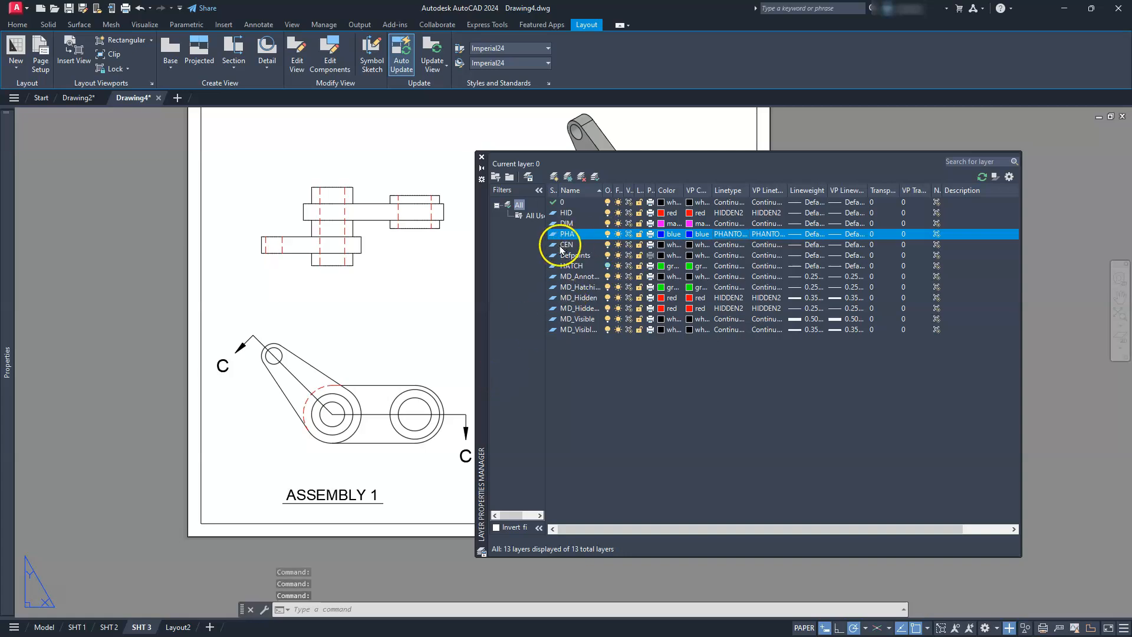
# Step: Set the CEN layer's color to cyan, color index 4
pyautogui.click(661, 245)
pyautogui.click(661, 245)
pyautogui.write('4')
pyautogui.press('Return')
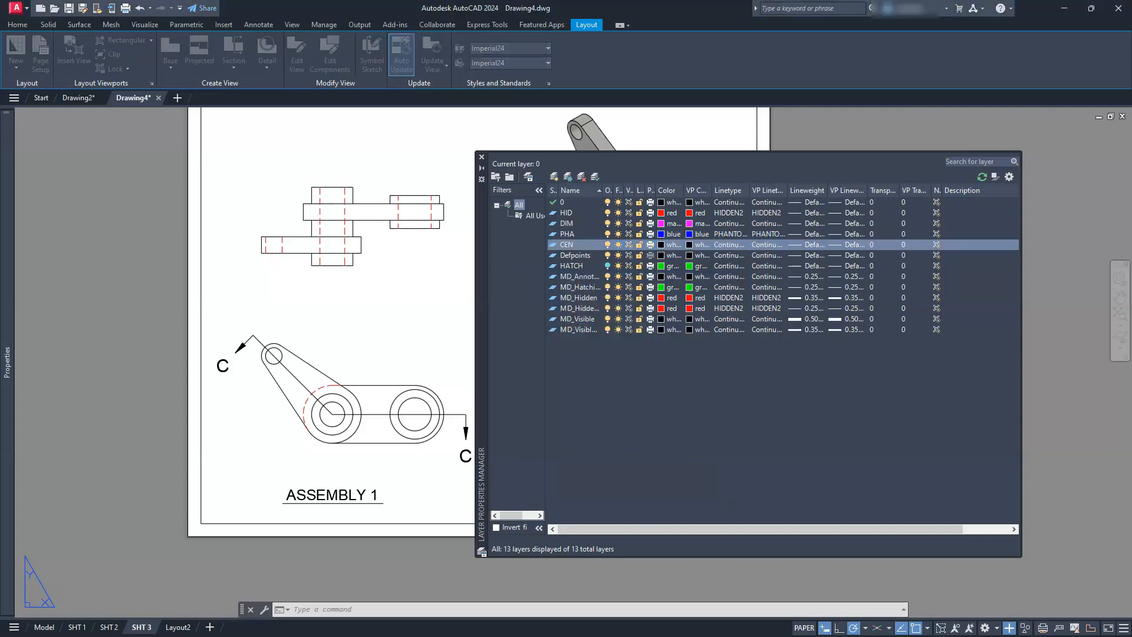
# Step: Load the CENTER2 linetype, assign it to the CEN layer and close the layer properties
pyautogui.click(725, 246)
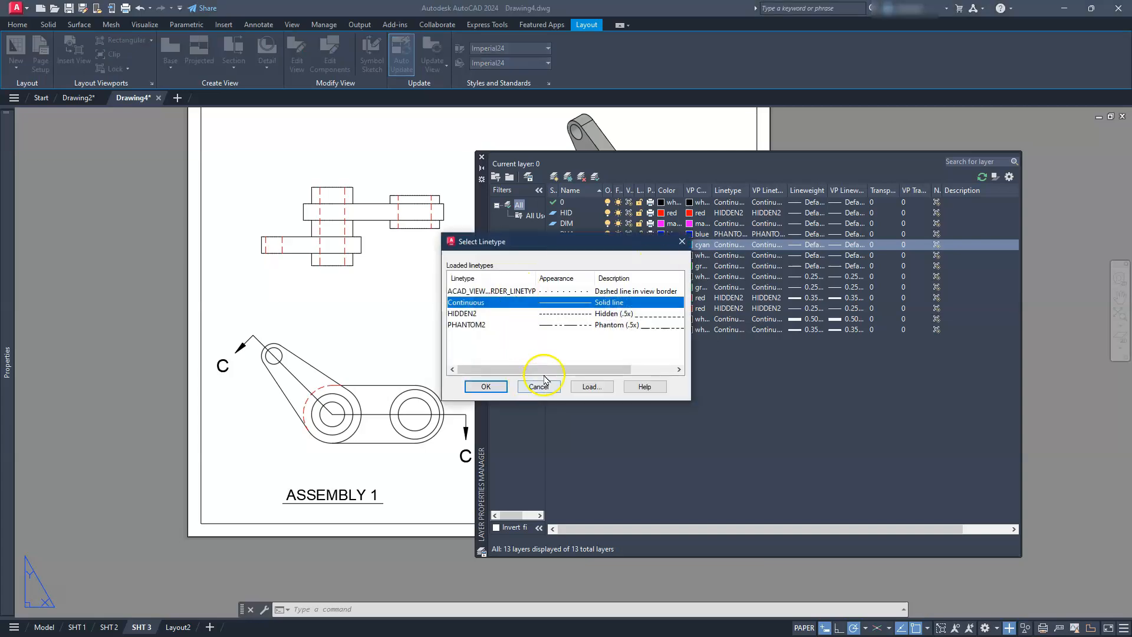
pyautogui.click(590, 386)
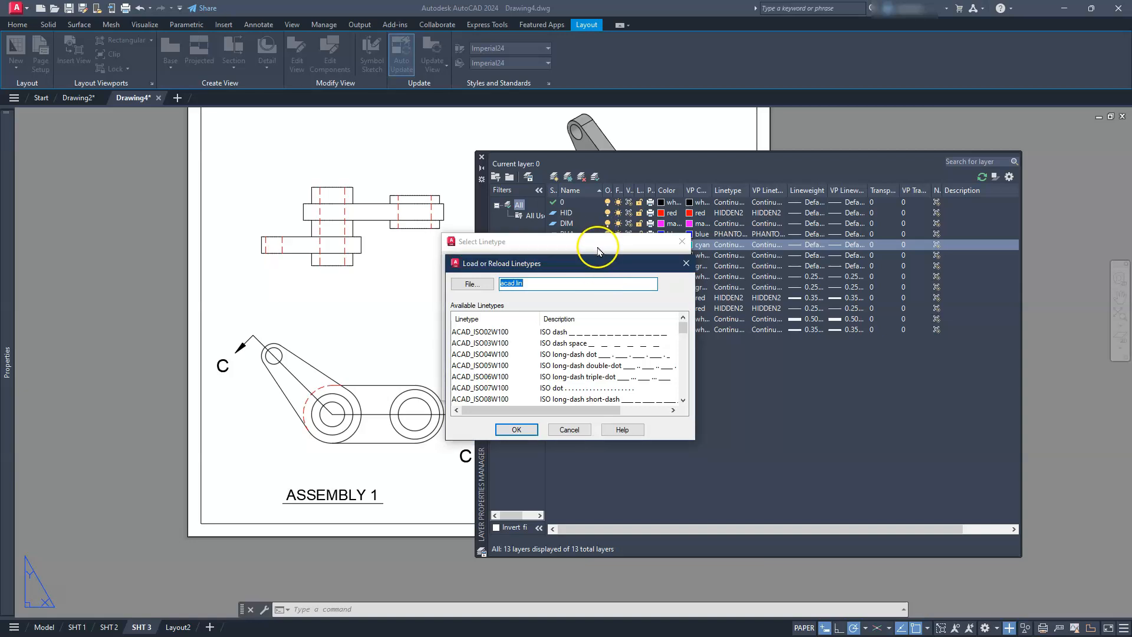
pyautogui.scroll(-9, 549, 363)
pyautogui.scroll(6, 538, 372)
pyautogui.scroll(-3, 539, 371)
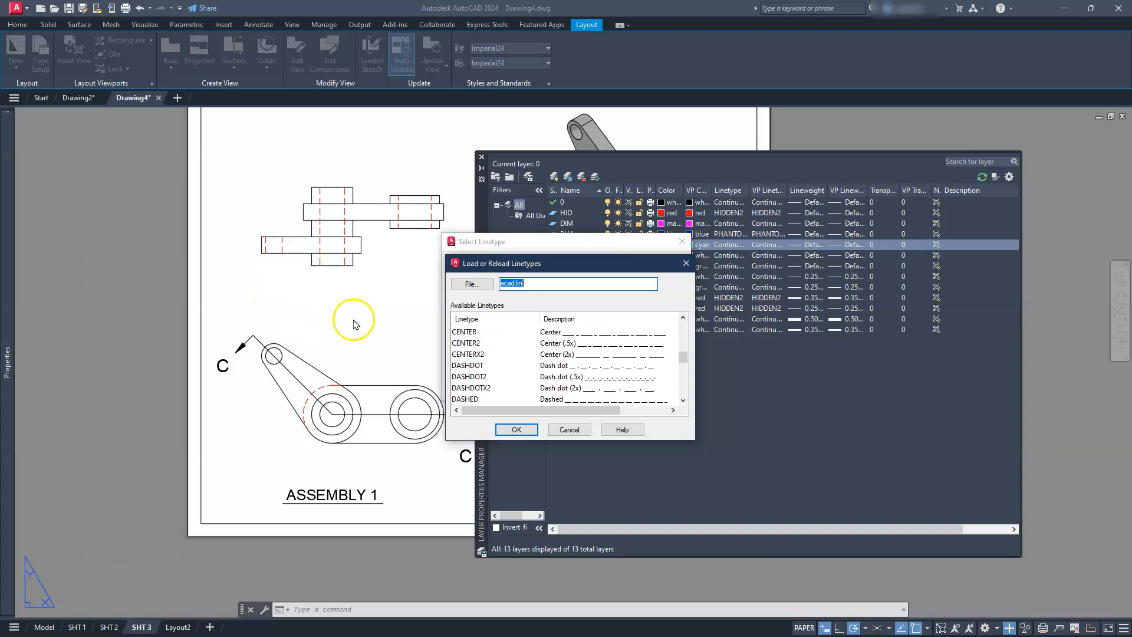
pyautogui.click(516, 430)
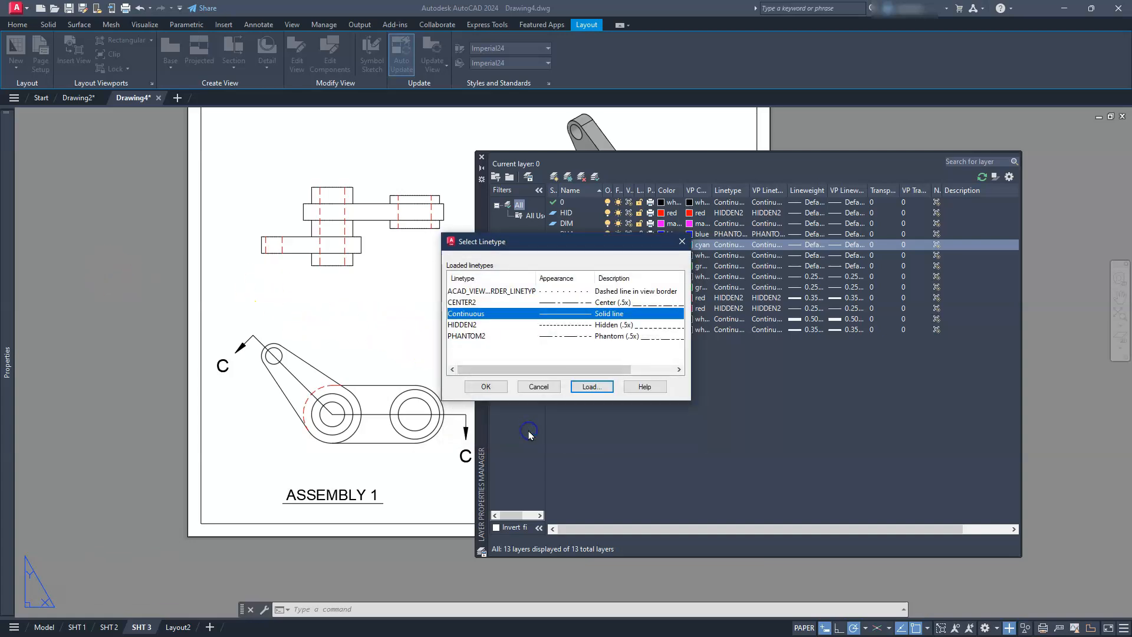
pyautogui.click(463, 305)
pyautogui.click(481, 387)
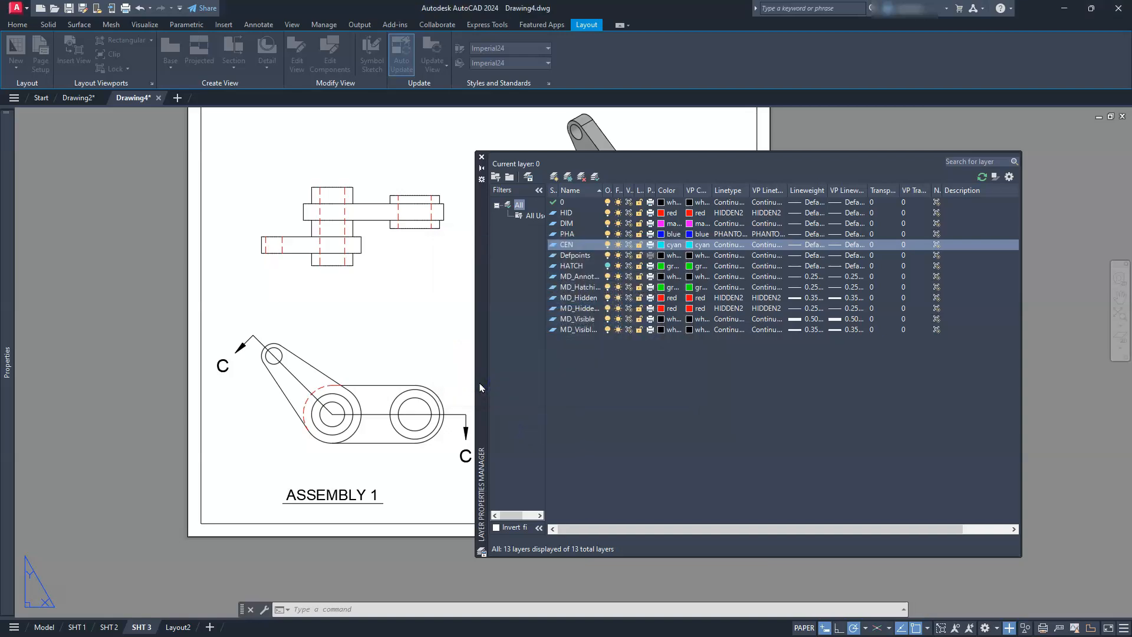
pyautogui.click(481, 157)
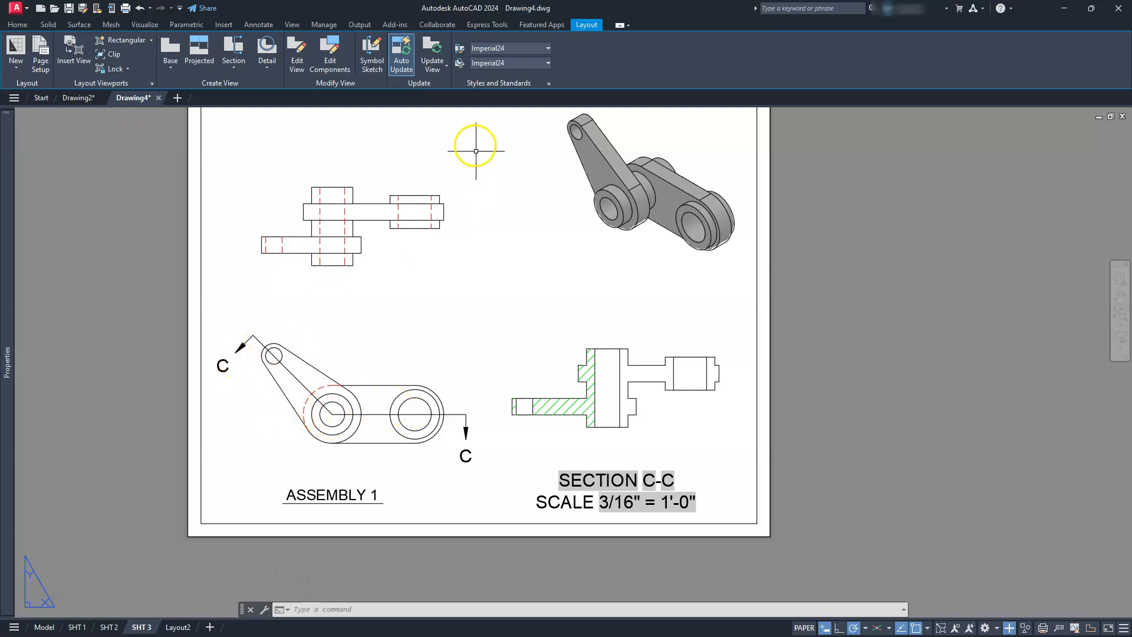
# Step: Open the Imperial24 section view style for modification at its cutting plane settings
pyautogui.click(460, 49)
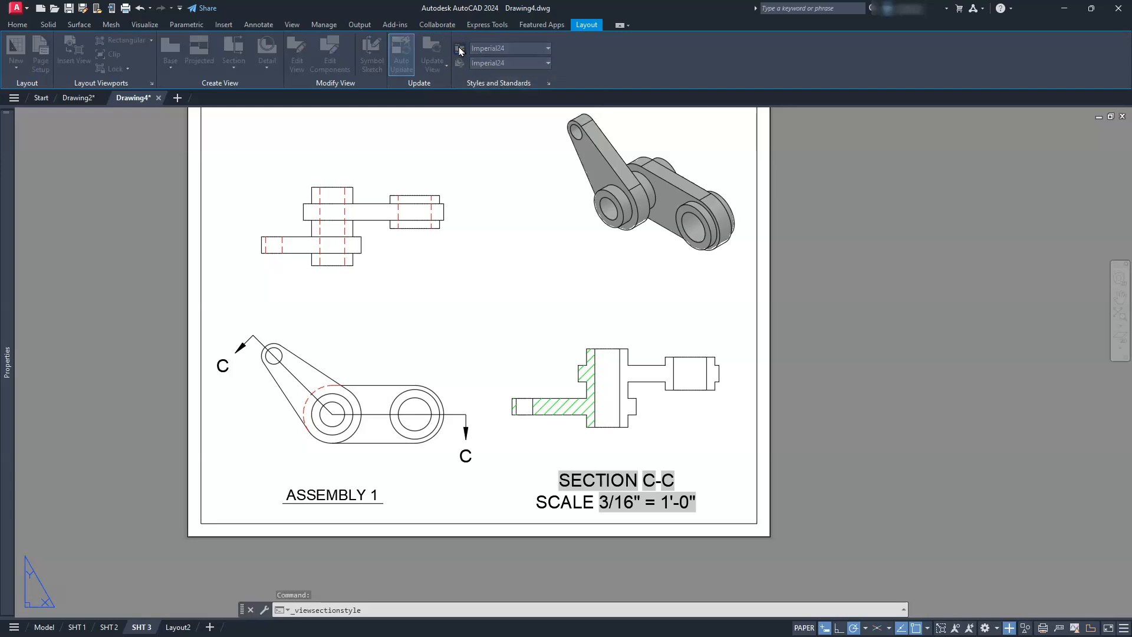
pyautogui.click(666, 311)
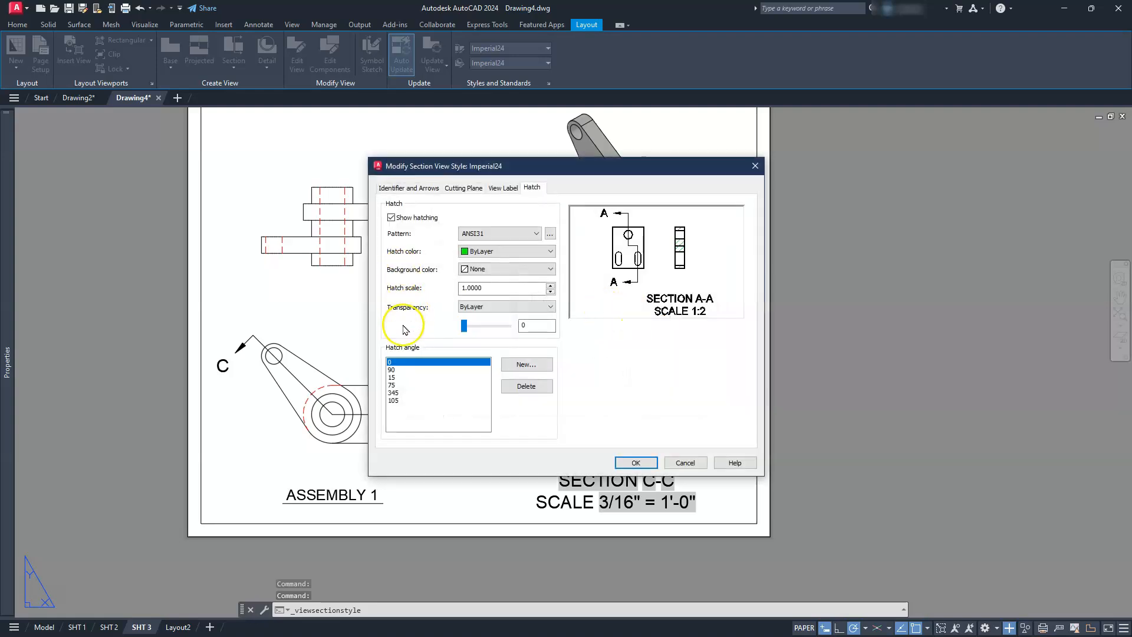
pyautogui.click(466, 189)
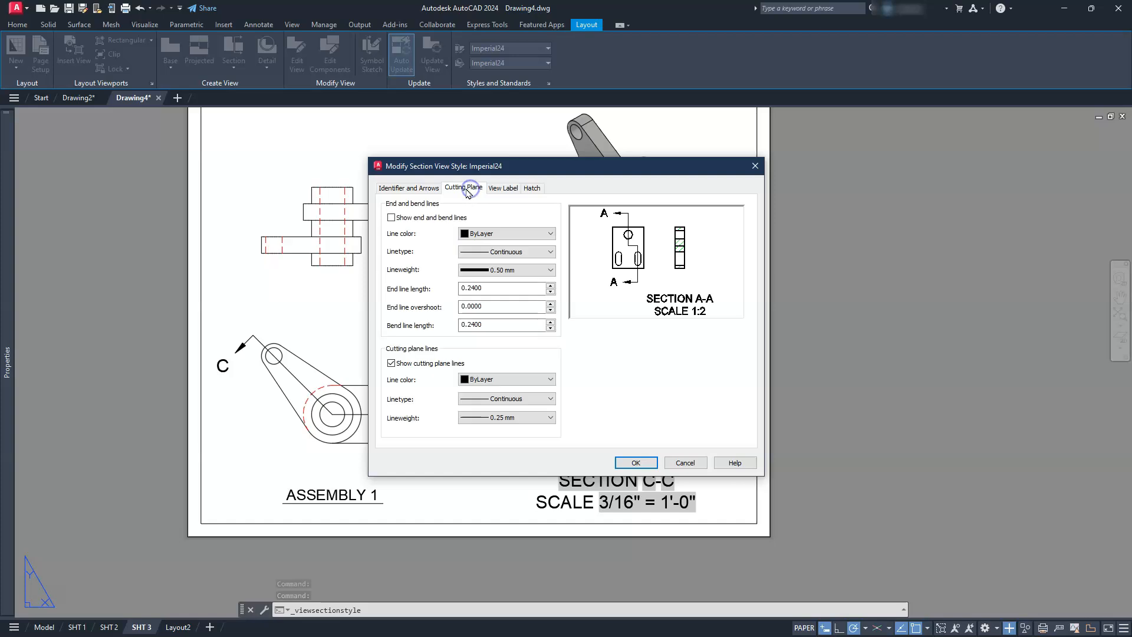
# Step: Set the linetype of both the end and bend lines and the cutting plane lines to PHANTOM2
pyautogui.click(476, 234)
pyautogui.click(477, 236)
pyautogui.click(504, 252)
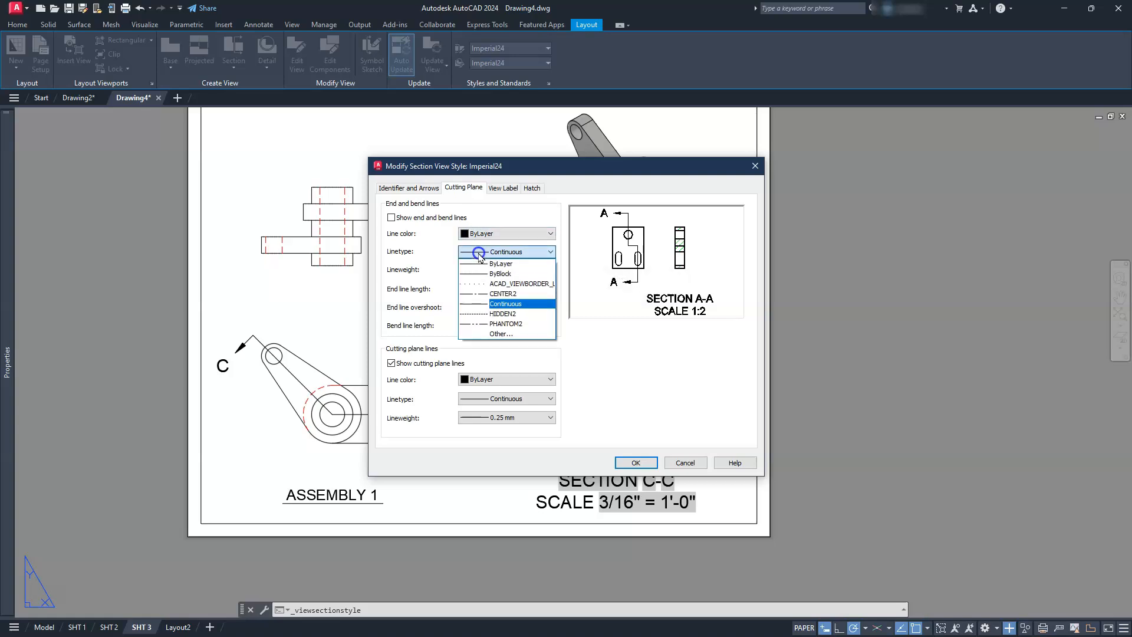
pyautogui.click(506, 323)
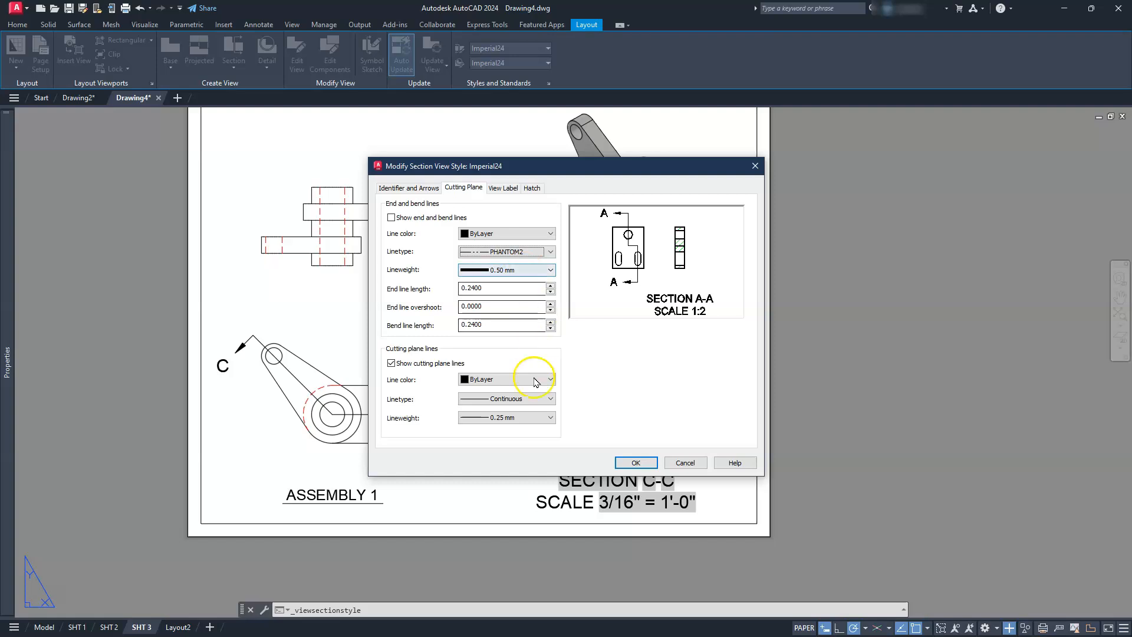
pyautogui.click(515, 399)
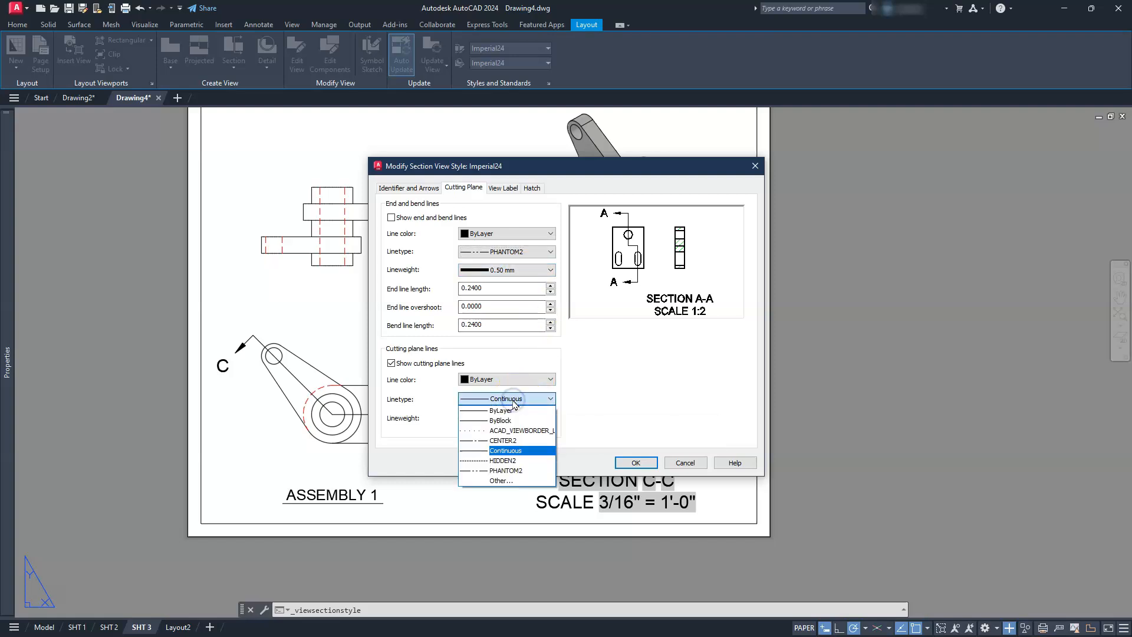
pyautogui.click(505, 471)
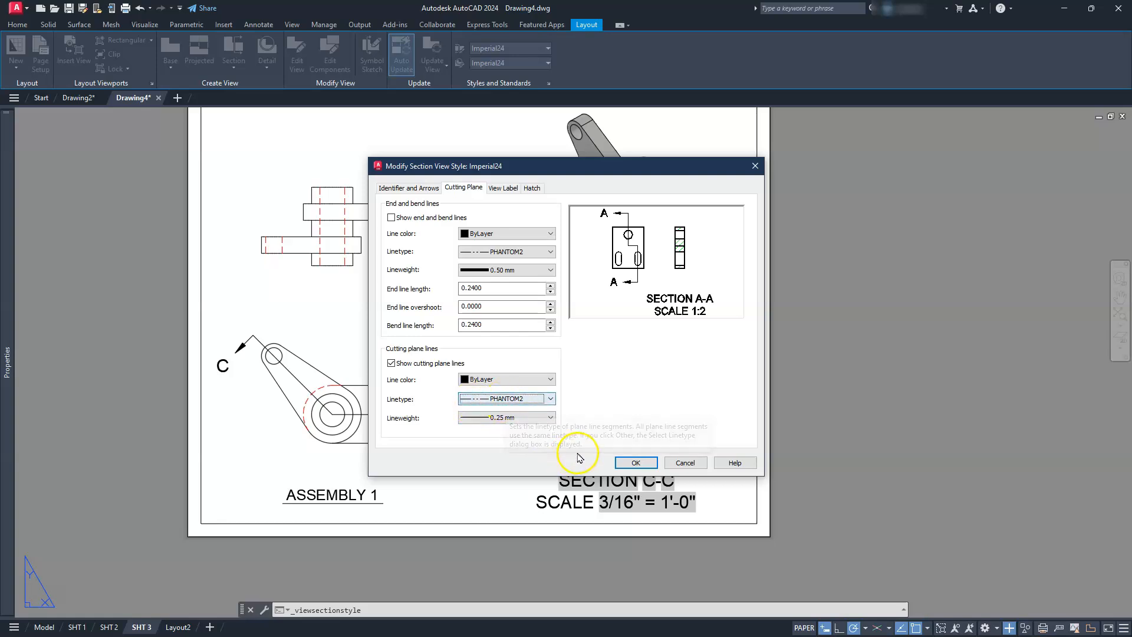
# Step: Set the linetype of the cutting plane lines and the end and bend lines to ByLayer and save the section view style
pyautogui.click(519, 399)
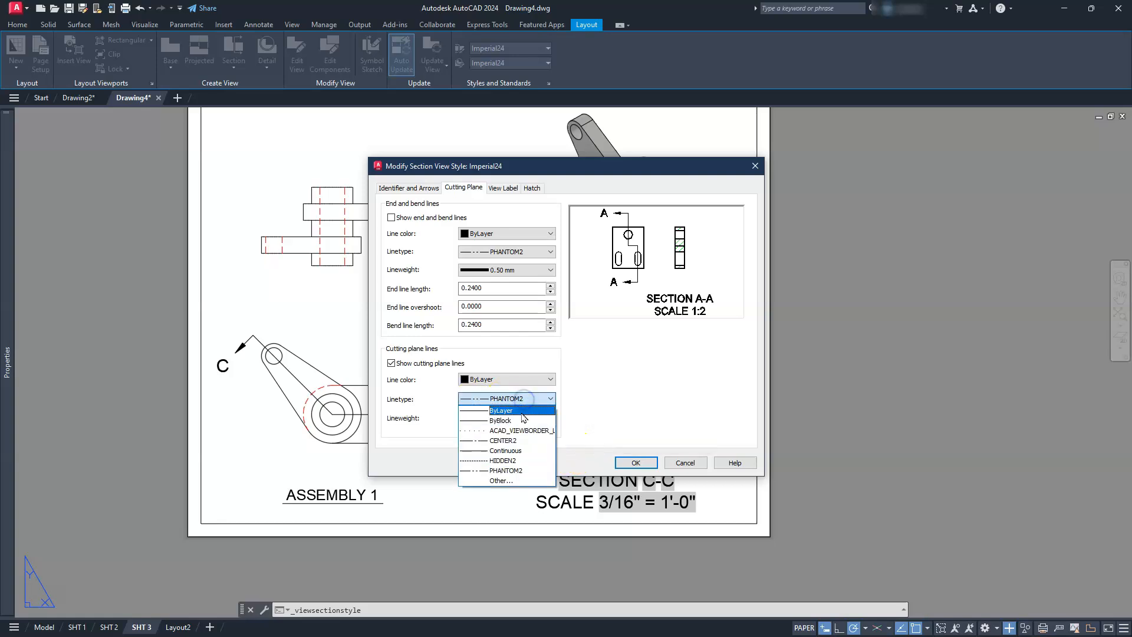
pyautogui.click(521, 411)
pyautogui.click(521, 255)
pyautogui.click(511, 262)
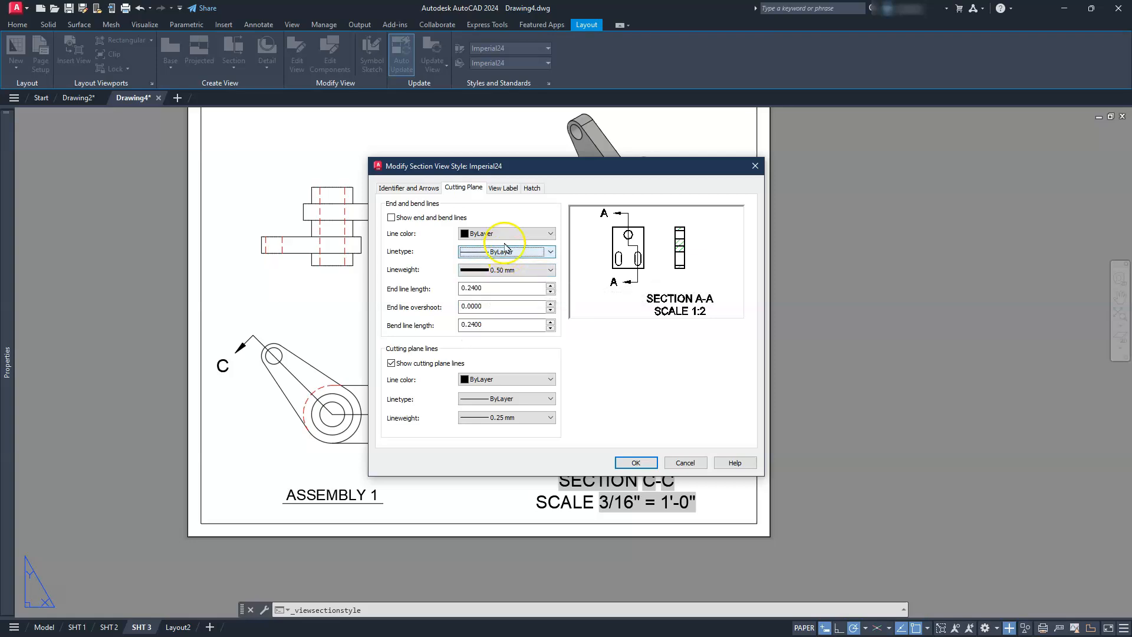
pyautogui.click(636, 464)
pyautogui.click(615, 398)
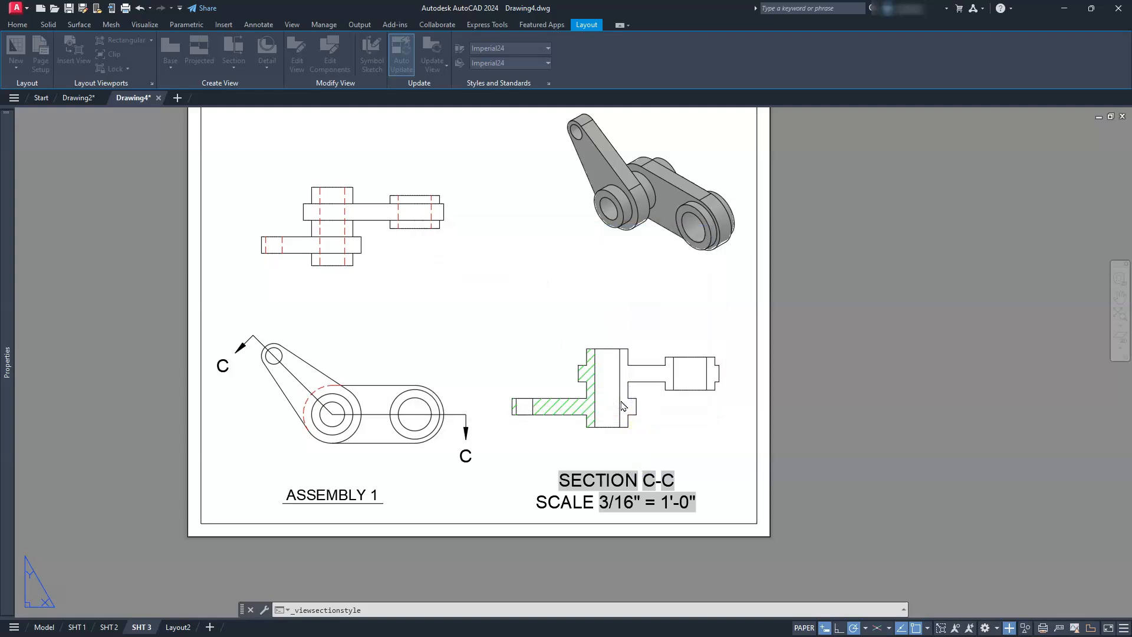
pyautogui.click(514, 434)
pyautogui.press('Escape')
pyautogui.press('Escape')
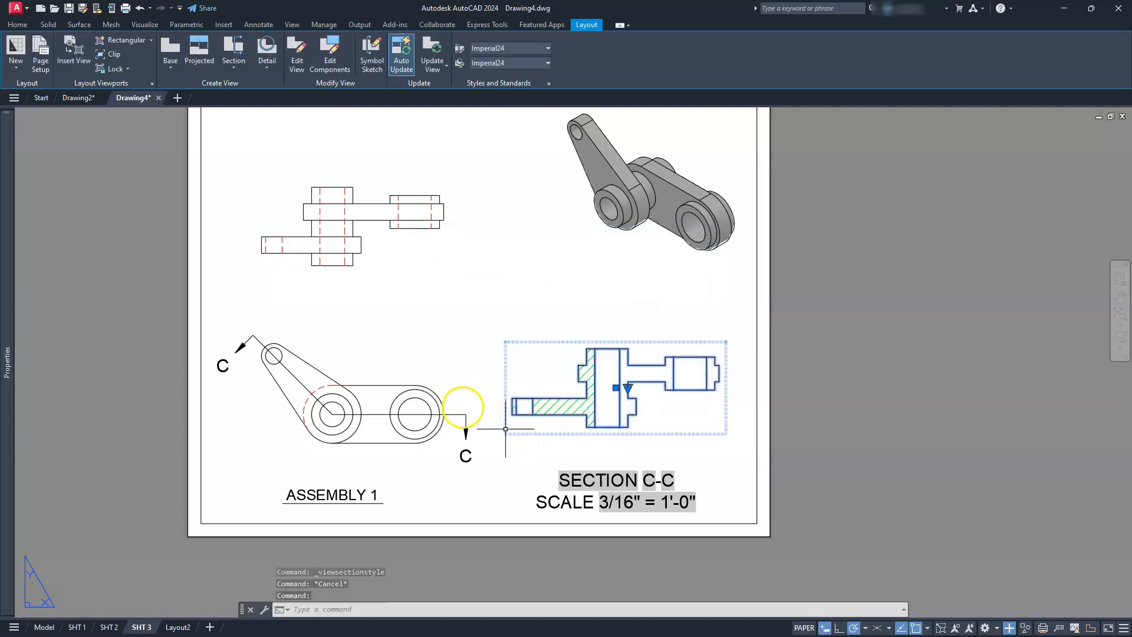
# Step: Move the C-C section line of the ASSEMBLY 1 view to the PHA layer
pyautogui.click(467, 416)
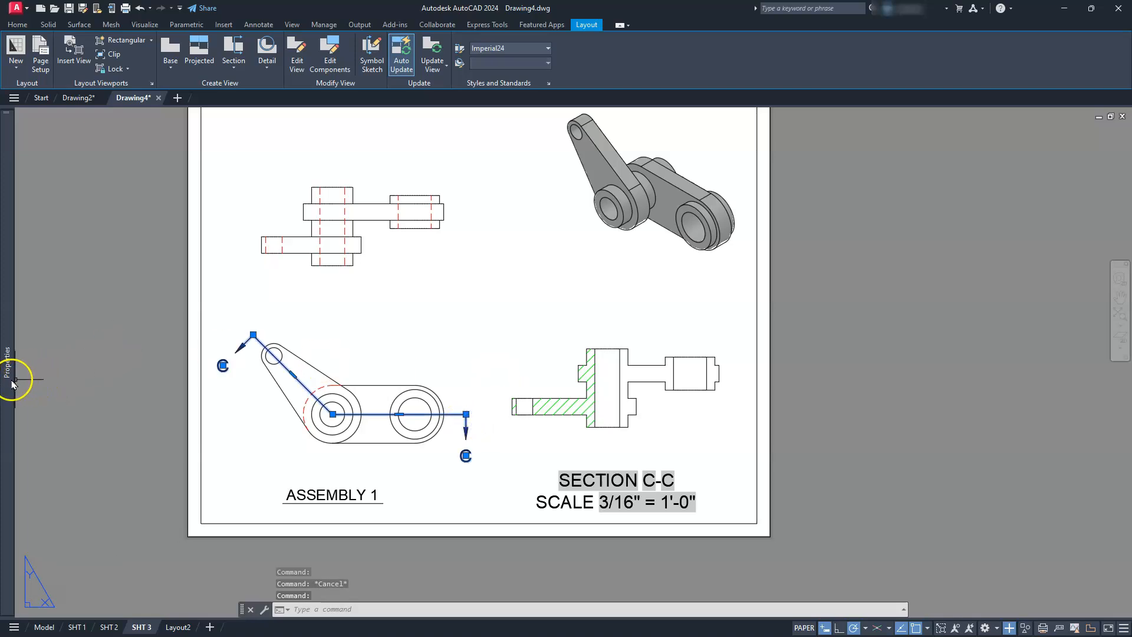
pyautogui.moveTo(8, 372)
pyautogui.click(142, 161)
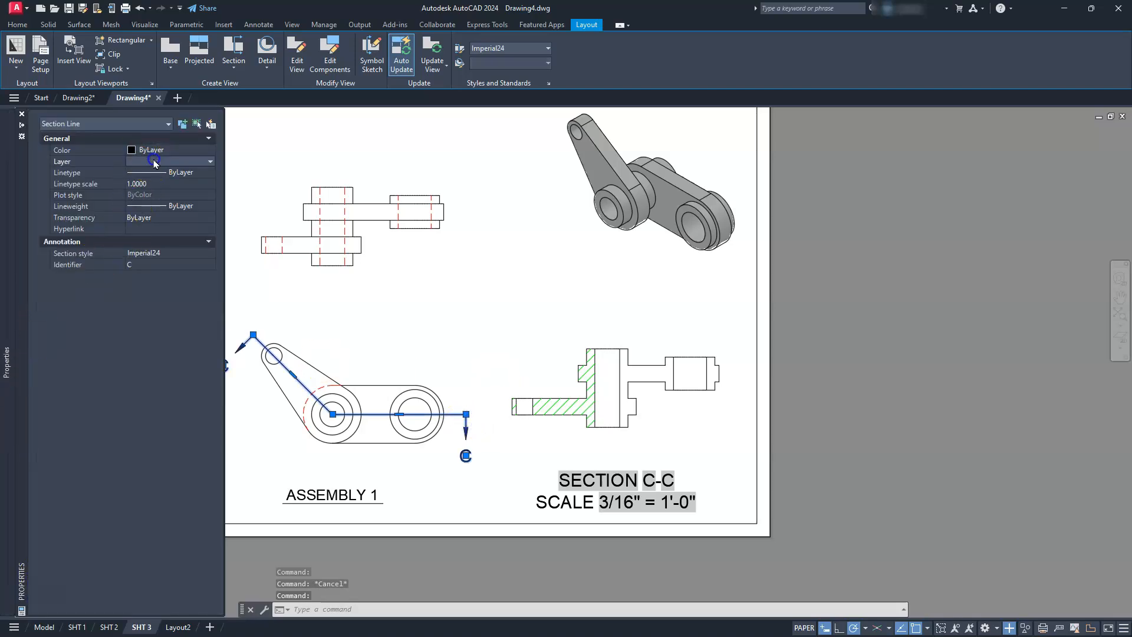
pyautogui.click(210, 161)
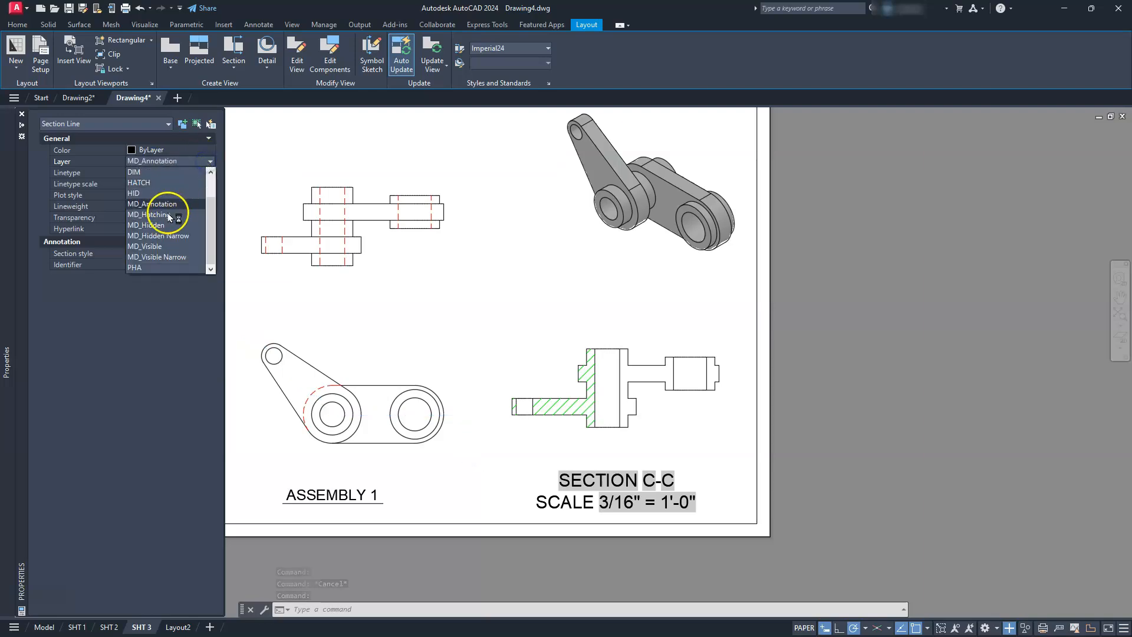
pyautogui.click(136, 267)
pyautogui.press('Escape')
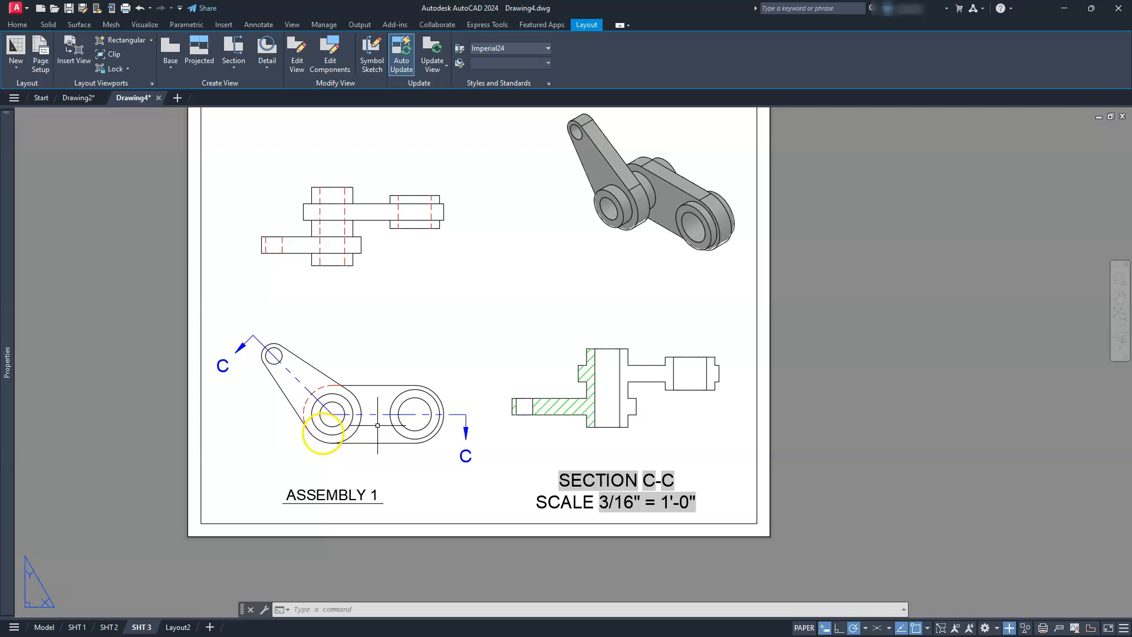
pyautogui.scroll(-4, 300, 431)
pyautogui.scroll(8, 301, 430)
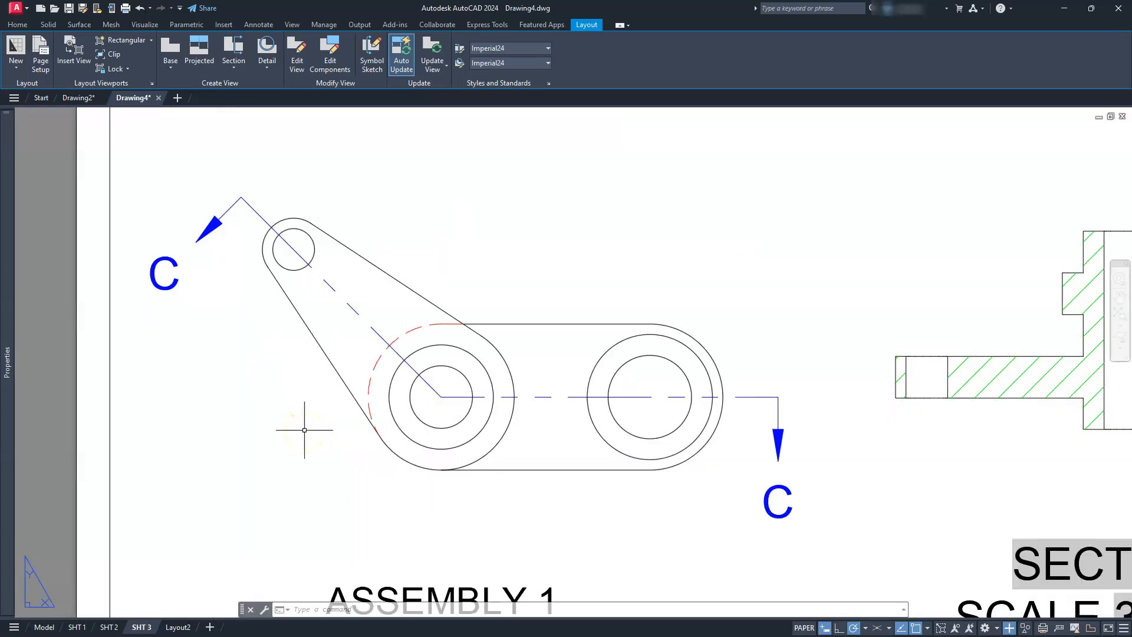
pyautogui.scroll(-4, 304, 429)
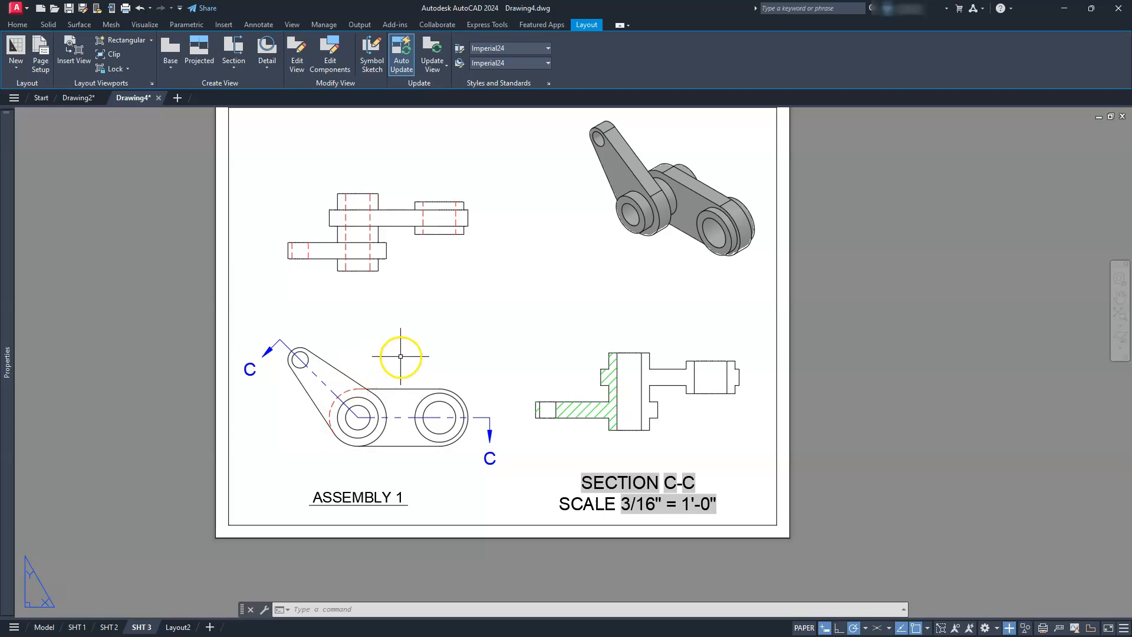
# Step: Set the CENTERLAYER system variable to the CEN layer
pyautogui.write('N')
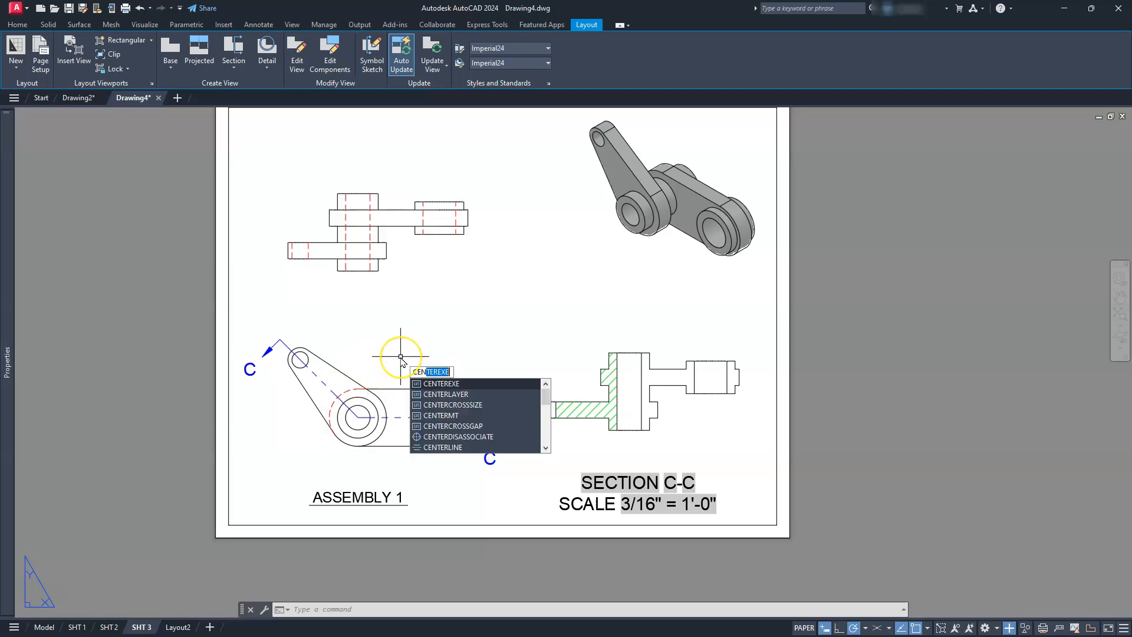
pyautogui.write('TERL')
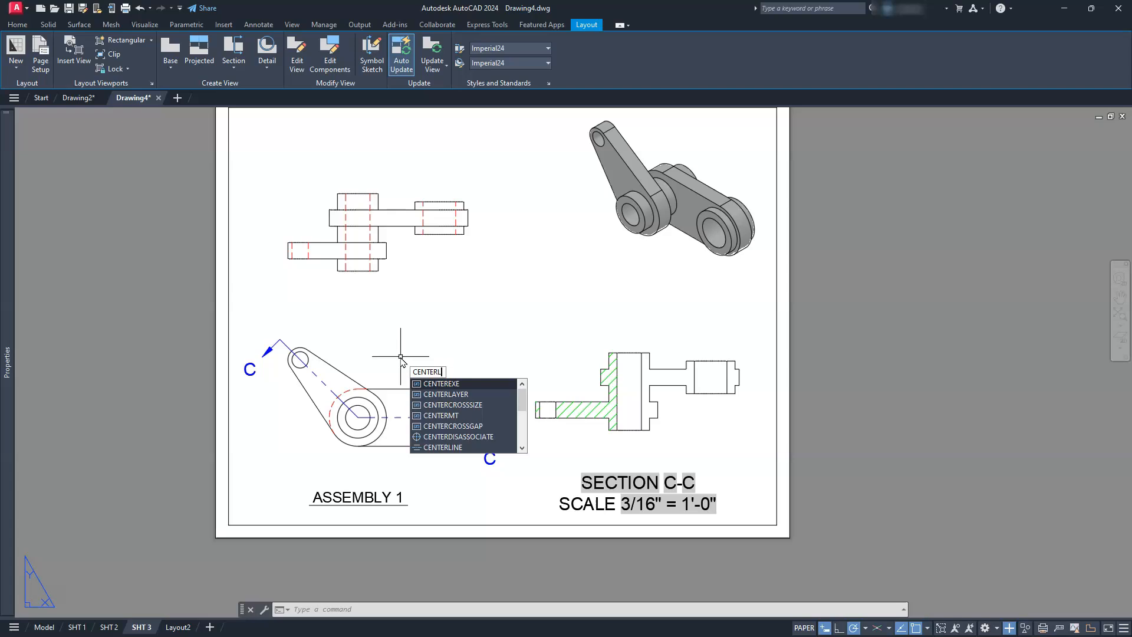
pyautogui.write('AYER')
pyautogui.press('Return')
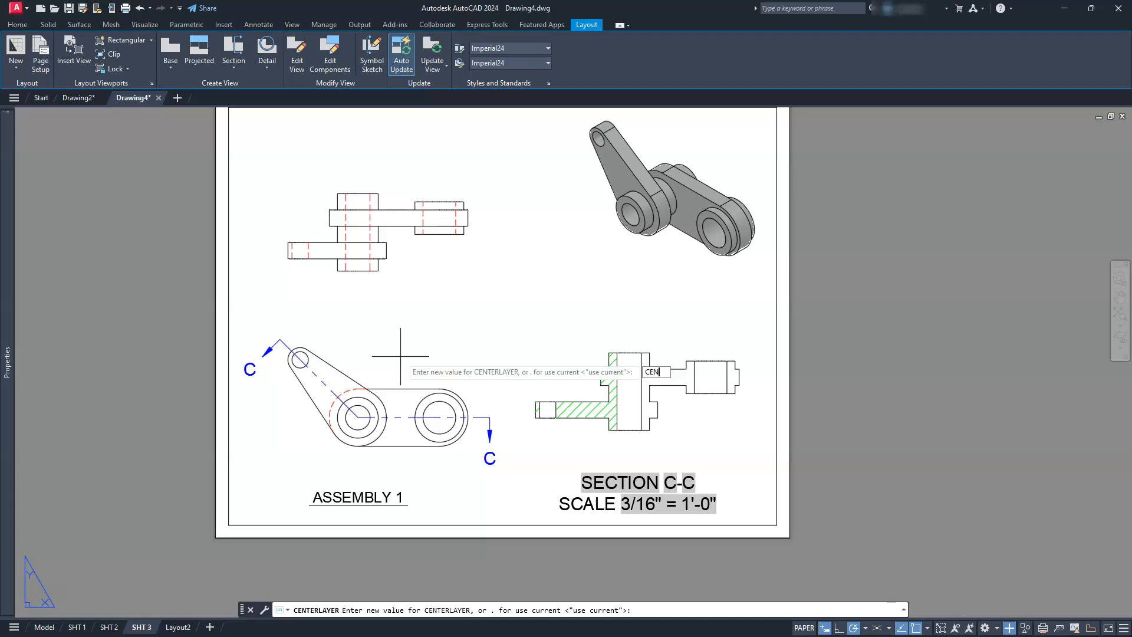
pyautogui.write('CEN')
pyautogui.press('Return')
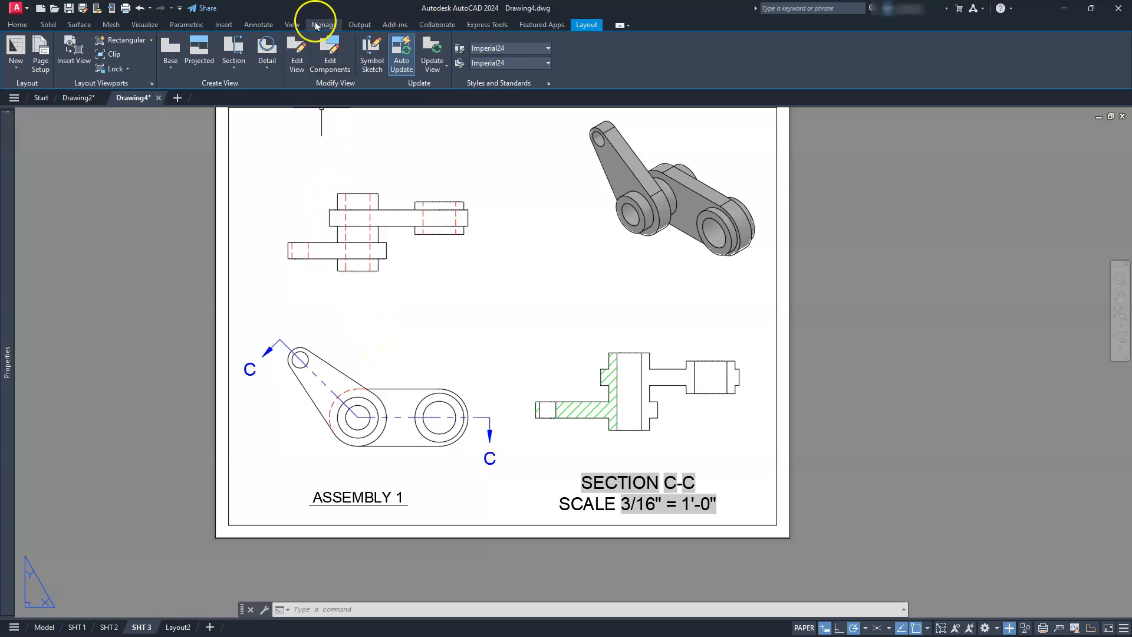
# Step: Add a centerline between the hidden edges of the small hole in the lower arm of the top view
pyautogui.click(259, 24)
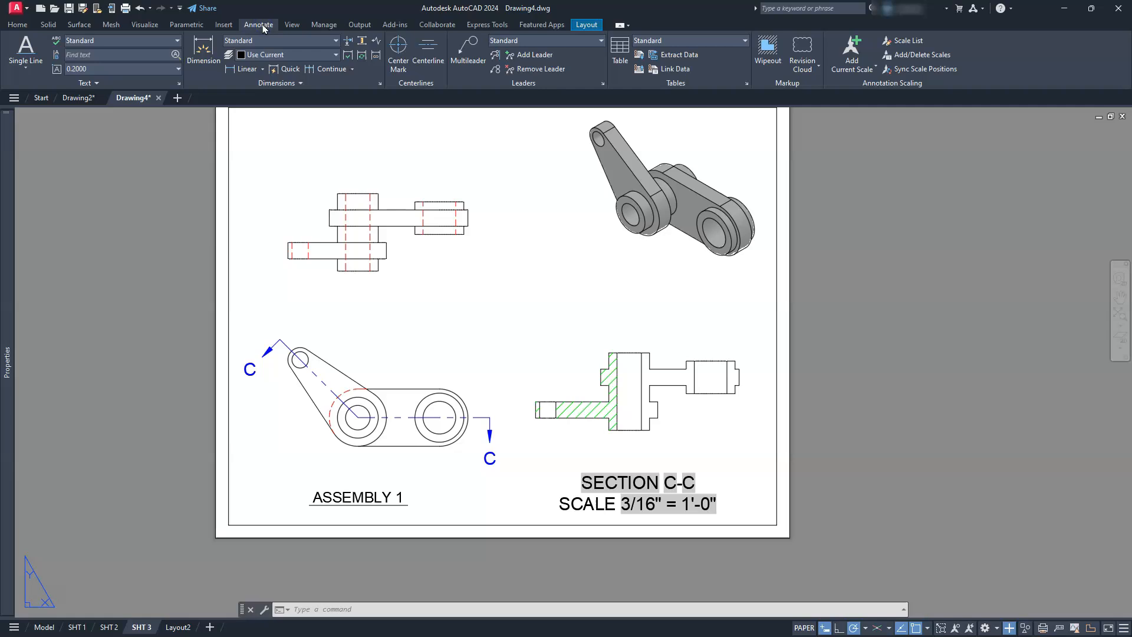
pyautogui.scroll(6, 342, 171)
pyautogui.moveTo(342, 236); pyautogui.dragTo(442, 207, button='middle')
pyautogui.scroll(-2, 450, 197)
pyautogui.click(428, 52)
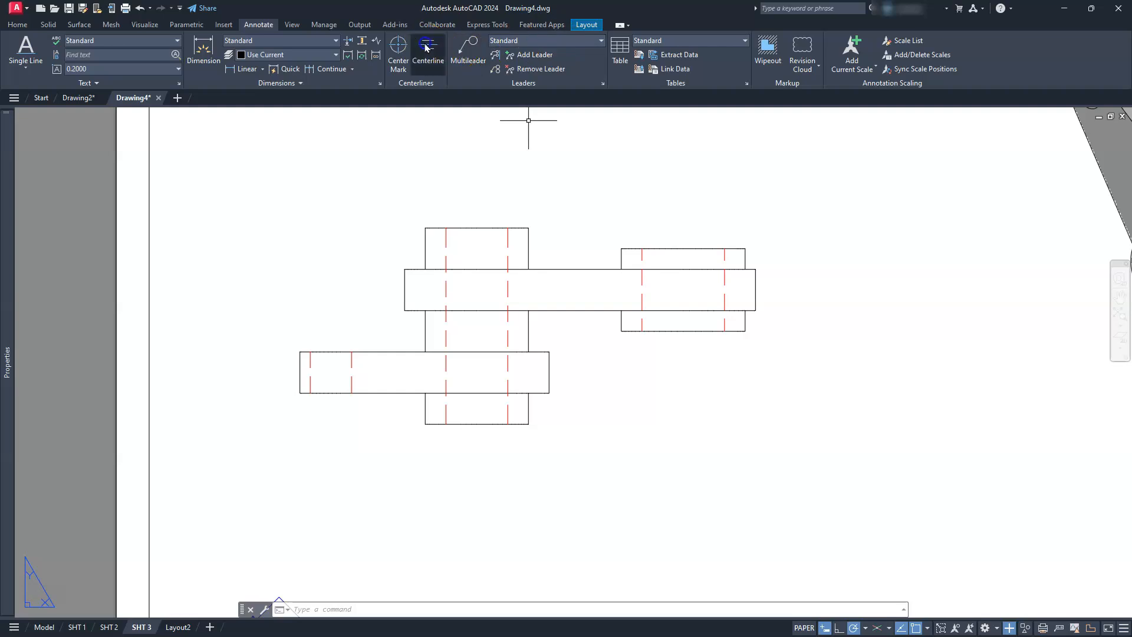
pyautogui.click(314, 369)
pyautogui.click(351, 384)
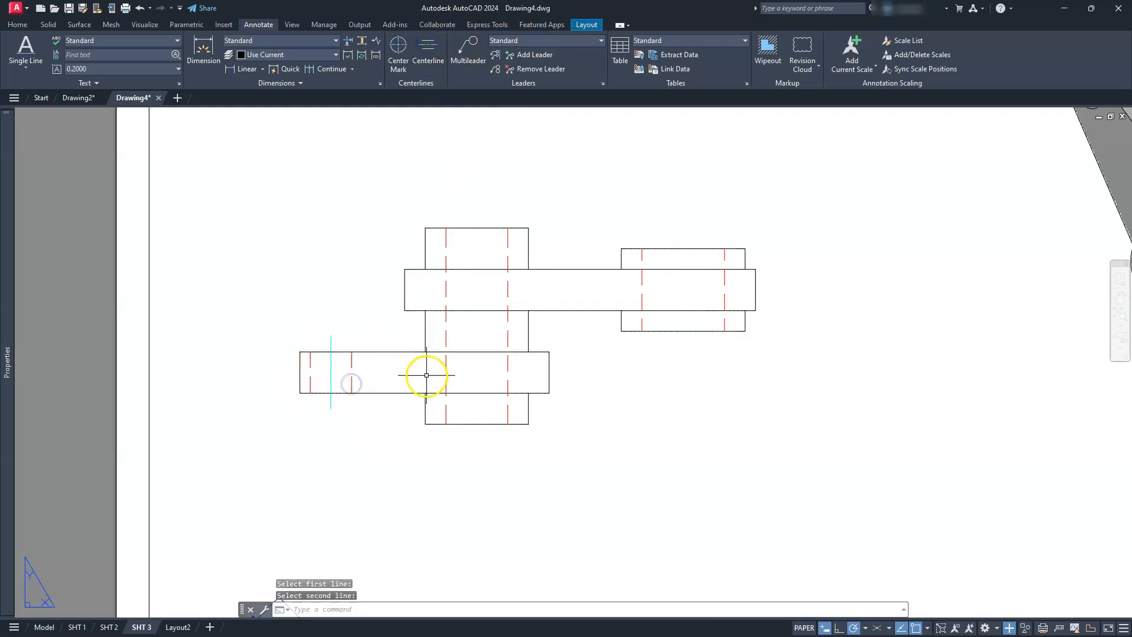
# Step: Add centerlines through the central hub bore and the outer boss bore of the top view
pyautogui.press('Return')
pyautogui.click(447, 366)
pyautogui.click(508, 364)
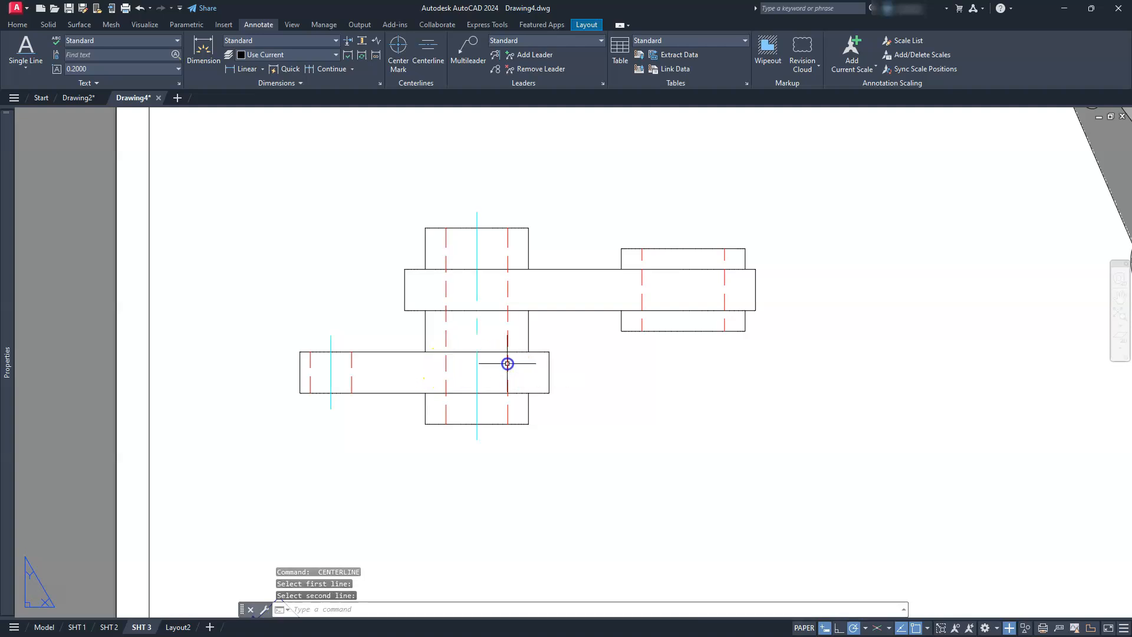
pyautogui.press('Return')
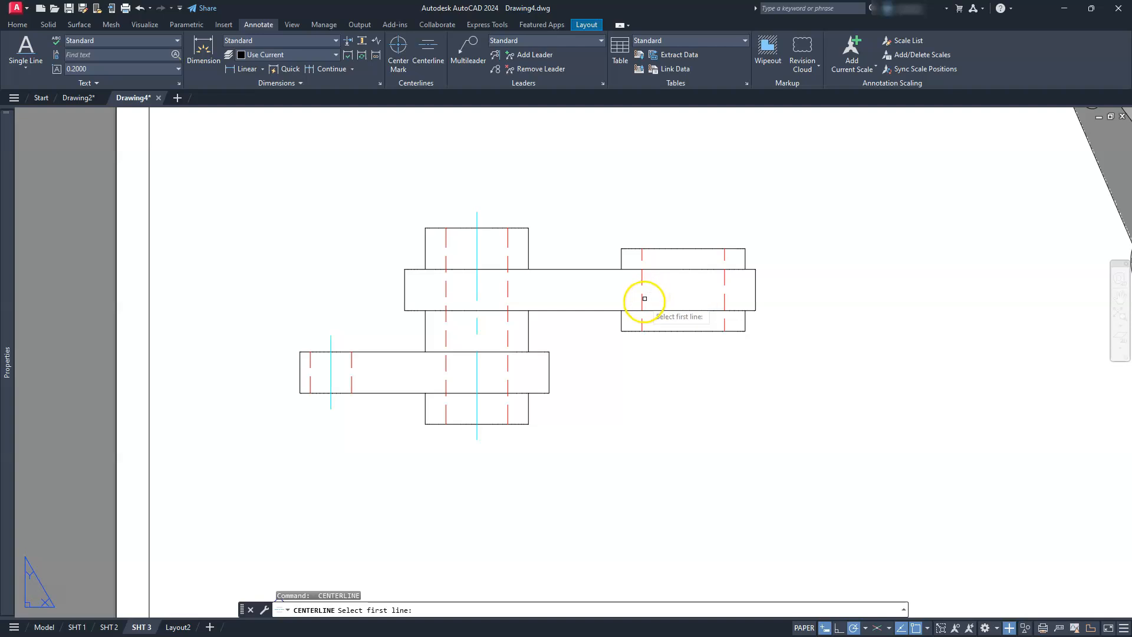
pyautogui.click(642, 302)
pyautogui.click(725, 302)
# Step: Add a centerline through the small hole at the arm end of section view C-C
pyautogui.scroll(-5, 731, 300)
pyautogui.scroll(4, 879, 389)
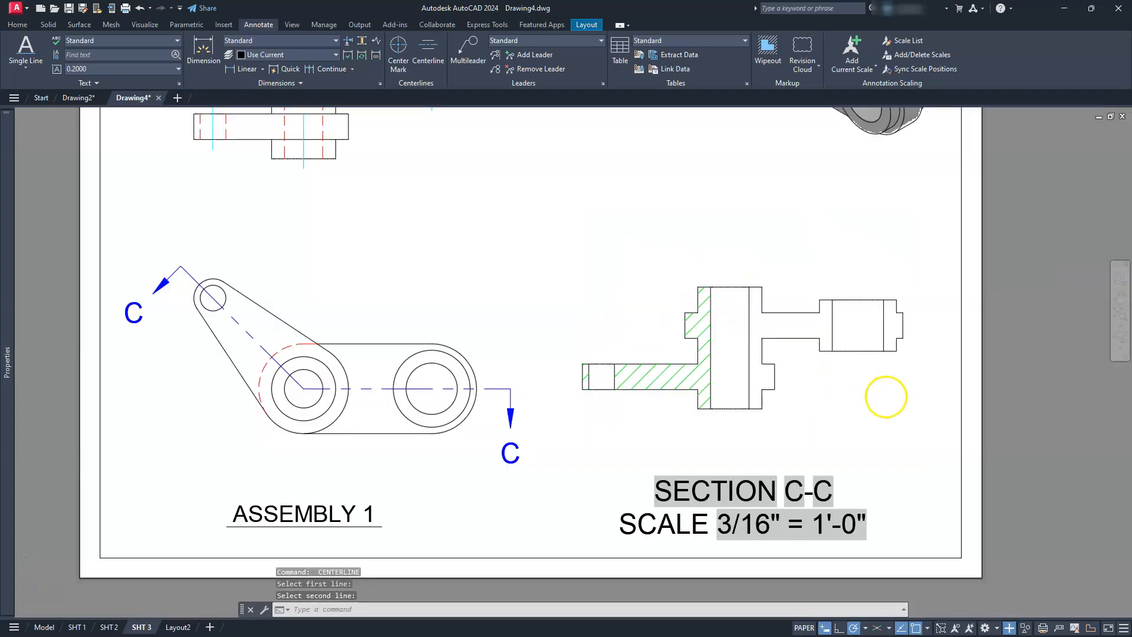
pyautogui.scroll(2, 887, 396)
pyautogui.press('Return')
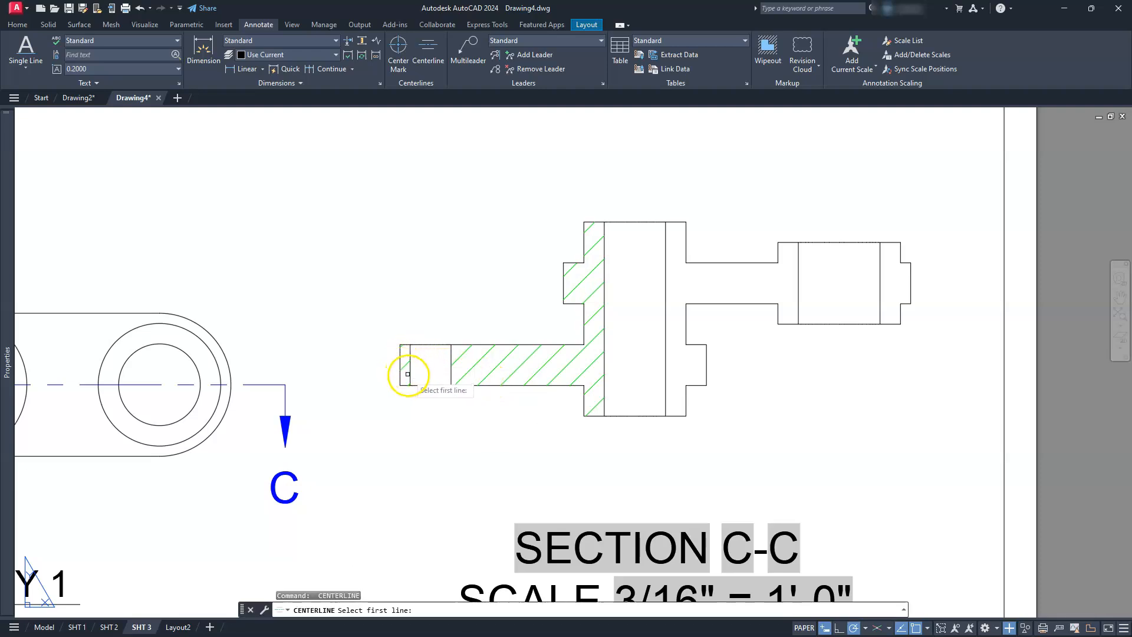
pyautogui.click(408, 374)
pyautogui.click(451, 369)
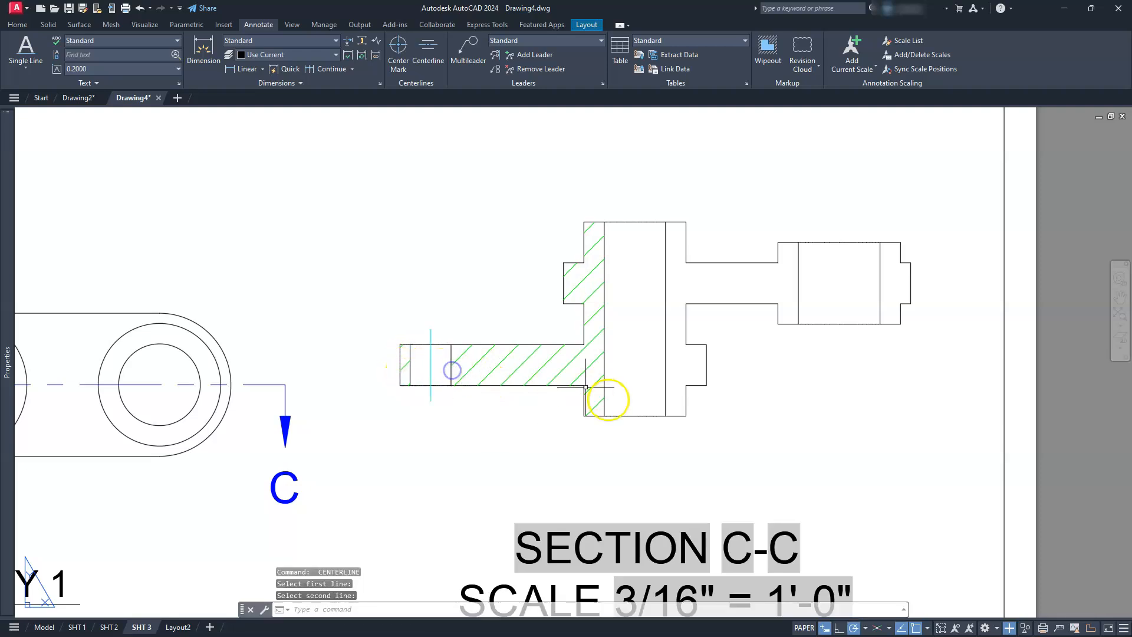
# Step: Add centerlines through the central hub bore and the outer boss bore of section view C-C
pyautogui.press('Return')
pyautogui.click(605, 392)
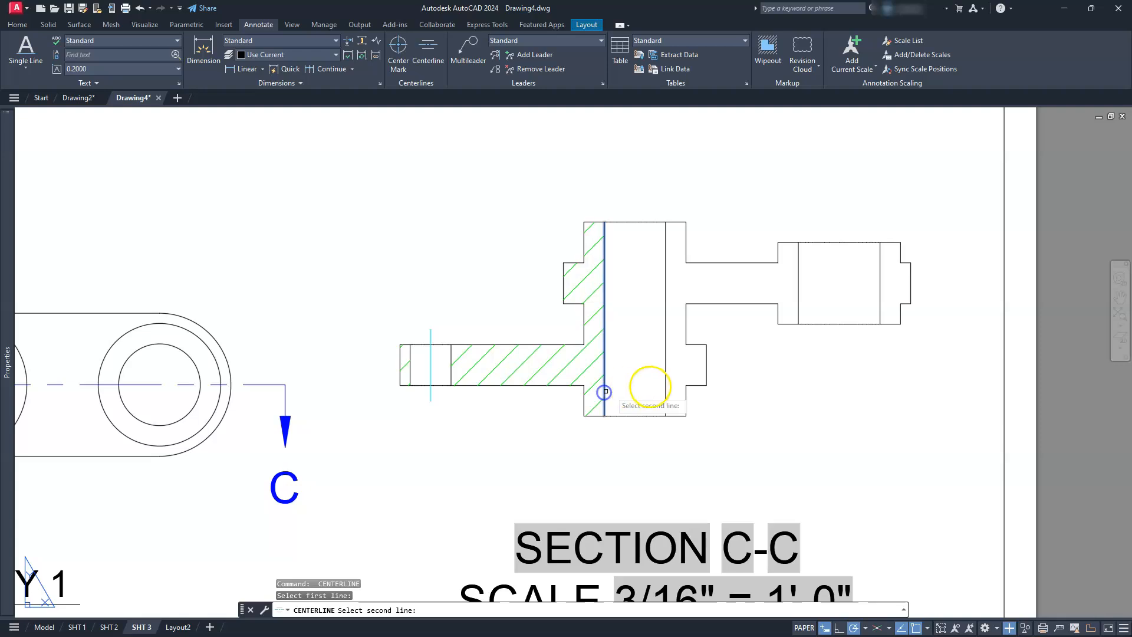
pyautogui.click(664, 390)
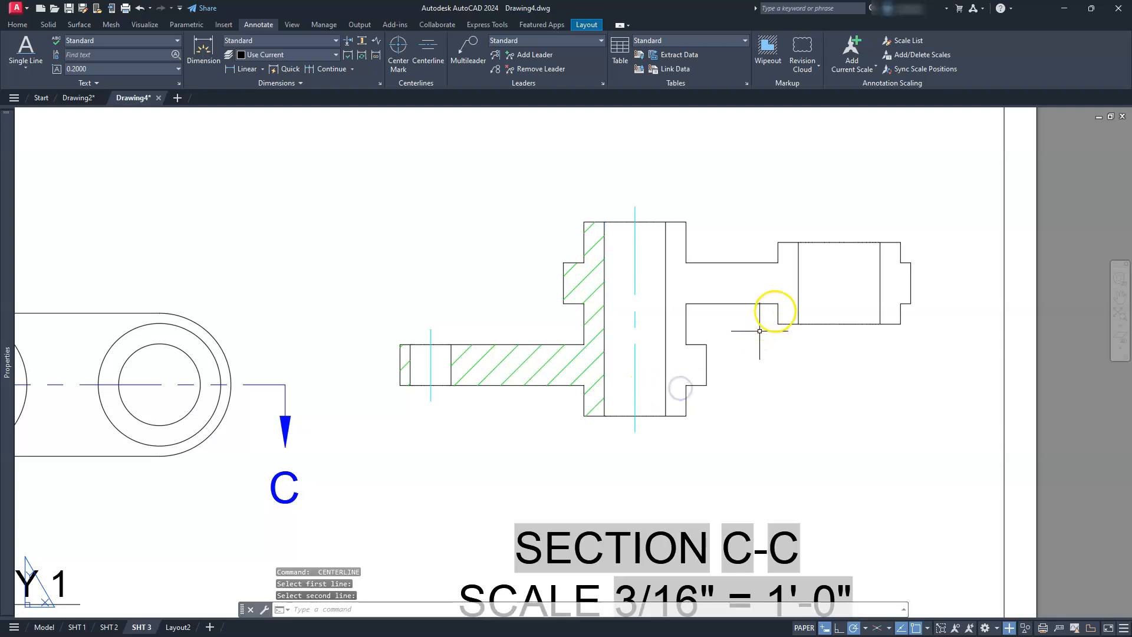
pyautogui.press('Return')
pyautogui.click(796, 304)
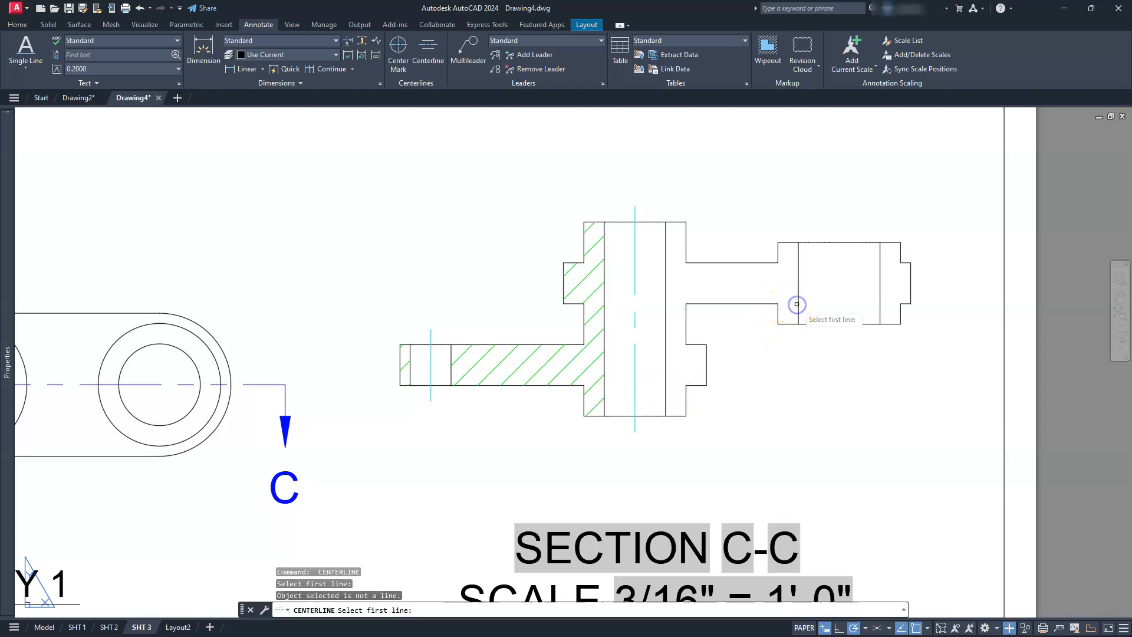
pyautogui.click(798, 304)
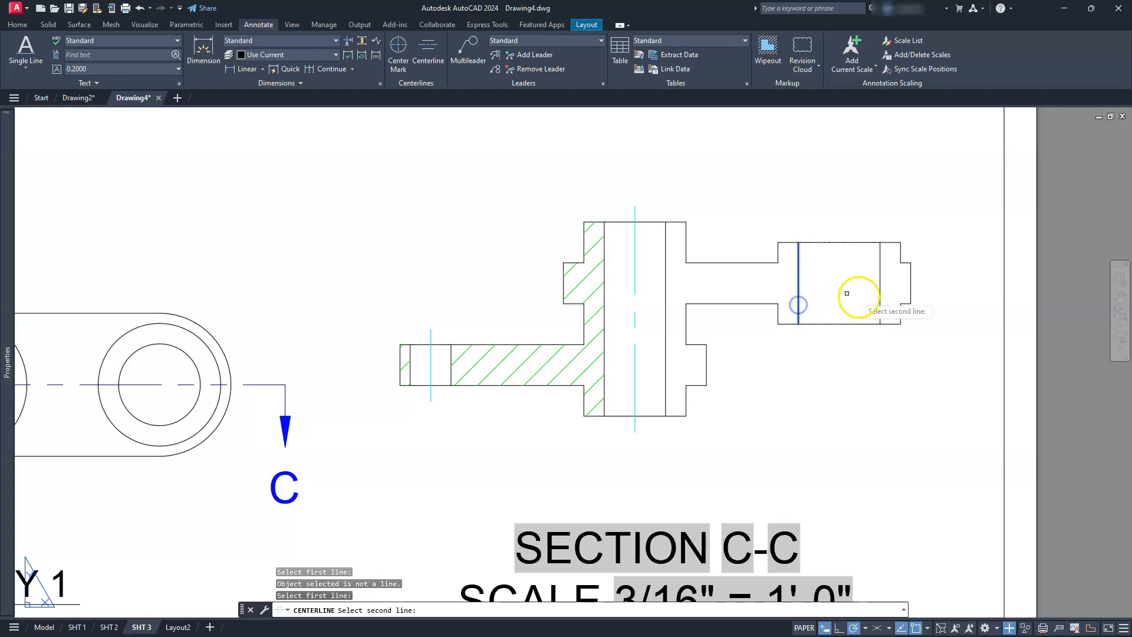
pyautogui.click(880, 297)
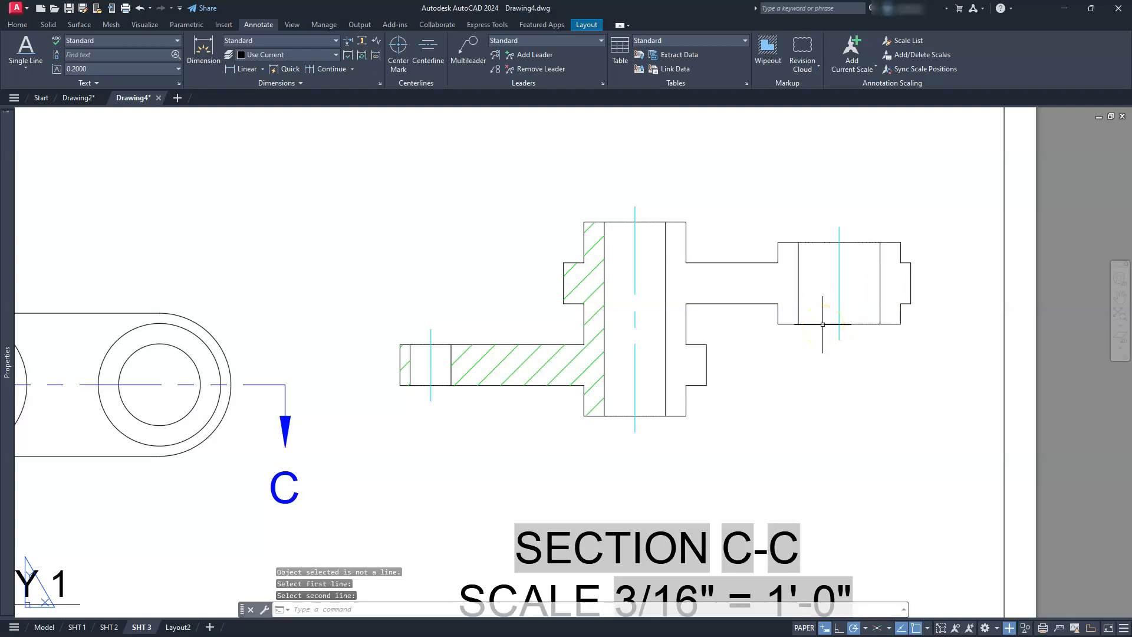
# Step: Add center marks to the outer arcs of the small arm end, central hub and large boss in the ASSEMBLY 1 view
pyautogui.scroll(-5, 607, 349)
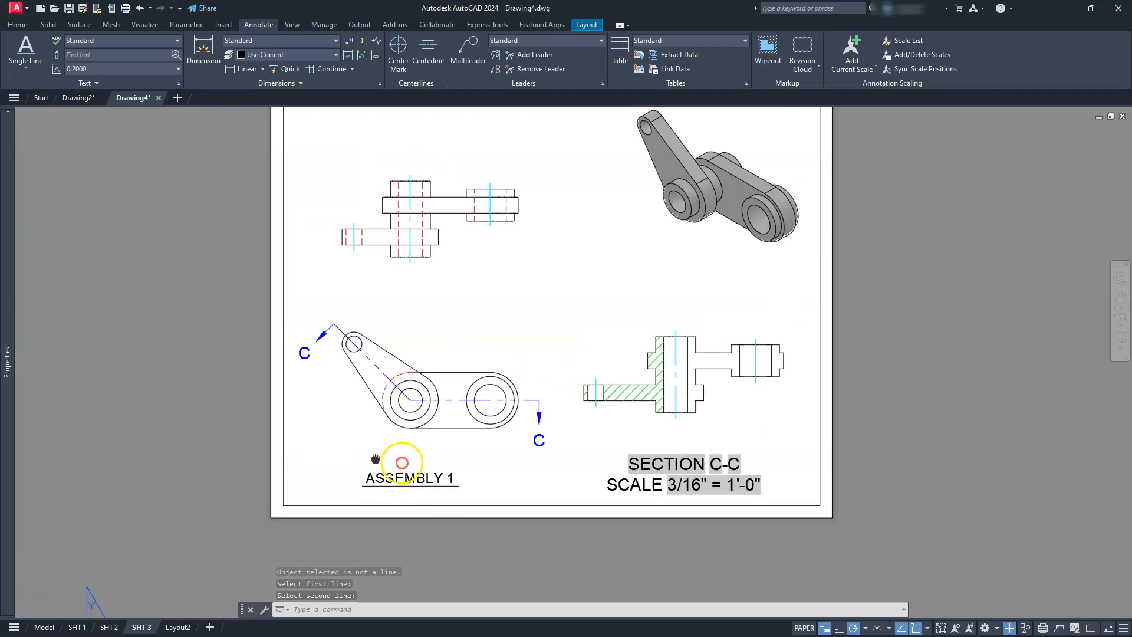
pyautogui.scroll(5, 404, 422)
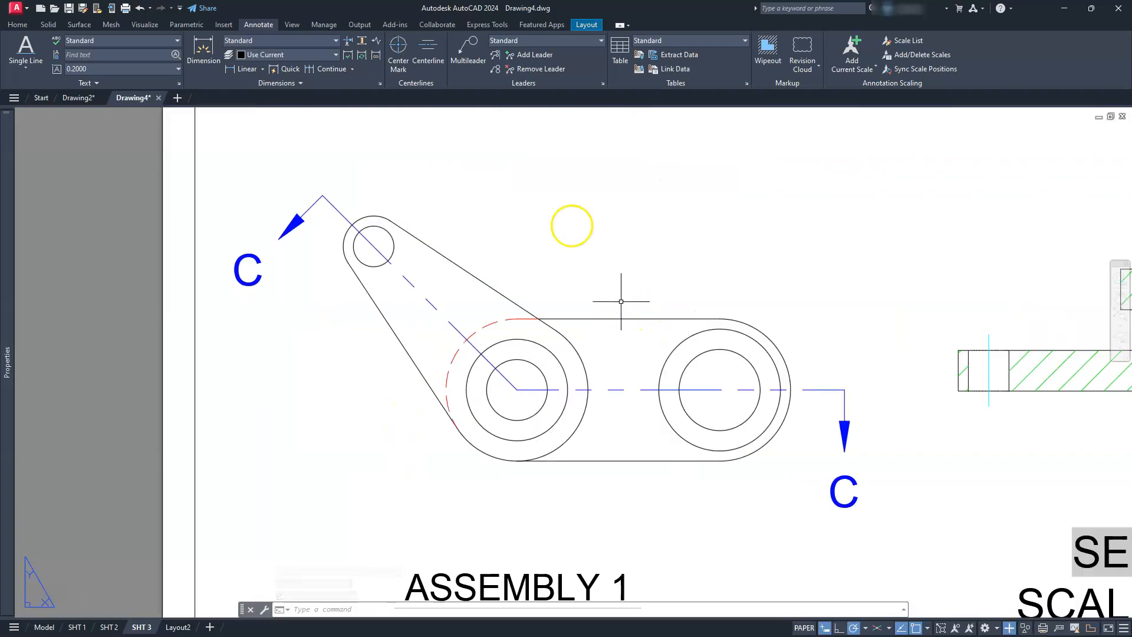
pyautogui.click(408, 49)
pyautogui.click(404, 82)
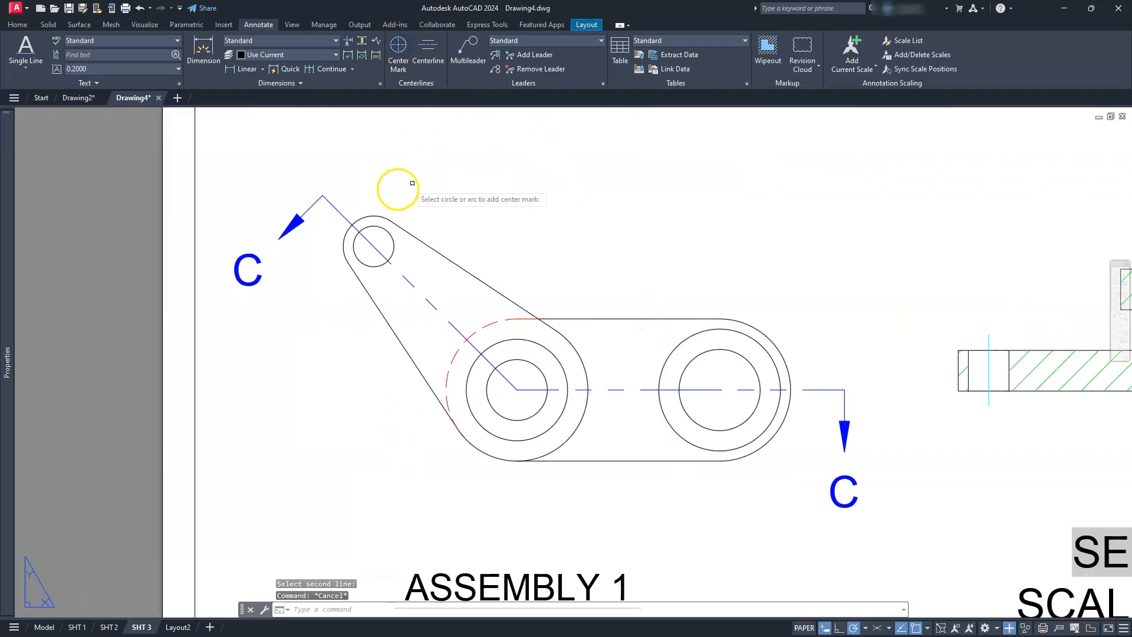
pyautogui.click(376, 215)
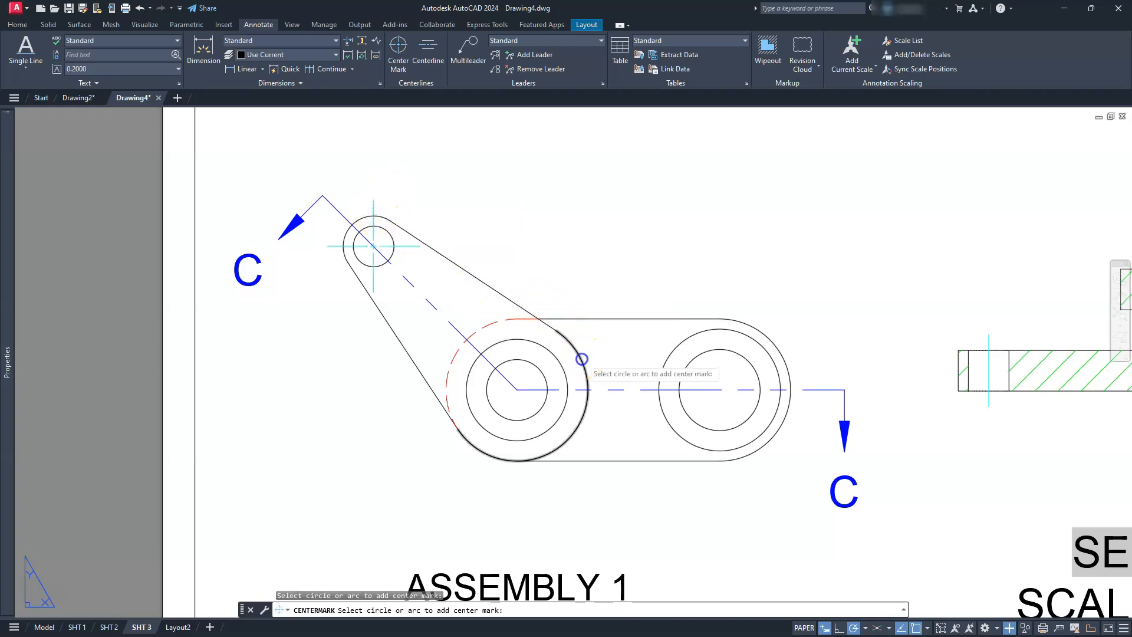
pyautogui.click(582, 359)
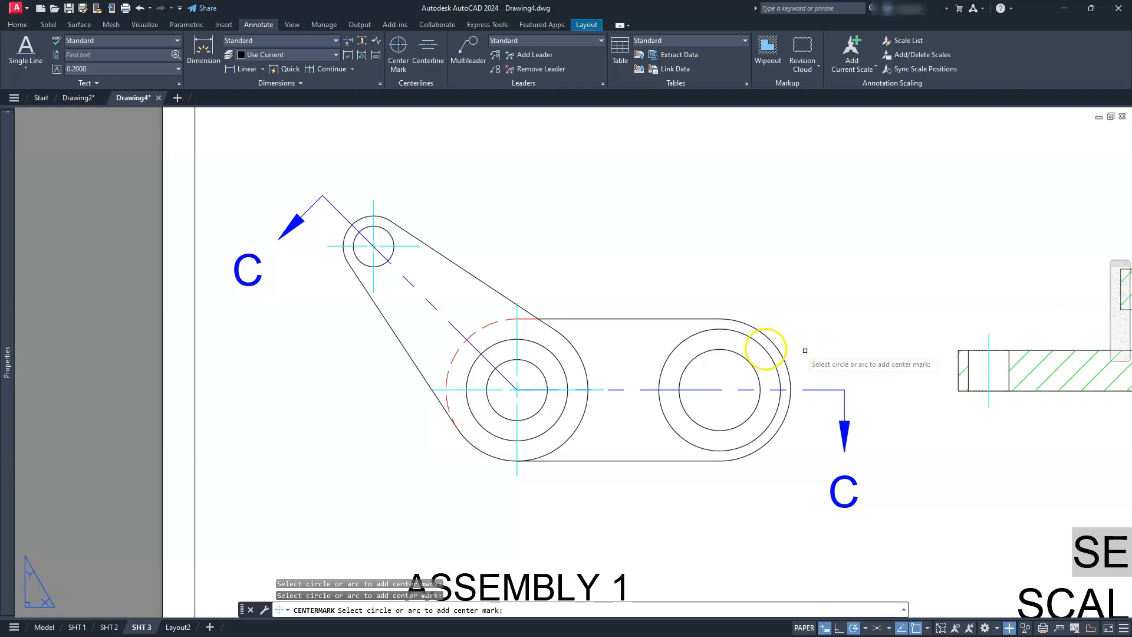
pyautogui.click(754, 325)
pyautogui.scroll(-4, 755, 321)
pyautogui.press('Escape')
pyautogui.press('Escape')
pyautogui.press('Escape')
pyautogui.moveTo(755, 307); pyautogui.dragTo(613, 406, button='middle')
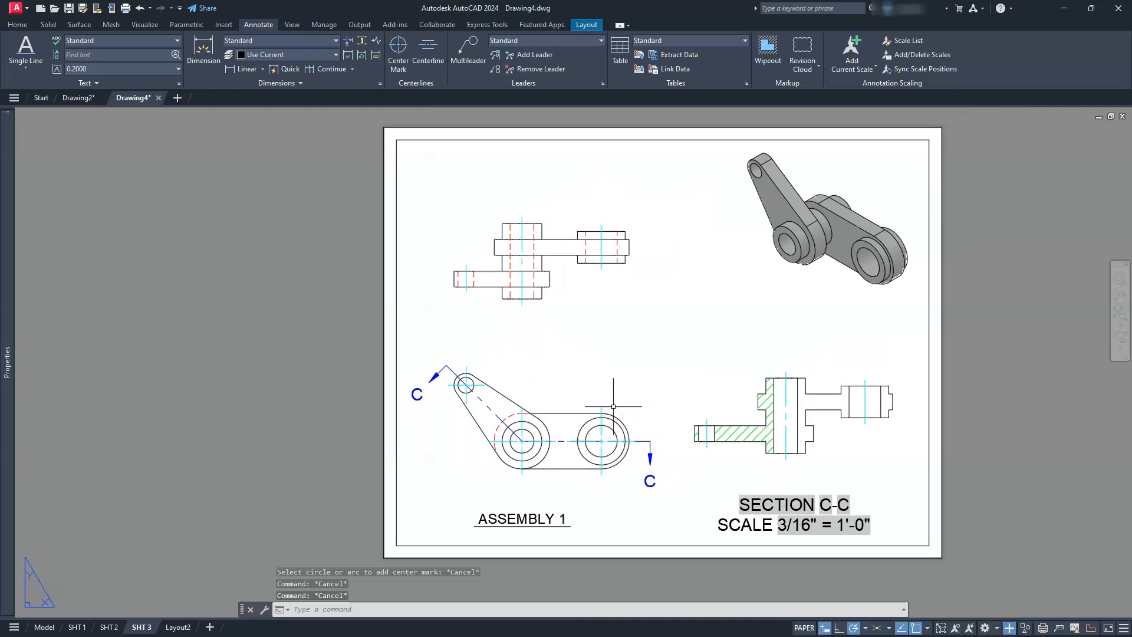
# Step: Set the layer for new dimensions to DIM
pyautogui.scroll(2, 613, 406)
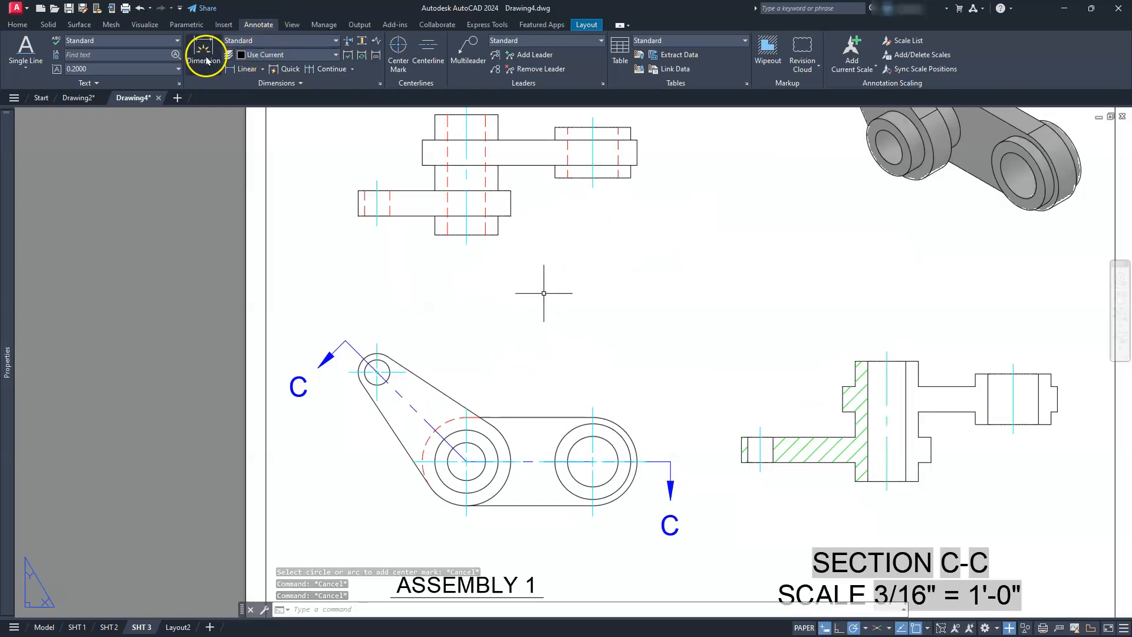
pyautogui.click(335, 55)
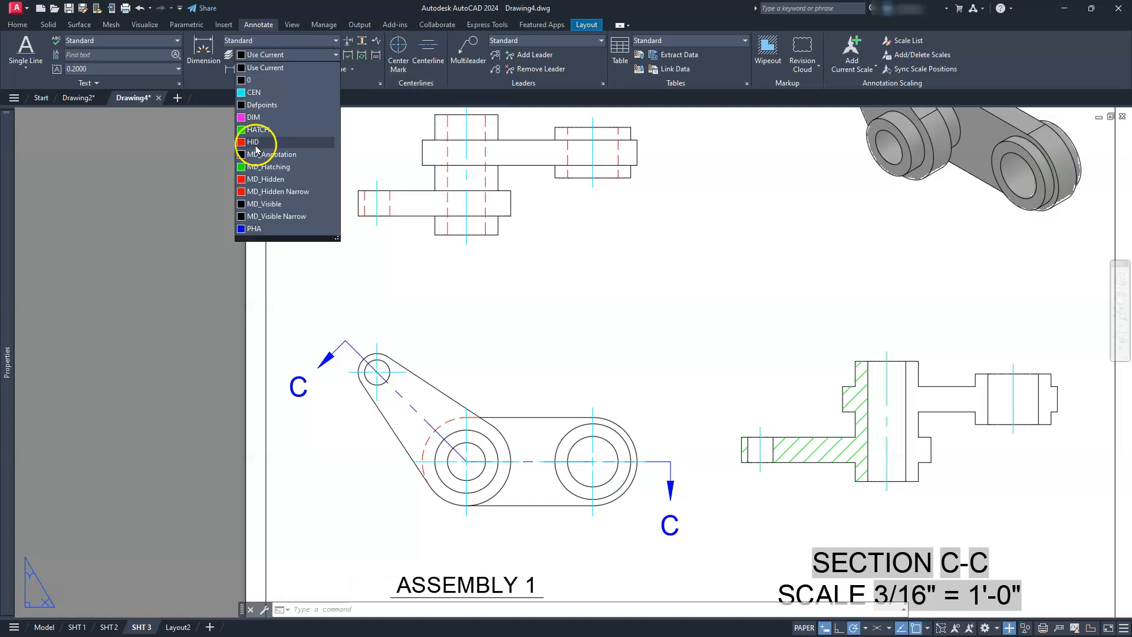
pyautogui.click(254, 119)
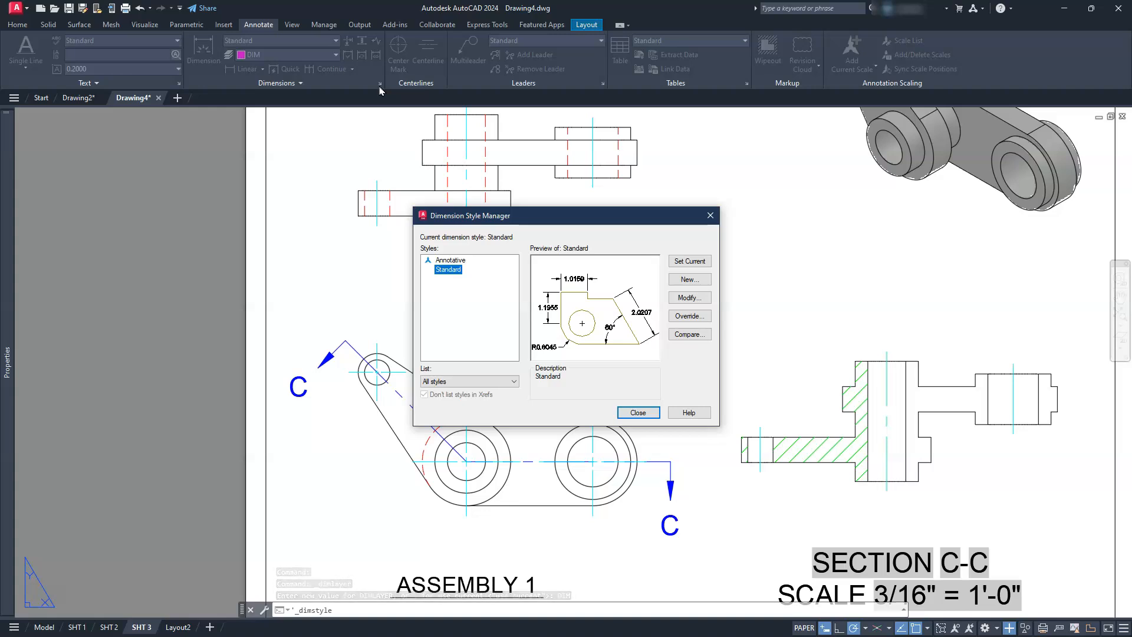
# Step: Modify the Standard dimension style, reviewing its primary units and fit settings and setting the text height to .125
pyautogui.click(682, 299)
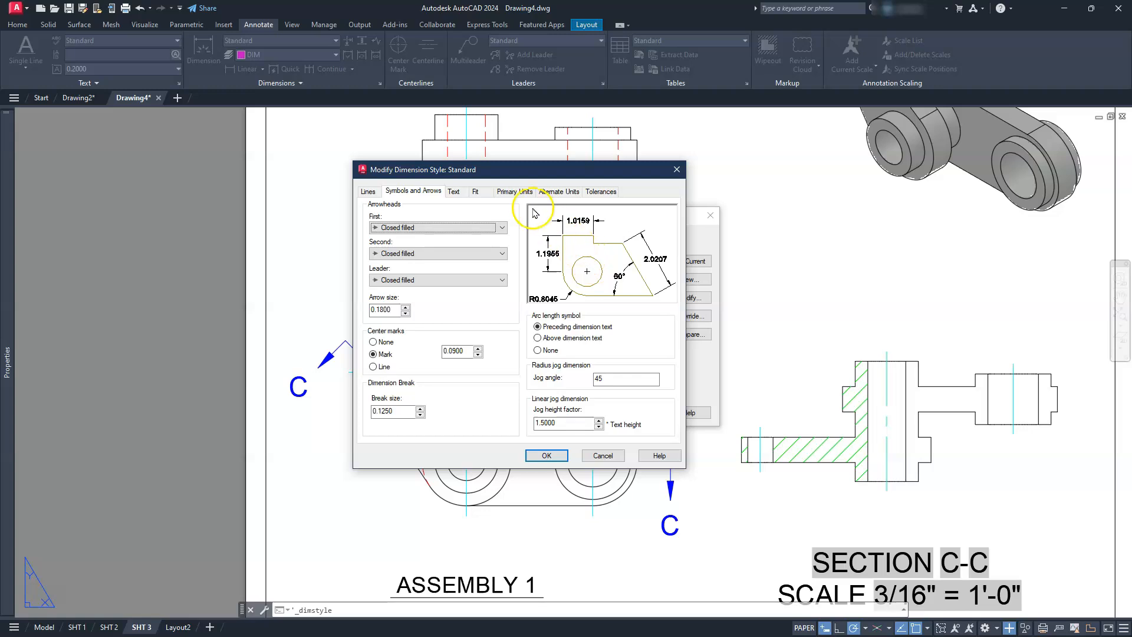
pyautogui.click(523, 192)
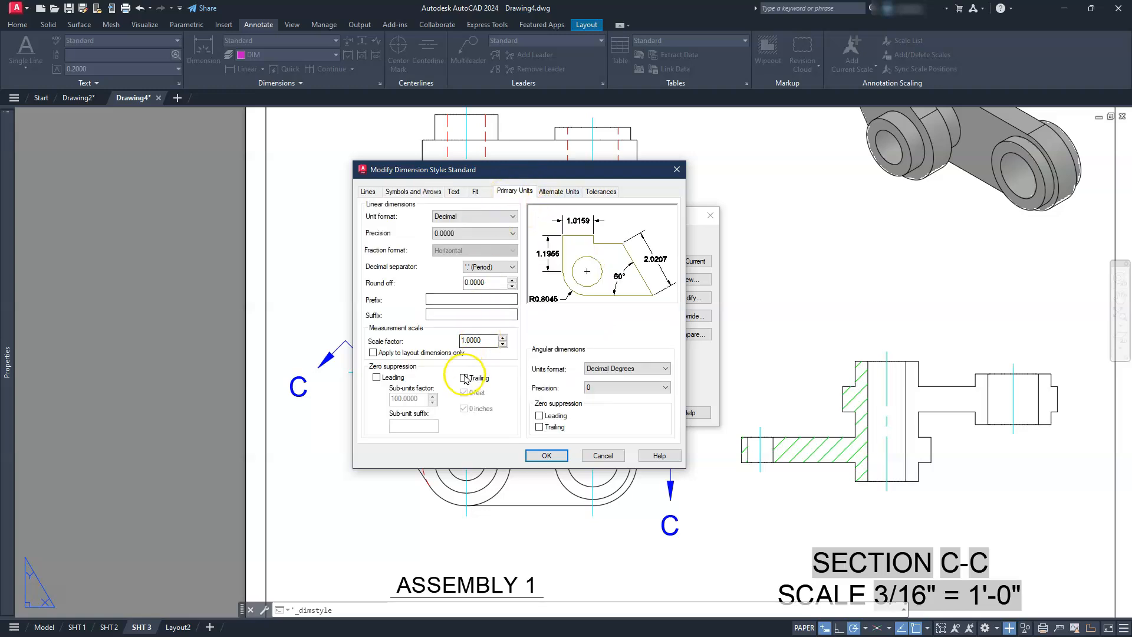
pyautogui.click(476, 192)
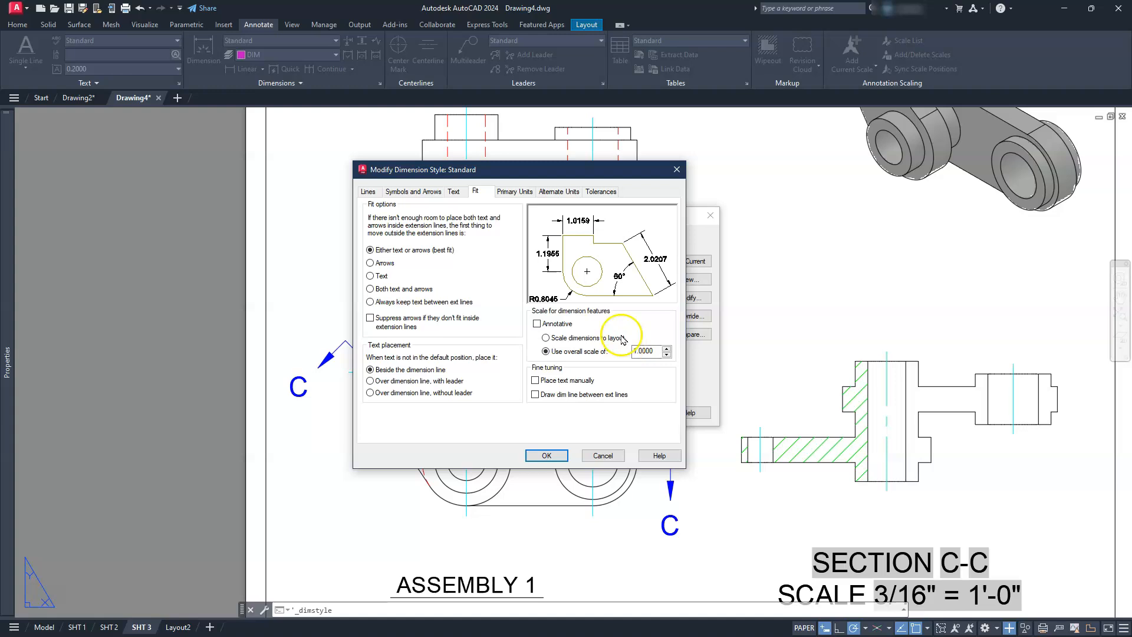
pyautogui.click(454, 193)
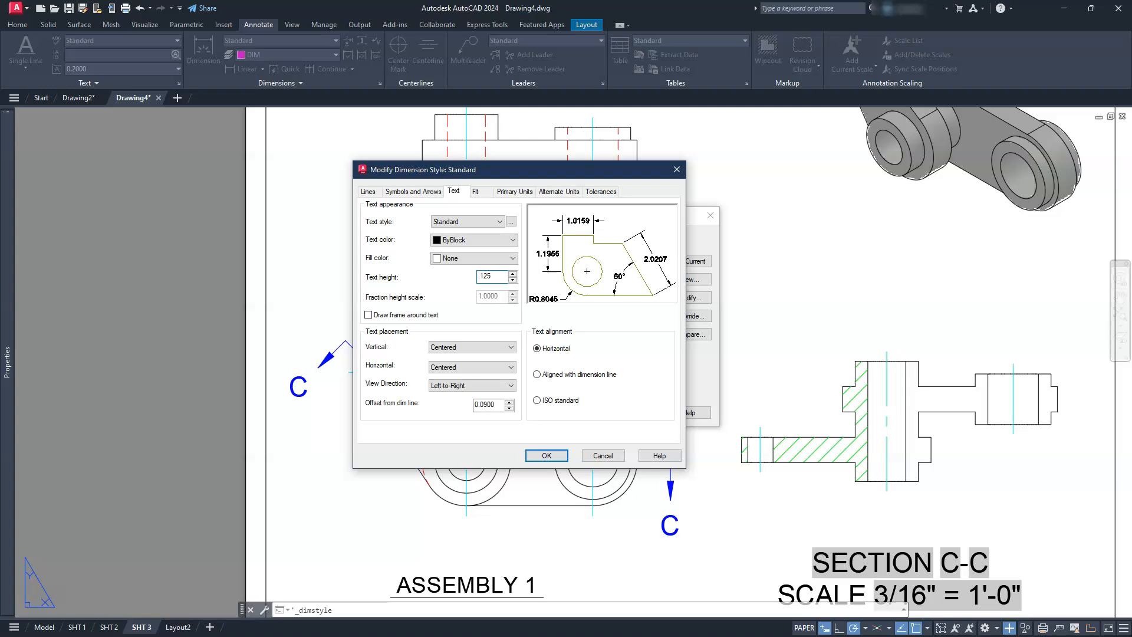
# Step: Set the center marks of the Standard dimension style to None and save the style
pyautogui.click(415, 192)
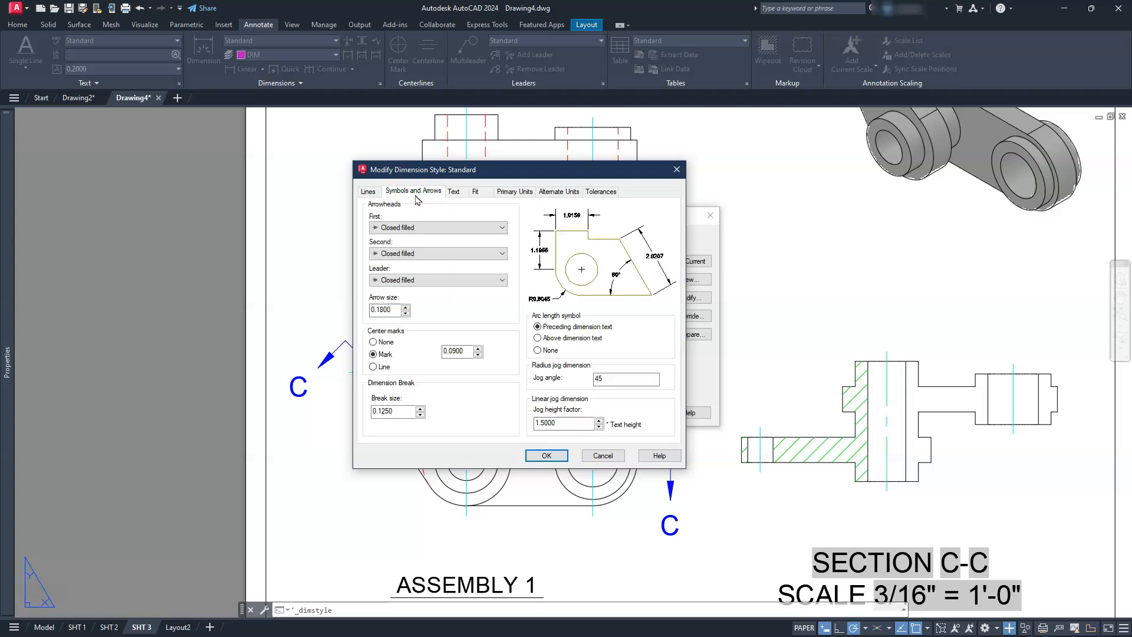
pyautogui.click(373, 342)
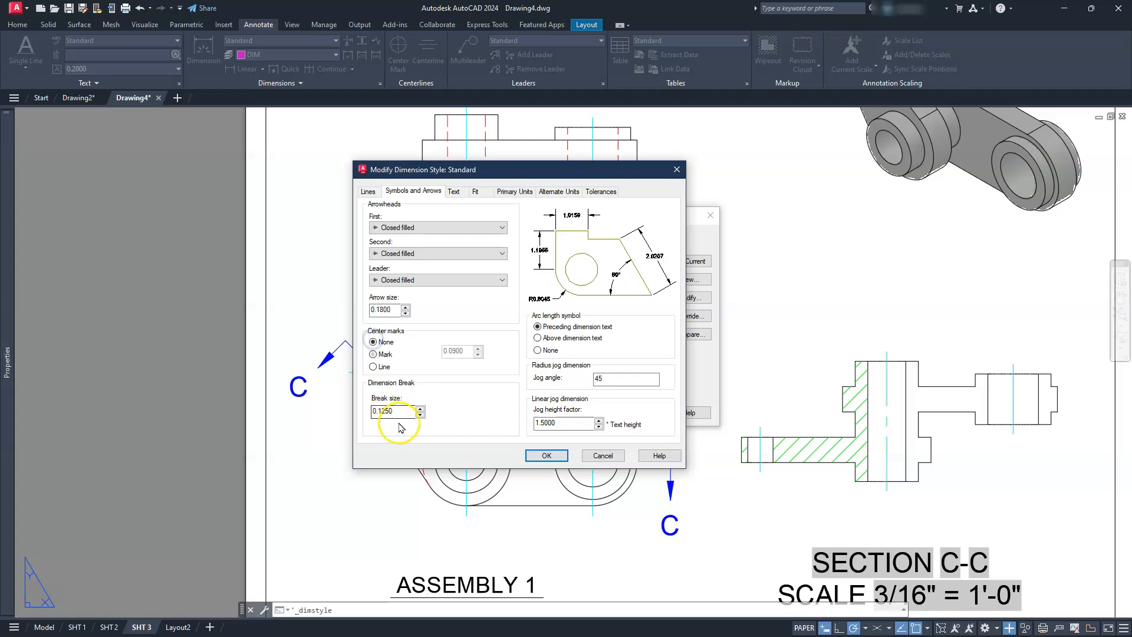
pyautogui.click(546, 456)
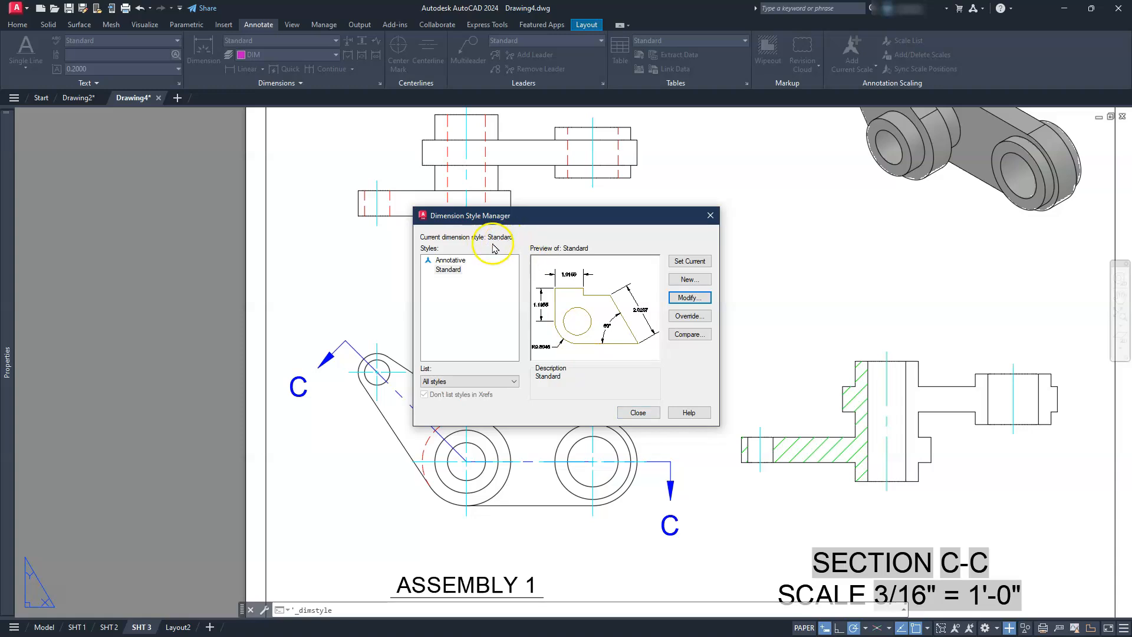
pyautogui.click(647, 413)
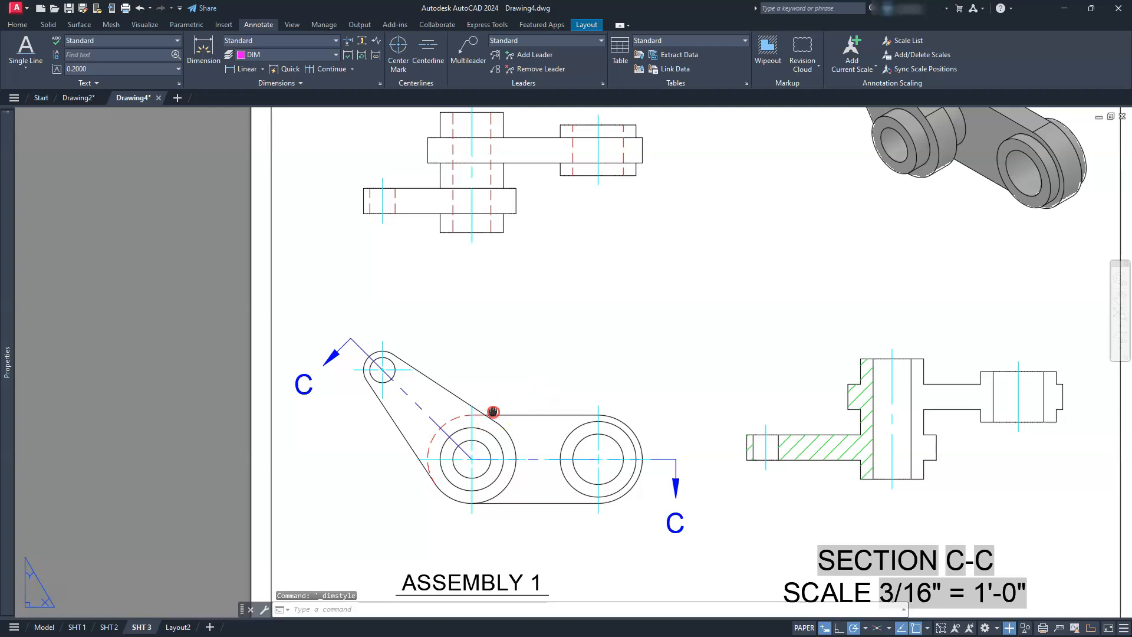
pyautogui.moveTo(493, 411); pyautogui.dragTo(571, 384, button='middle')
pyautogui.scroll(5, 513, 435)
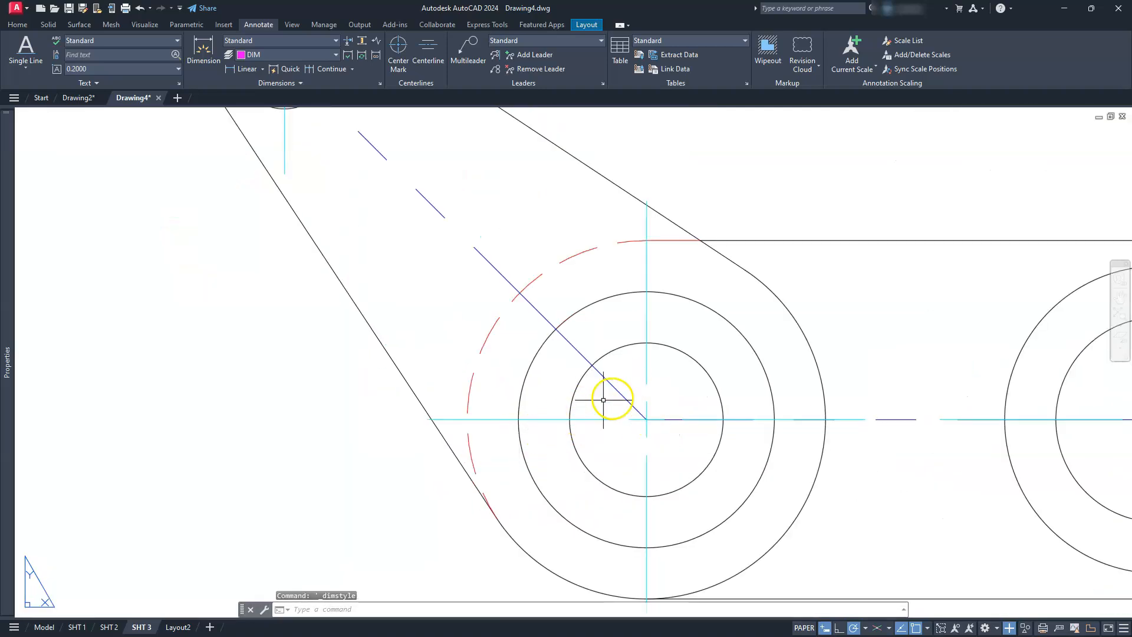
pyautogui.click(262, 71)
pyautogui.click(257, 135)
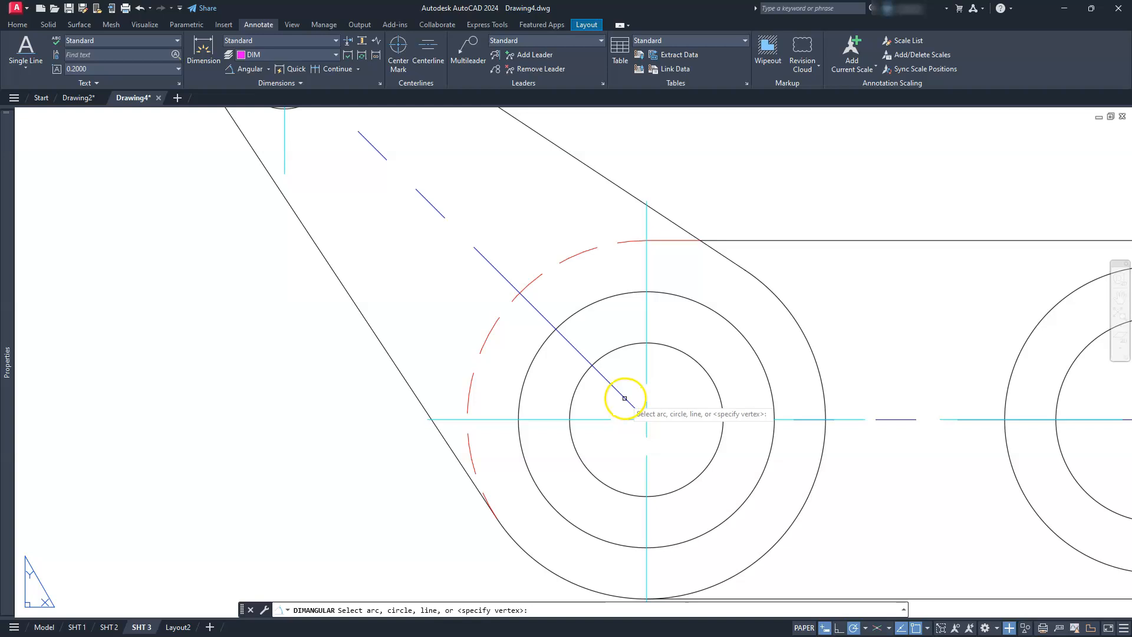
pyautogui.click(600, 420)
pyautogui.scroll(5, 627, 416)
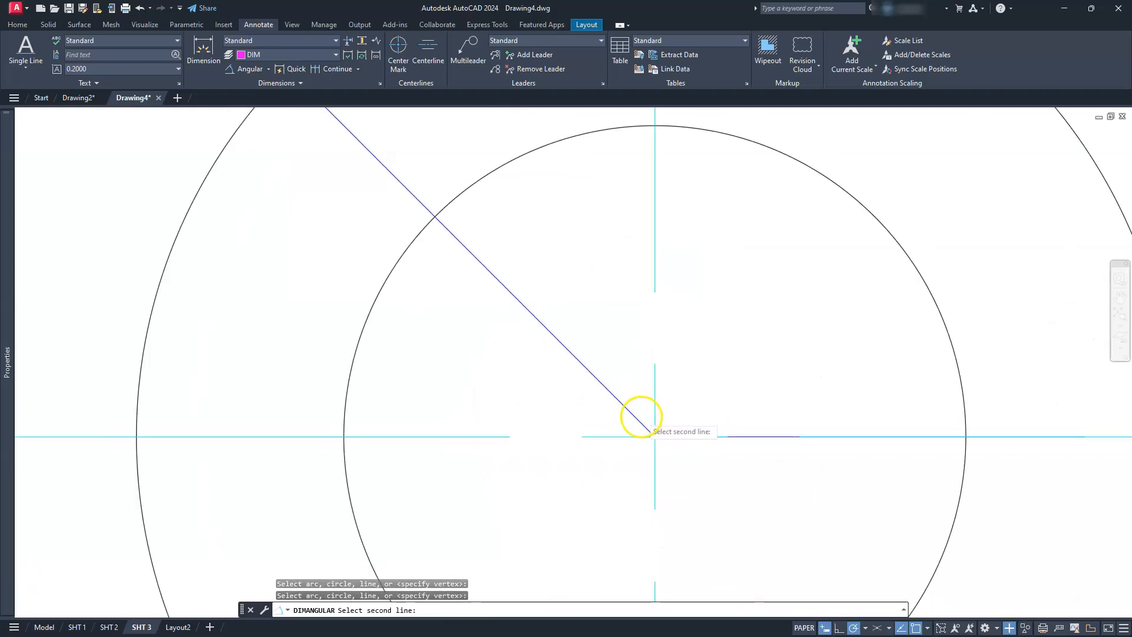
pyautogui.press('Escape')
pyautogui.press('Escape')
pyautogui.press('Escape')
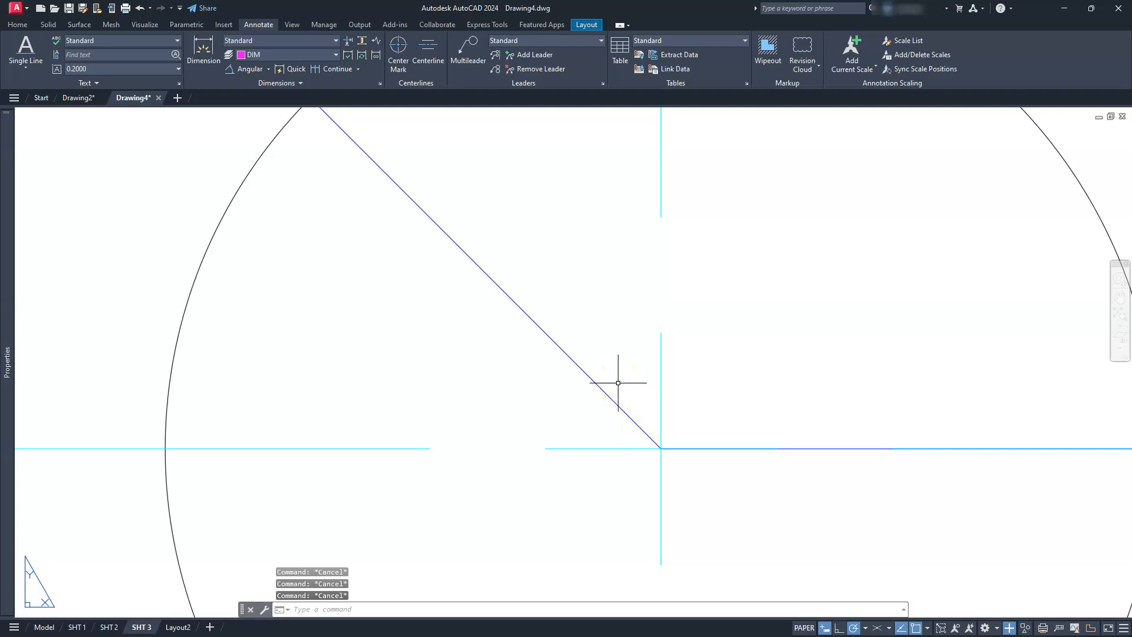
# Step: Draw a short horizontal reference line from the central hub's center toward the small-arm side in the ASSEMBLY 1 view
pyautogui.press('Return')
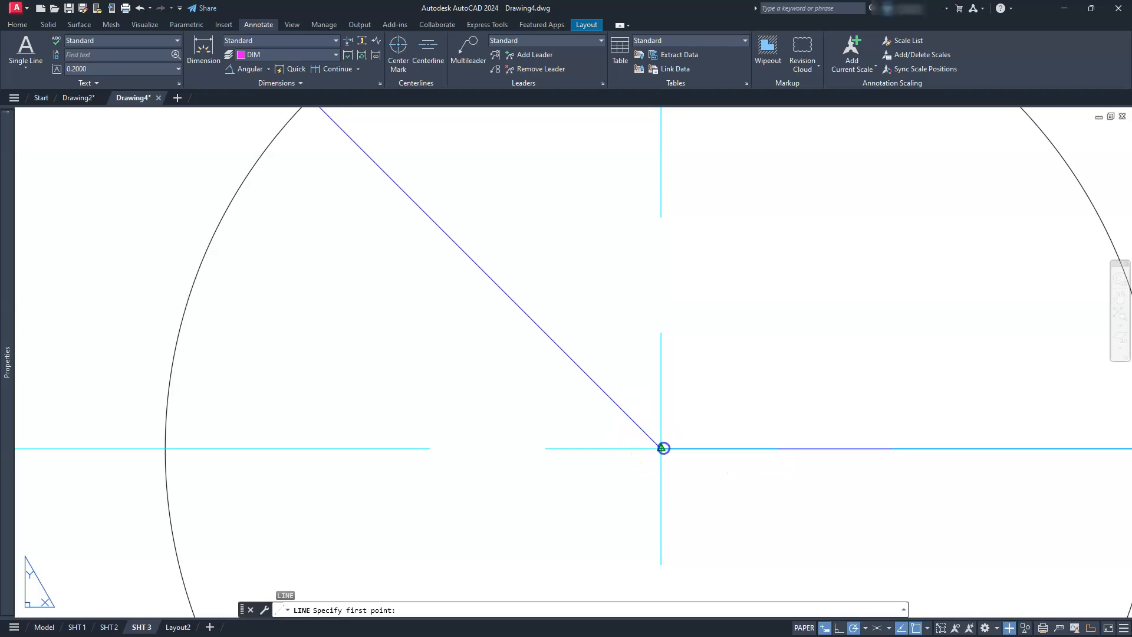
pyautogui.click(661, 448)
pyautogui.click(638, 449)
pyautogui.press('Escape')
pyautogui.scroll(6, 640, 454)
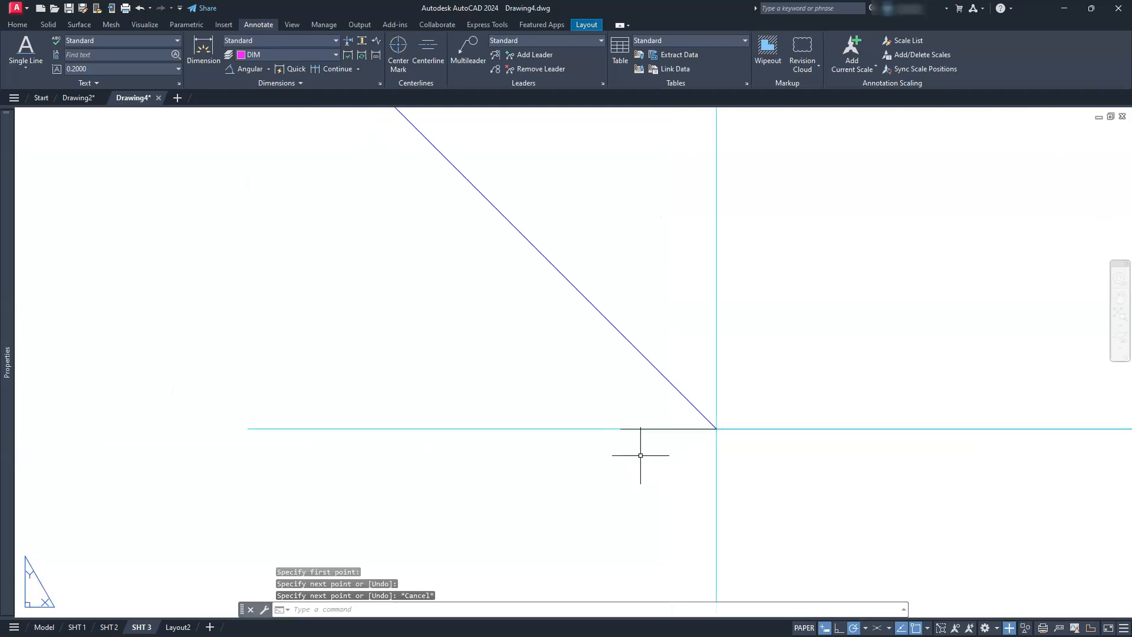
pyautogui.press('Escape')
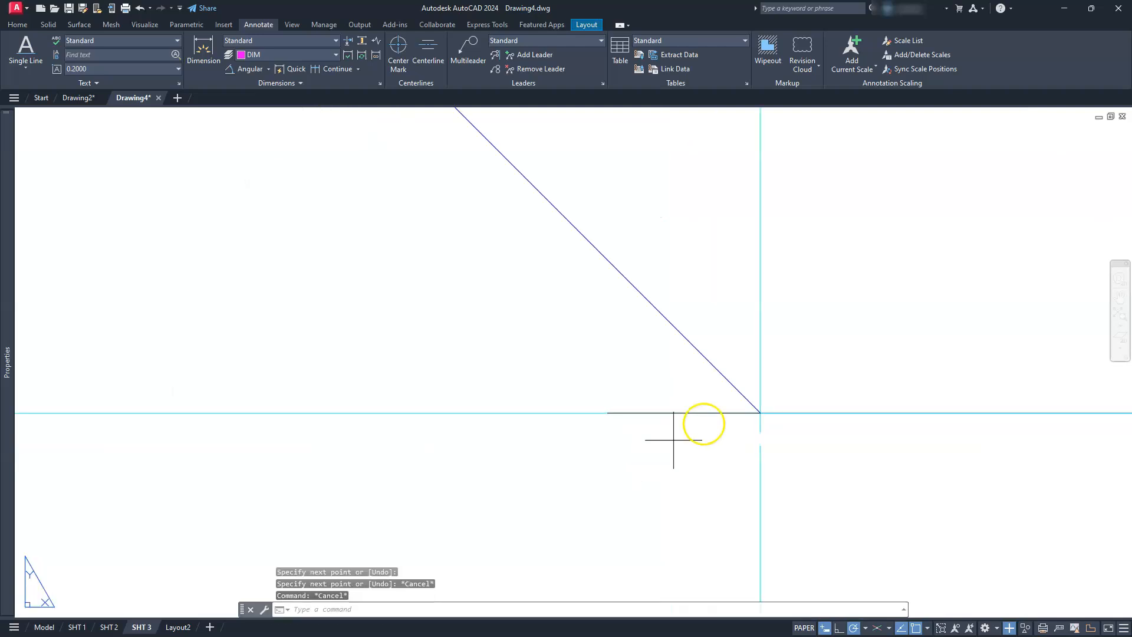
pyautogui.press('Return')
pyautogui.click(752, 412)
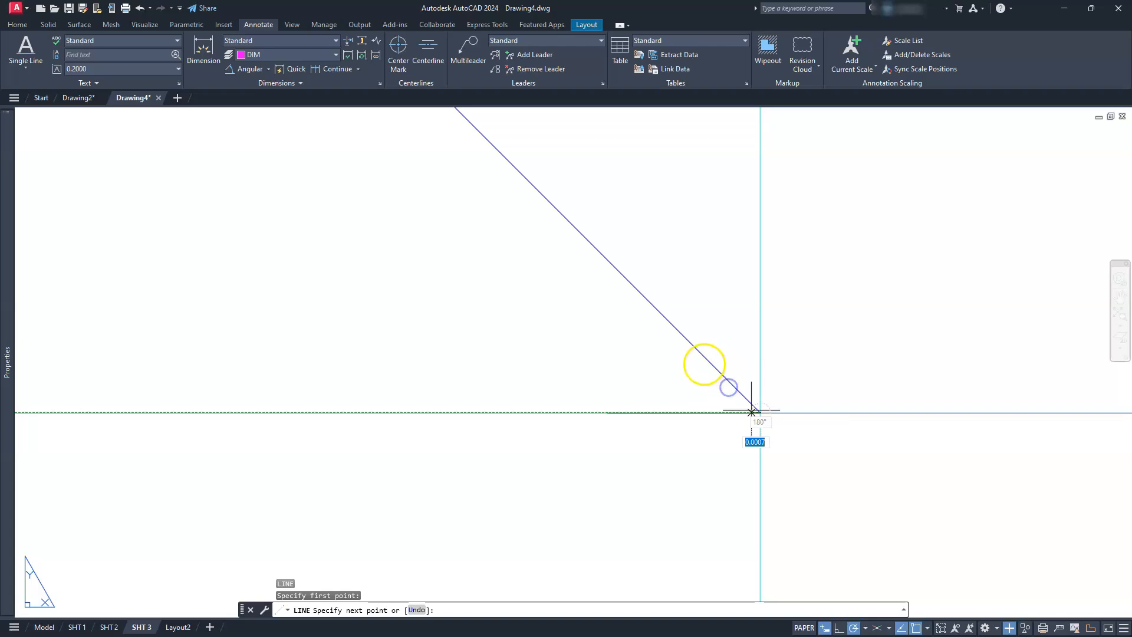
pyautogui.click(688, 348)
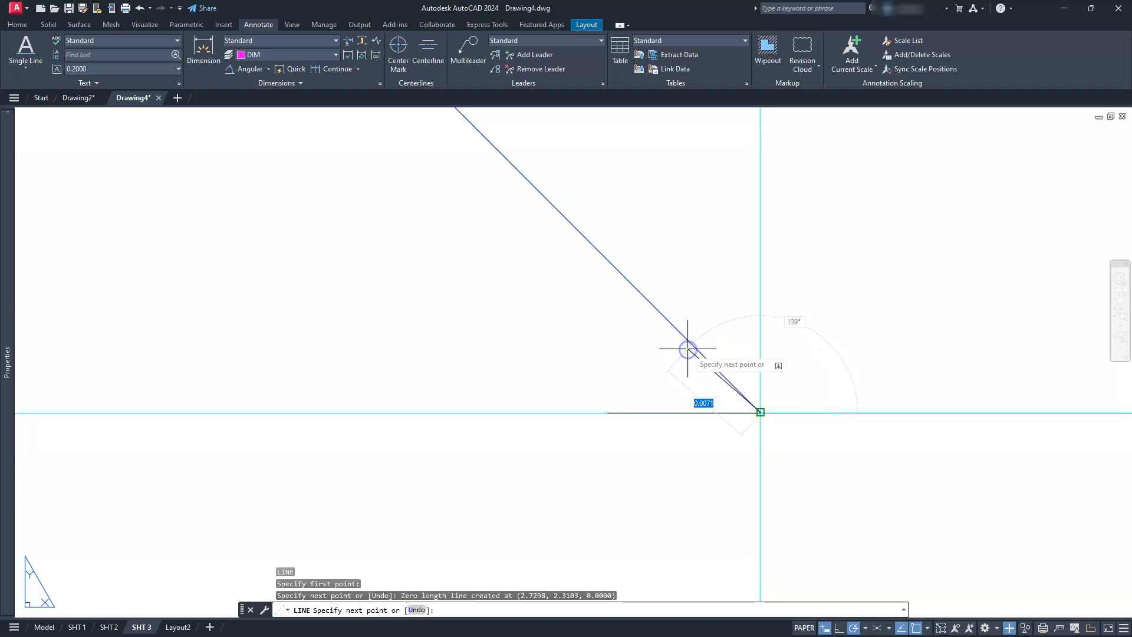
pyautogui.write('U')
pyautogui.press('Return')
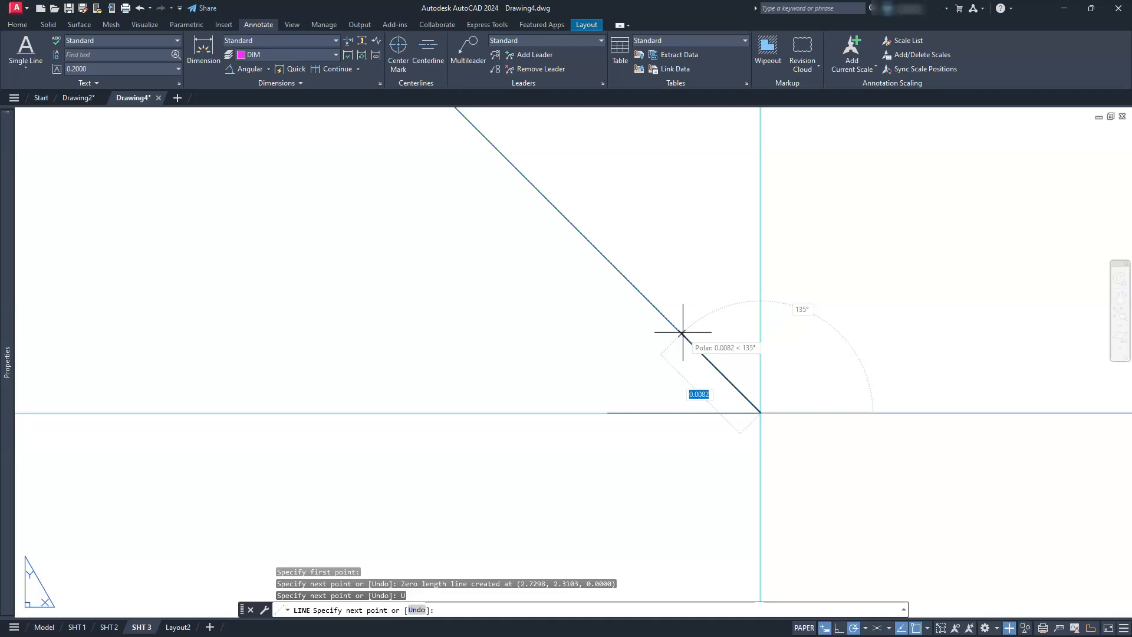
pyautogui.press('Escape')
pyautogui.press('Escape')
pyautogui.press('Escape')
# Step: Add an angular dimension between the short horizontal reference line and the inclined section line, placing its arc across the small arm
pyautogui.moveTo(682, 336); pyautogui.dragTo(631, 294, button='middle')
pyautogui.scroll(-6, 625, 408)
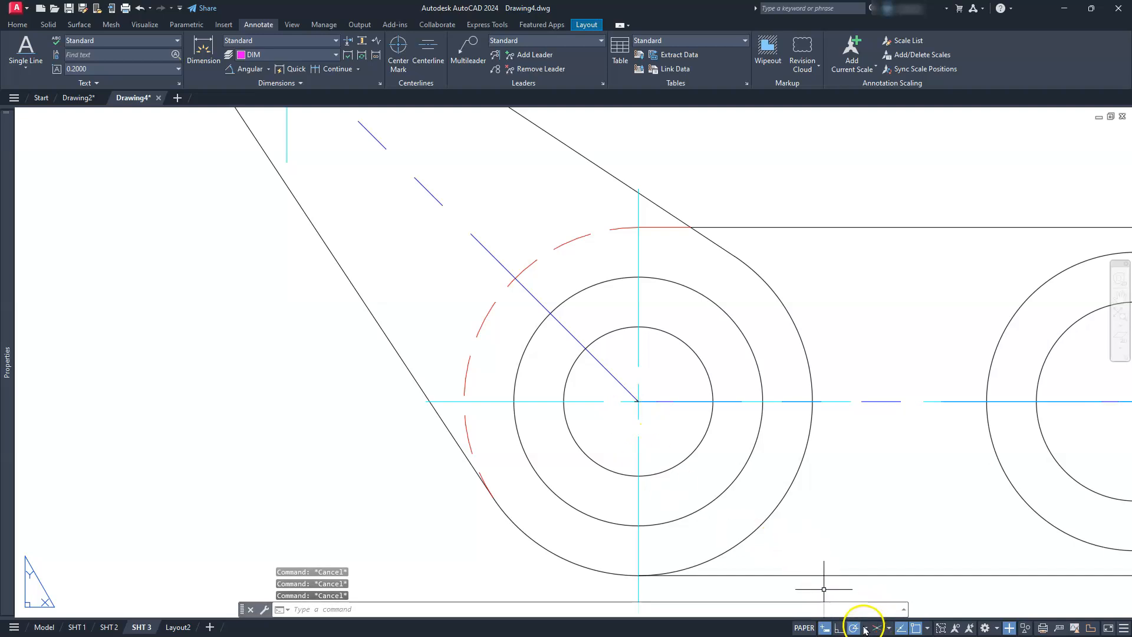
pyautogui.scroll(6, 629, 398)
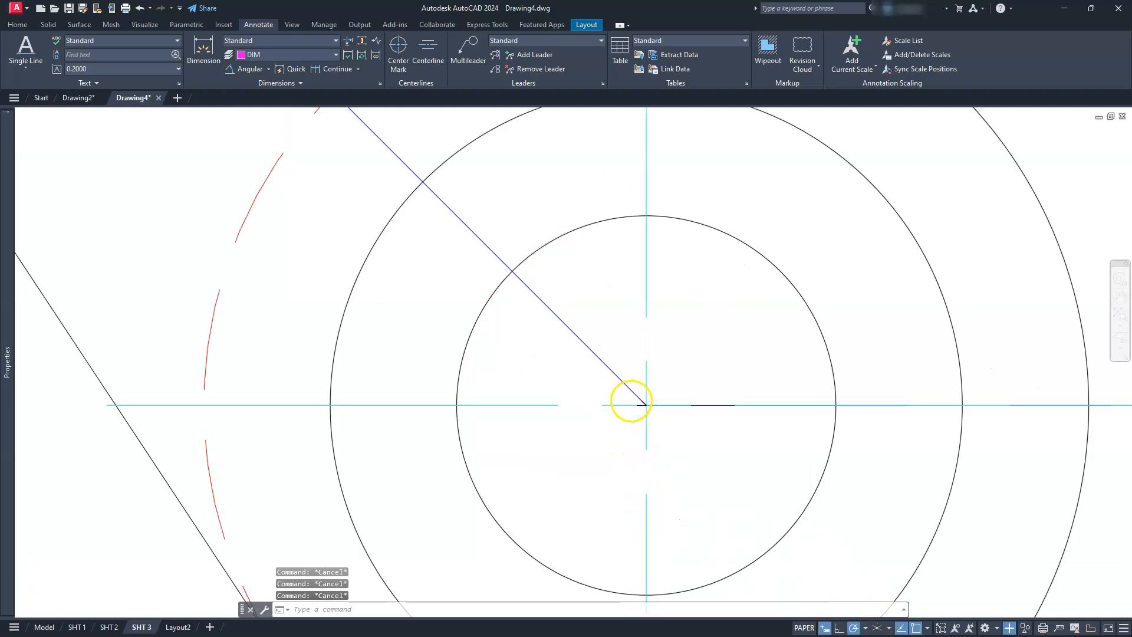
pyautogui.click(242, 71)
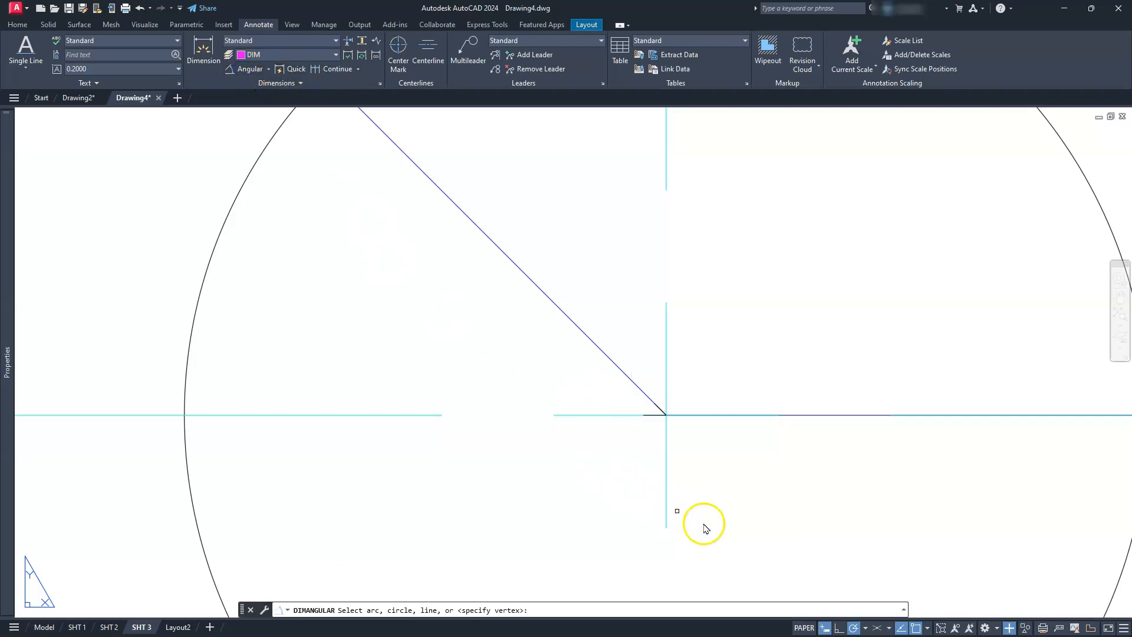
pyautogui.click(652, 416)
pyautogui.click(652, 416)
pyautogui.scroll(-4, 643, 410)
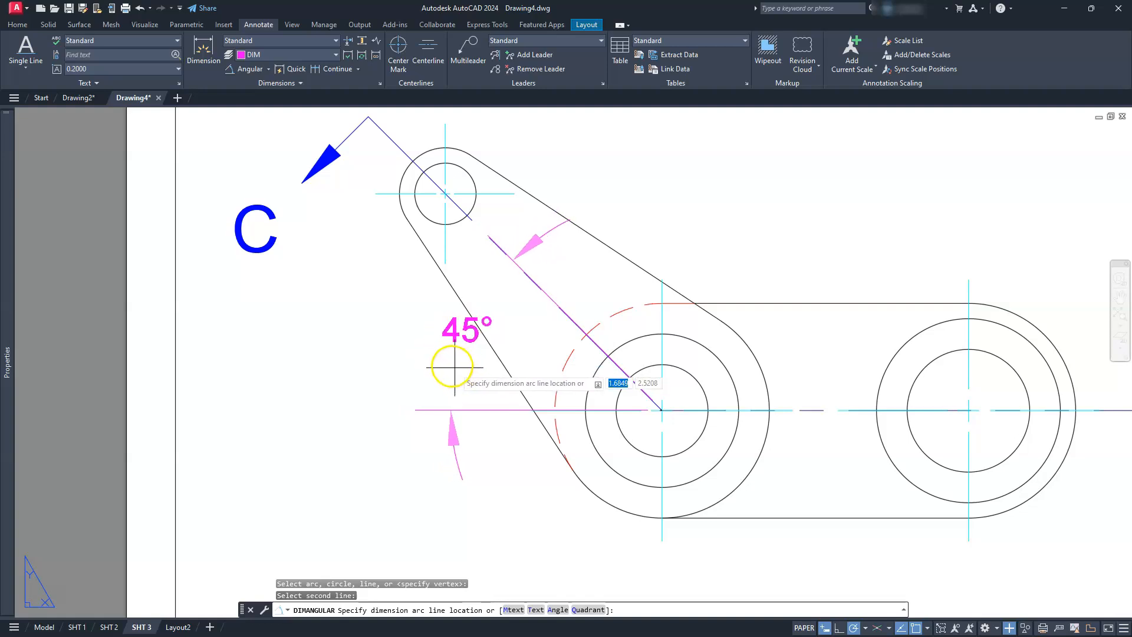
pyautogui.click(435, 360)
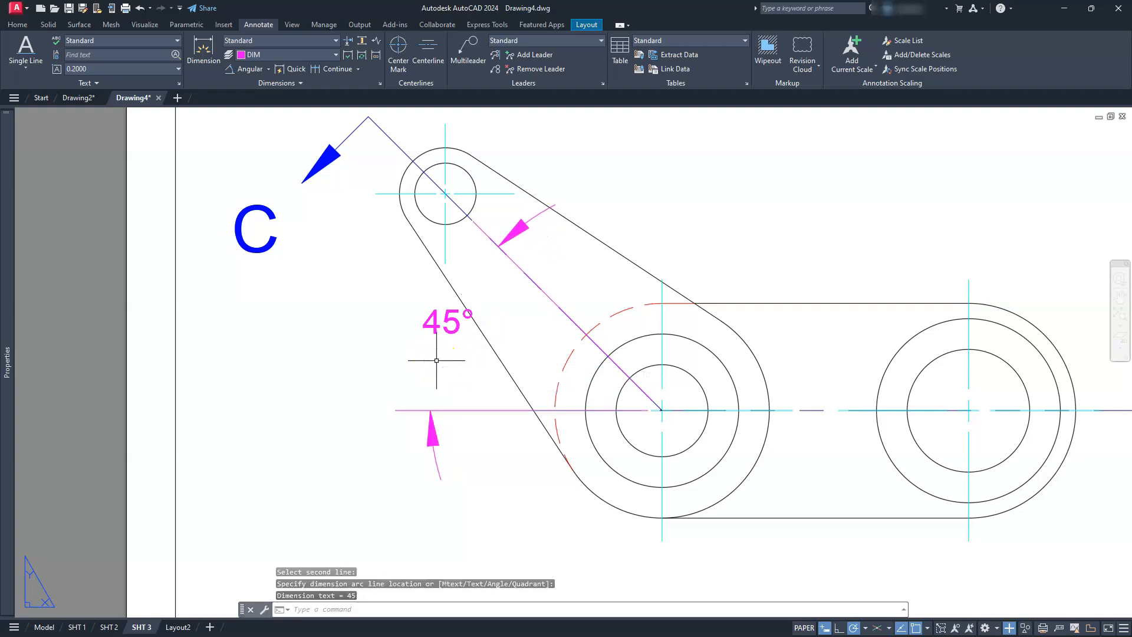
# Step: Add an aligned dimension between the centers of the small arm end and the central hub, placed outside the arm's lower edge
pyautogui.click(269, 70)
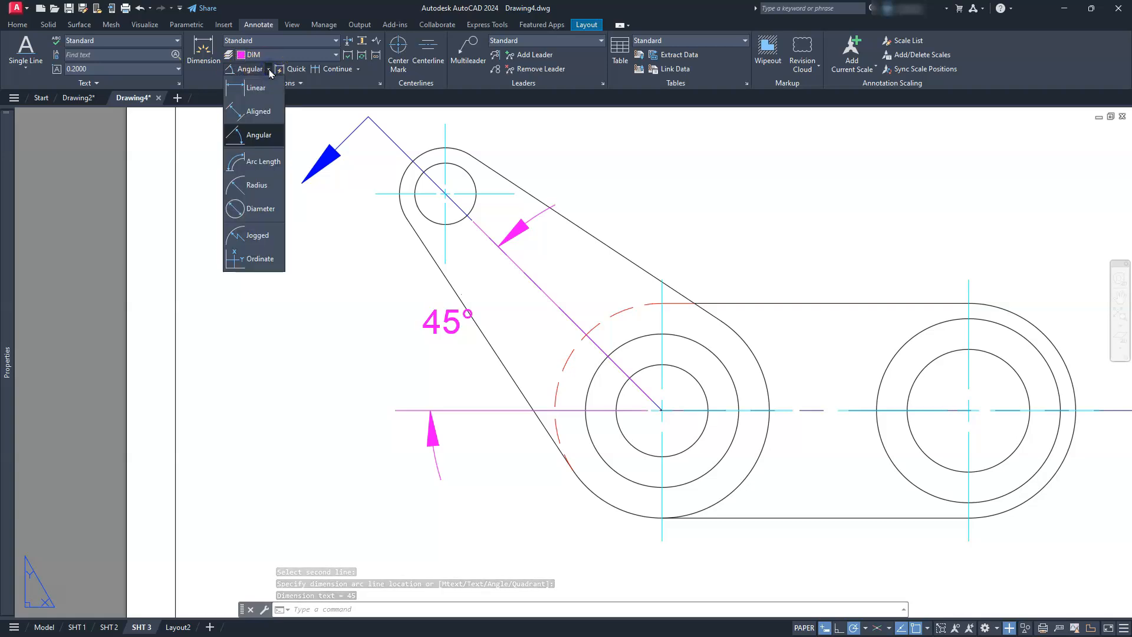
pyautogui.click(262, 112)
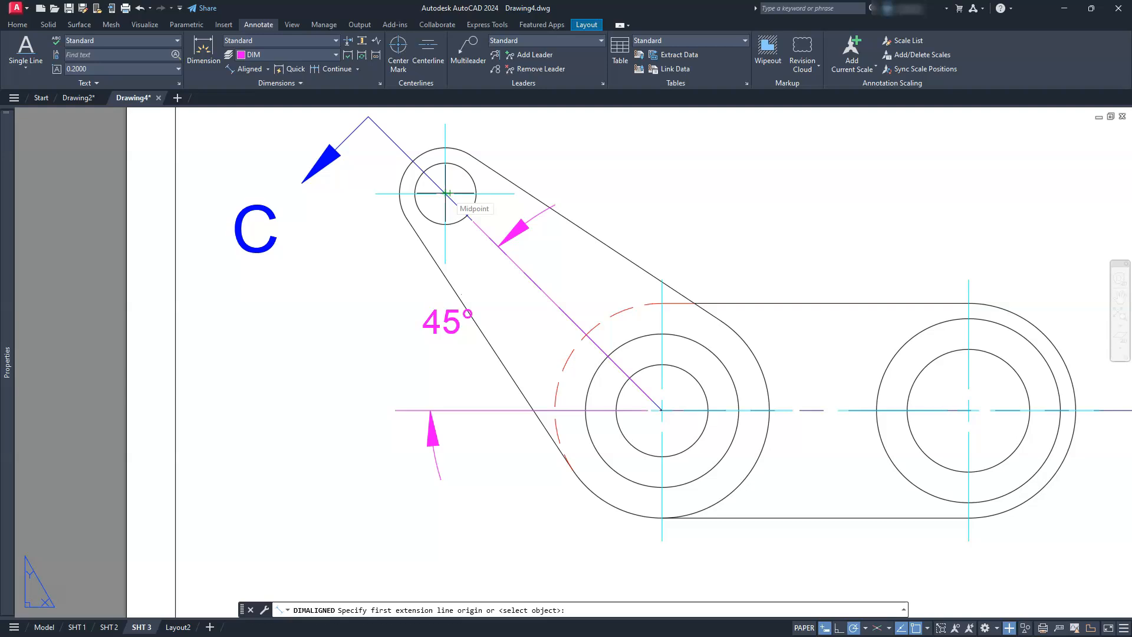
pyautogui.rightClick(521, 161)
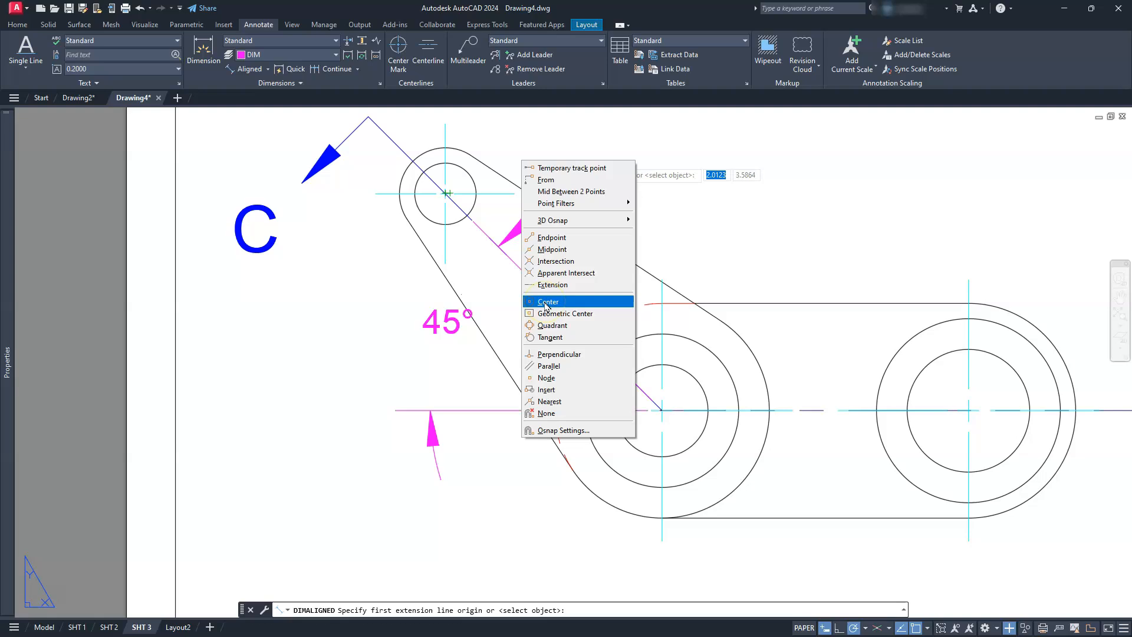
pyautogui.click(547, 302)
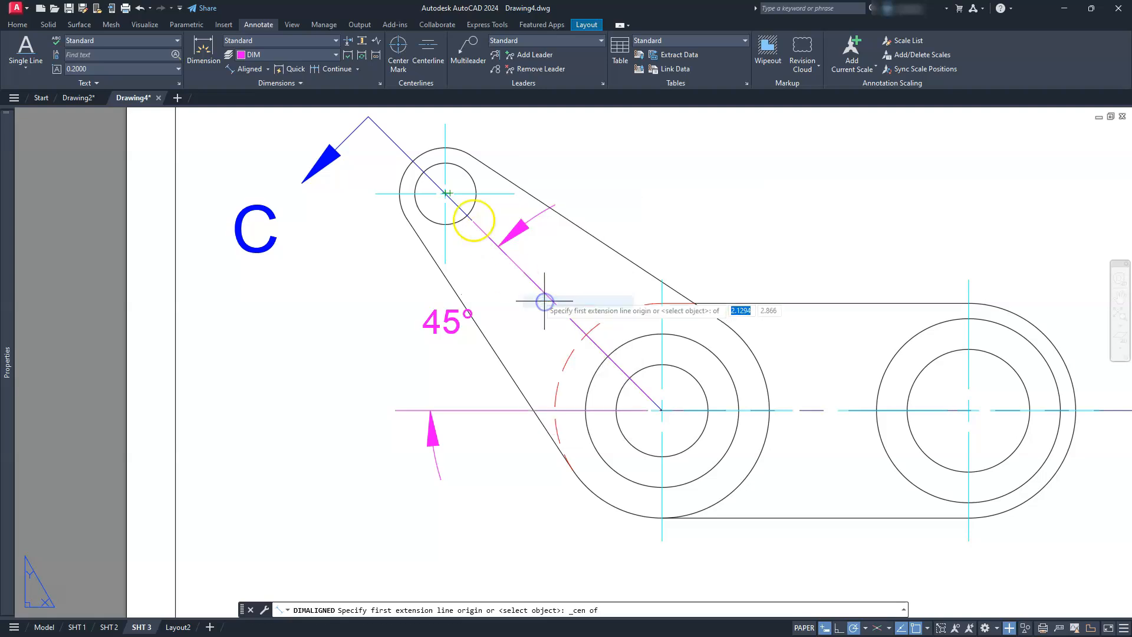
pyautogui.click(434, 150)
pyautogui.keyDown('shift'); pyautogui.rightClick(445, 171); pyautogui.keyUp('shift')
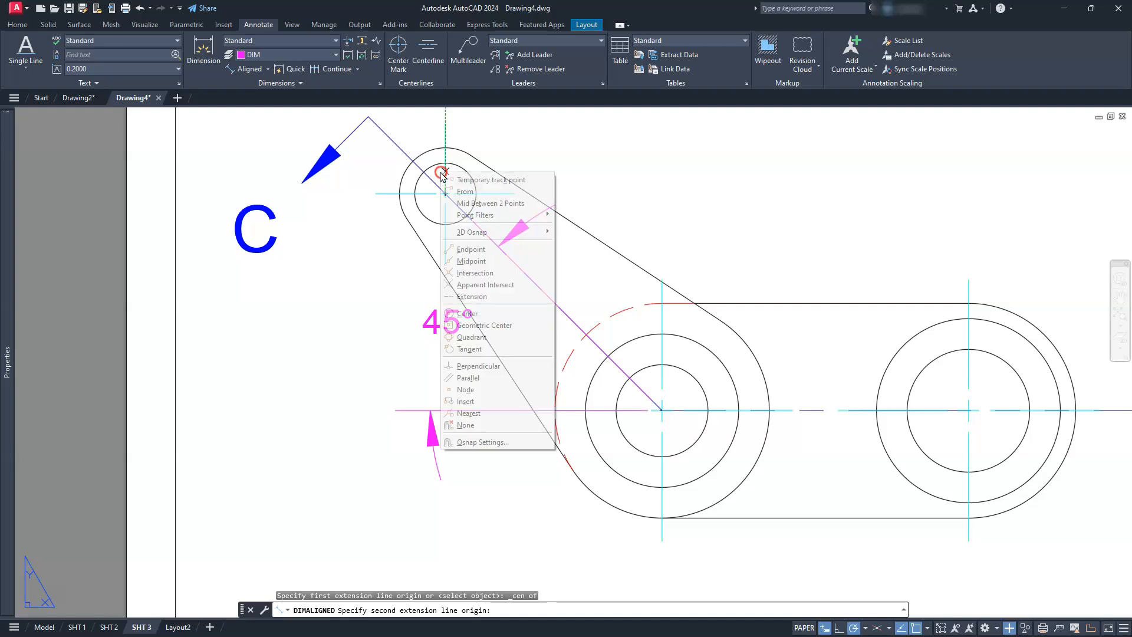
pyautogui.click(501, 314)
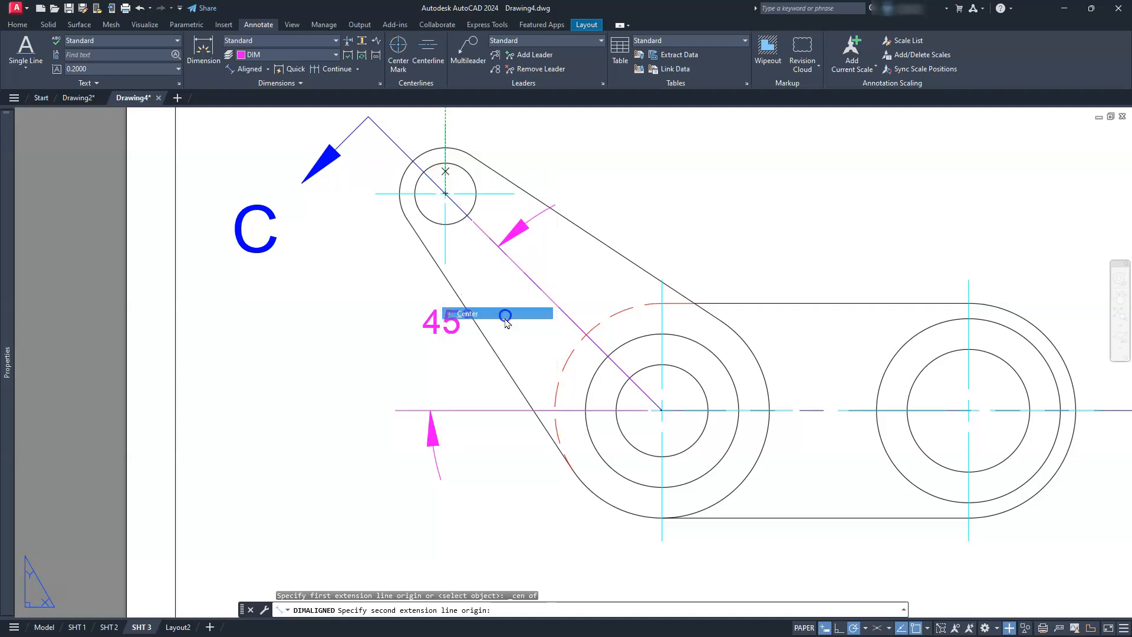
pyautogui.click(607, 506)
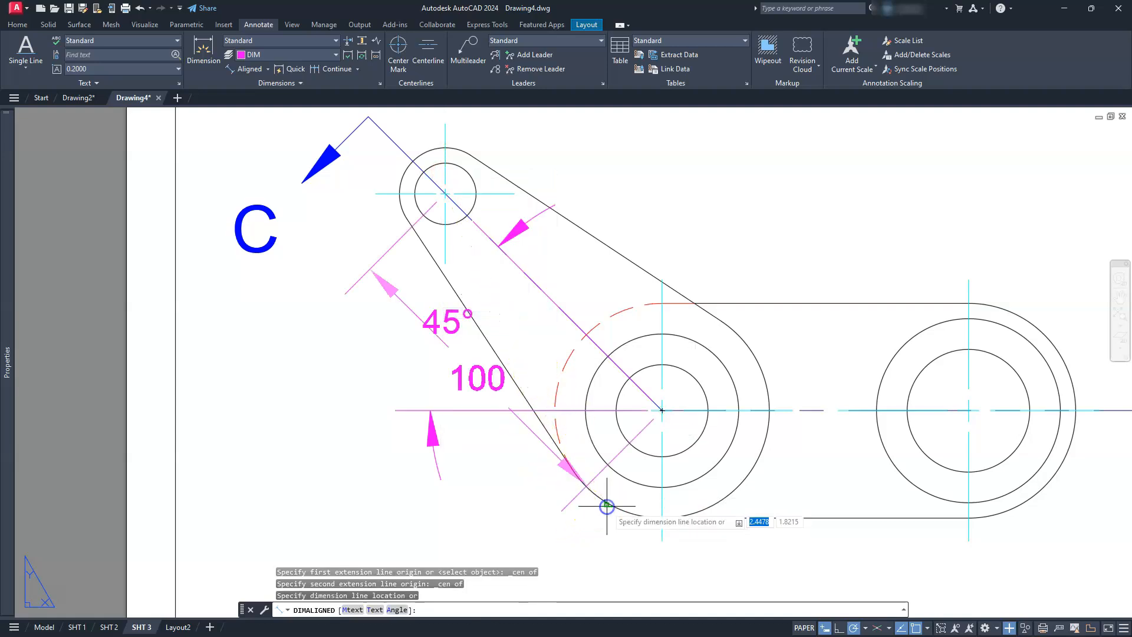
pyautogui.click(397, 513)
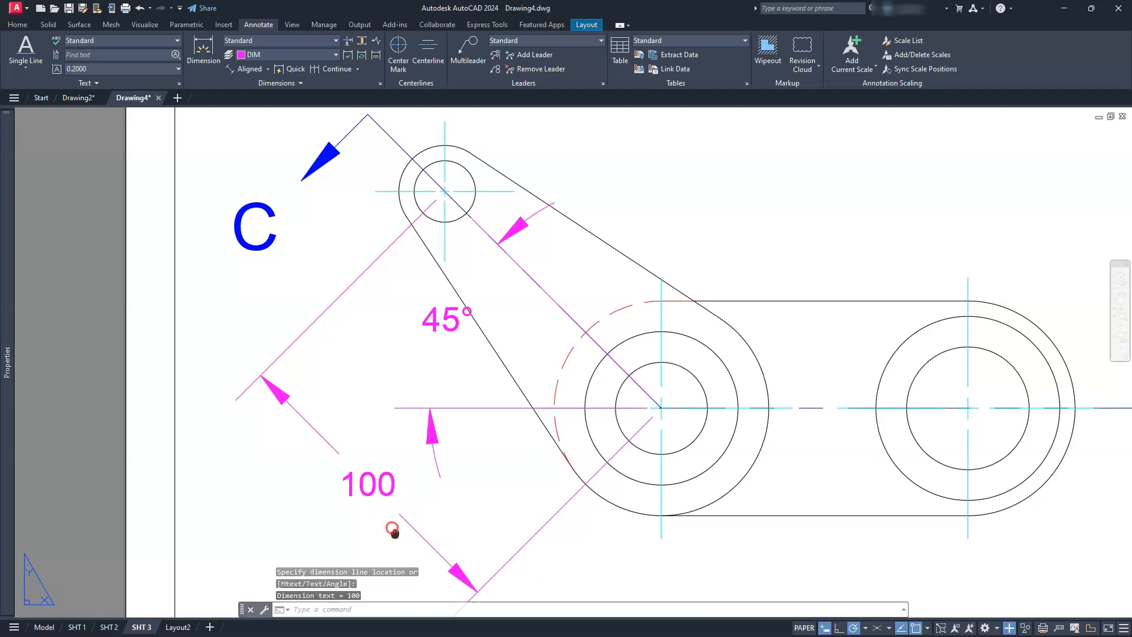
# Step: Add a horizontal linear dimension between the lower centerline ends of the central hub and the large boss, placed below the ASSEMBLY 1 view
pyautogui.moveTo(392, 528); pyautogui.dragTo(324, 419, button='middle')
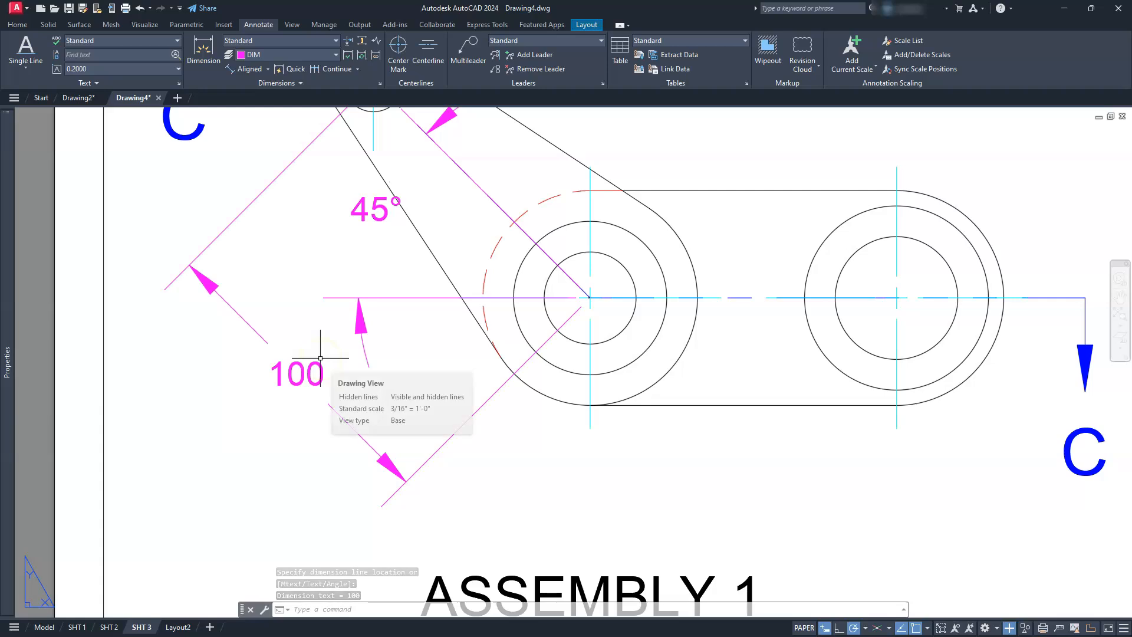
pyautogui.moveTo(674, 460); pyautogui.dragTo(581, 455, button='middle')
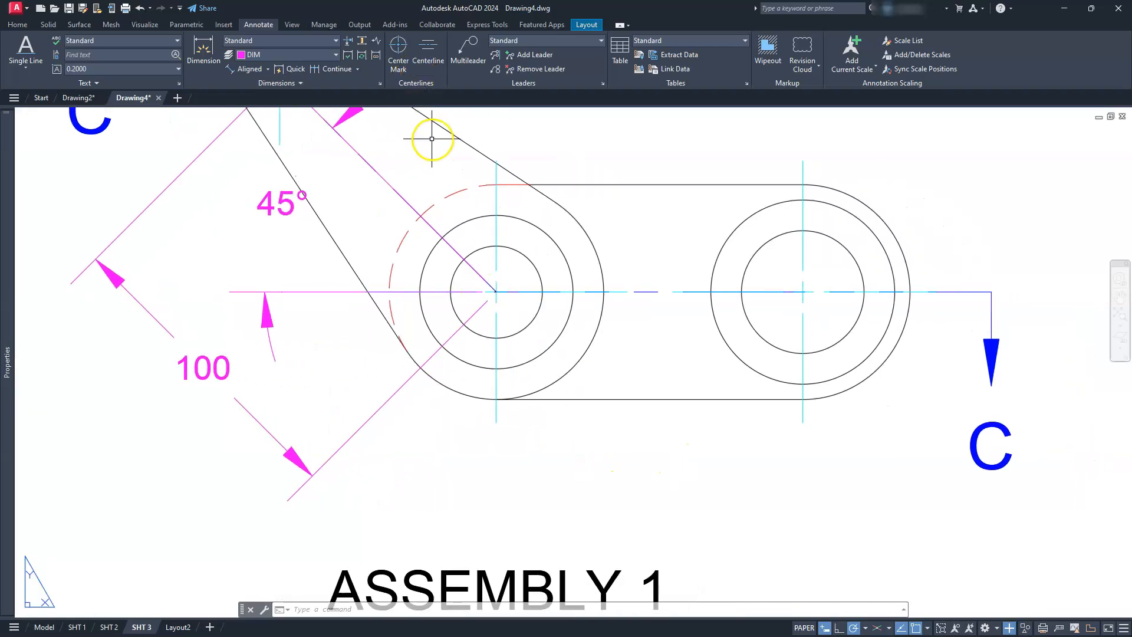
pyautogui.click(267, 70)
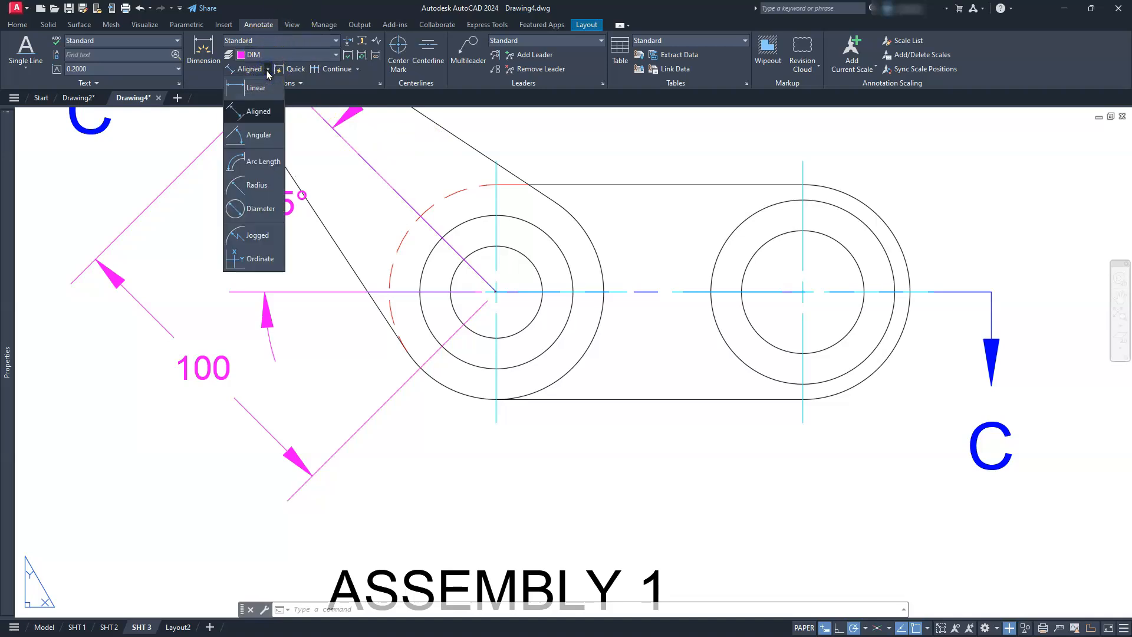
pyautogui.click(260, 116)
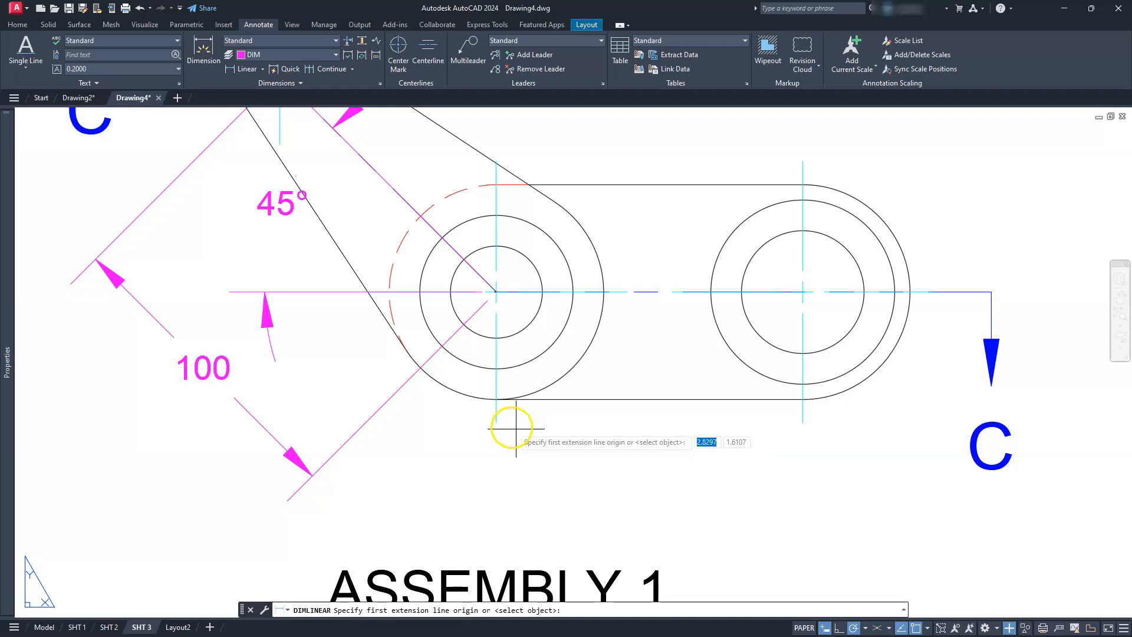
pyautogui.click(494, 422)
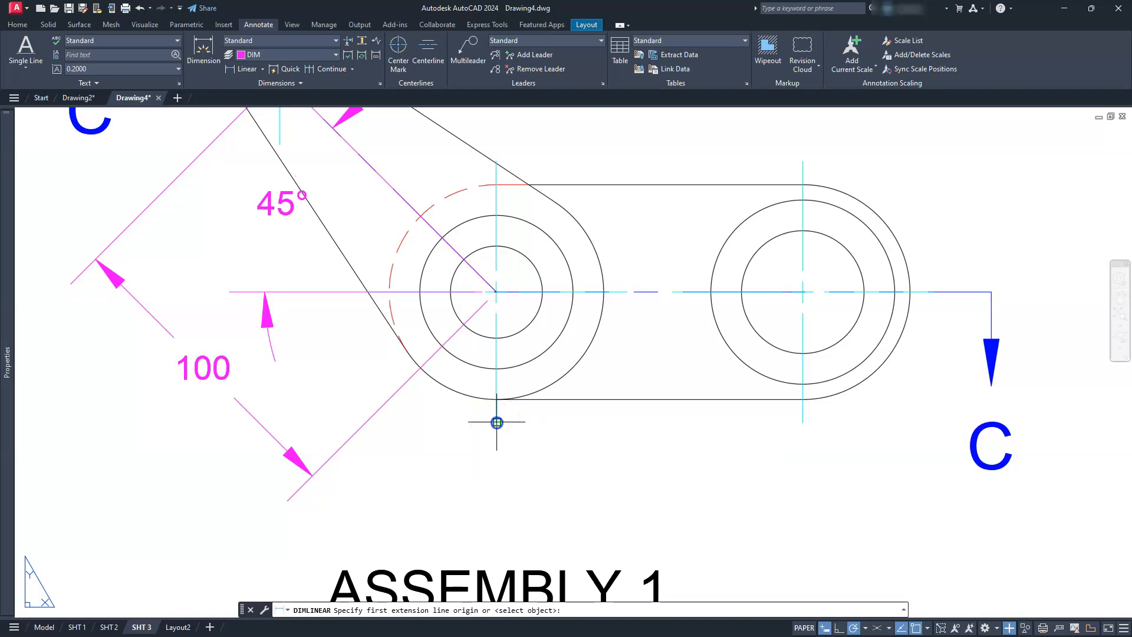
pyautogui.click(802, 422)
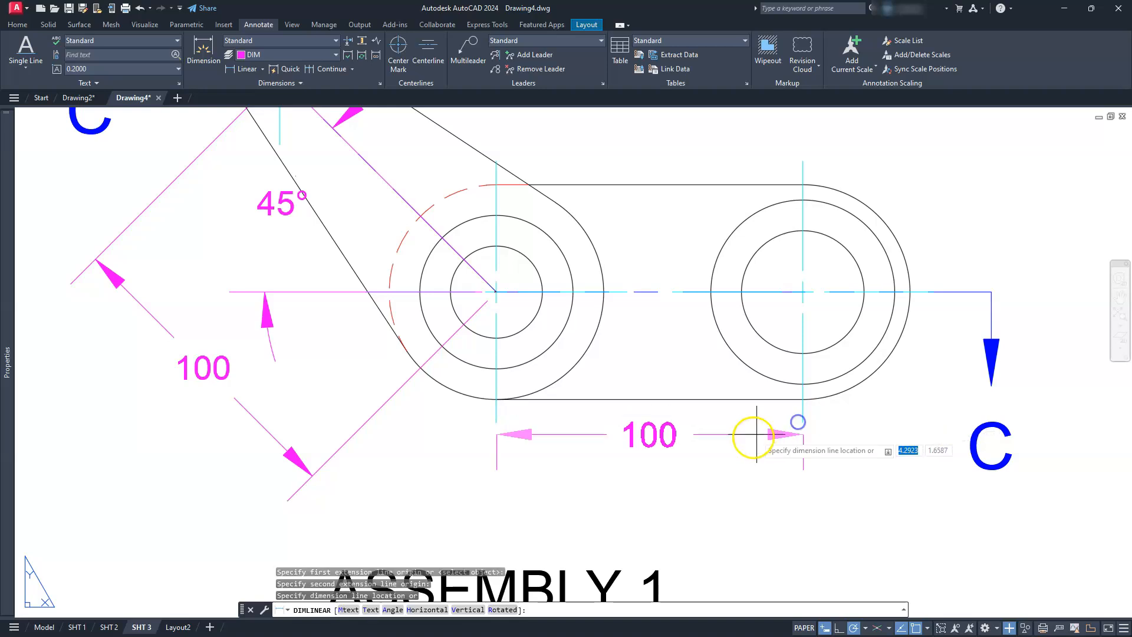
pyautogui.click(719, 486)
# Step: Add a diameter dimension to the small arm end's hole, placing the text above and outside the arm
pyautogui.scroll(-4, 672, 446)
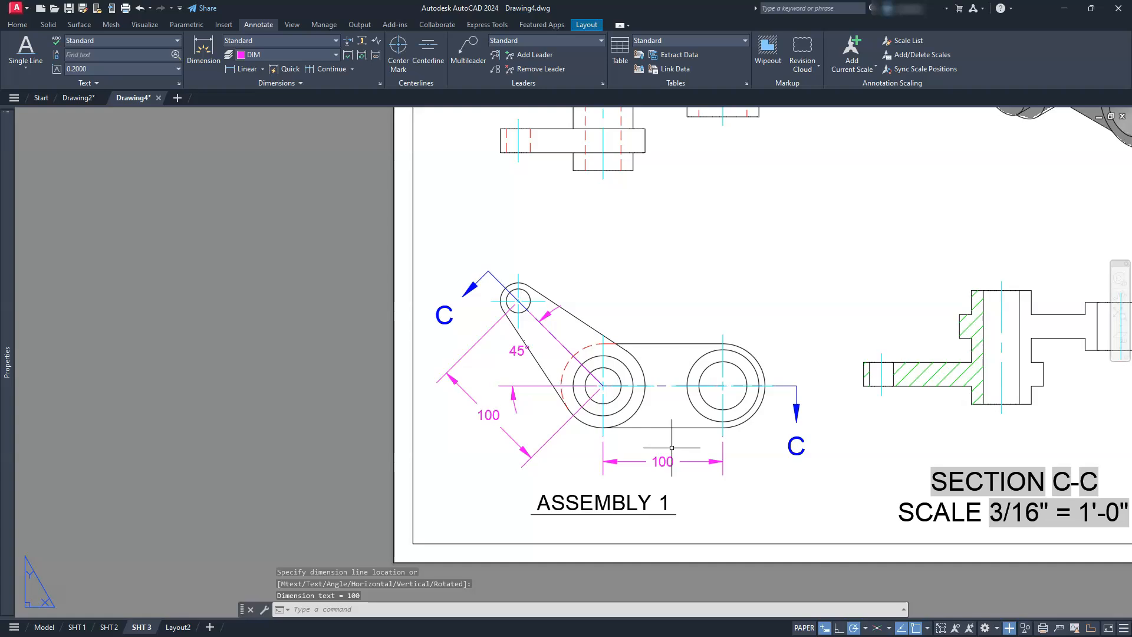
pyautogui.scroll(5, 510, 289)
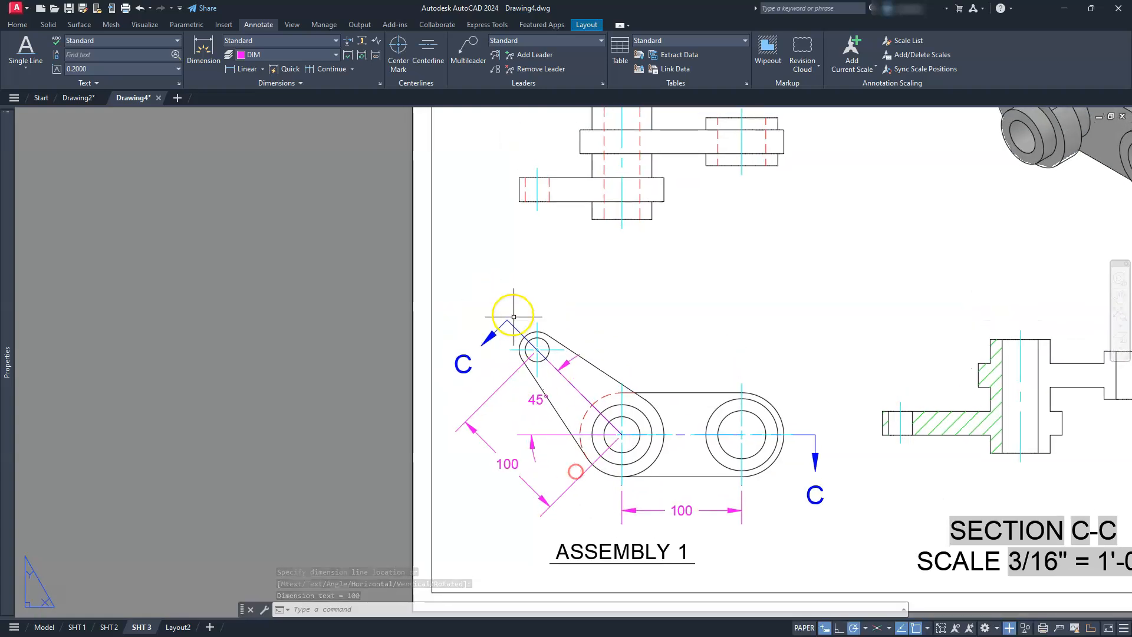
pyautogui.scroll(-2, 545, 368)
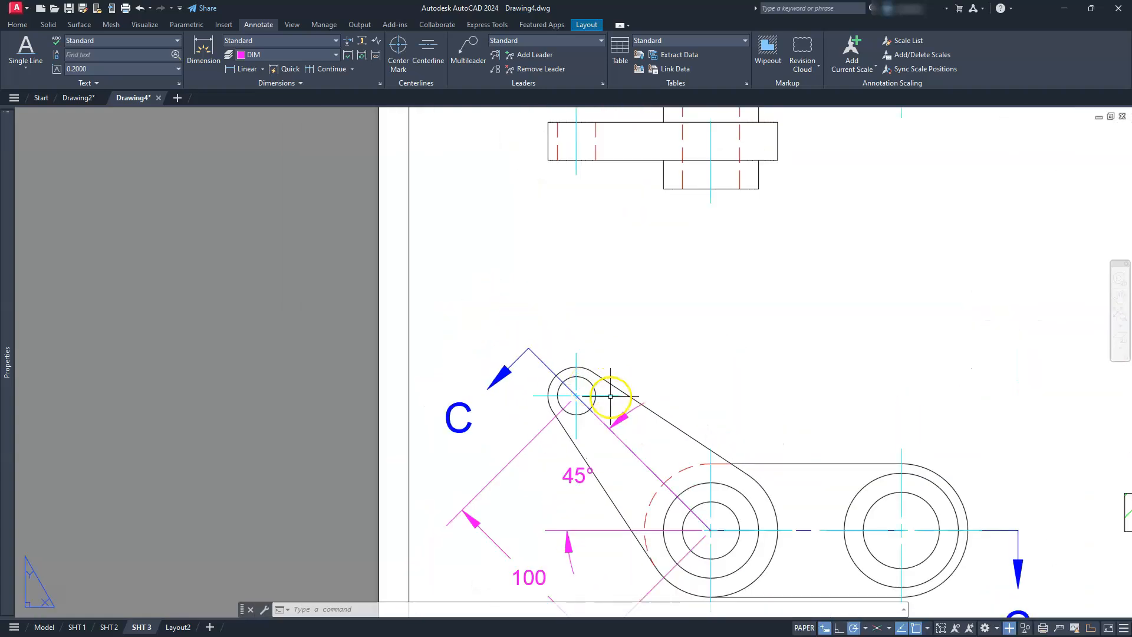
pyautogui.click(263, 70)
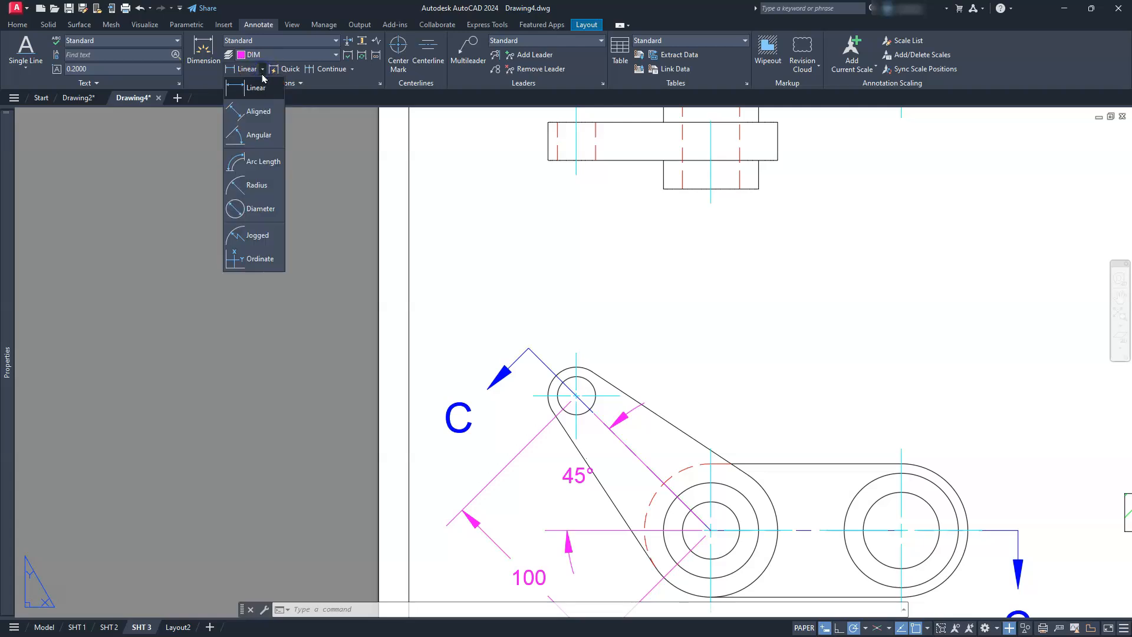
pyautogui.click(248, 208)
pyautogui.moveTo(697, 407); pyautogui.dragTo(622, 373, button='middle')
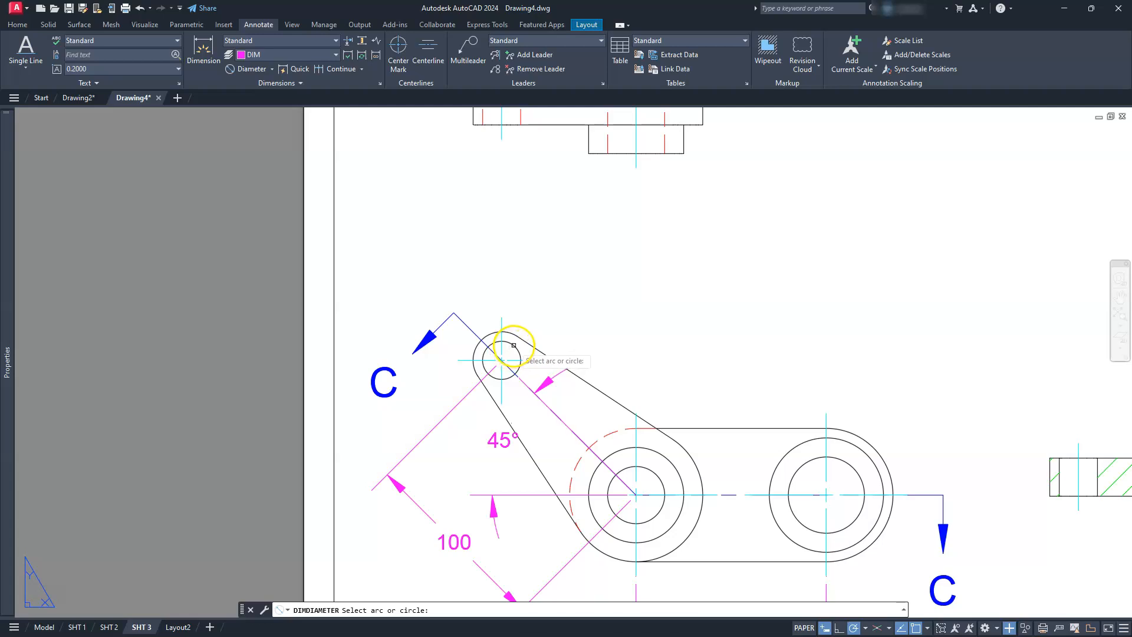
pyautogui.click(514, 345)
pyautogui.click(531, 295)
pyautogui.press('Return')
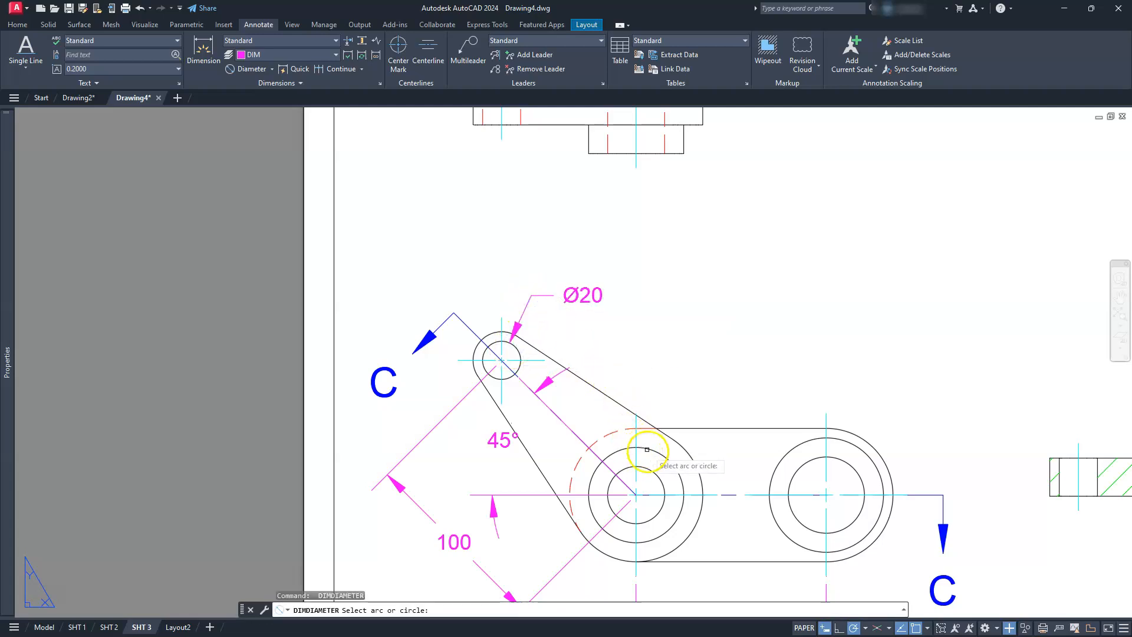
# Step: Add diameter dimensions to the central hub's outer circle and its bore, placing both texts above the arms in the ASSEMBLY 1 view
pyautogui.click(659, 453)
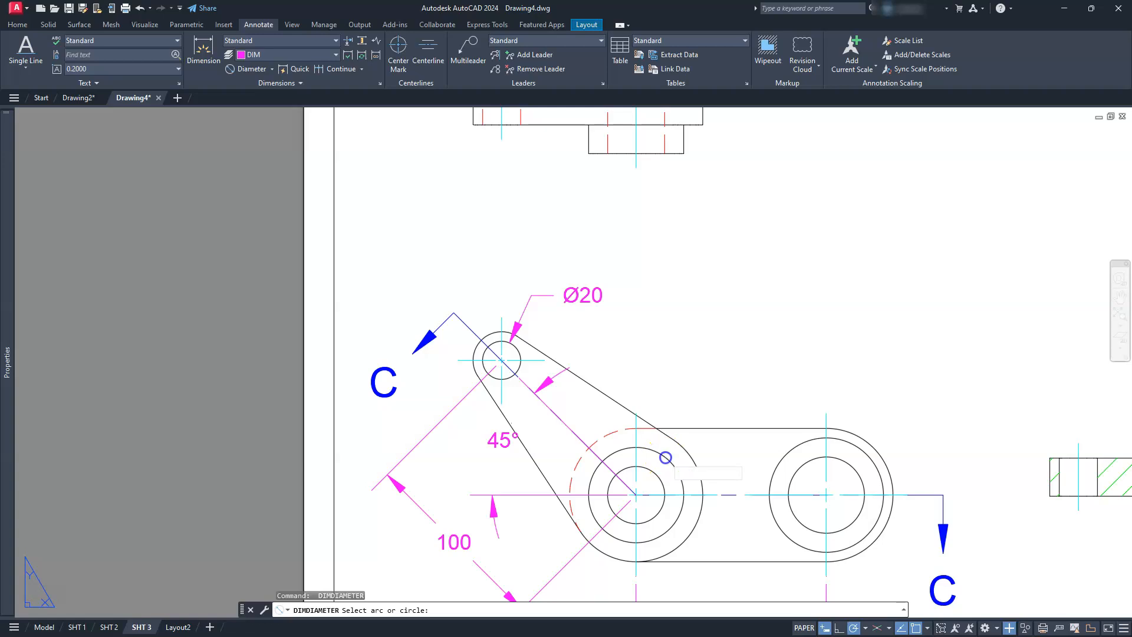
pyautogui.click(728, 375)
pyautogui.press('Return')
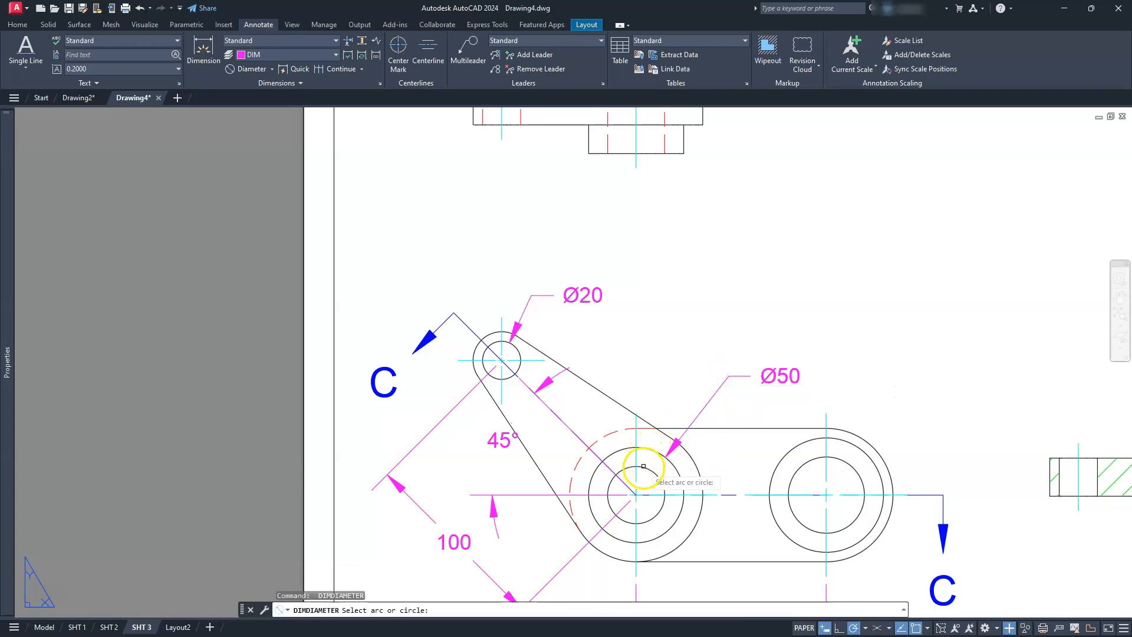
pyautogui.click(643, 468)
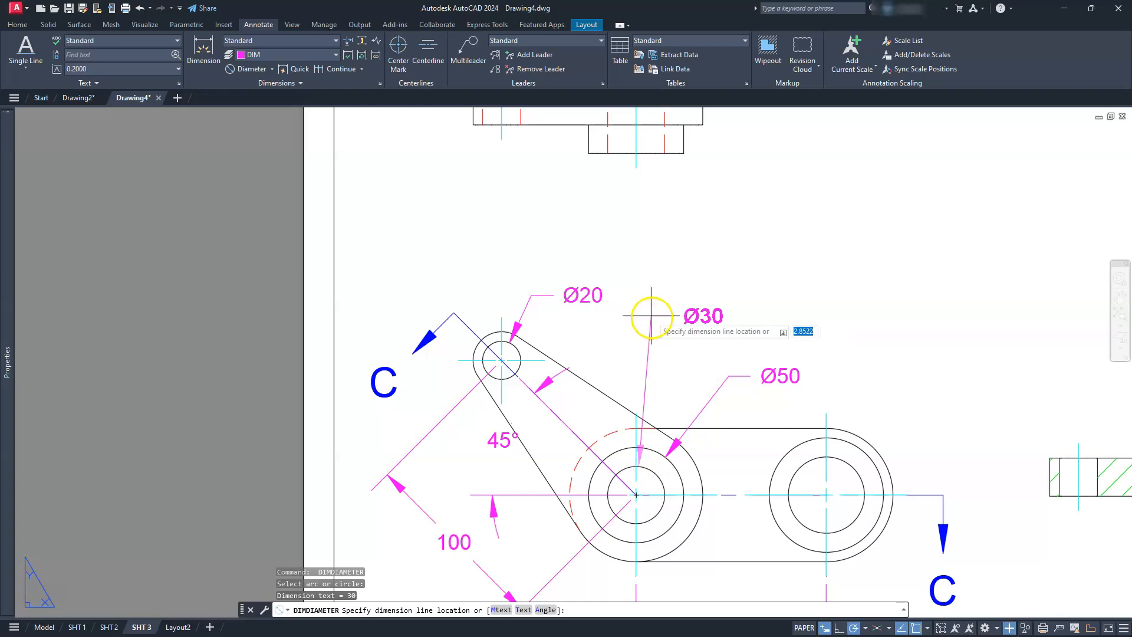
pyautogui.click(651, 344)
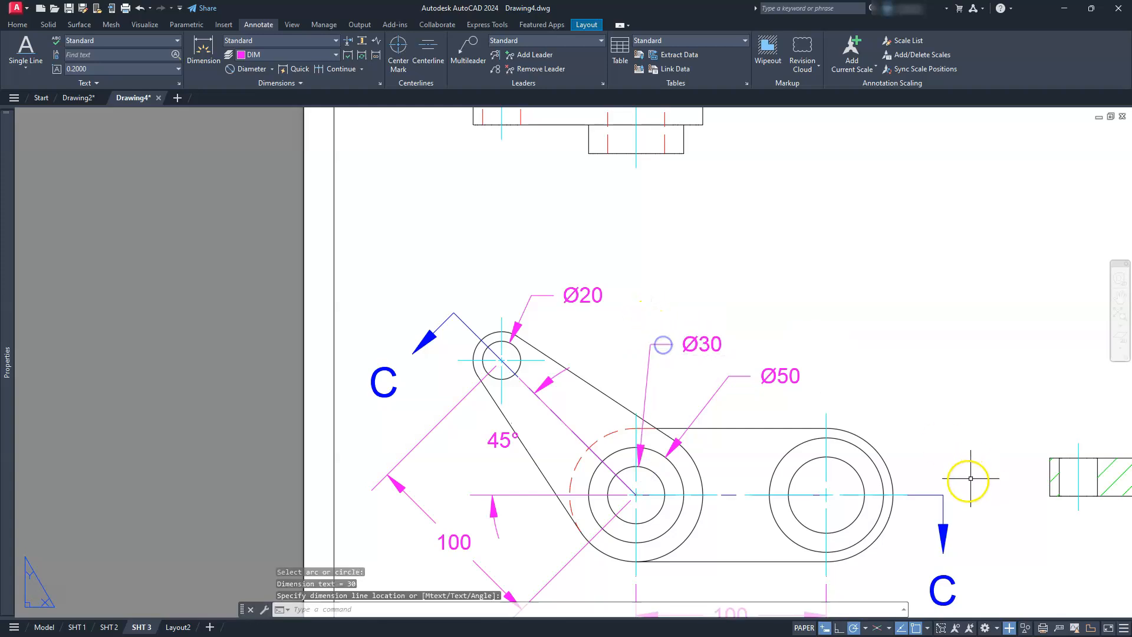
# Step: Add diameter dimensions to the large boss's outer circle and its bore, placing both texts outside the boss on its upper right
pyautogui.press('Return')
pyautogui.click(862, 450)
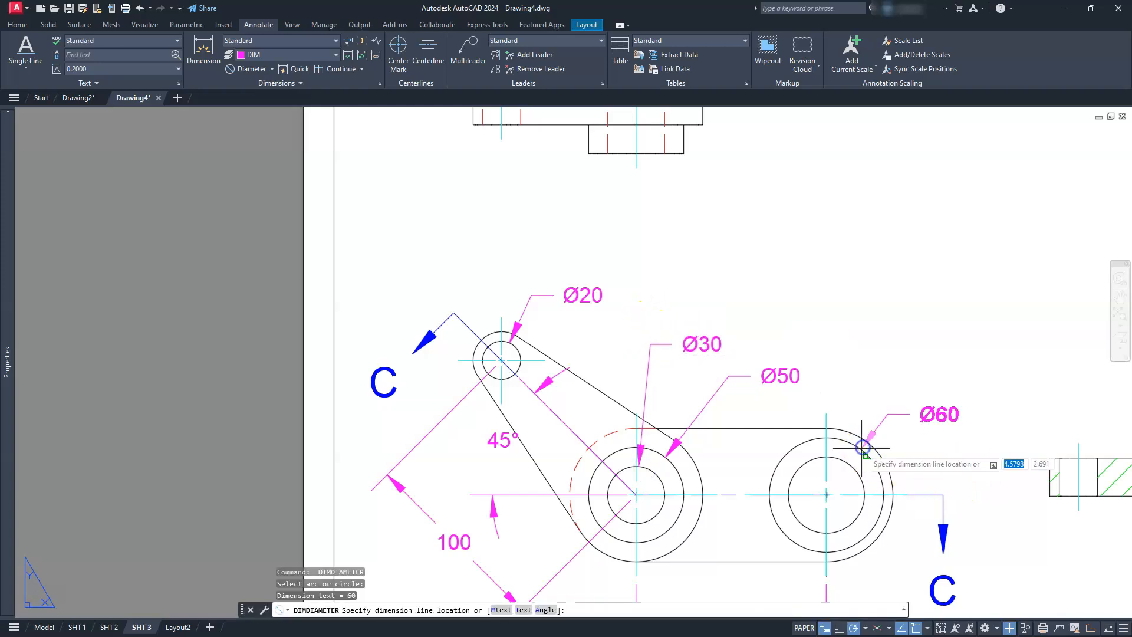
pyautogui.click(882, 389)
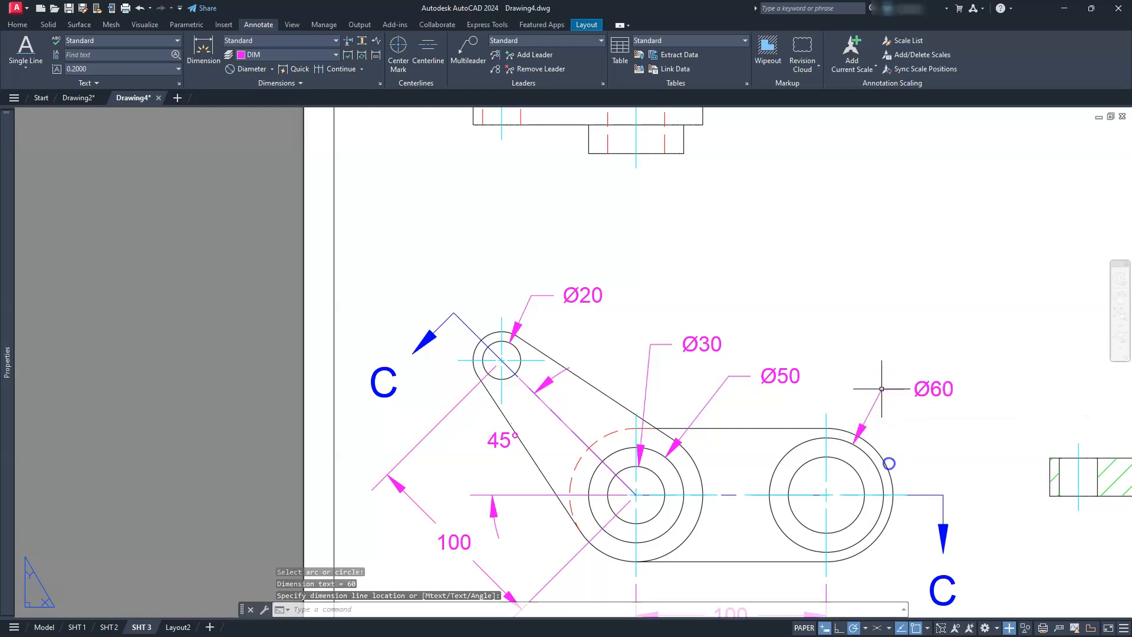
pyautogui.press('Return')
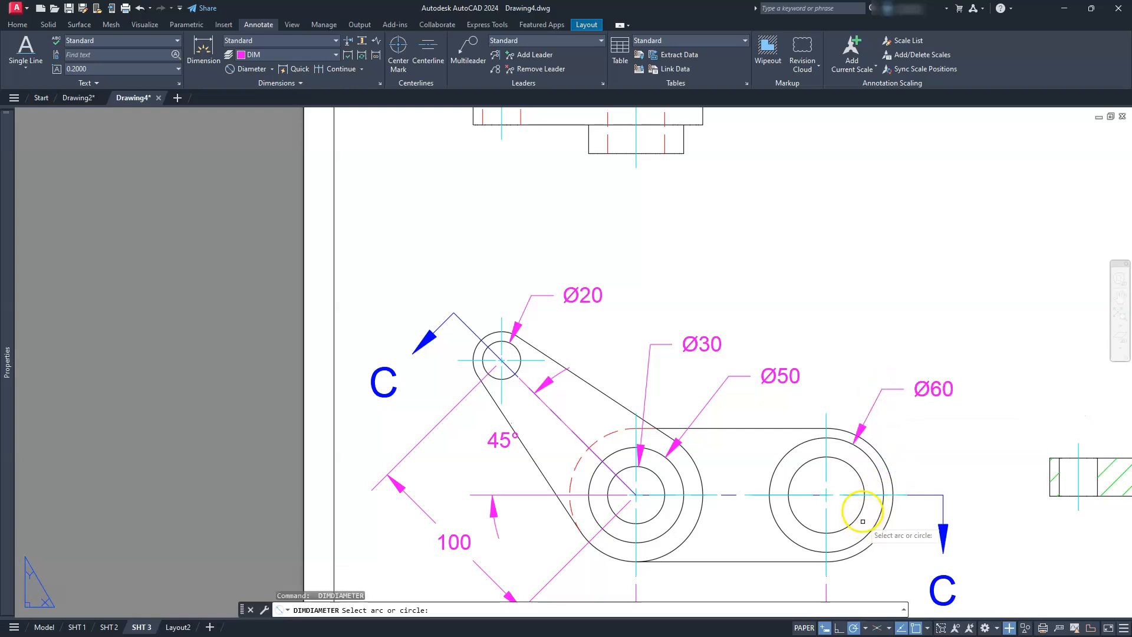
pyautogui.click(862, 484)
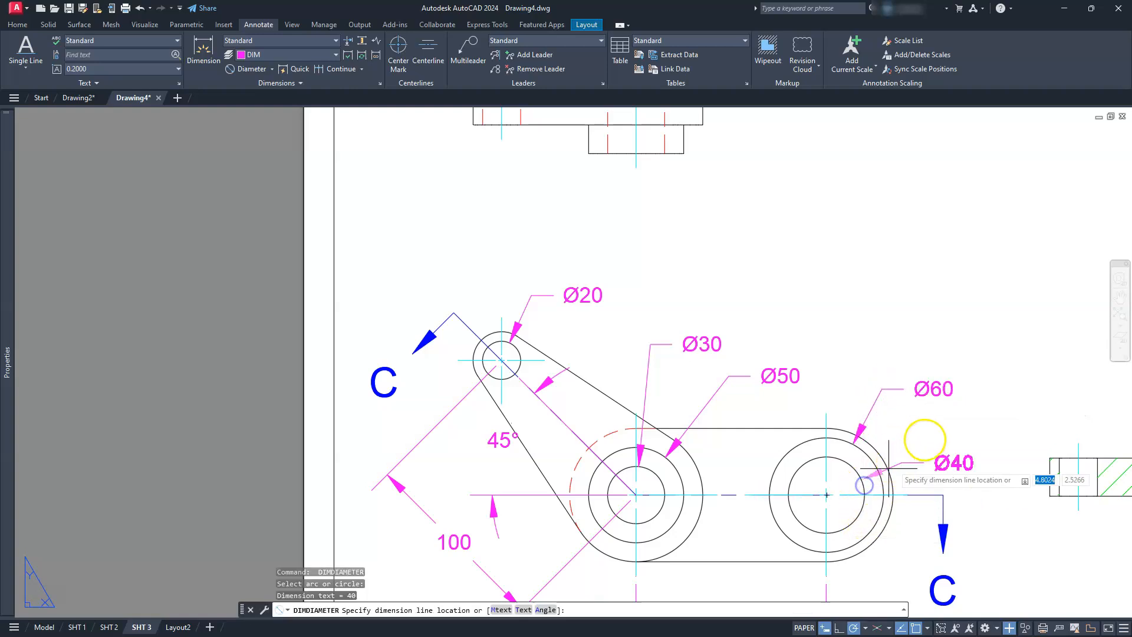
pyautogui.click(913, 446)
# Step: Add radius dimensions to the outer arcs around the central hub and the large boss, placing both texts below the arm
pyautogui.moveTo(861, 500); pyautogui.dragTo(828, 413, button='middle')
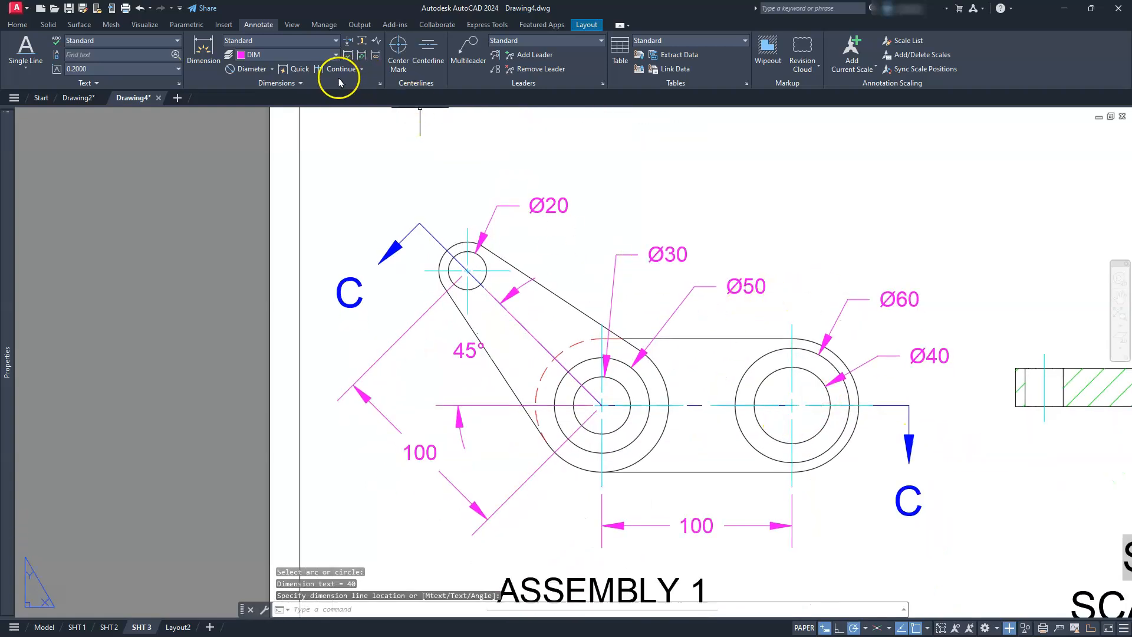
pyautogui.click(273, 69)
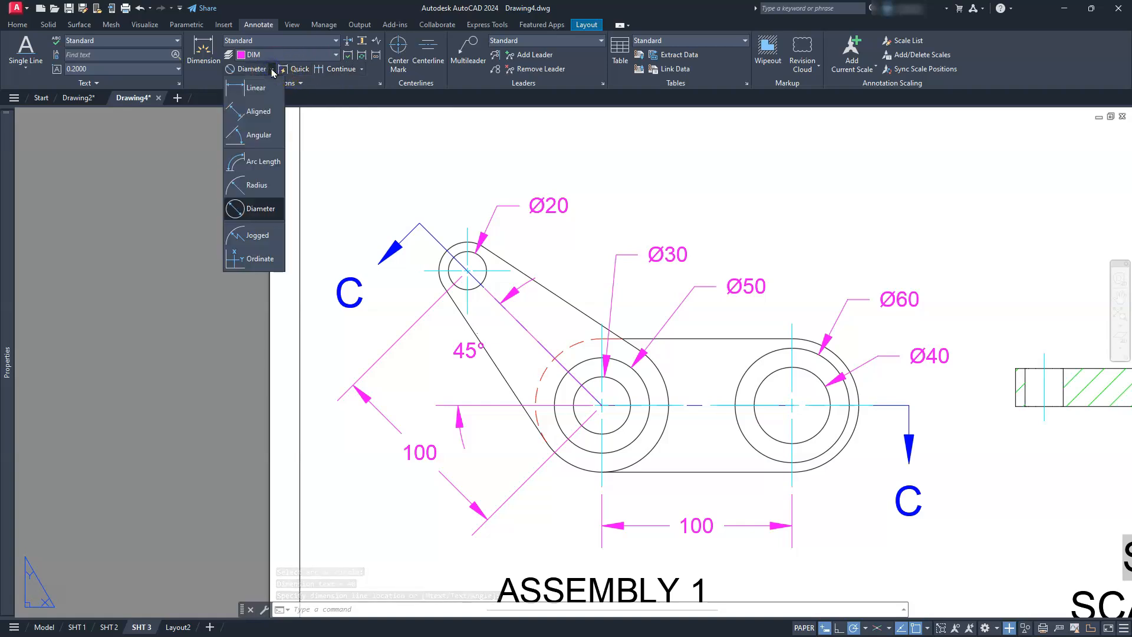
pyautogui.click(250, 186)
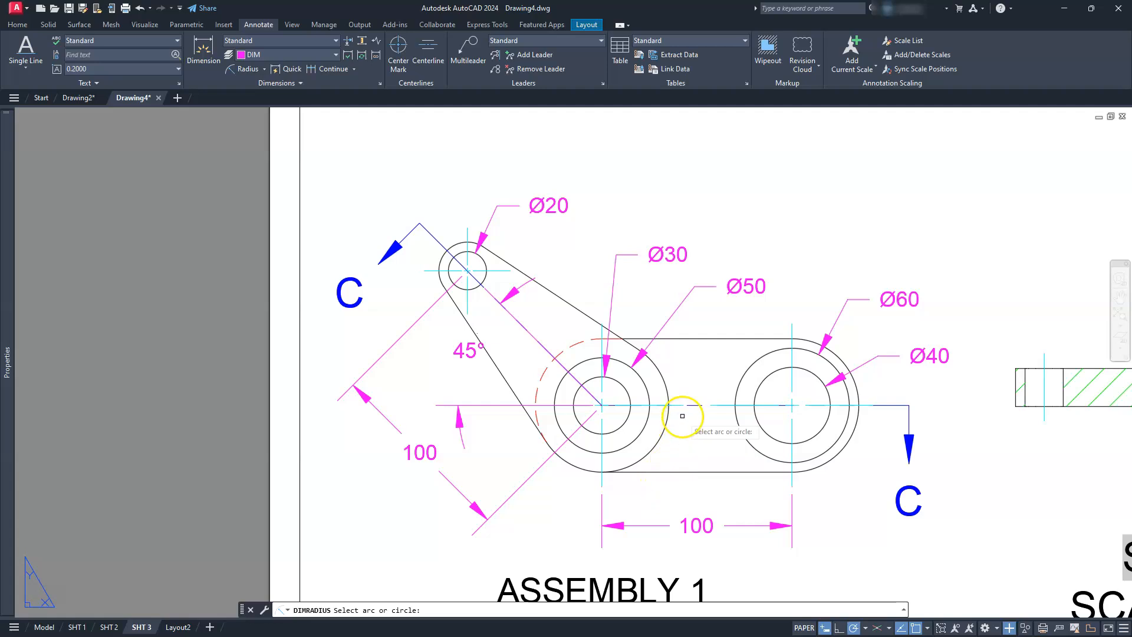
pyautogui.click(659, 443)
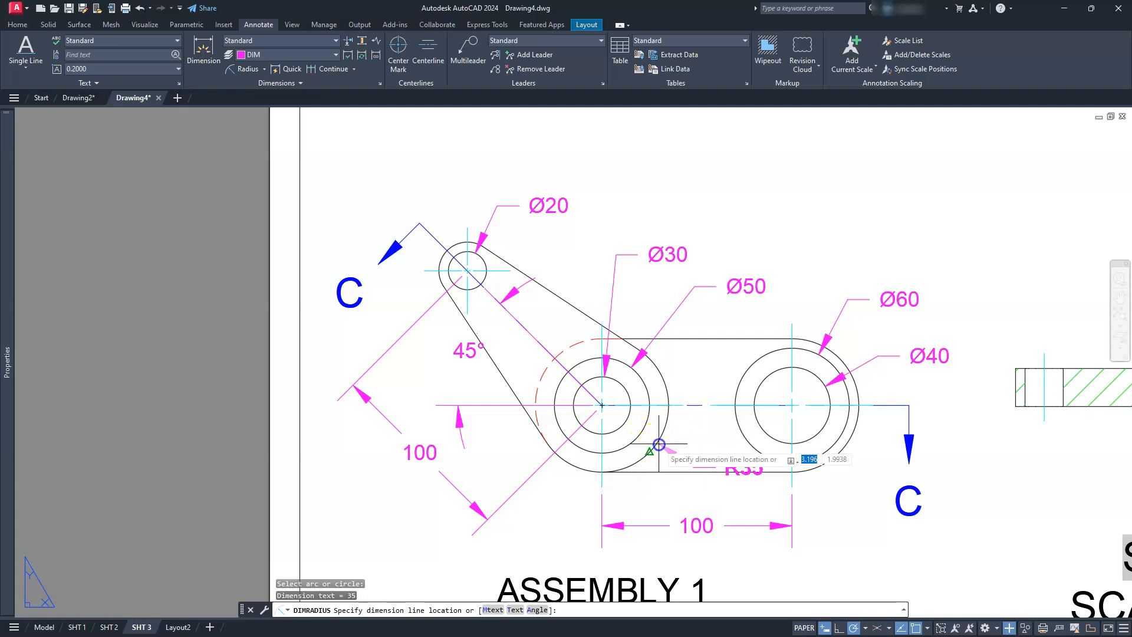
pyautogui.click(658, 489)
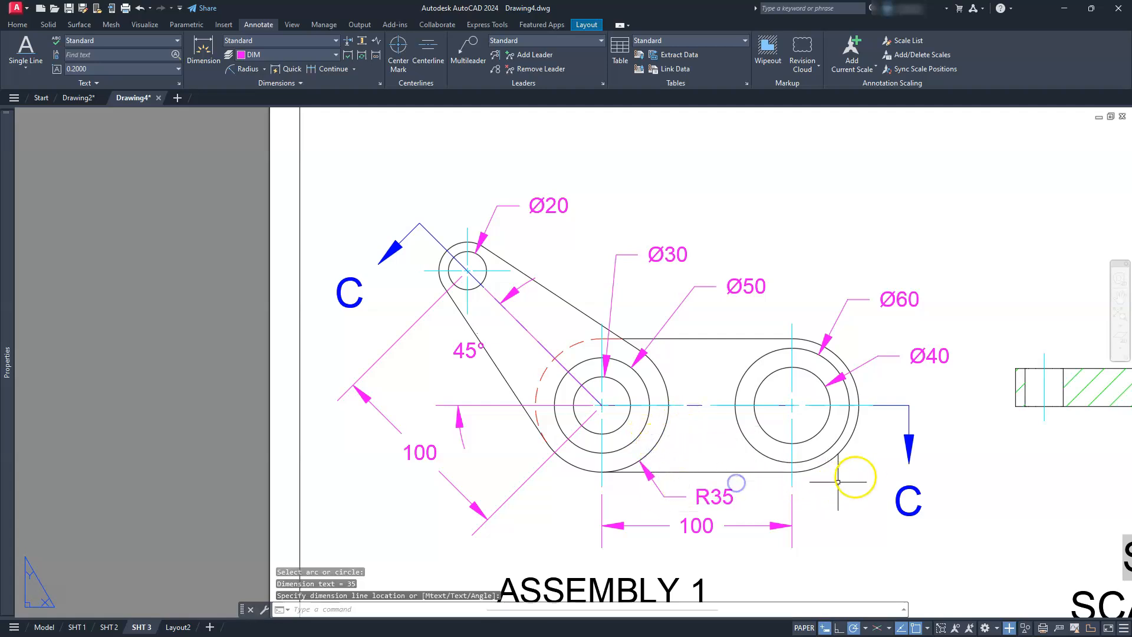
pyautogui.press('Return')
pyautogui.click(820, 464)
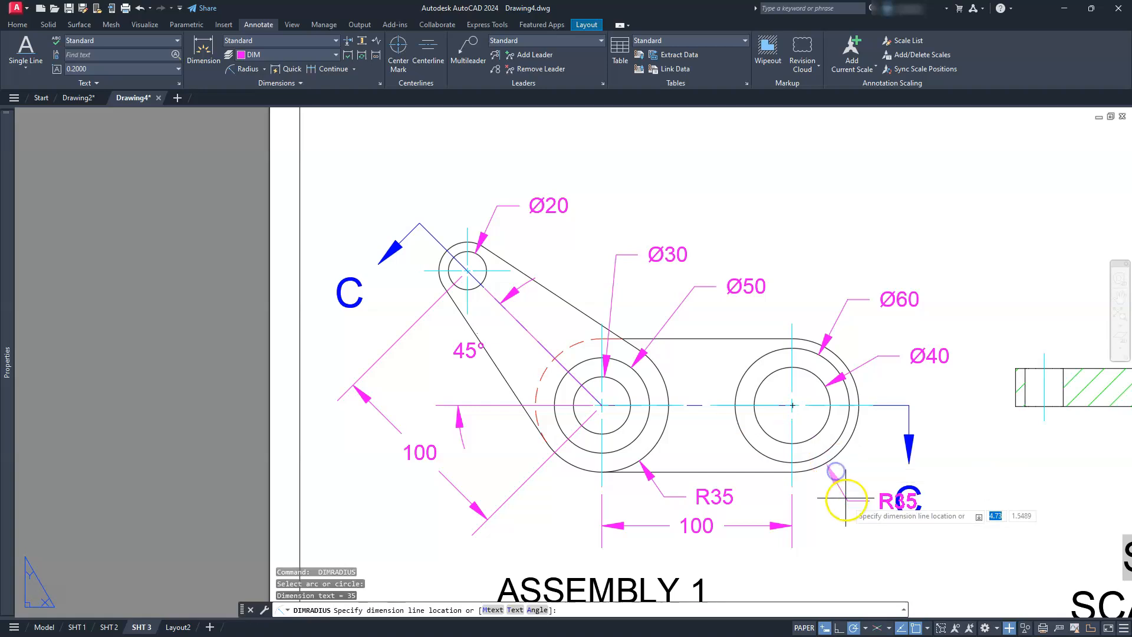
pyautogui.click(835, 525)
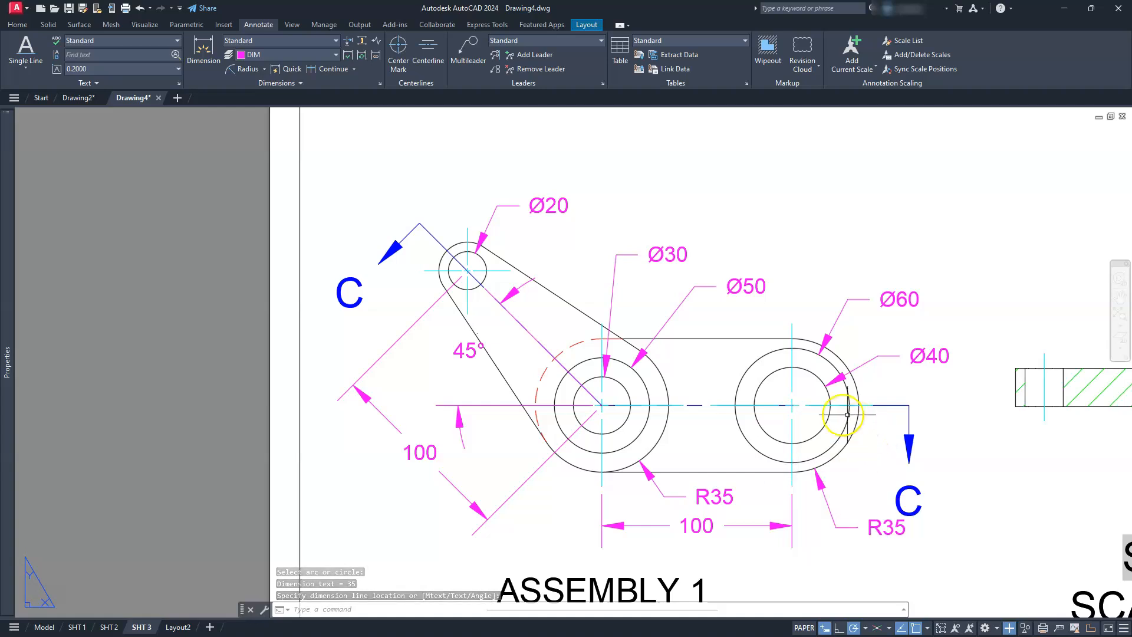
# Step: In the view above ASSEMBLY 1, add a vertical linear dimension for the central hub's full height, placed well left of the part
pyautogui.scroll(-2, 830, 417)
pyautogui.moveTo(676, 334); pyautogui.dragTo(680, 420, button='middle')
pyautogui.scroll(6, 722, 323)
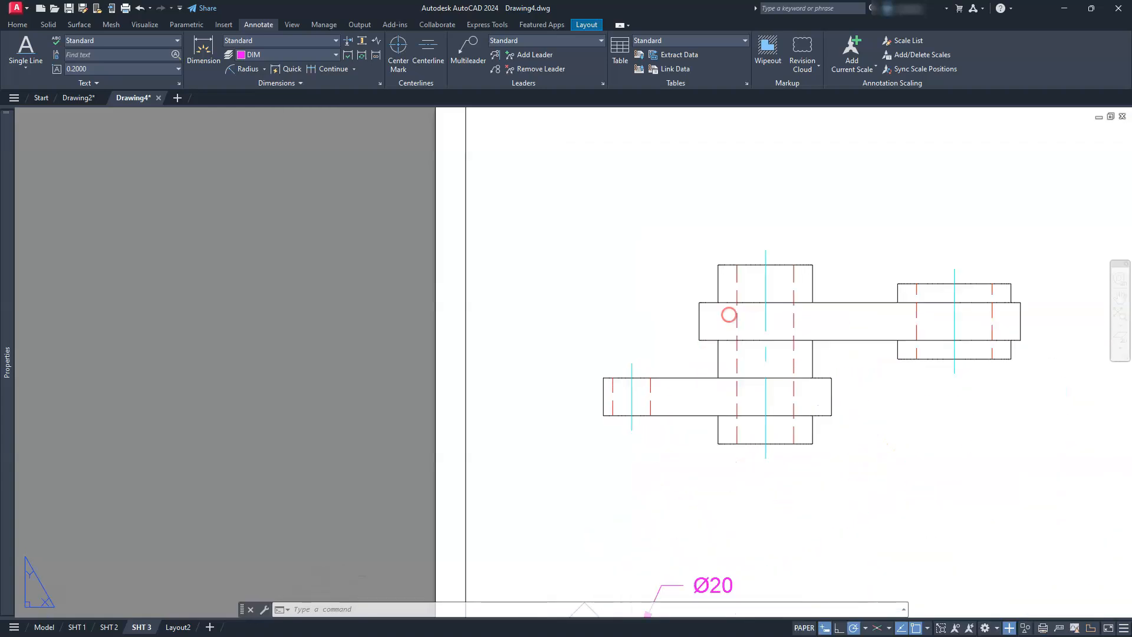
pyautogui.scroll(-2, 656, 384)
pyautogui.press('Escape')
pyautogui.moveTo(670, 372); pyautogui.dragTo(607, 347, button='middle')
pyautogui.press('Escape')
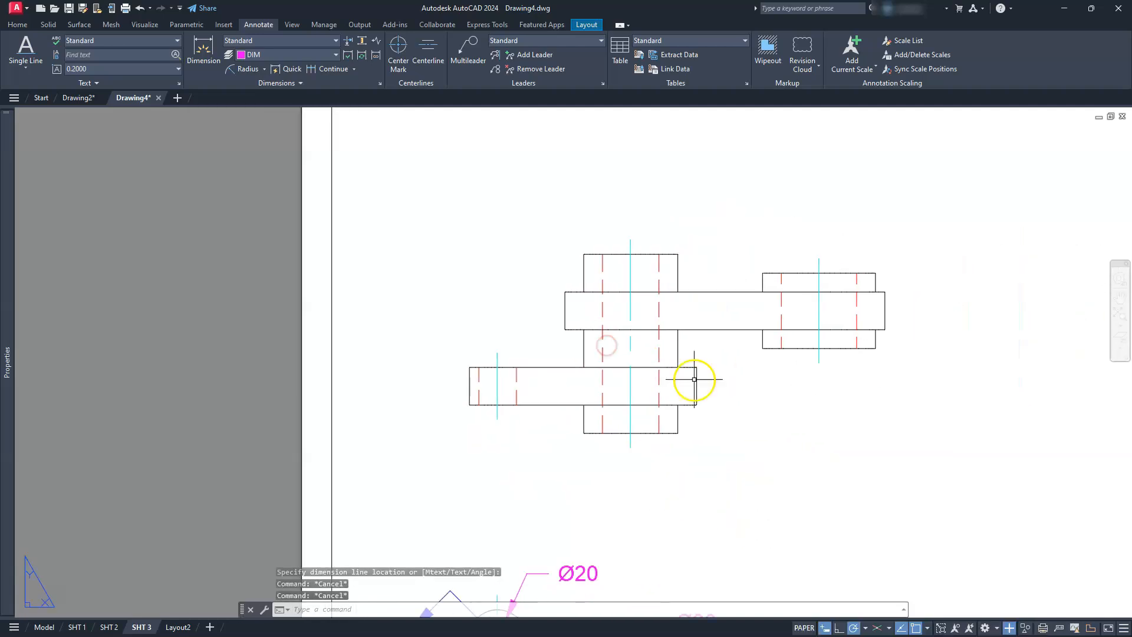
pyautogui.click(265, 69)
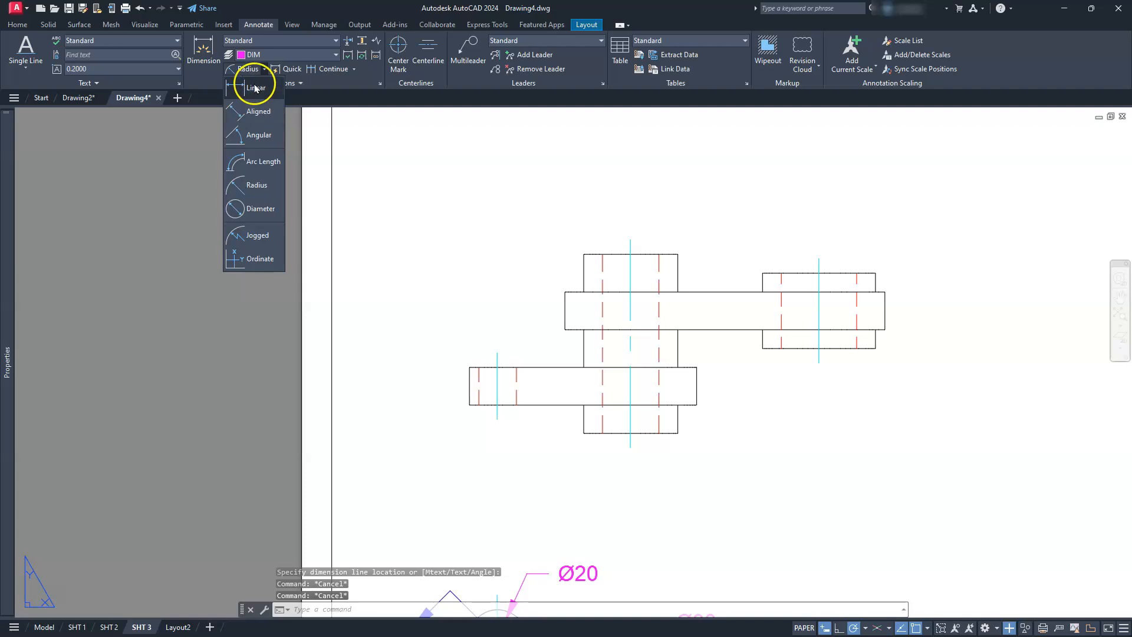
pyautogui.click(272, 93)
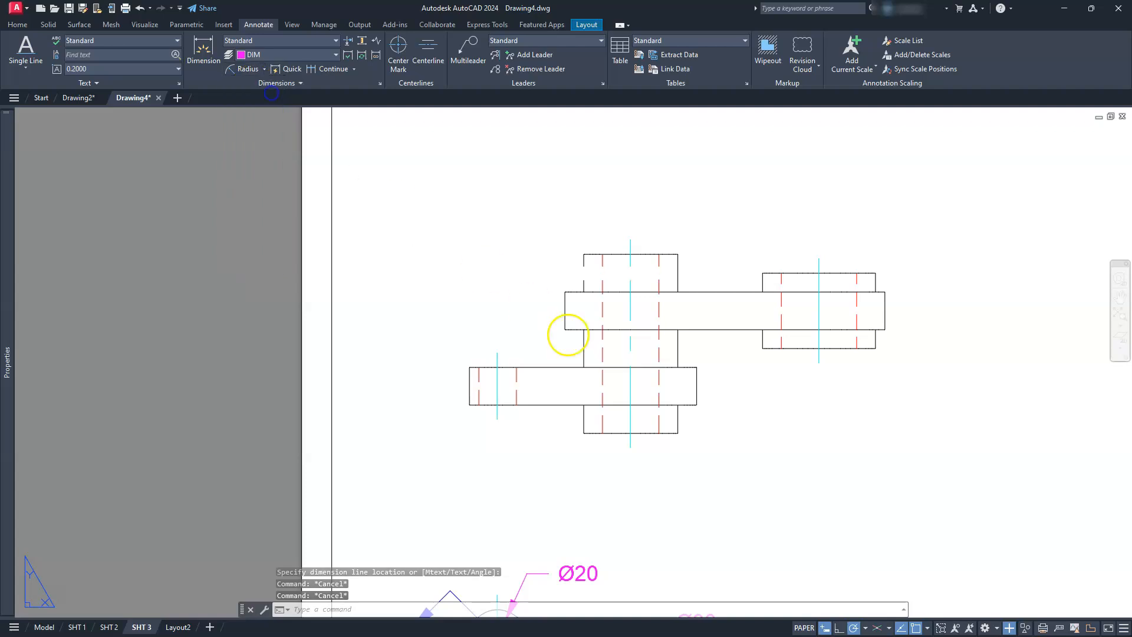
pyautogui.click(584, 433)
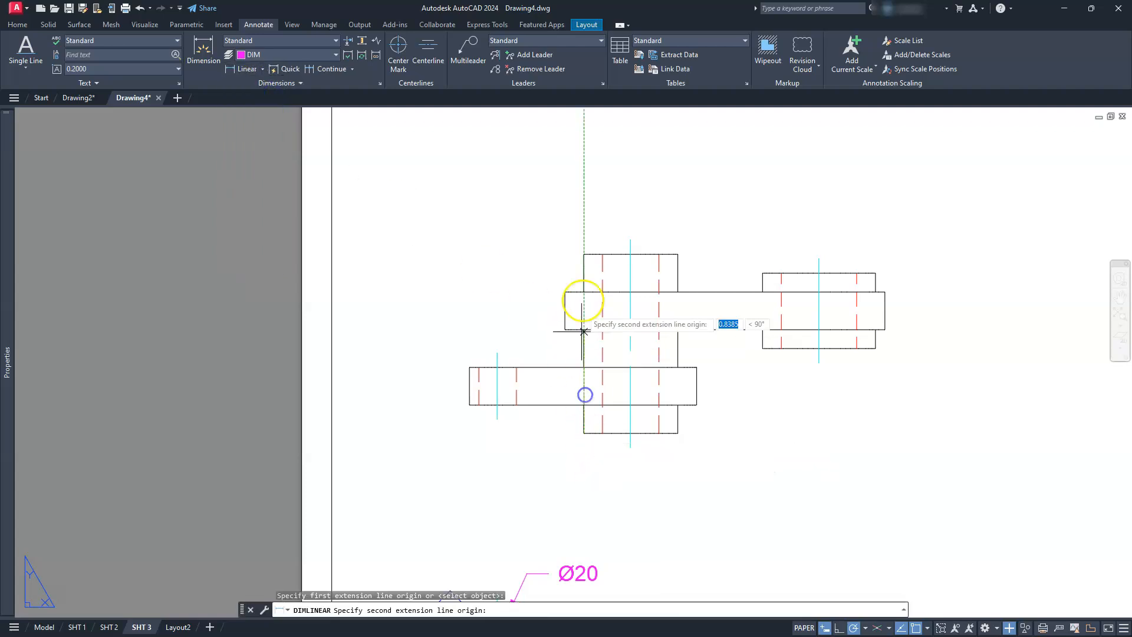
pyautogui.click(584, 253)
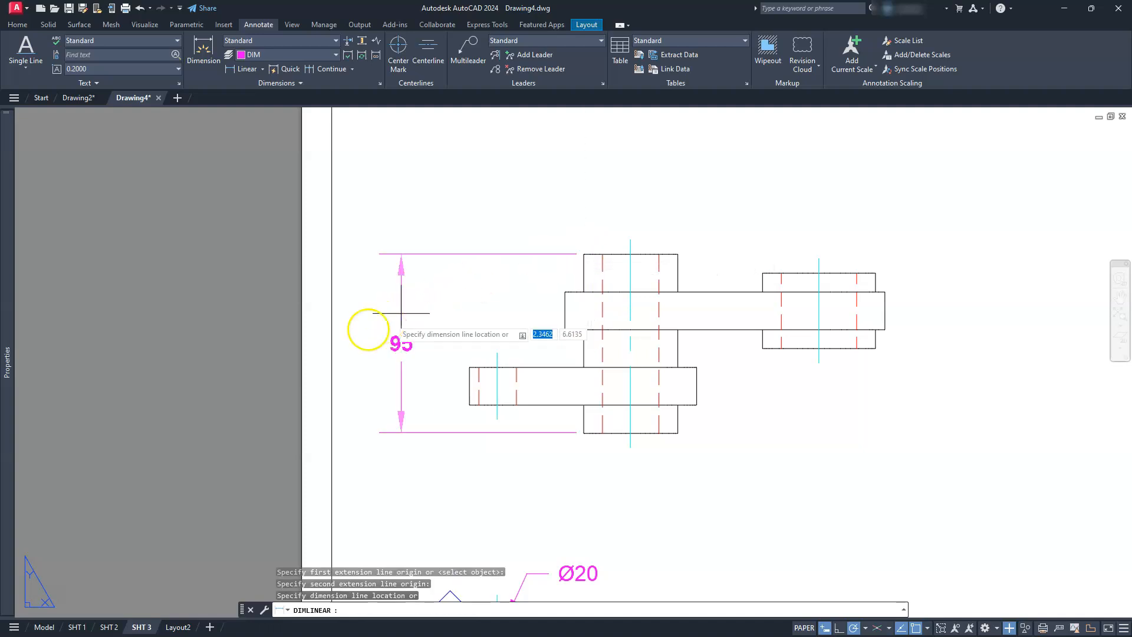
pyautogui.click(369, 342)
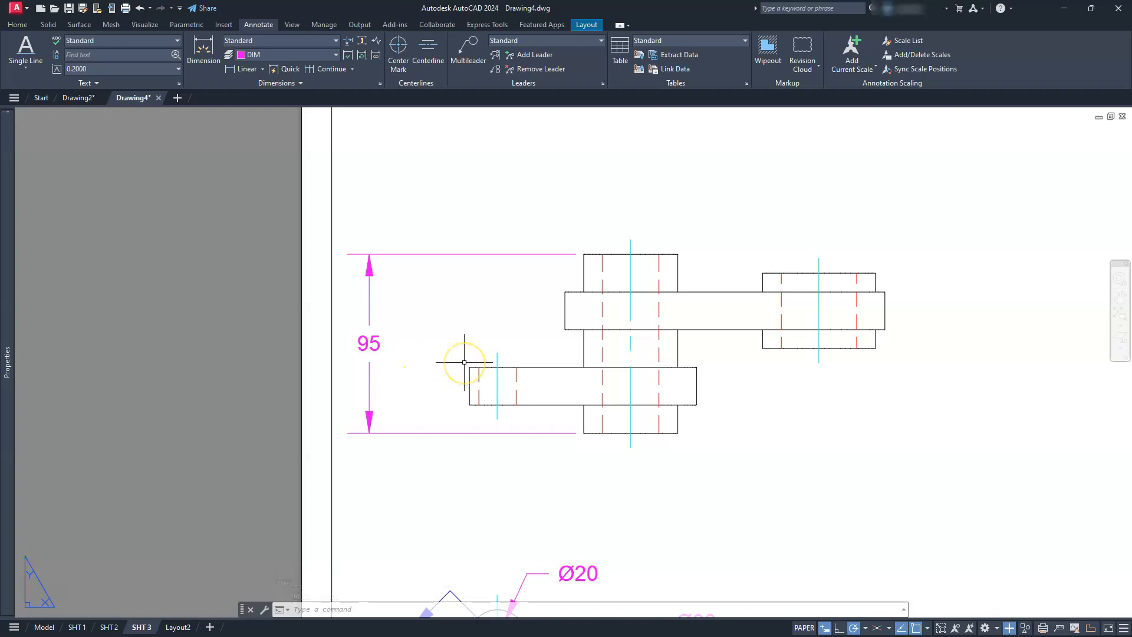
# Step: Add a vertical linear dimension from the upper arm's top edge to the hub's top edge, placed inside the overall height dimension
pyautogui.press('Return')
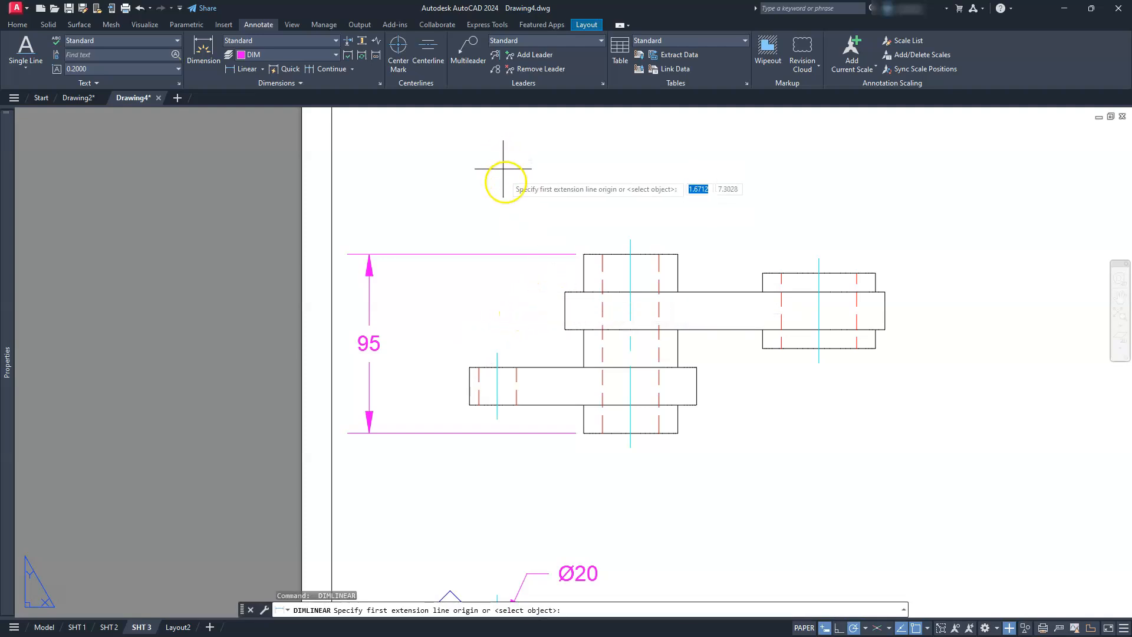
pyautogui.click(565, 292)
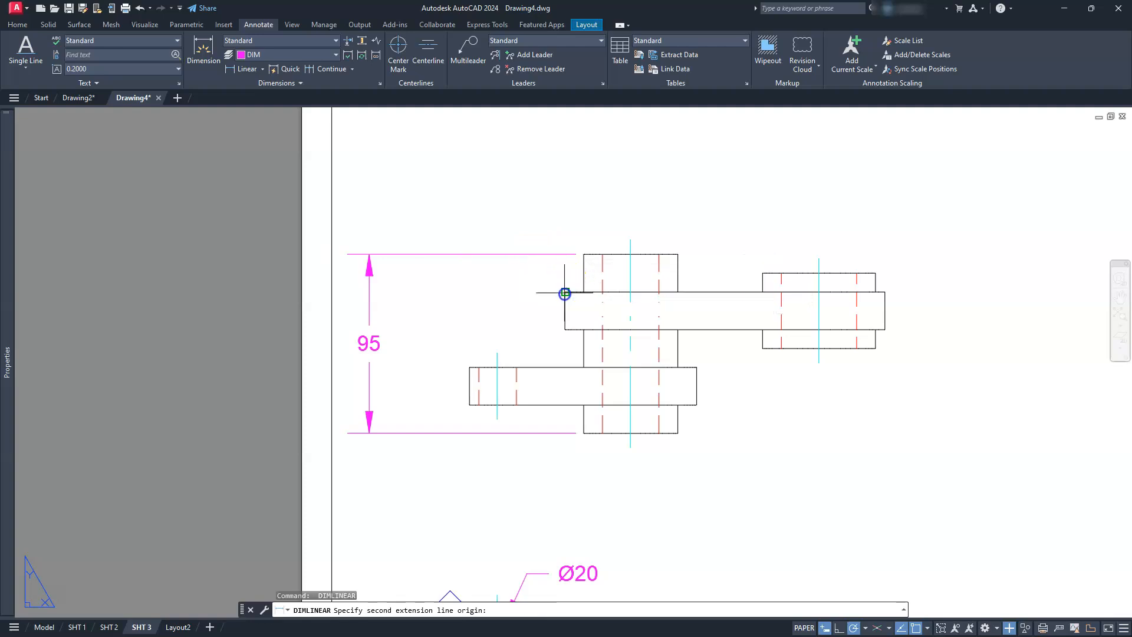
pyautogui.click(584, 254)
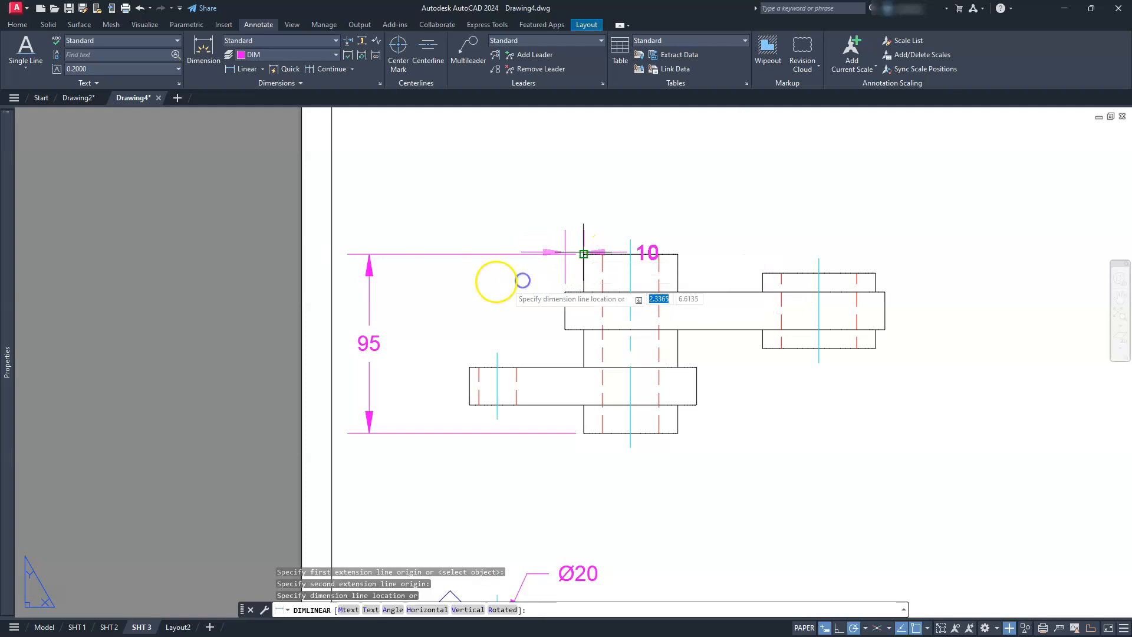
pyautogui.click(427, 273)
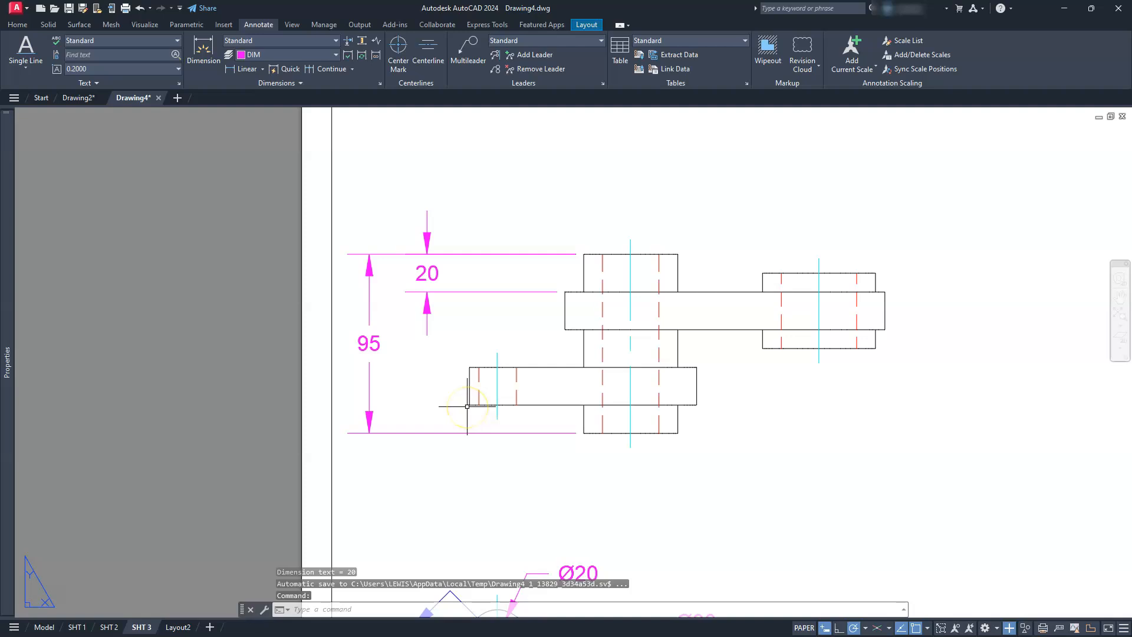
# Step: Add a vertical linear dimension from the lower arm's bottom edge to the hub's bottom edge, in line with the upper hub projection's dimension
pyautogui.press('Return')
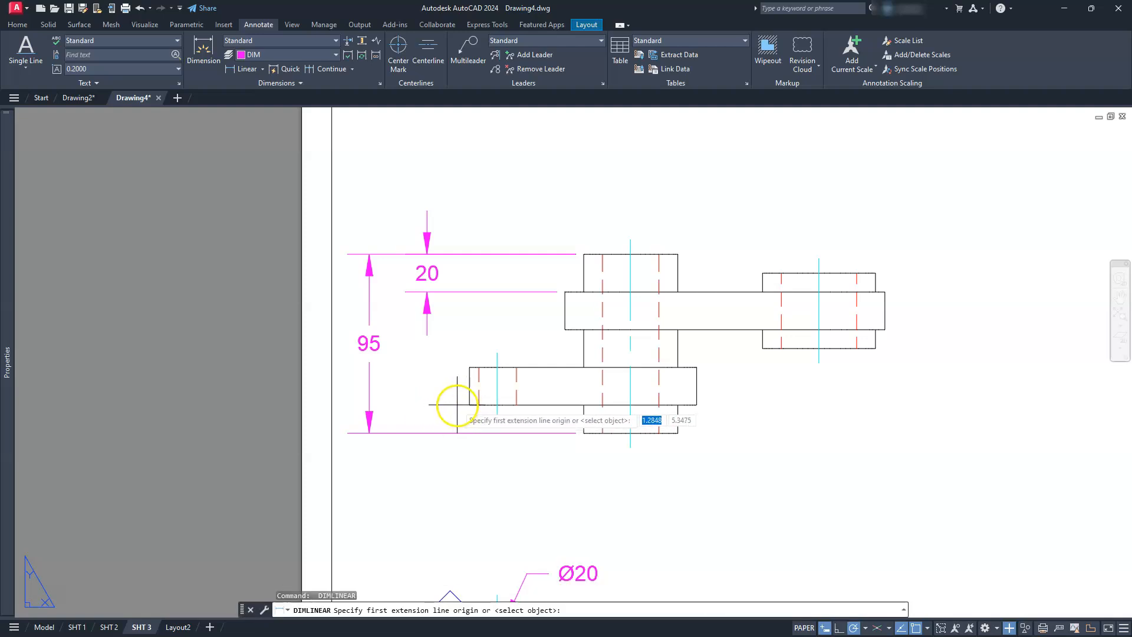
pyautogui.click(469, 404)
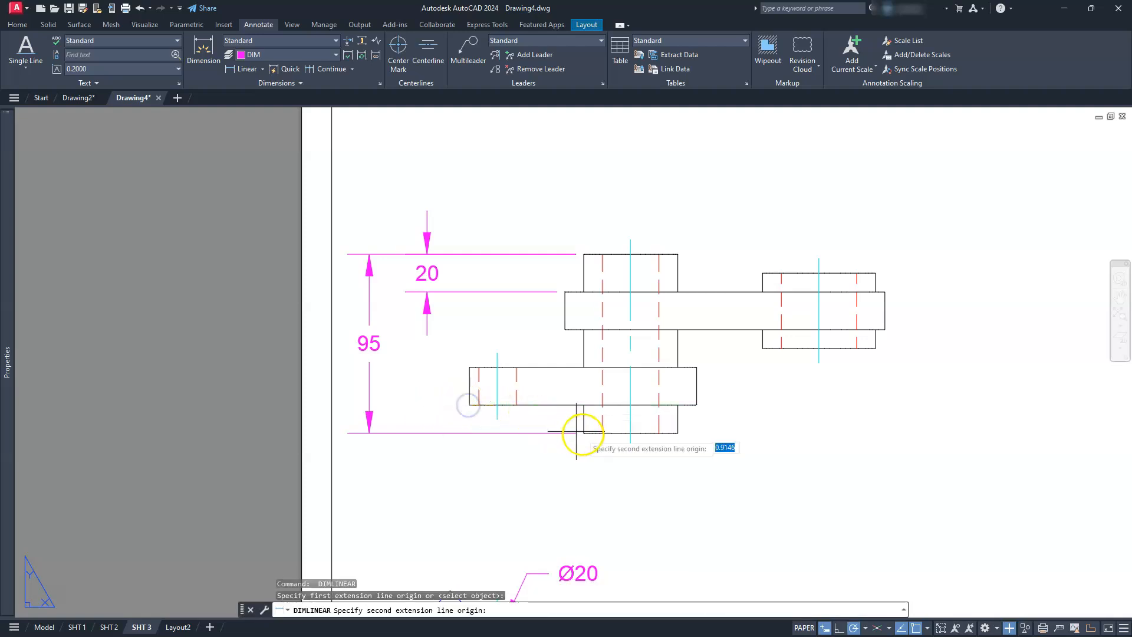
pyautogui.click(583, 433)
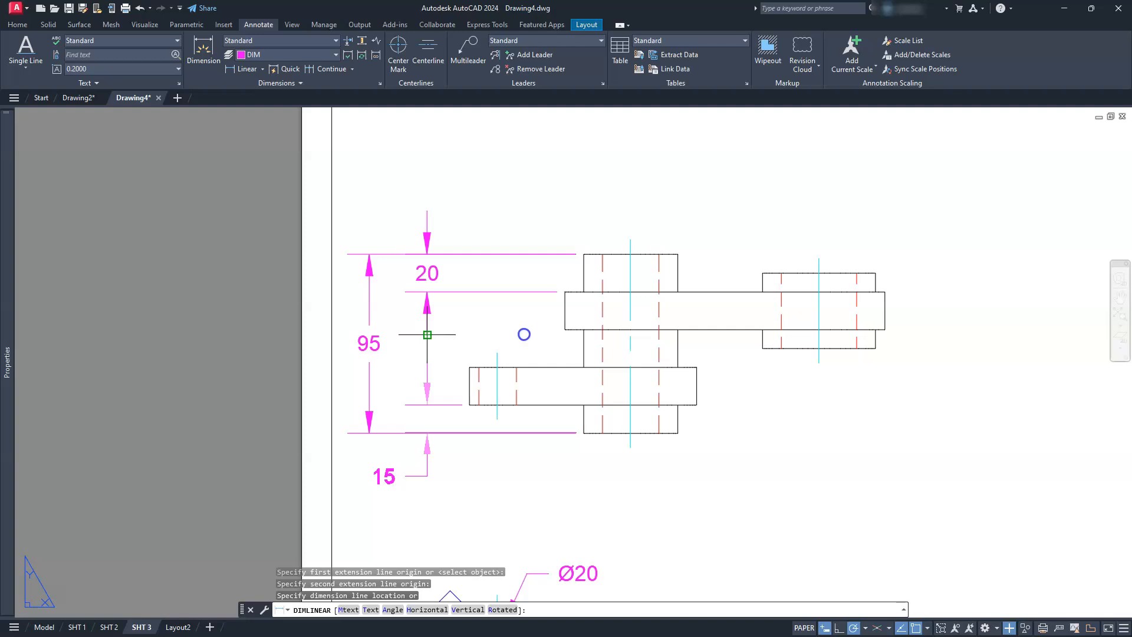
pyautogui.click(427, 334)
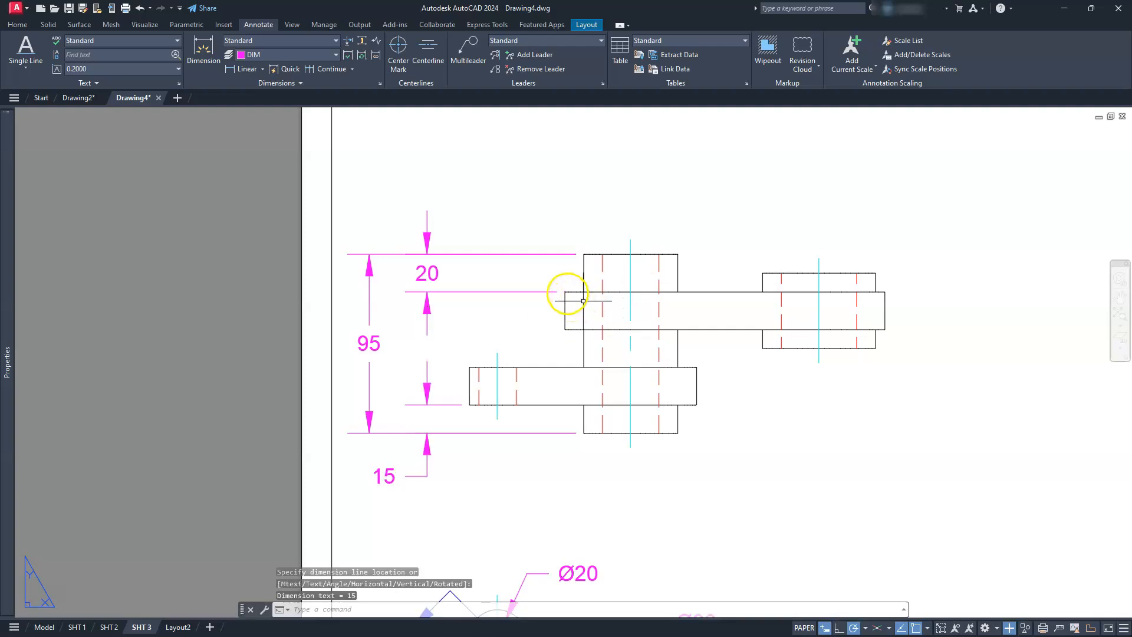
# Step: Add a vertical linear dimension for the upper arm's thickness, placed just left of the arm's hub end
pyautogui.press('Return')
pyautogui.click(566, 291)
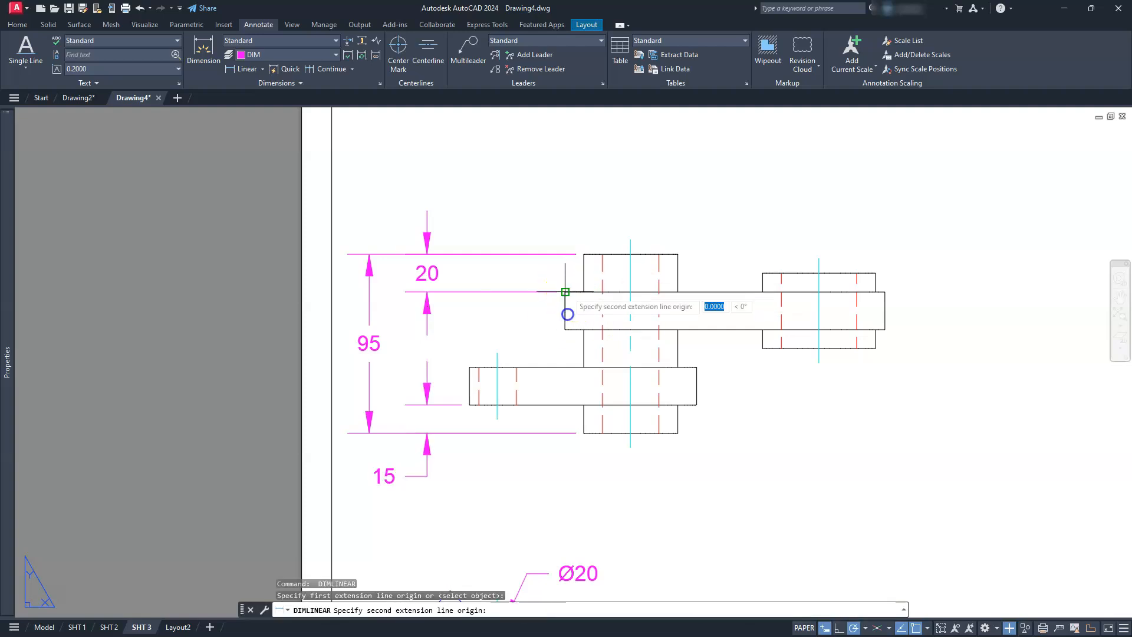
pyautogui.click(567, 329)
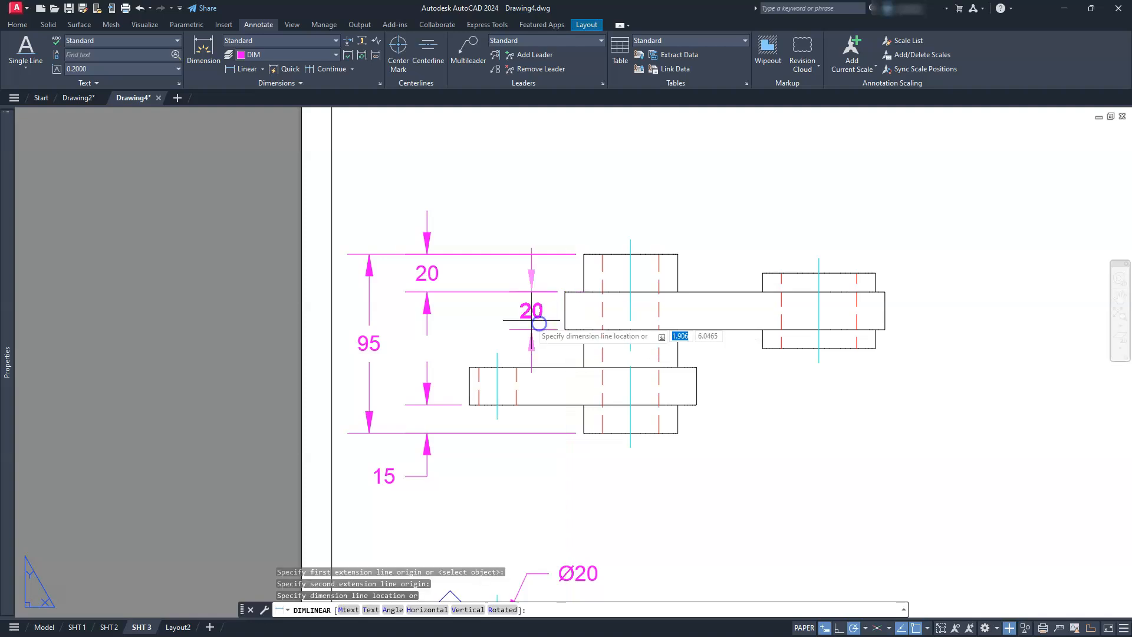
pyautogui.click(511, 324)
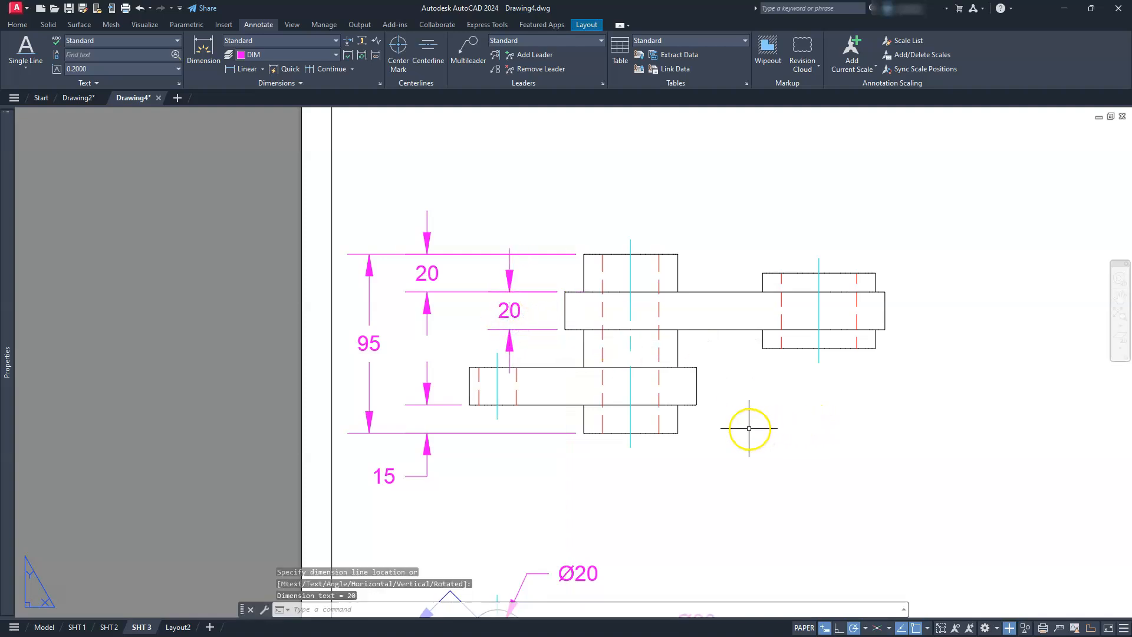
# Step: Add a vertical linear dimension for the lower arm's thickness, placed just right of the arm's hub end
pyautogui.press('Return')
pyautogui.click(697, 367)
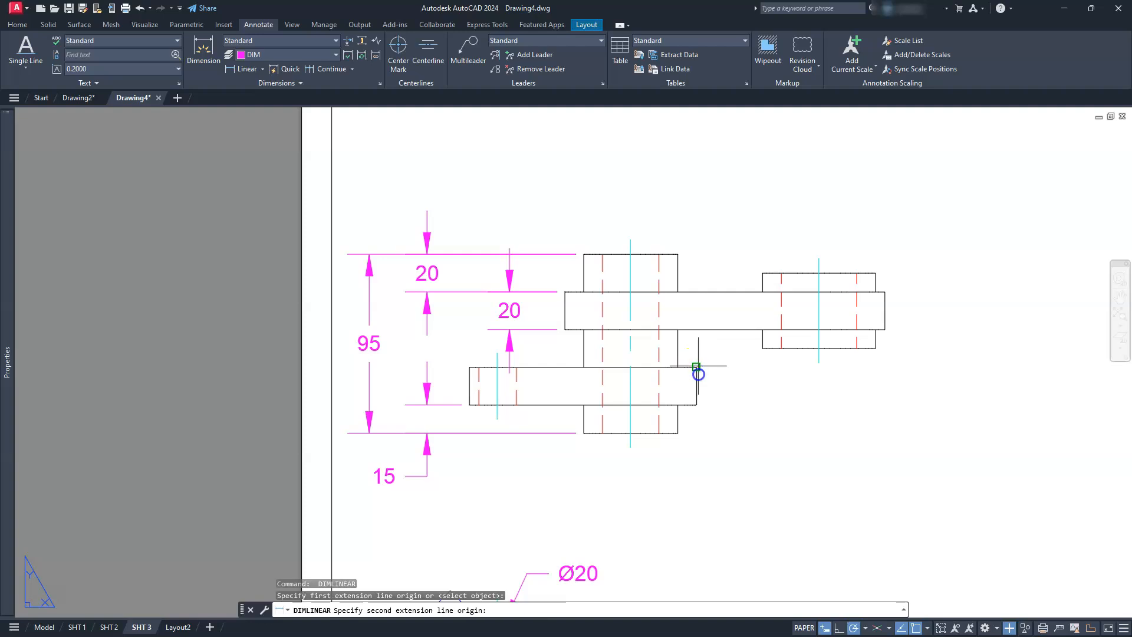
pyautogui.click(696, 404)
pyautogui.click(733, 402)
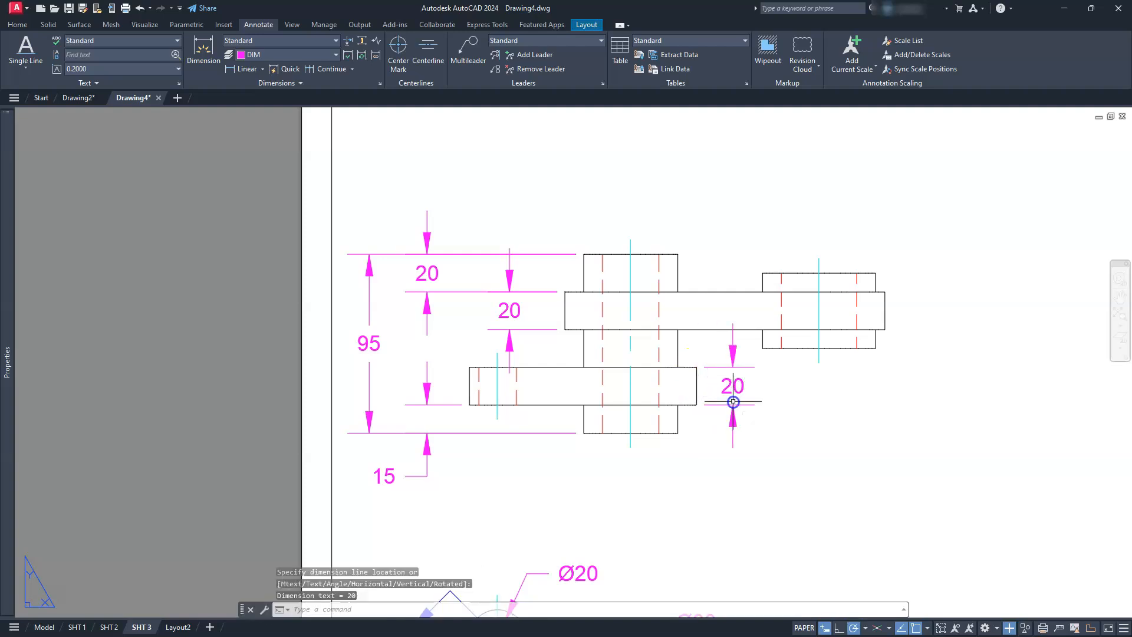
# Step: Add a vertical linear dimension for the overall height of the upper arm's right boss, placed to the right of the arm
pyautogui.press('Return')
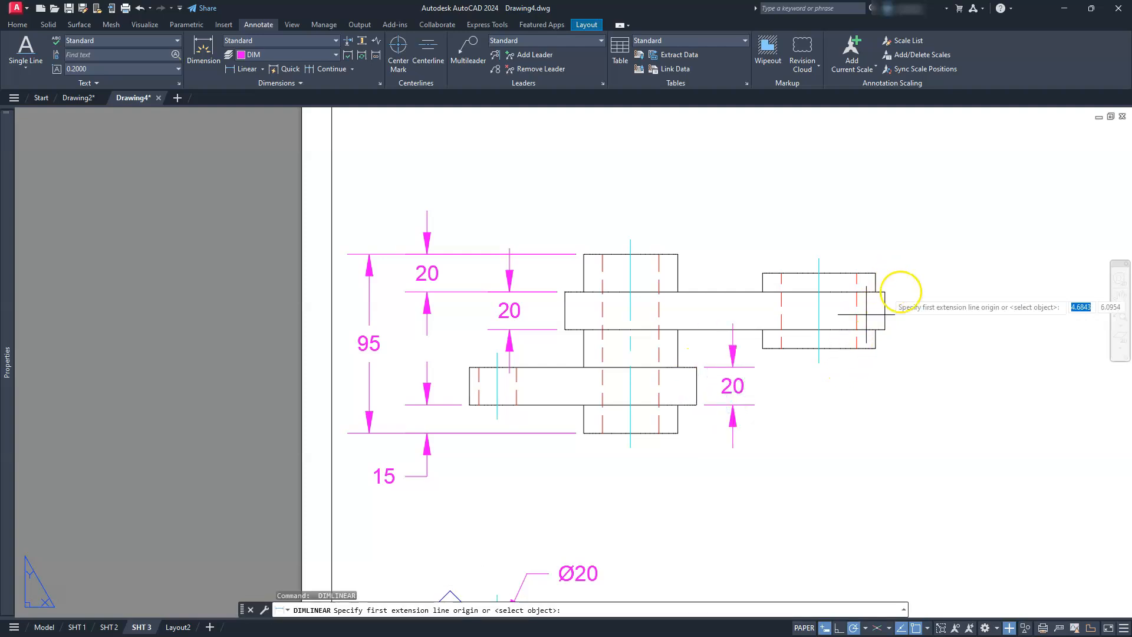
pyautogui.click(874, 275)
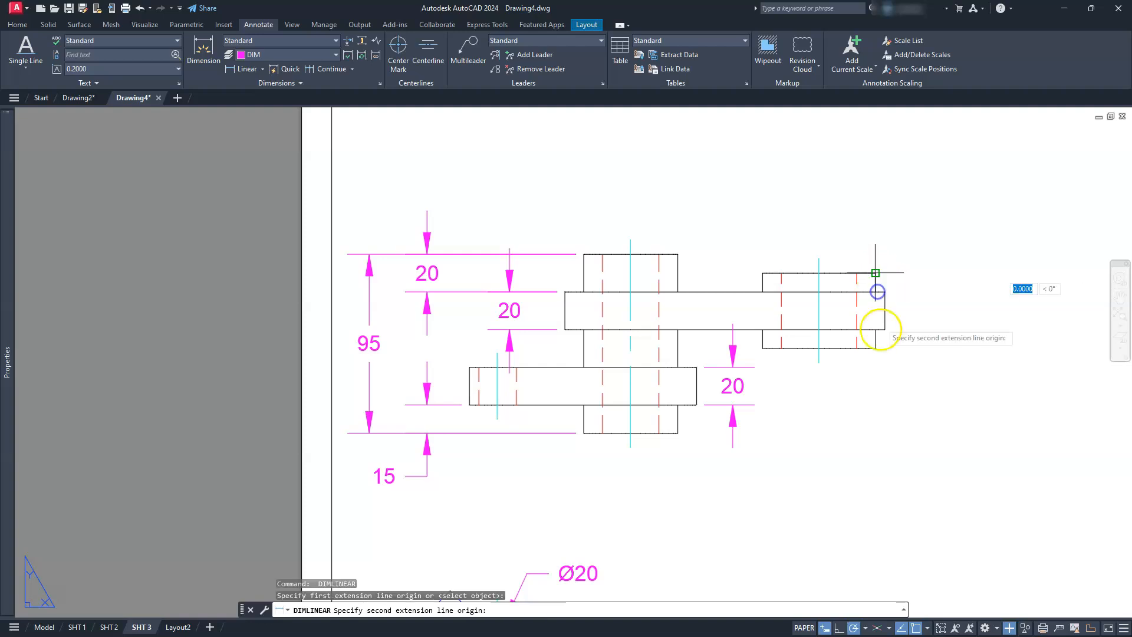
pyautogui.click(877, 348)
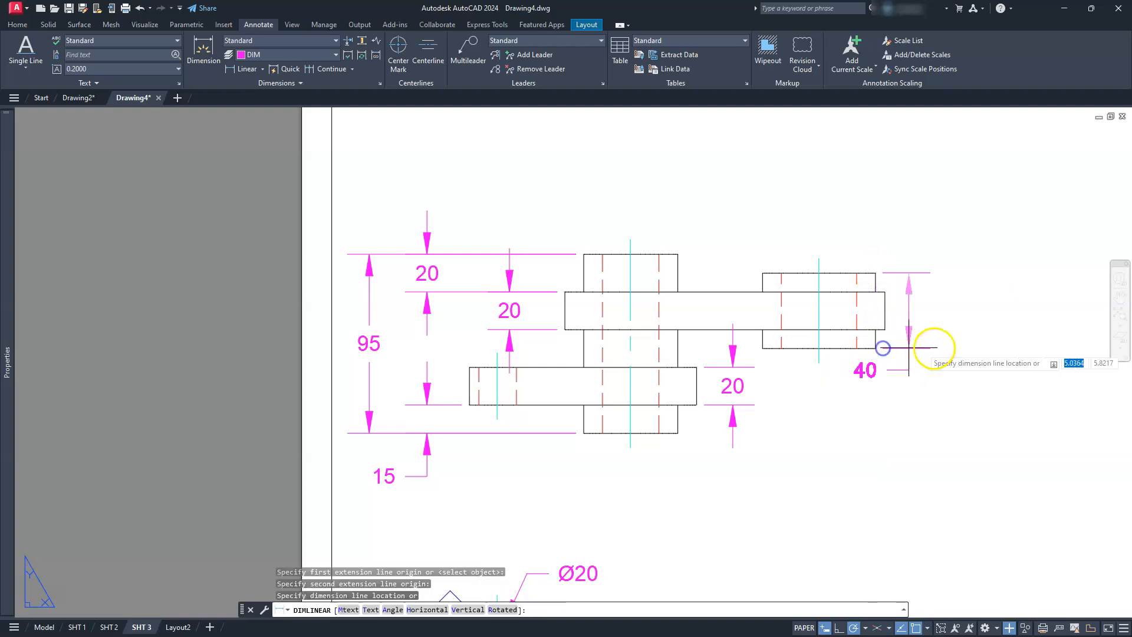
pyautogui.click(958, 352)
# Step: Add a vertical linear dimension from the upper arm's top edge to the right boss's top edge, placed inside the boss height dimension
pyautogui.press('Return')
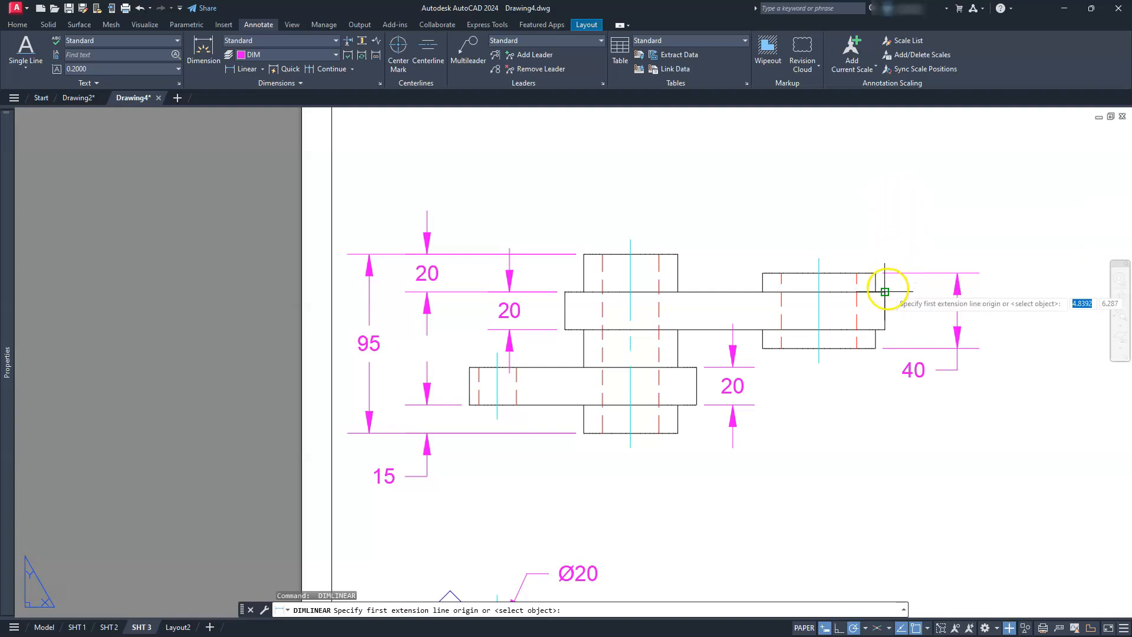
pyautogui.click(887, 289)
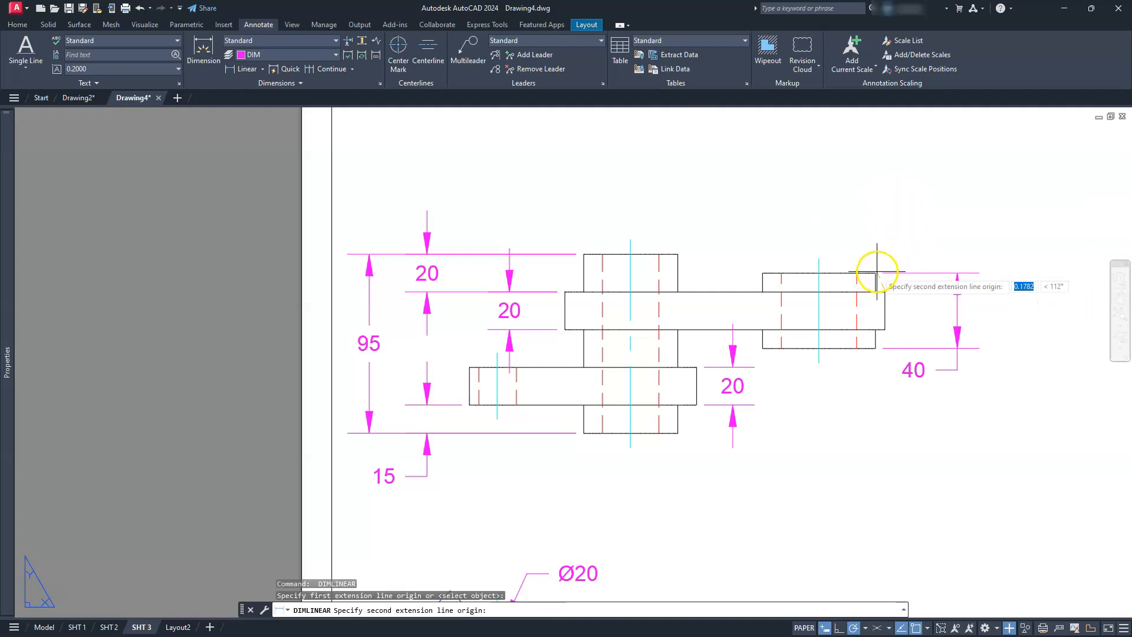
pyautogui.click(876, 272)
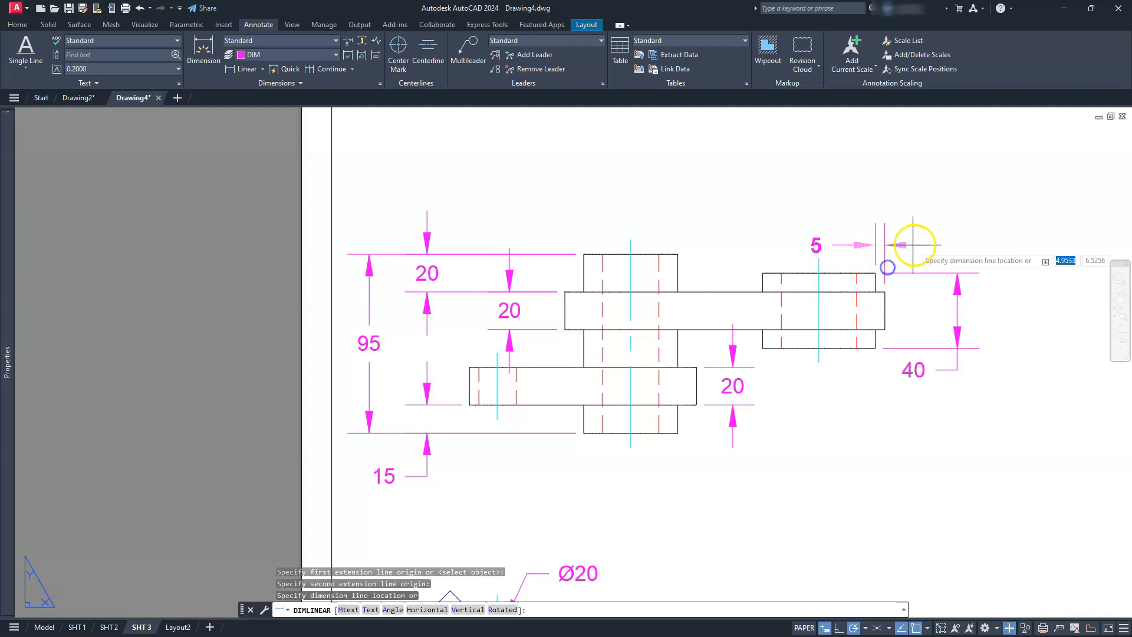
pyautogui.click(915, 281)
# Step: Add a horizontal linear dimension for the upper arm's full length in the Section C-C view, placed well above the view
pyautogui.scroll(-6, 879, 248)
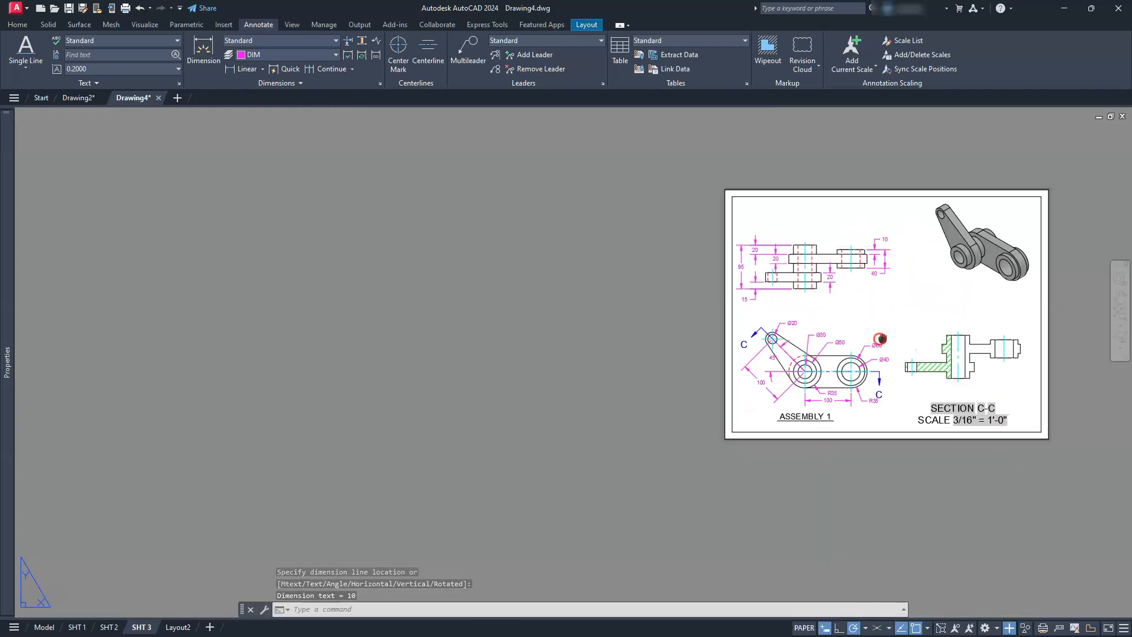
pyautogui.scroll(6, 761, 384)
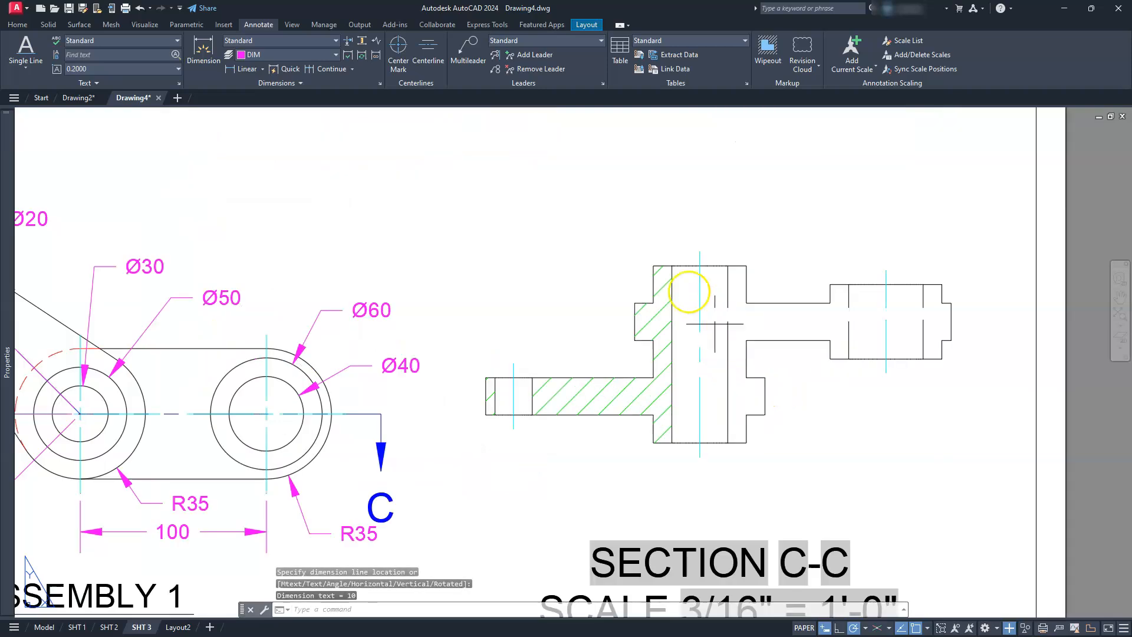
pyautogui.press('Return')
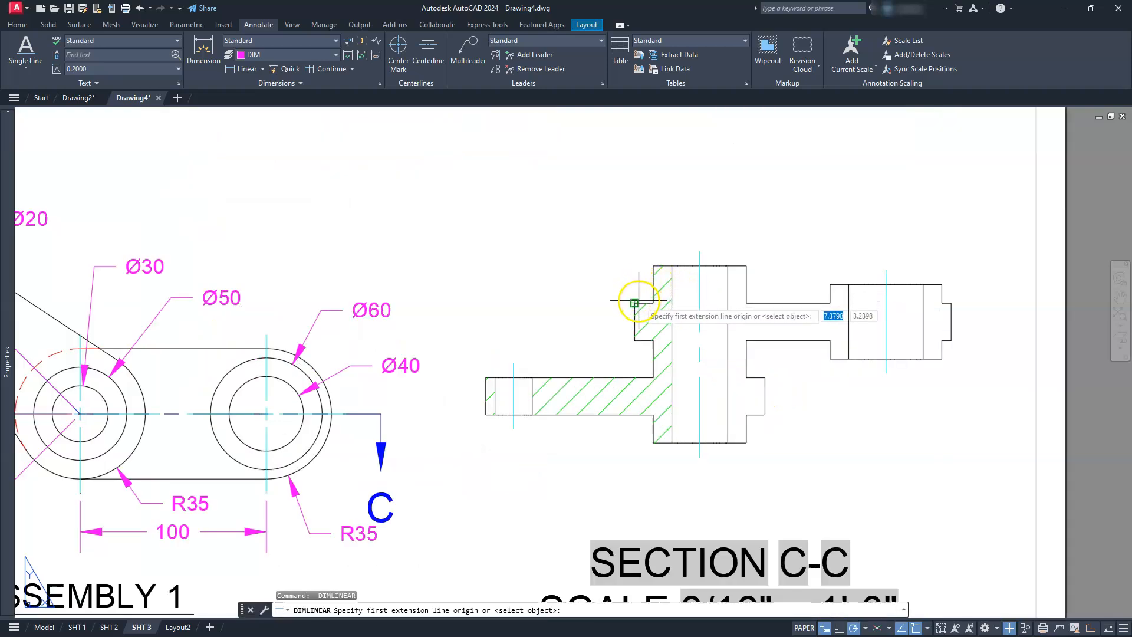
pyautogui.click(636, 301)
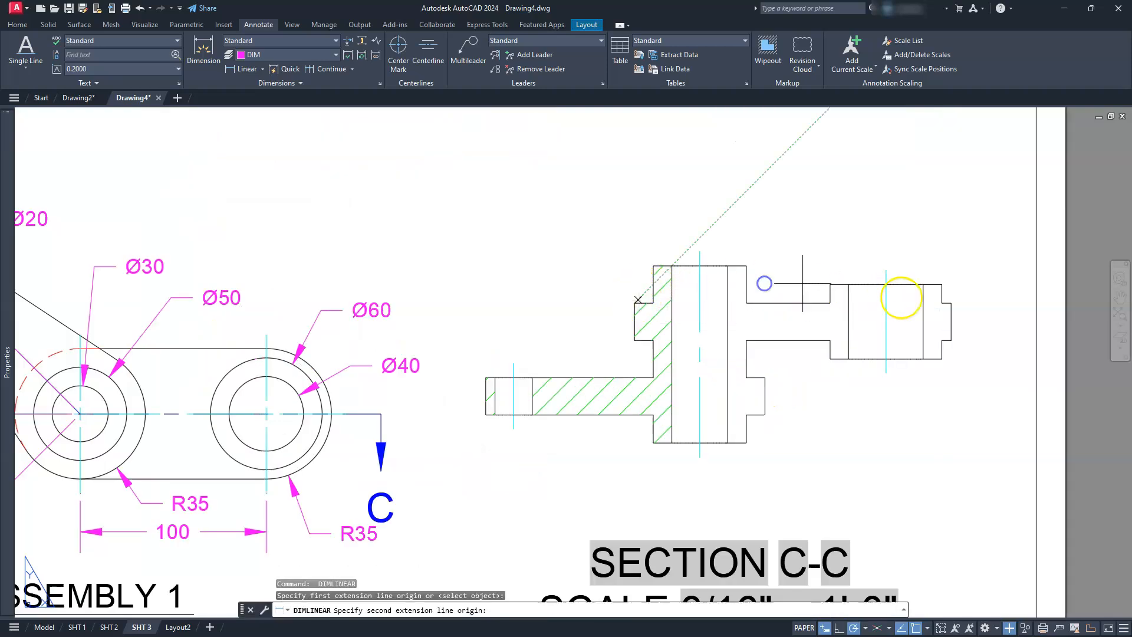
pyautogui.click(951, 304)
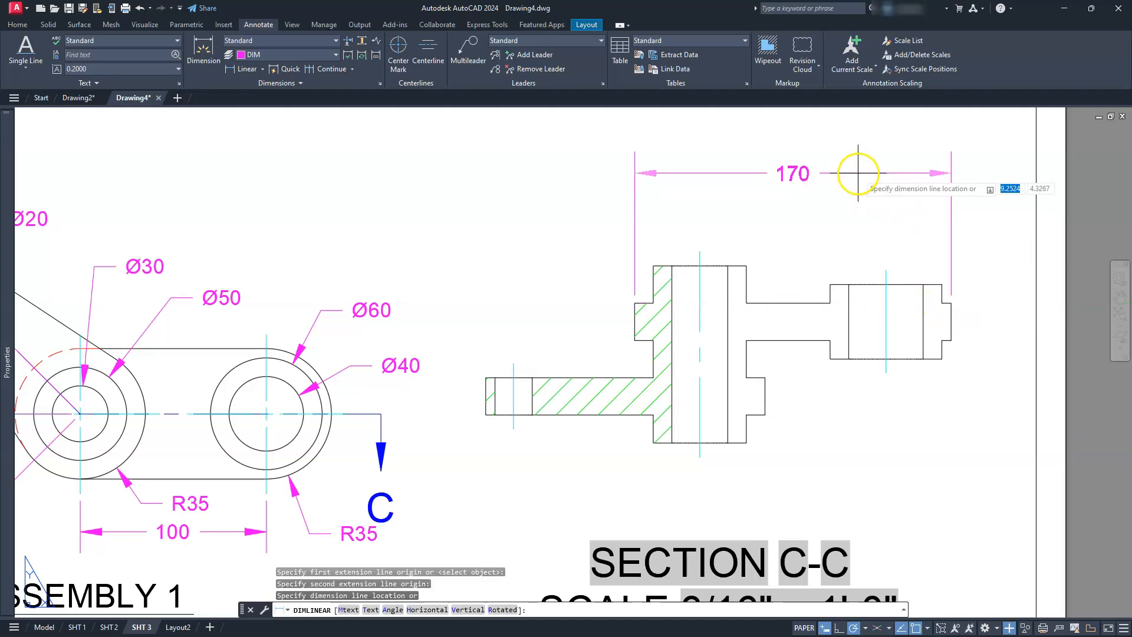
pyautogui.click(858, 174)
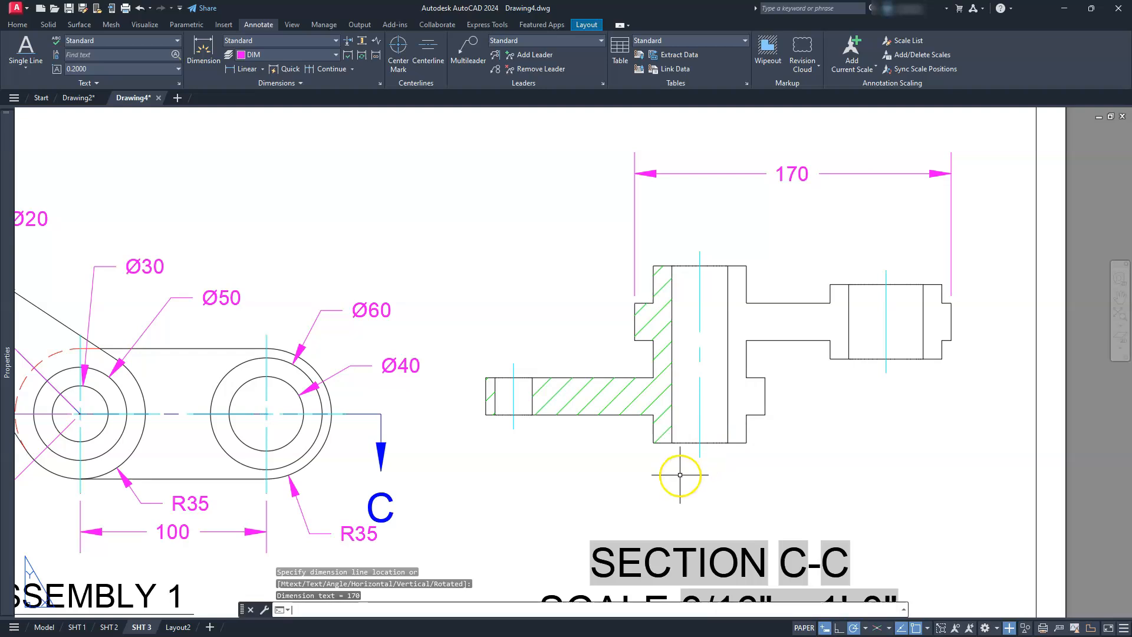
# Step: Add a horizontal linear dimension for the lower arm's full length in Section C-C, placed between the view and its title
pyautogui.press('Return')
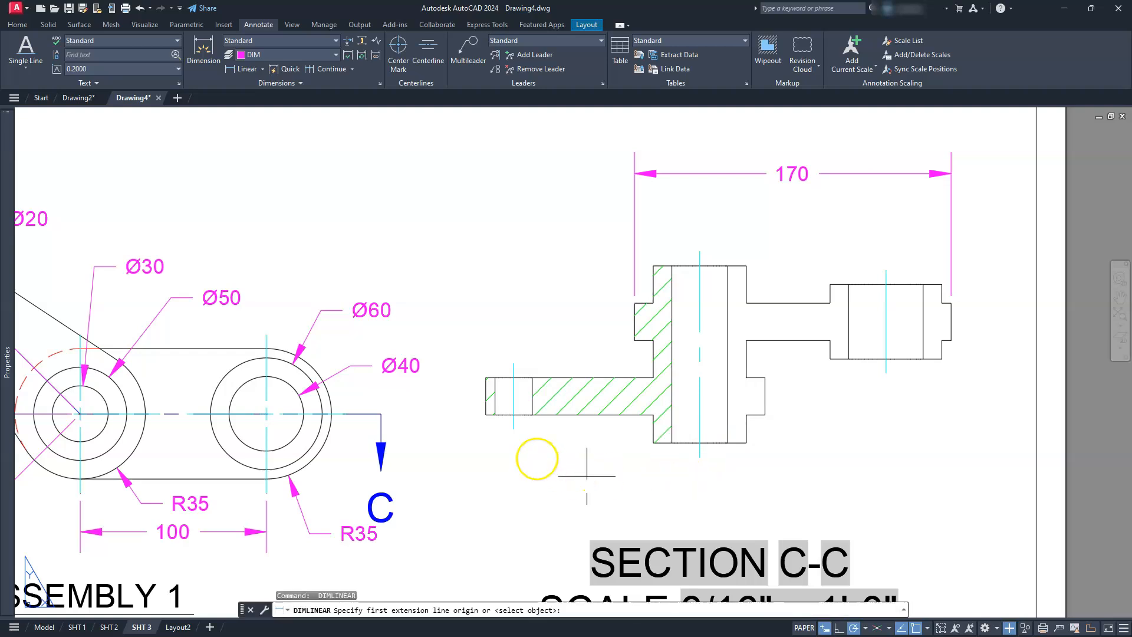
pyautogui.click(485, 416)
pyautogui.click(764, 415)
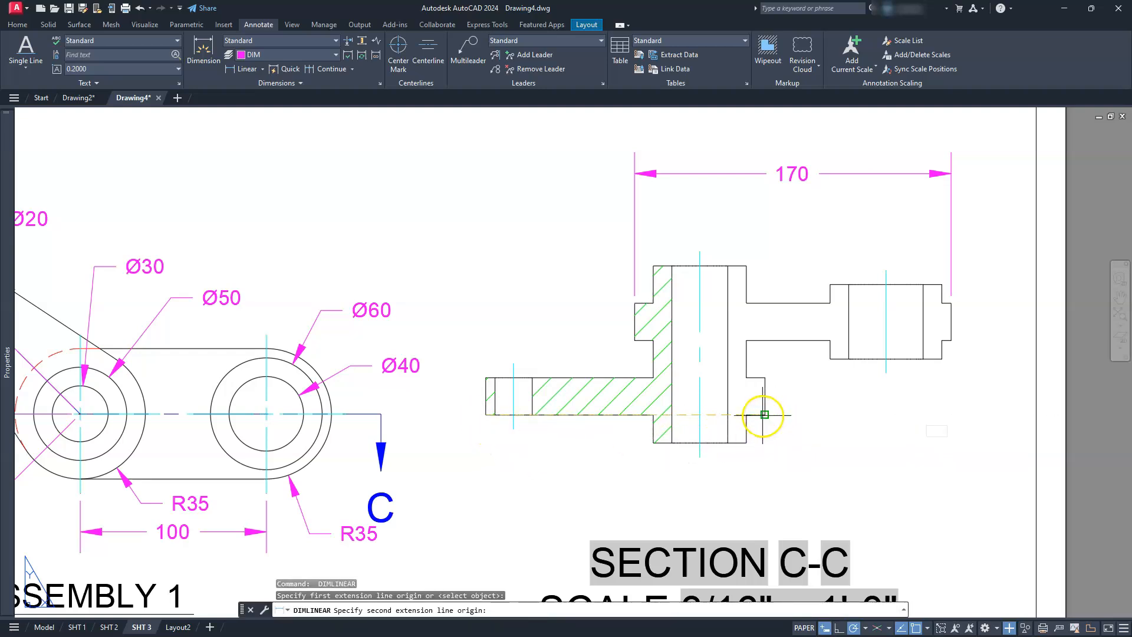
pyautogui.click(749, 512)
# Step: Add a horizontal linear dimension across the lower arm's left hole in Section C-C, placed between the arm and its length dimension
pyautogui.press('Return')
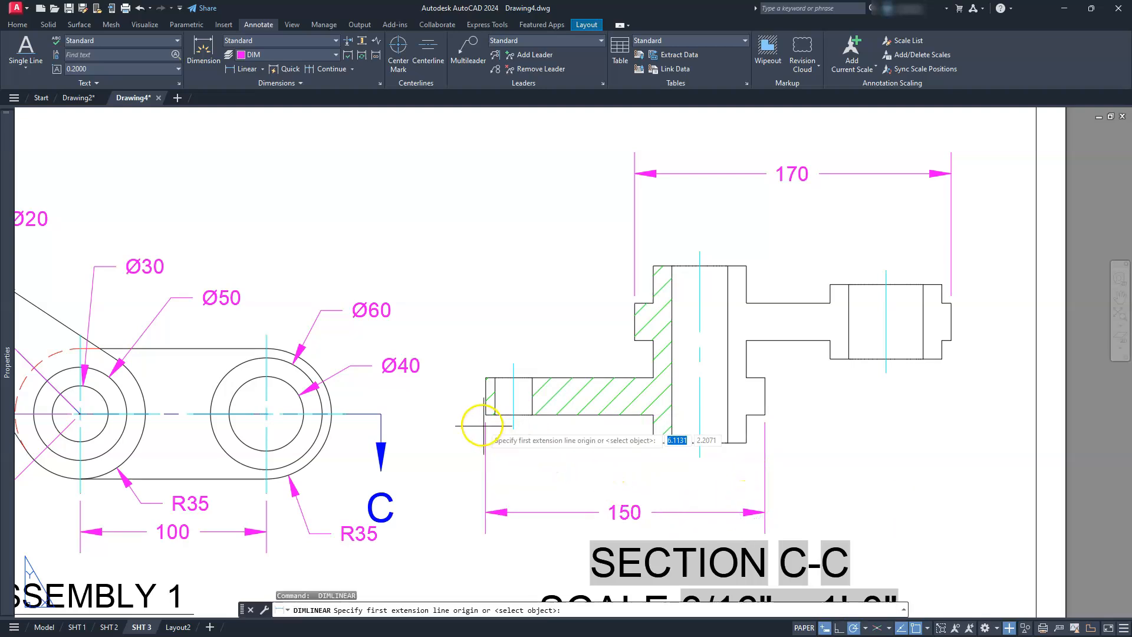
pyautogui.click(496, 415)
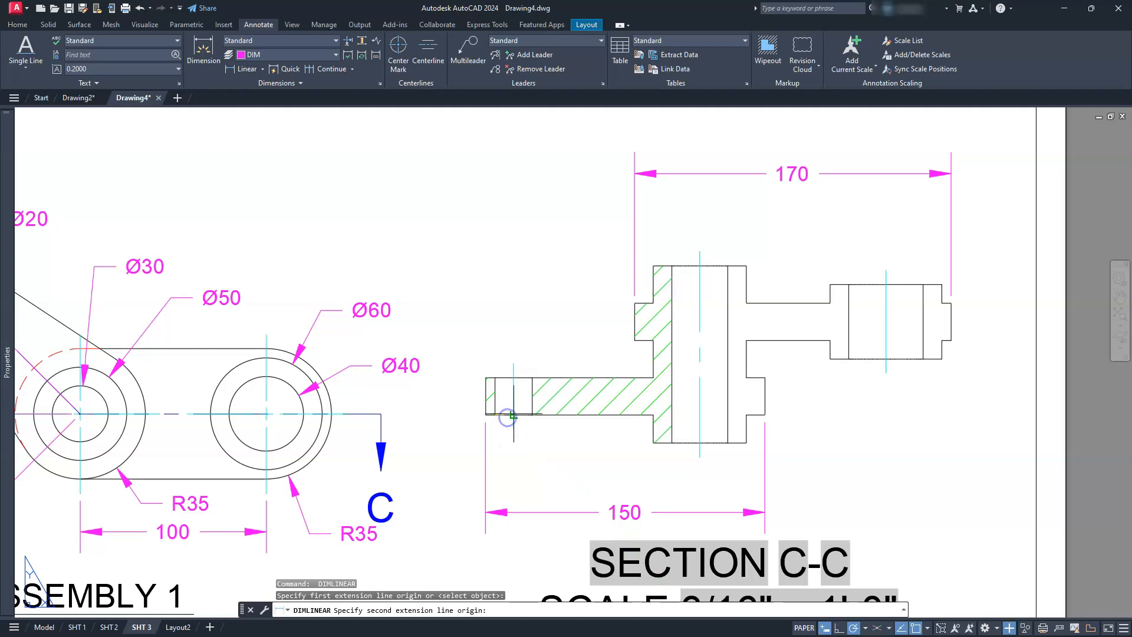
pyautogui.click(532, 414)
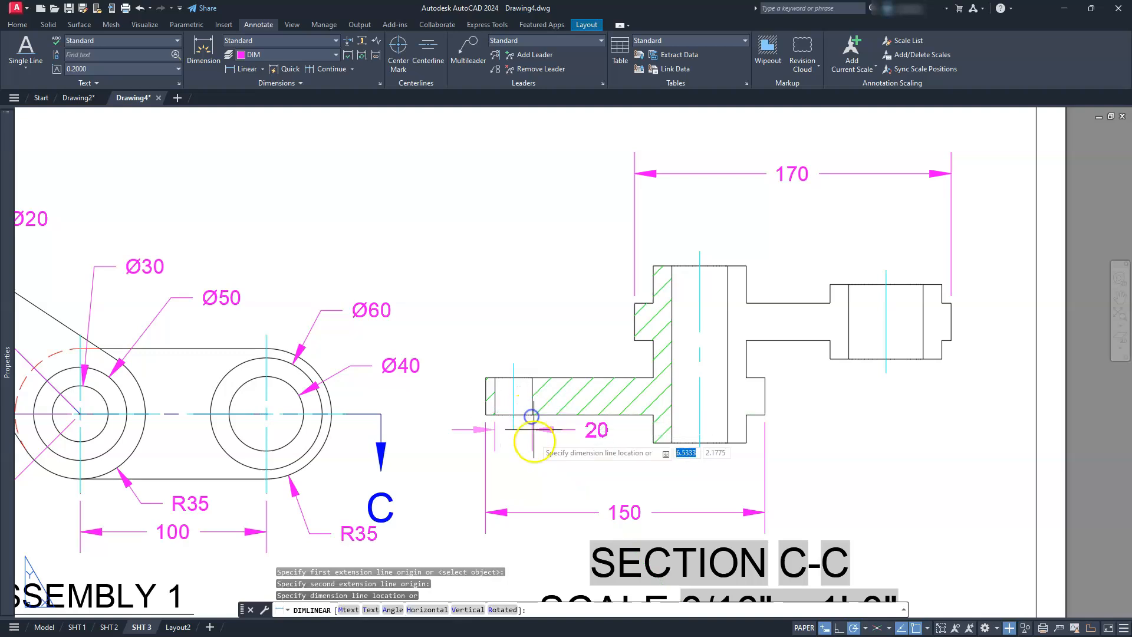
pyautogui.click(536, 467)
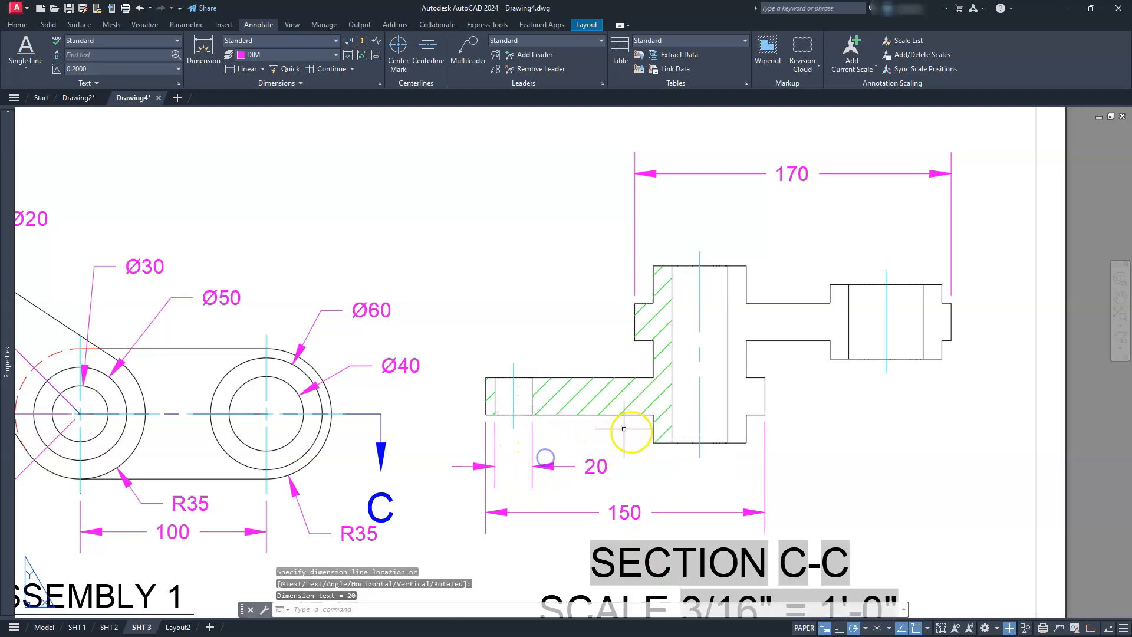
# Step: Add a horizontal linear dimension across the hub's central bore in Section C-C, placed between the hub and the upper arm's length dimension
pyautogui.press('Return')
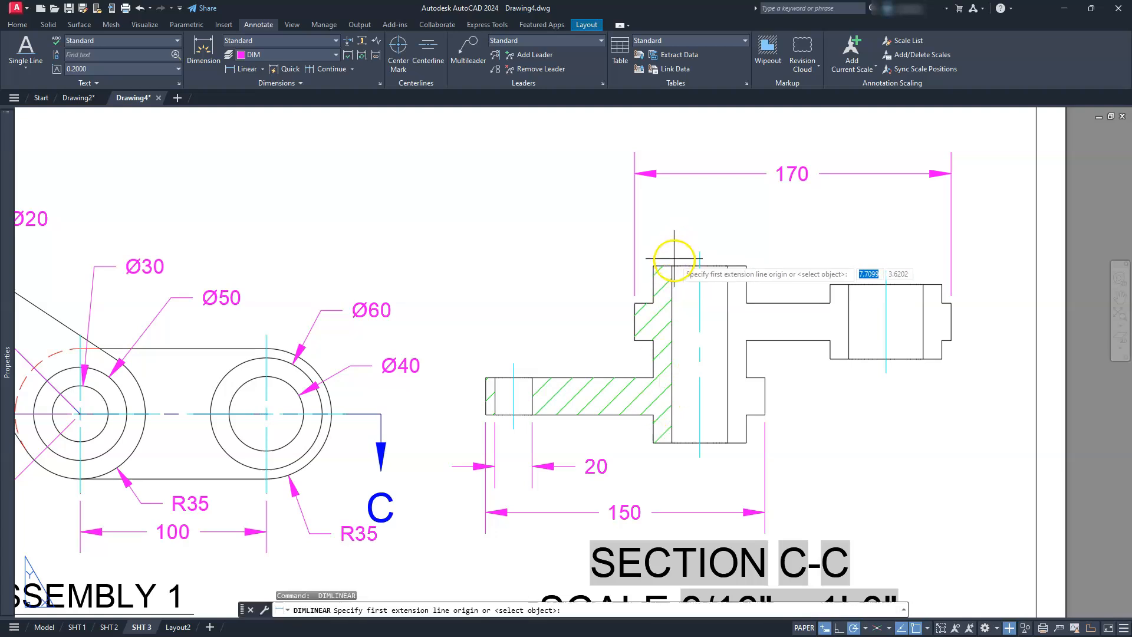
pyautogui.click(672, 266)
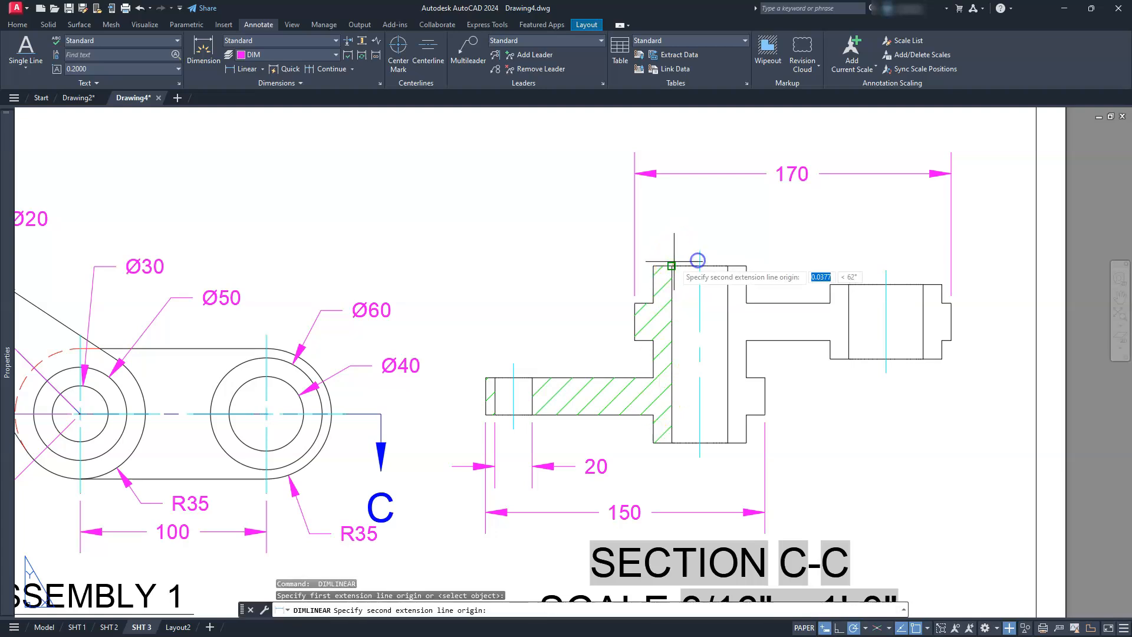
pyautogui.click(729, 262)
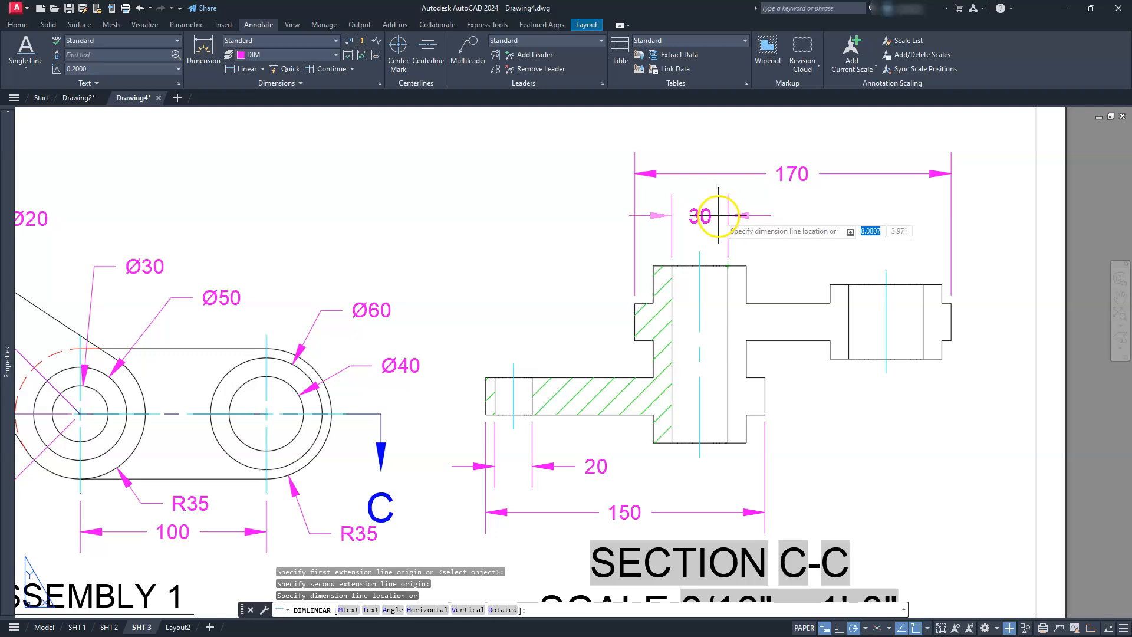
pyautogui.click(719, 216)
# Step: Add a horizontal linear dimension across the right boss's bore in Section C-C, placed just above the boss, and end dimensioning
pyautogui.press('Return')
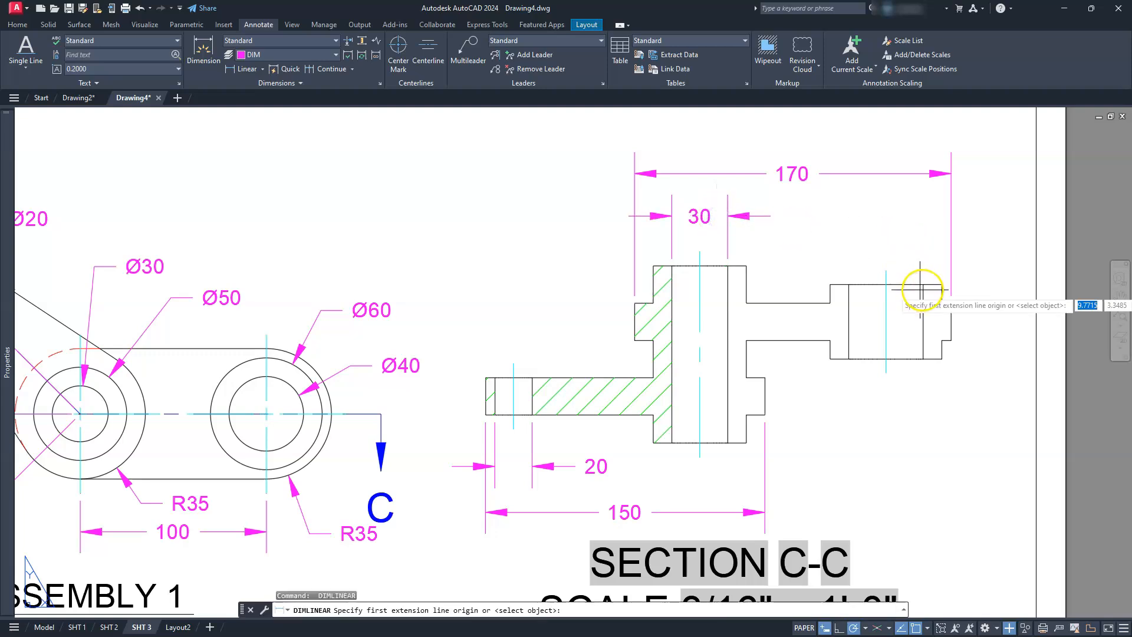
pyautogui.click(923, 285)
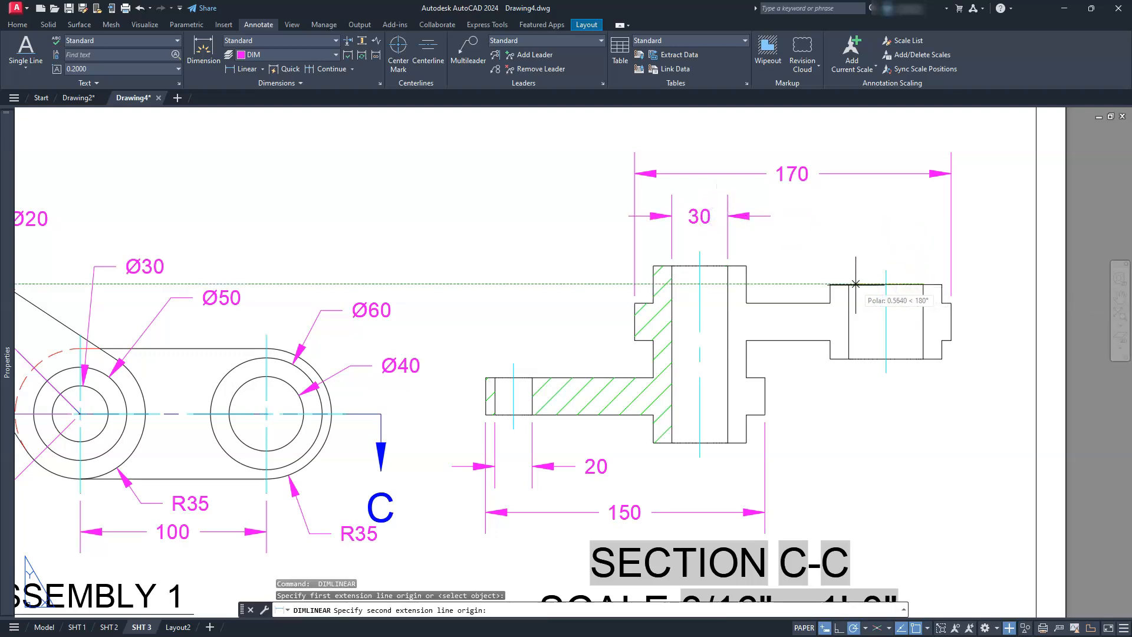
pyautogui.click(849, 285)
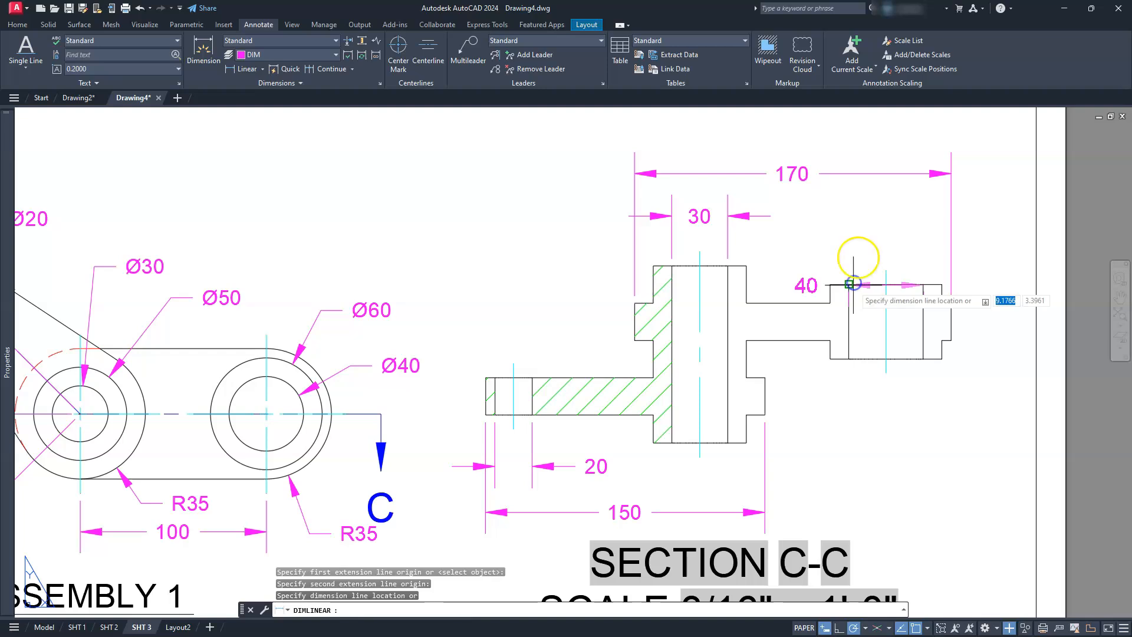
pyautogui.click(856, 239)
pyautogui.press('Escape')
pyautogui.press('Escape')
pyautogui.press('Escape')
# Step: Set the text override of all five Section C-C dimensions to (<>) to mark them as reference dimensions
pyautogui.scroll(-1, 860, 248)
pyautogui.moveTo(773, 332); pyautogui.dragTo(780, 373, button='middle')
pyautogui.click(707, 455)
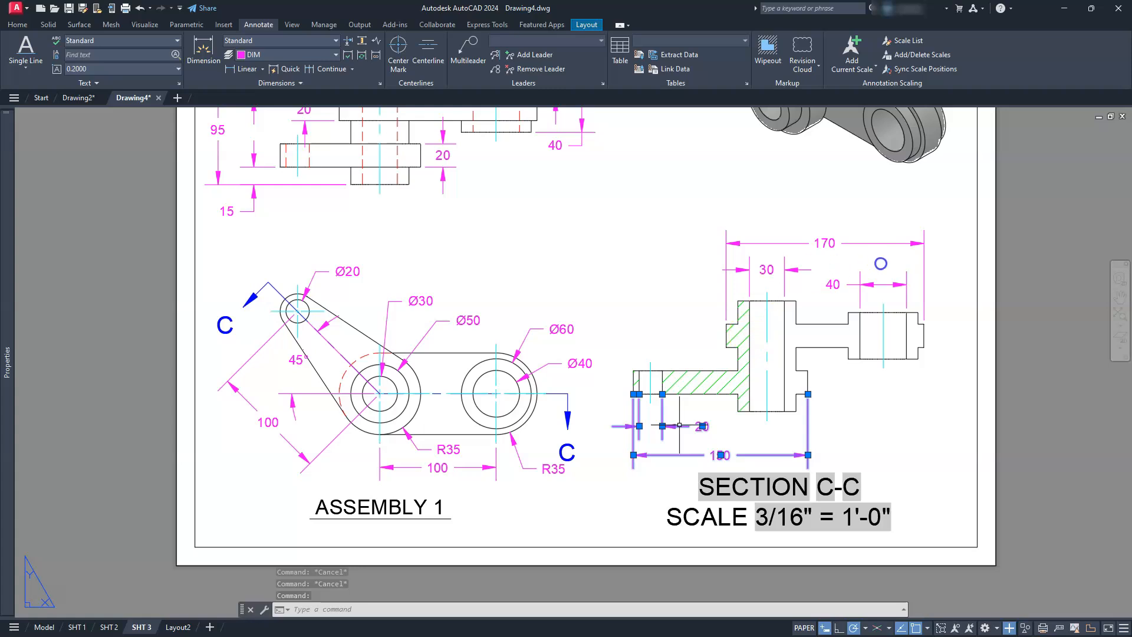
pyautogui.click(945, 230)
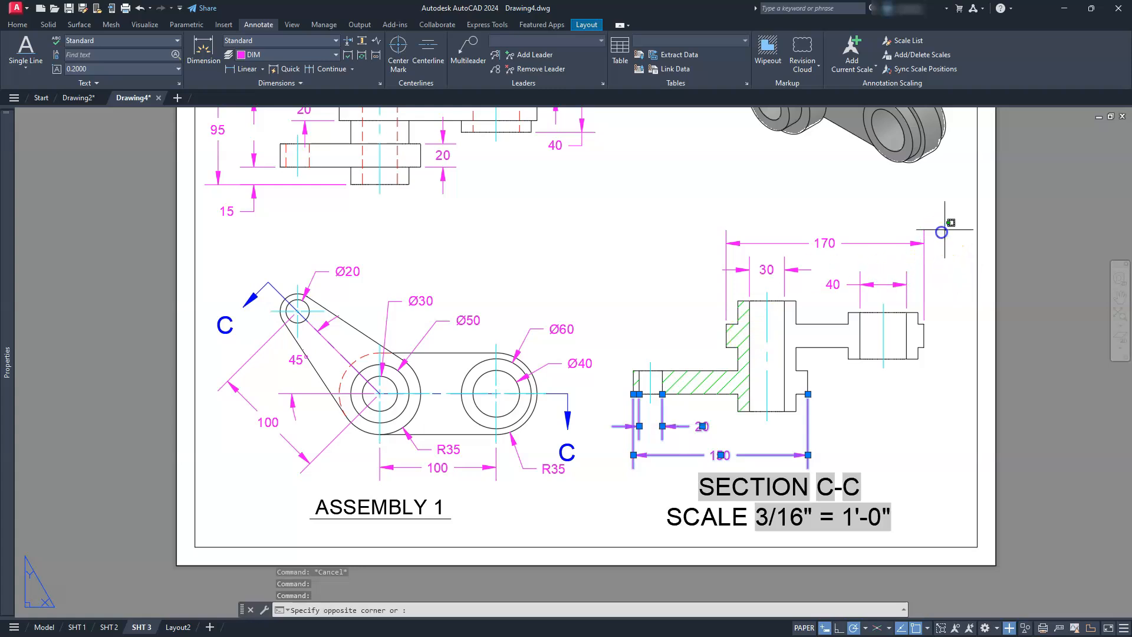
pyautogui.click(687, 284)
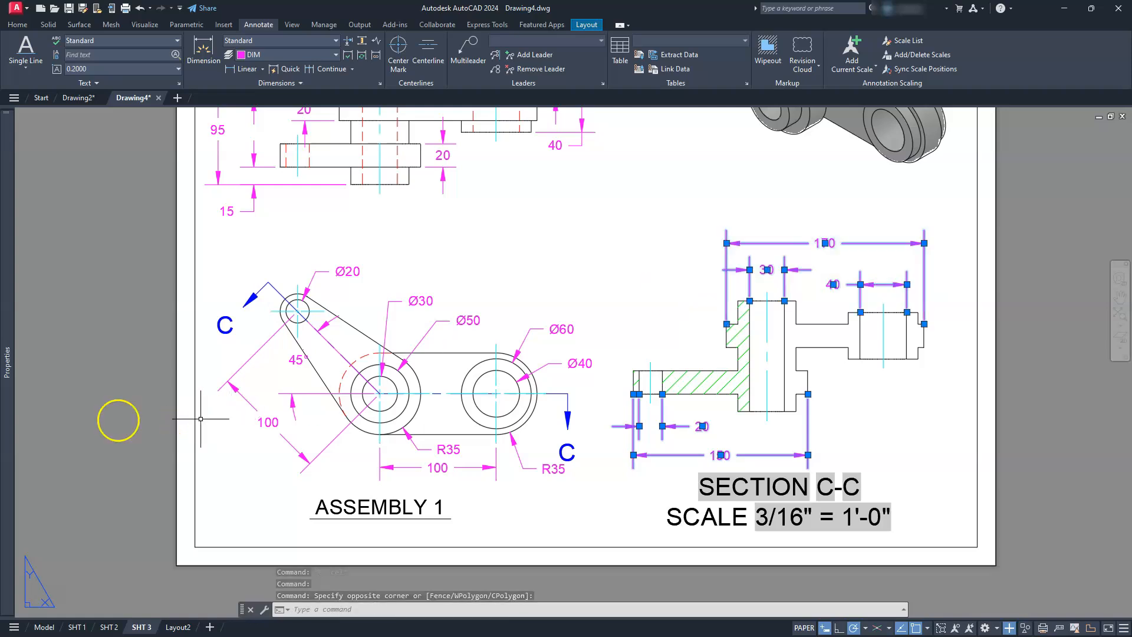
pyautogui.moveTo(8, 419)
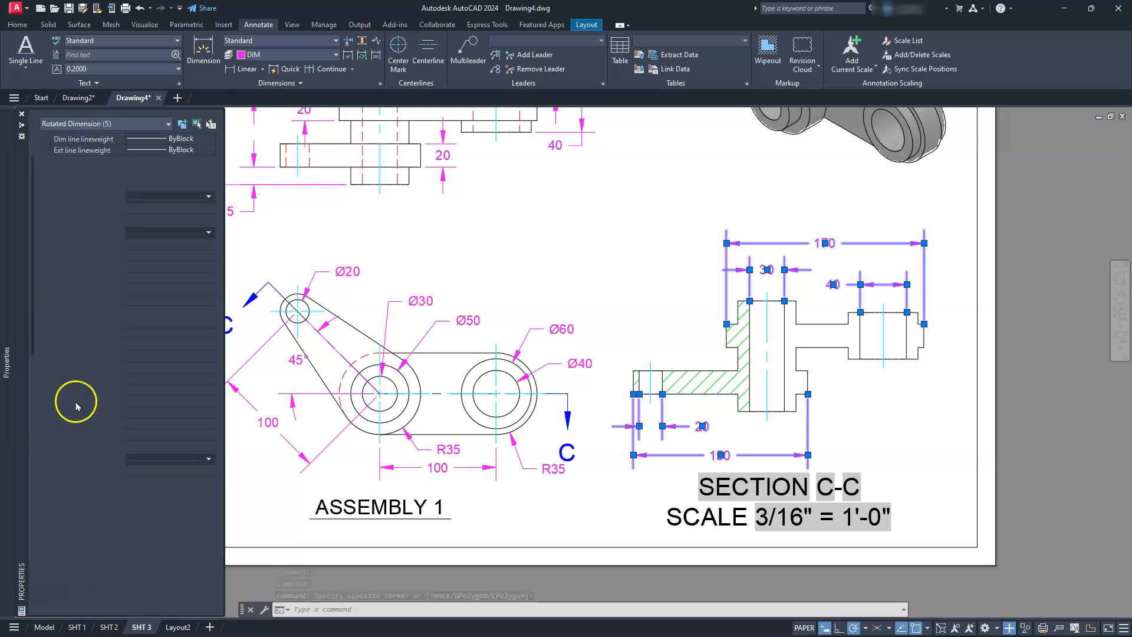
pyautogui.click(145, 500)
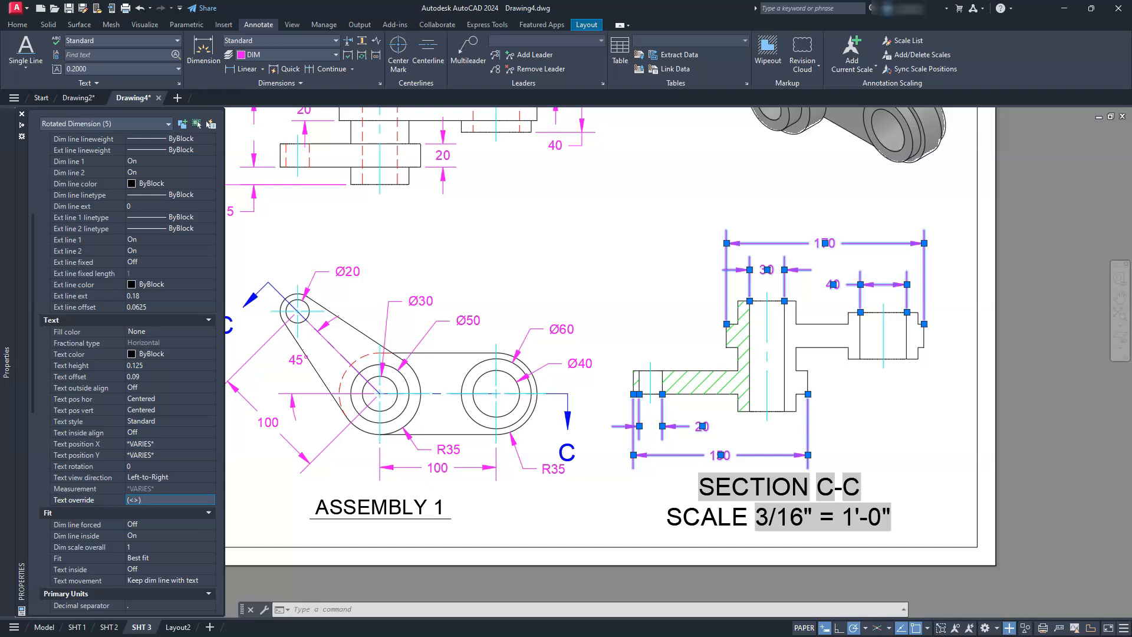
pyautogui.press('Return')
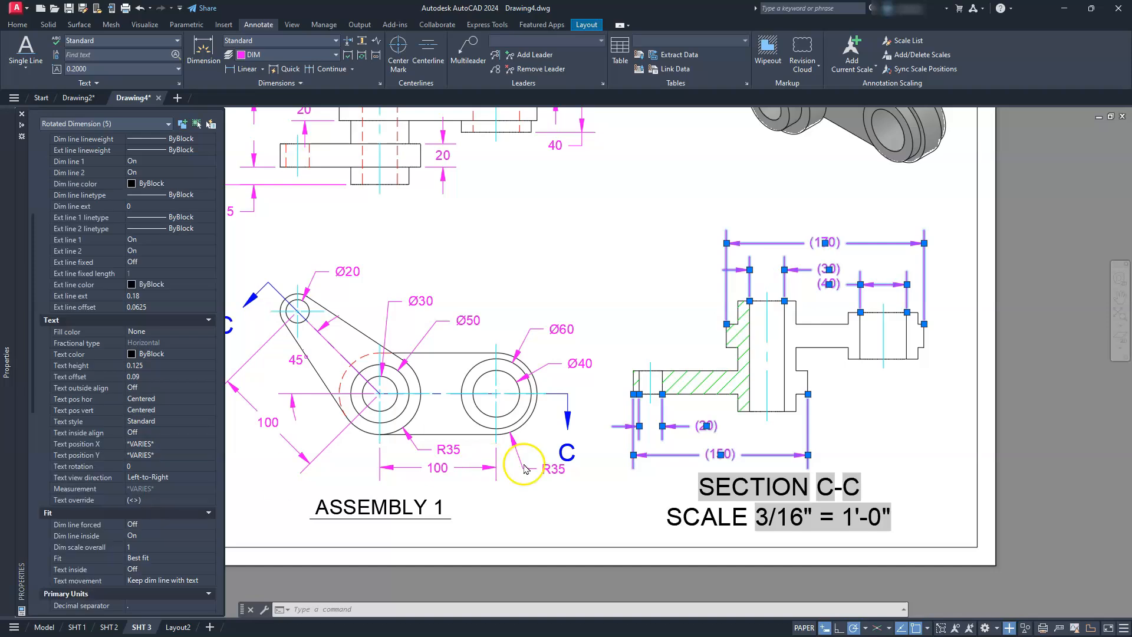
pyautogui.press('Escape')
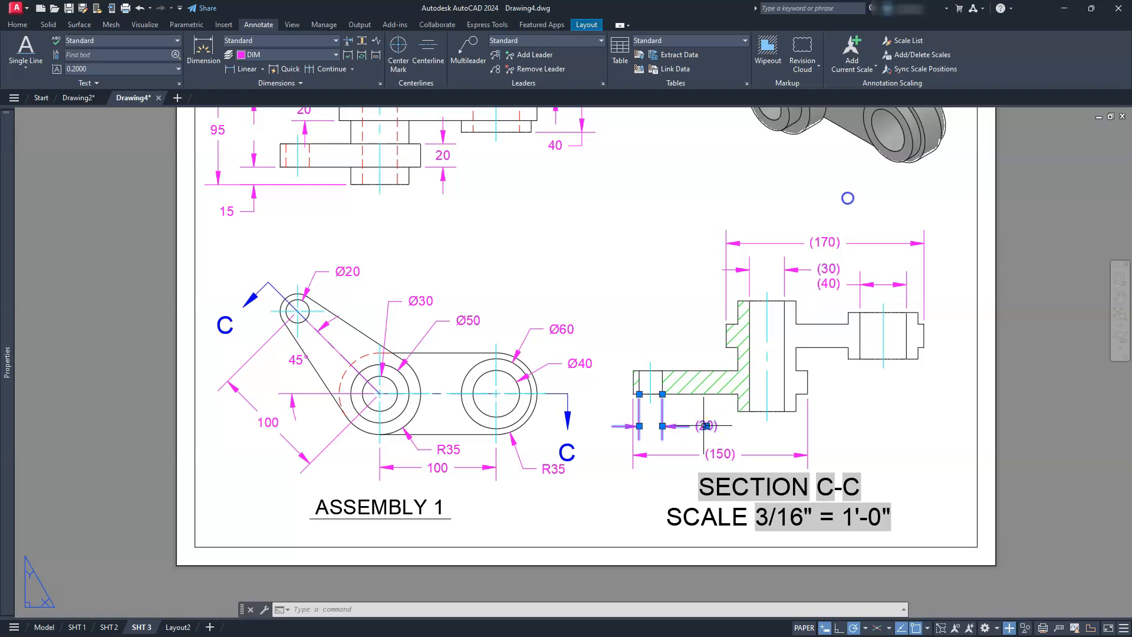
# Step: Set the text override of the three bore dimensions in Section C-C to (%%c<>) to add diameter symbols
pyautogui.click(836, 261)
pyautogui.click(844, 255)
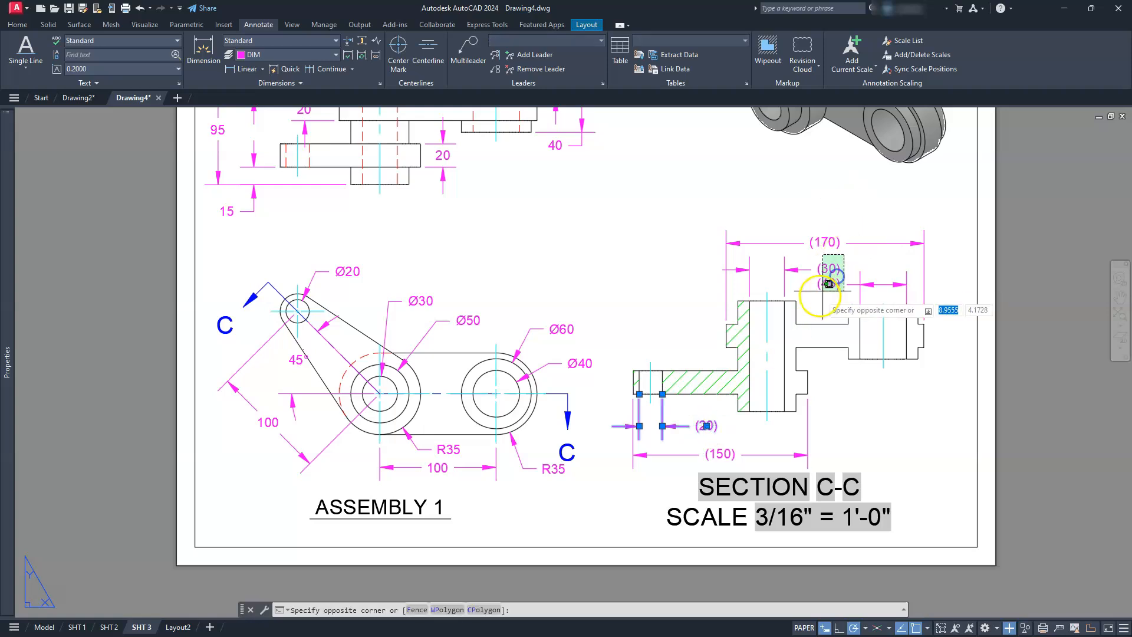
pyautogui.click(816, 303)
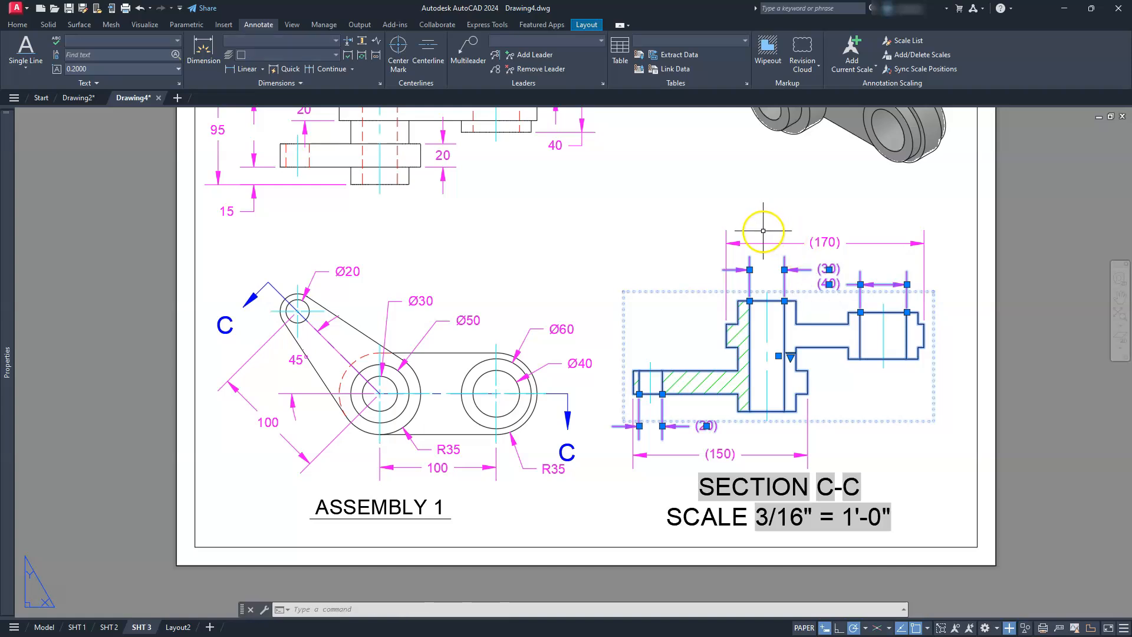
pyautogui.moveTo(7, 393)
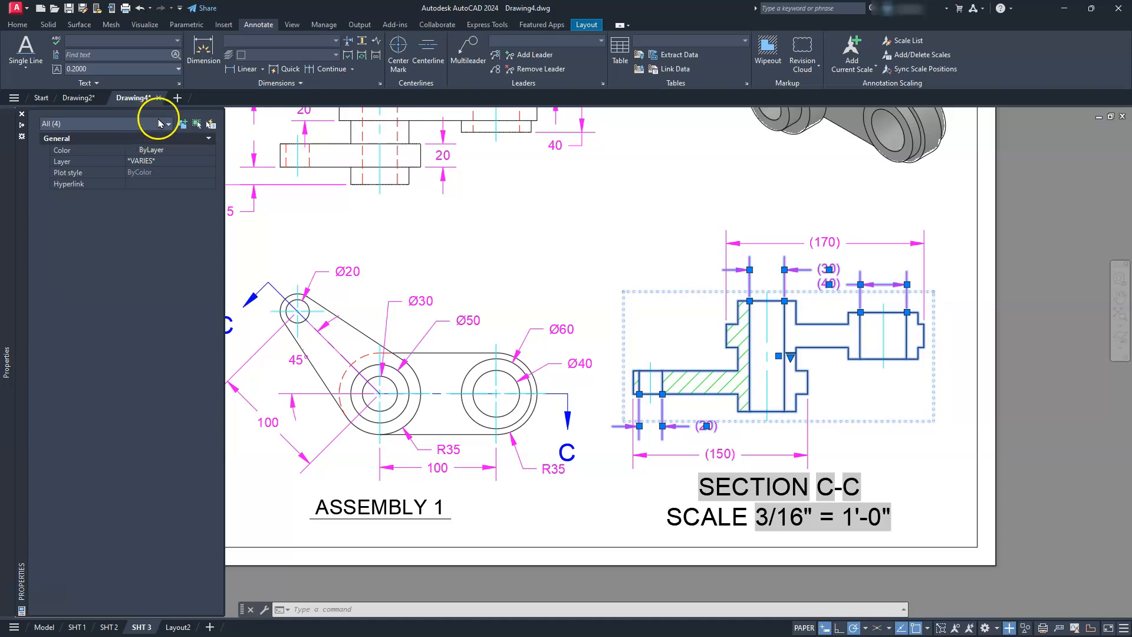
pyautogui.click(168, 125)
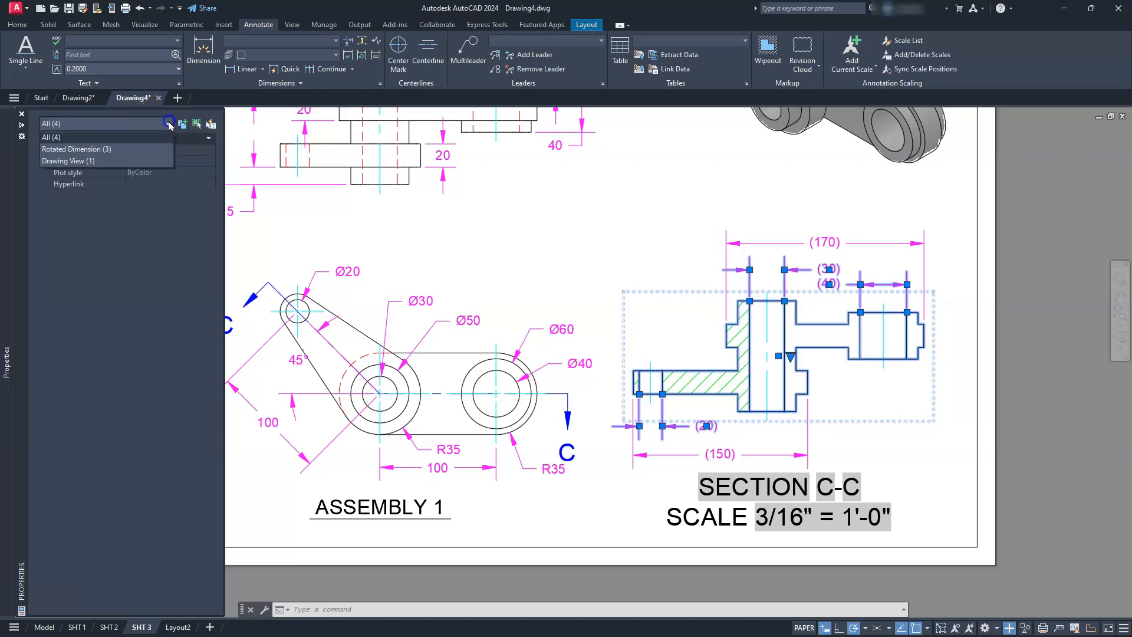
pyautogui.click(101, 150)
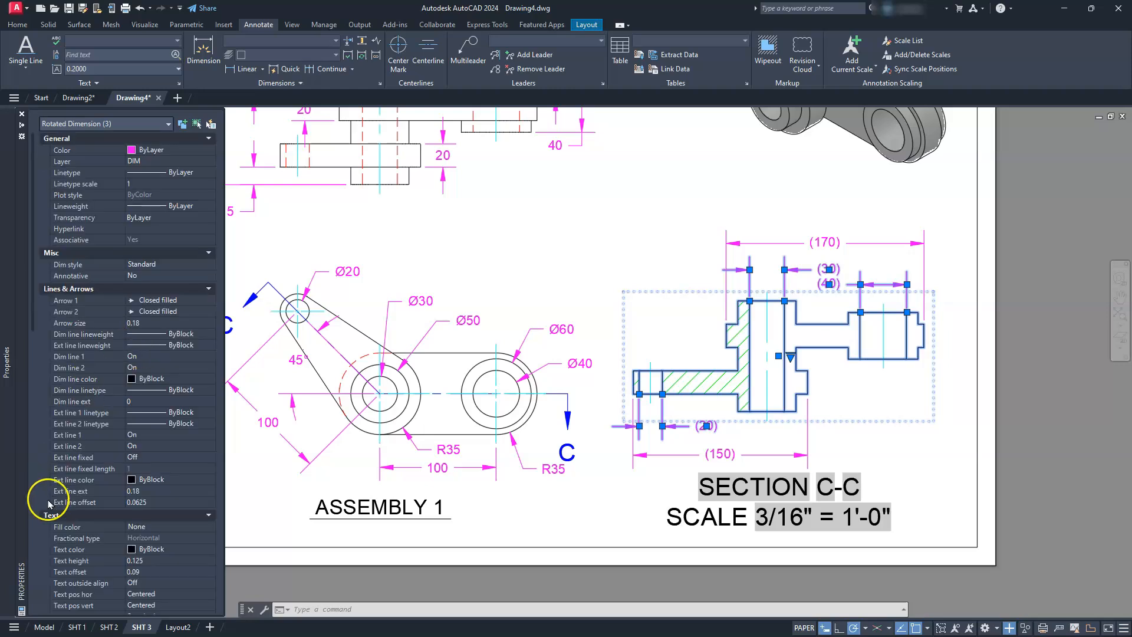
pyautogui.scroll(-8, 57, 502)
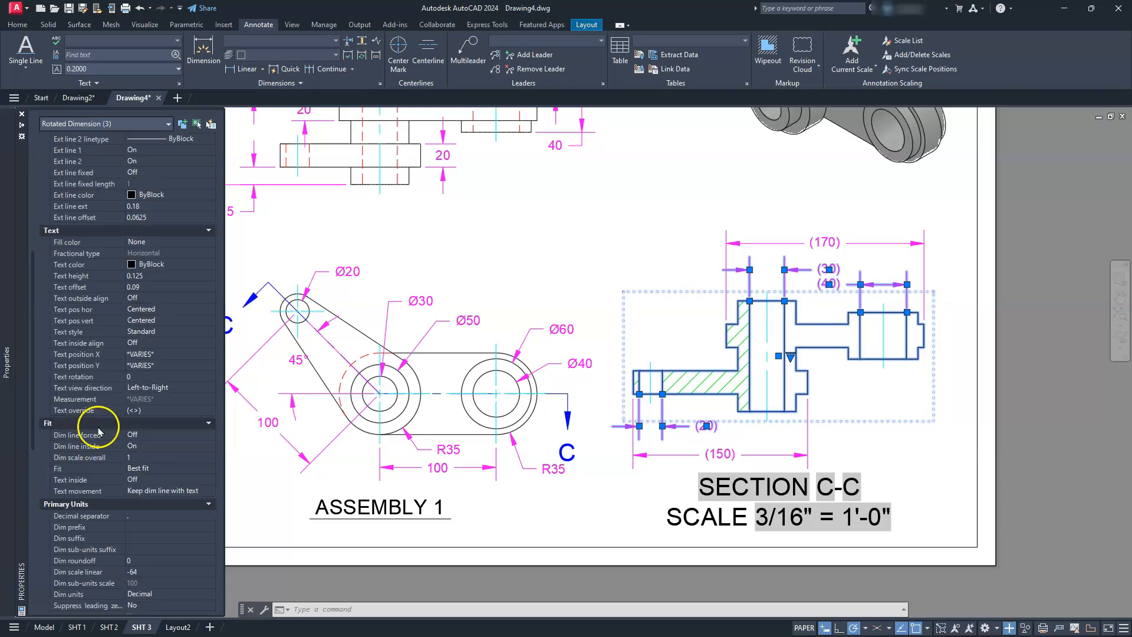
pyautogui.click(133, 410)
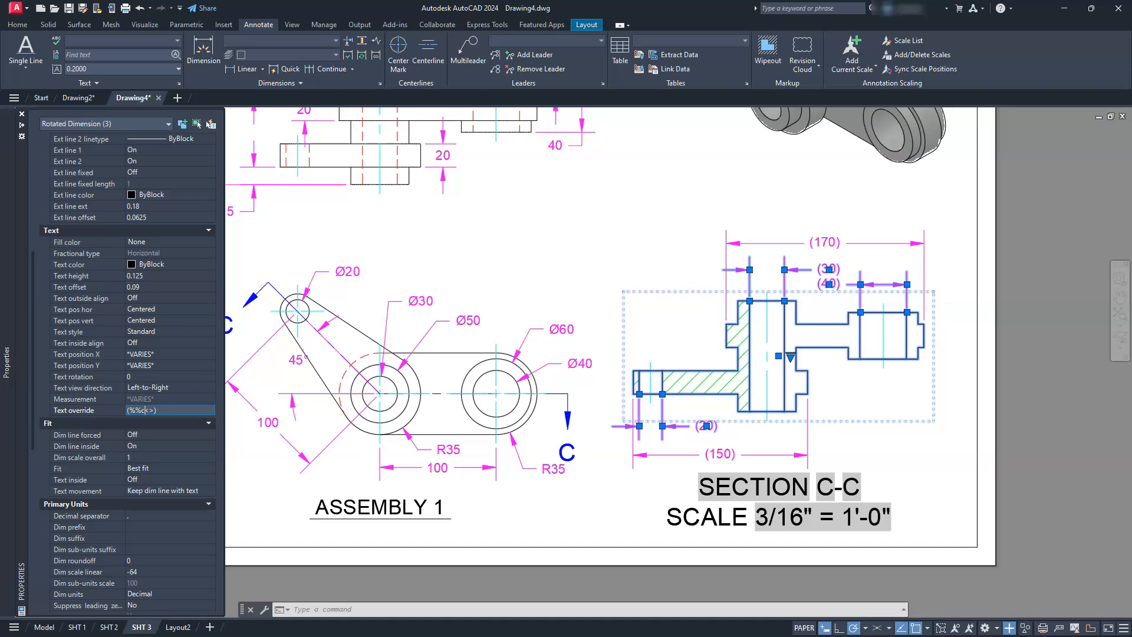
pyautogui.press('Return')
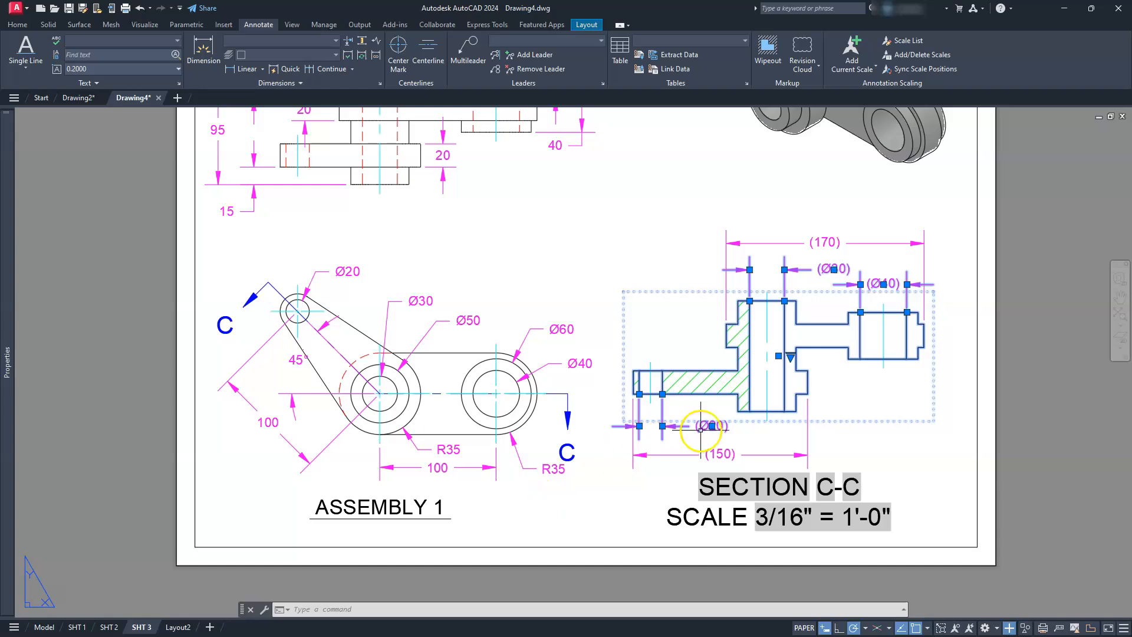
pyautogui.scroll(4, 819, 283)
pyautogui.press('Escape')
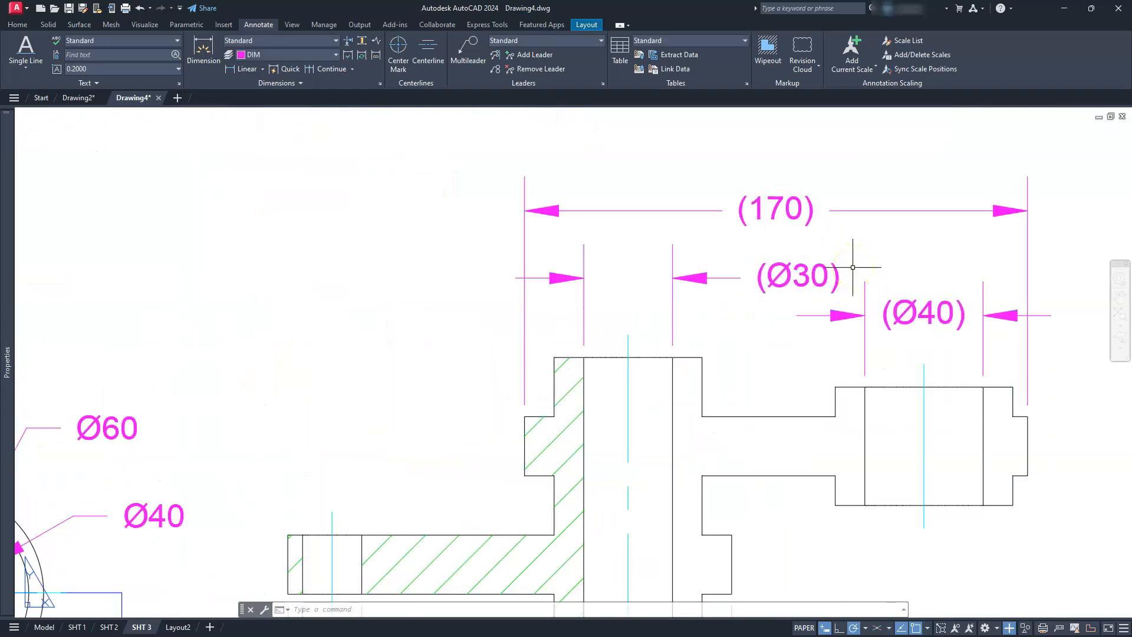
# Step: Add a second line reading "2 PLCS" beneath the radius dimension text of the arm's larger, right-hand end
pyautogui.scroll(-6, 852, 267)
pyautogui.scroll(2, 629, 391)
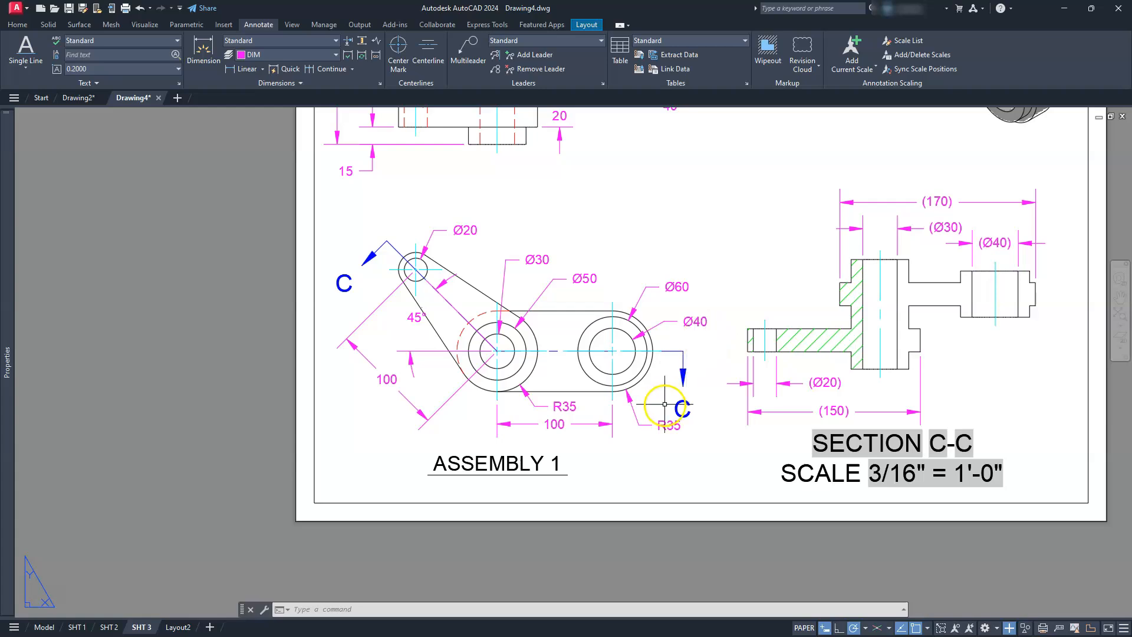
pyautogui.scroll(4, 666, 433)
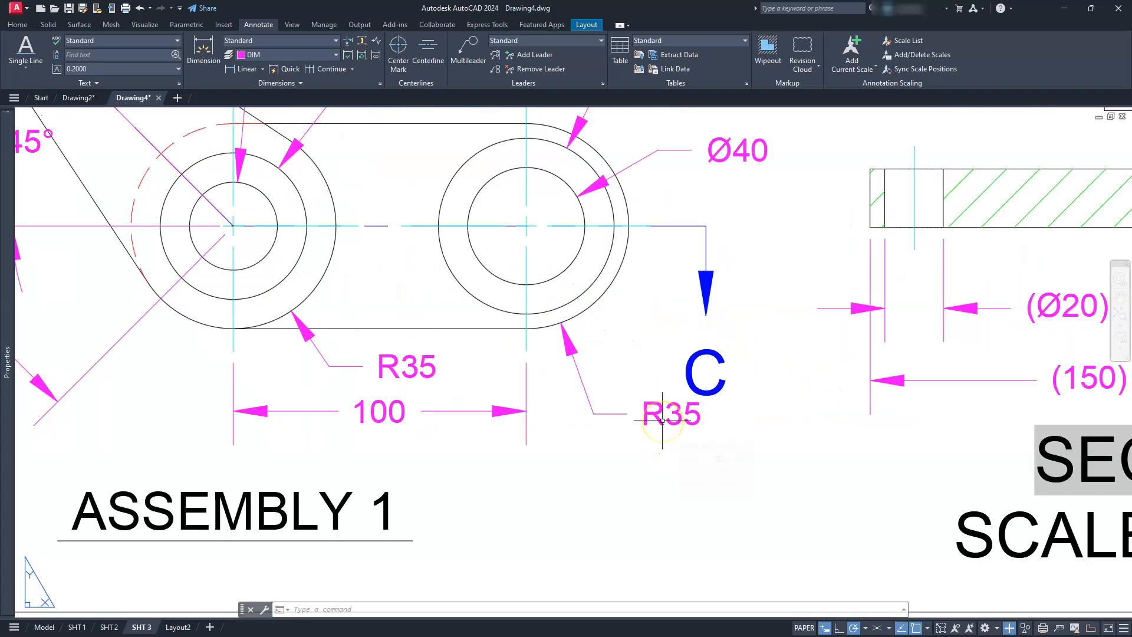
pyautogui.scroll(-2, 662, 420)
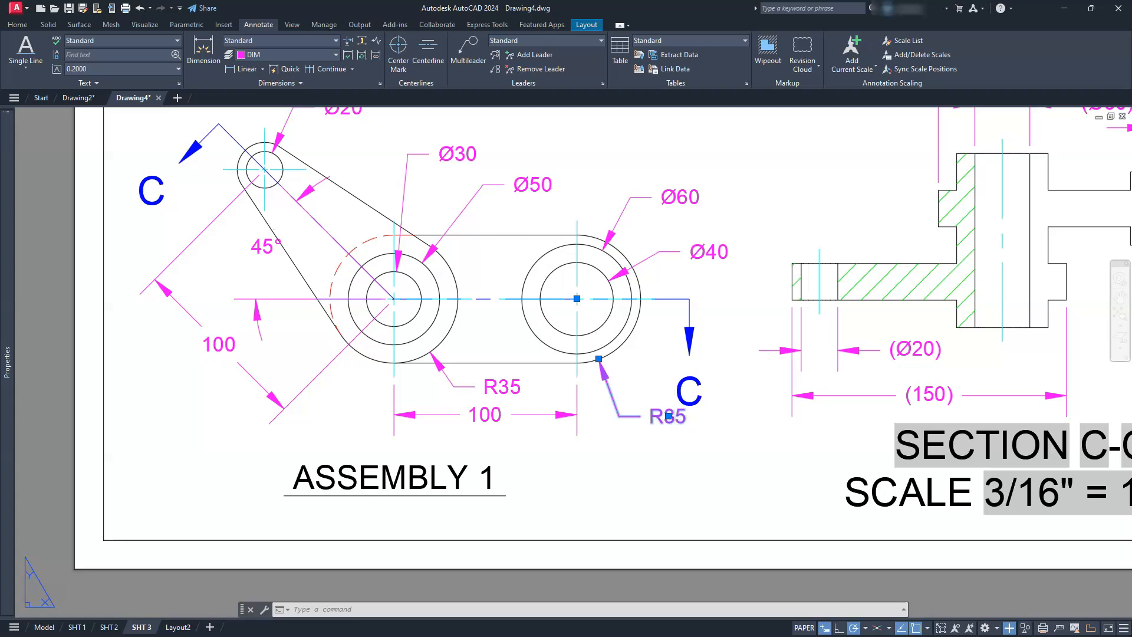
pyautogui.doubleClick(675, 416)
pyautogui.press('Return')
pyautogui.write('2')
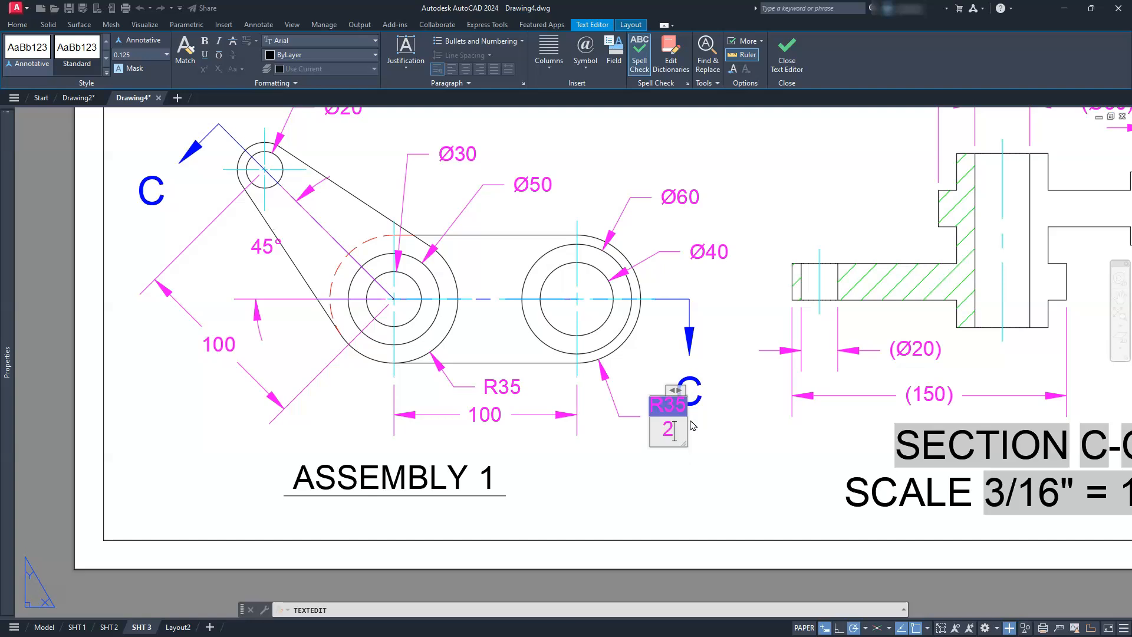
pyautogui.write(' PLCS')
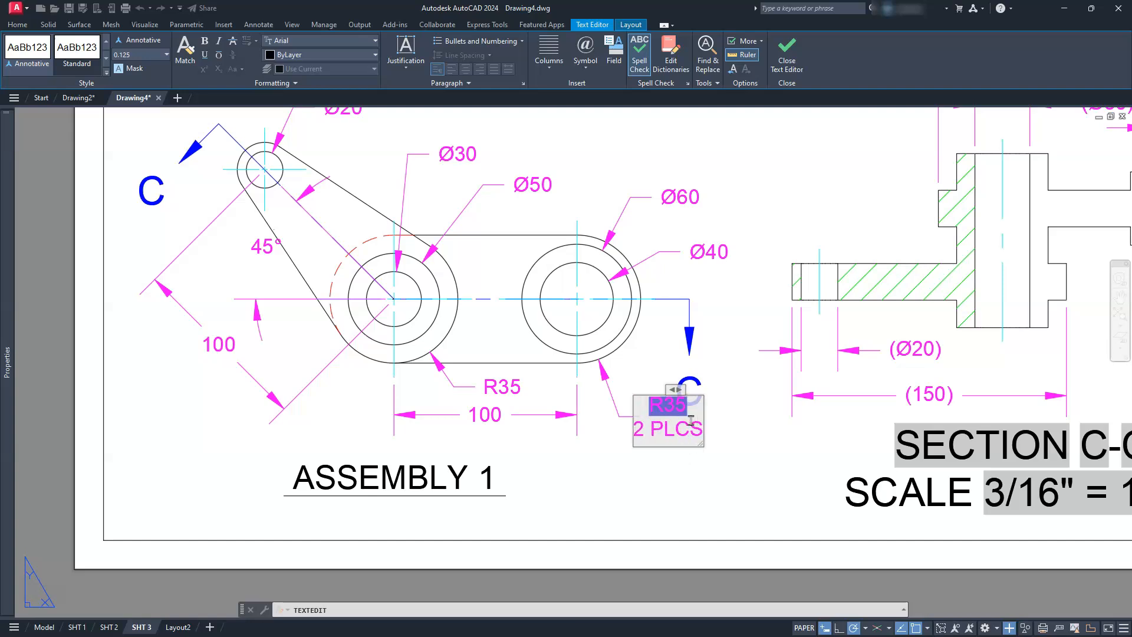
pyautogui.click(690, 482)
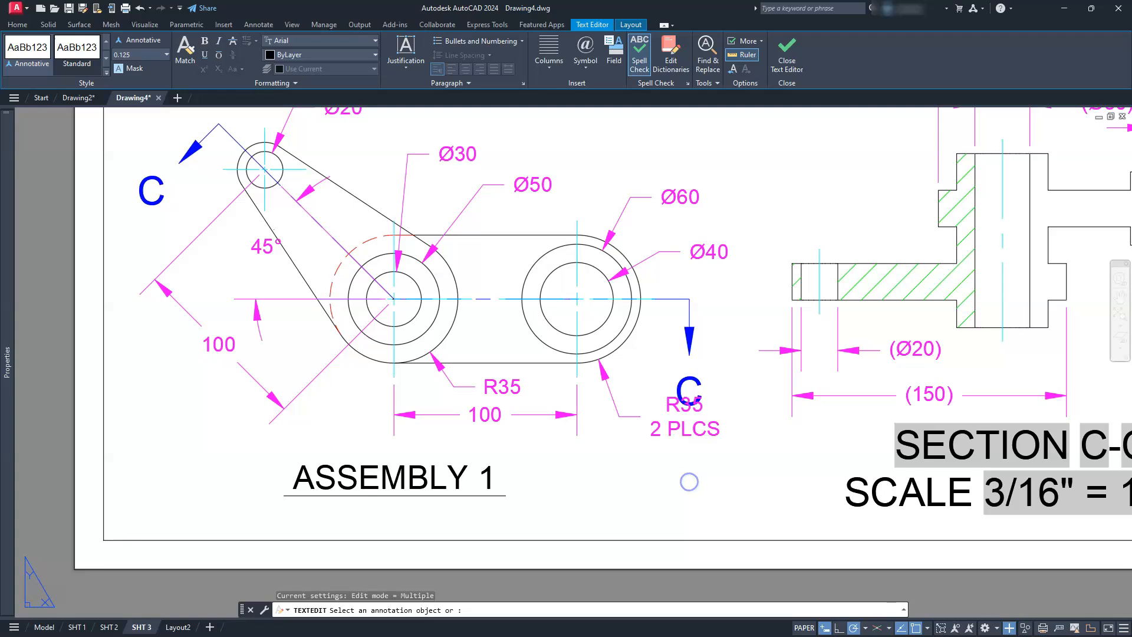
pyautogui.press('Escape')
# Step: Stretch the "2 PLCS" radius dimension's text down and to the right, clear of the lower section letter C
pyautogui.click(678, 405)
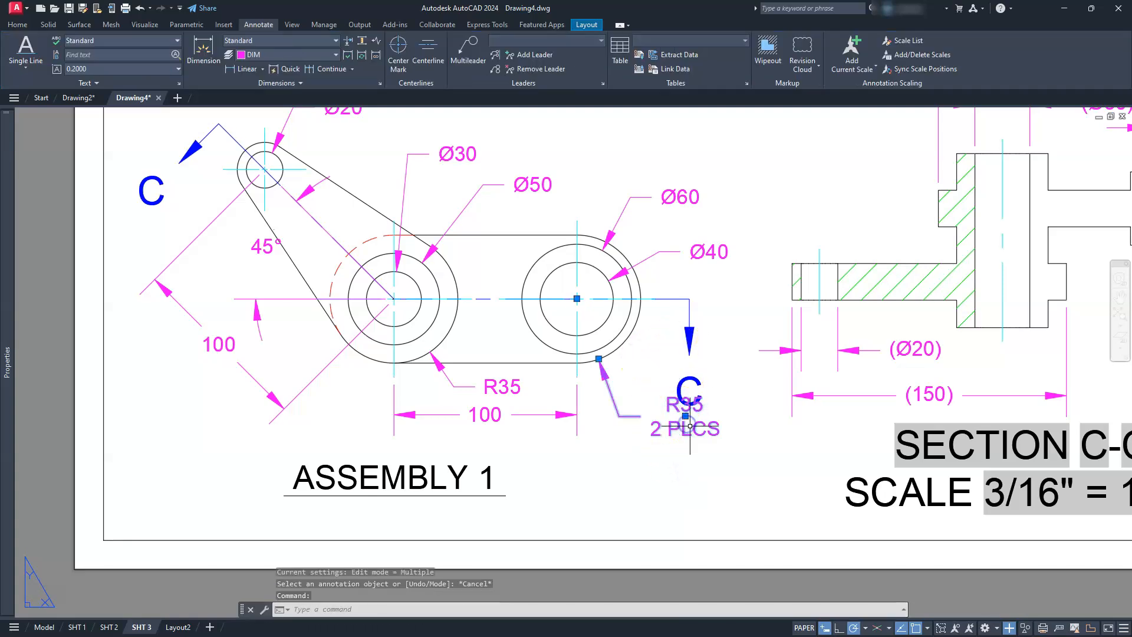
pyautogui.moveTo(686, 416)
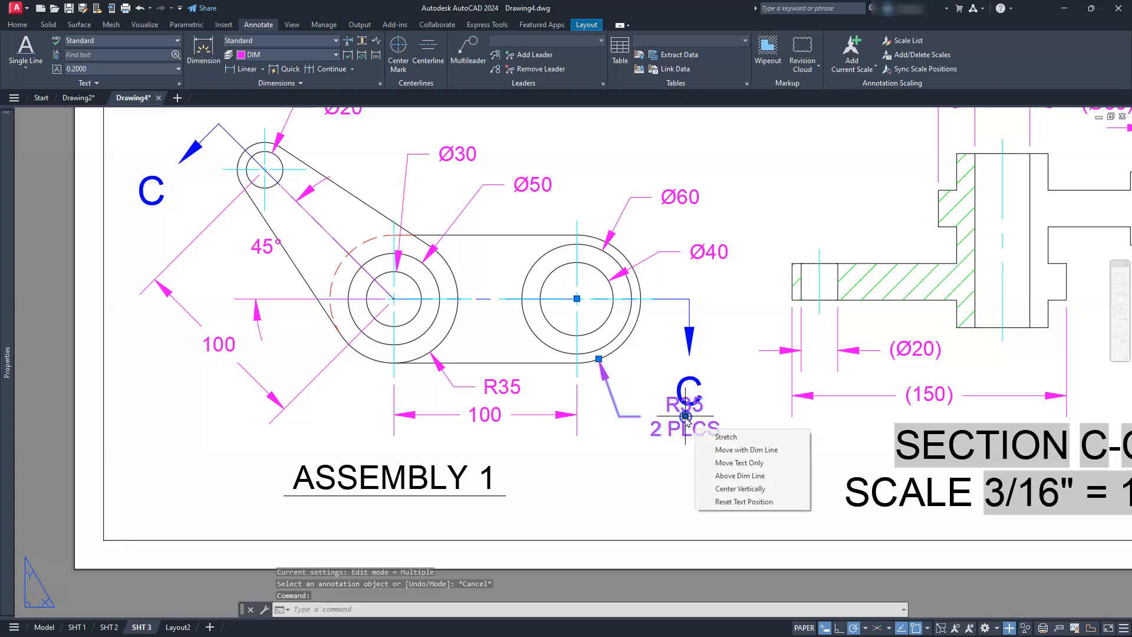
pyautogui.click(726, 436)
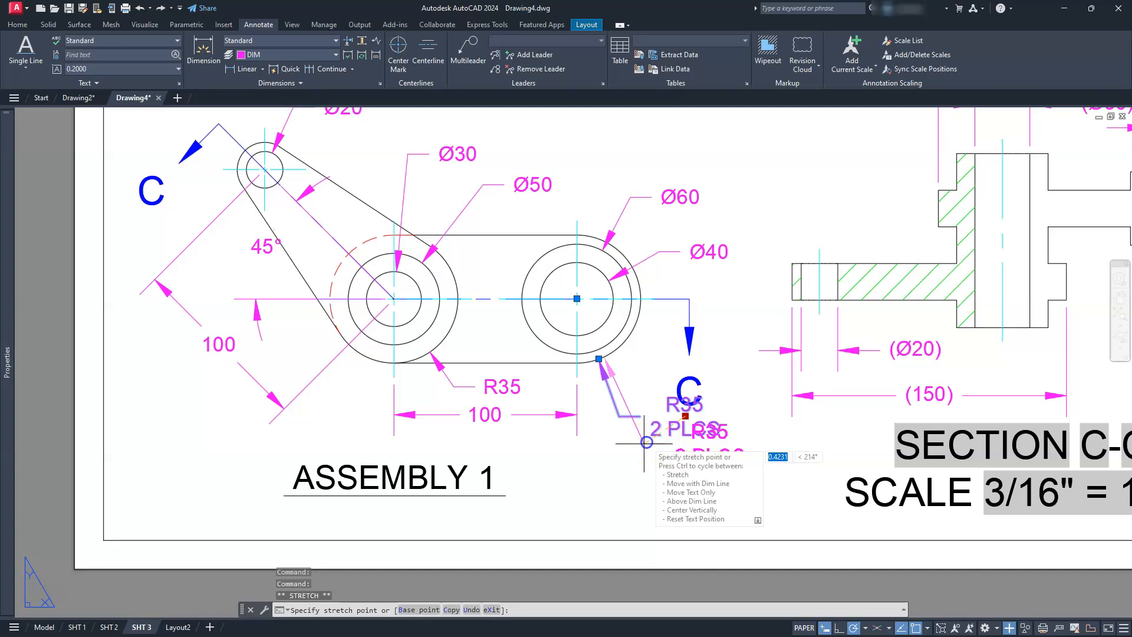
pyautogui.click(647, 441)
pyautogui.press('Escape')
pyautogui.press('Escape')
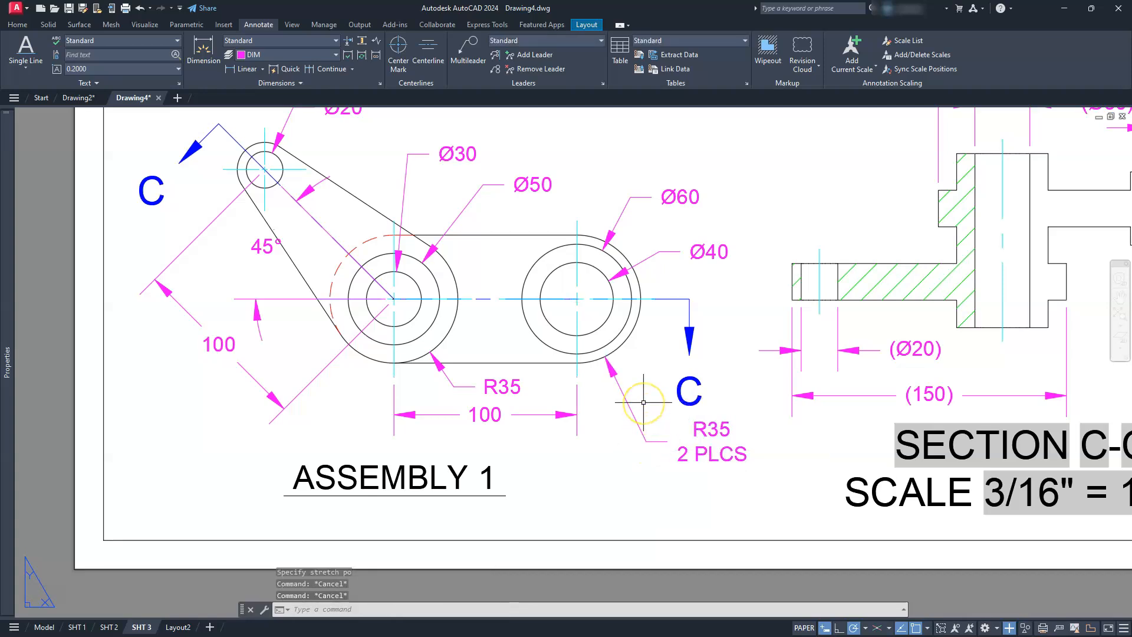
# Step: Turn on the HATCH layer in the layer properties and close the layer manager
pyautogui.scroll(-4, 643, 402)
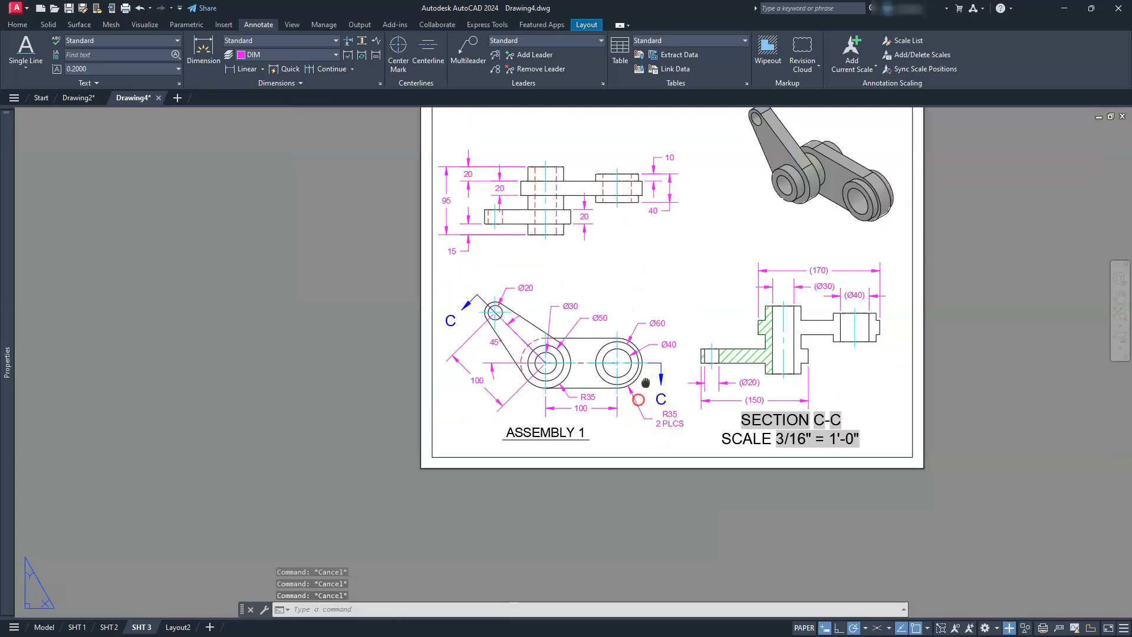
pyautogui.scroll(1, 641, 385)
pyautogui.middleClick(670, 362)
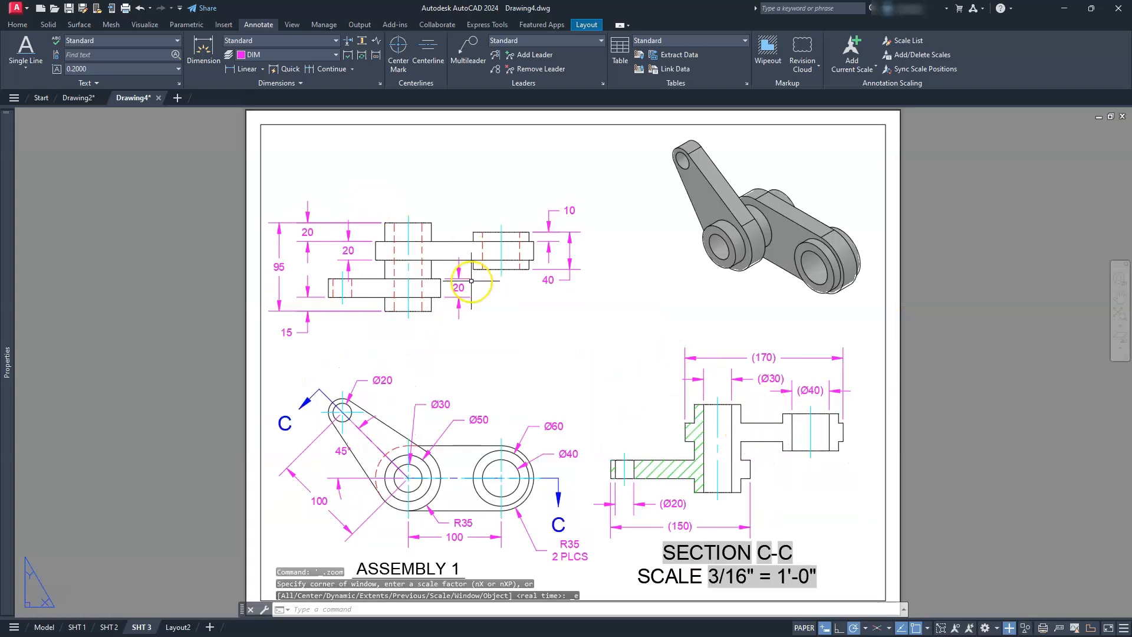
pyautogui.write('la')
pyautogui.press('Return')
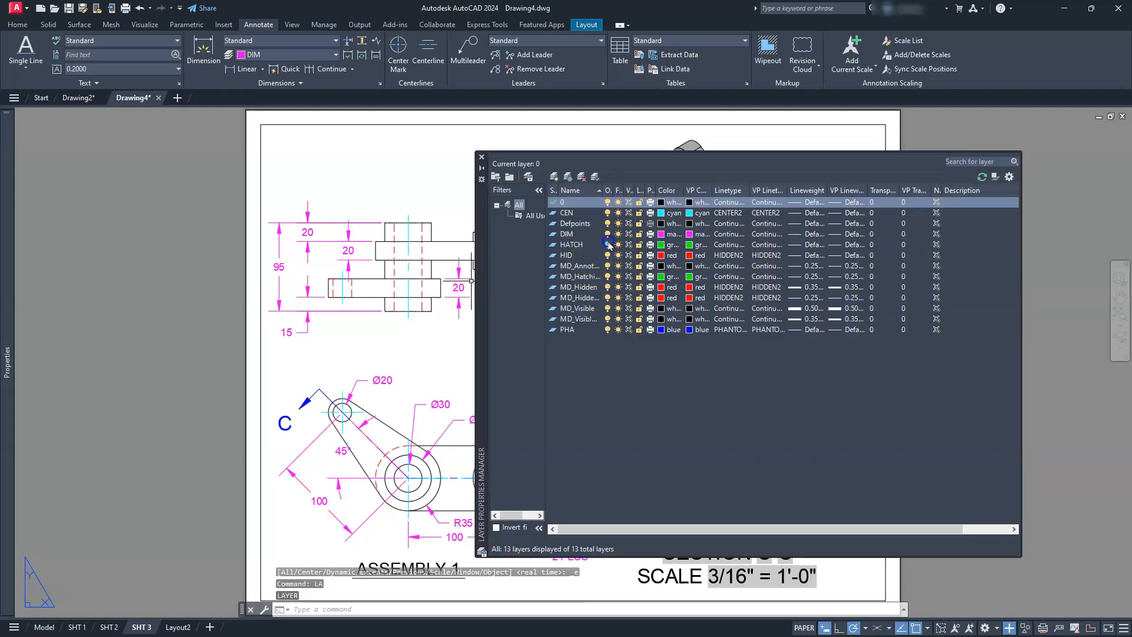
pyautogui.click(608, 244)
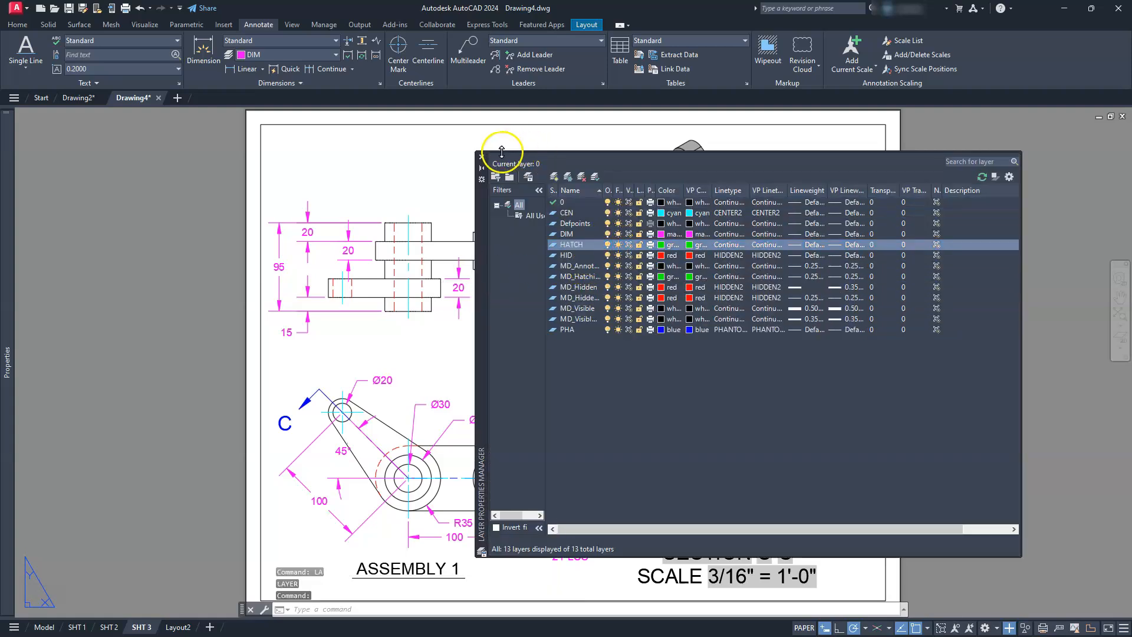
pyautogui.click(482, 156)
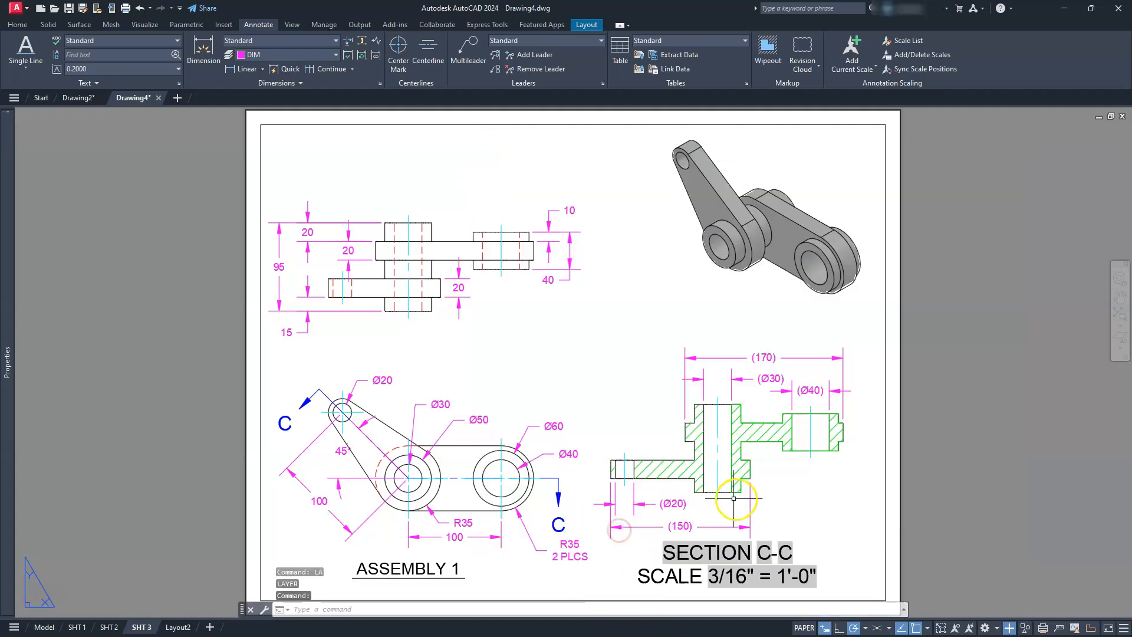
# Step: Send the green outline and the right boss's two bore edges in Section C-C to the back with Draworder
pyautogui.scroll(2, 767, 501)
pyautogui.scroll(2, 766, 500)
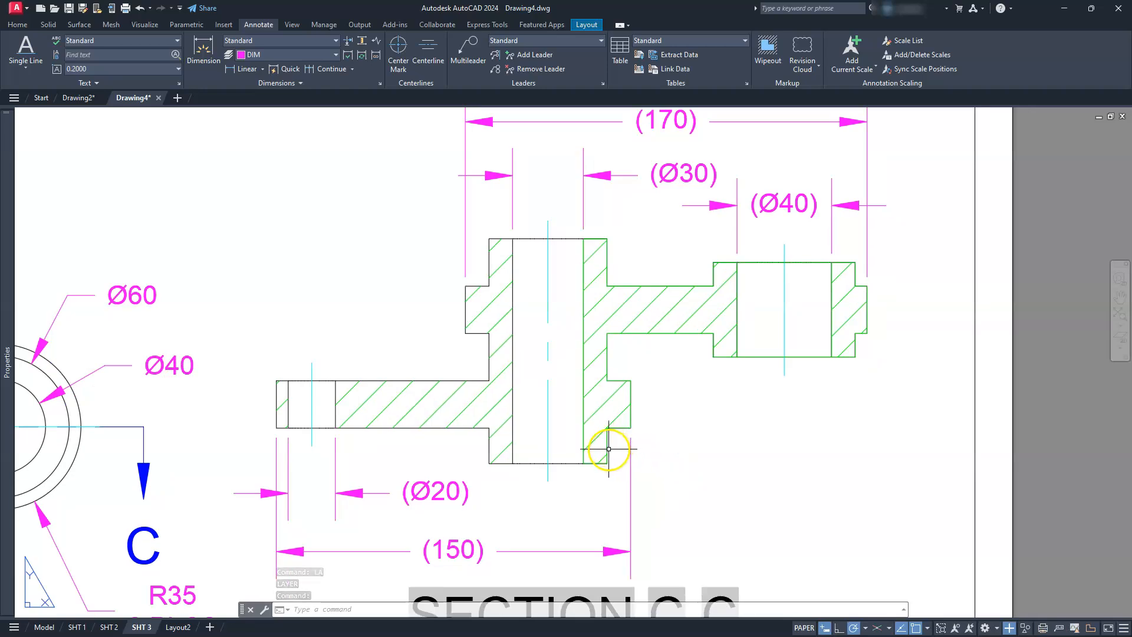
pyautogui.press('Escape')
pyautogui.press('Escape')
pyautogui.press('Escape')
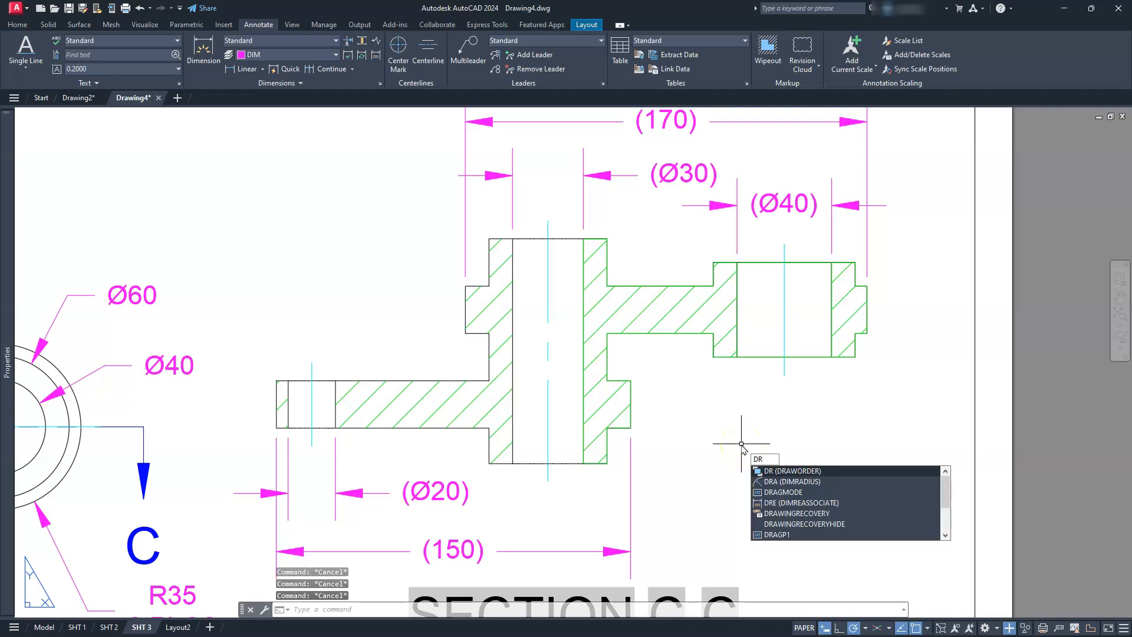
pyautogui.press('Return')
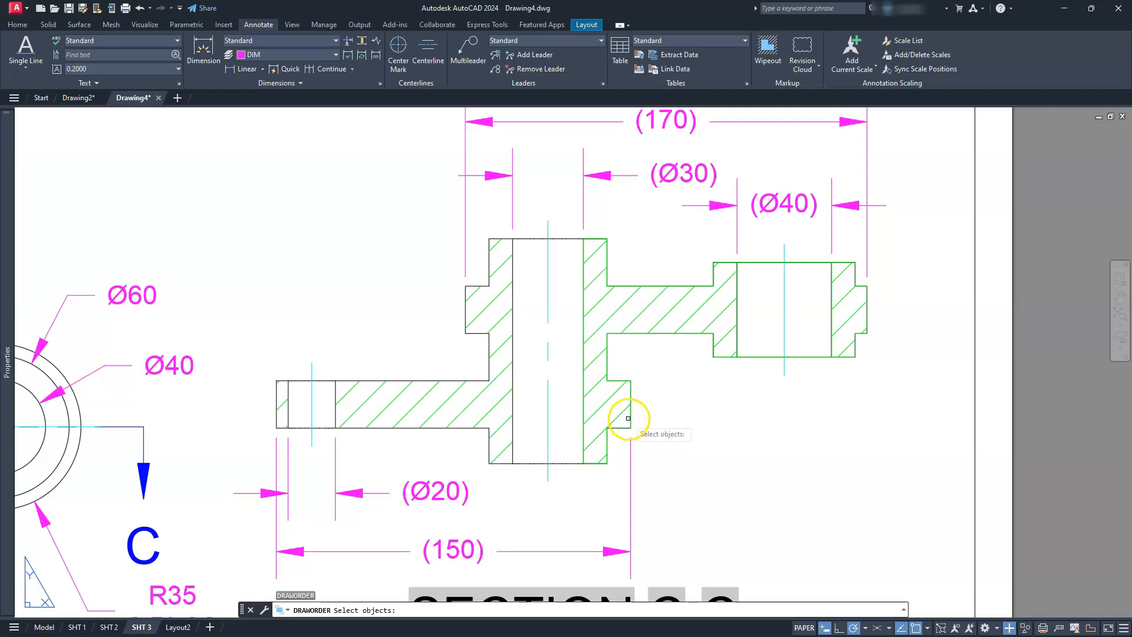
pyautogui.click(629, 419)
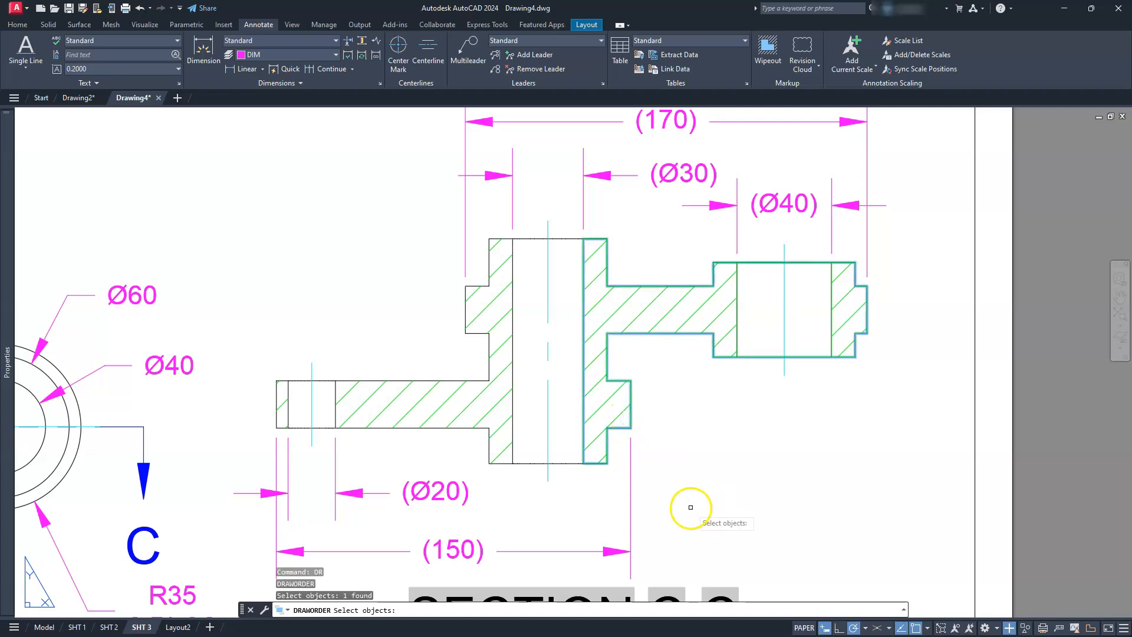
pyautogui.click(739, 314)
pyautogui.click(832, 315)
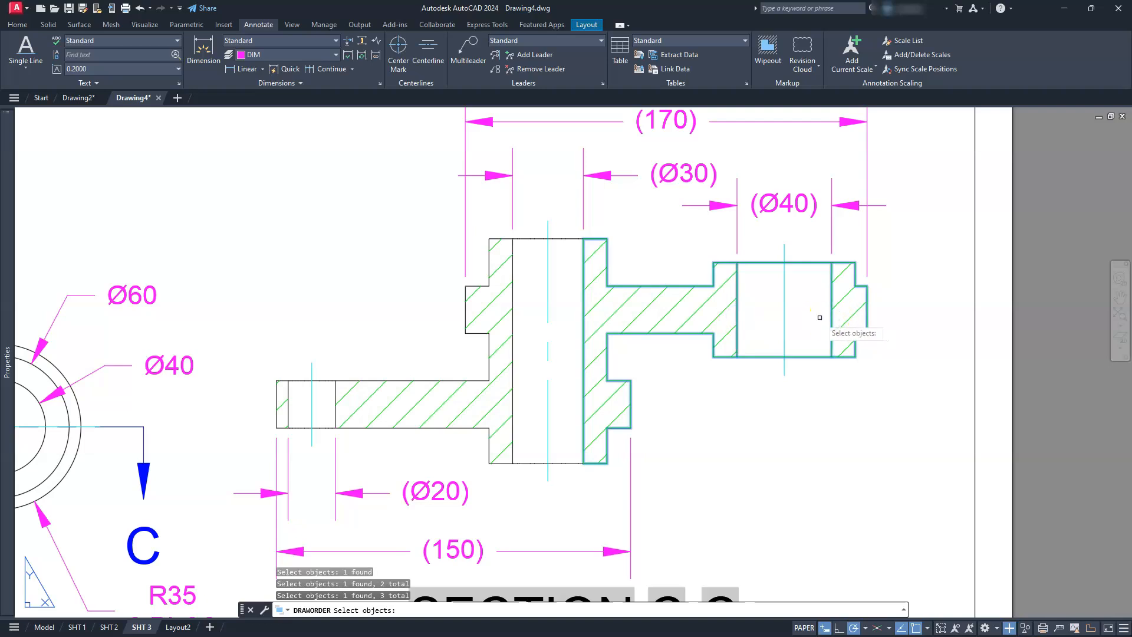
pyautogui.press('Return')
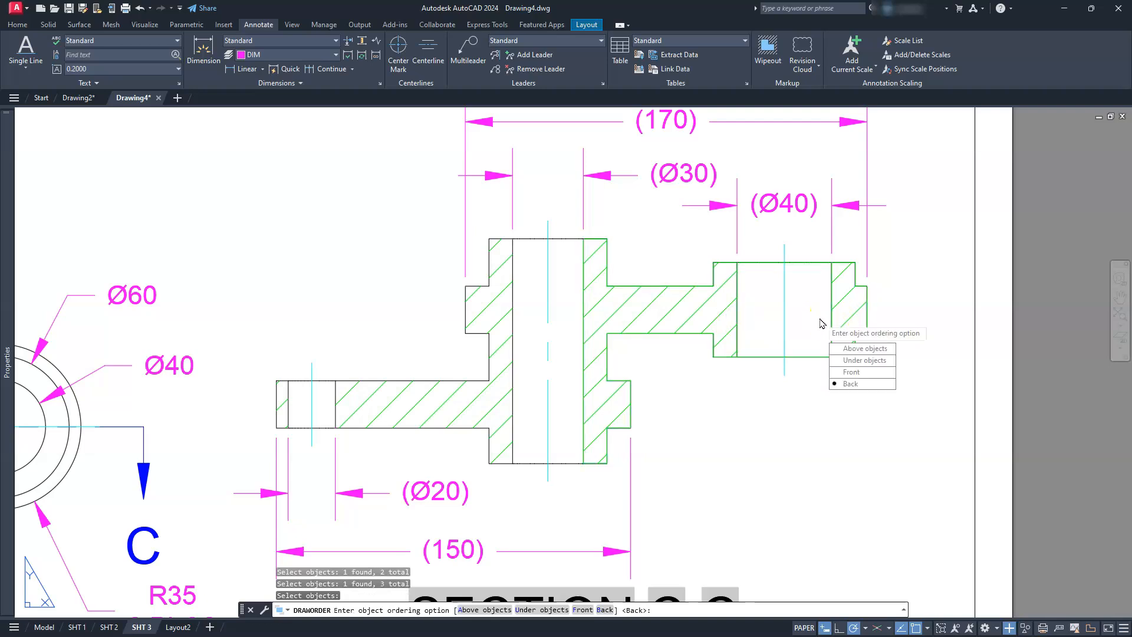
pyautogui.click(852, 384)
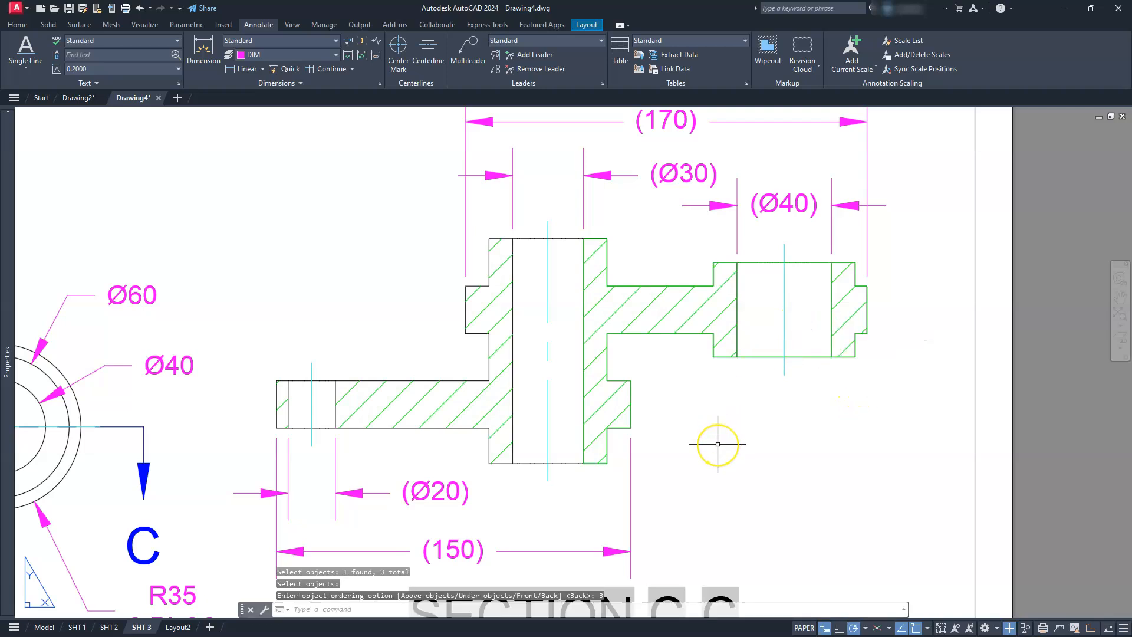
# Step: Regenerate the layout and model with REGENALL, leaving no command active and no object selected
pyautogui.press('Return')
pyautogui.press('Escape')
pyautogui.press('Escape')
pyautogui.press('Escape')
pyautogui.press('Escape')
pyautogui.write('REA')
pyautogui.press('Return')
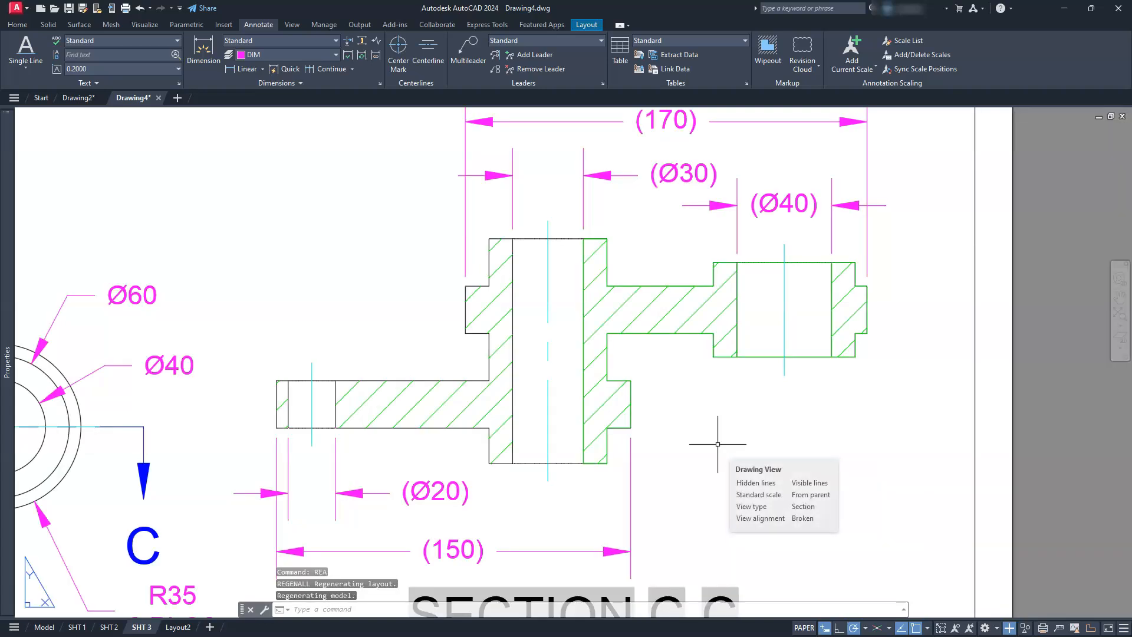
pyautogui.click(523, 464)
pyautogui.press('Escape')
pyautogui.press('Escape')
pyautogui.press('Escape')
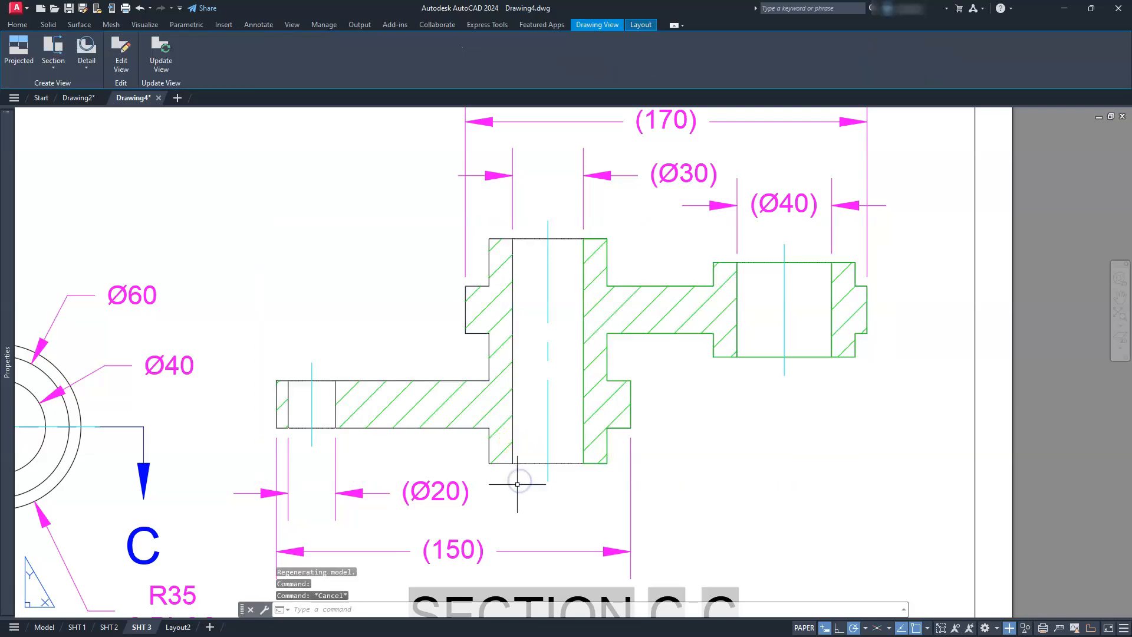
# Step: Change the title beneath the front view on SHT 3 to ASSEMBLY 2
pyautogui.middleClick(659, 330)
pyautogui.middleClick(659, 330)
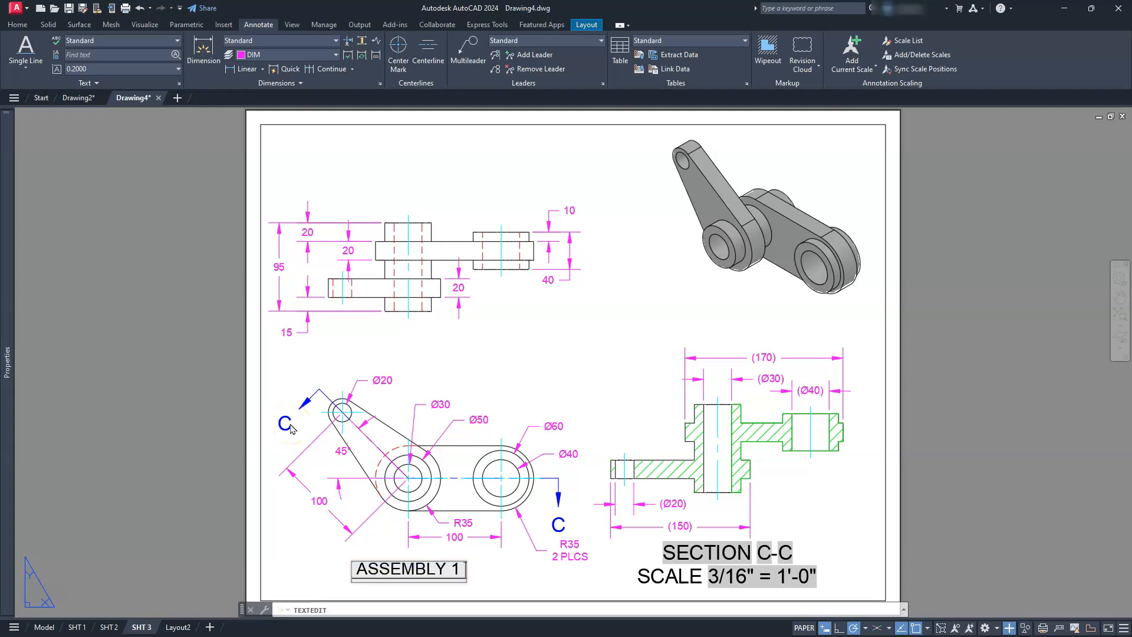
pyautogui.write('2')
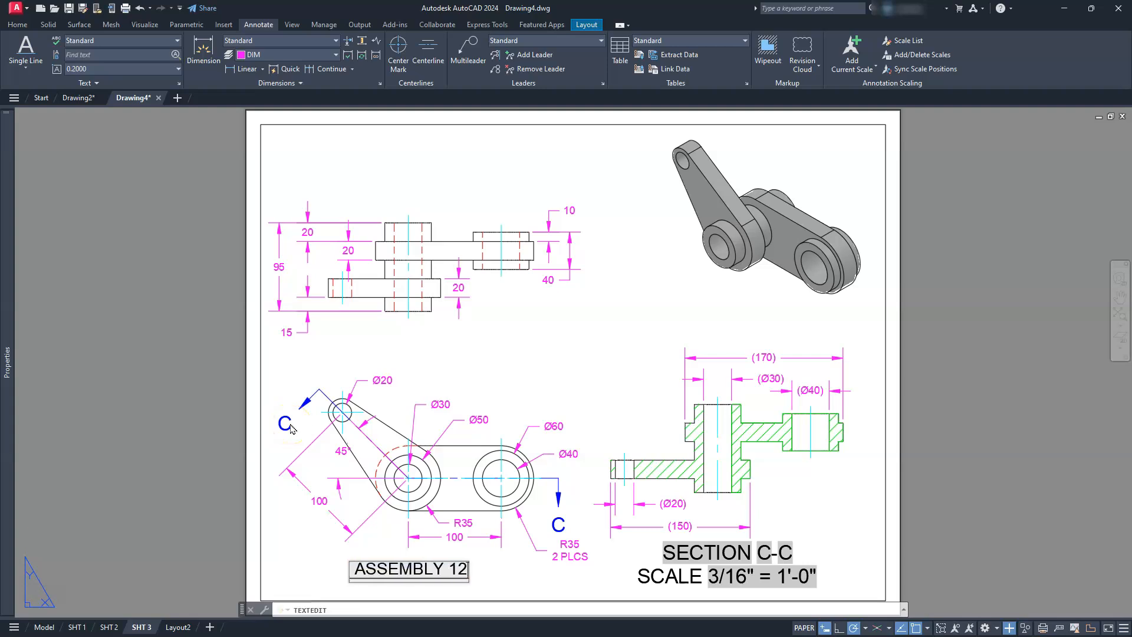
pyautogui.press('Left')
pyautogui.press('BackSpace')
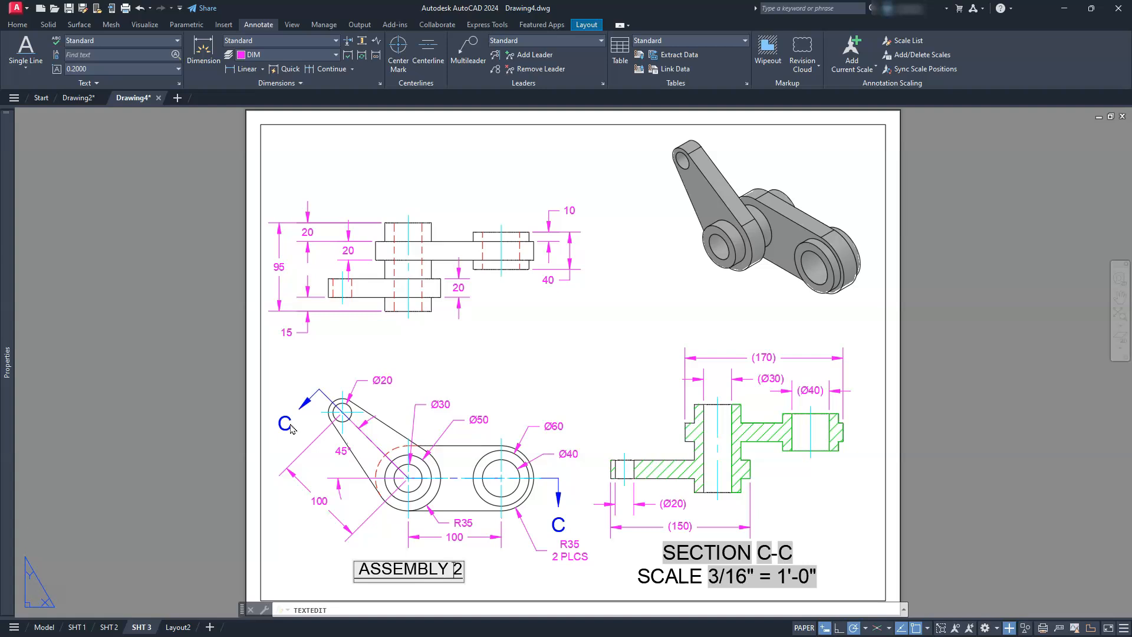
pyautogui.click(504, 341)
pyautogui.press('Escape')
pyautogui.press('Escape')
pyautogui.press('Escape')
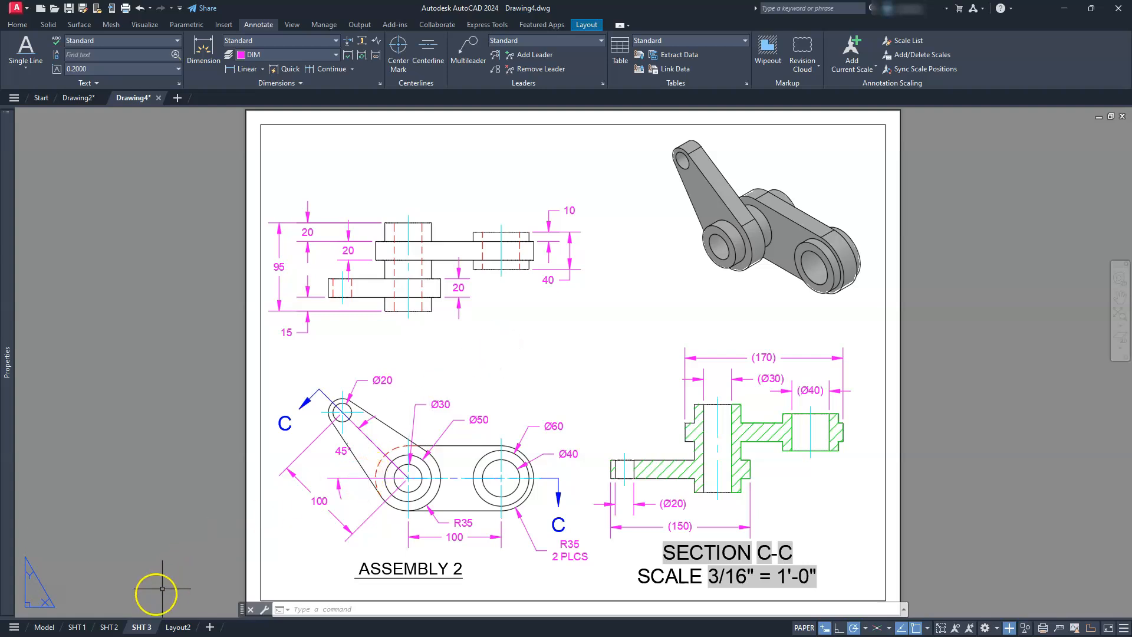
# Step: Review the SHT 2 layout and the SHT 1 layout
pyautogui.click(112, 627)
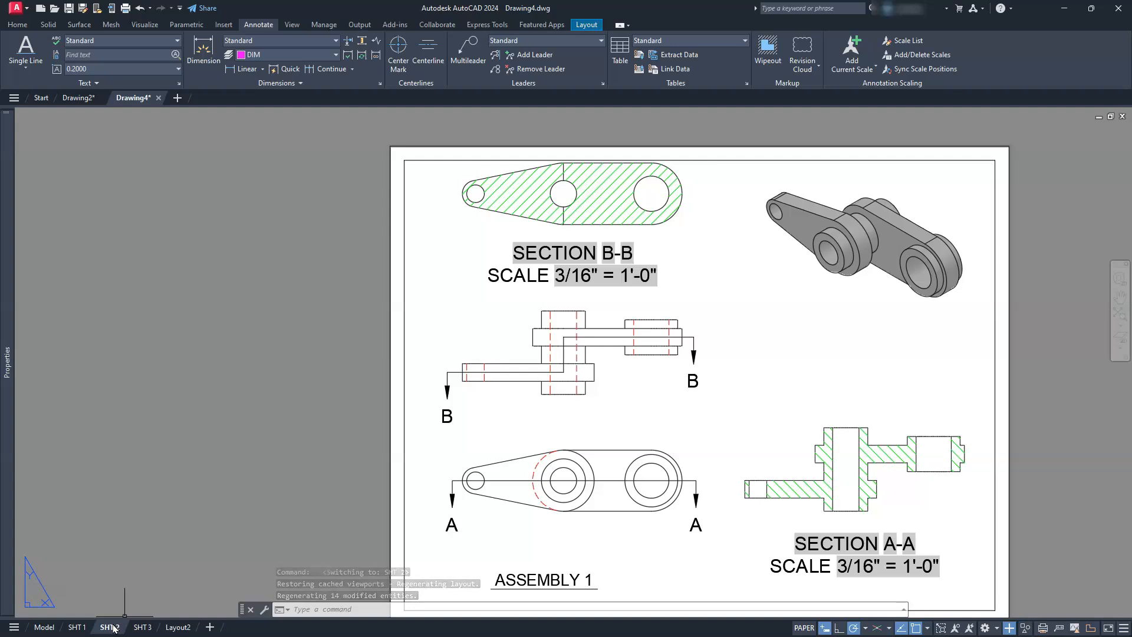
pyautogui.click(78, 628)
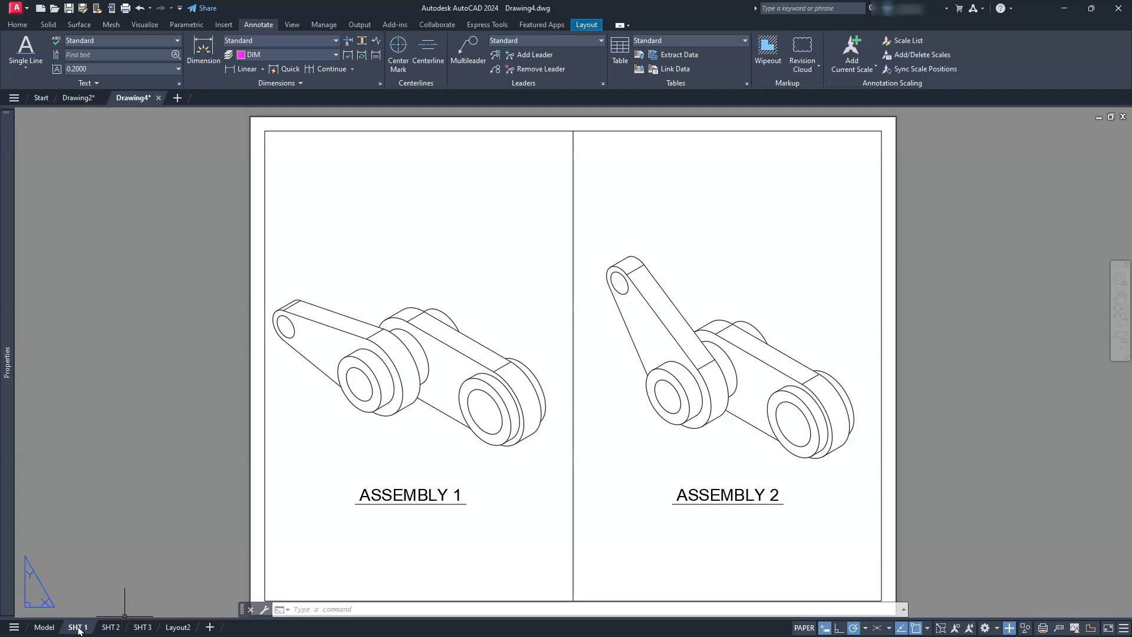
pyautogui.click(77, 627)
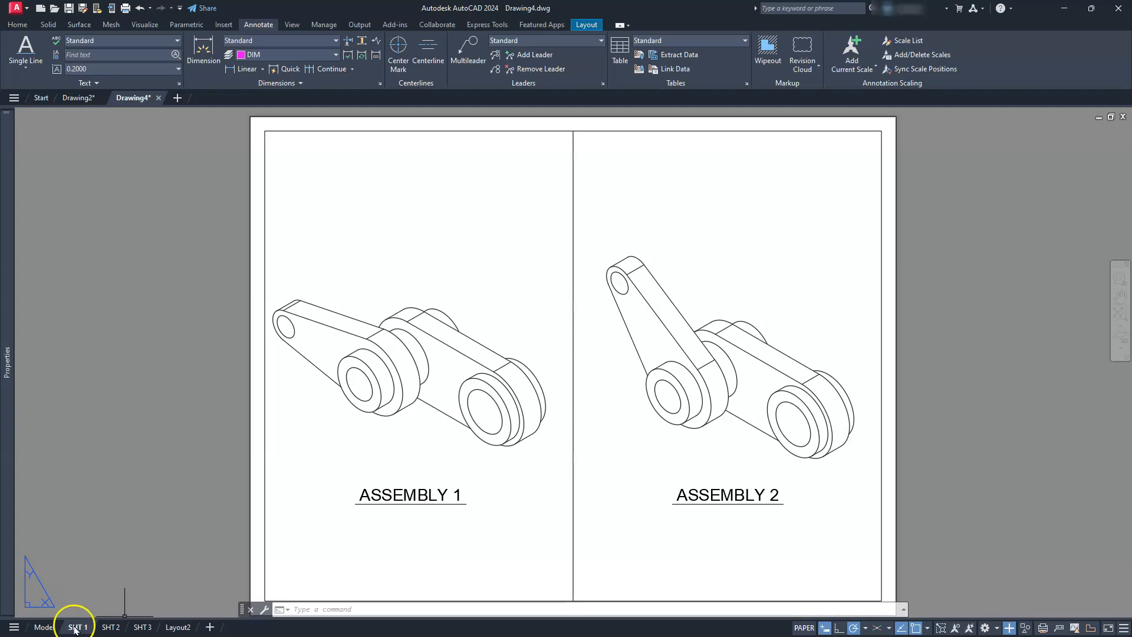